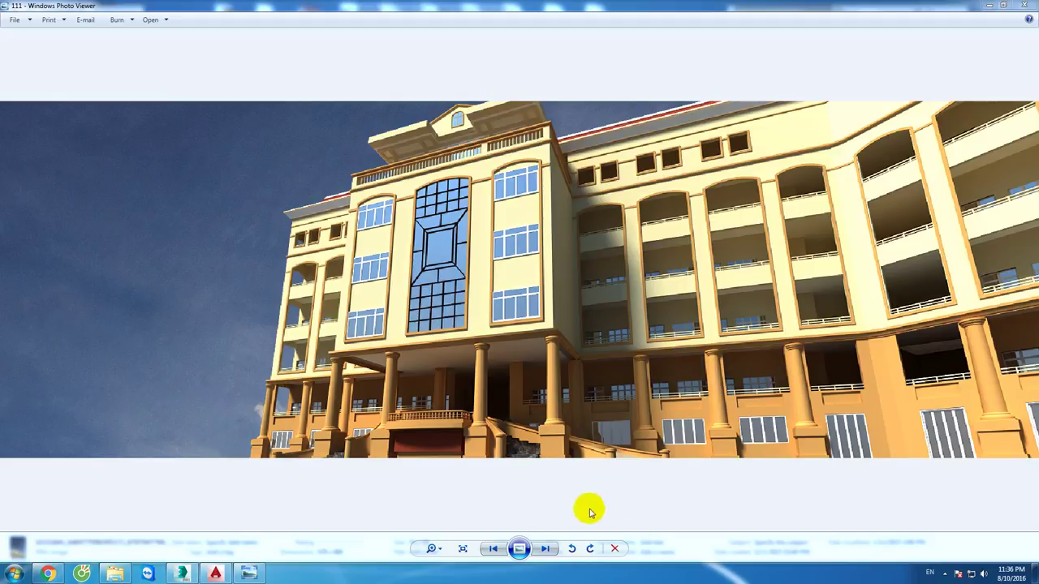
Step: Bring up the AutoCAD stair plan, zoomed and panned to frame the stairs
click(215, 574)
scroll(443, 462, up, 4)
mouse_move(443, 462)
middle_down()
mouse_move(555, 451)
mouse_move(549, 444)
middle_up()
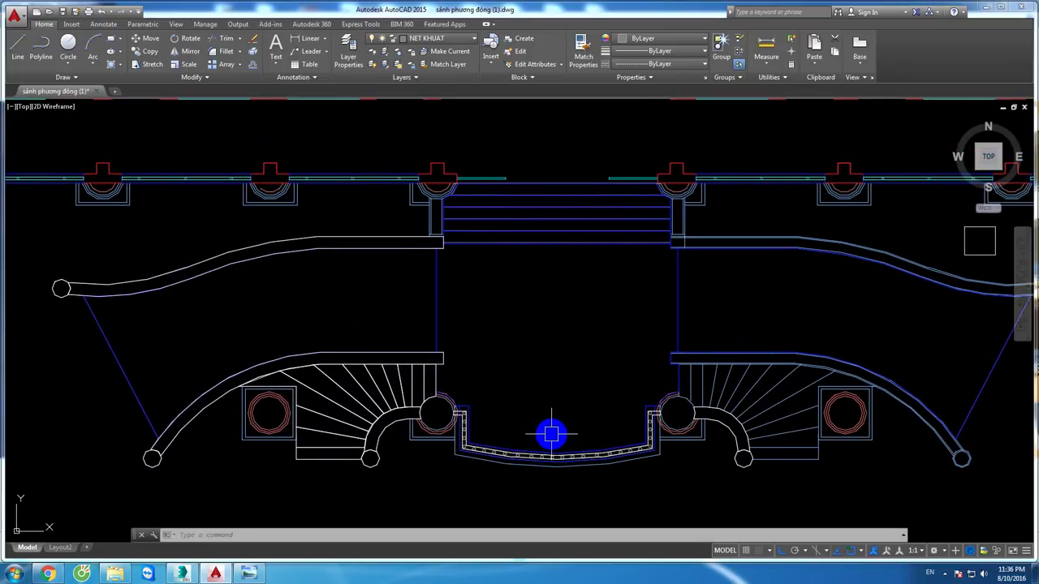
Step: Return to the building render in Photo Viewer and zoom in and out on it
key(alt)
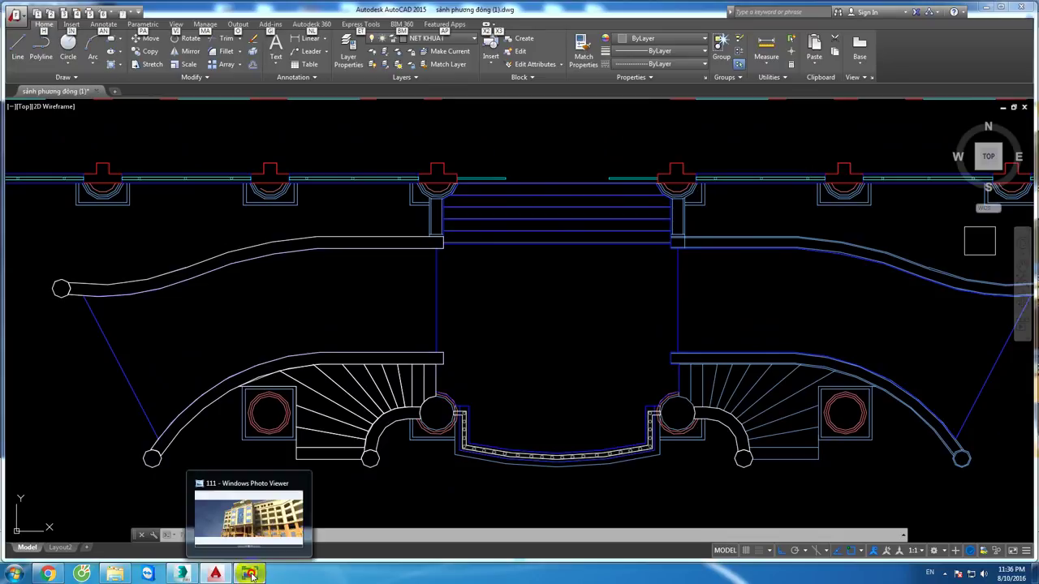
click(249, 574)
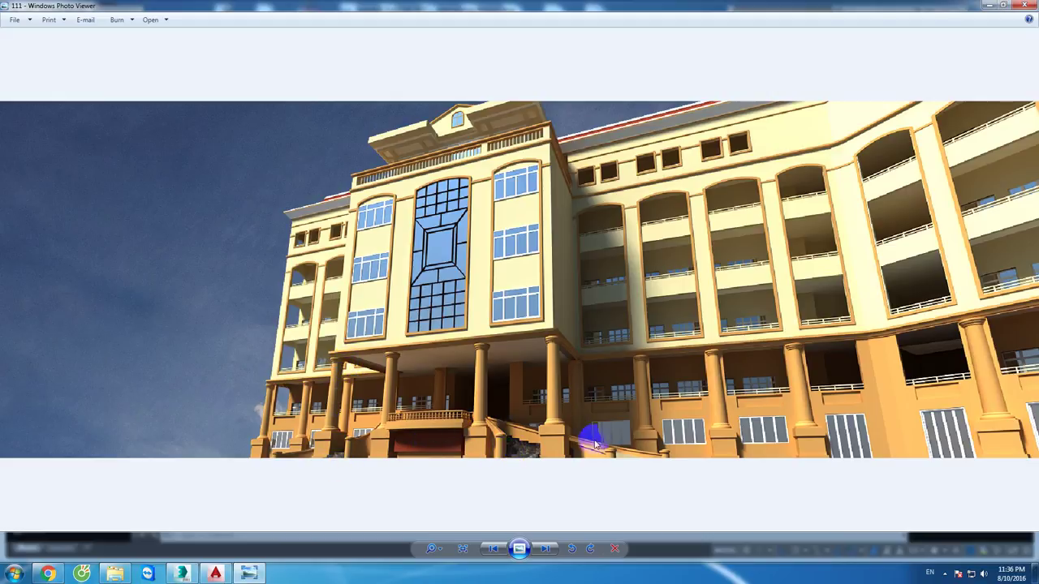
scroll(512, 452, up, 1)
scroll(520, 463, down, 1)
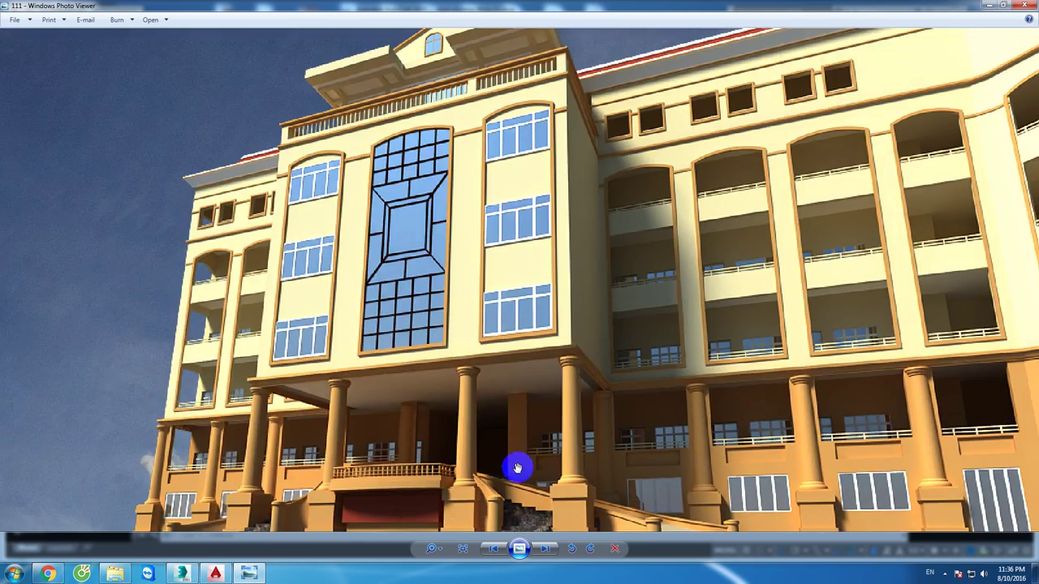
scroll(528, 470, down, 2)
Step: Browse through the university poster and several building renders, zooming into each
click(544, 549)
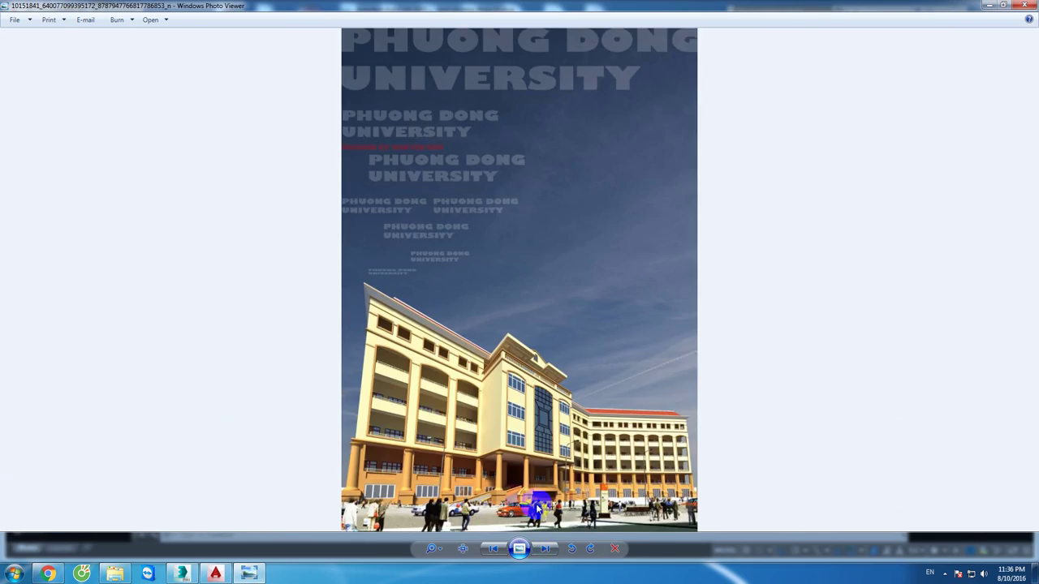
click(552, 551)
scroll(560, 550, up, 1)
scroll(564, 551, up, 2)
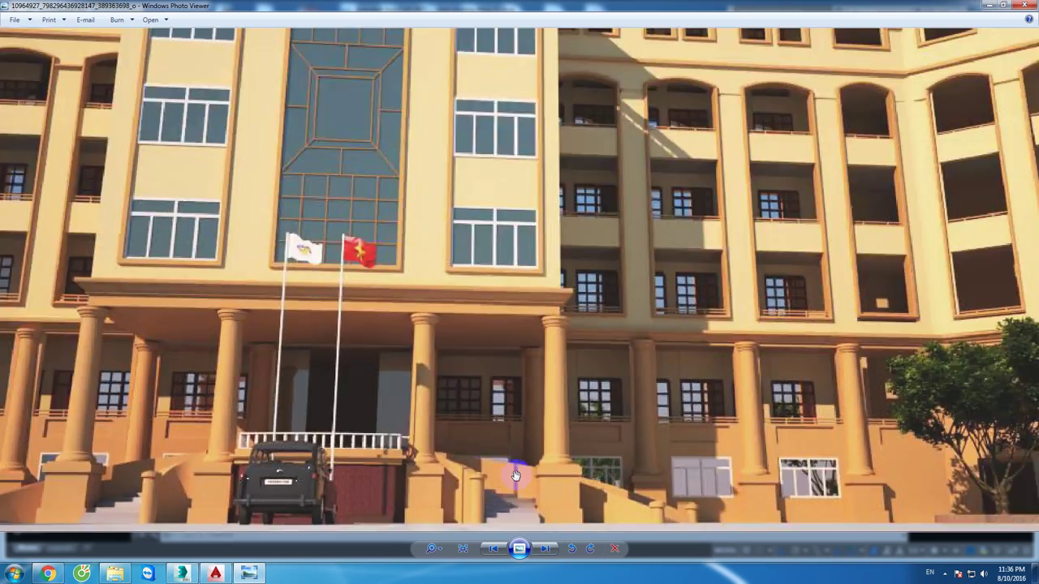
scroll(568, 552, up, 1)
click(544, 549)
scroll(524, 466, up, 1)
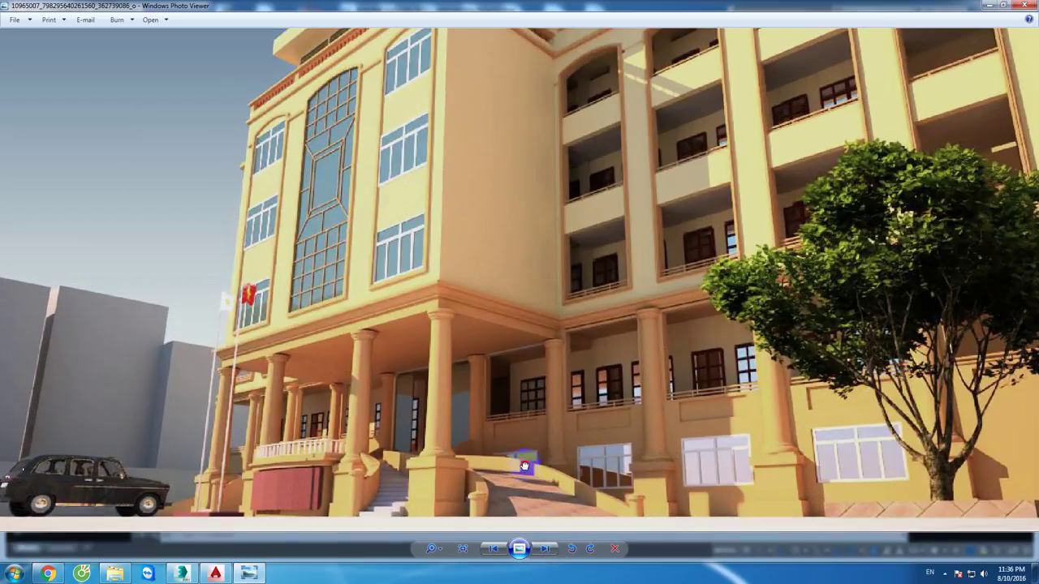
scroll(525, 450, up, 1)
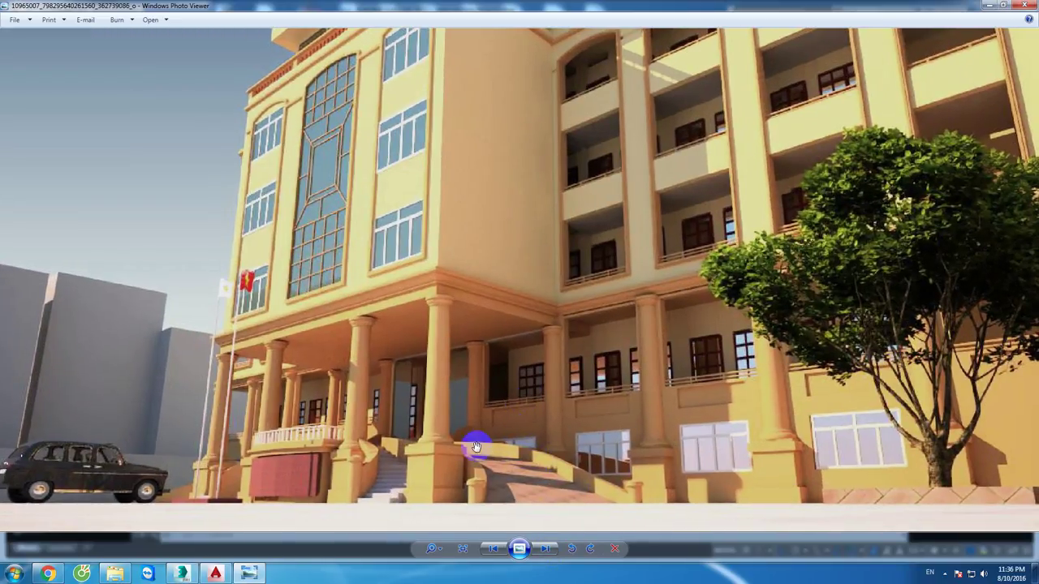
scroll(422, 483, up, 1)
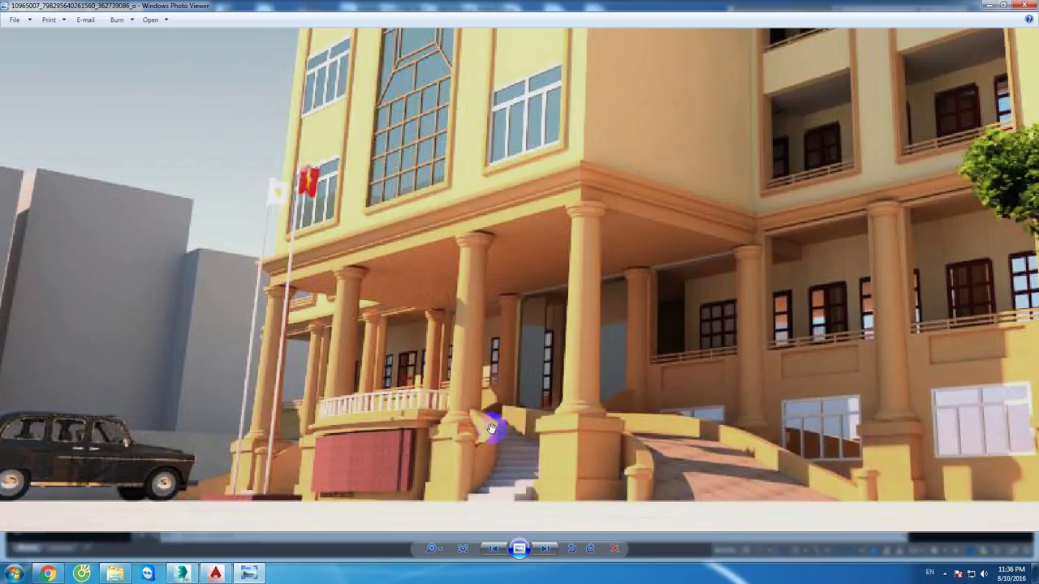
Step: Zoom in along the curved stair in AutoCAD and regenerate so columns display as smooth circles
click(217, 573)
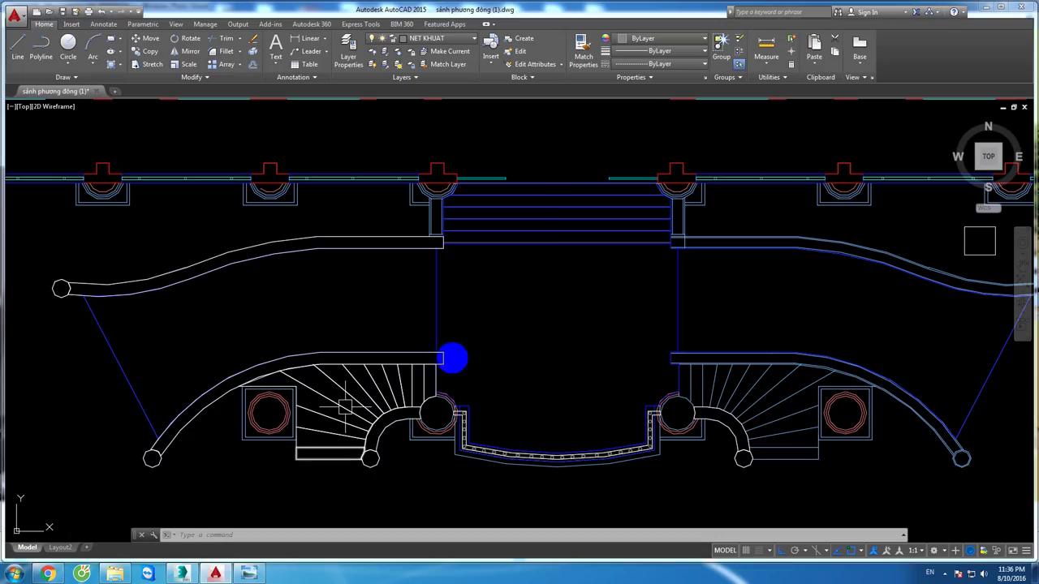
scroll(568, 329, up, 1)
scroll(404, 381, up, 4)
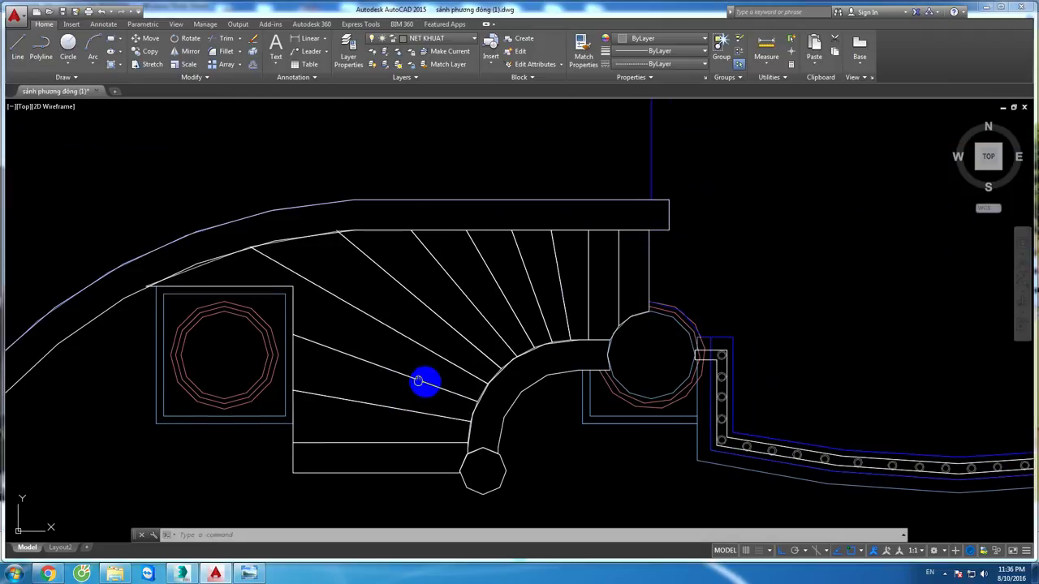
mouse_move(425, 380)
middle_down()
mouse_move(487, 374)
mouse_move(529, 349)
middle_up()
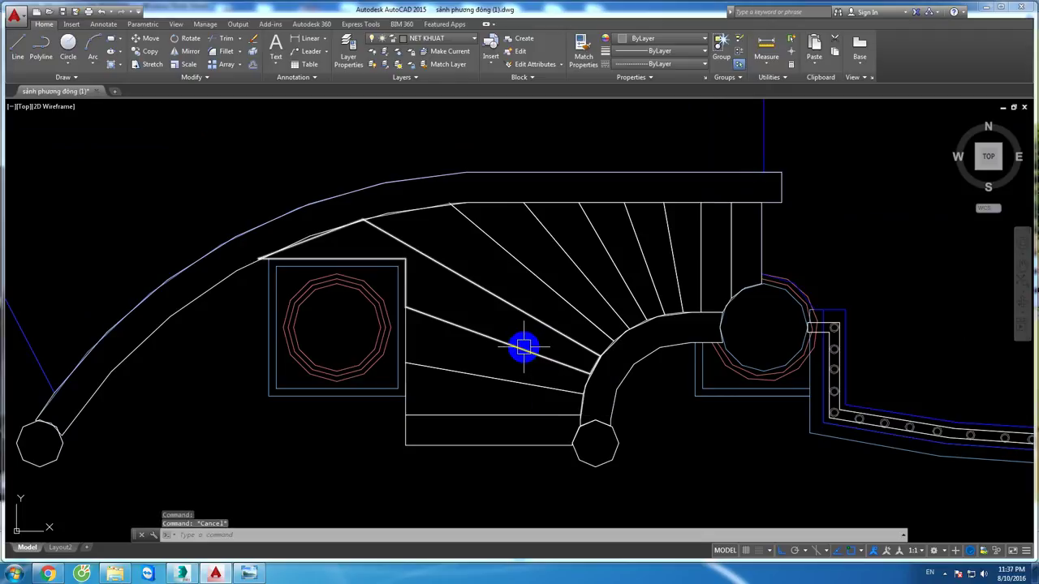
text(re)
key(Return)
scroll(598, 301, down, 1)
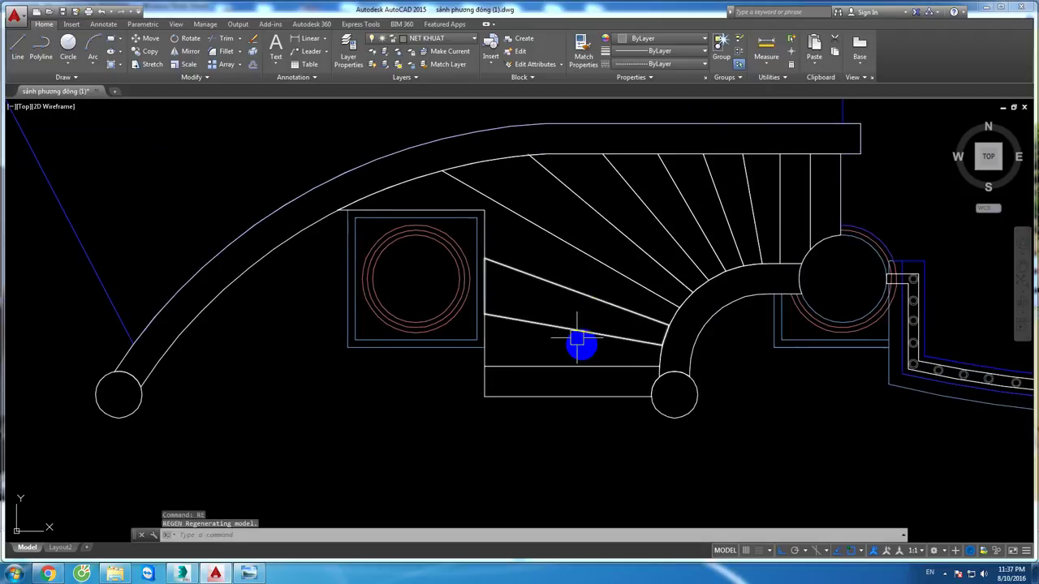
scroll(527, 398, up, 1)
scroll(573, 303, down, 2)
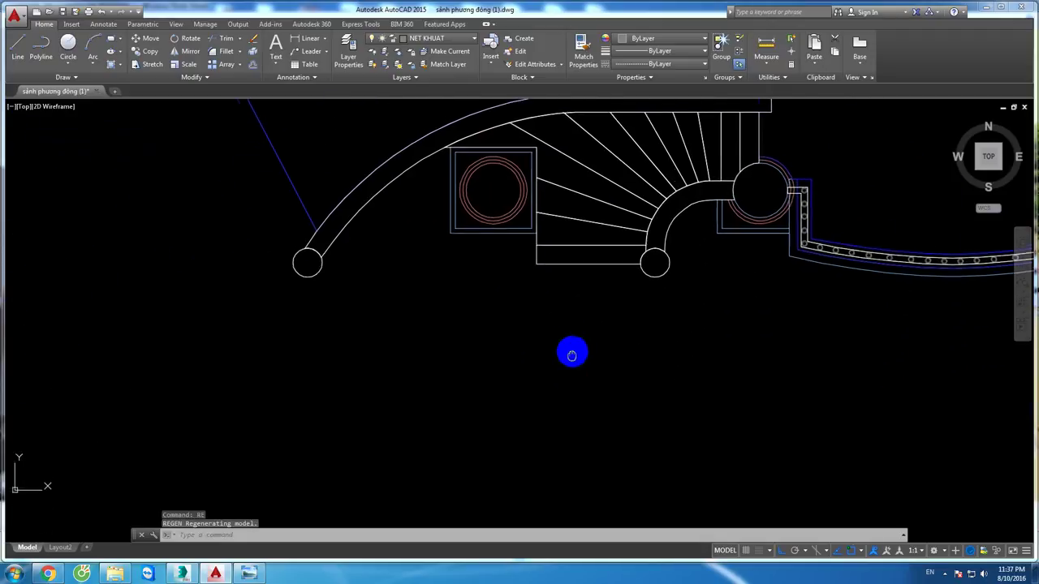
Step: Draw a closed four-sided LINE outline below the stair
text(l)
key(Return)
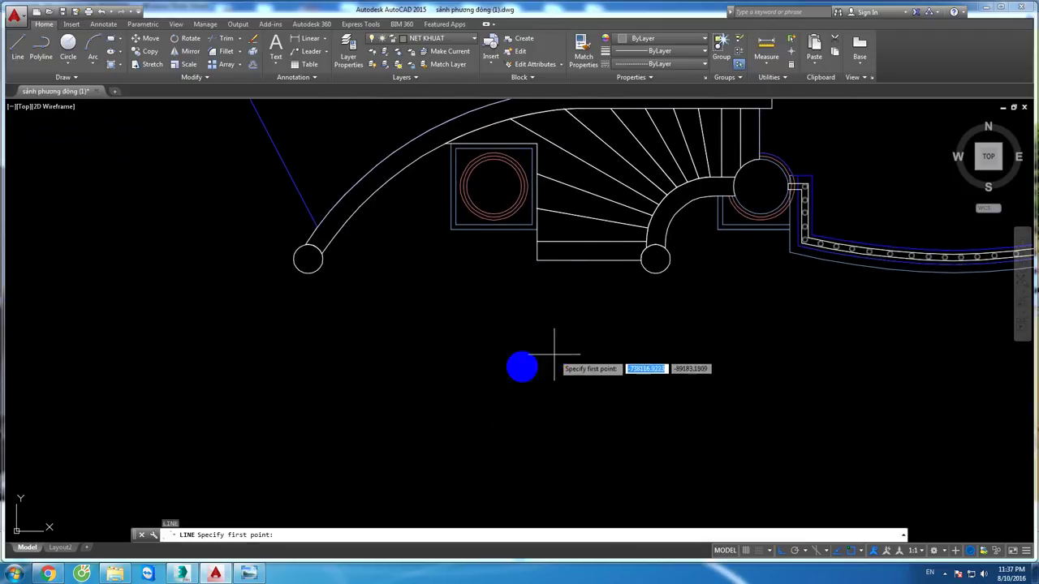
click(475, 373)
click(615, 373)
click(614, 464)
click(475, 464)
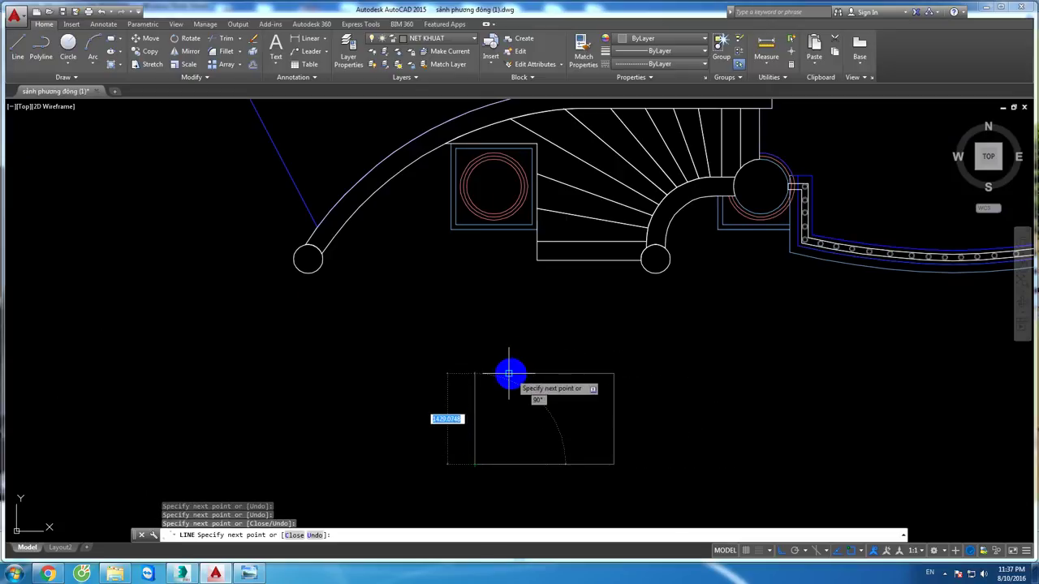
click(509, 373)
key(Return)
Step: Select the outline and WBLOCK it to the new block drawing, then switch to 3ds Max
middle_drag(522, 396, 500, 360)
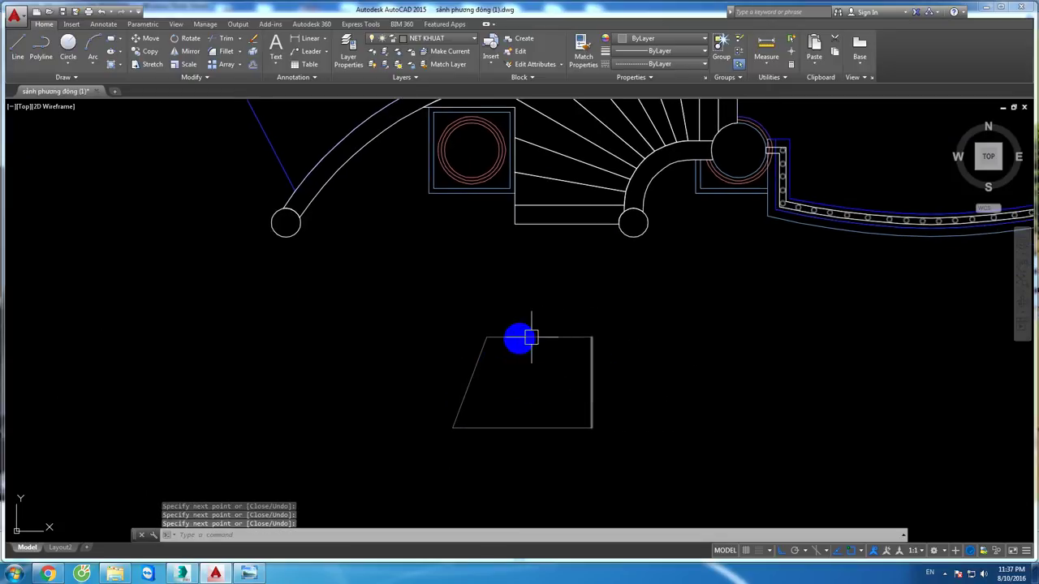
middle_drag(528, 401, 525, 388)
click(626, 441)
click(405, 286)
middle_drag(534, 324, 516, 318)
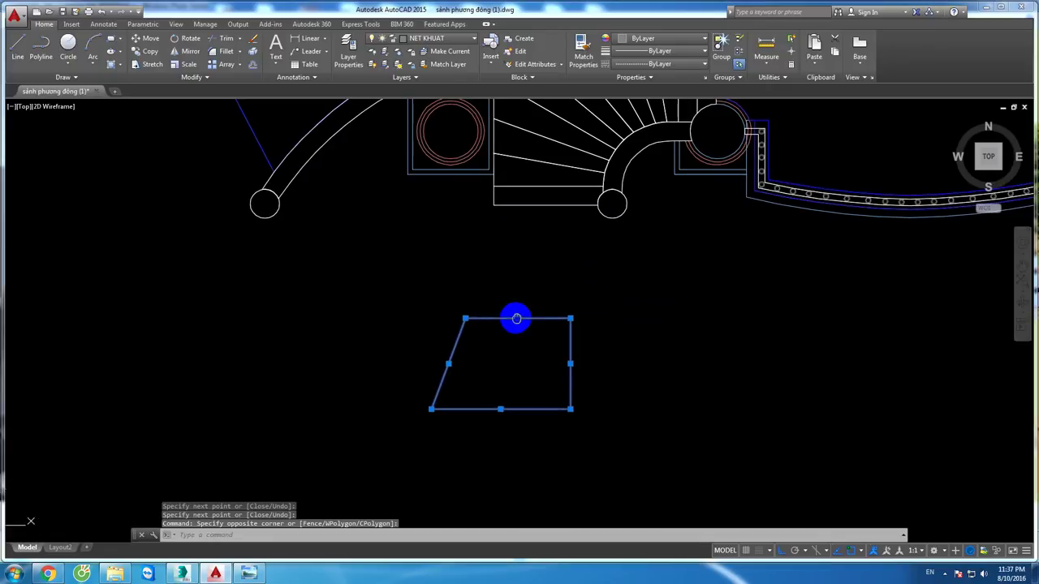
text(w)
key(Return)
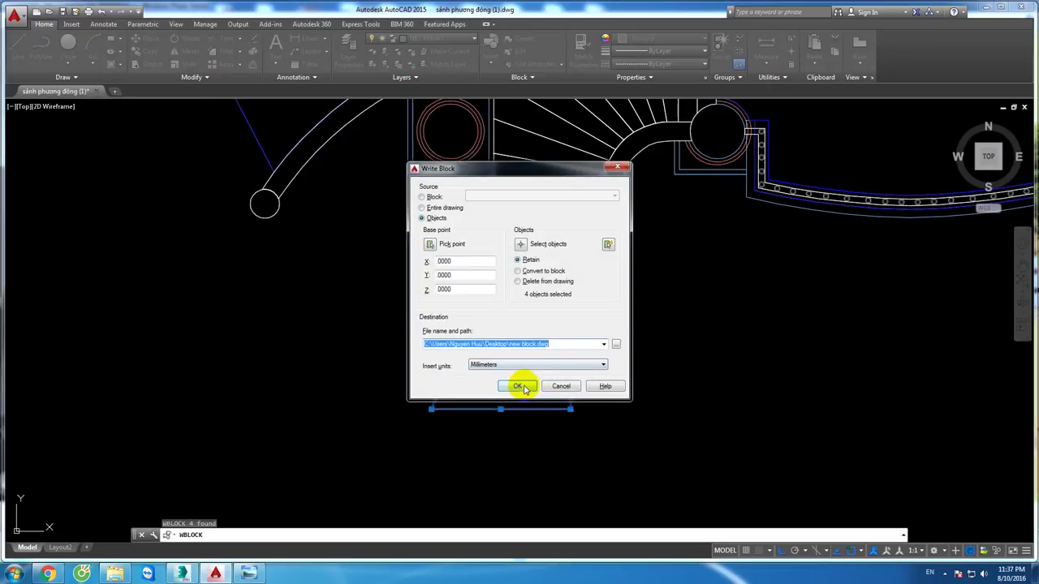
click(522, 384)
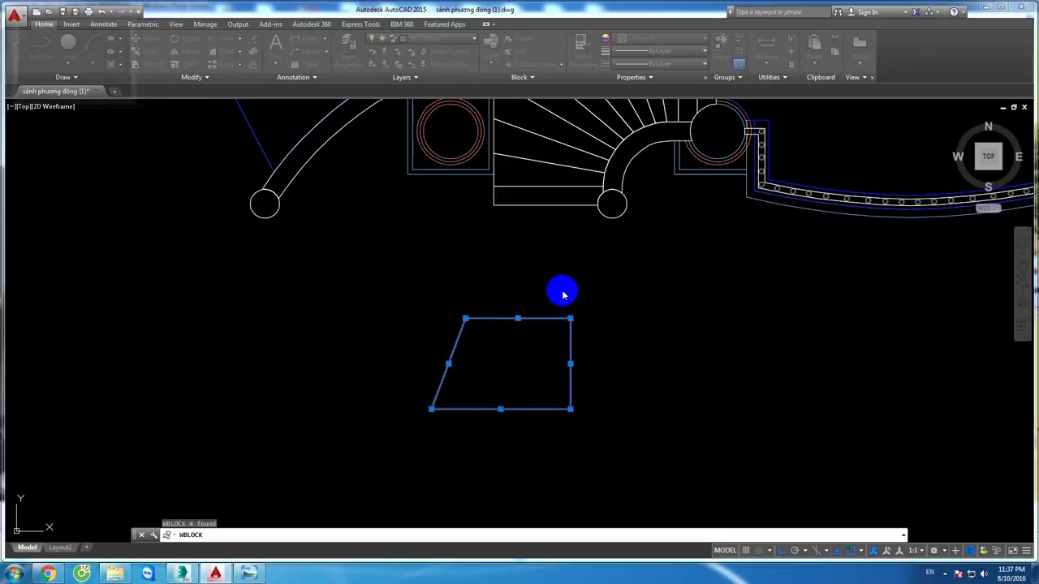
click(182, 573)
click(11, 10)
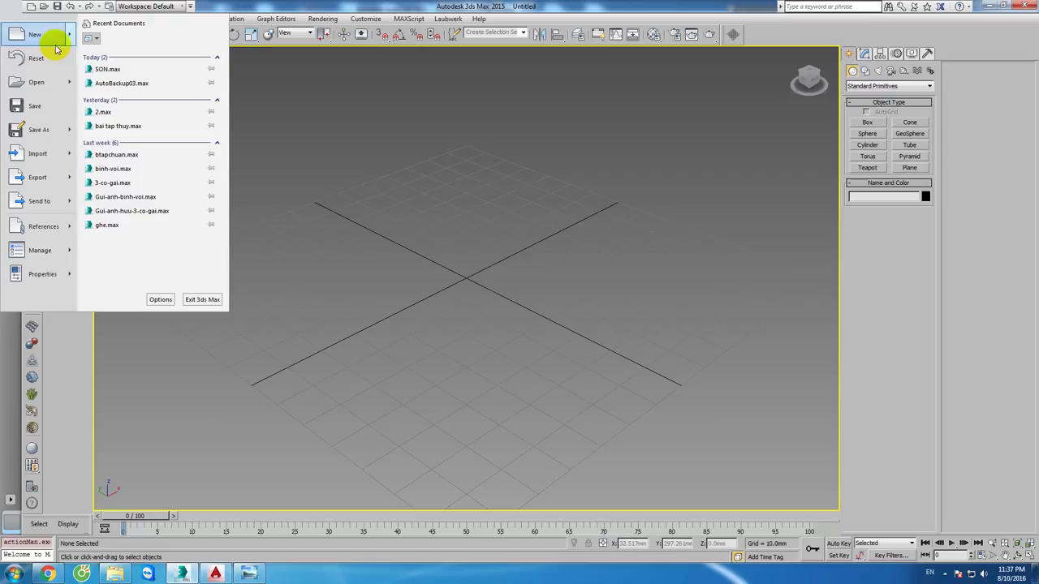
Step: Import new block.dwg from the Desktop into 3ds Max
click(34, 153)
click(31, 104)
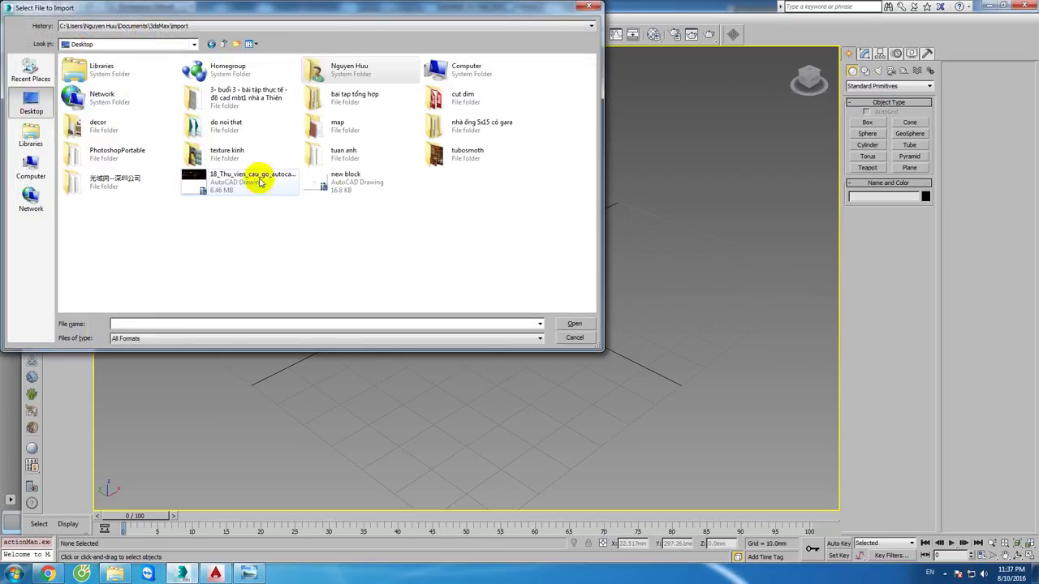
double_click(343, 180)
click(538, 370)
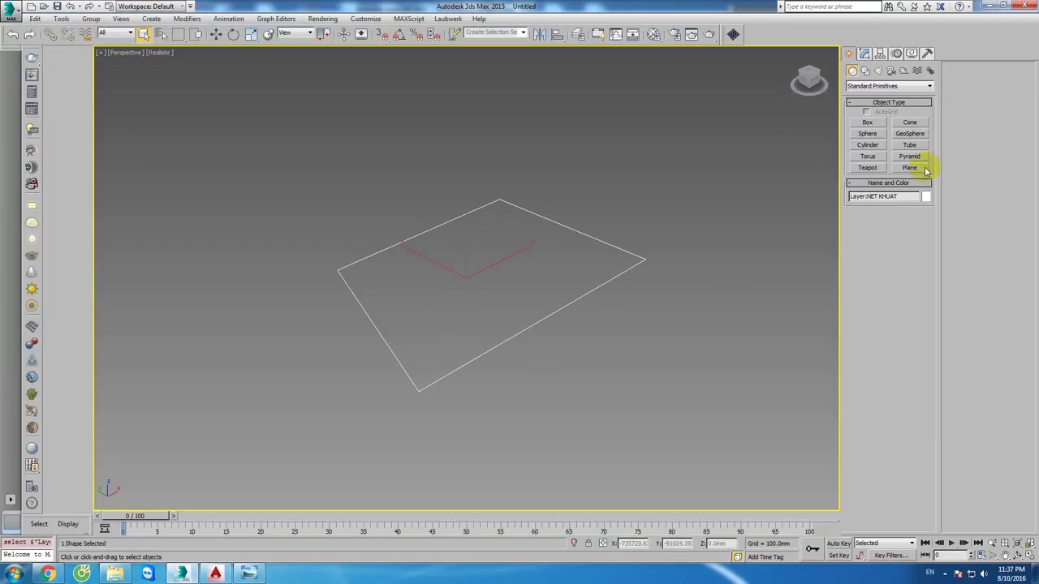
Step: Add an Extrude modifier to the imported outline with a height of 647.0mm
click(863, 55)
click(889, 83)
scroll(885, 89, down, 1)
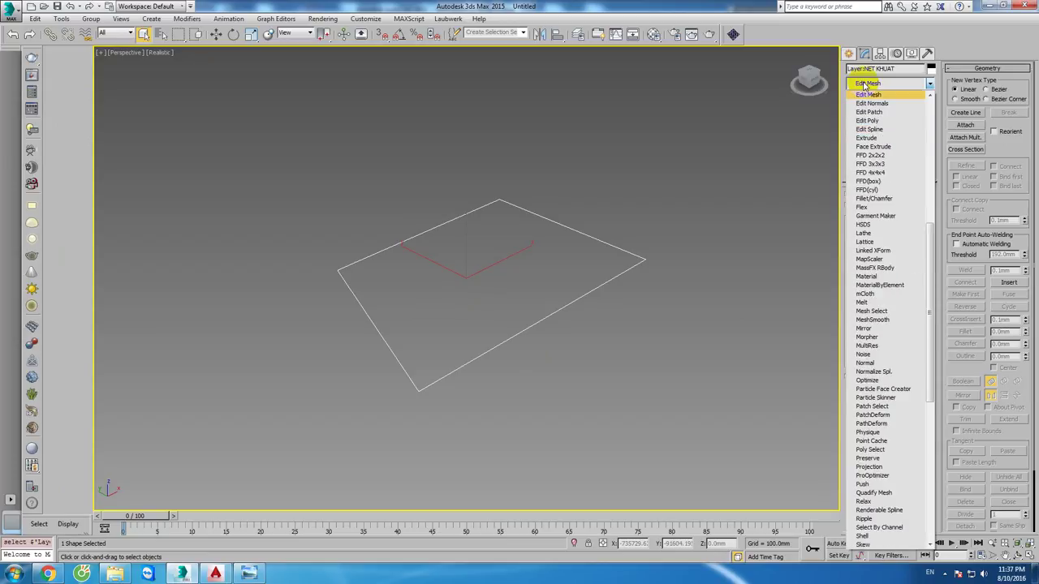
click(869, 138)
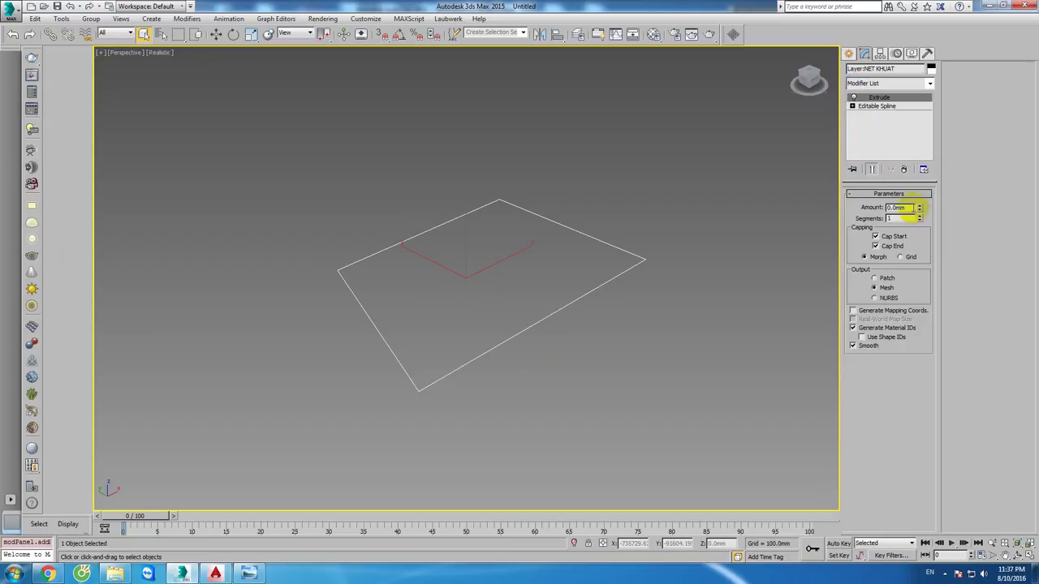
drag(922, 209, 953, 86)
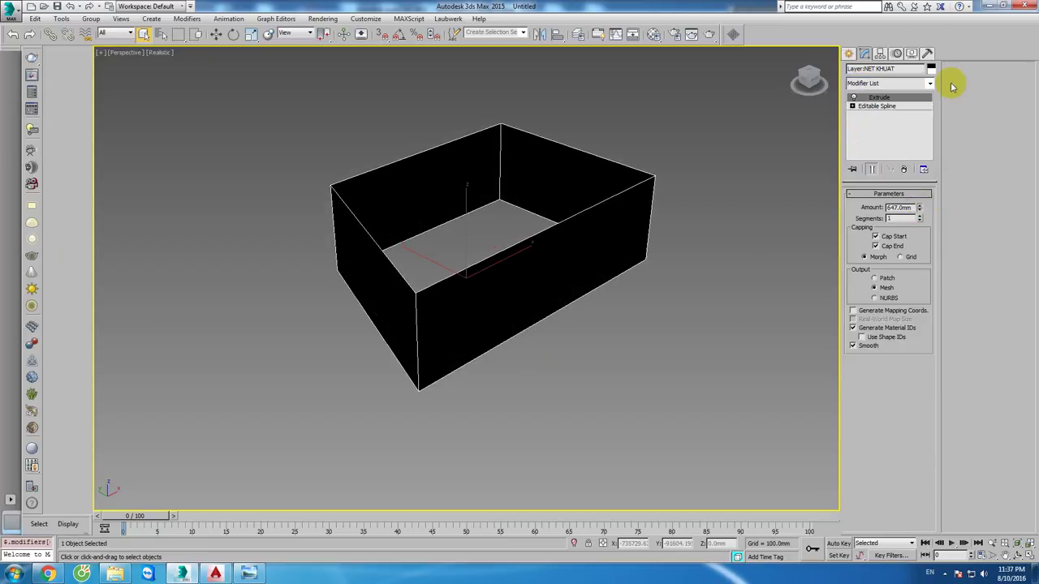
alt+middle_drag(581, 267, 548, 309)
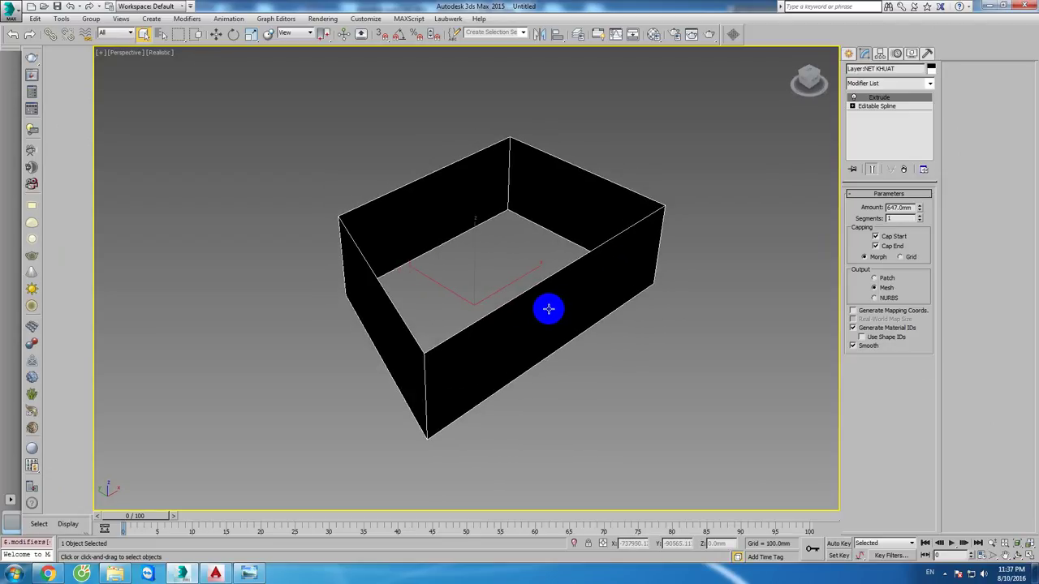
scroll(536, 316, down, 2)
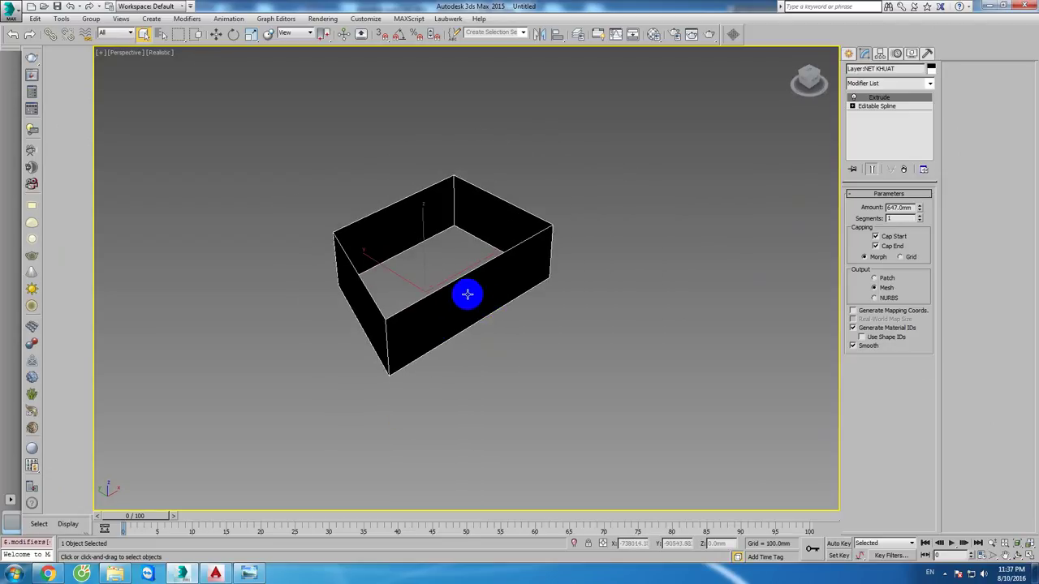
Step: Move the extruded box to the top-left of the viewport, then return to AutoCAD
click(228, 18)
click(189, 63)
click(215, 33)
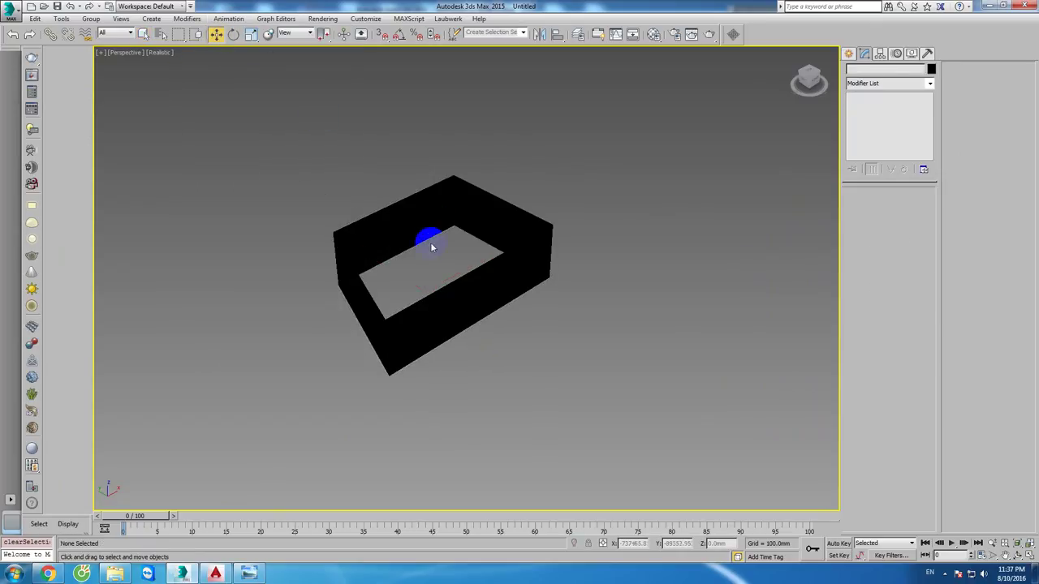
click(414, 233)
drag(387, 270, 522, 289)
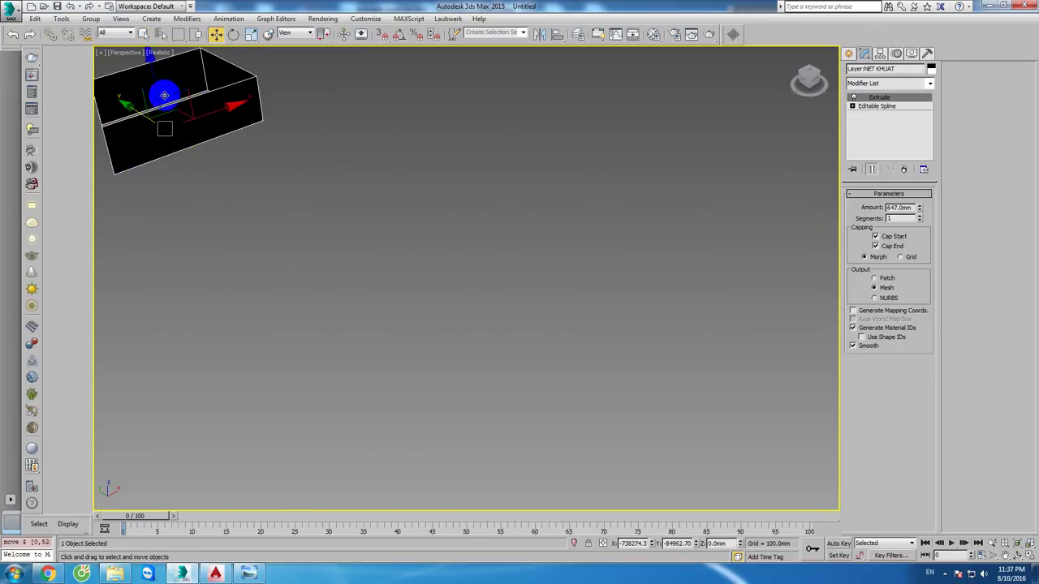
click(215, 573)
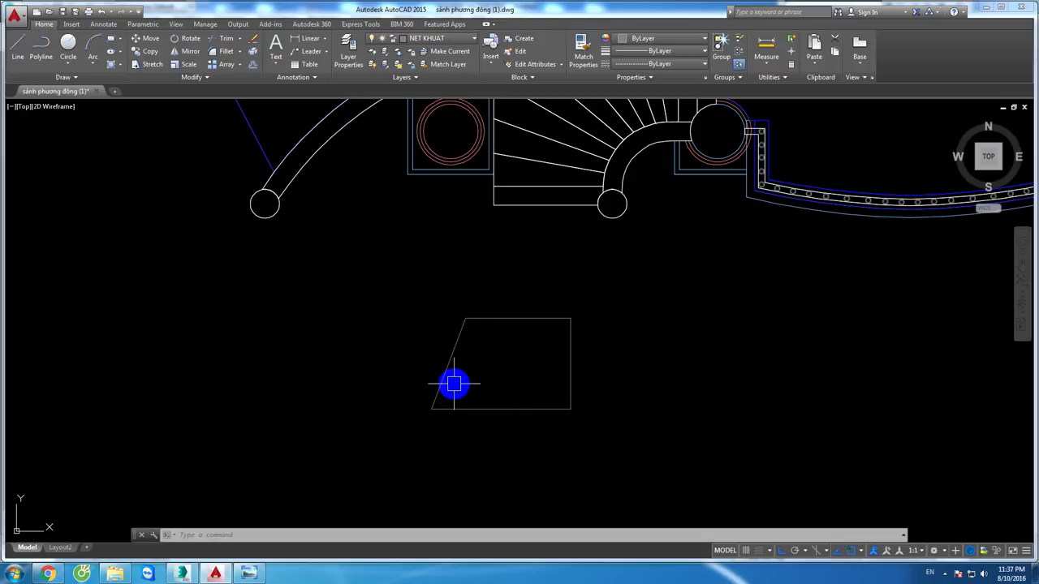
Step: Create a BOUNDARY polyline inside the quadrilateral and select it
middle_drag(453, 384, 496, 380)
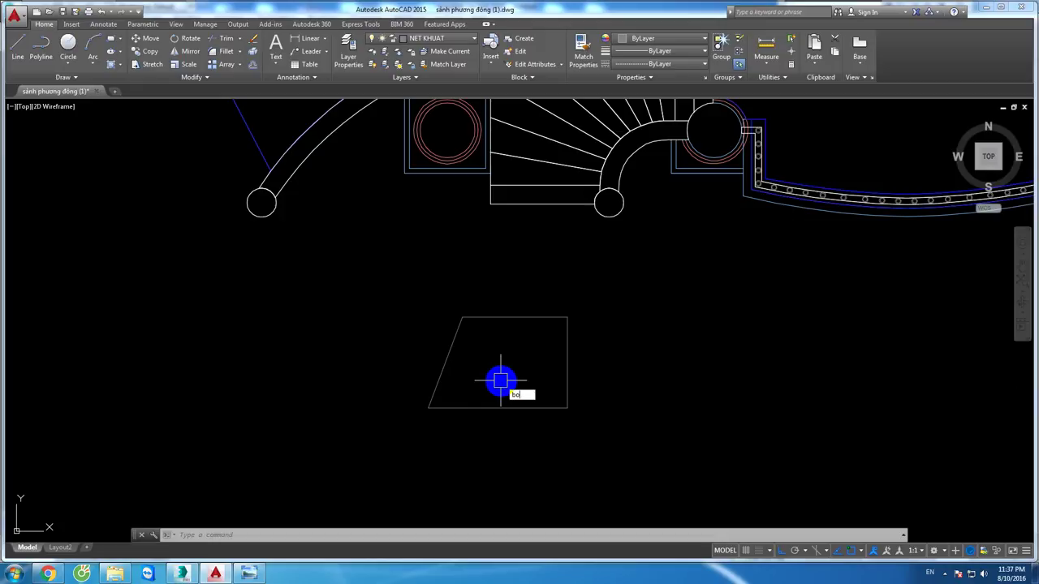
key(Return)
click(477, 350)
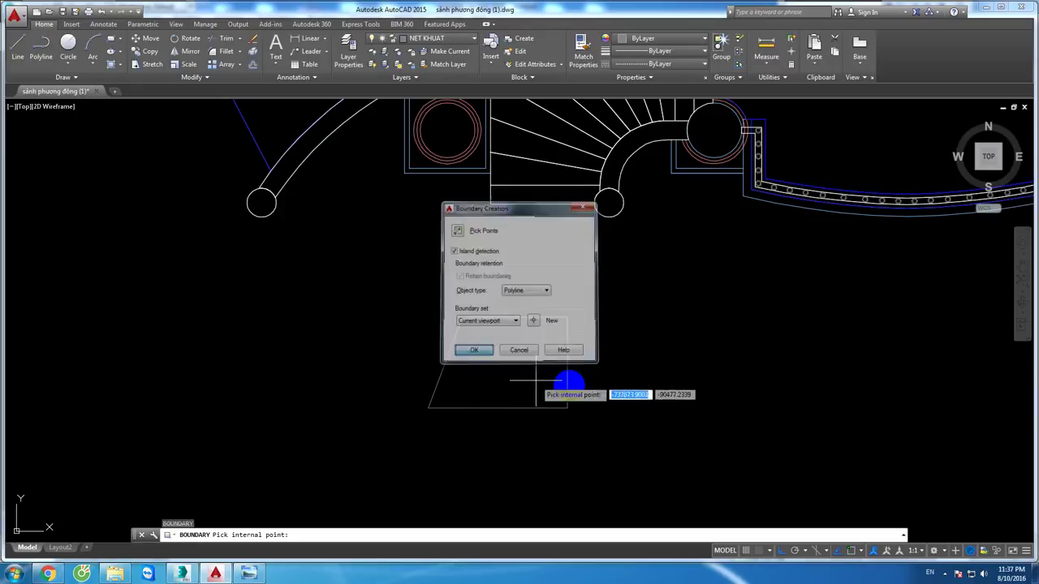
click(513, 357)
key(Return)
click(565, 359)
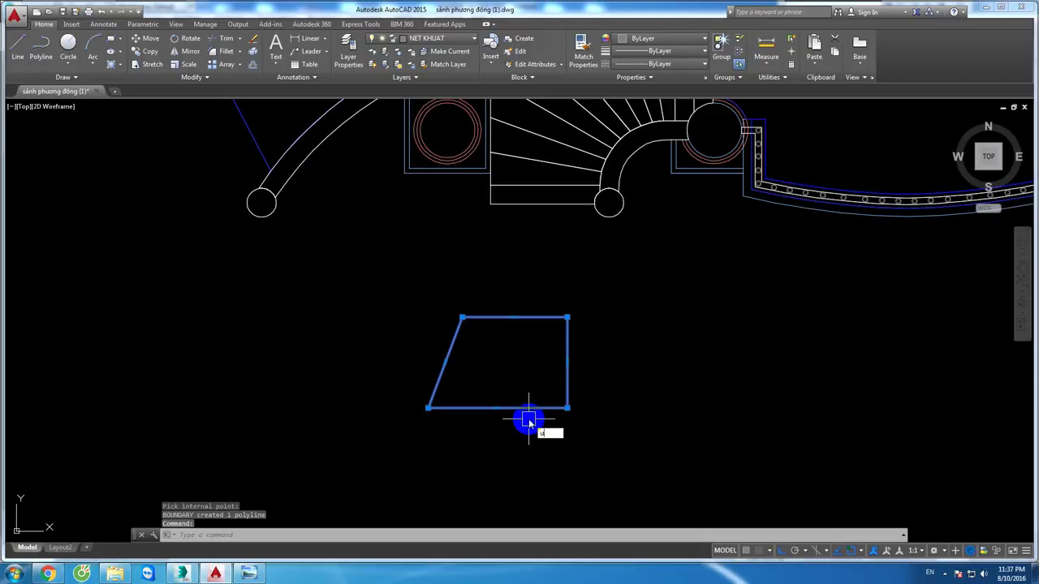
Step: WBLOCK the polyline over new block.dwg, replacing it, then start an import in 3ds Max
key(Return)
click(520, 386)
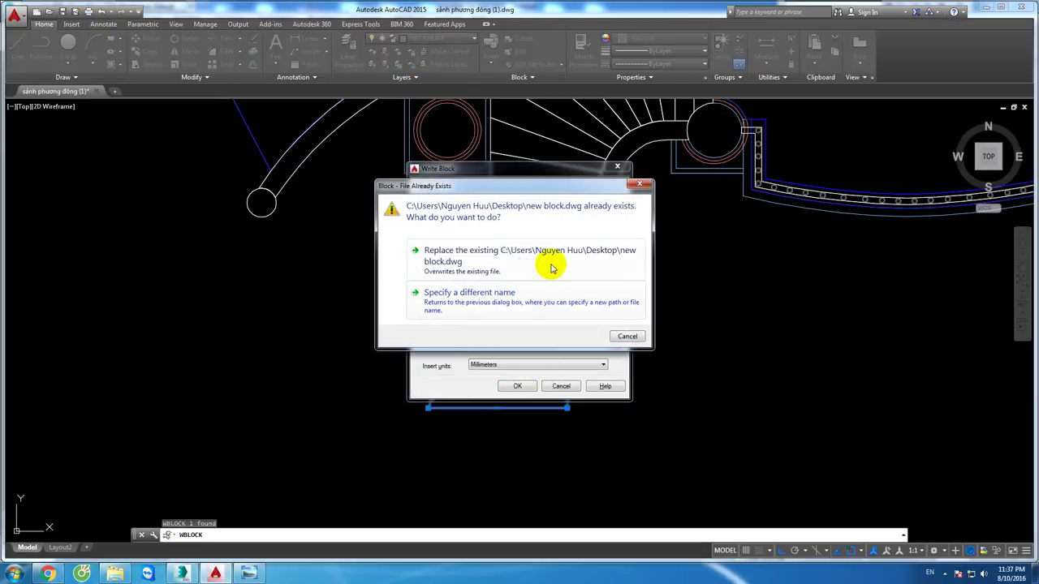
click(547, 261)
click(82, 573)
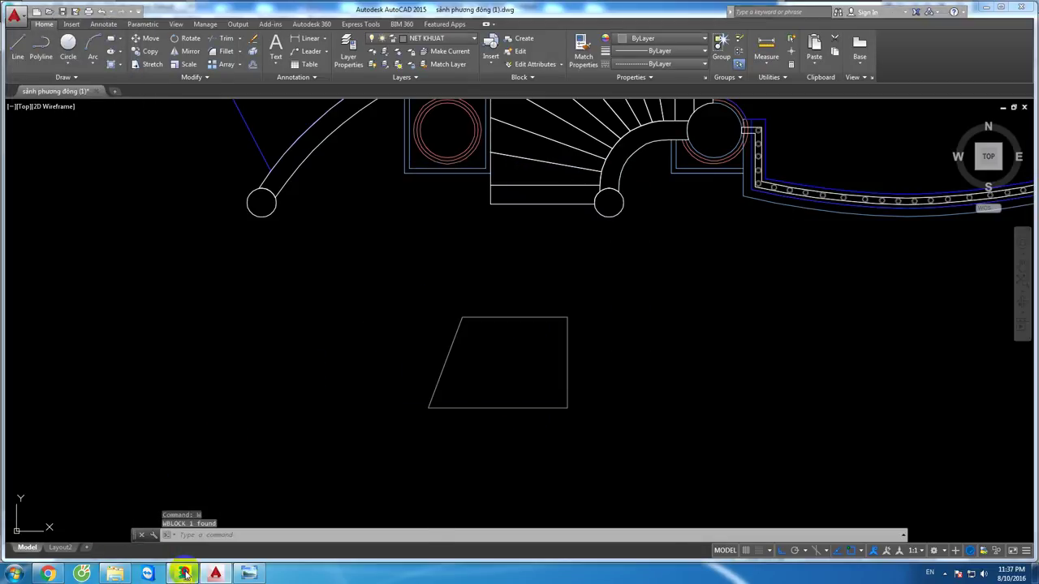
click(14, 14)
Step: Import new block.dwg into the 3ds Max scene
click(27, 133)
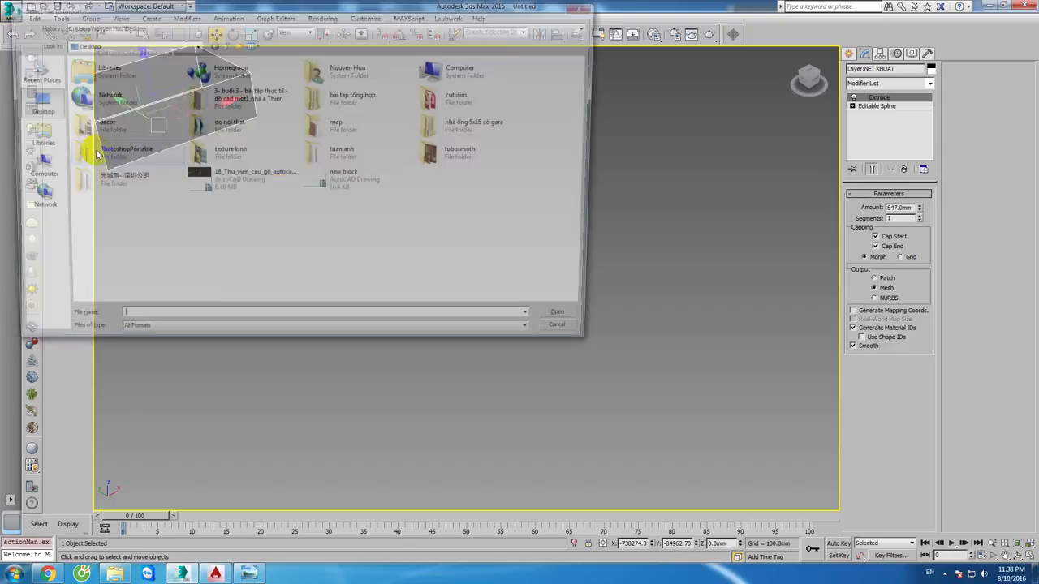
double_click(351, 183)
key(Return)
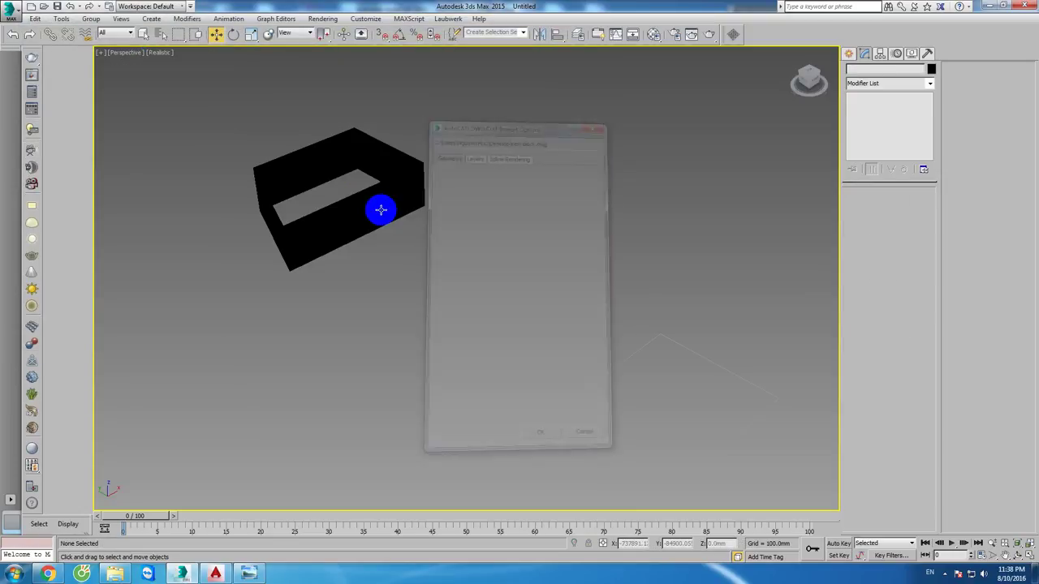
middle_drag(646, 347, 558, 294)
Step: Extrude the imported outline to 664.5mm, delete both boxes, and return to AutoCAD
click(733, 33)
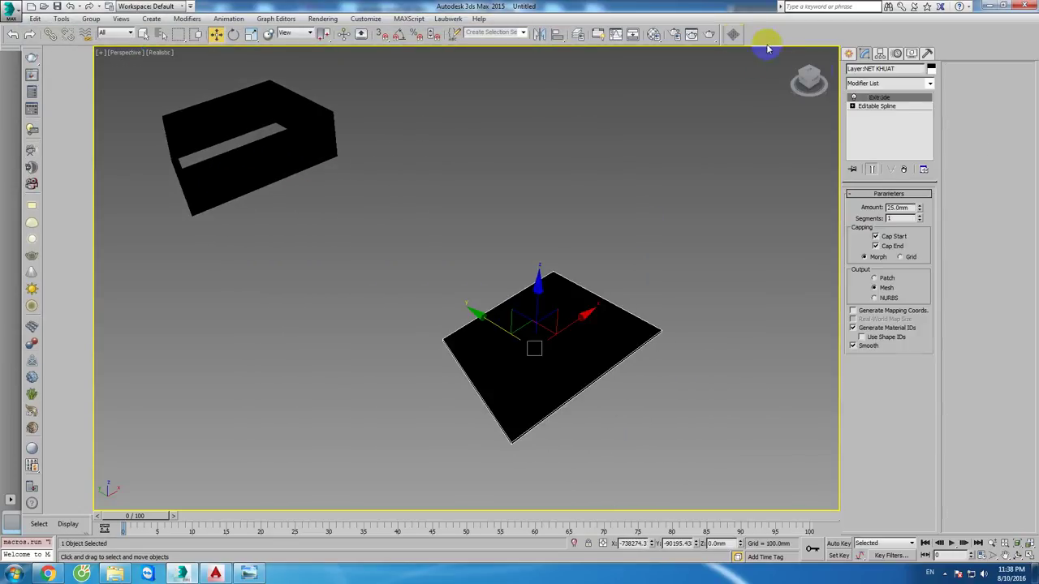
drag(920, 210, 951, 92)
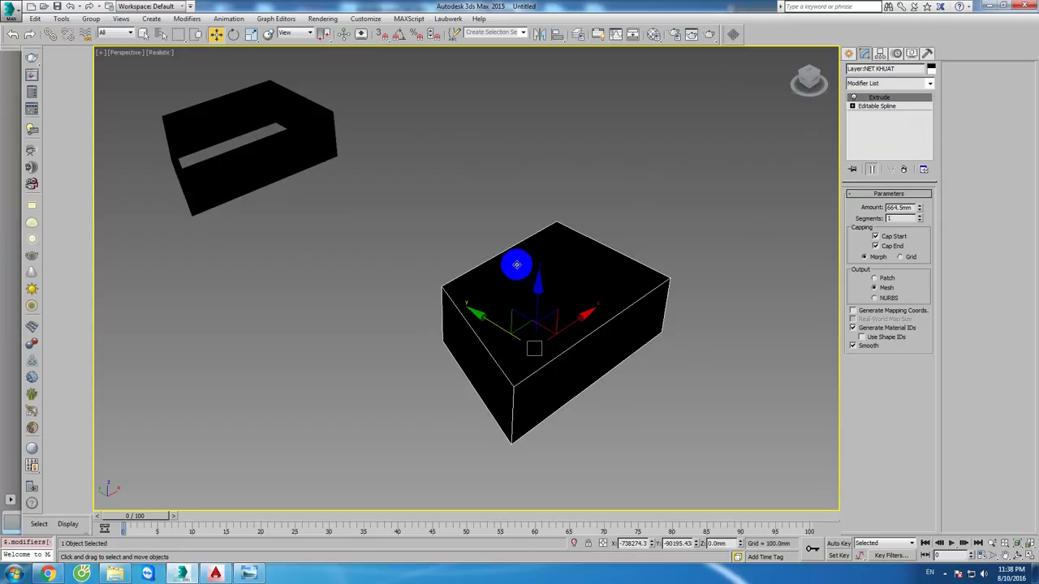
key(Delete)
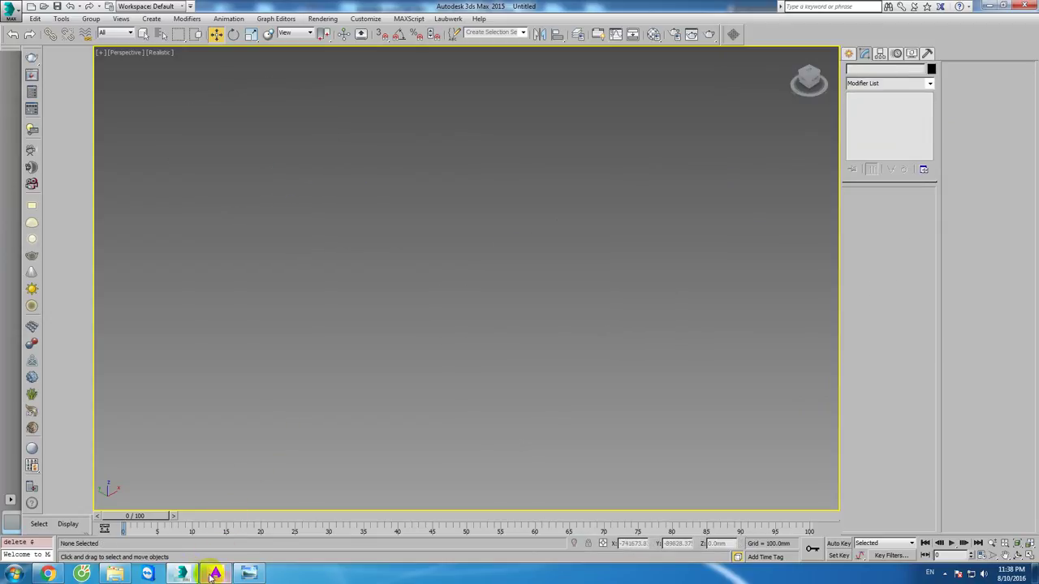
click(212, 574)
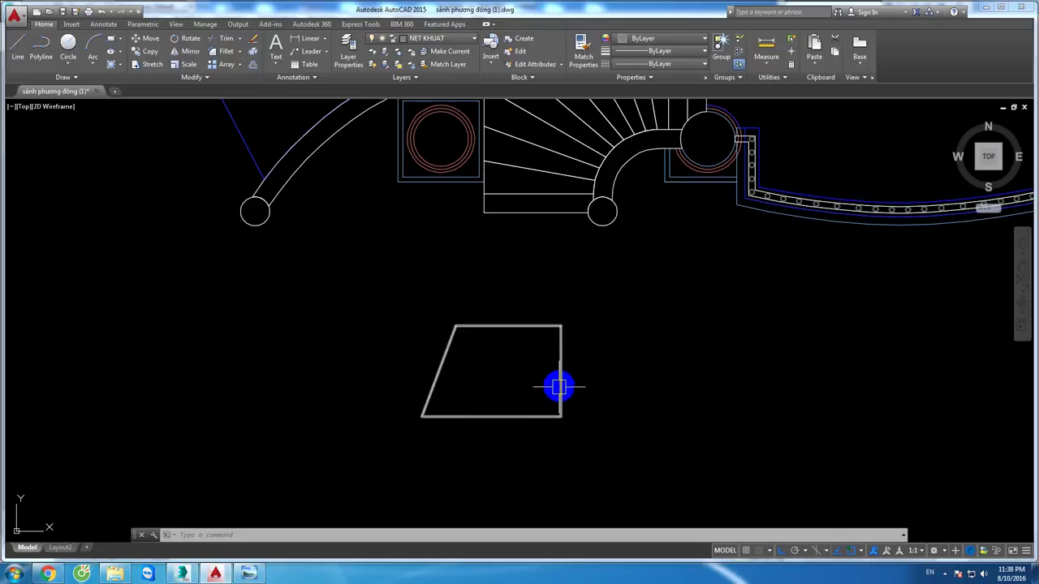
Step: Erase the old boundary polyline and create a fresh BOUNDARY inside the quadrilateral
click(559, 386)
key(Return)
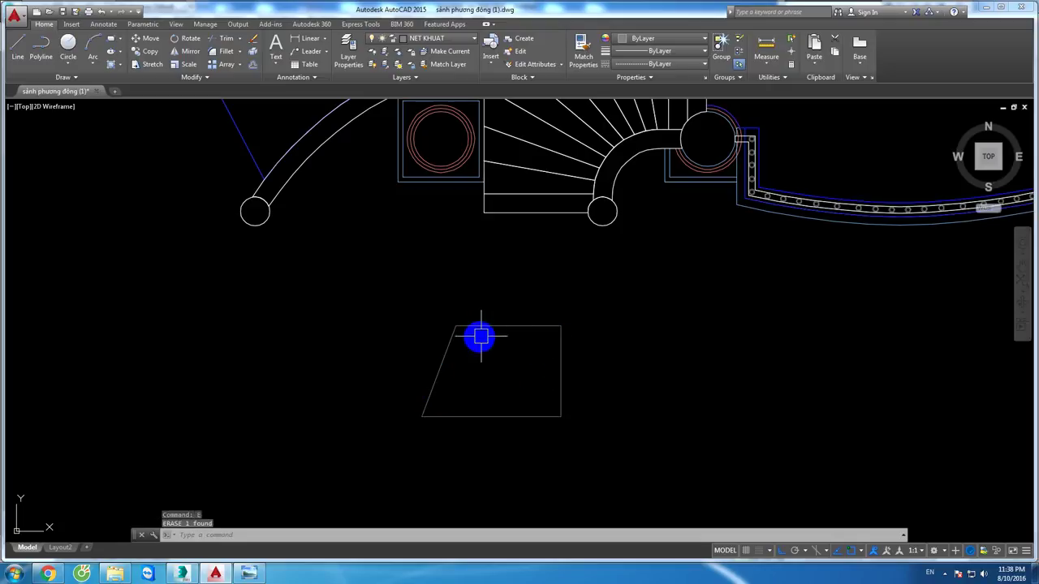
text(bo)
key(Return)
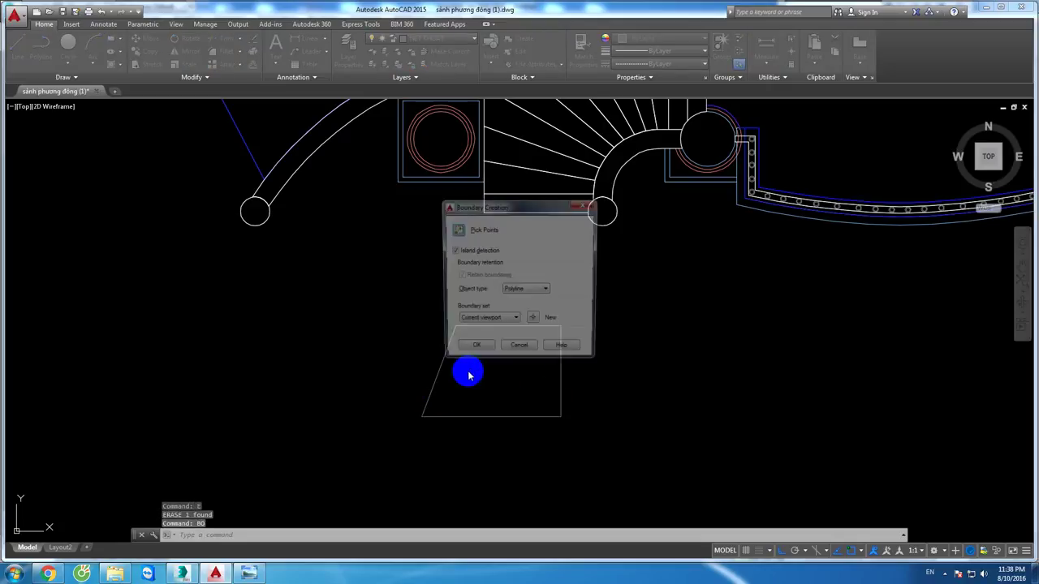
click(476, 347)
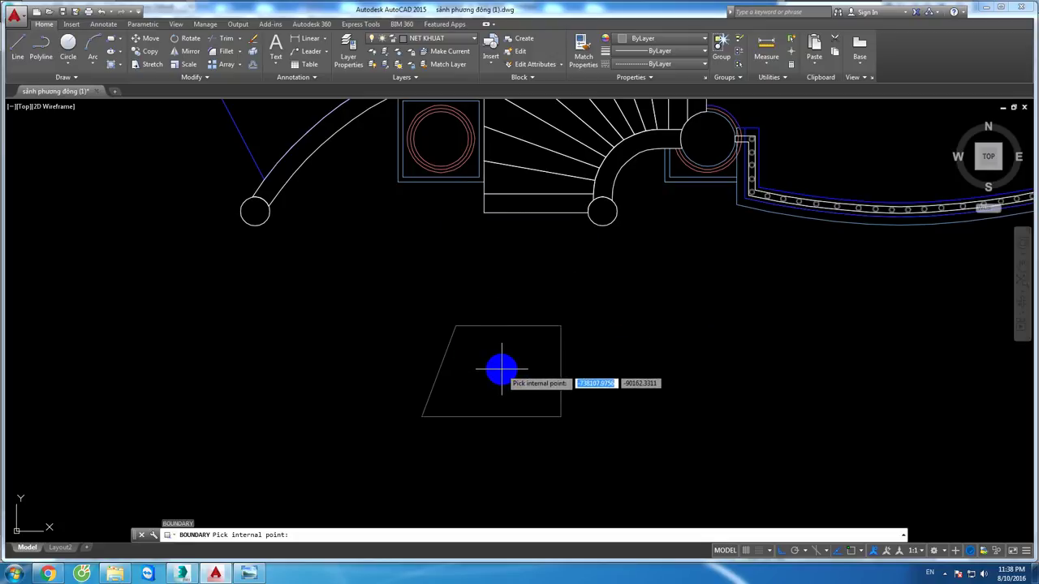
click(501, 369)
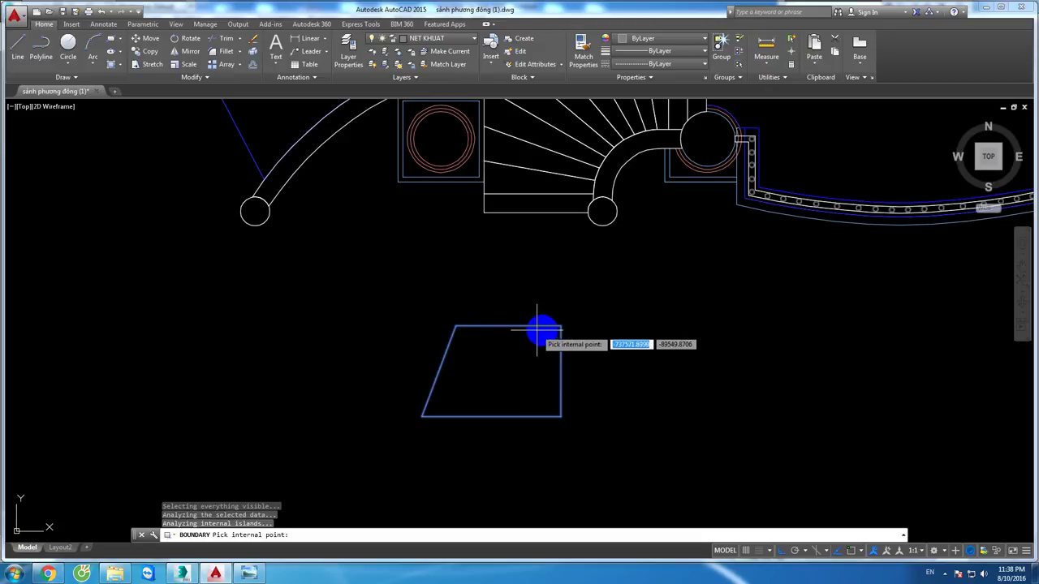
key(Return)
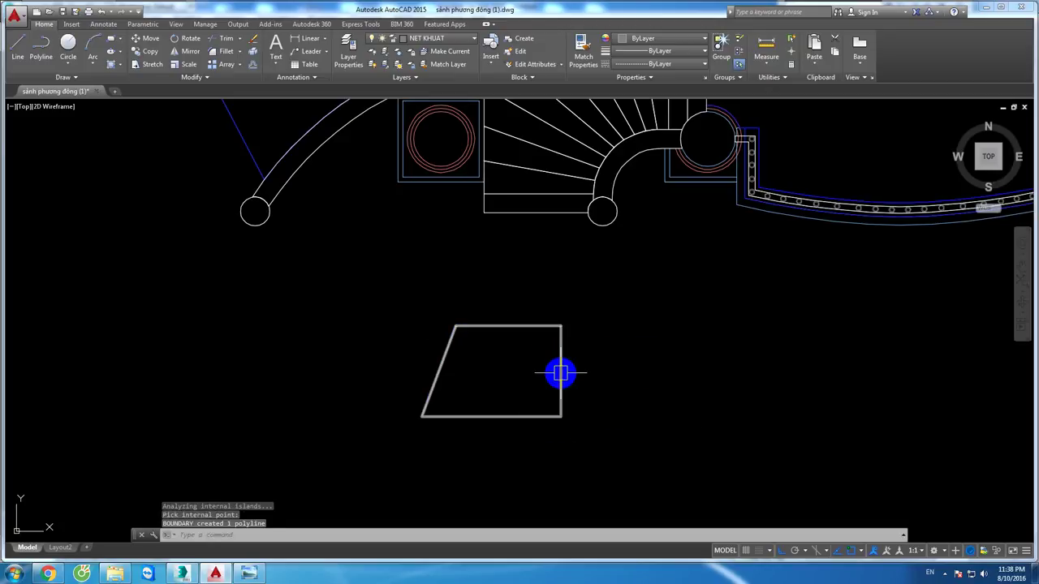
click(560, 374)
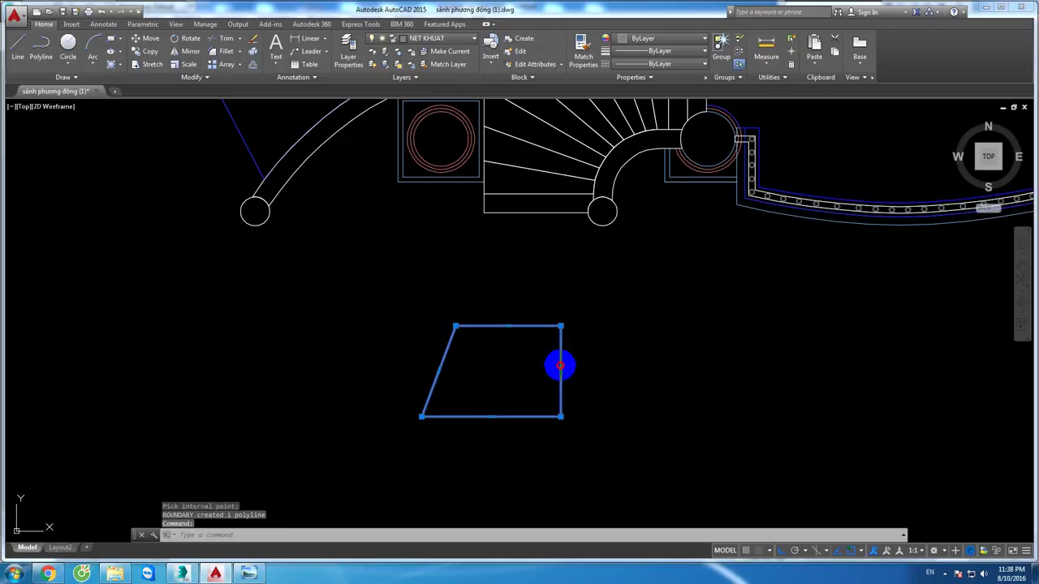
Step: MOVE the new boundary polyline to the right of the original outline
text(m)
key(Return)
click(560, 371)
click(808, 371)
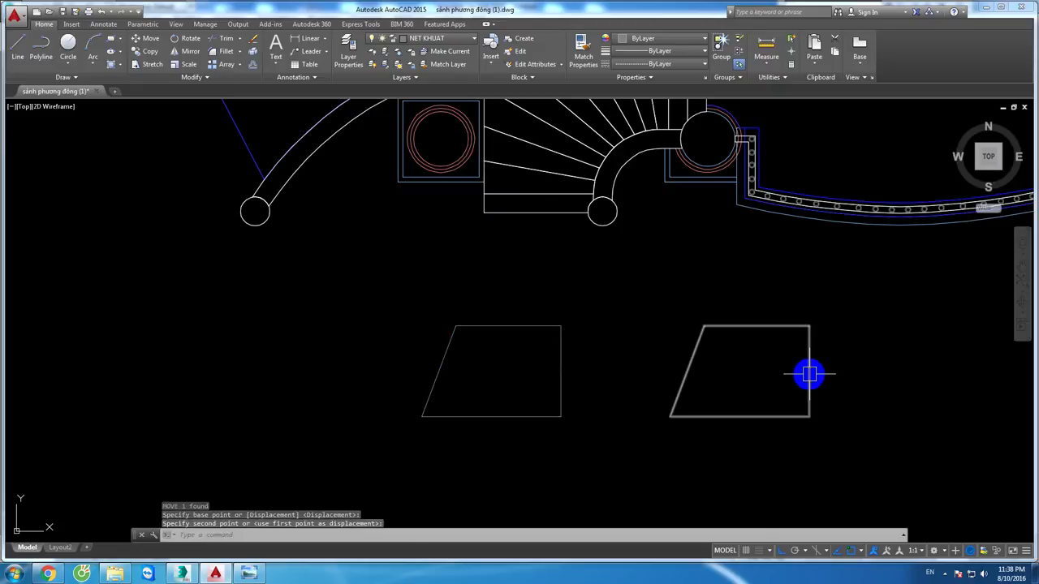
click(559, 353)
Step: Erase the moved boundary copy and zoom in on the remaining outline
key(Escape)
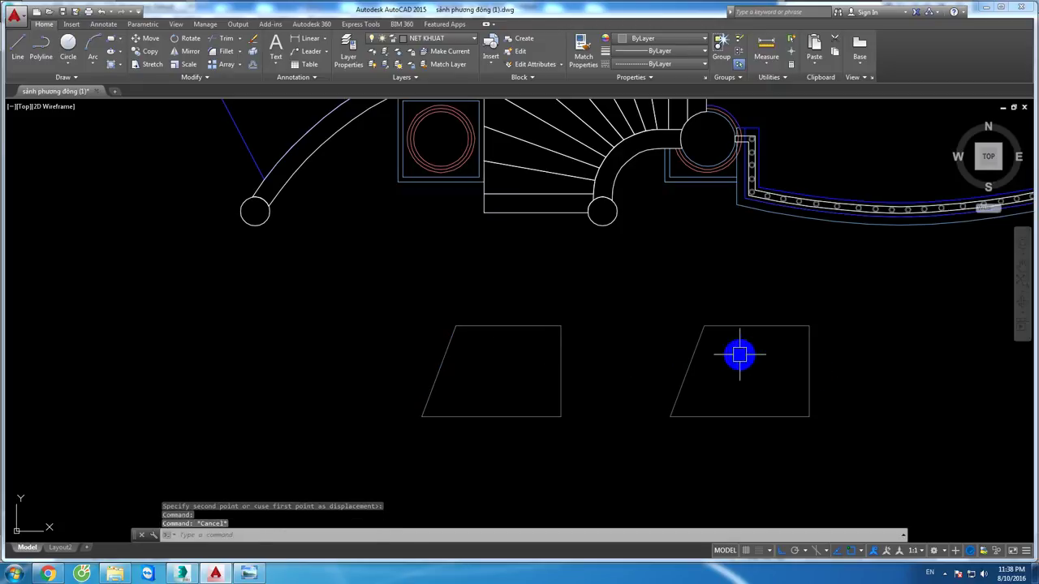
click(737, 355)
click(654, 294)
text(e)
key(Return)
mouse_move(479, 364)
middle_down()
mouse_move(492, 345)
mouse_move(518, 362)
middle_up()
scroll(492, 345, up, 2)
text(pl)
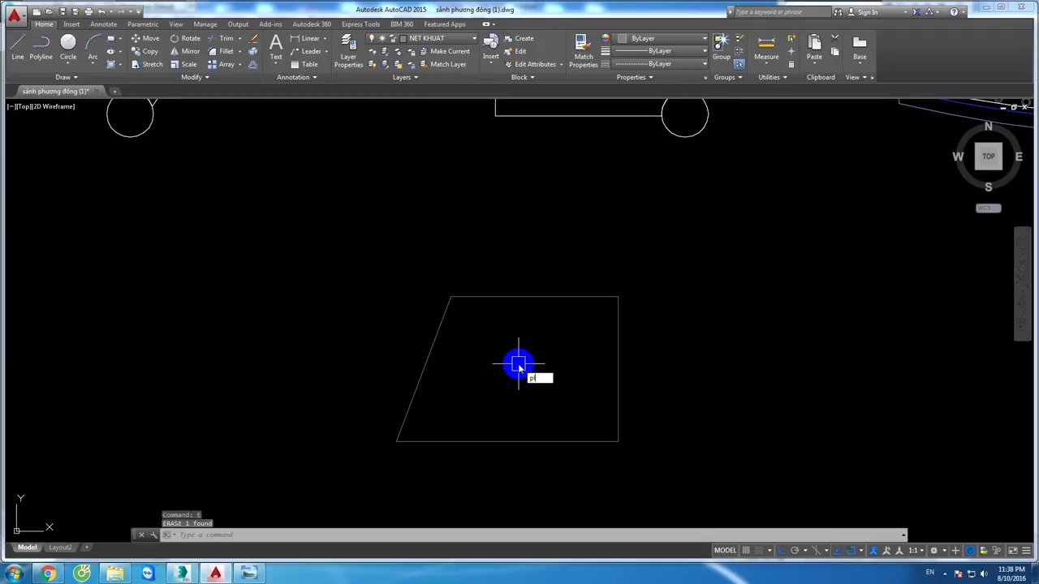
Step: Draw a closed trapezoid polyline below the stair, then erase it
key(Return)
click(450, 297)
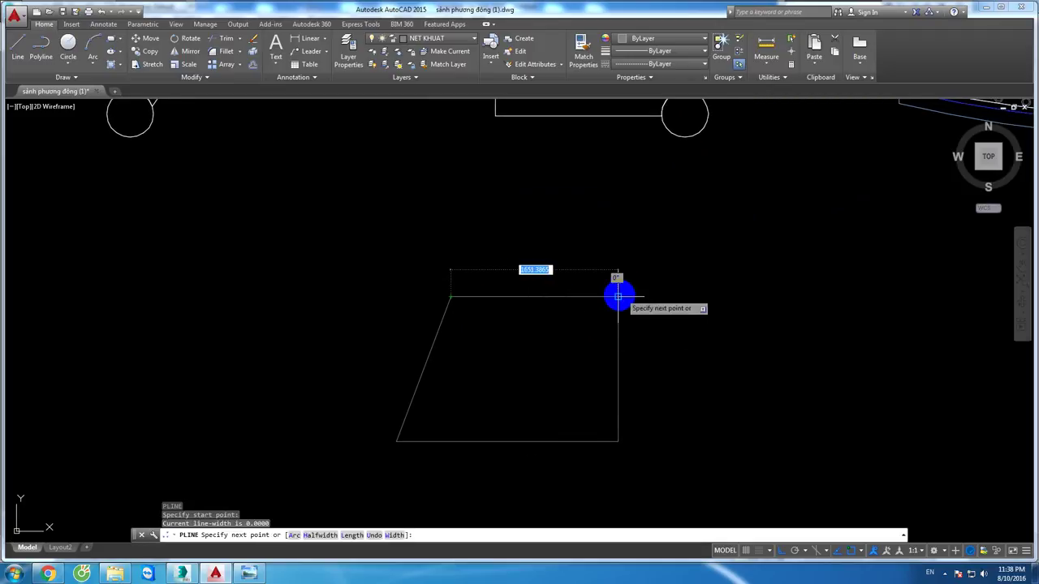
click(617, 297)
click(618, 441)
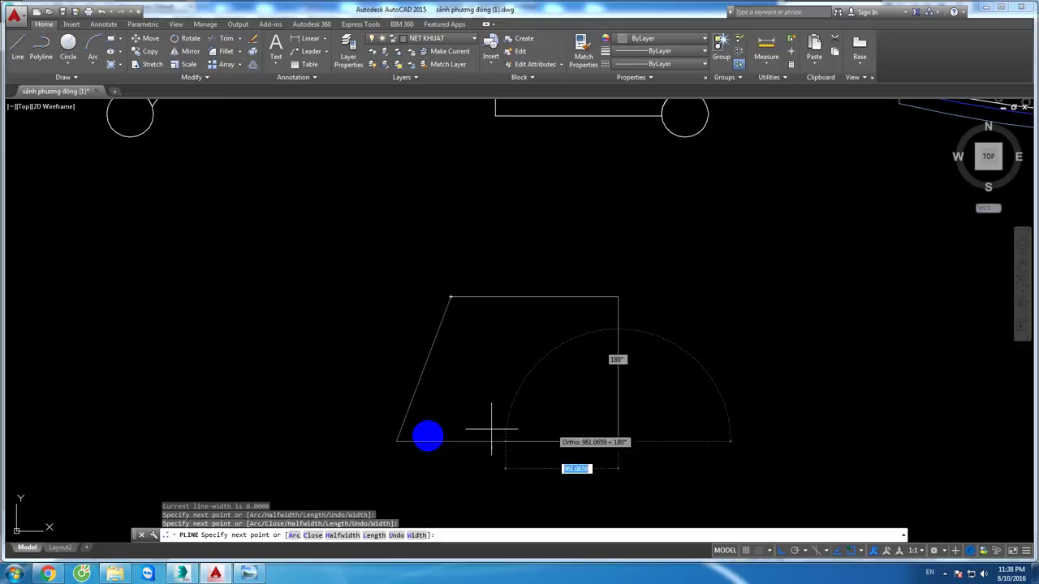
click(395, 441)
click(450, 297)
key(Return)
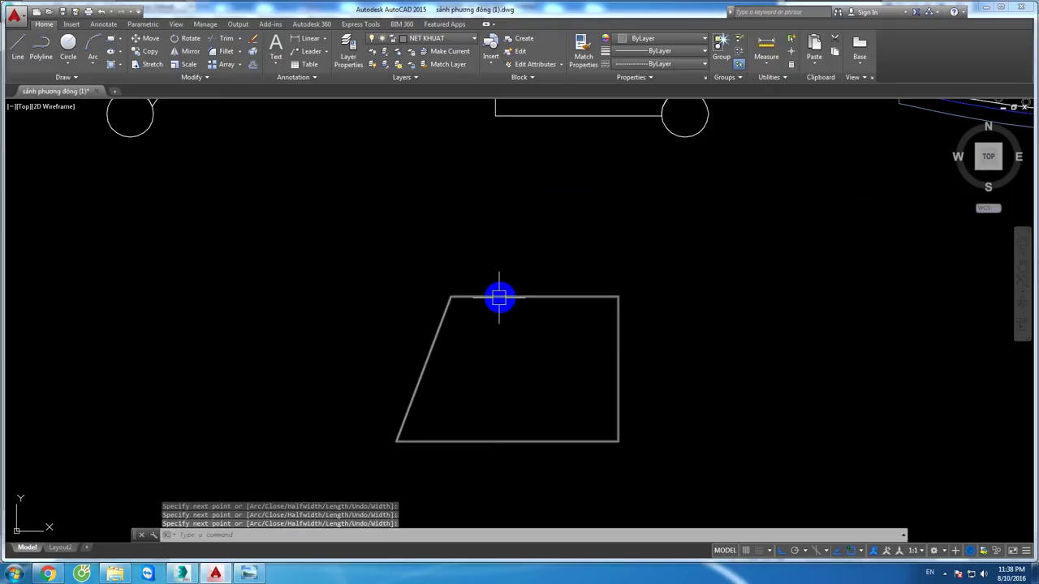
click(500, 298)
scroll(598, 344, down, 2)
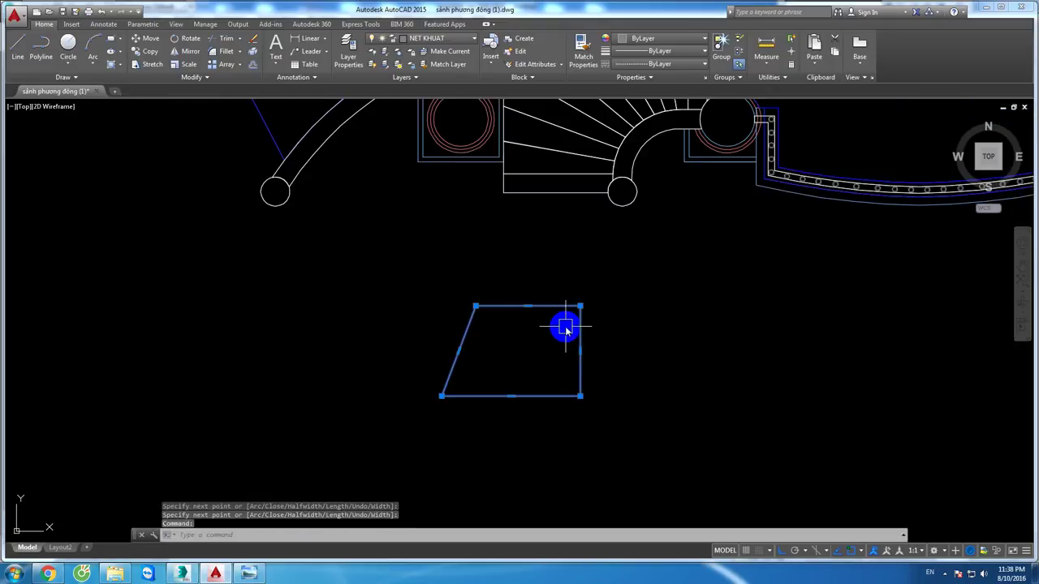
text(e)
key(Return)
Step: Draw a trial RECTANGLE left of the trapezoid area and erase it again
middle_drag(475, 359, 679, 357)
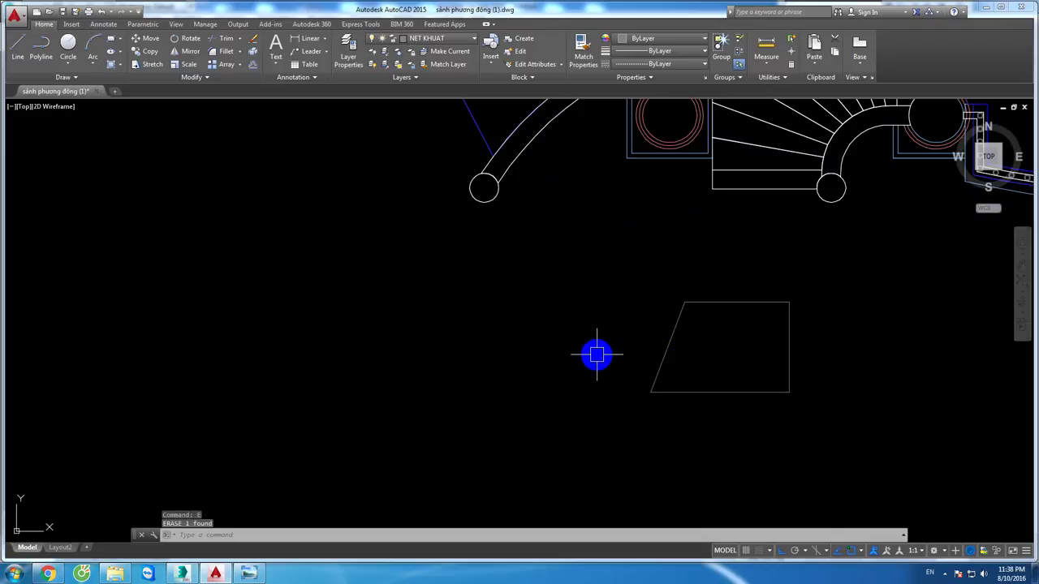
text(rec)
key(Return)
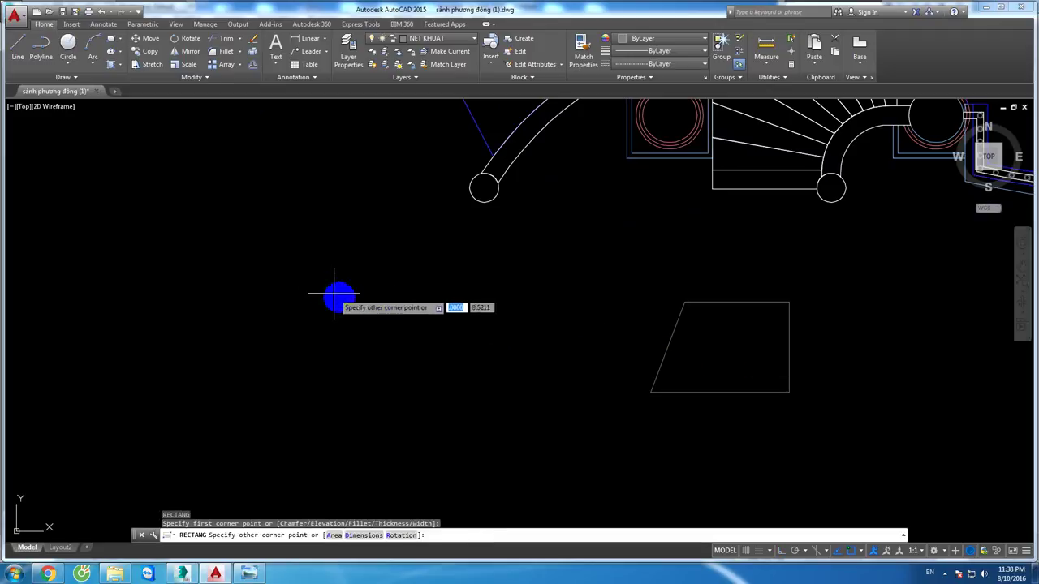
click(333, 294)
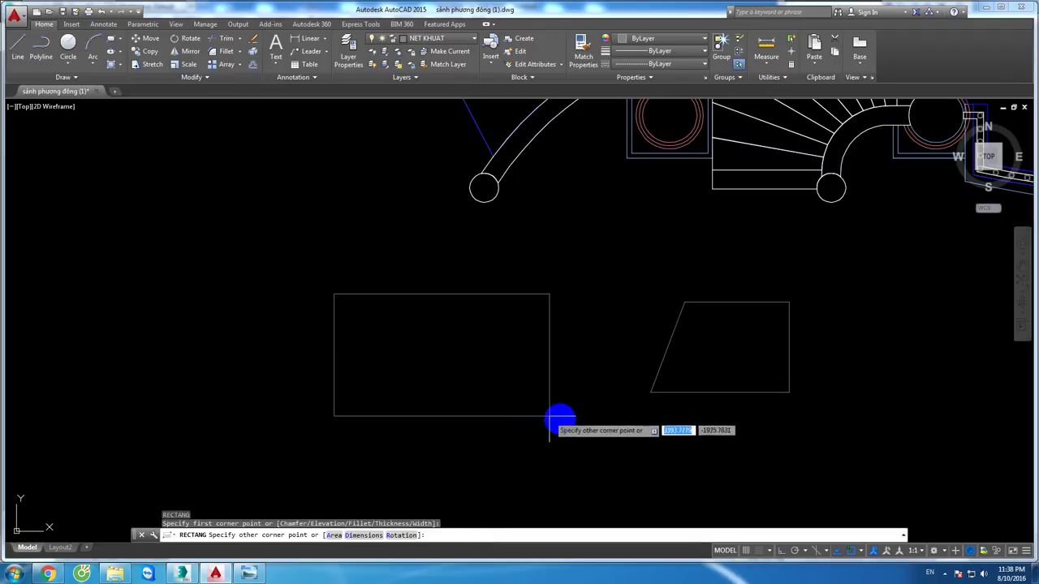
click(571, 351)
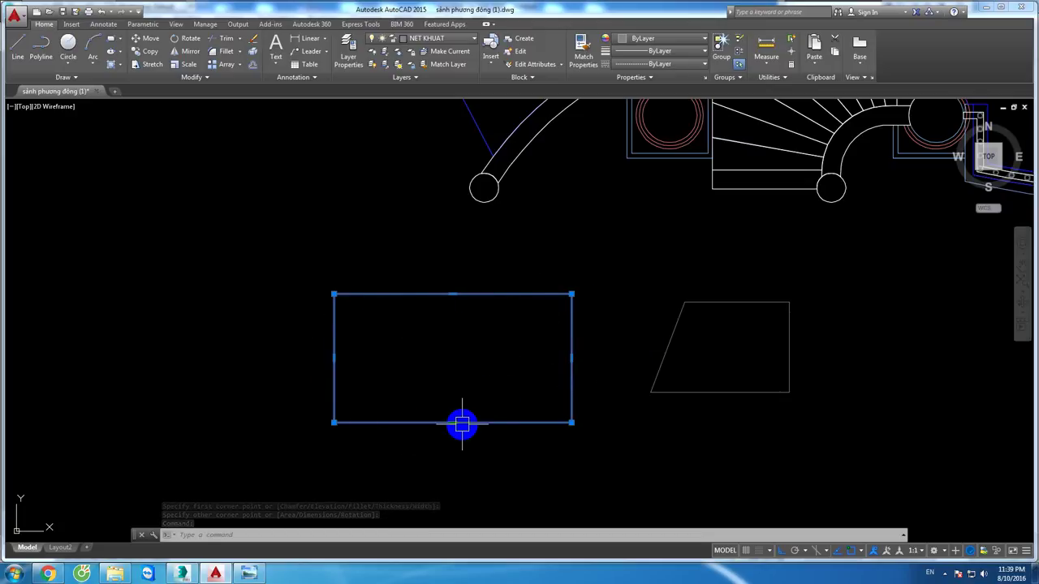
text(e)
key(Return)
key(Return)
Step: Draw a scratch circle, then window-select and erase the trapezoid edges below the stair
click(440, 352)
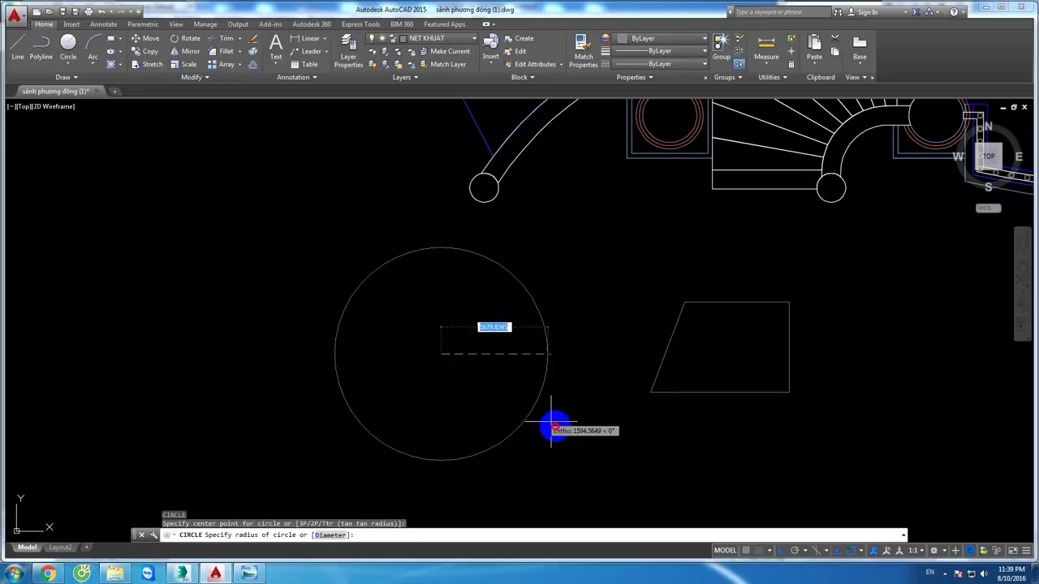
click(535, 412)
click(552, 357)
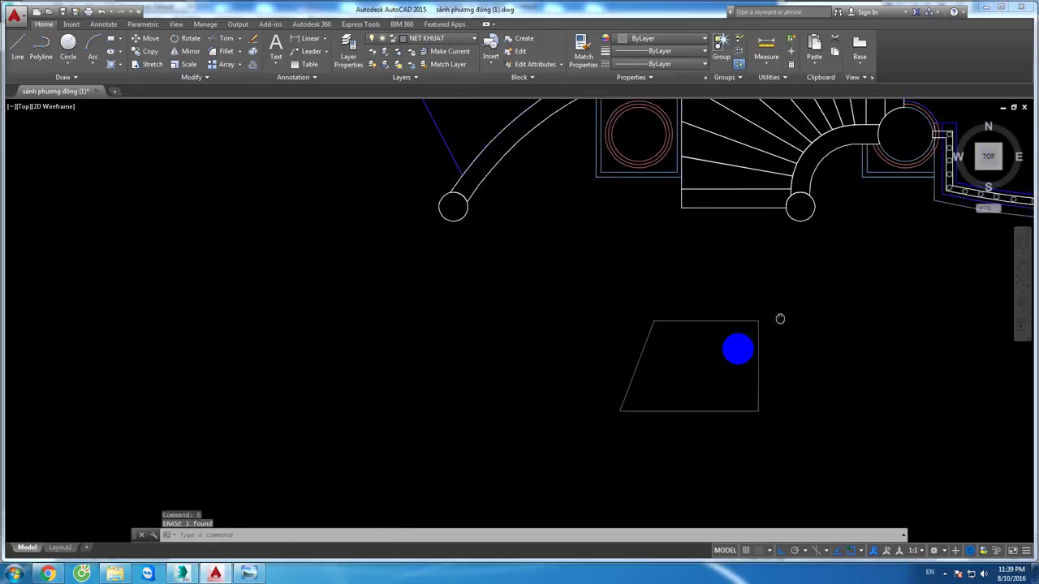
middle_drag(780, 318, 660, 396)
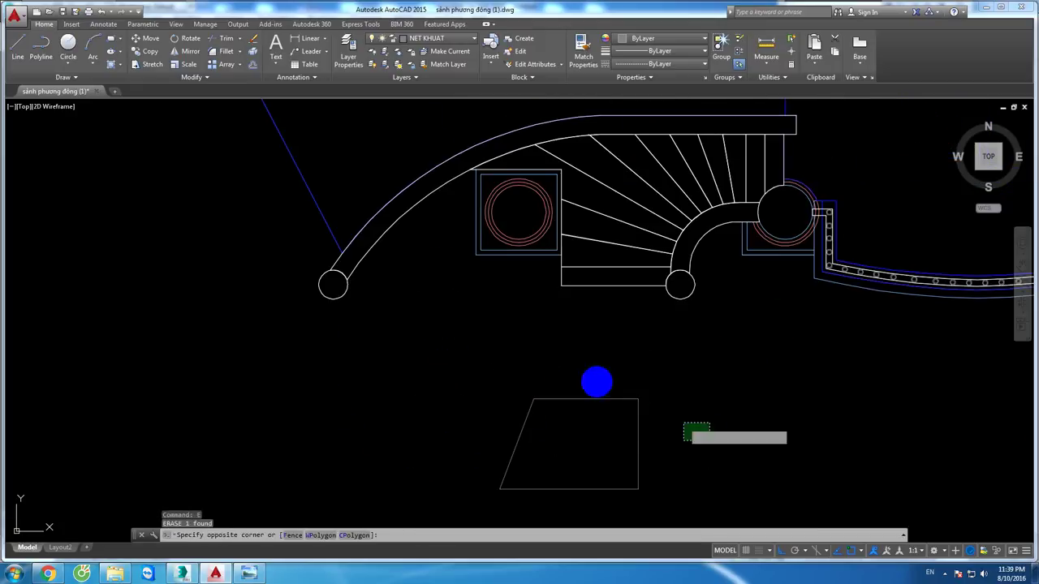
drag(649, 471, 531, 360)
text(e)
key(Return)
drag(652, 505, 556, 436)
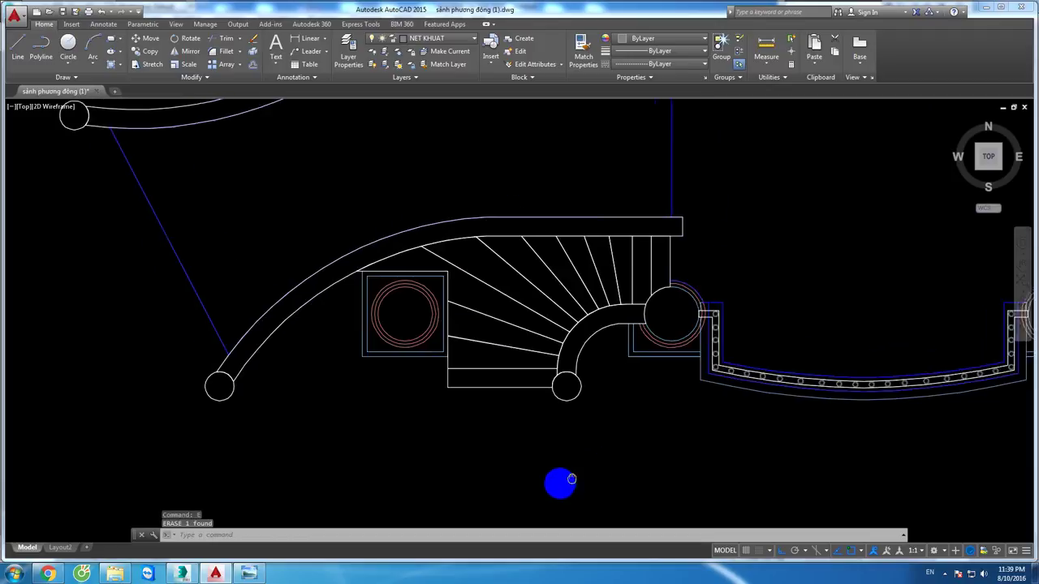
Step: Start a polyline at the lower-left corner column and trace up to the upper-right corner and wall bend
scroll(556, 482, down, 3)
scroll(492, 424, up, 1)
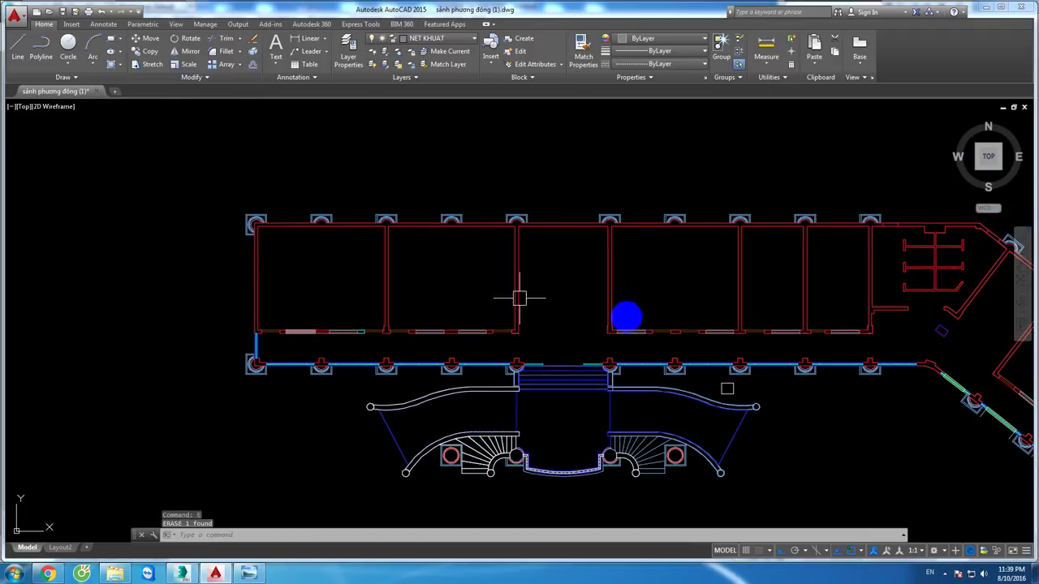
middle_drag(933, 366, 747, 341)
scroll(867, 408, down, 2)
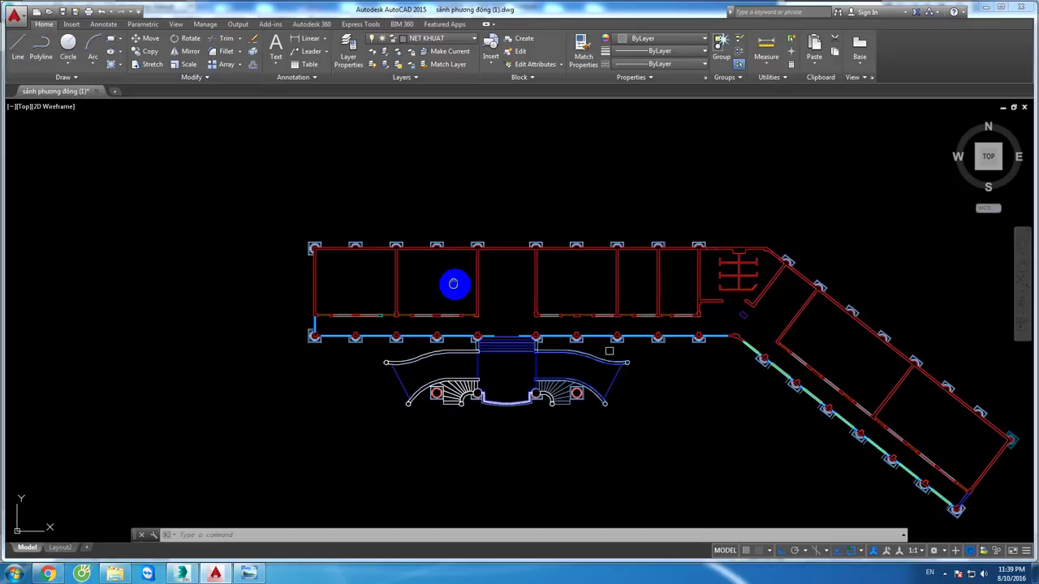
middle_drag(455, 288, 465, 299)
text(PL)
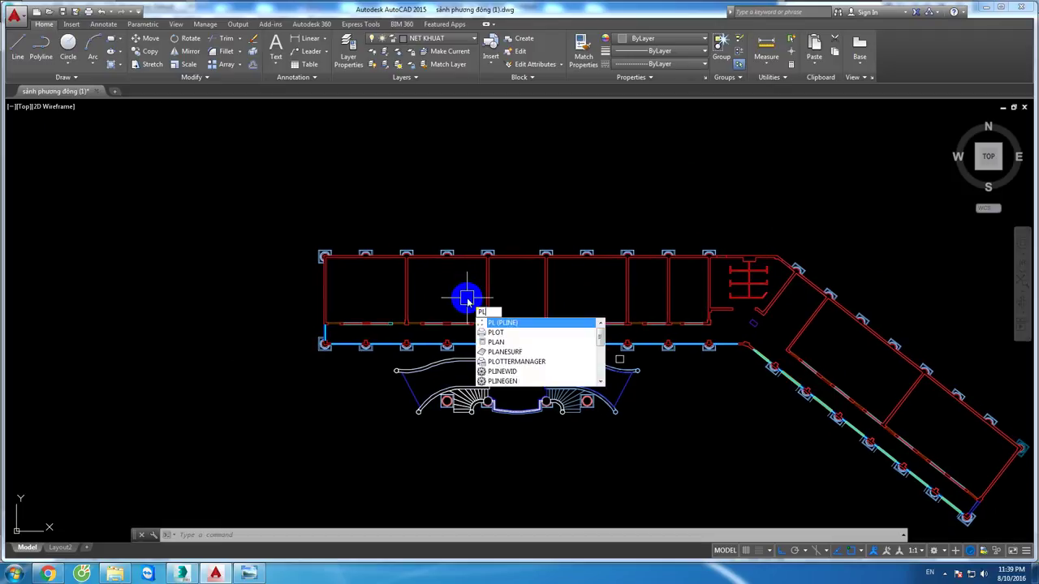
key(Return)
scroll(318, 328, up, 2)
scroll(349, 420, up, 4)
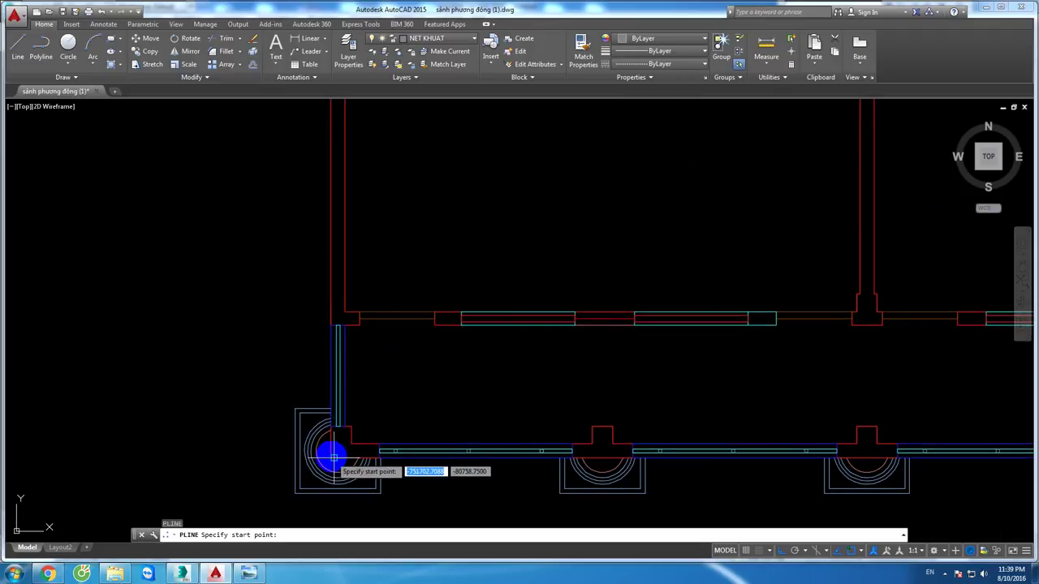
click(336, 454)
scroll(349, 479, down, 3)
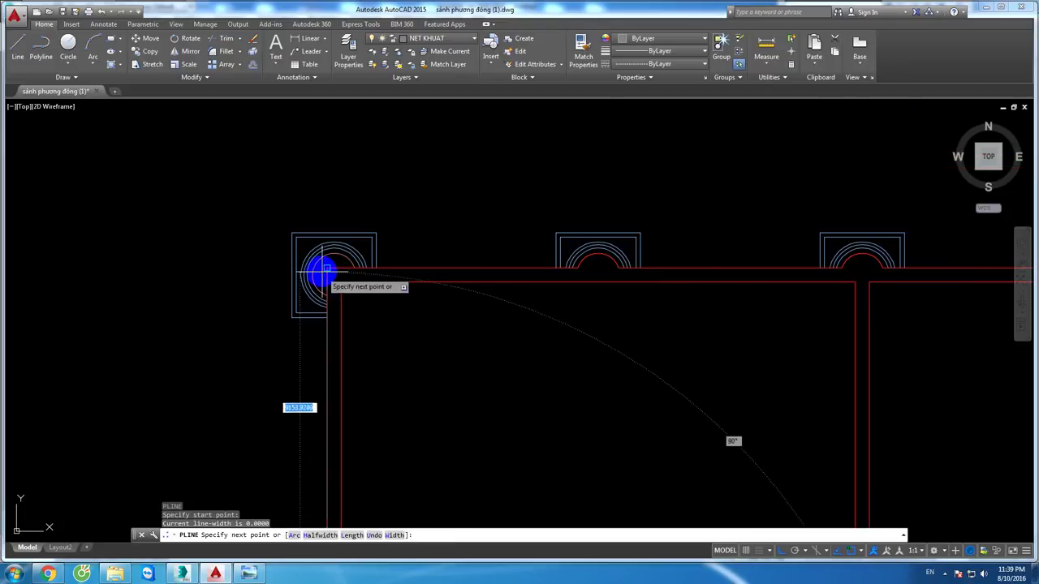
click(323, 275)
scroll(323, 275, down, 3)
middle_drag(695, 318, 317, 332)
scroll(568, 297, up, 2)
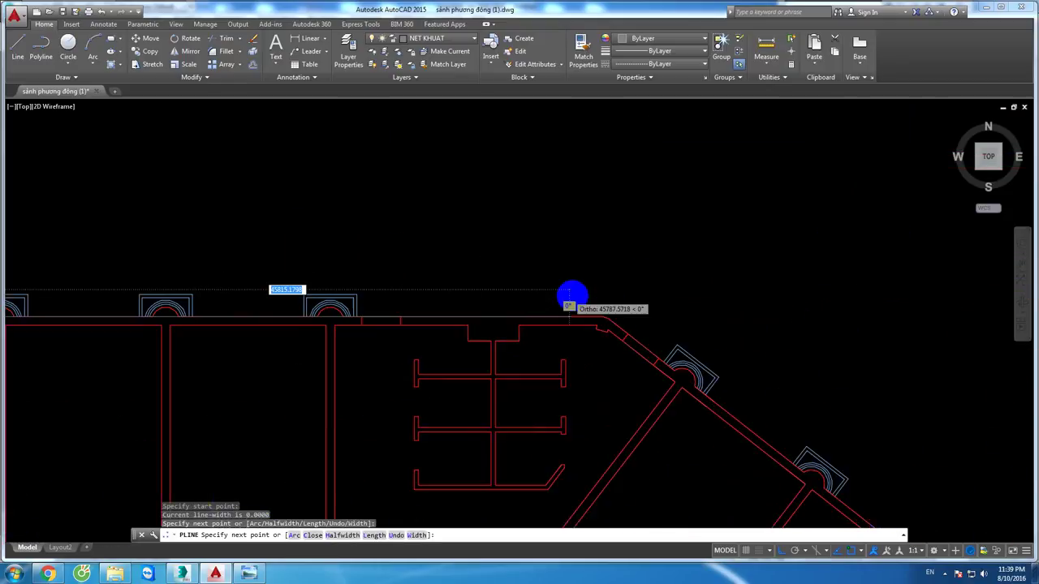
scroll(622, 336, up, 2)
scroll(614, 332, up, 1)
click(628, 326)
click(630, 328)
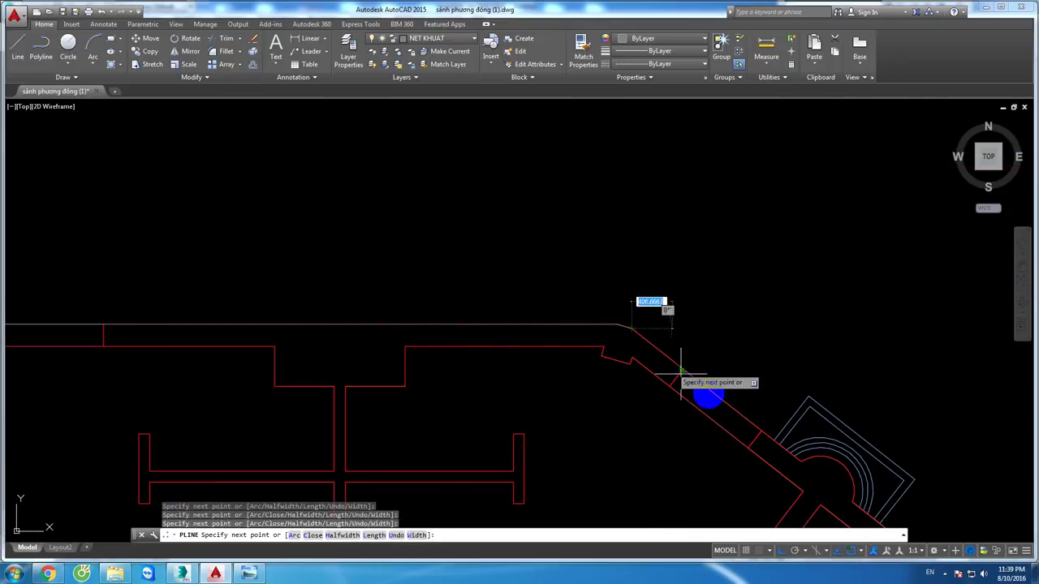
Step: Continue the outline through the wing's corners and close it back at the starting corner
scroll(679, 376, down, 3)
scroll(733, 457, up, 1)
scroll(641, 325, down, 2)
scroll(706, 381, up, 5)
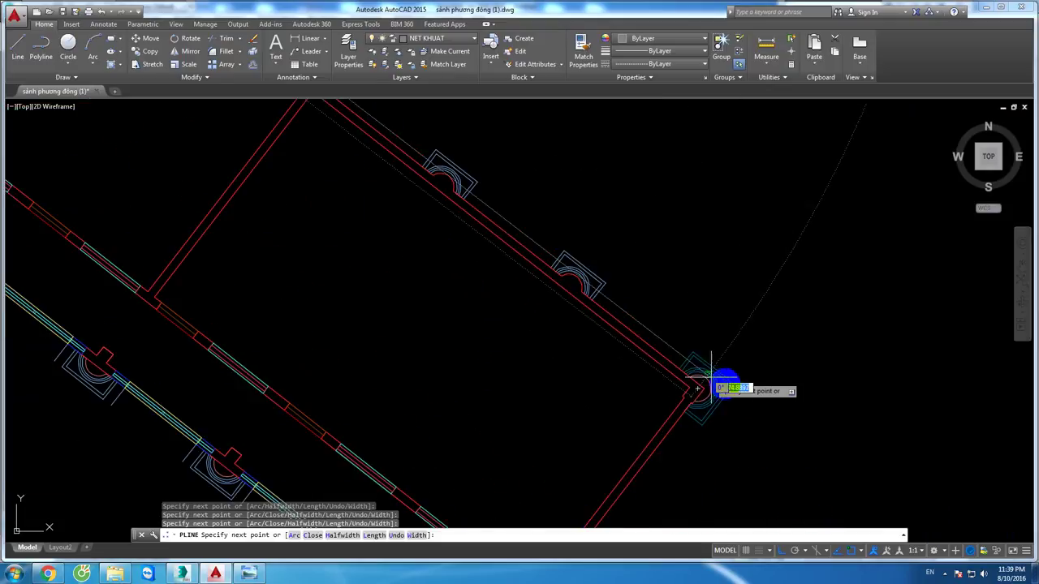
scroll(688, 369, up, 4)
scroll(672, 331, up, 1)
scroll(645, 352, down, 2)
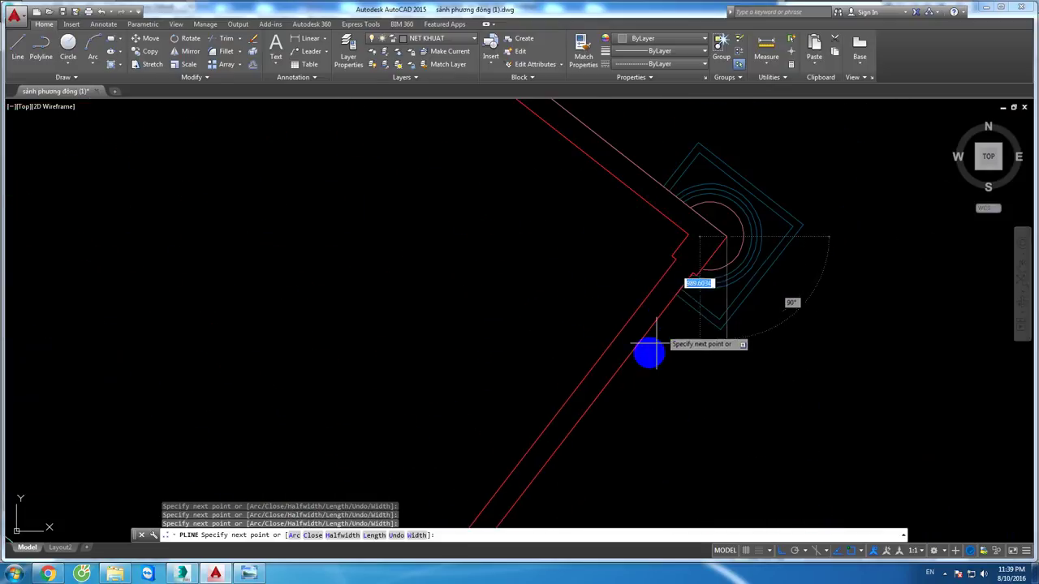
scroll(630, 343, down, 3)
scroll(589, 413, up, 3)
scroll(560, 427, down, 2)
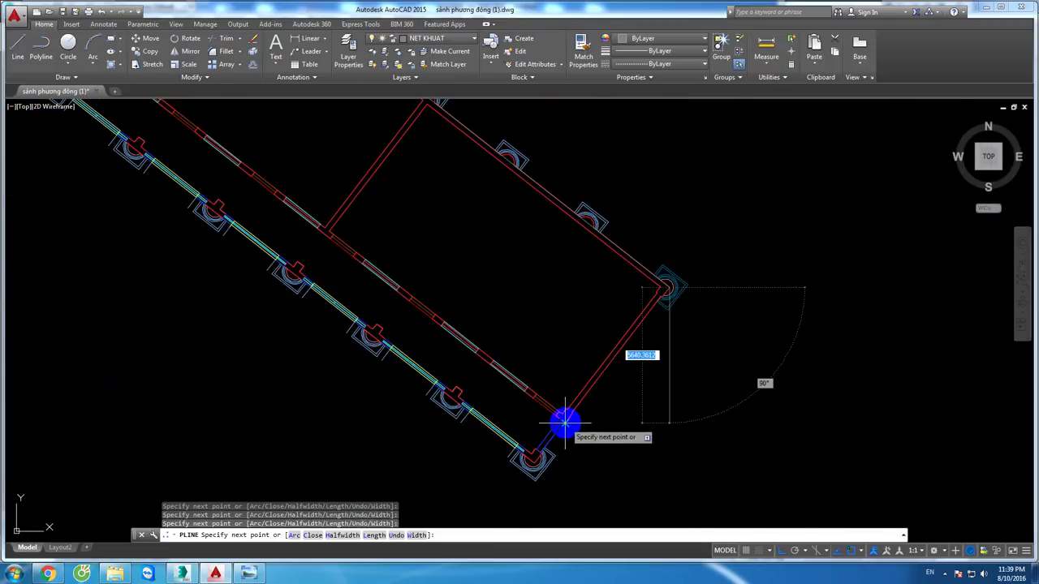
scroll(511, 479, up, 3)
scroll(535, 443, up, 1)
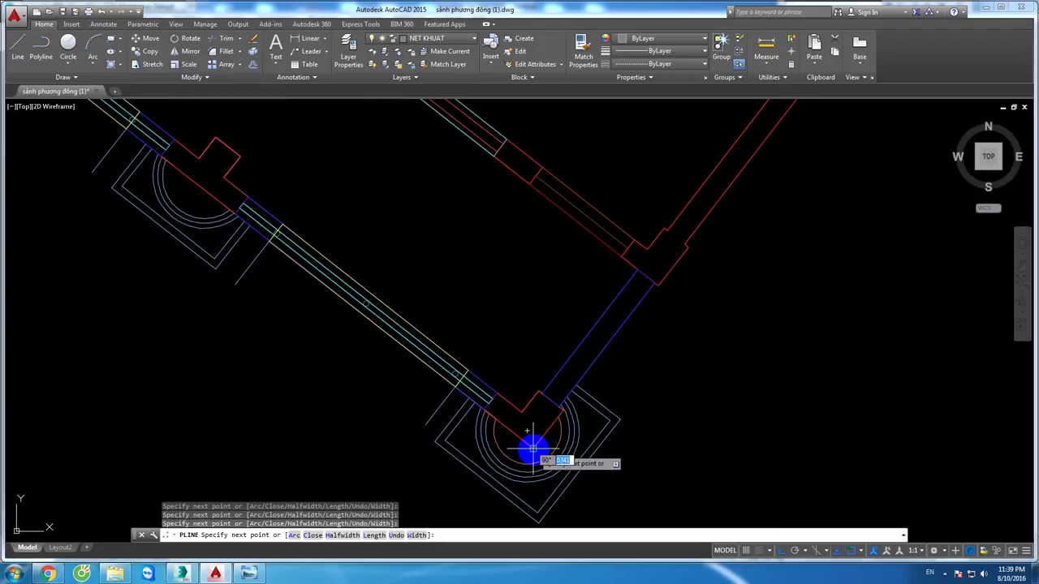
click(535, 438)
scroll(533, 417, down, 4)
scroll(557, 349, down, 2)
scroll(719, 370, up, 5)
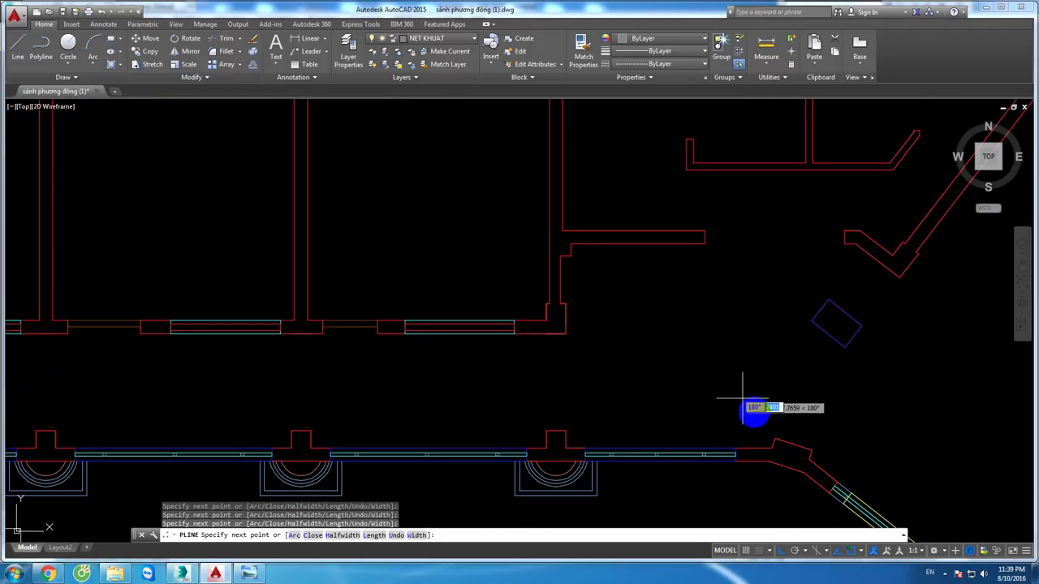
click(768, 461)
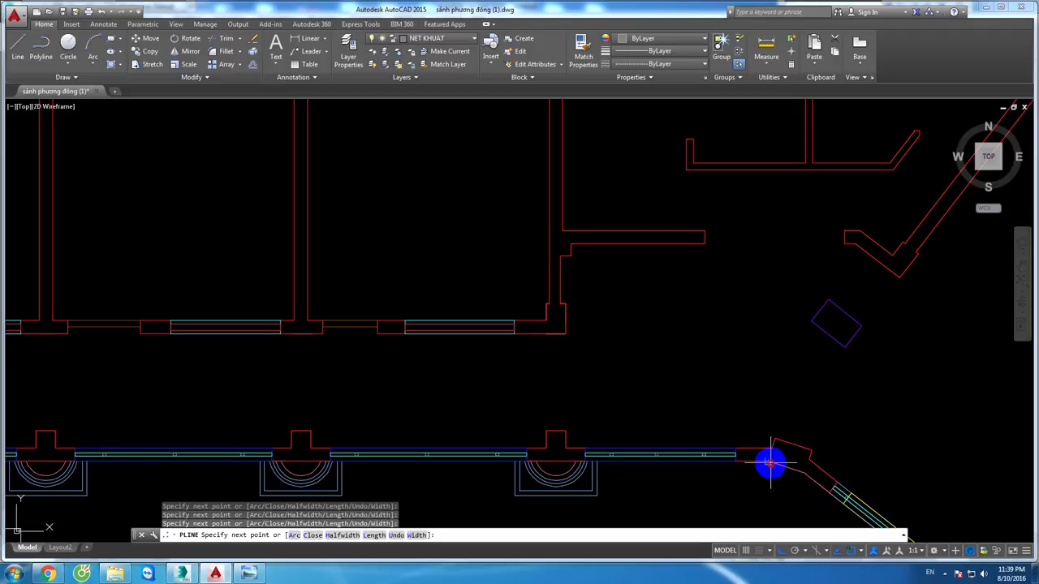
scroll(755, 454, down, 5)
scroll(762, 370, up, 2)
scroll(543, 398, up, 3)
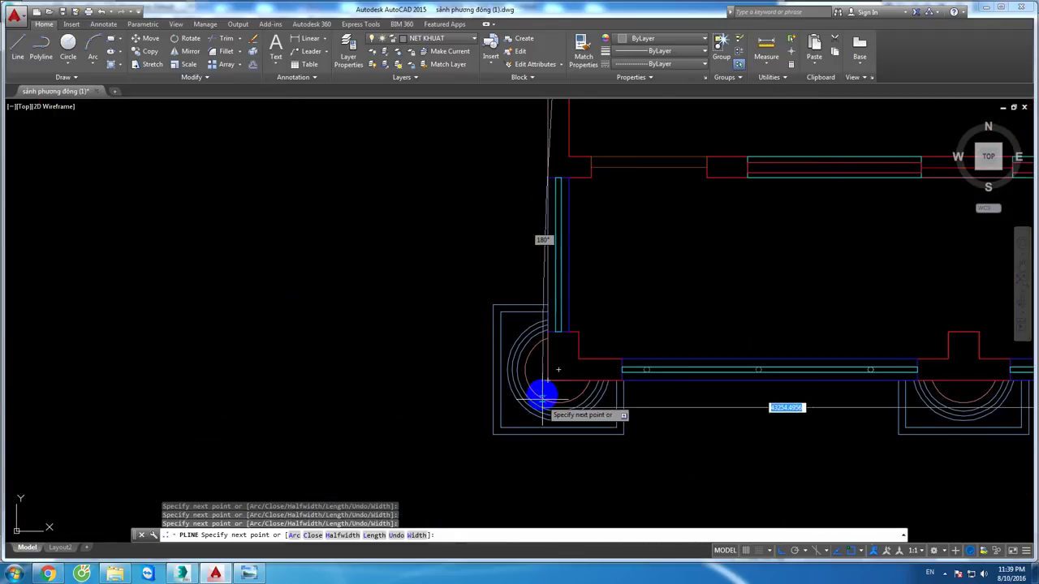
scroll(519, 373, up, 3)
click(468, 344)
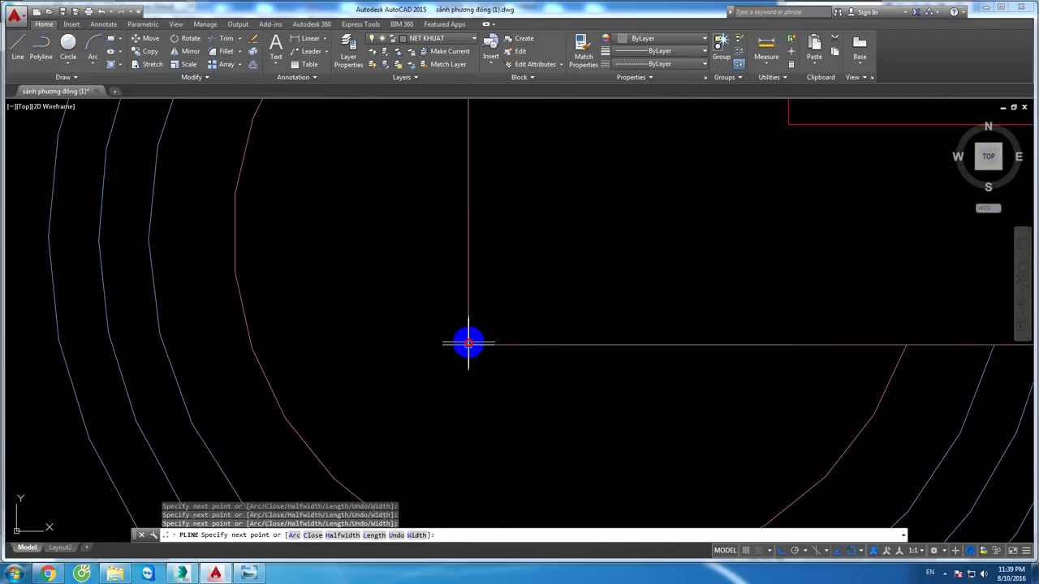
key(Return)
Step: Write the outline polyline out with WBLOCK as new block.dwg, replacing the existing file
scroll(504, 349, down, 2)
click(560, 358)
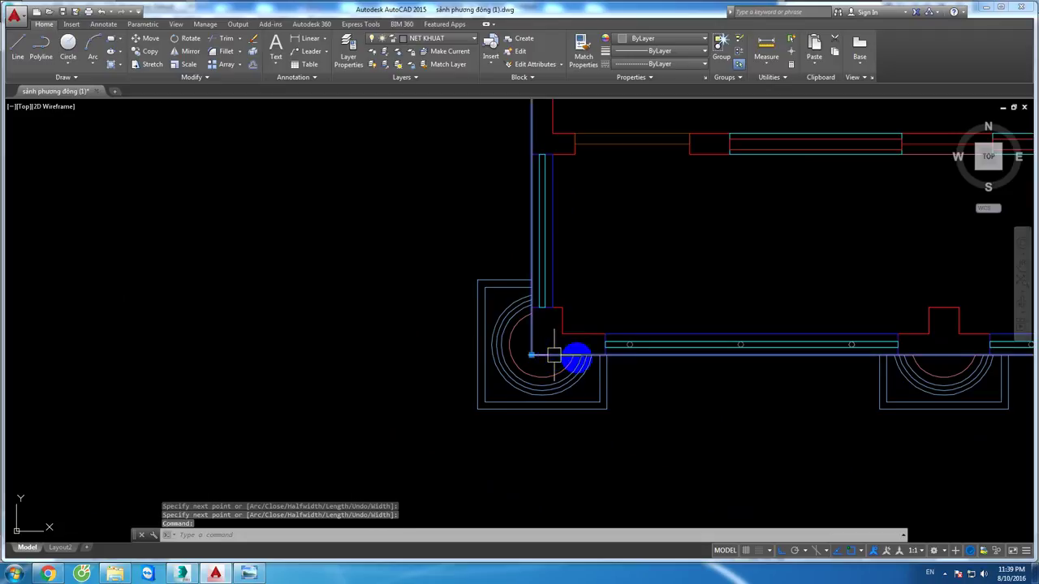
scroll(568, 363, down, 3)
scroll(521, 382, down, 2)
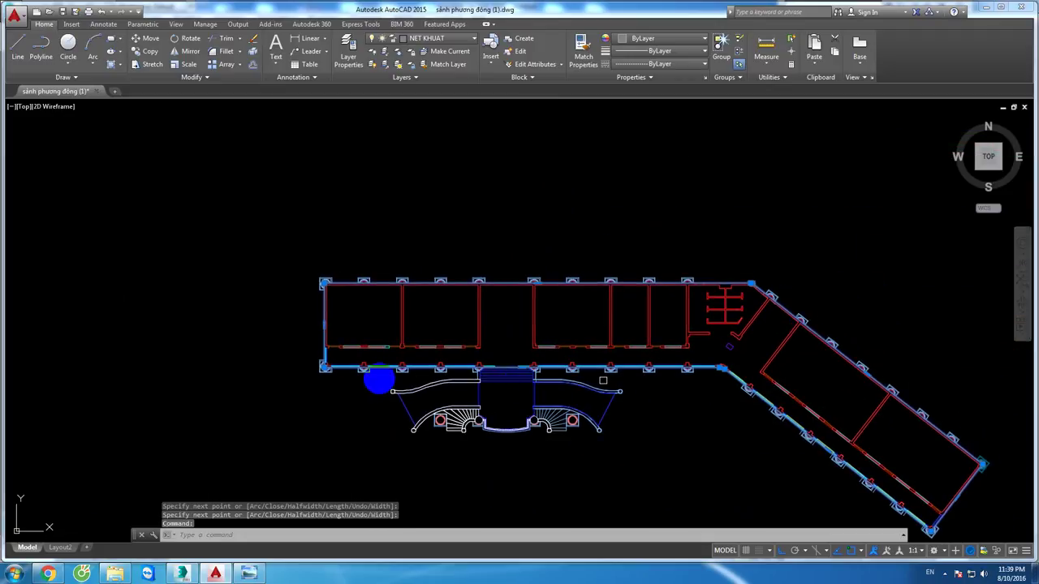
key(Escape)
scroll(379, 379, up, 4)
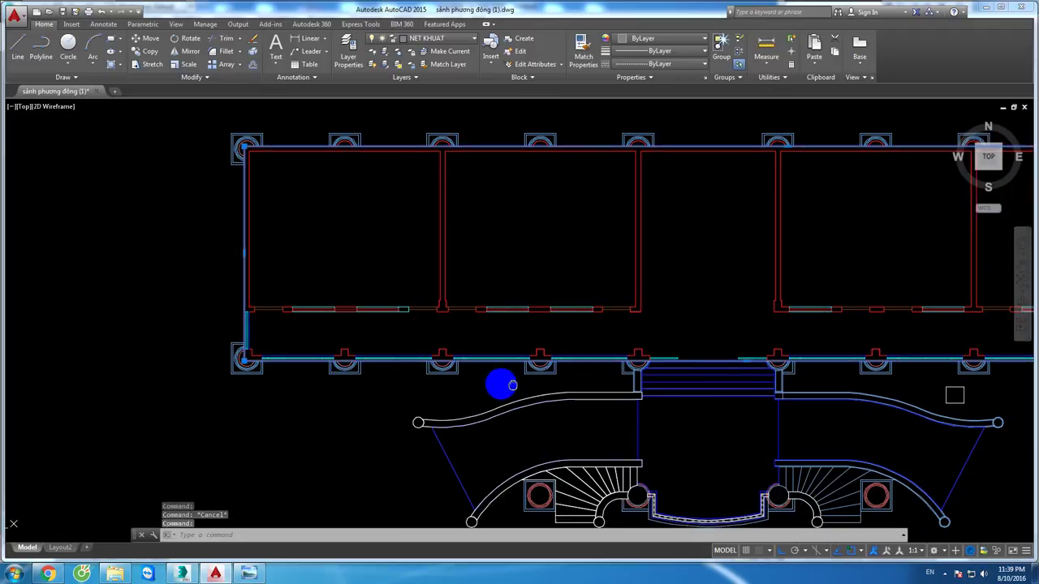
middle_drag(512, 385, 497, 385)
key(Return)
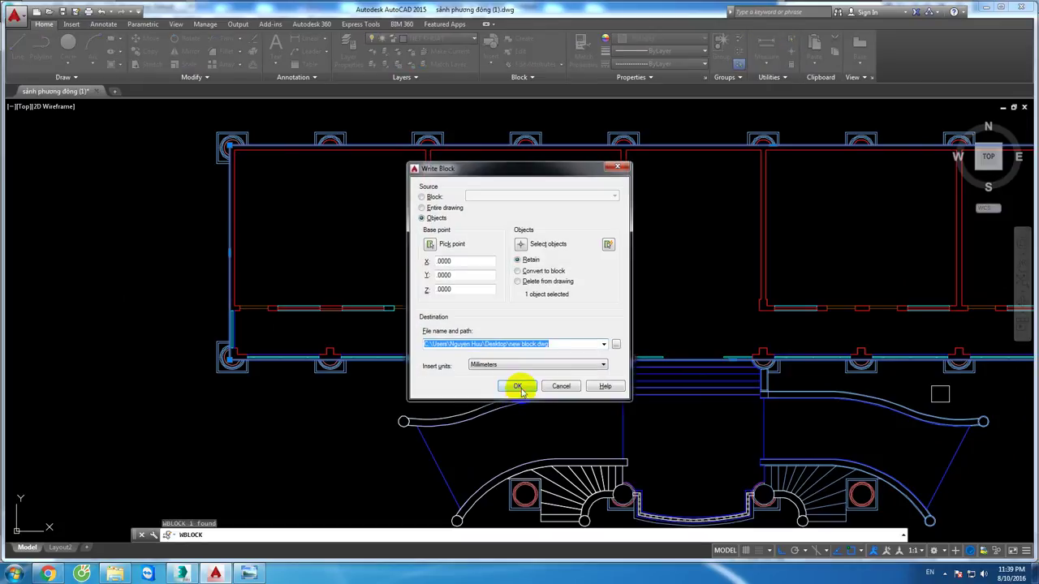
click(519, 383)
click(560, 266)
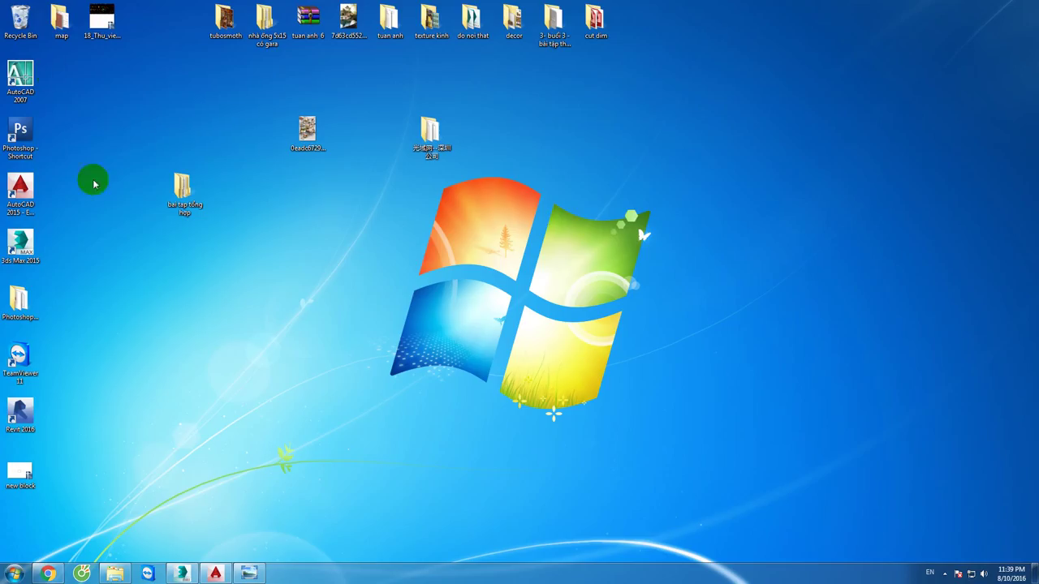
Step: Import new block.dwg into 3ds Max with the default import options
click(178, 573)
click(12, 10)
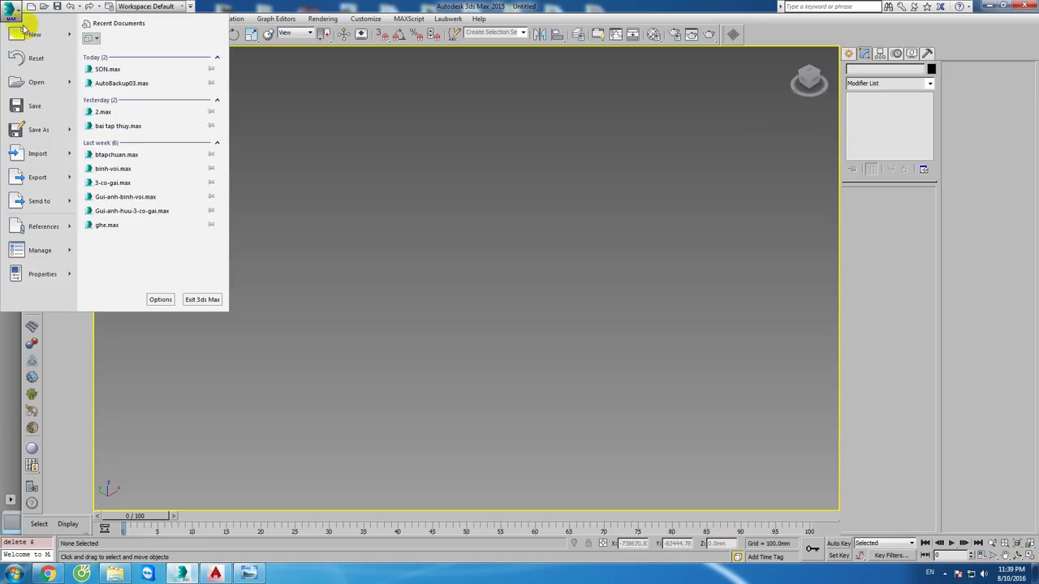
click(37, 153)
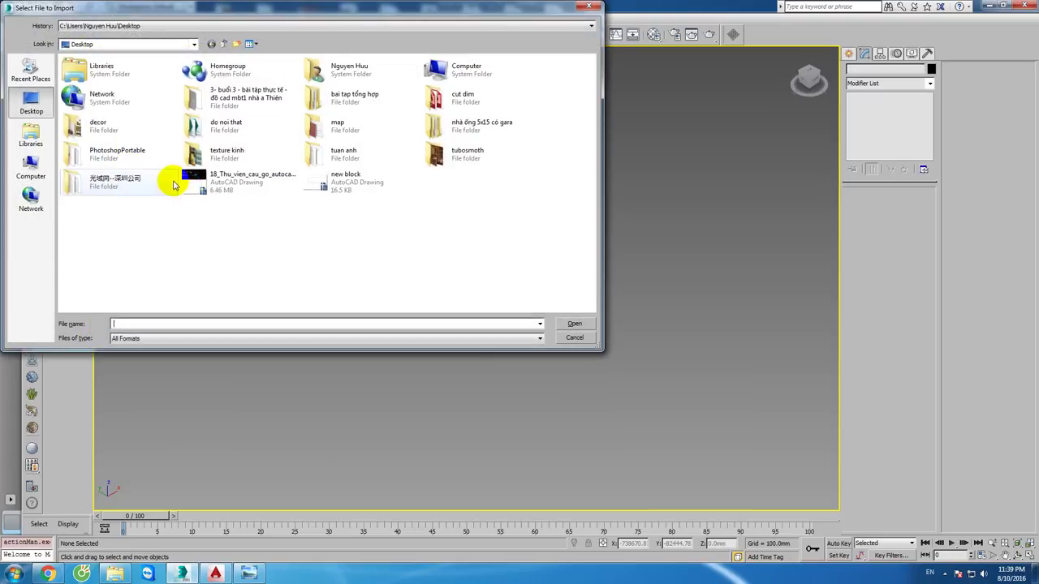
double_click(345, 181)
key(Return)
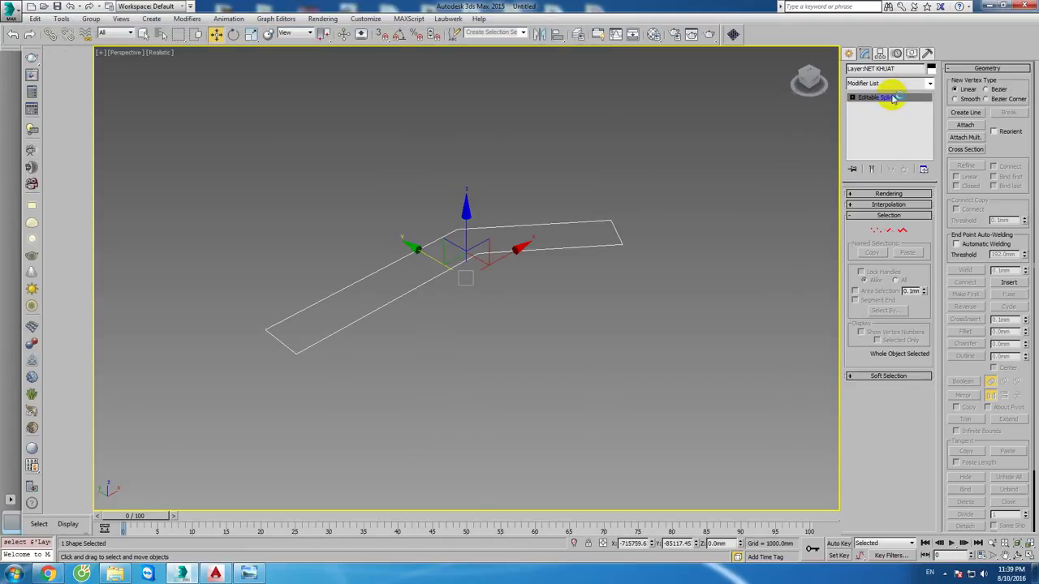
Step: Extrude the imported outline 172 mm as a test, then delete it
click(743, 36)
drag(922, 209, 939, 45)
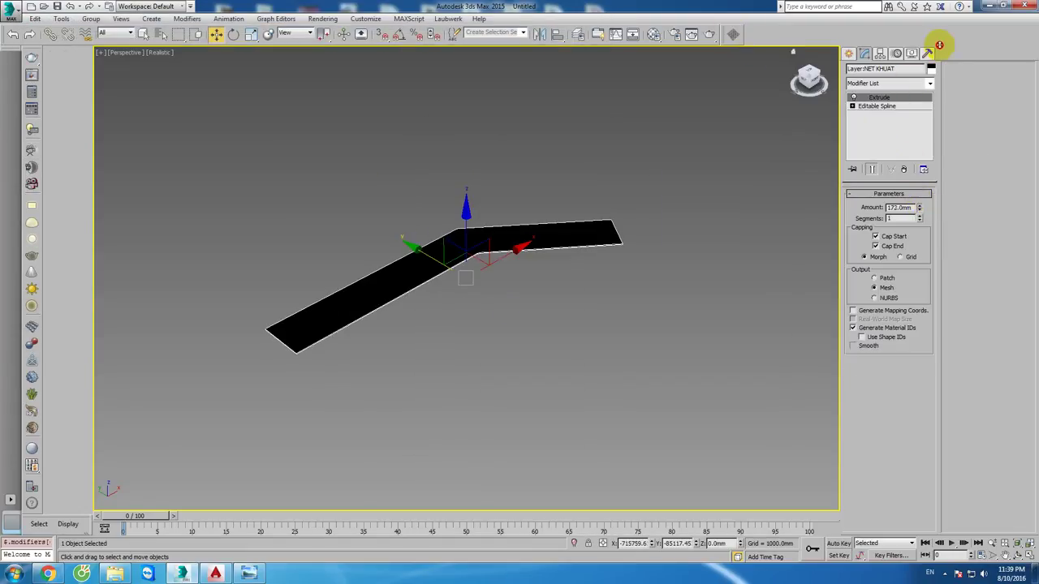
key(Delete)
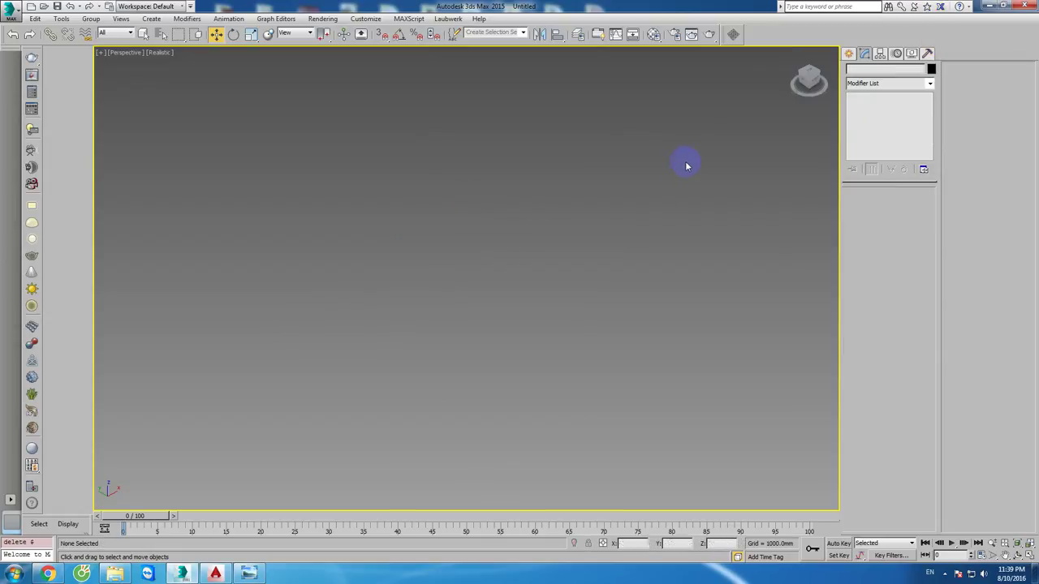
Step: Back in AutoCAD, zoom and pan until the left curved entrance stair fills the view
click(216, 574)
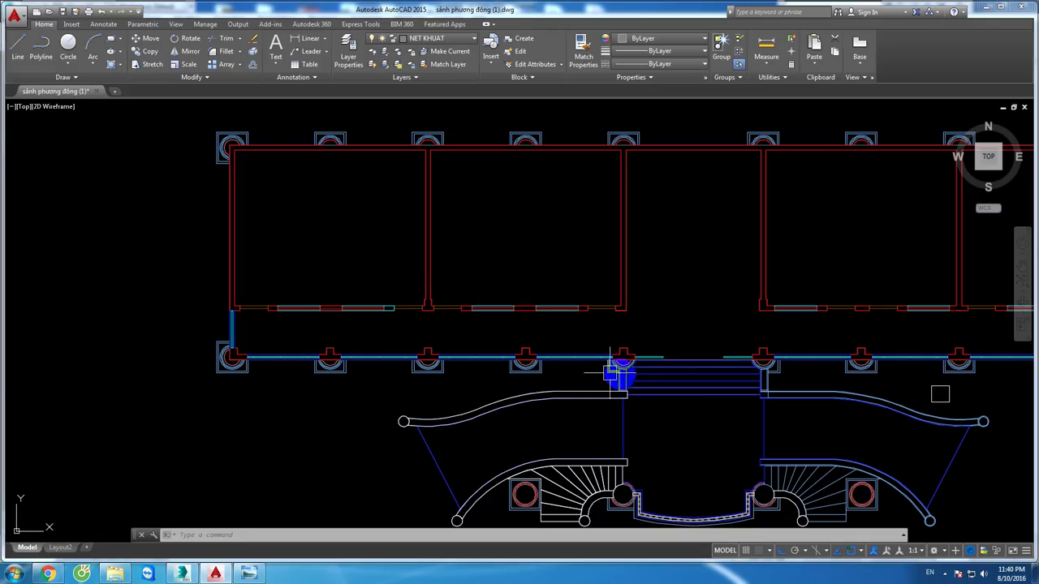
middle_drag(619, 366, 549, 216)
scroll(572, 266, down, 3)
scroll(560, 280, up, 1)
scroll(544, 288, down, 3)
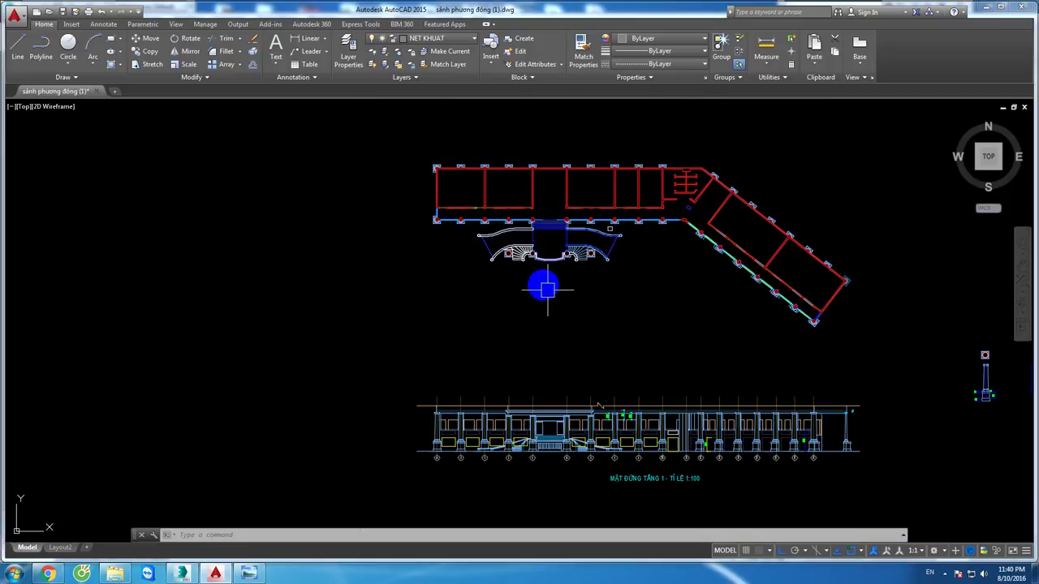
scroll(512, 229, up, 8)
scroll(634, 351, up, 1)
middle_drag(543, 349, 498, 347)
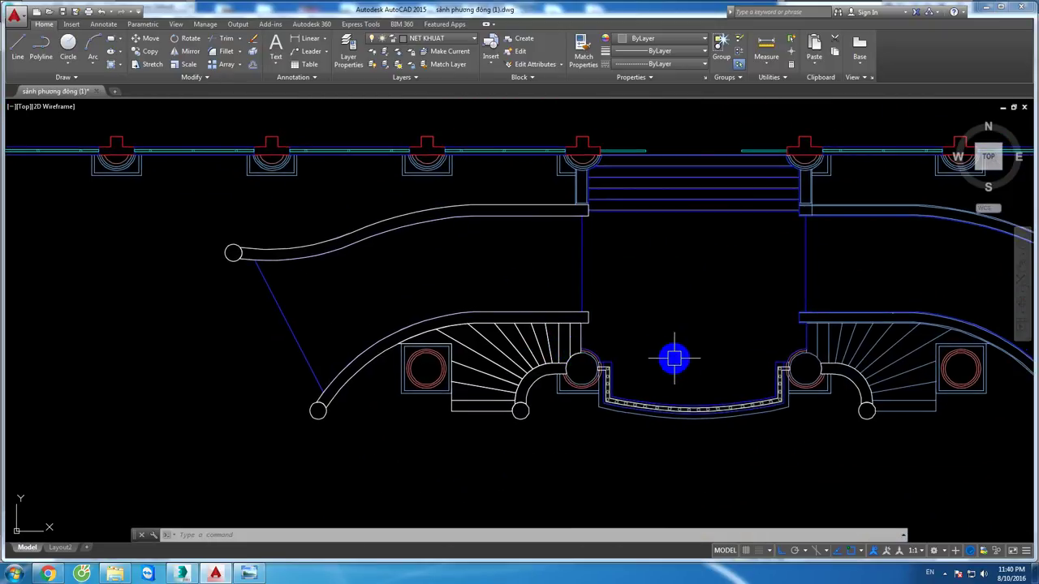
scroll(487, 361, up, 2)
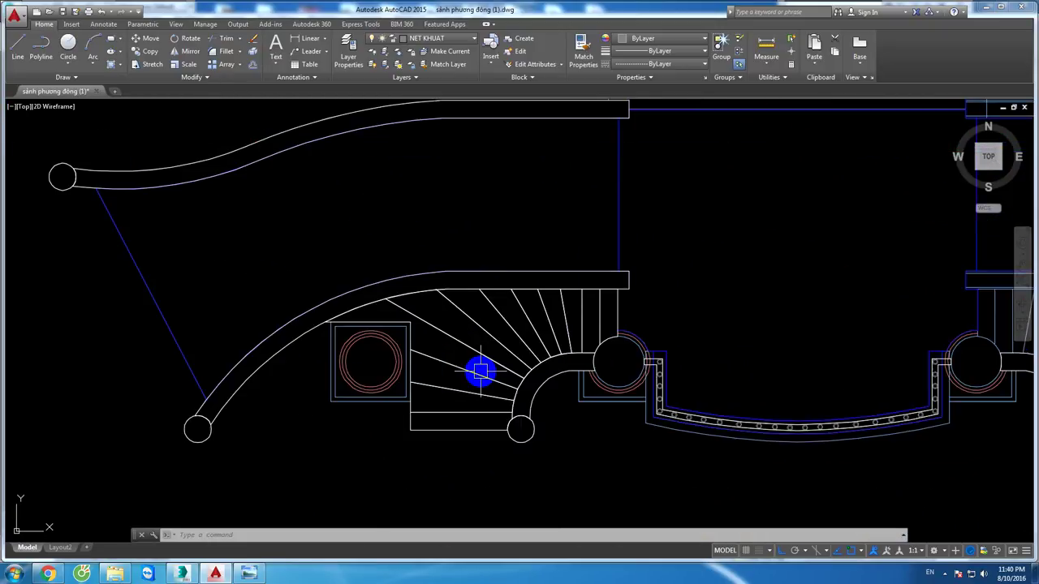
mouse_move(488, 362)
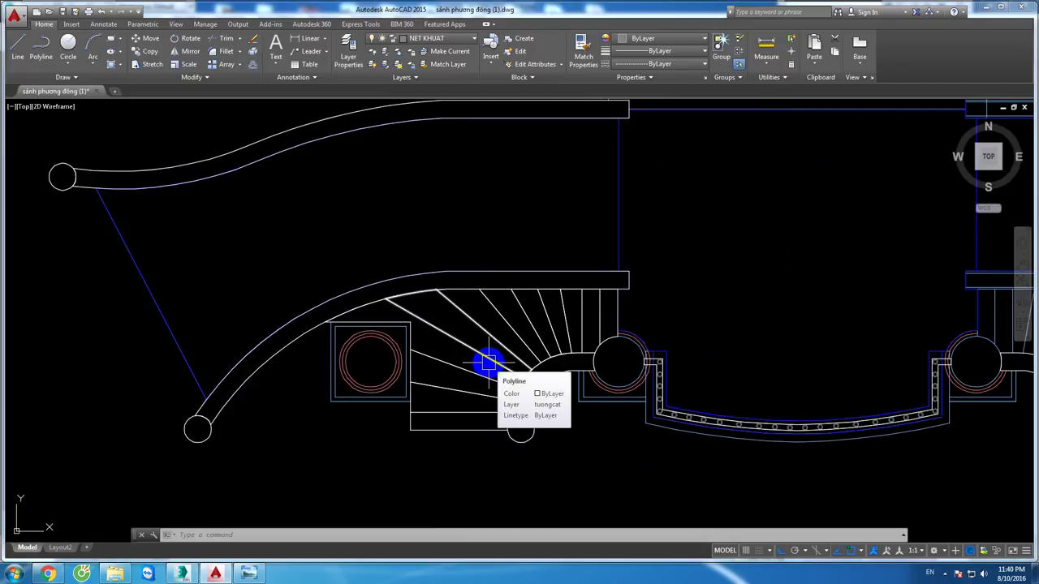
Step: Create a new layer 've 3d' coloured magenta and make it current
text(LA)
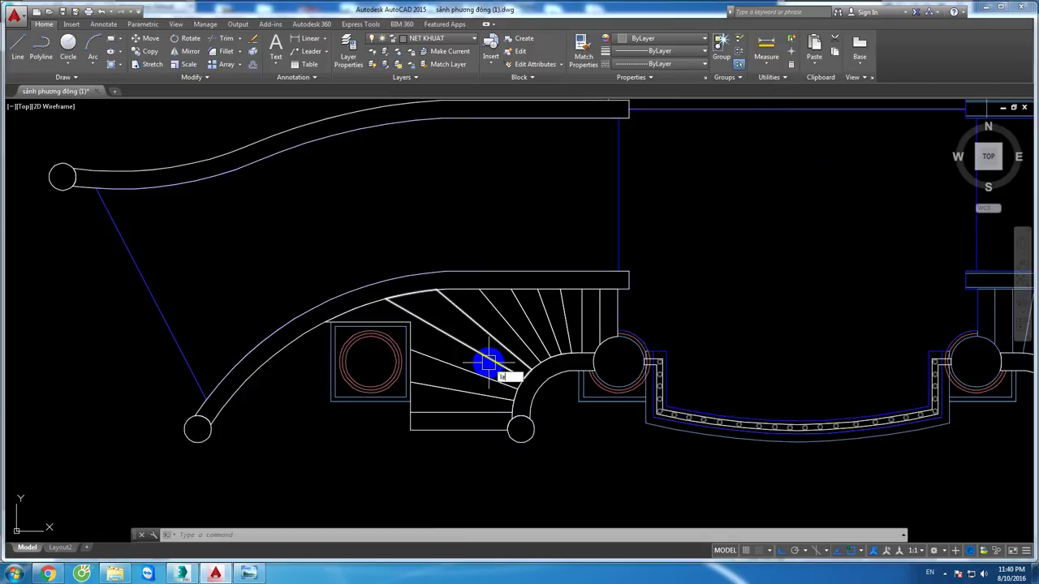
key(Return)
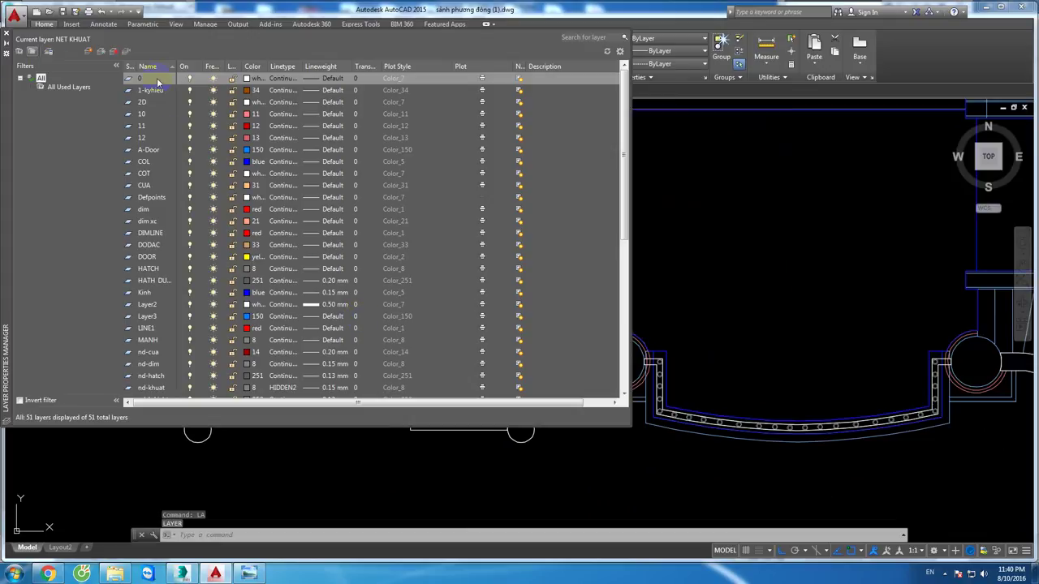
click(90, 51)
text(ve 3d)
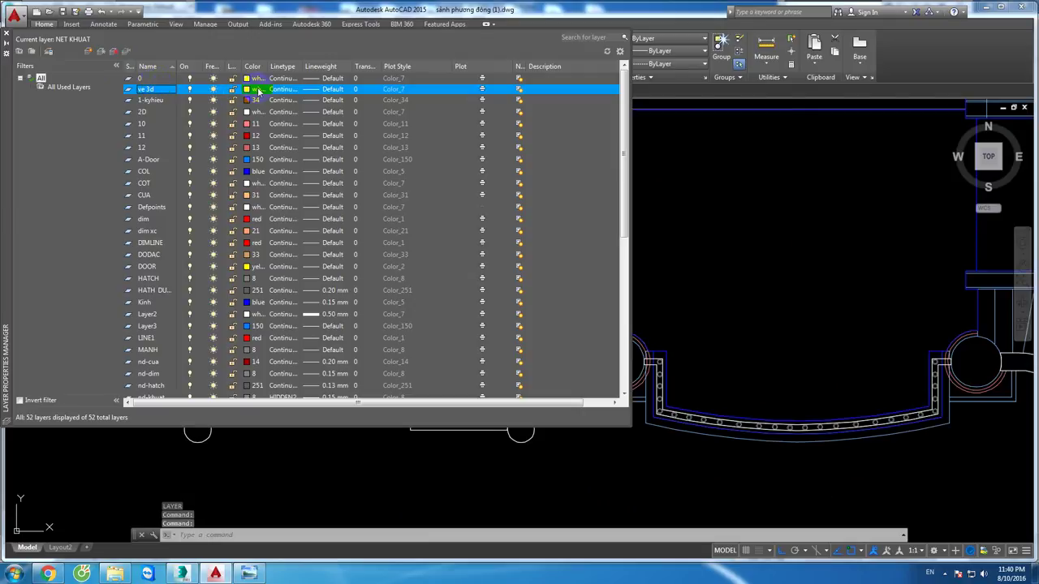
click(247, 91)
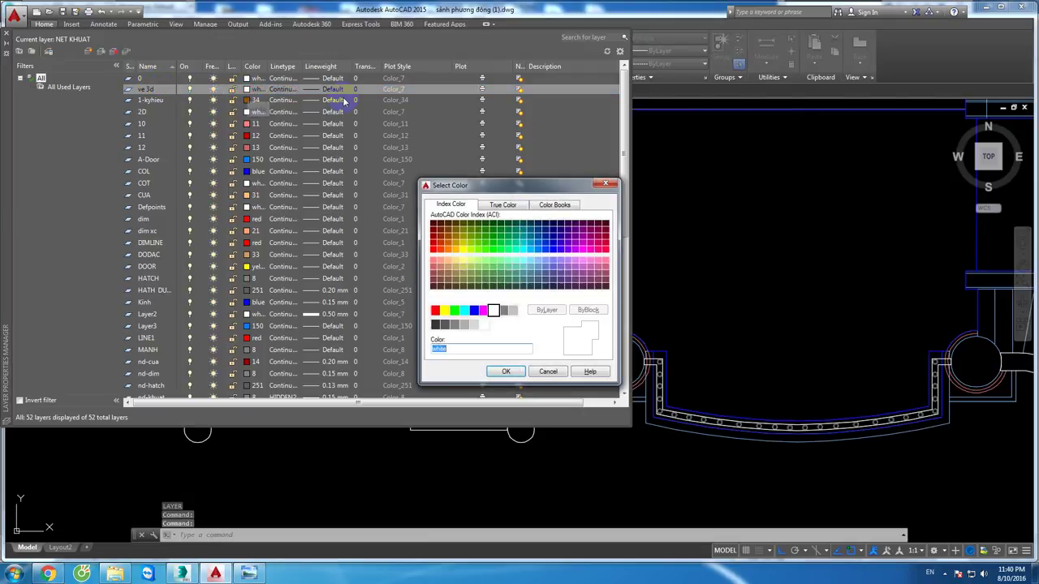
click(506, 371)
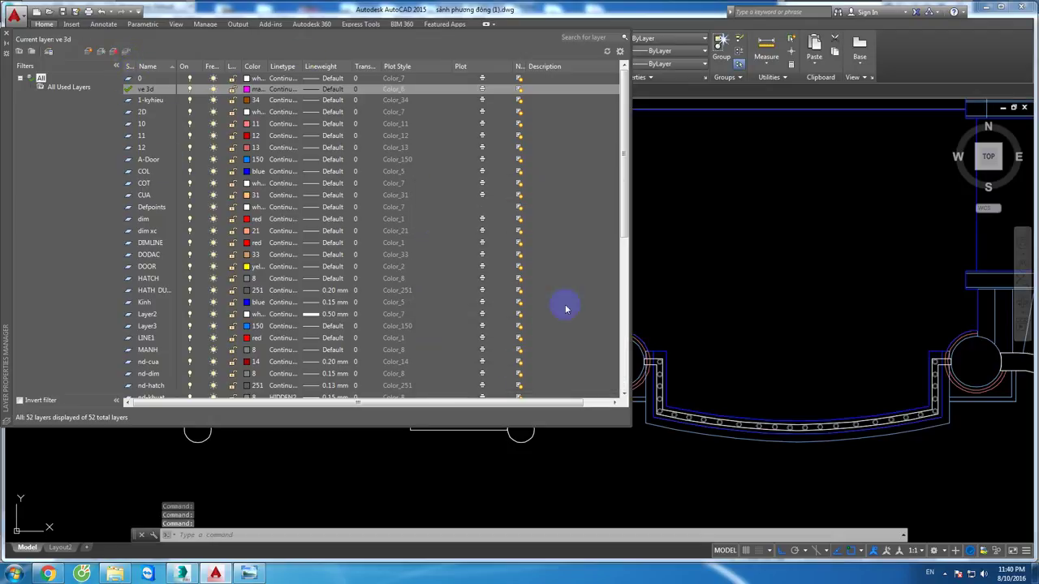
click(6, 38)
middle_drag(441, 302, 432, 284)
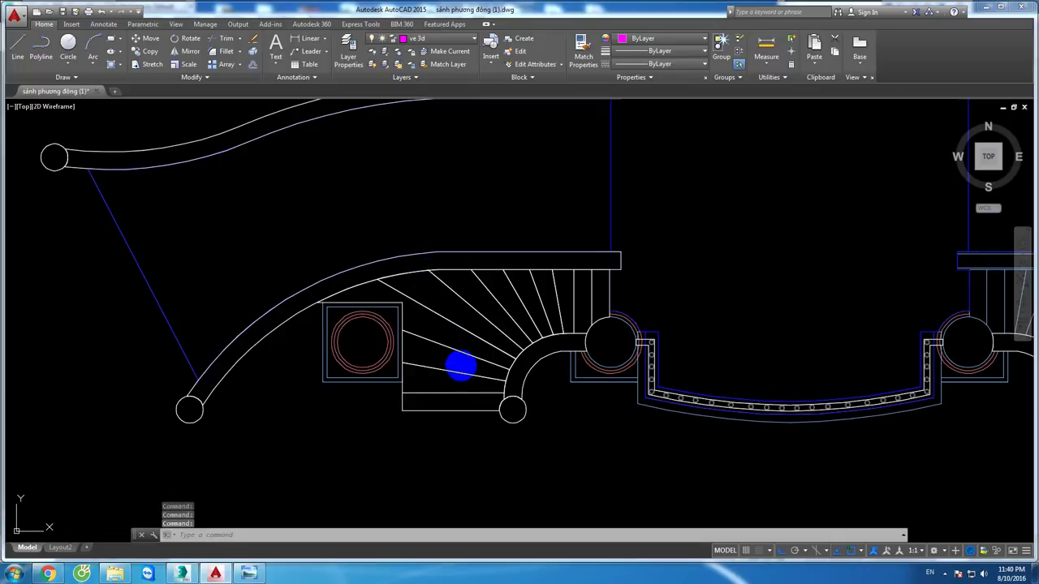
Step: Start the BOUNDARY command (BO) and begin picking points inside the stair
text(bo)
key(Return)
click(462, 354)
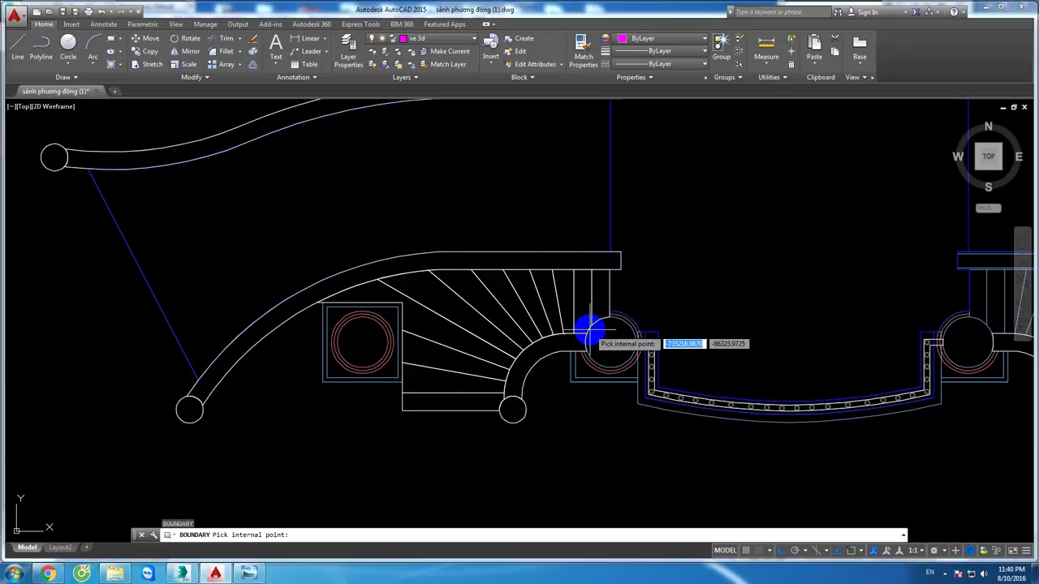
Step: Pick inside the landing and the eleven curved treads to create twelve boundary outlines
click(456, 401)
click(441, 378)
click(431, 355)
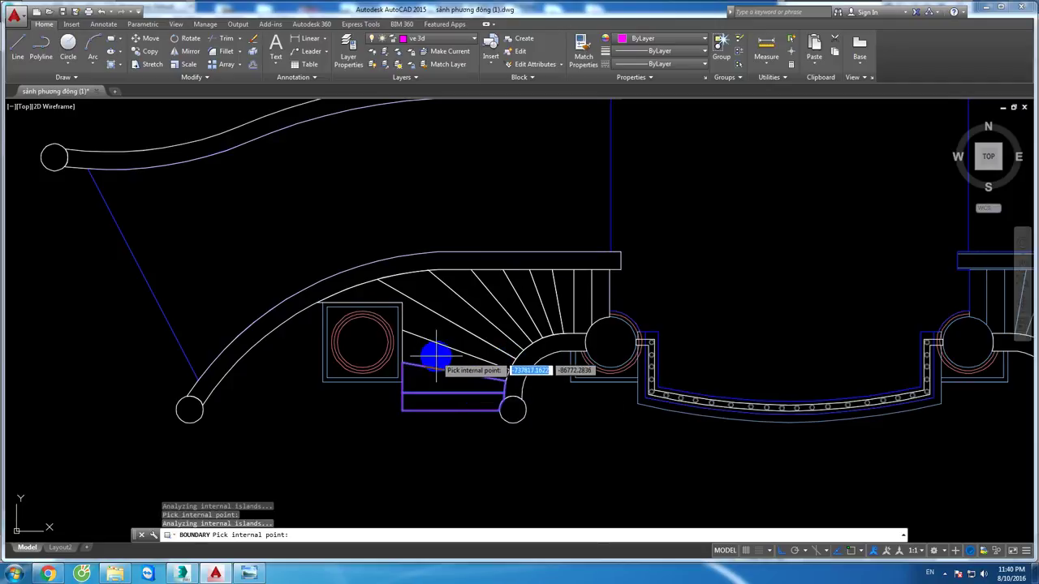
click(438, 328)
click(441, 298)
click(463, 290)
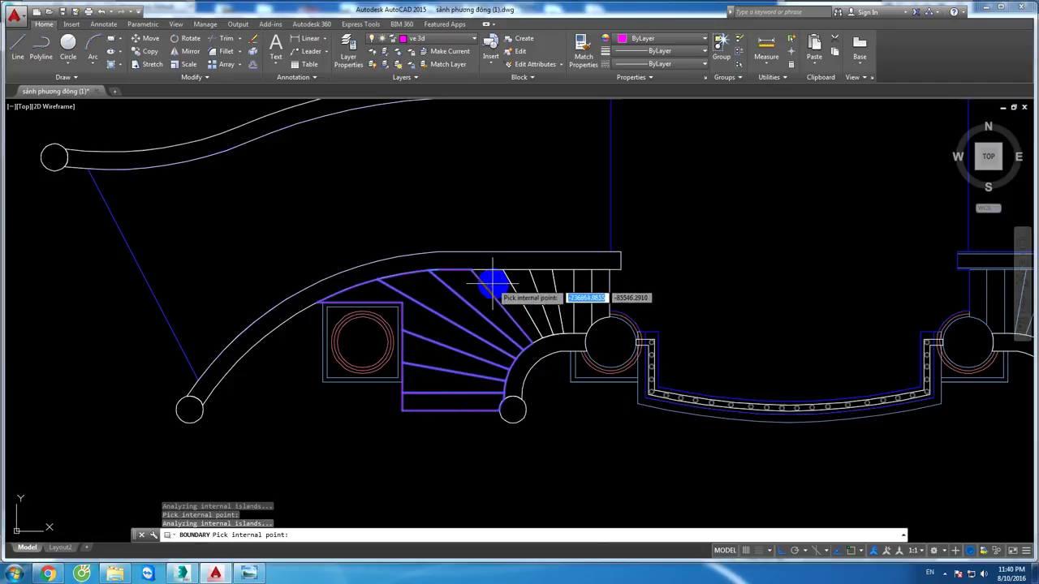
click(493, 283)
click(525, 284)
click(538, 289)
click(549, 285)
click(560, 284)
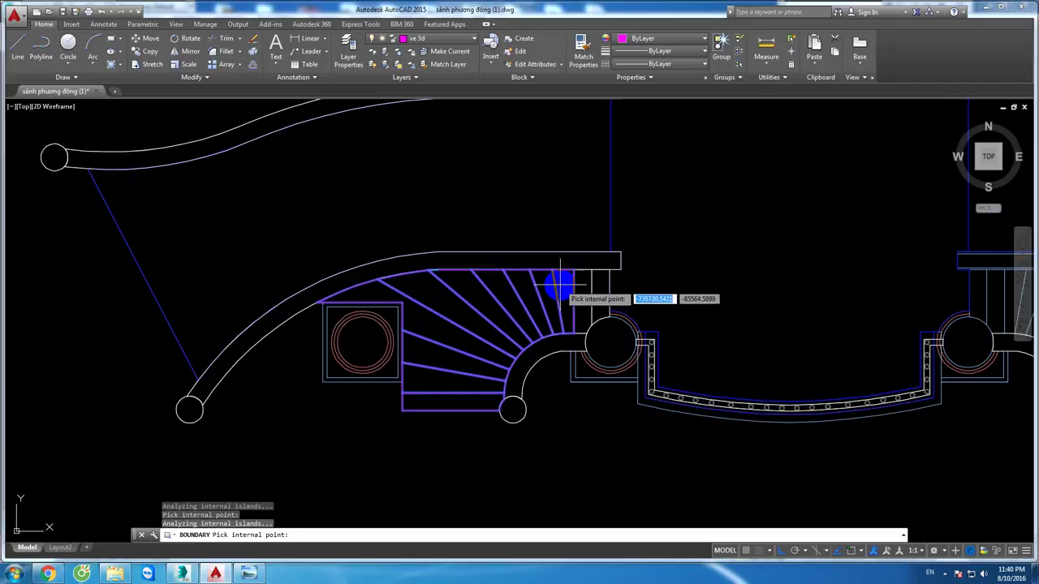
key(Return)
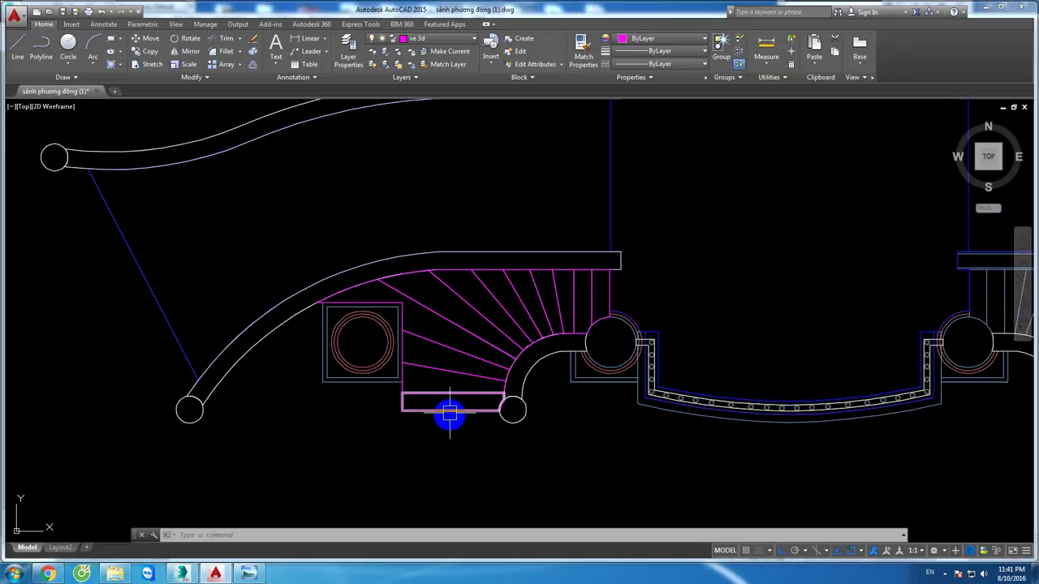
Step: Isolate the ve 3d layer with LAYISO by picking the landing outline
text(la)
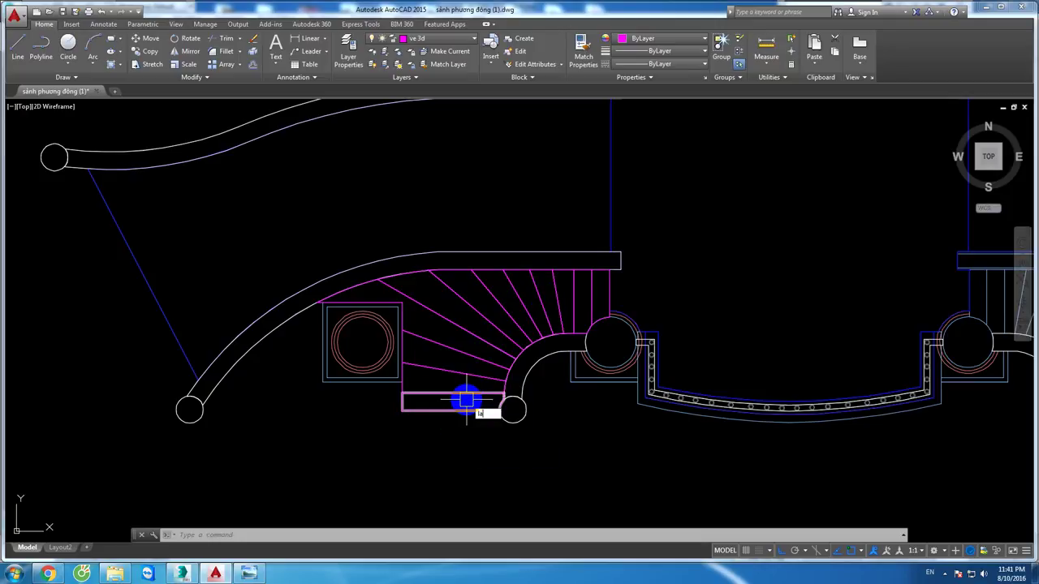
key(Return)
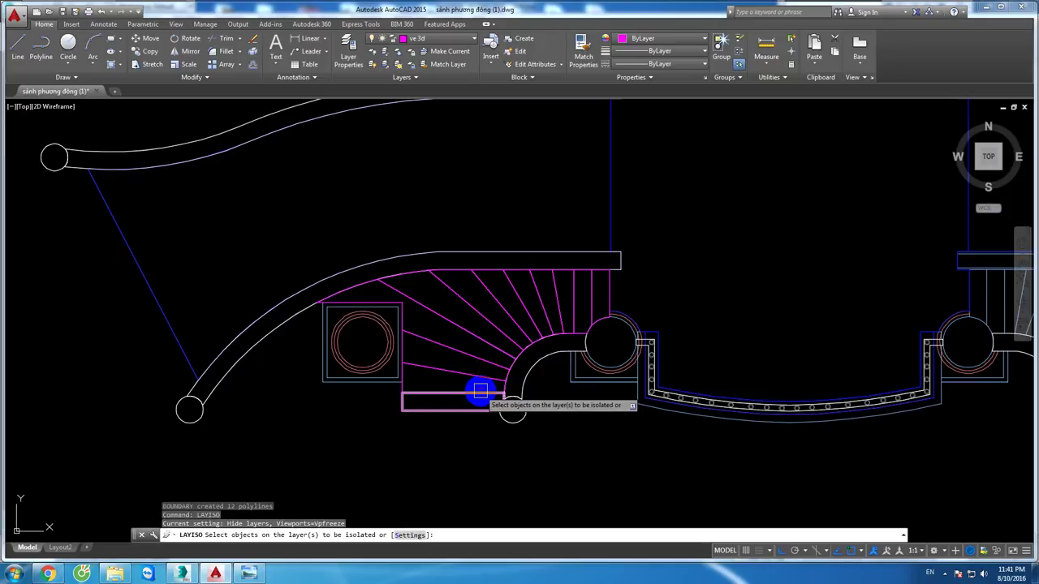
click(471, 400)
key(Return)
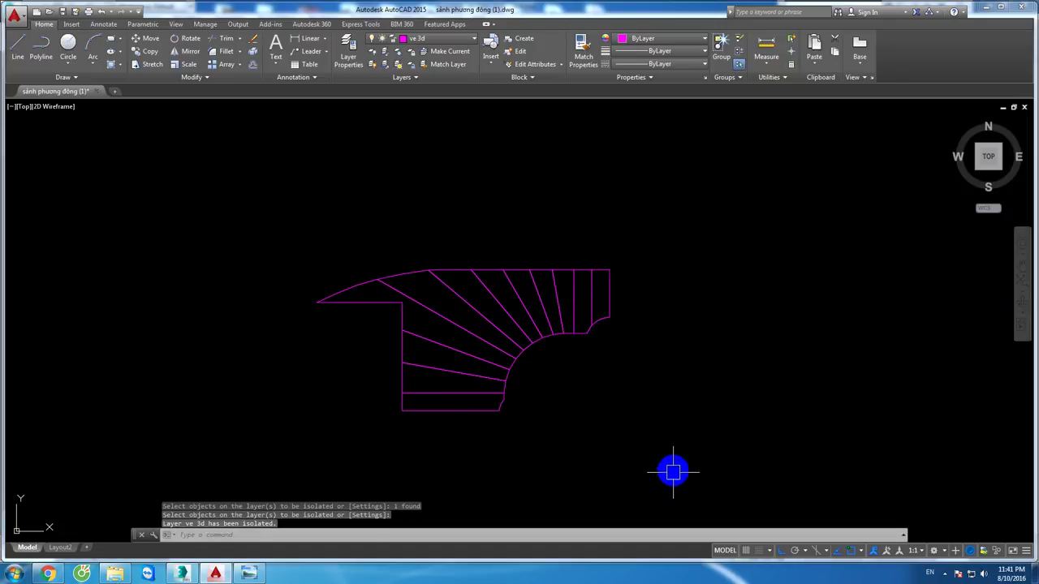
Step: Window-select the twelve stair outlines and WBLOCK them to new block.dwg in millimetres, replacing it
click(674, 467)
click(274, 237)
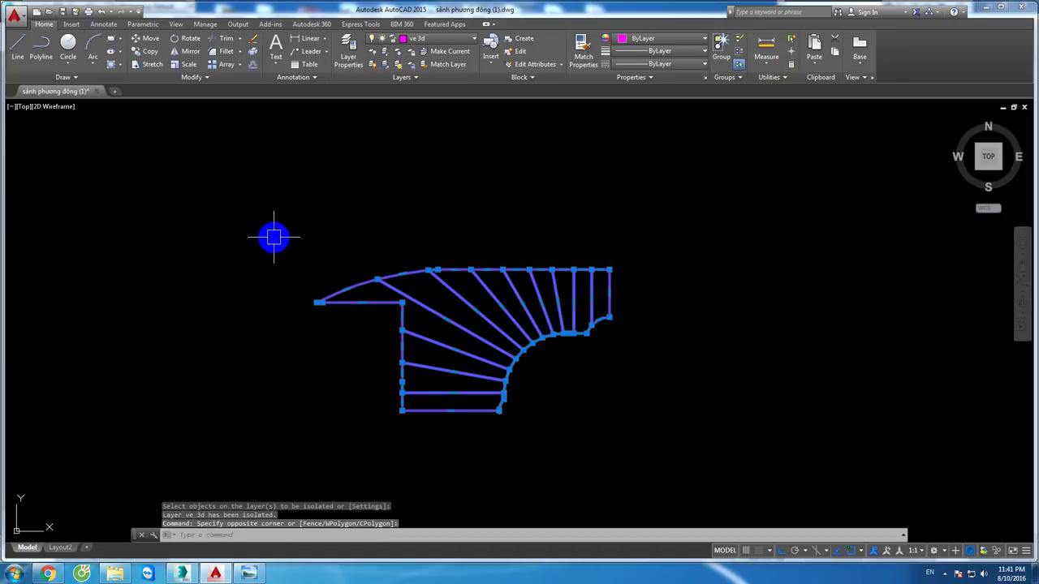
text(w)
key(Return)
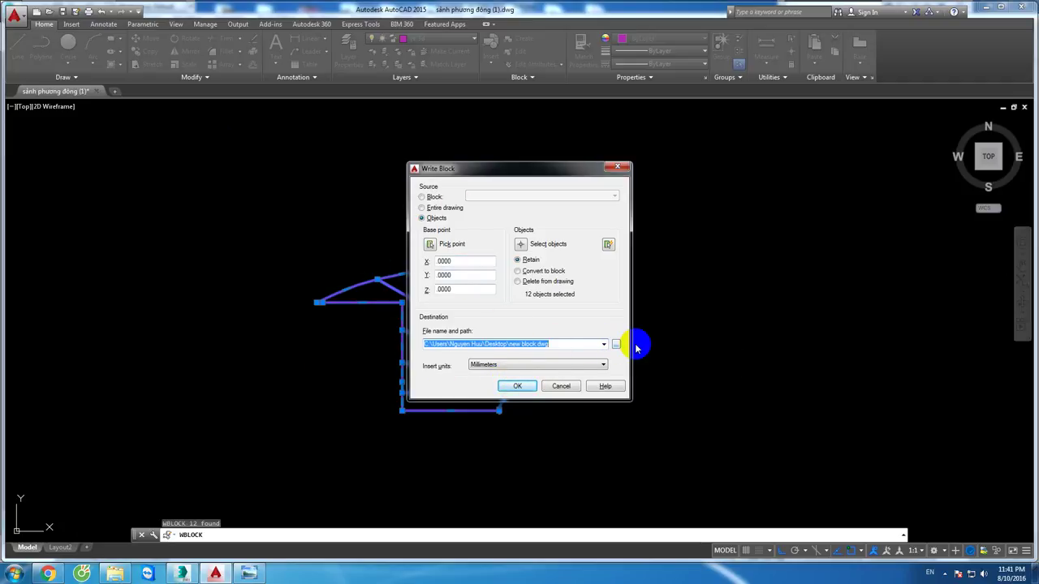
click(538, 365)
click(538, 364)
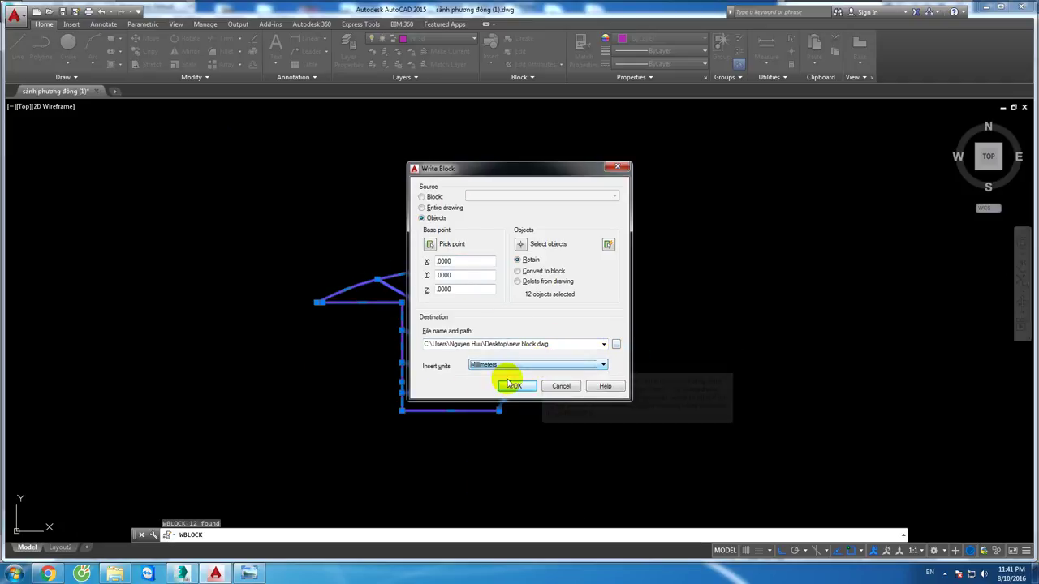
click(518, 386)
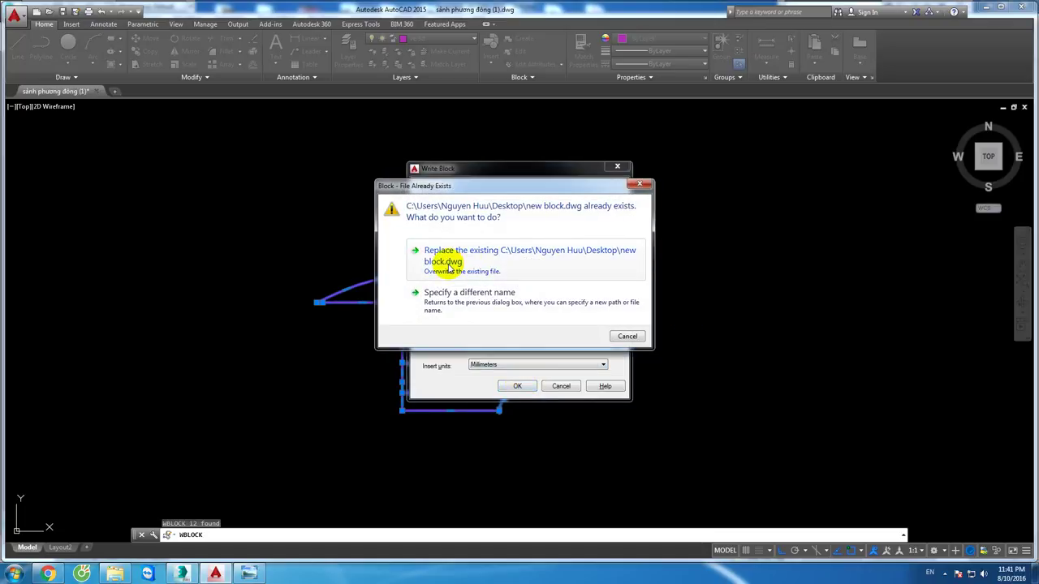
click(449, 268)
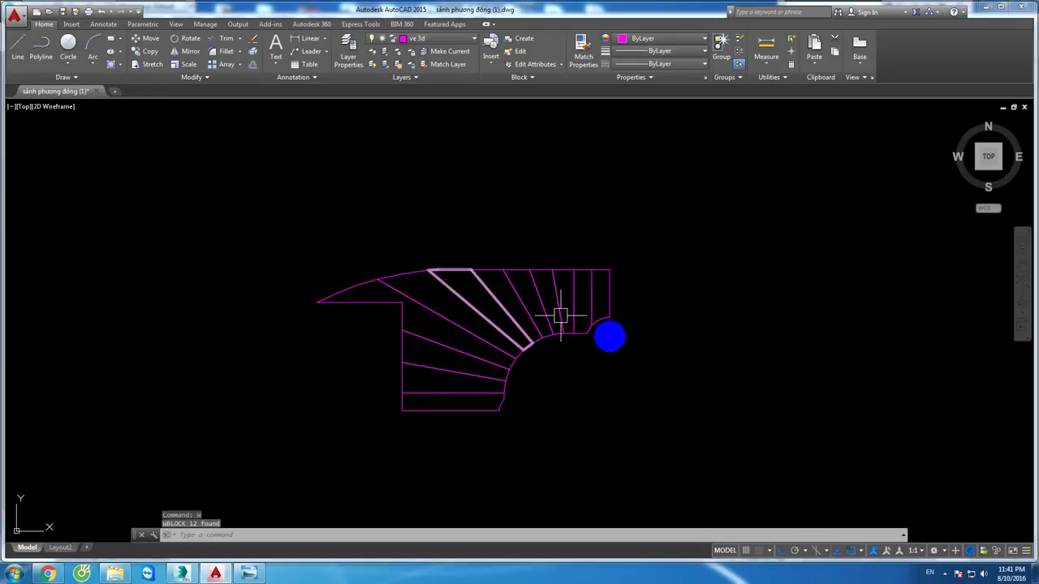
click(176, 574)
click(14, 12)
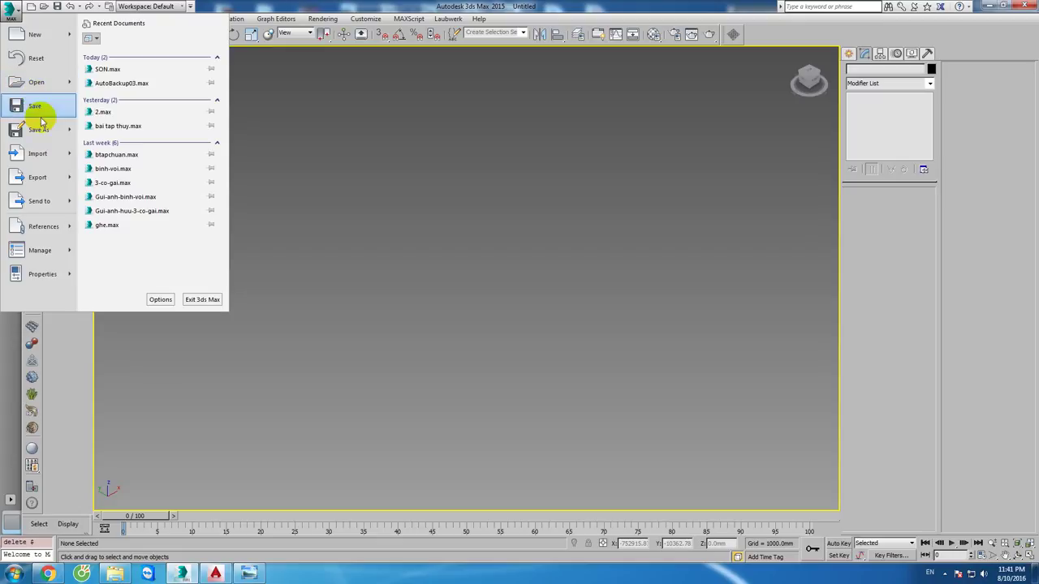
Step: Import new block.dwg into the 3ds Max scene with default options
click(37, 152)
double_click(388, 179)
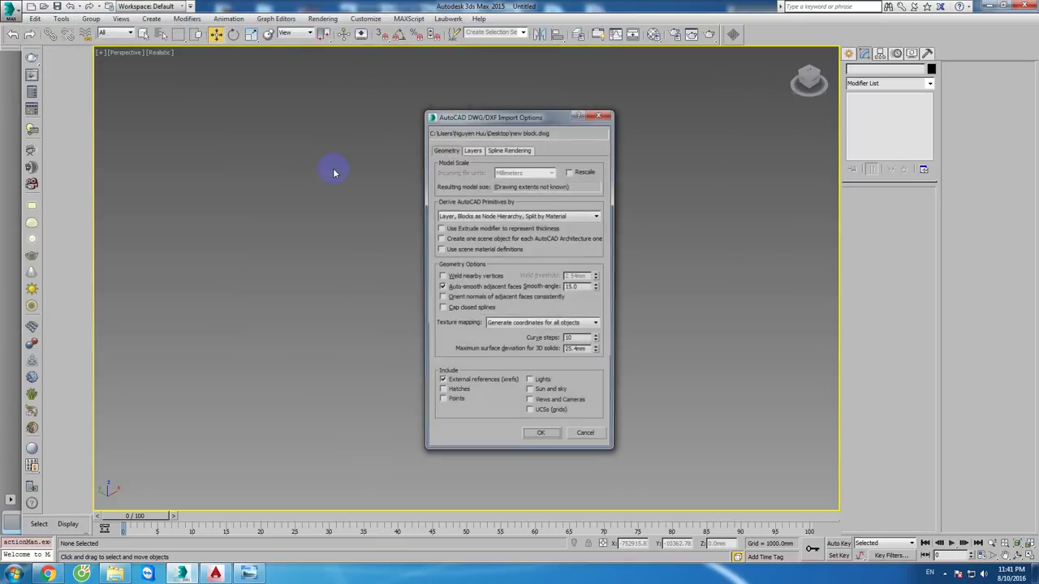
key(Return)
Step: Convert the imported stair outline shape to an Editable Poly
click(482, 325)
mouse_move(505, 327)
alt+middle_down()
mouse_move(492, 325)
mouse_move(526, 321)
mouse_move(522, 354)
alt+middle_up()
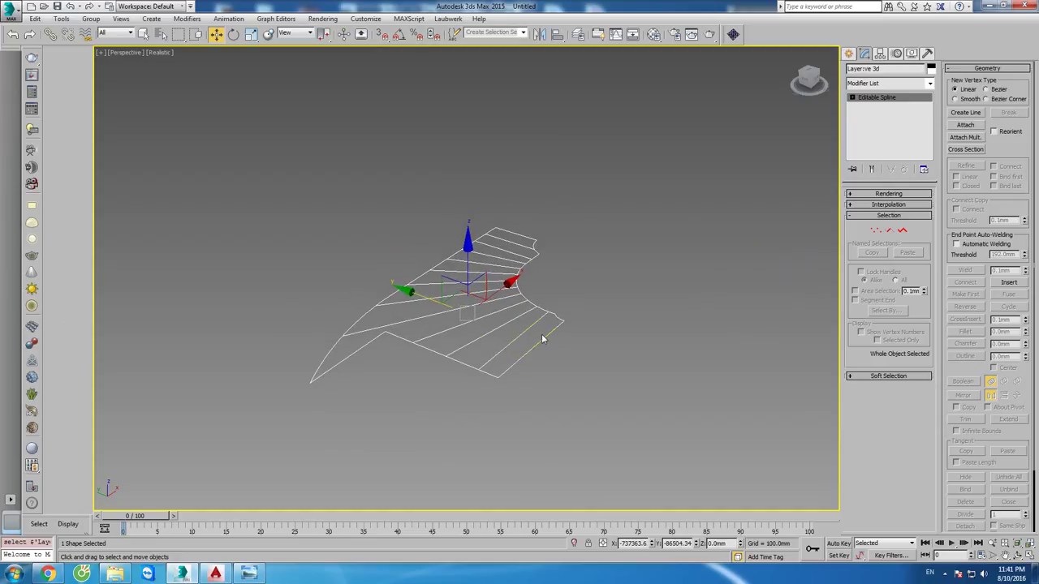
right_click(539, 305)
mouse_move(568, 407)
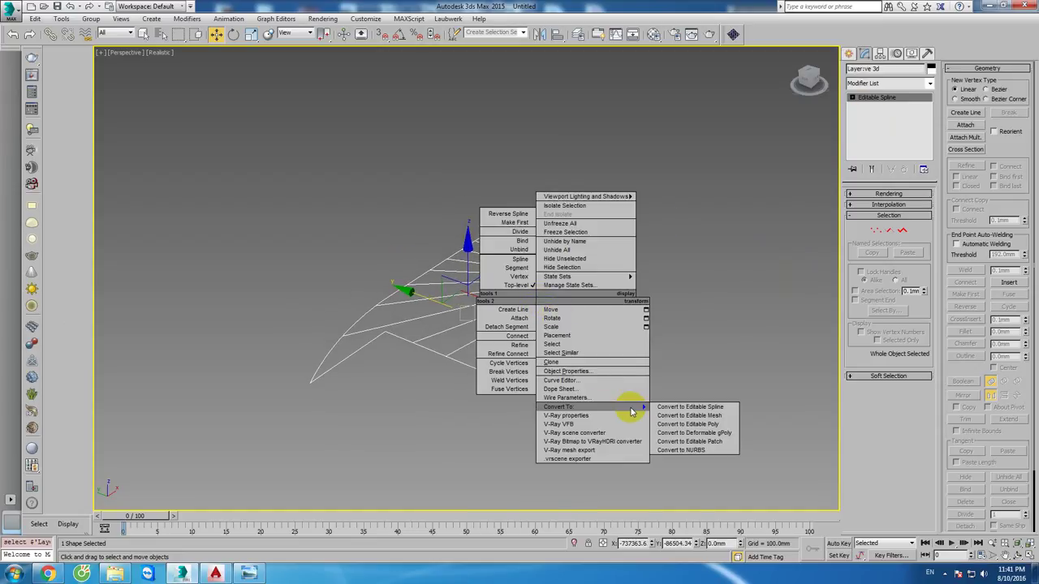
click(717, 423)
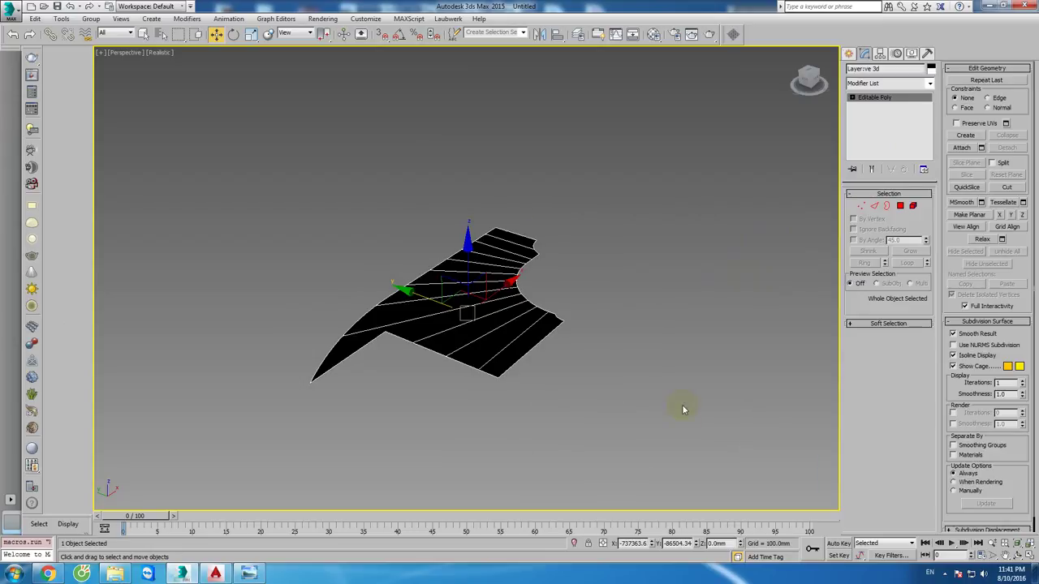
Step: Select all twelve stair polygons and extrude them 150 mm three times
click(899, 210)
double_click(504, 333)
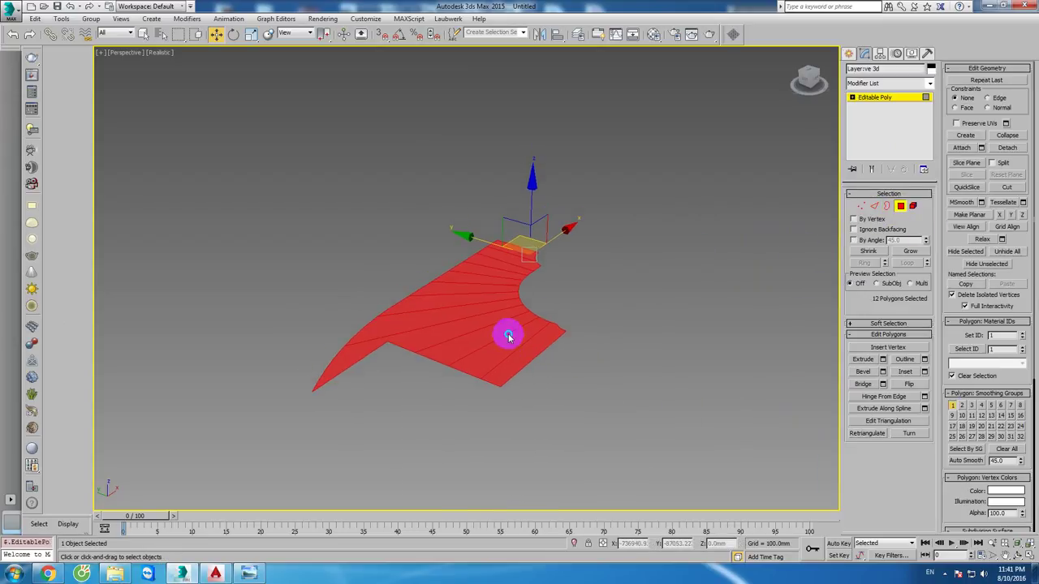
right_click(504, 332)
click(438, 361)
text(150)
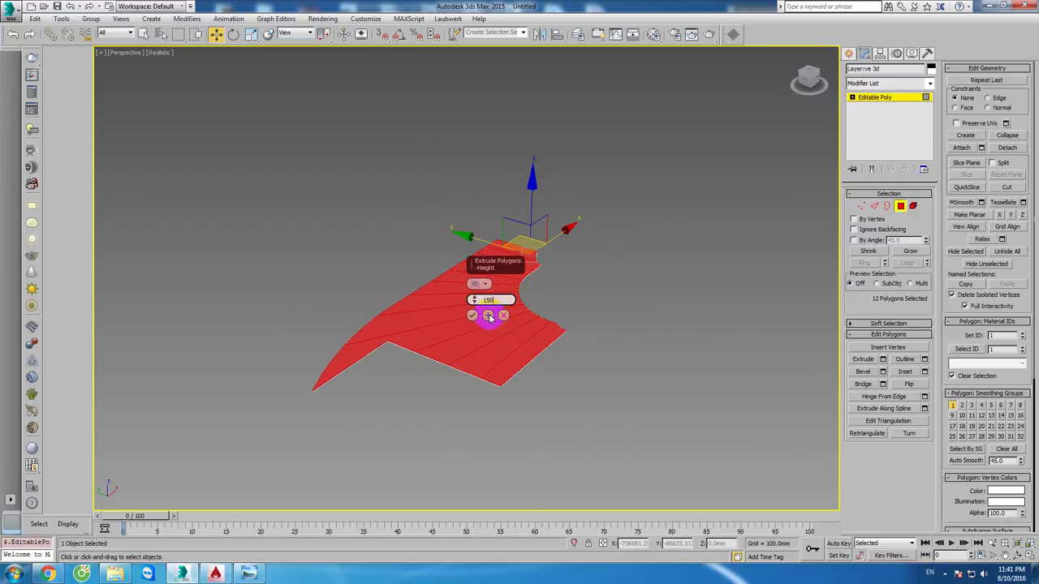
click(489, 315)
click(489, 316)
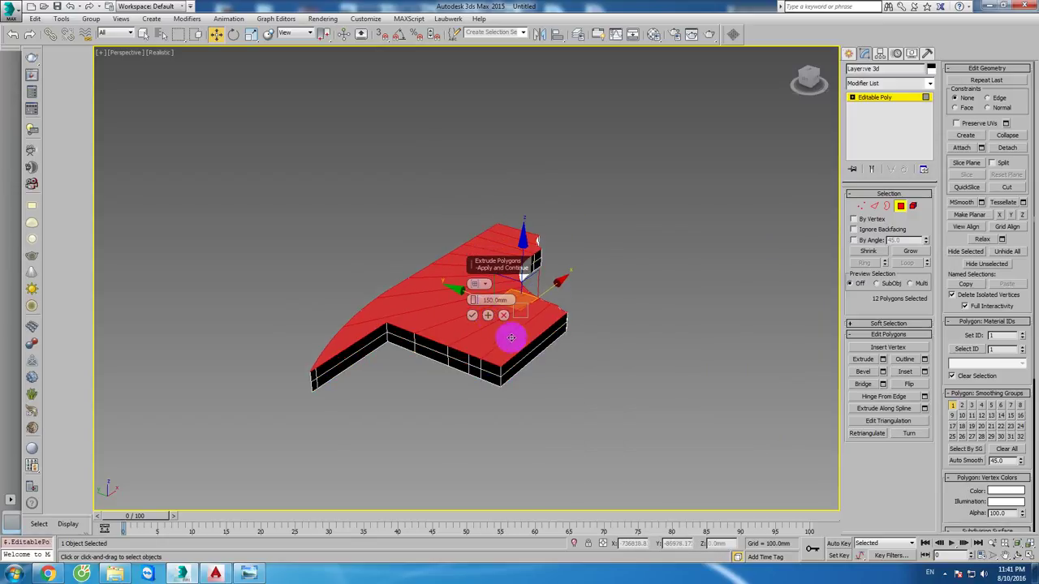
click(488, 317)
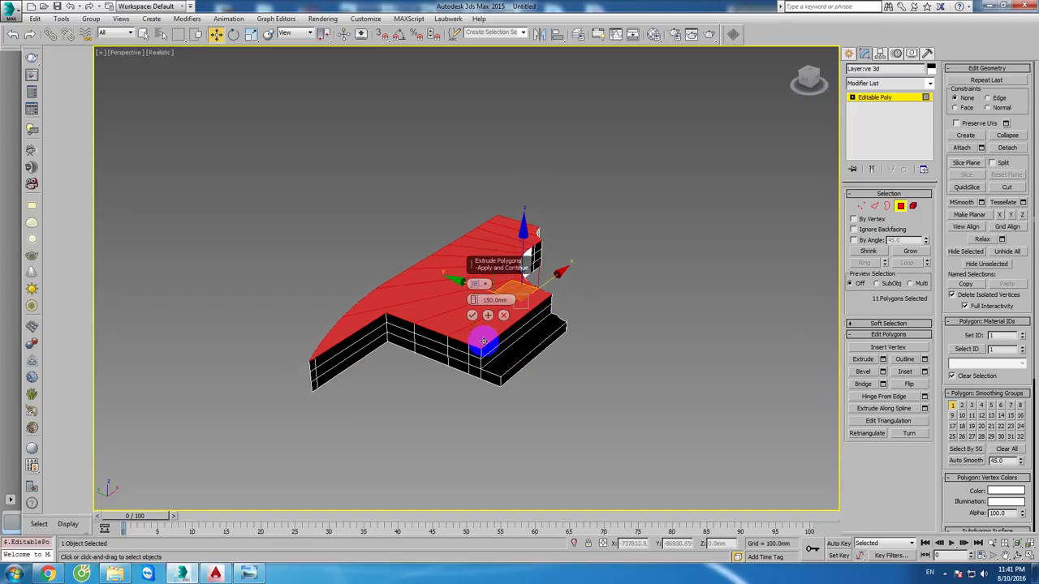
mouse_move(475, 331)
alt+middle_down()
mouse_move(454, 335)
mouse_move(480, 338)
alt+middle_up()
Step: Keep extruding with Apply and Continue, deselecting lower steps each time until only the top step rises
click(487, 317)
click(488, 317)
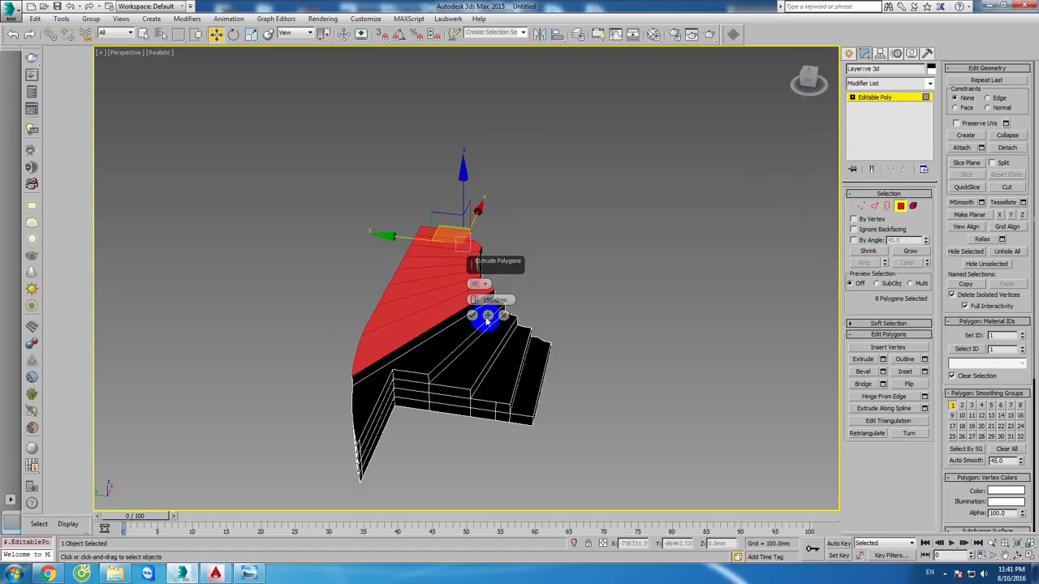
click(488, 317)
alt+click(418, 317)
alt+middle_drag(417, 316, 457, 334)
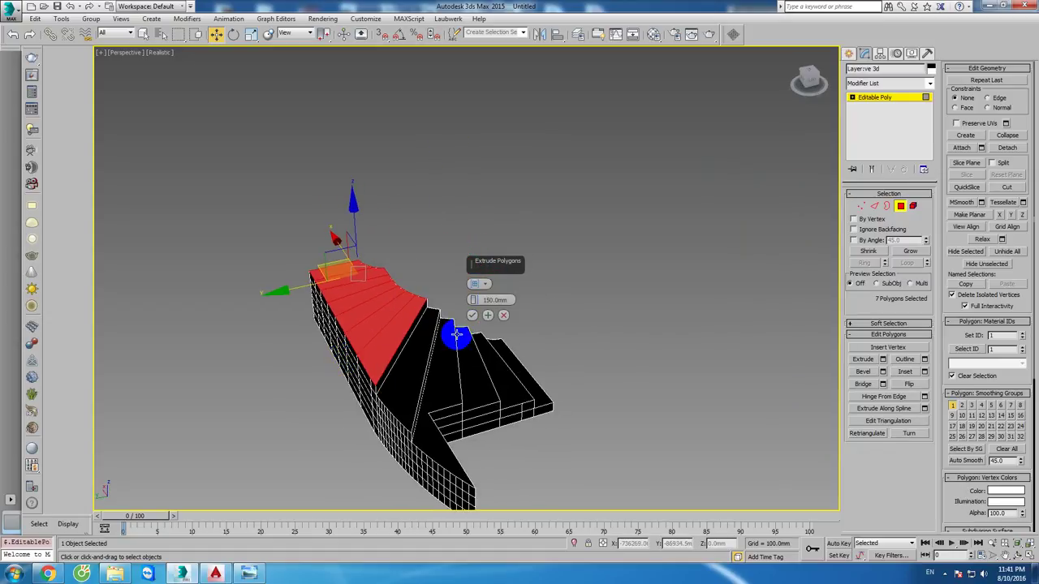
click(488, 316)
alt+click(382, 336)
click(488, 317)
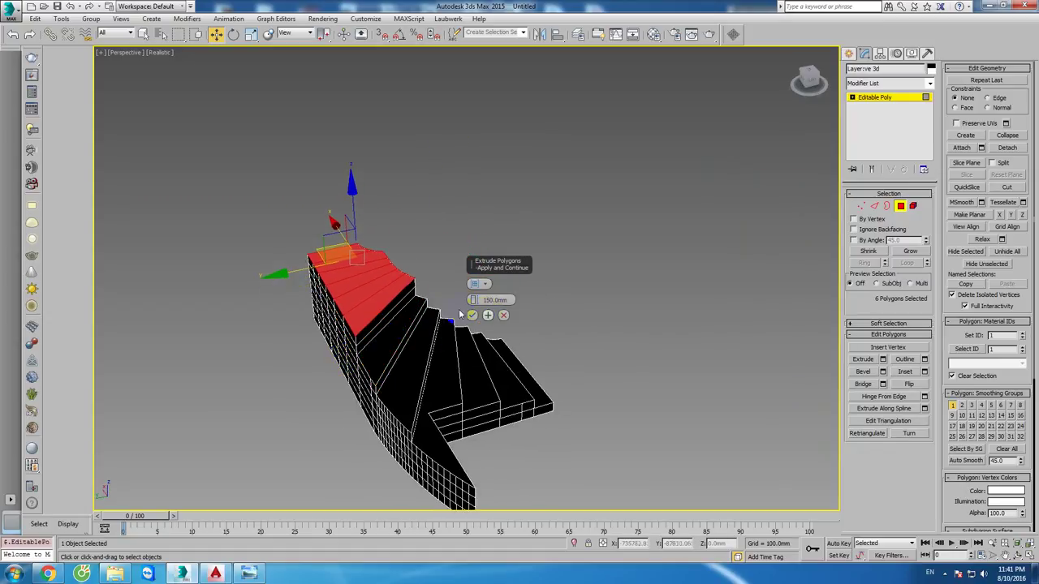
click(488, 315)
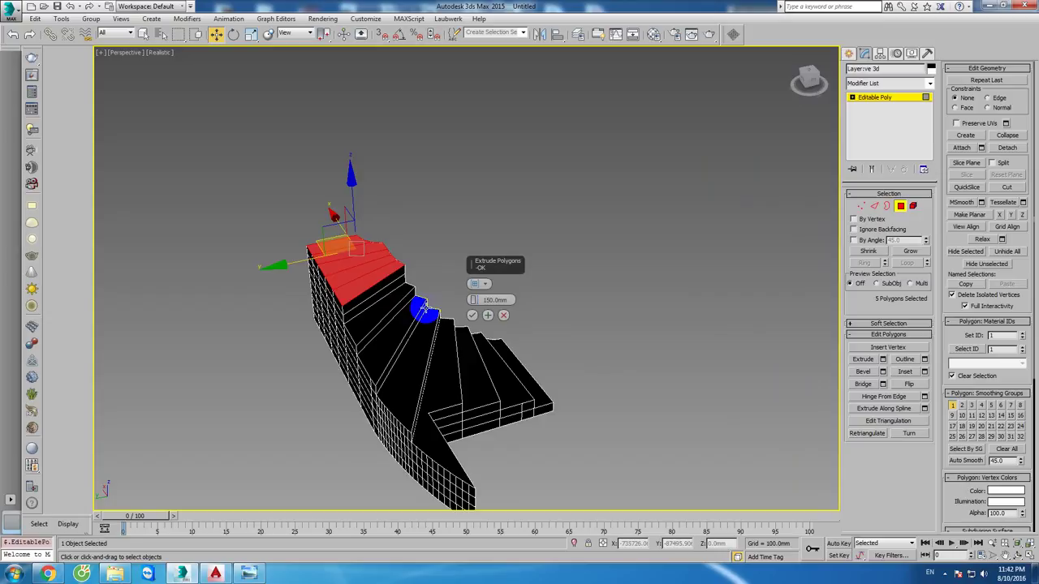
alt+click(367, 290)
mouse_move(368, 289)
alt+middle_down()
mouse_move(390, 297)
mouse_move(376, 329)
alt+middle_up()
click(489, 317)
alt+click(365, 276)
click(488, 316)
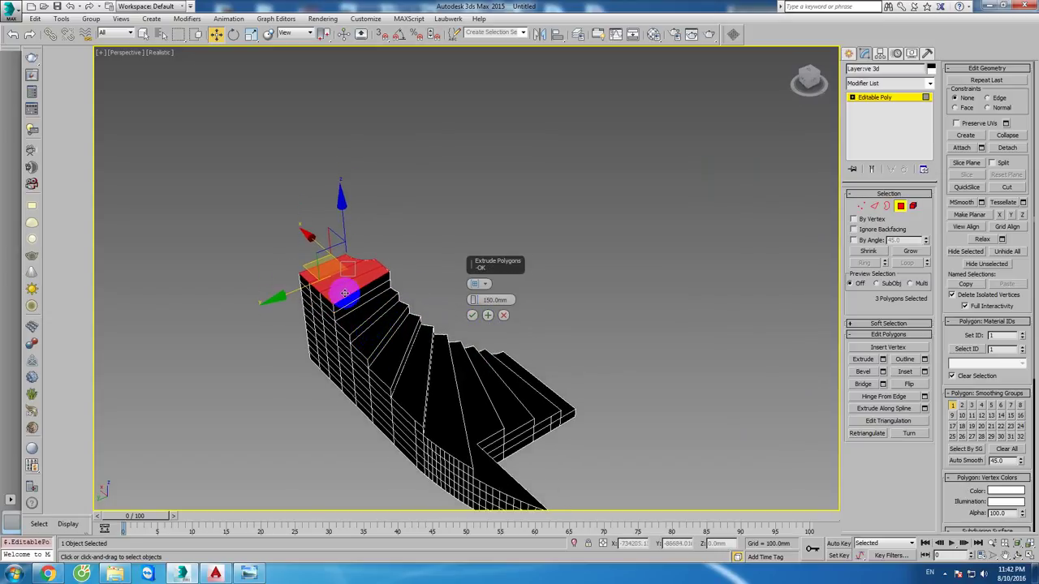
click(488, 316)
alt+click(337, 274)
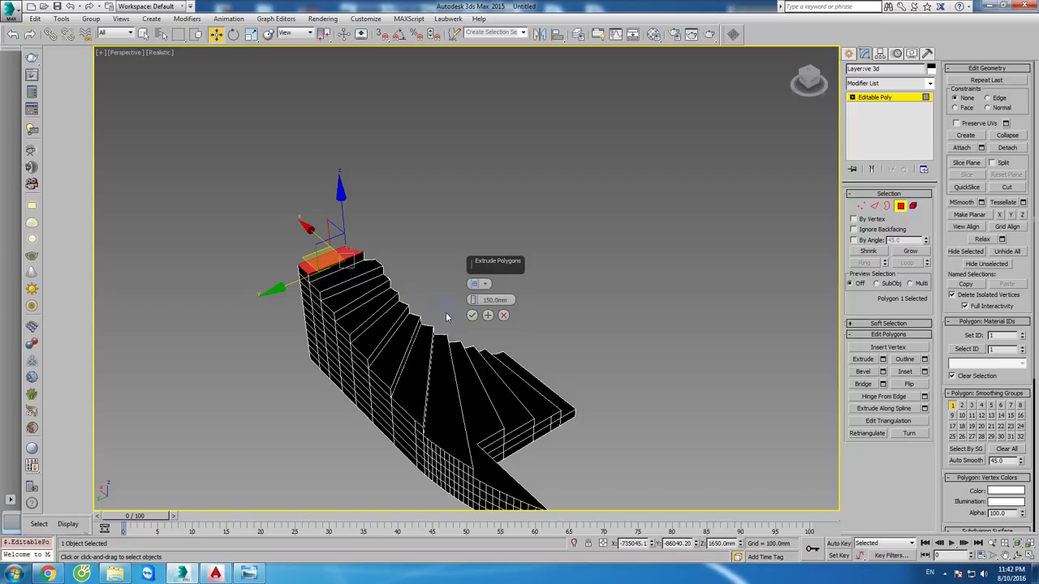
click(471, 315)
mouse_move(470, 314)
alt+middle_down()
mouse_move(452, 301)
mouse_move(548, 329)
alt+middle_up()
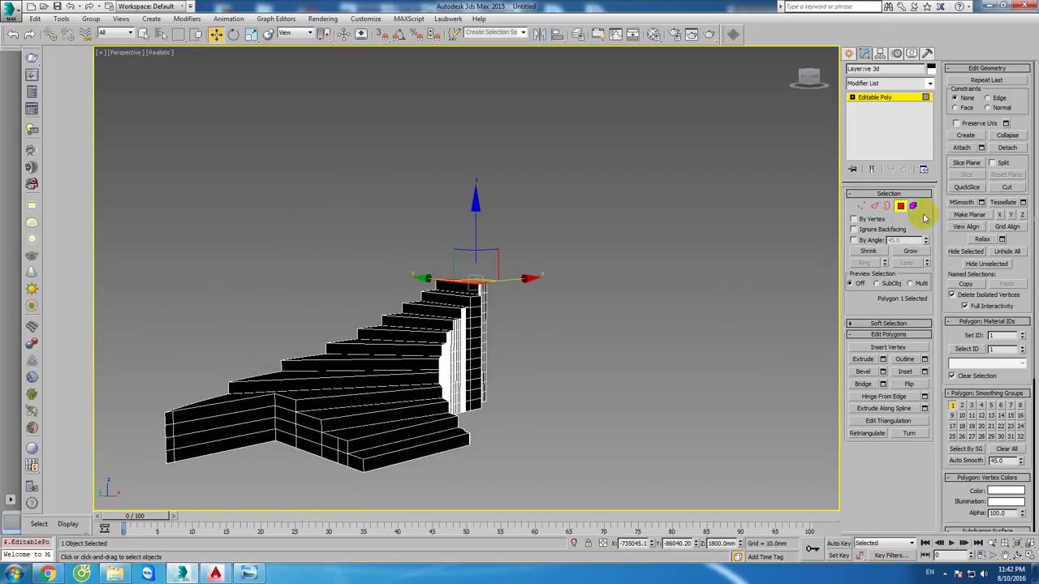
Step: Exit Polygon mode and orbit to an angled view of the stepped stair
click(900, 206)
mouse_move(487, 341)
alt+middle_down()
mouse_move(414, 377)
mouse_move(481, 361)
alt+middle_up()
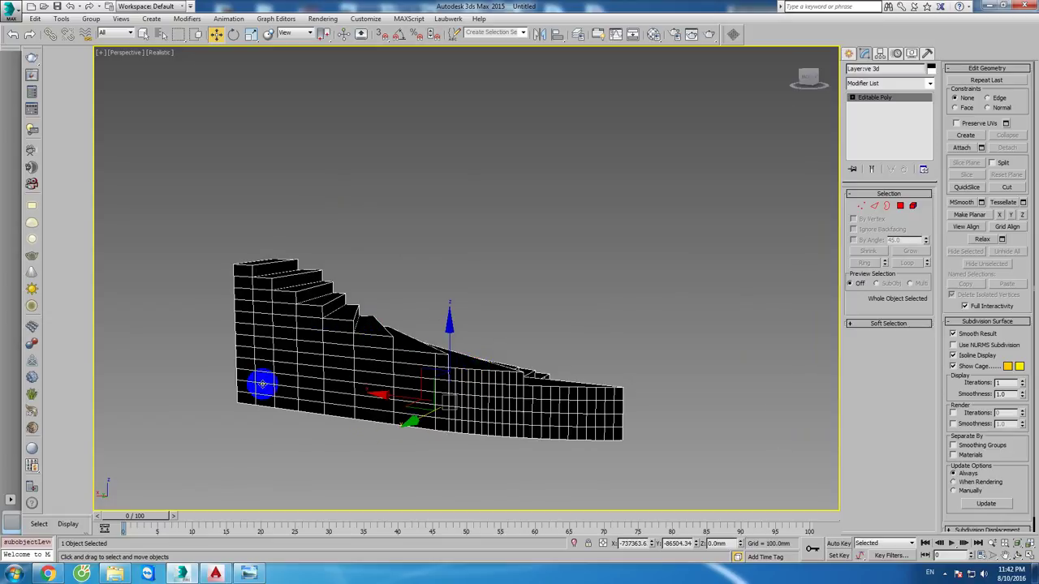
mouse_move(476, 395)
alt+middle_down()
mouse_move(357, 395)
mouse_move(378, 400)
alt+middle_up()
Step: Delete the old stair and import the outline from new block.dwg with default import options
key(Delete)
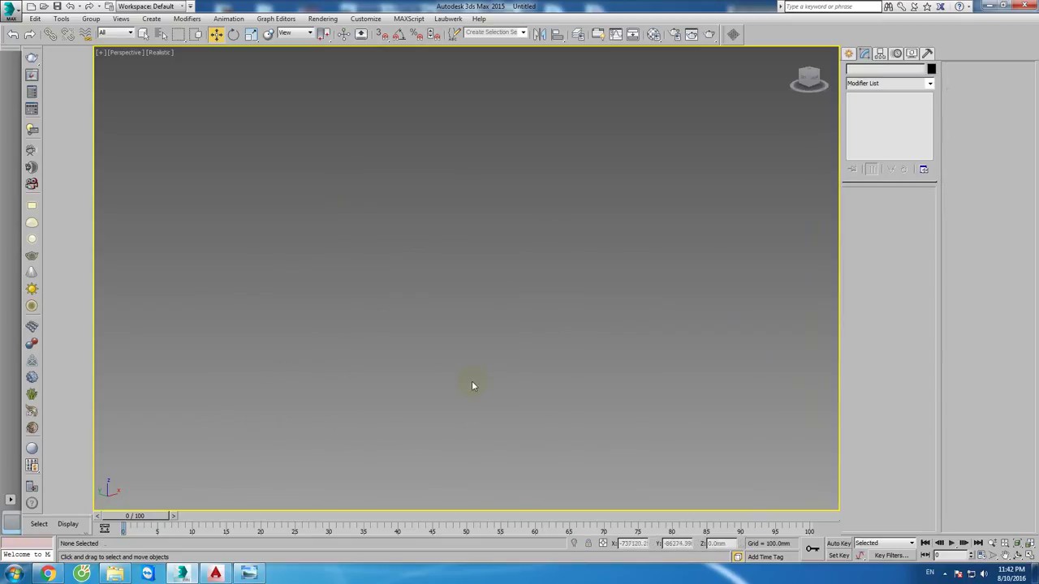
click(10, 17)
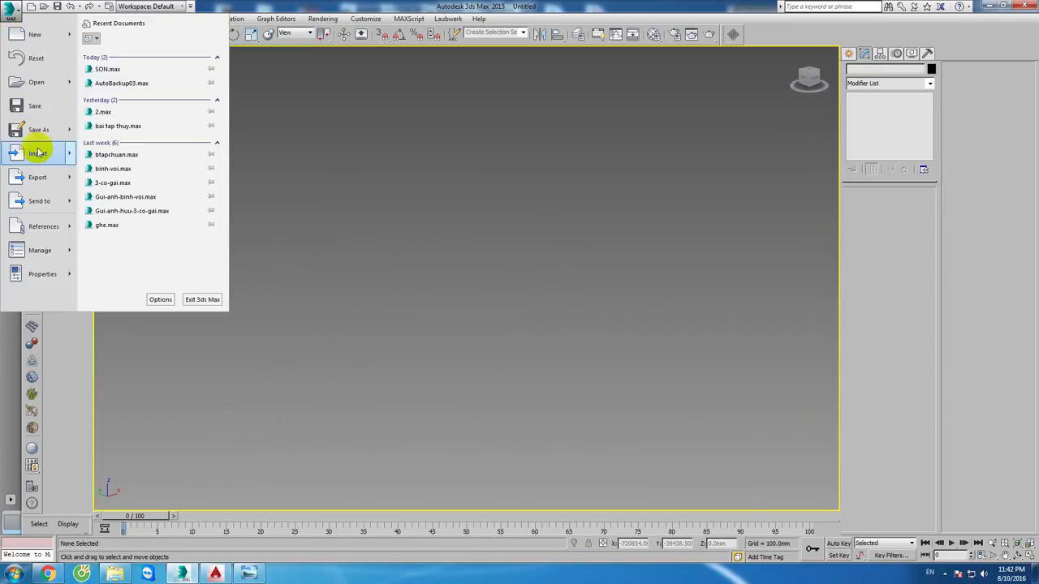
click(37, 151)
double_click(334, 184)
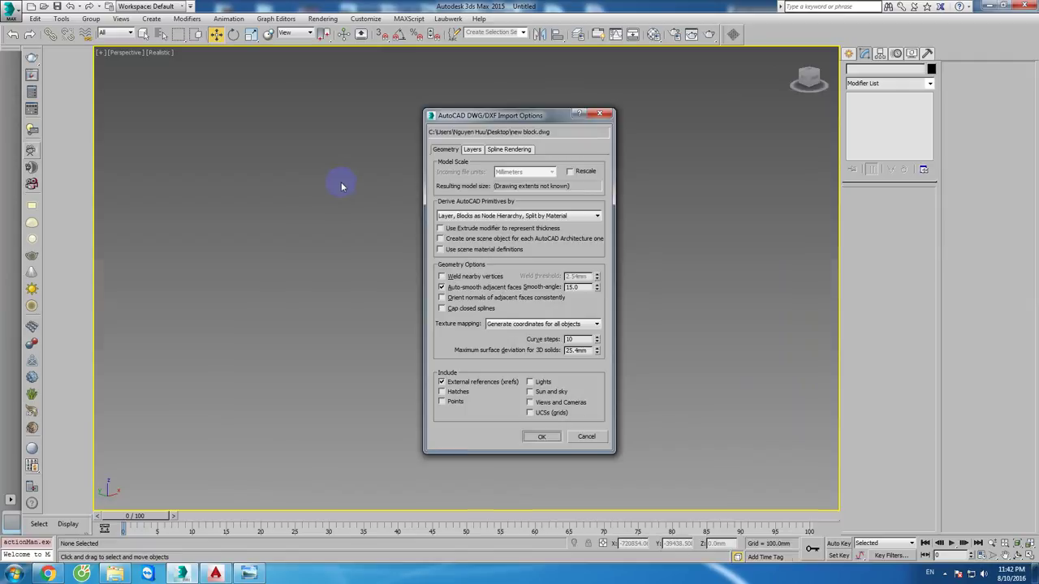
key(Return)
mouse_move(445, 285)
alt+middle_down()
mouse_move(677, 292)
mouse_move(651, 309)
alt+middle_up()
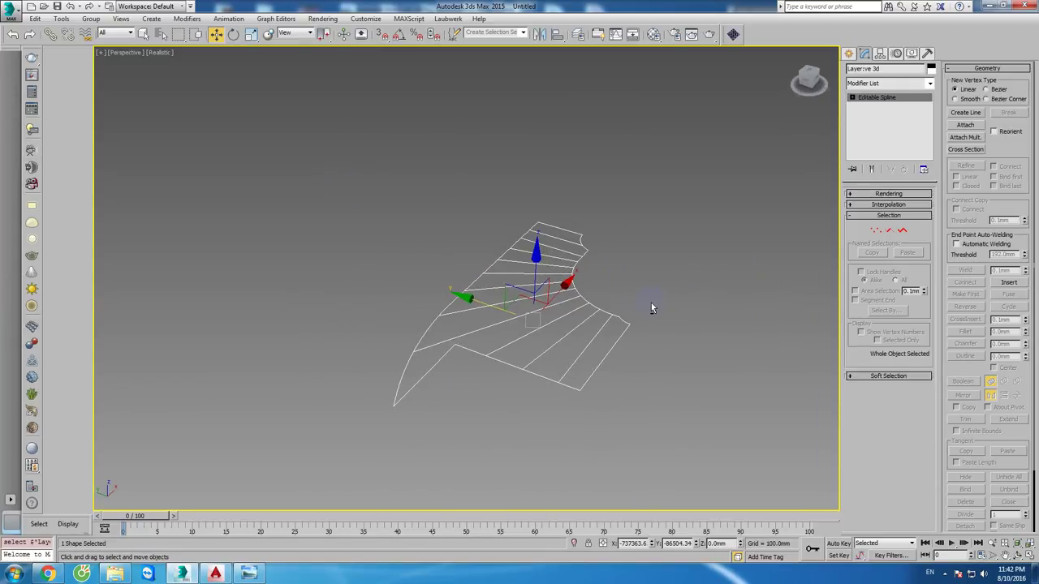
Step: Apply an Extrude modifier of 205 mm to the imported stair outline
click(884, 85)
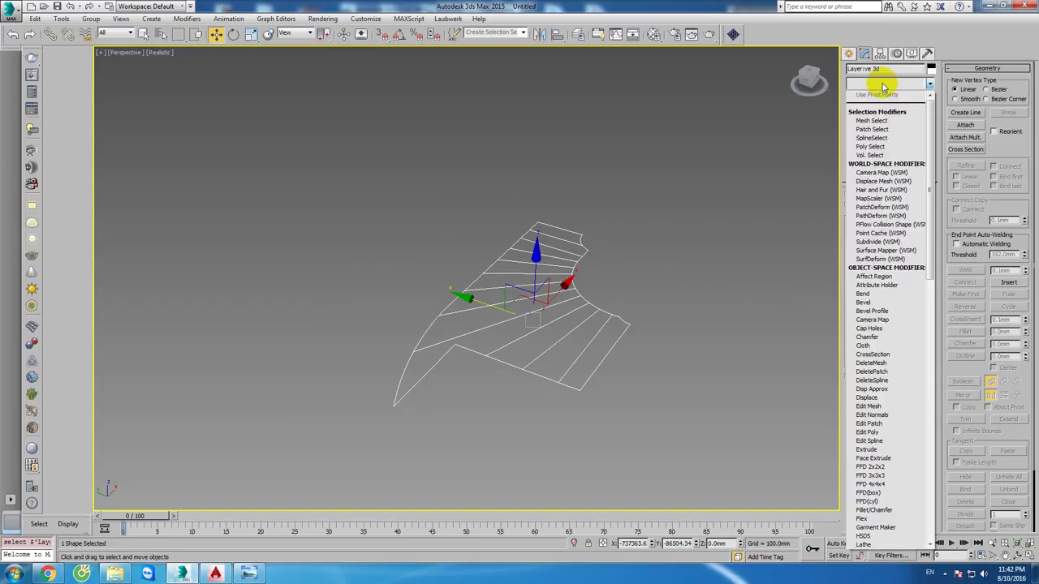
key(e)
key(x)
key(Return)
alt+middle_drag(787, 223, 649, 290)
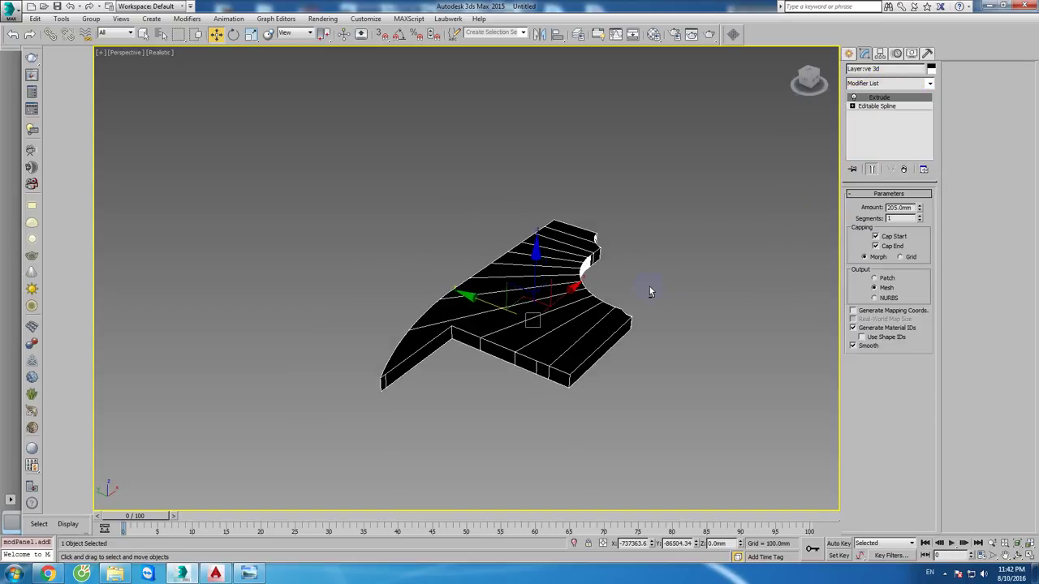
alt+middle_drag(542, 268, 553, 206)
right_click(876, 102)
Step: Remove the trial Extrude modifier and detach the first step outlines as separate shapes
click(893, 114)
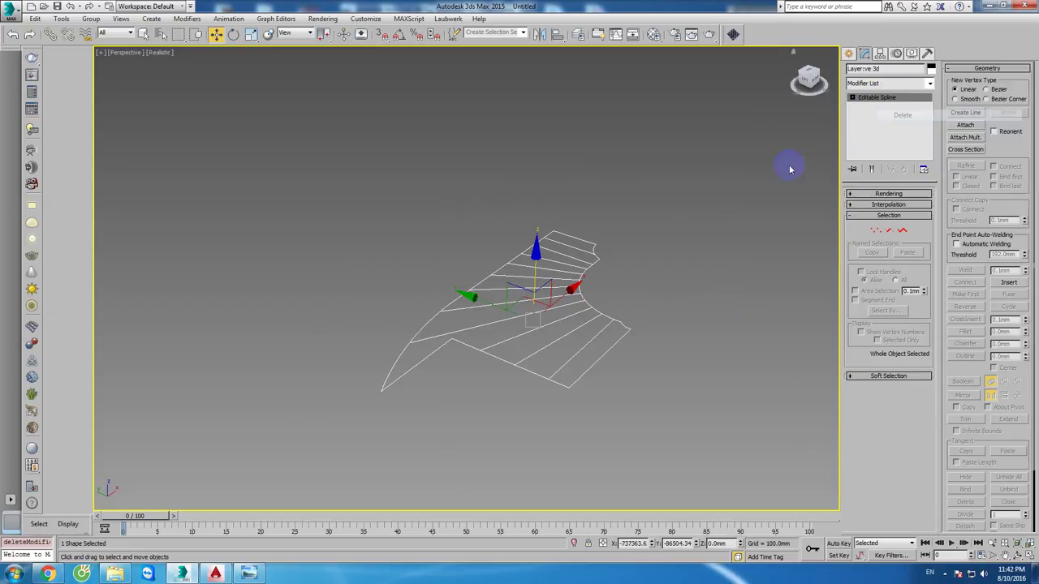
click(567, 383)
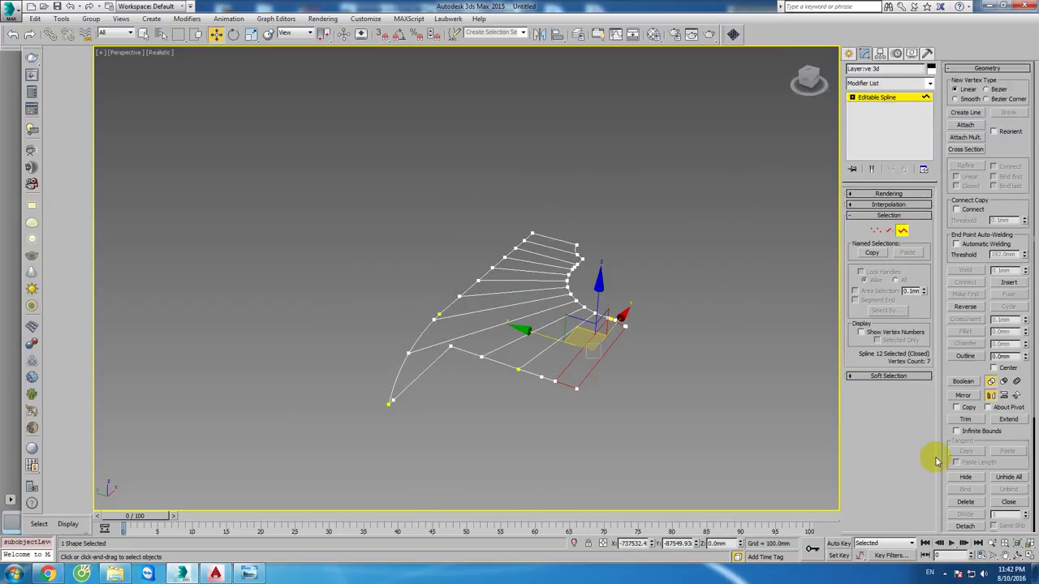
scroll(982, 491, down, 2)
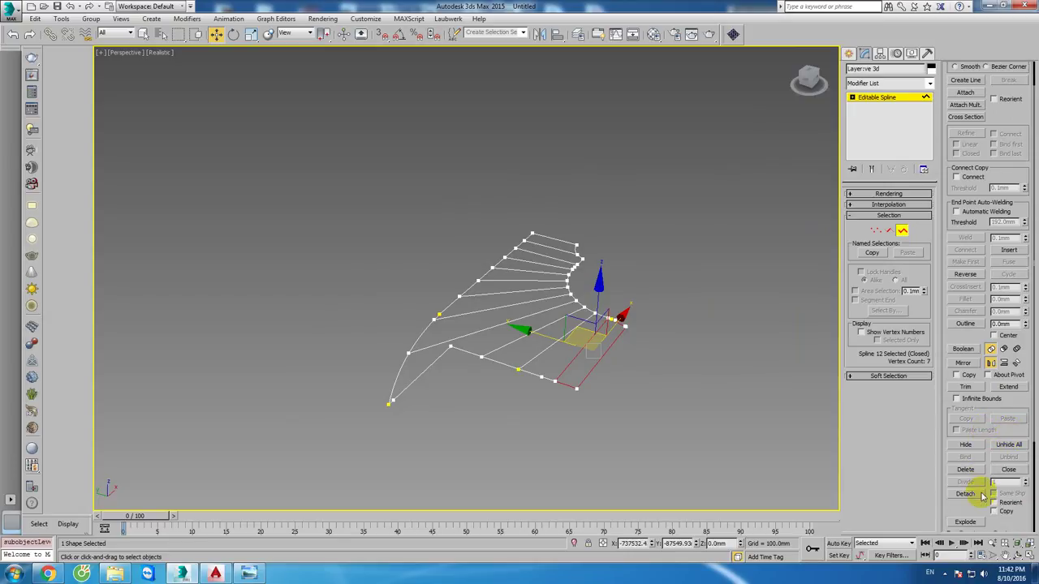
click(965, 494)
click(531, 280)
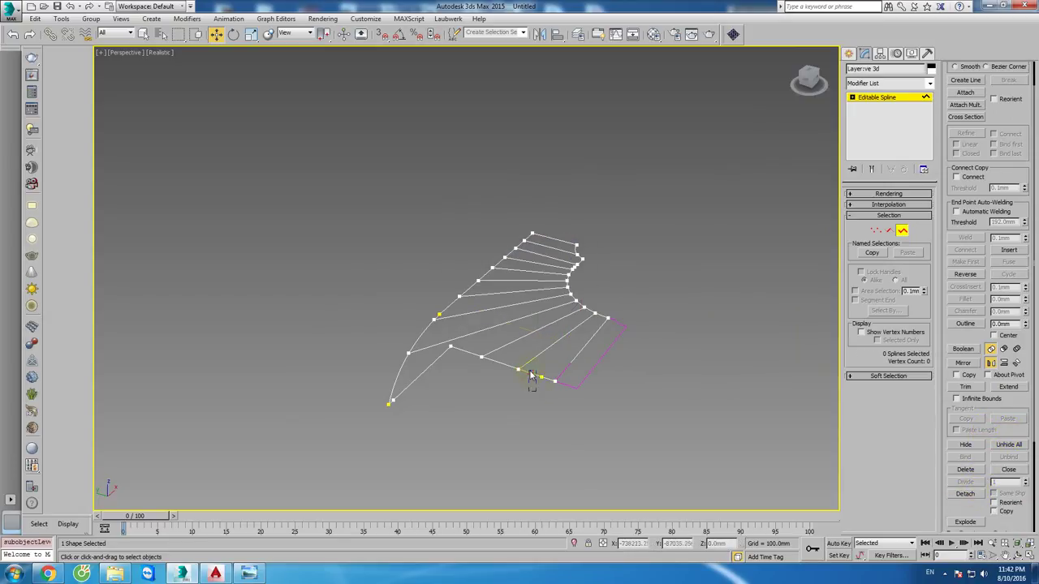
click(965, 494)
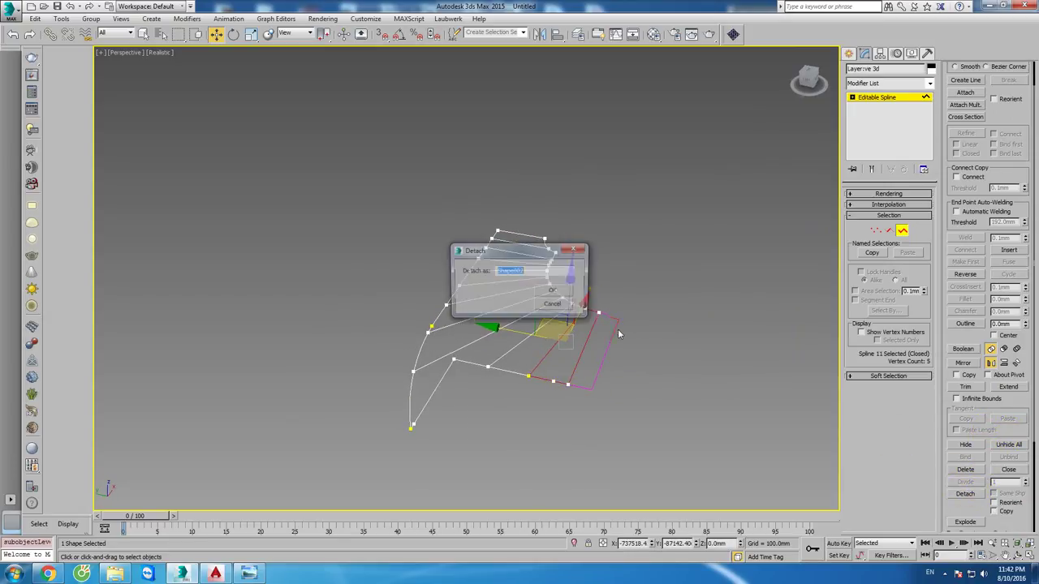
click(542, 288)
click(965, 494)
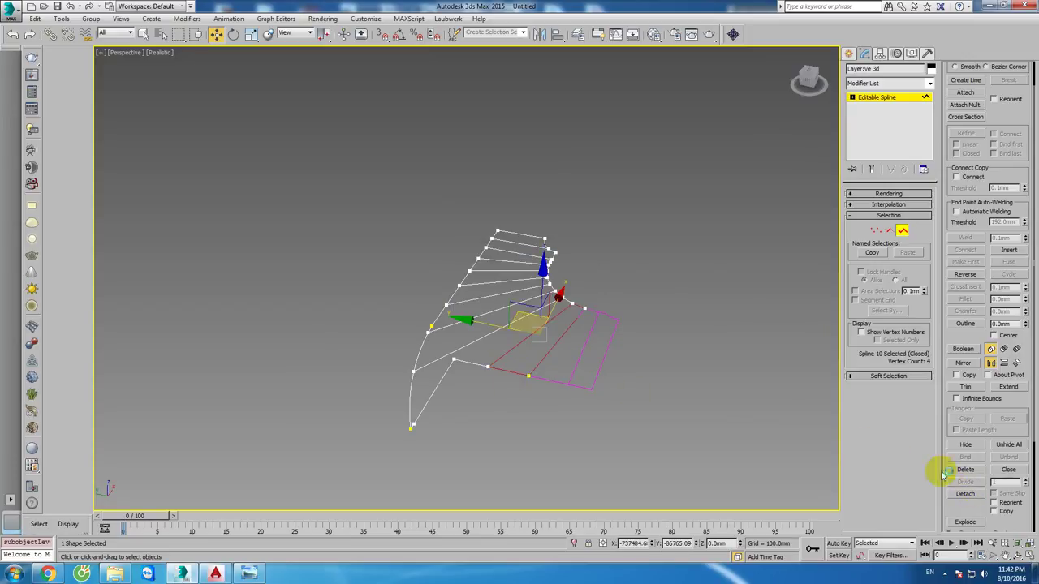
click(552, 294)
Step: Detach the next five step outlines from the stair spline, keeping default names
click(487, 369)
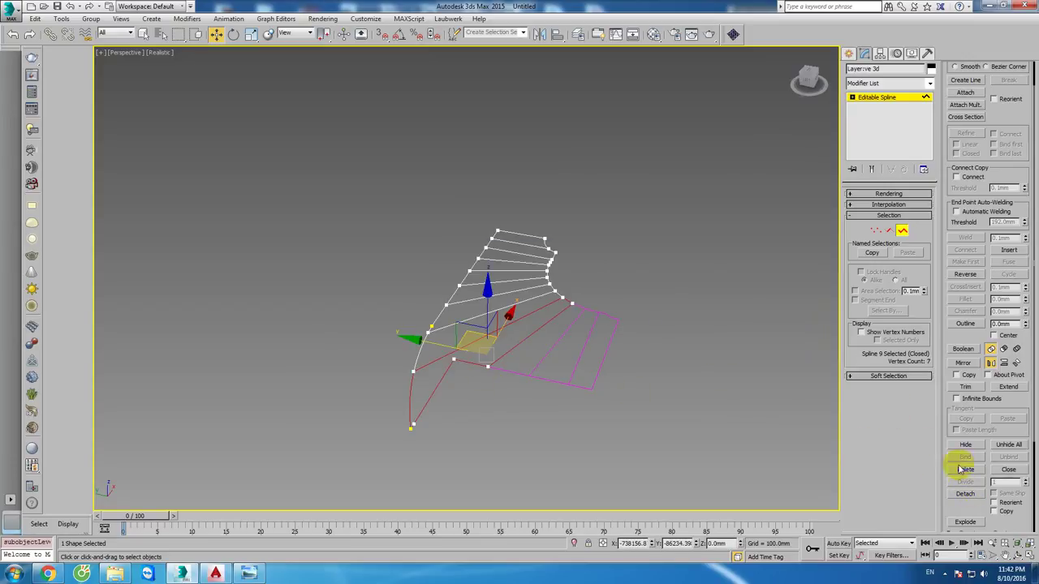
click(965, 494)
click(551, 289)
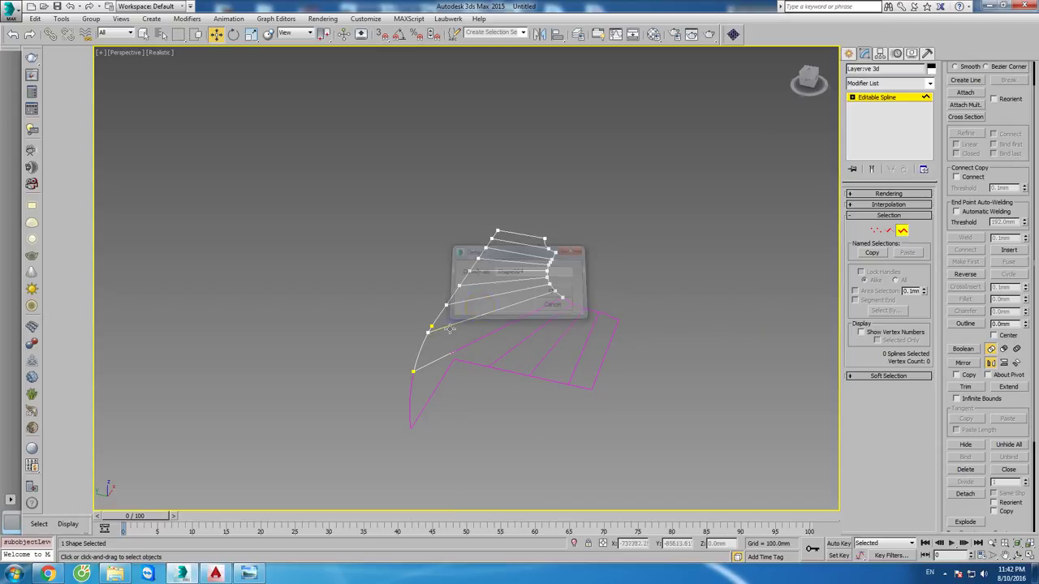
click(965, 494)
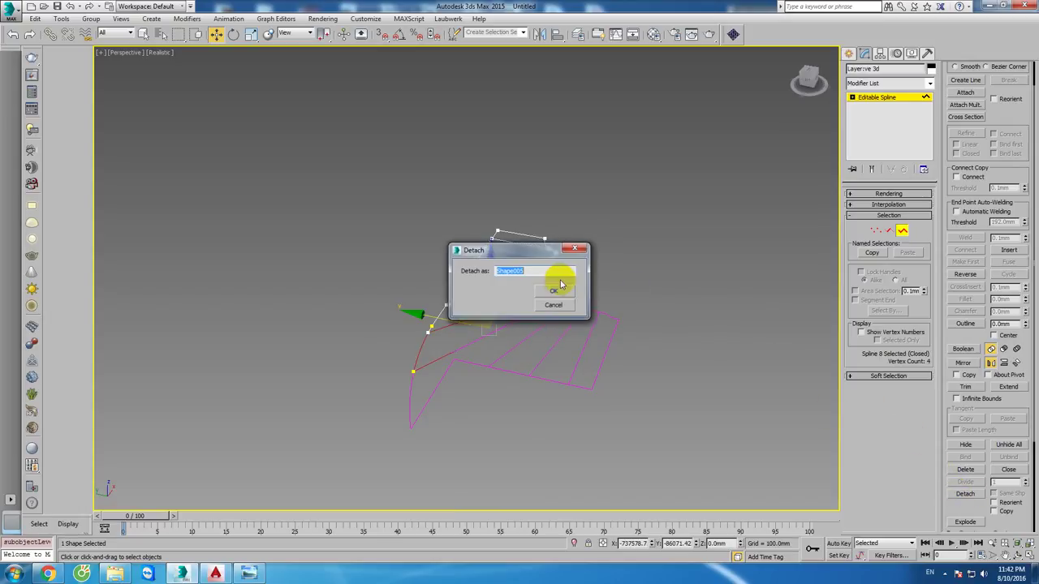
click(551, 290)
click(448, 322)
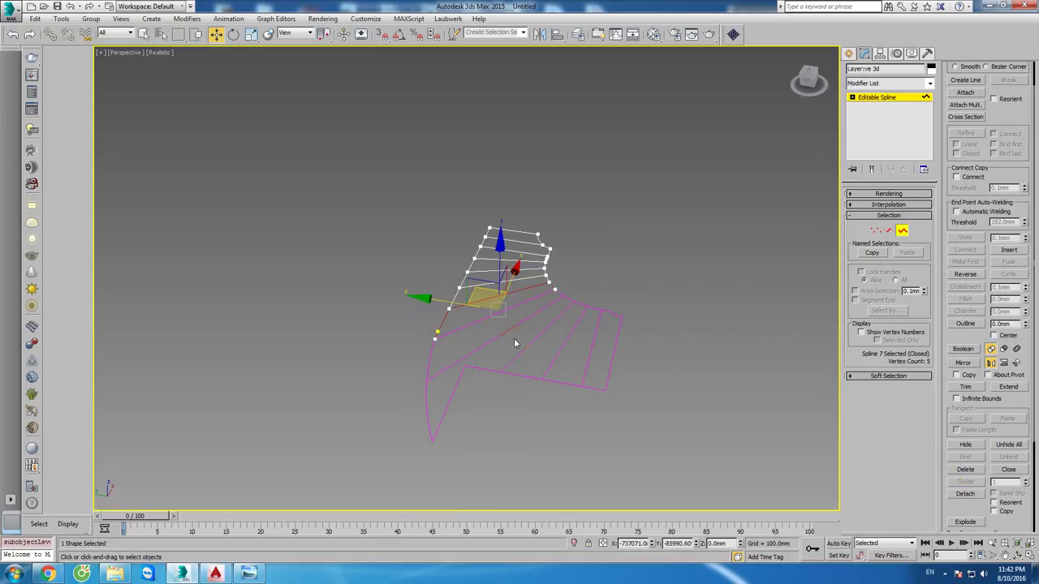
click(965, 493)
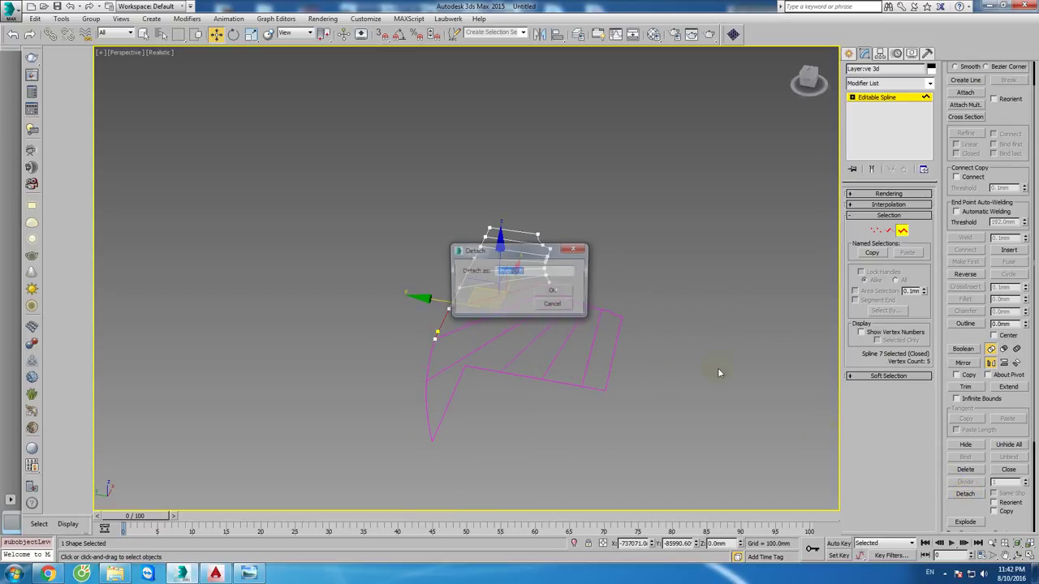
click(560, 292)
click(434, 299)
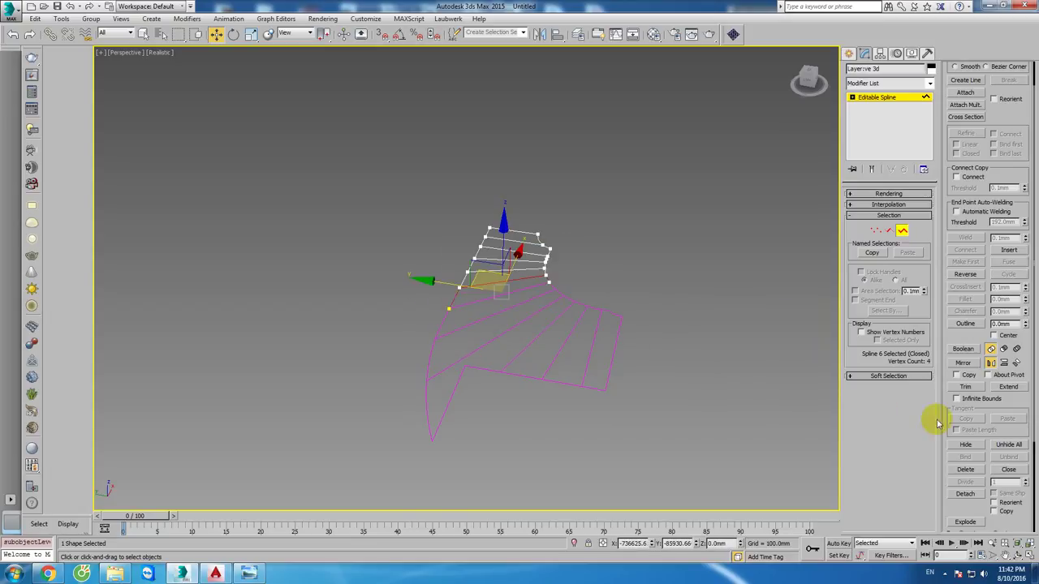
click(964, 495)
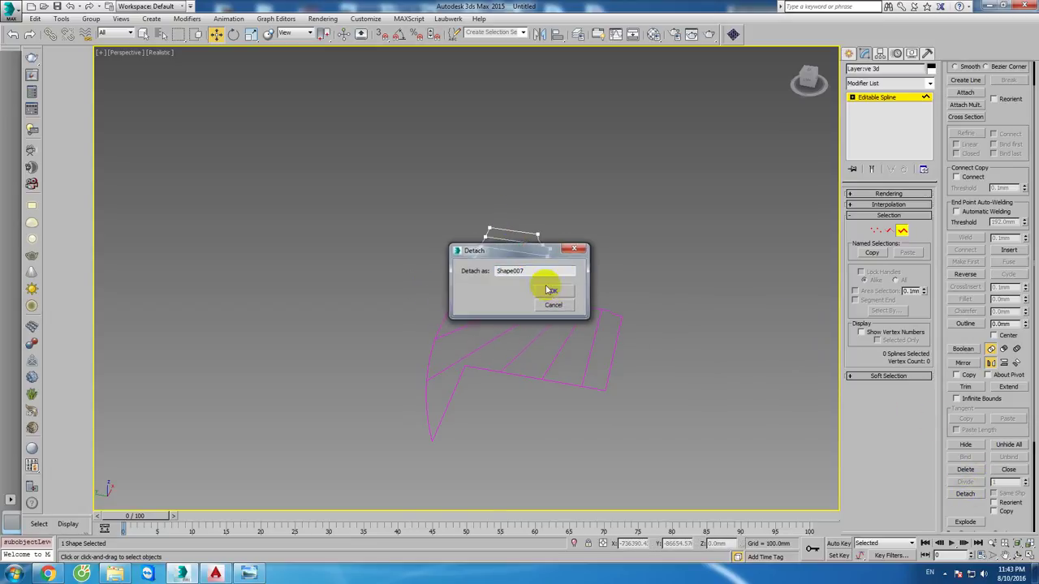
click(552, 292)
click(455, 284)
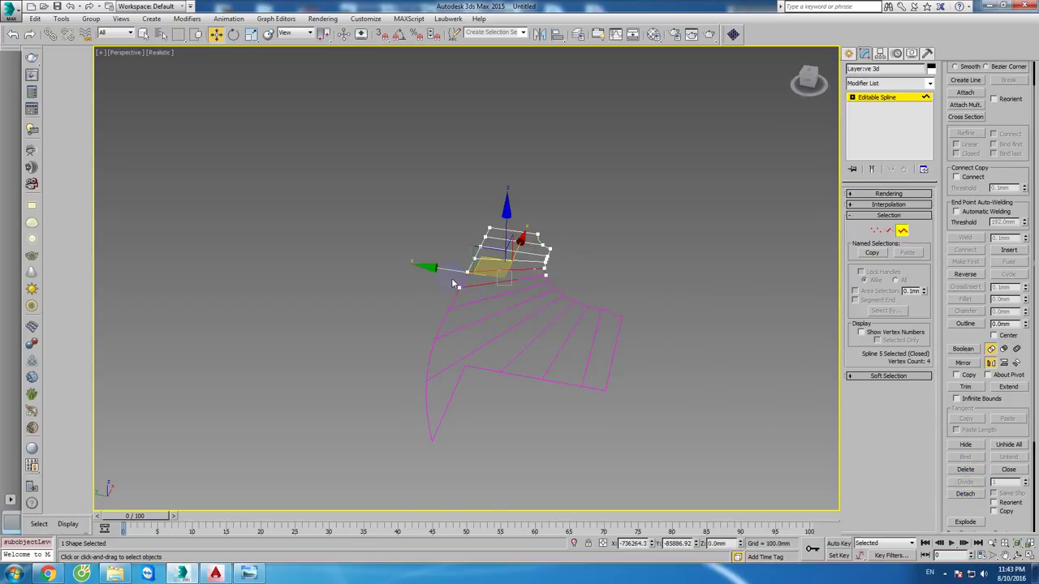
click(964, 494)
click(554, 290)
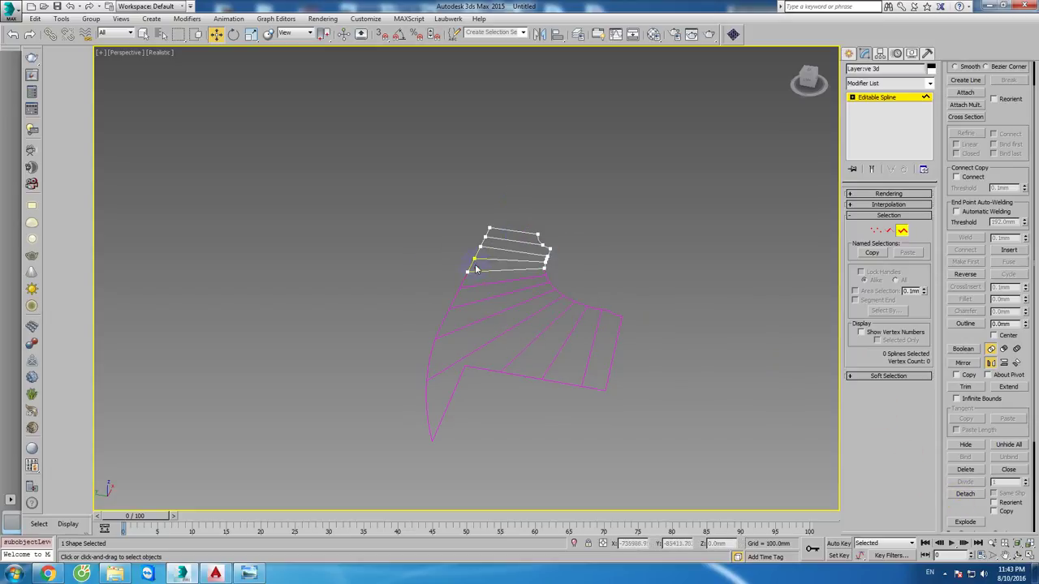
Step: Detach the topmost step outlines and exit Spline sub-object mode
click(476, 267)
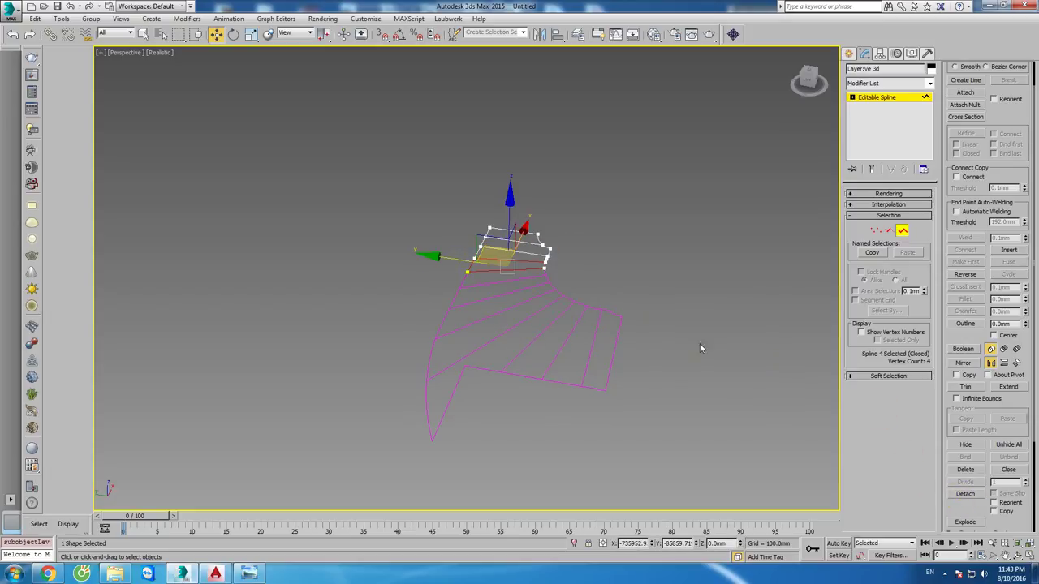
click(964, 495)
click(552, 289)
click(473, 261)
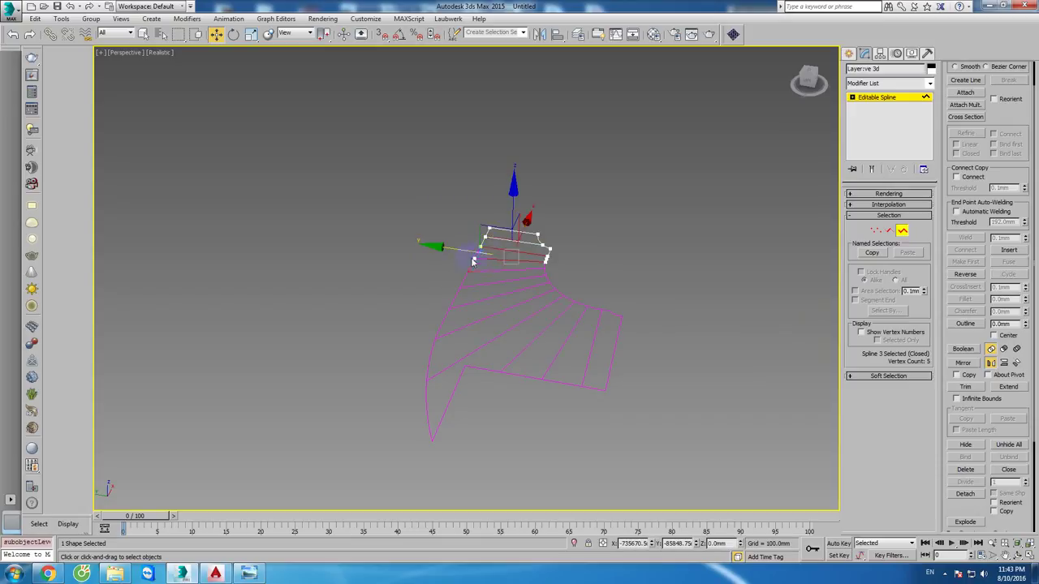
click(964, 494)
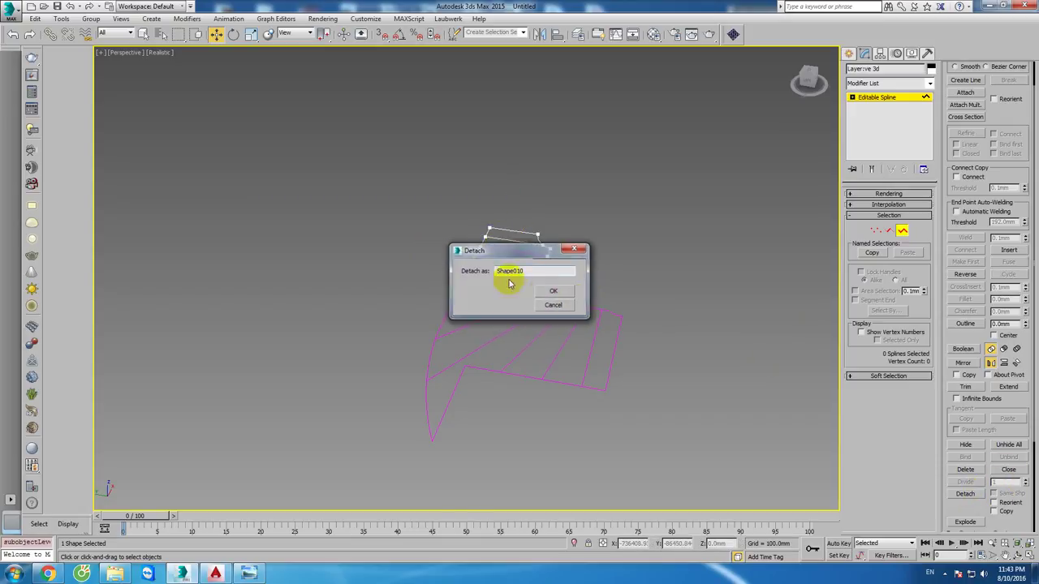
click(553, 291)
click(485, 248)
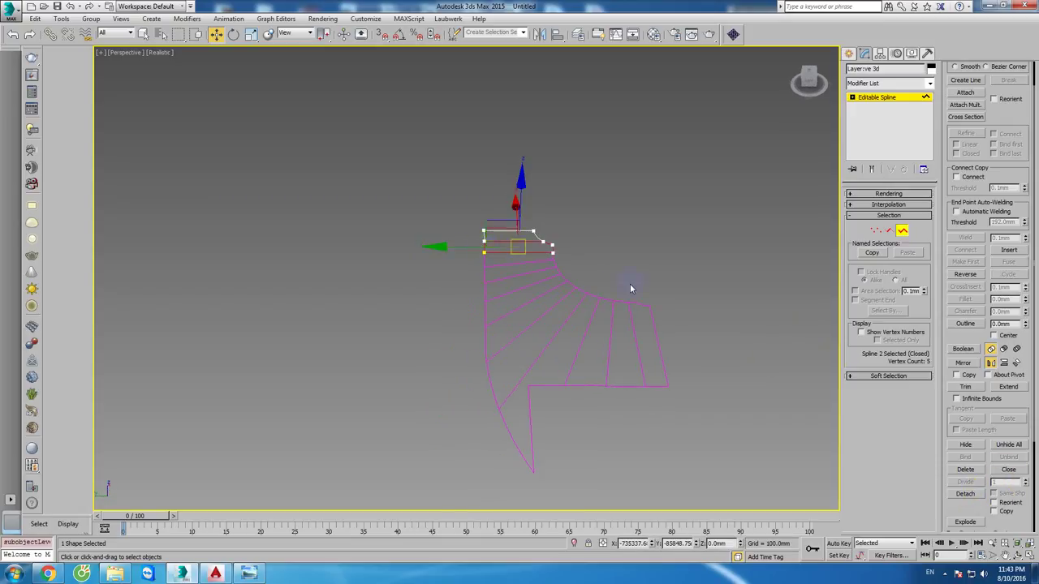
click(964, 494)
click(552, 290)
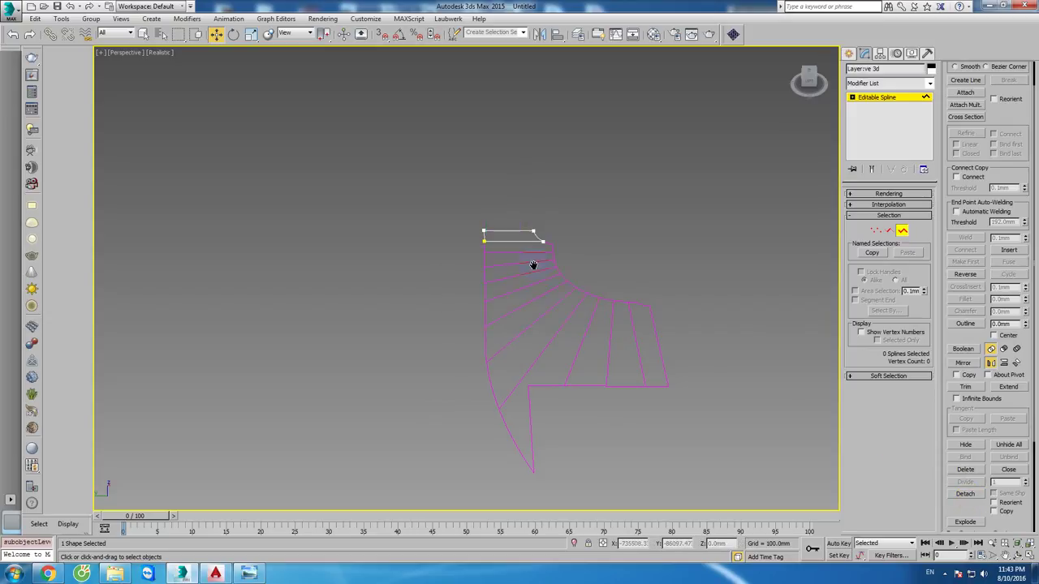
click(901, 230)
mouse_move(538, 251)
alt+middle_down()
mouse_move(584, 268)
mouse_move(639, 322)
mouse_move(665, 327)
mouse_move(593, 334)
alt+middle_up()
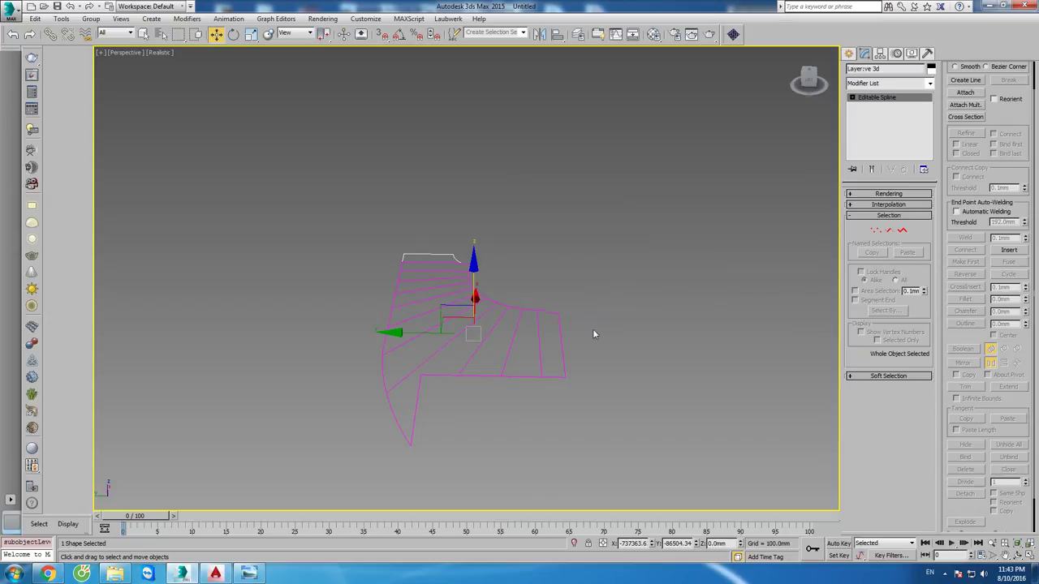
Step: Extrude Shape001 to 150 mm and Shape002 to 300 mm
click(562, 325)
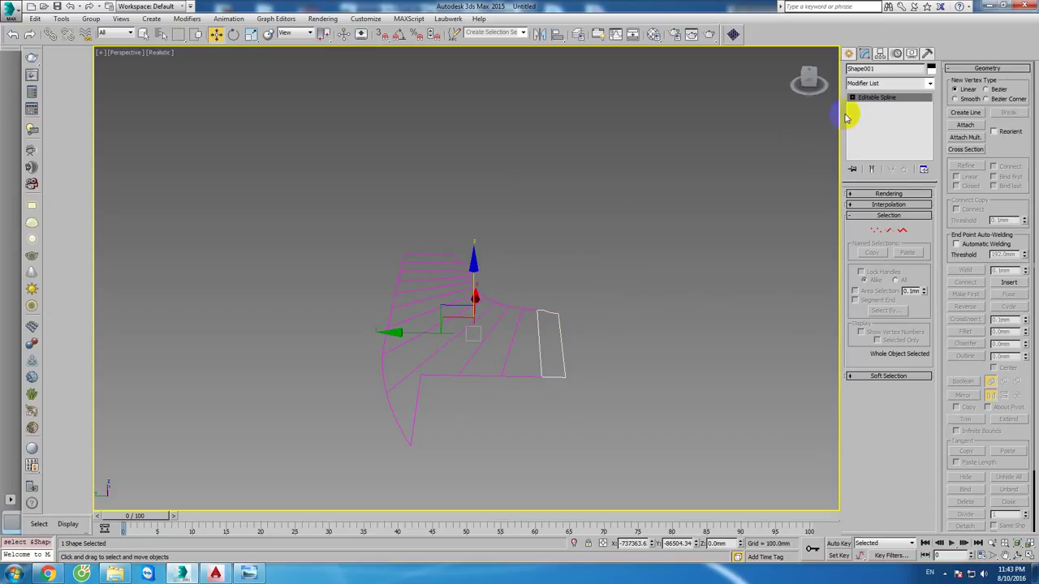
click(872, 83)
key(e)
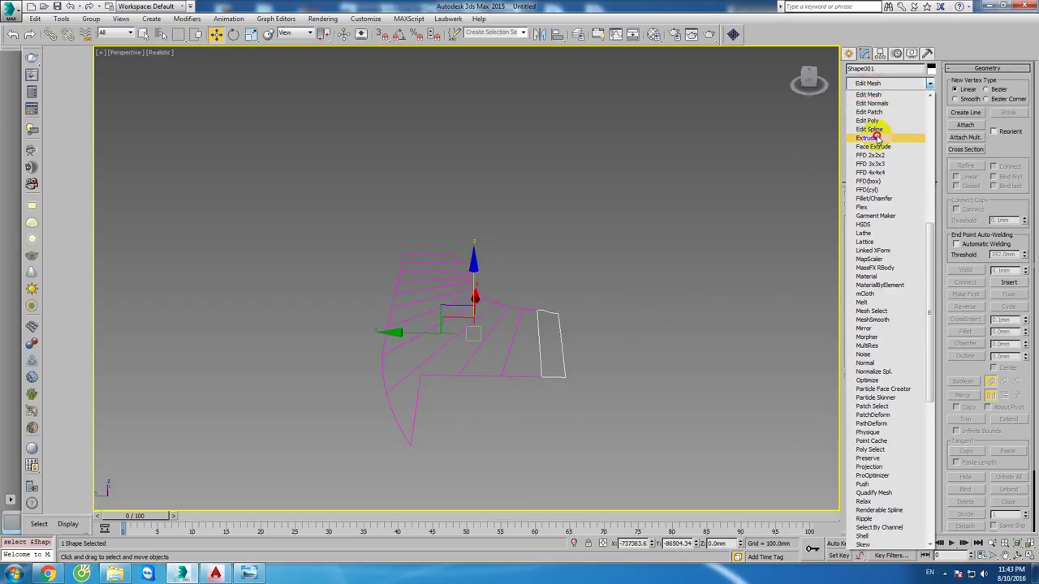
click(875, 137)
text(50)
key(Return)
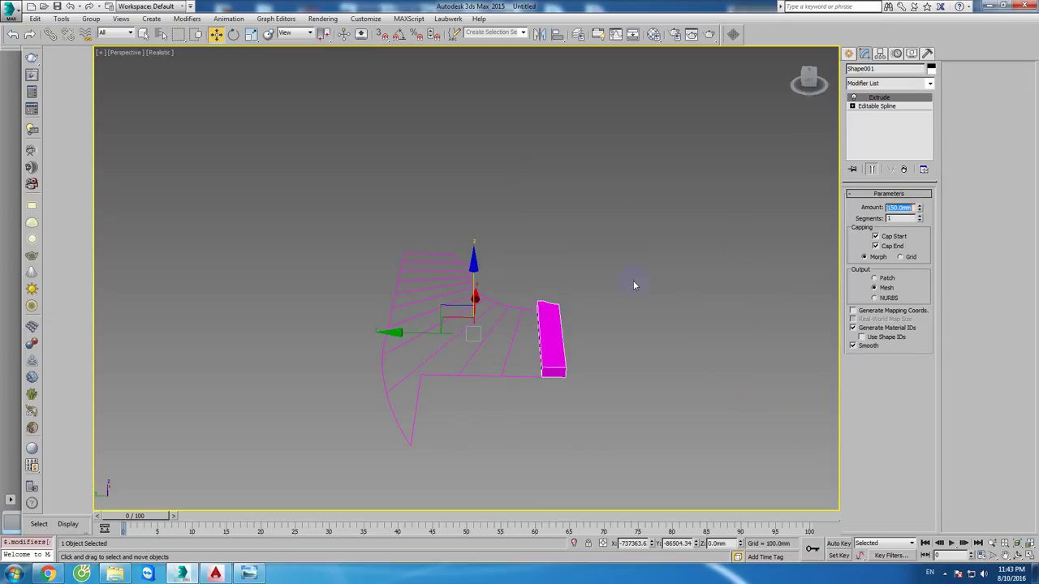
click(515, 375)
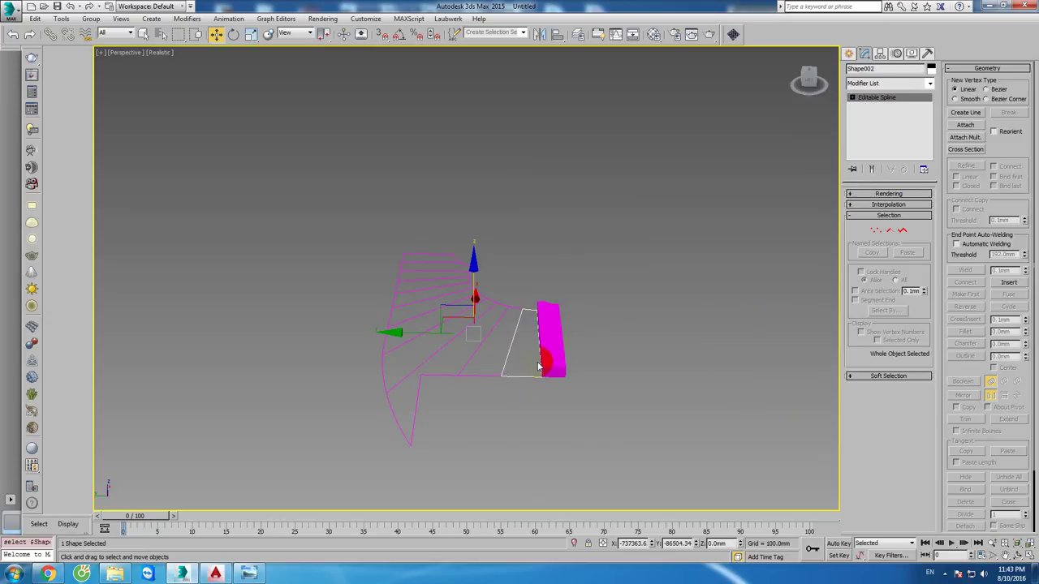
click(901, 84)
click(874, 135)
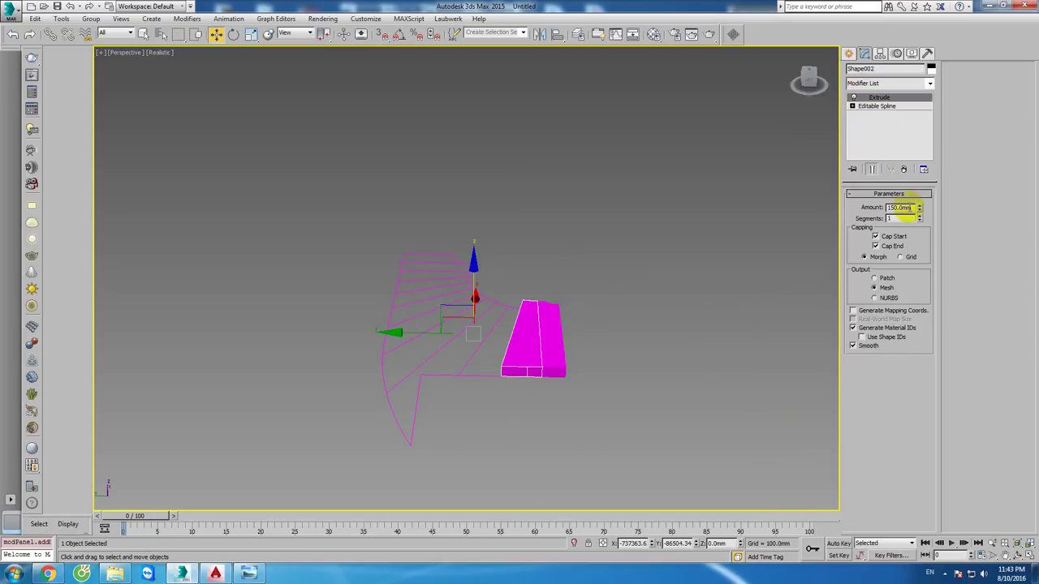
text(300)
key(Return)
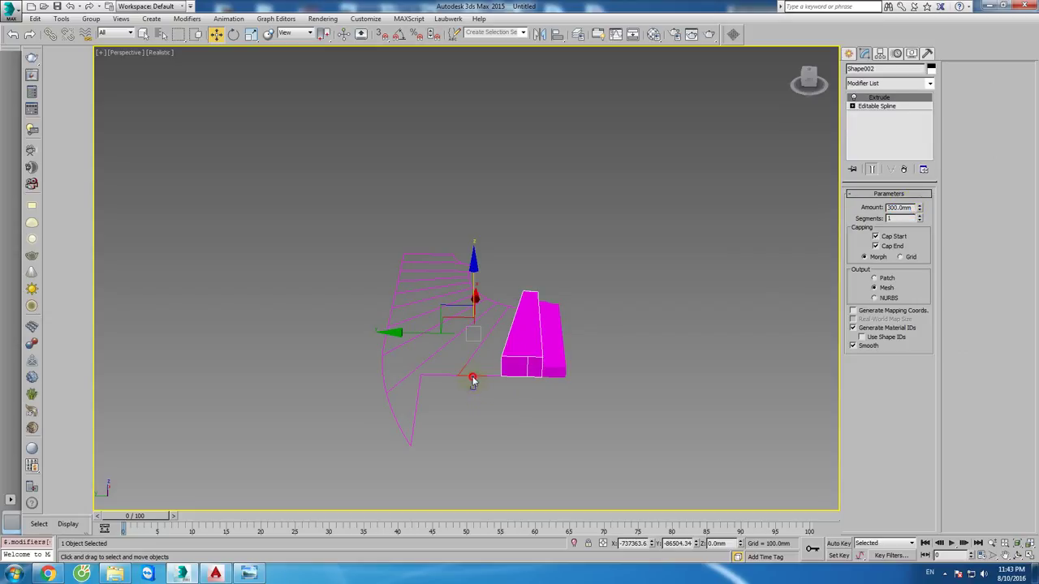
Step: Extrude Shape003 to 450 mm and Shape004 to 600 mm, checking a render preview
click(473, 379)
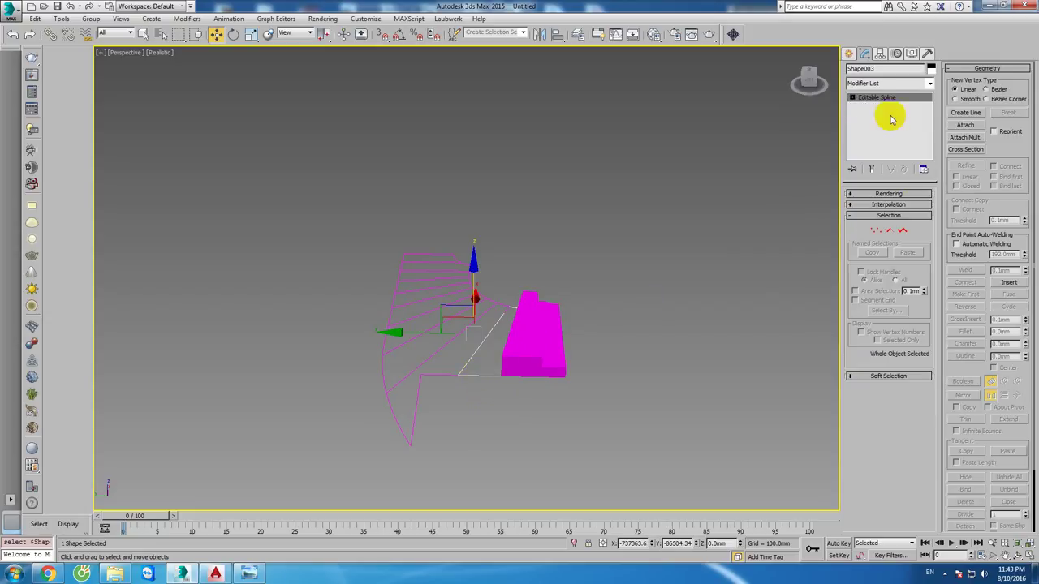
click(733, 35)
text(45)
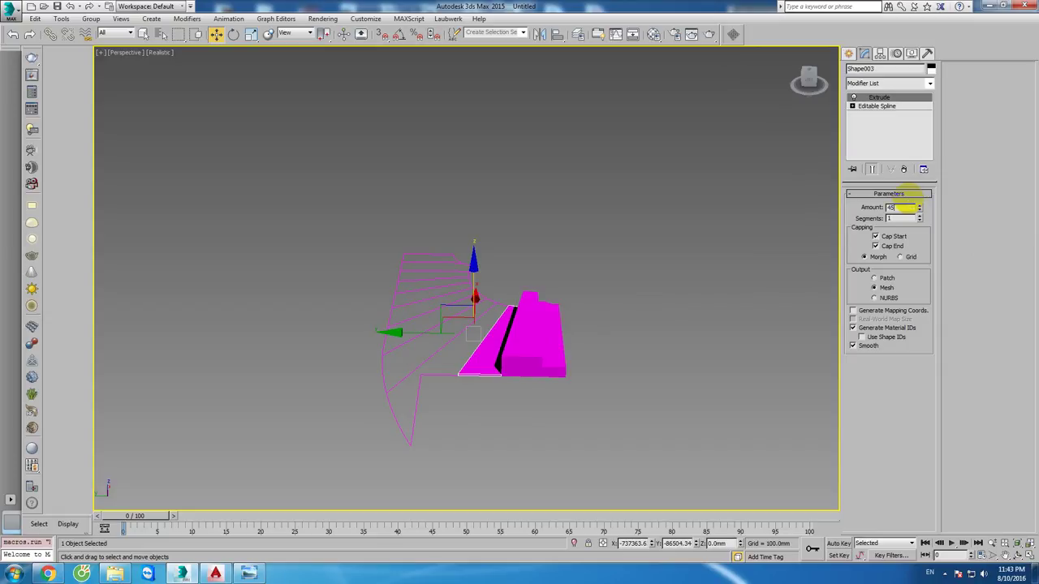
text(0)
key(Return)
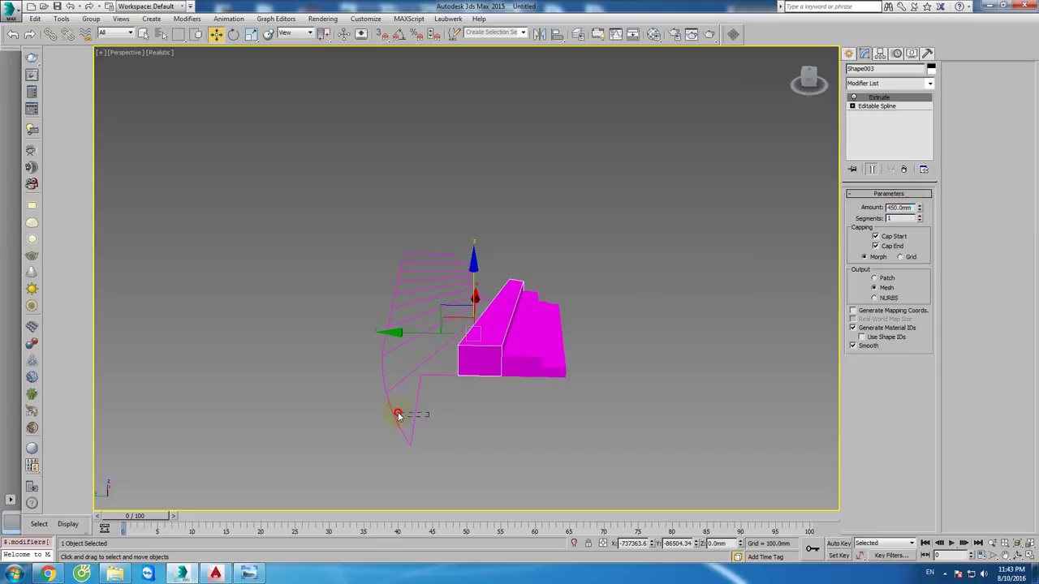
click(397, 414)
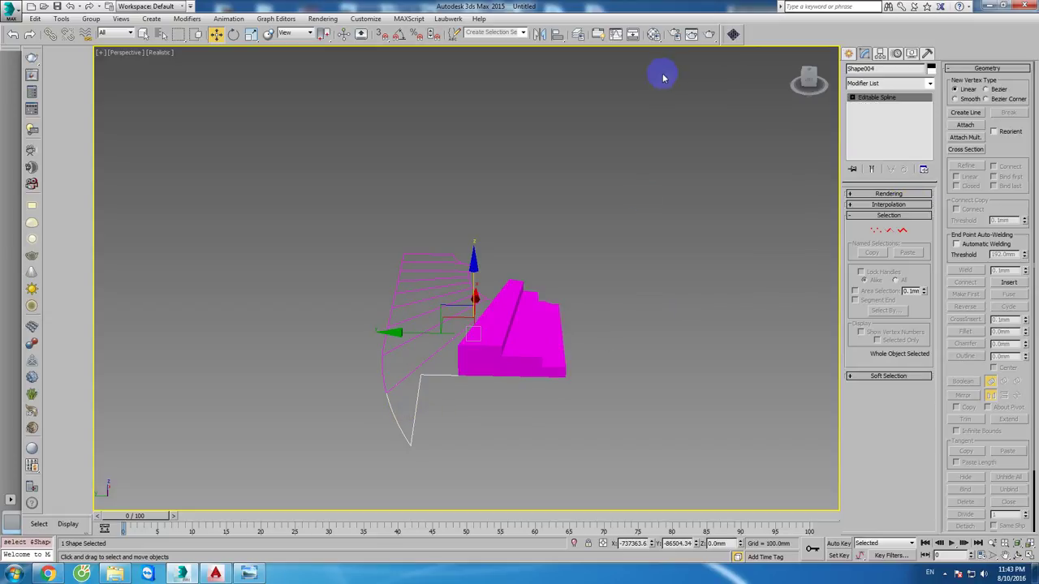
click(708, 35)
click(582, 66)
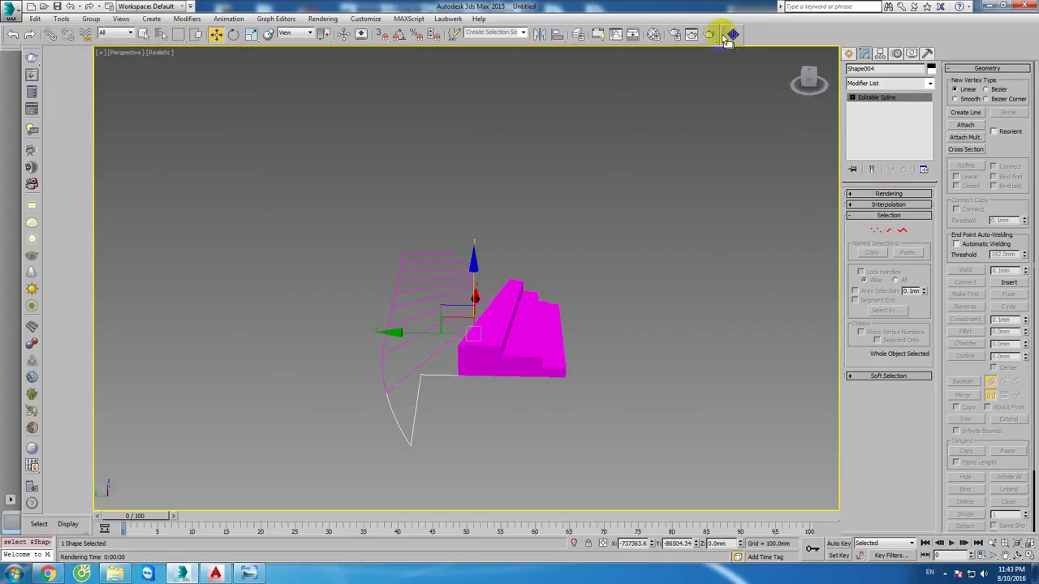
click(730, 34)
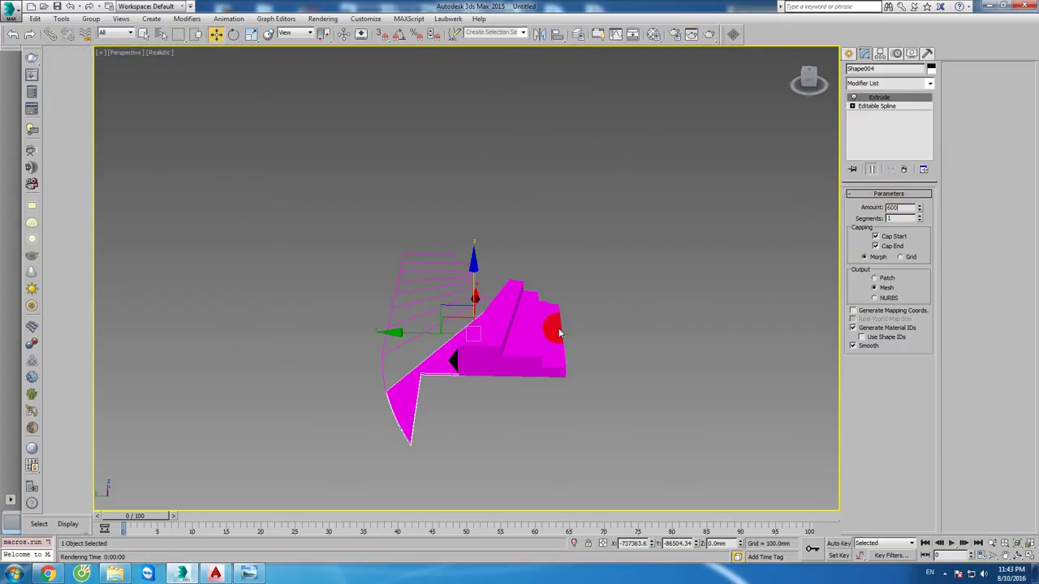
mouse_move(557, 332)
alt+middle_down()
mouse_move(399, 357)
mouse_move(479, 353)
alt+middle_up()
Step: Extrude Shape005, Shape006 and Shape007 to 750, 900 and 1050 mm
click(446, 403)
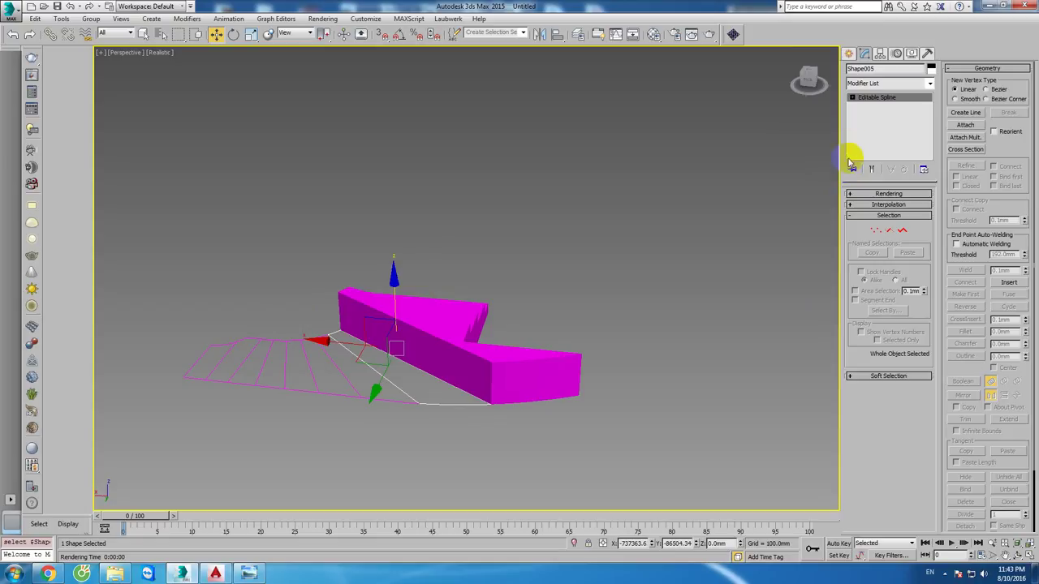
click(730, 34)
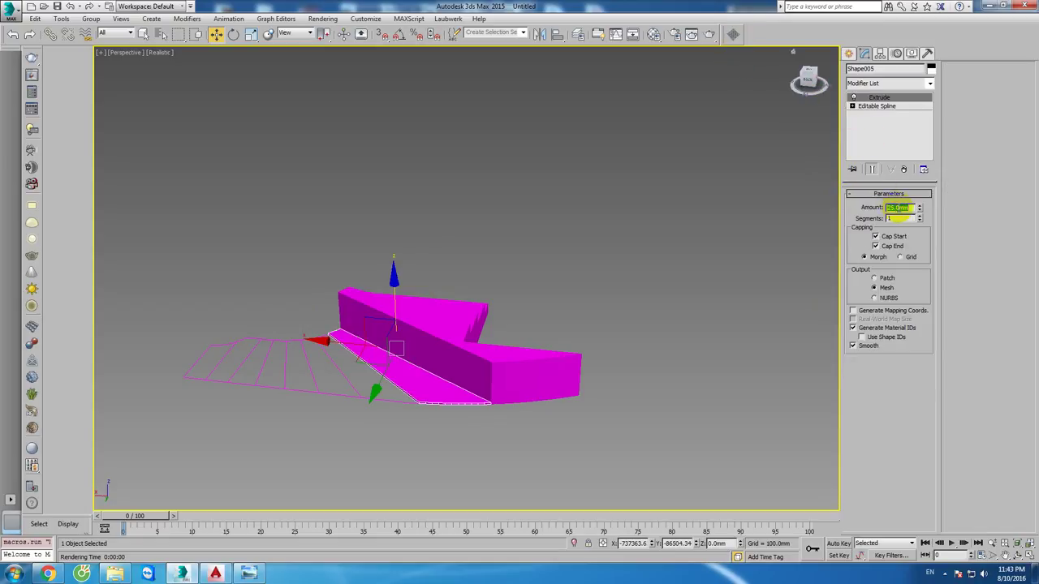
text(0)
key(Return)
click(385, 400)
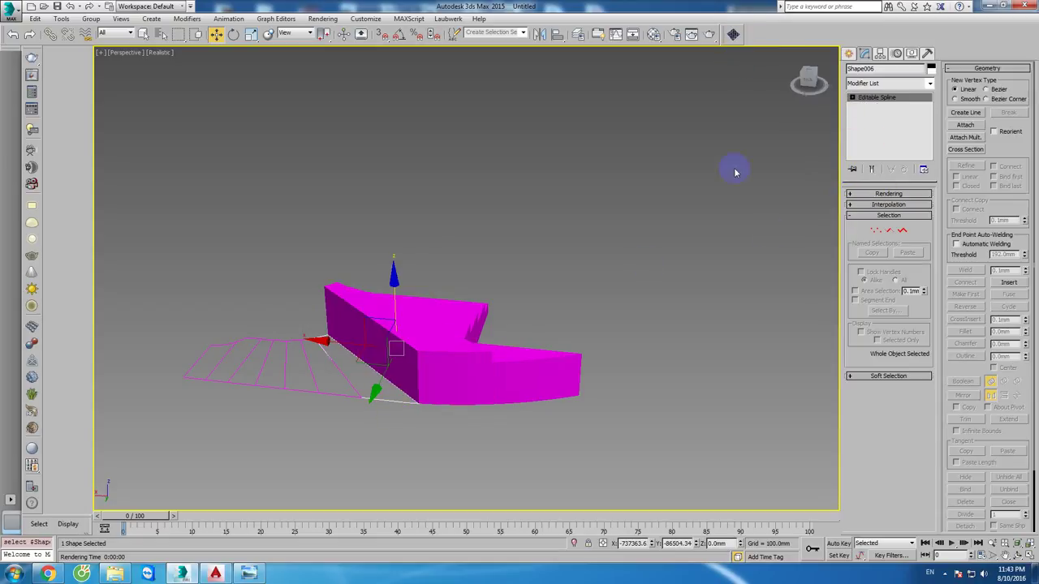
click(731, 34)
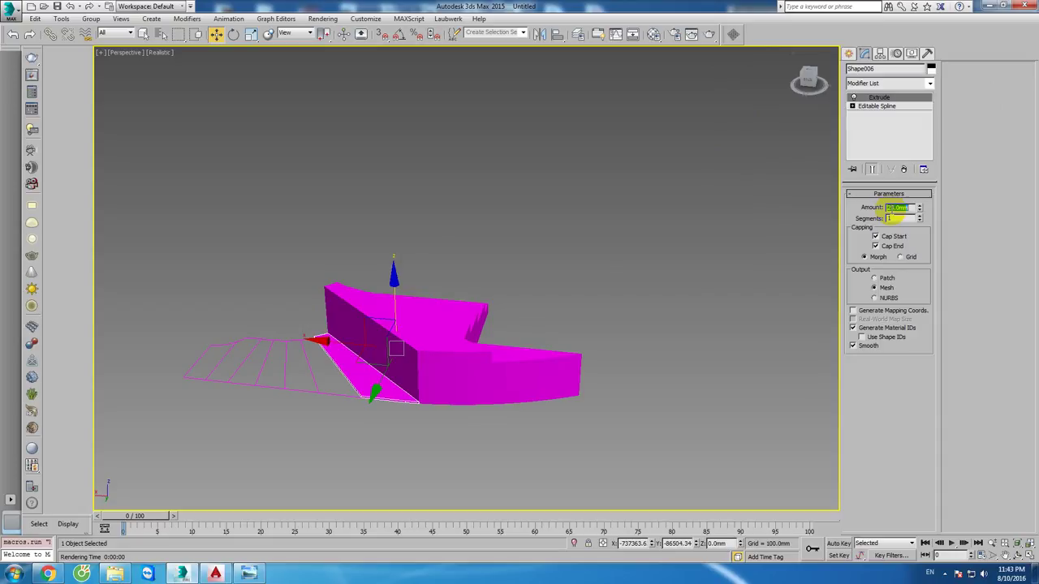
text(00)
key(Return)
click(394, 357)
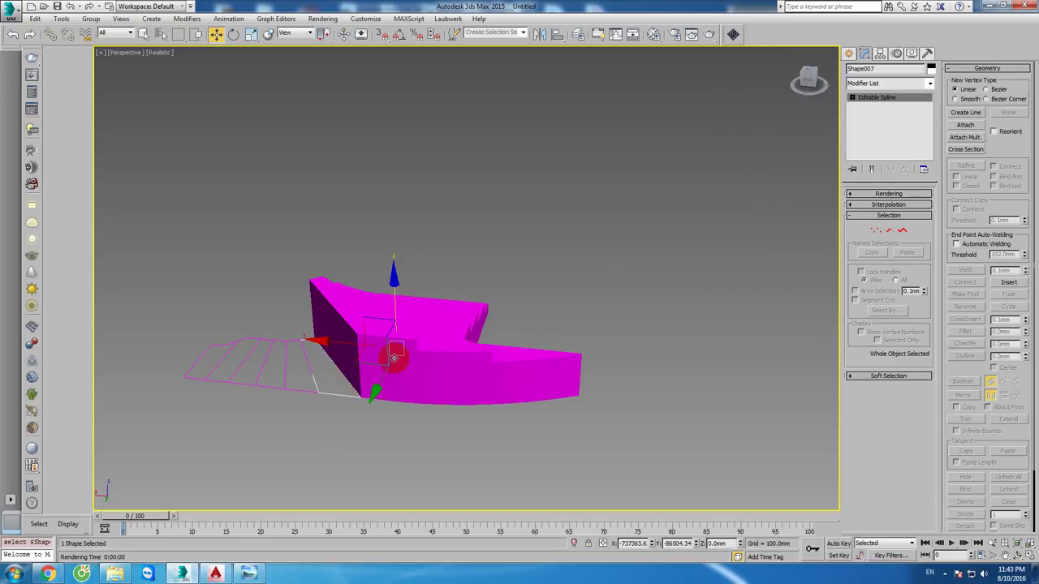
click(733, 34)
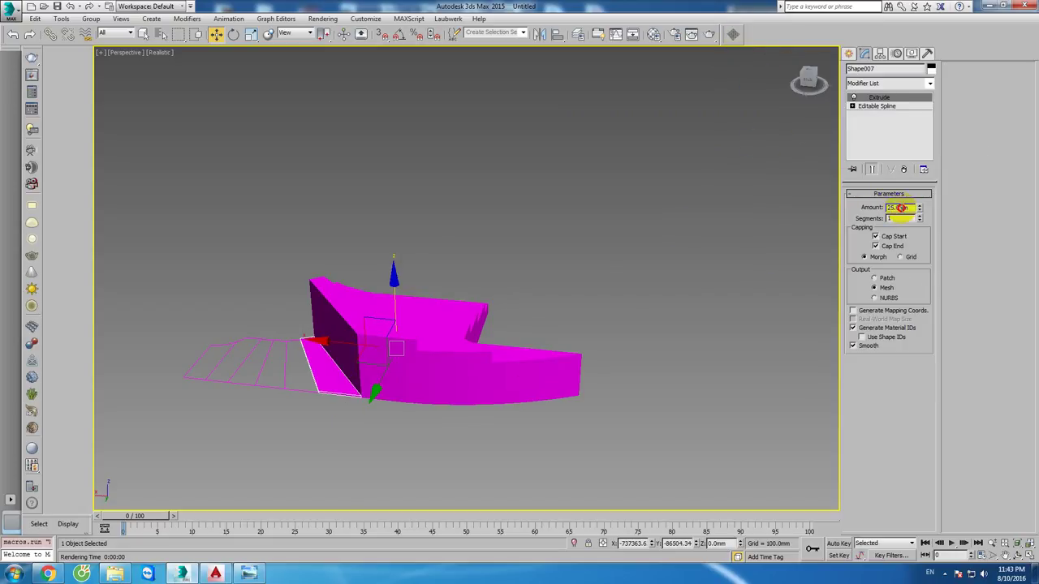
text(05)
key(Return)
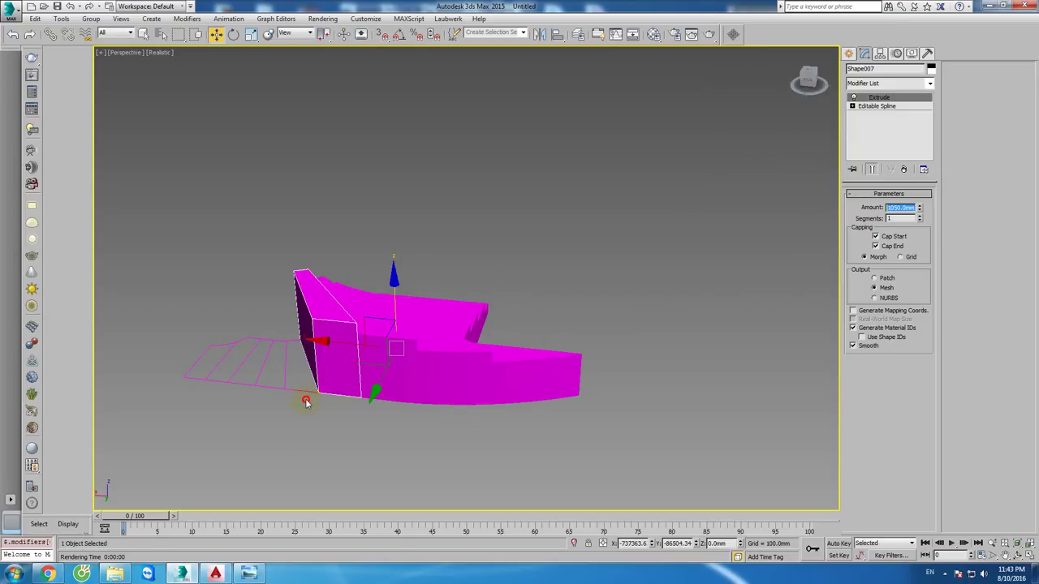
Step: Extrude Shape008, Shape009 and Shape010 to 1200, 1350 and 1500 mm
click(306, 401)
click(733, 34)
text(1200)
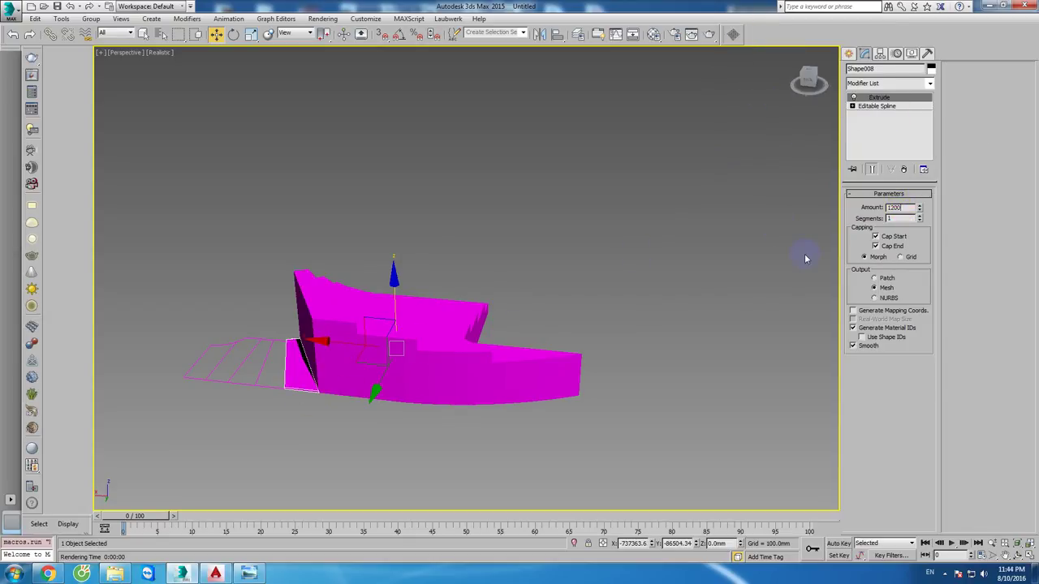
key(Return)
middle_drag(311, 375, 532, 382)
click(493, 383)
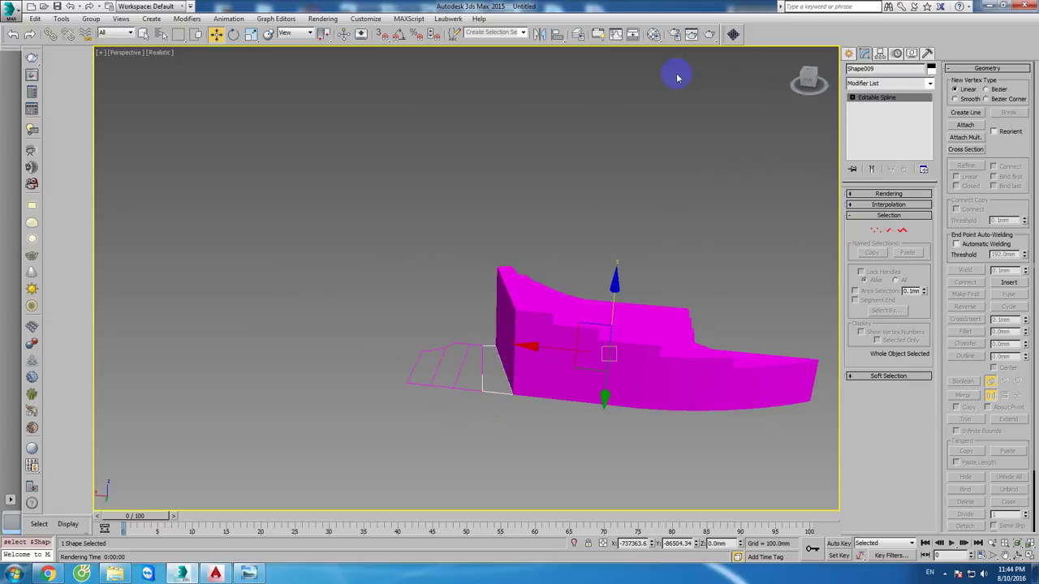
click(732, 34)
text(1350)
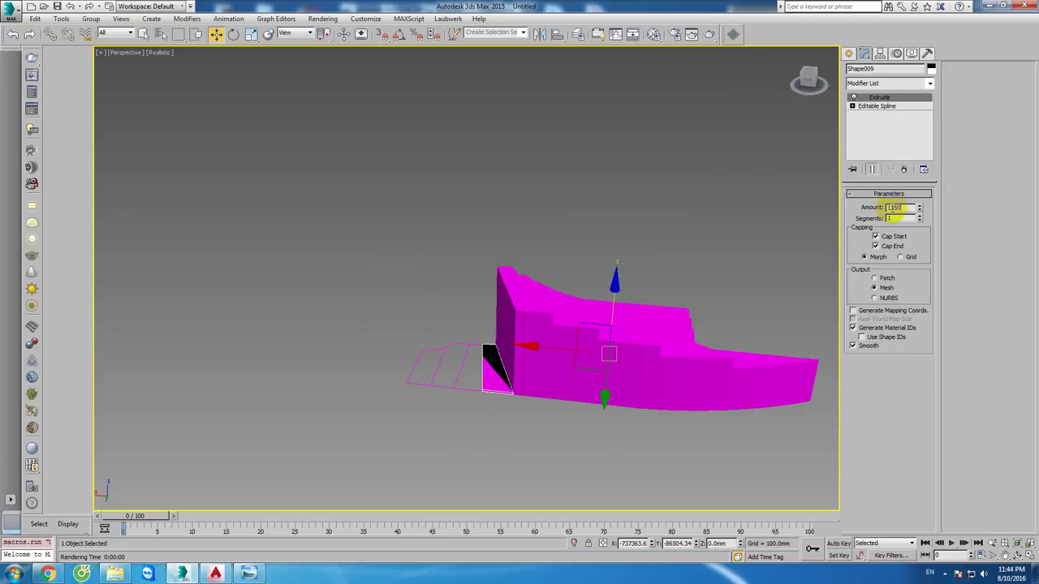
key(Return)
click(465, 392)
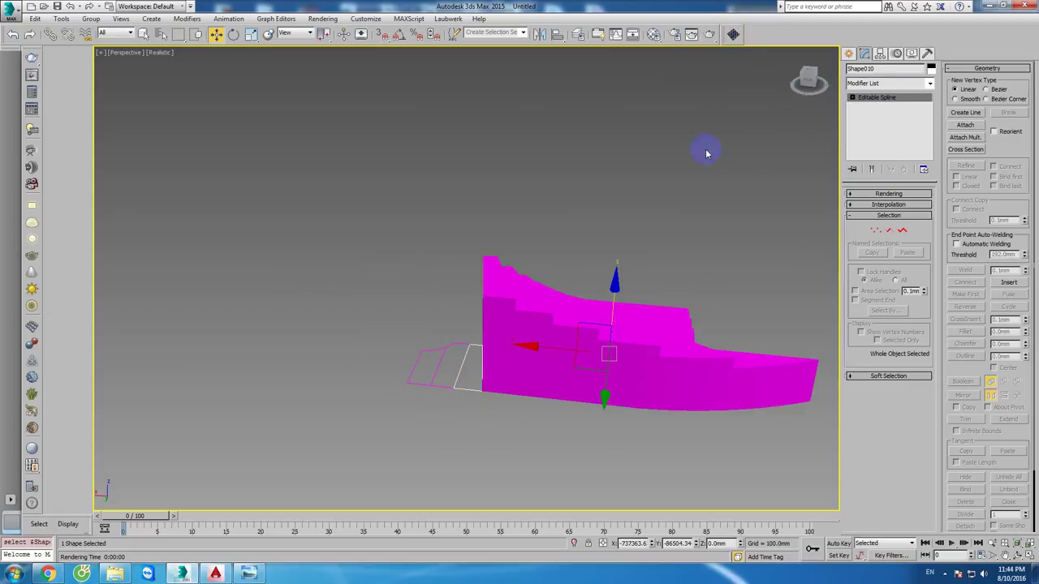
click(732, 35)
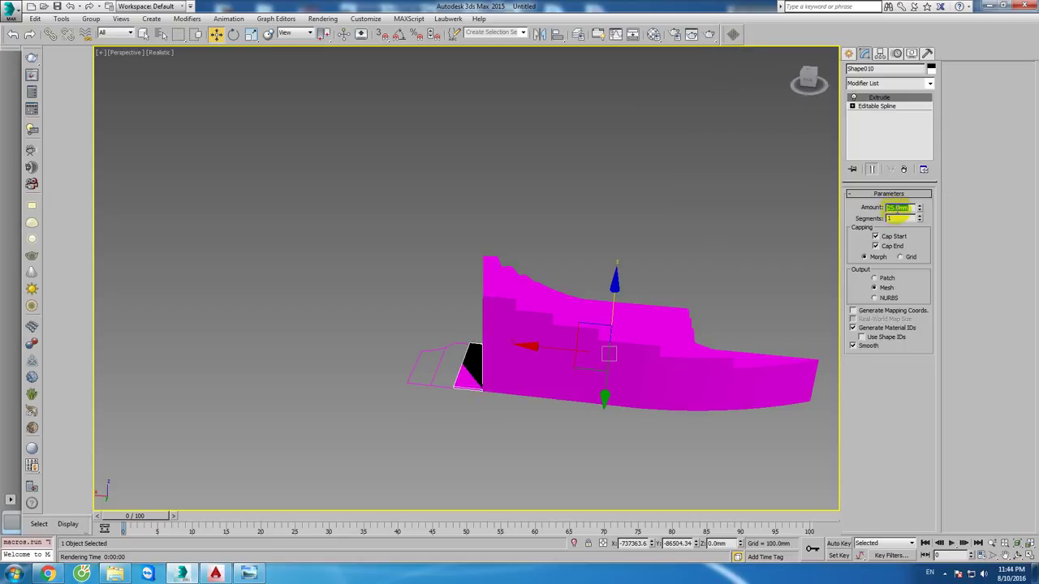
text(00)
key(Return)
Step: Replace the small end outline's 1650 mm extrusion with an 1800 mm one
click(456, 367)
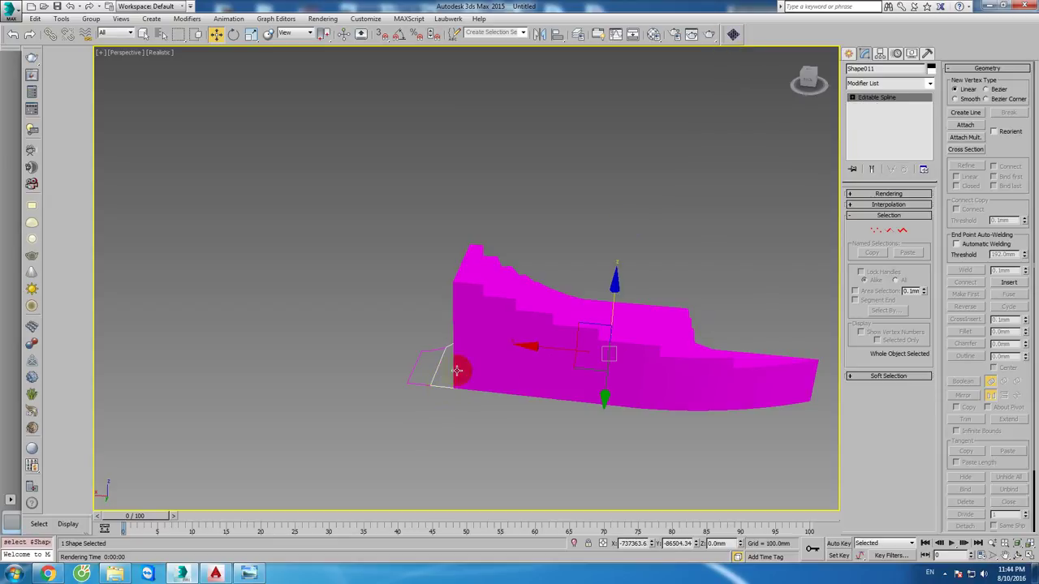
click(732, 34)
text(1650)
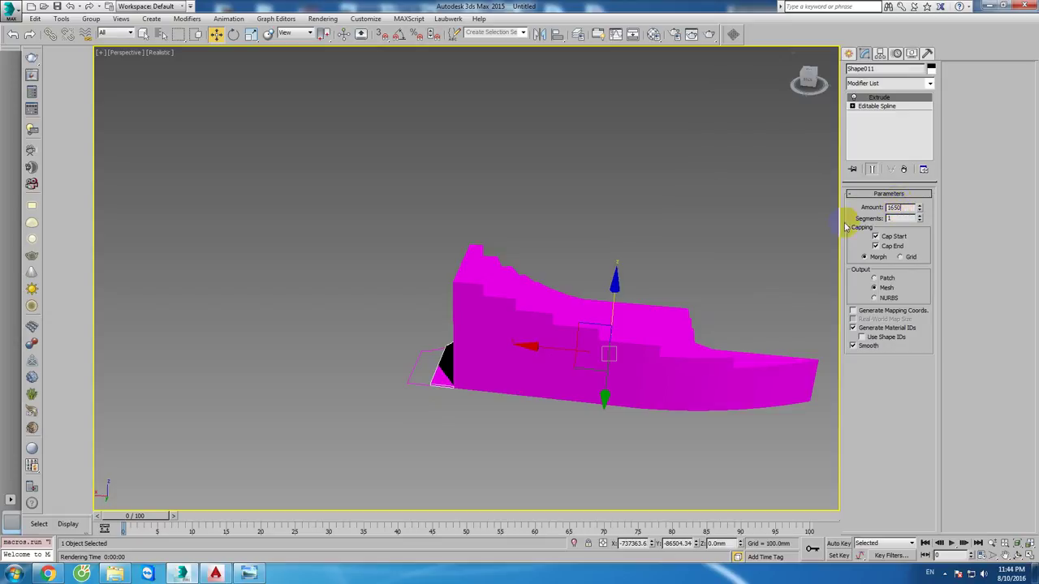
key(Return)
click(498, 352)
key(ctrl+z)
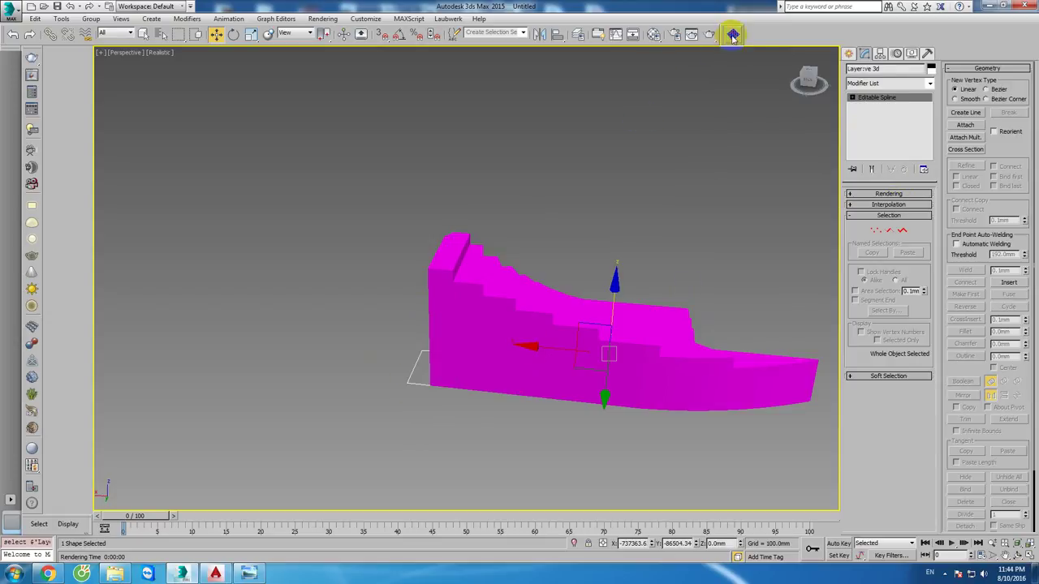
click(732, 34)
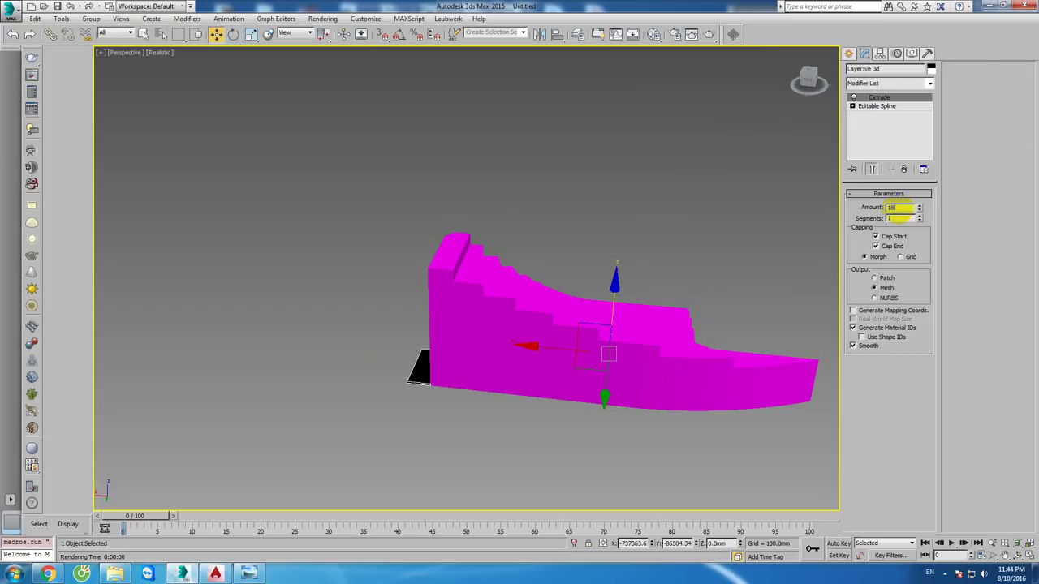
key(Return)
mouse_move(690, 255)
alt+middle_down()
mouse_move(415, 237)
mouse_move(622, 236)
mouse_move(557, 235)
mouse_move(567, 234)
mouse_move(519, 267)
alt+middle_up()
scroll(520, 264, down, 2)
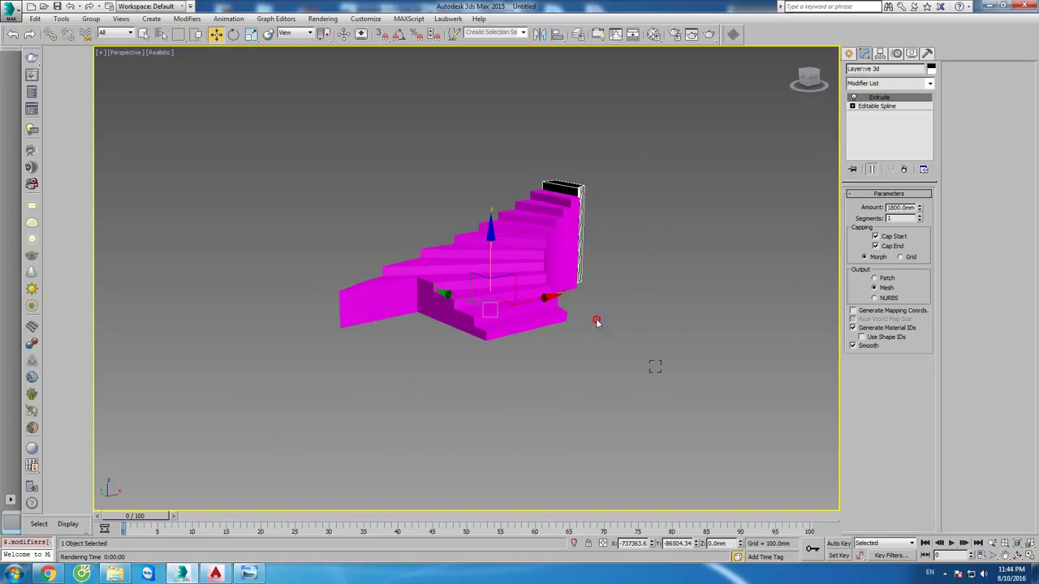
Step: Group all twelve stair pieces as Group001
drag(331, 161, 331, 162)
click(90, 19)
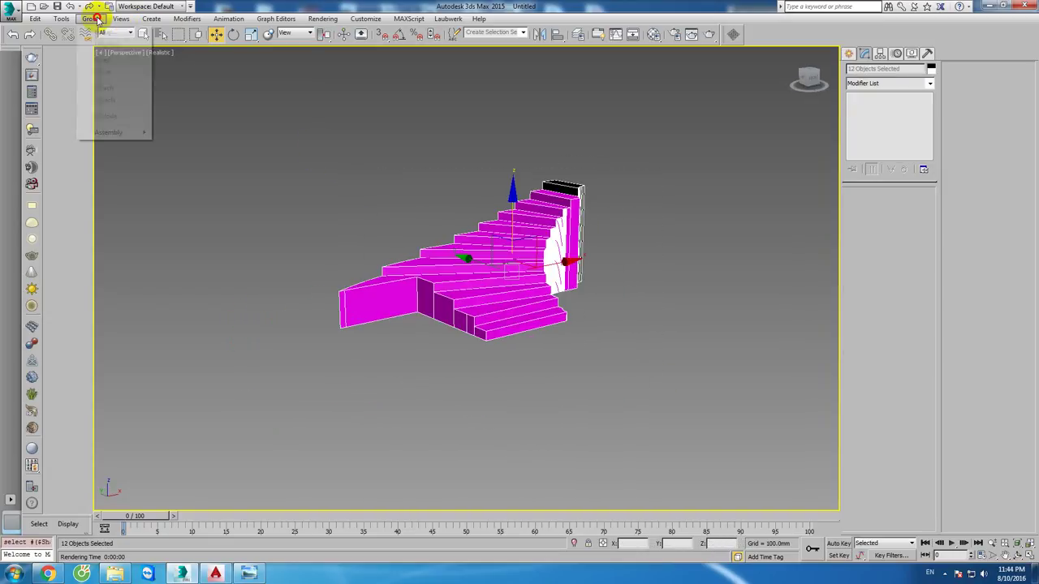
click(130, 33)
click(528, 302)
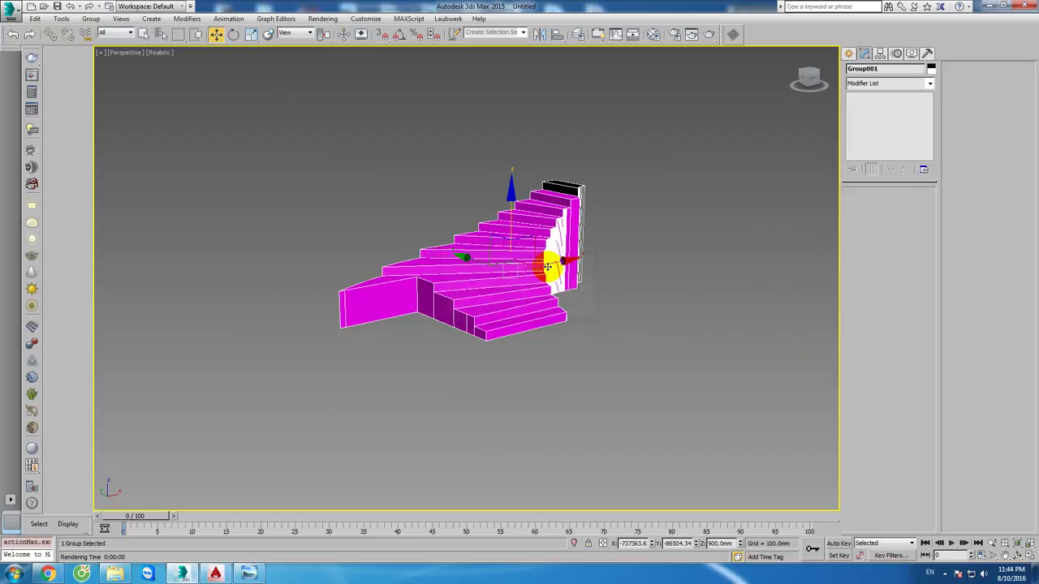
Step: Assign the 01 - Default grey material to the stair group
click(660, 42)
drag(520, 47, 859, 48)
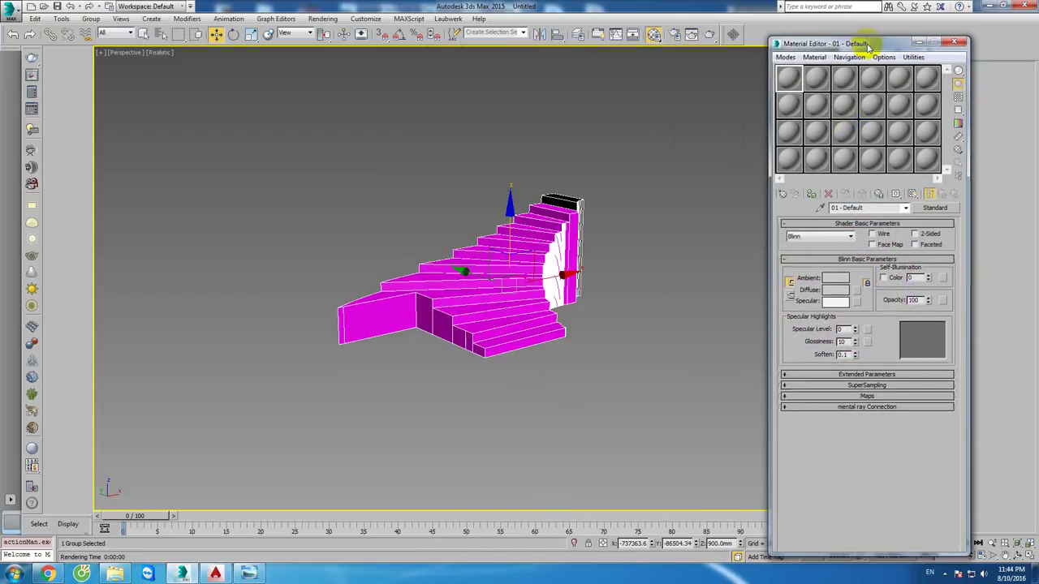
click(810, 194)
Step: Close the Material Editor and switch the viewport shading to Clay
click(956, 41)
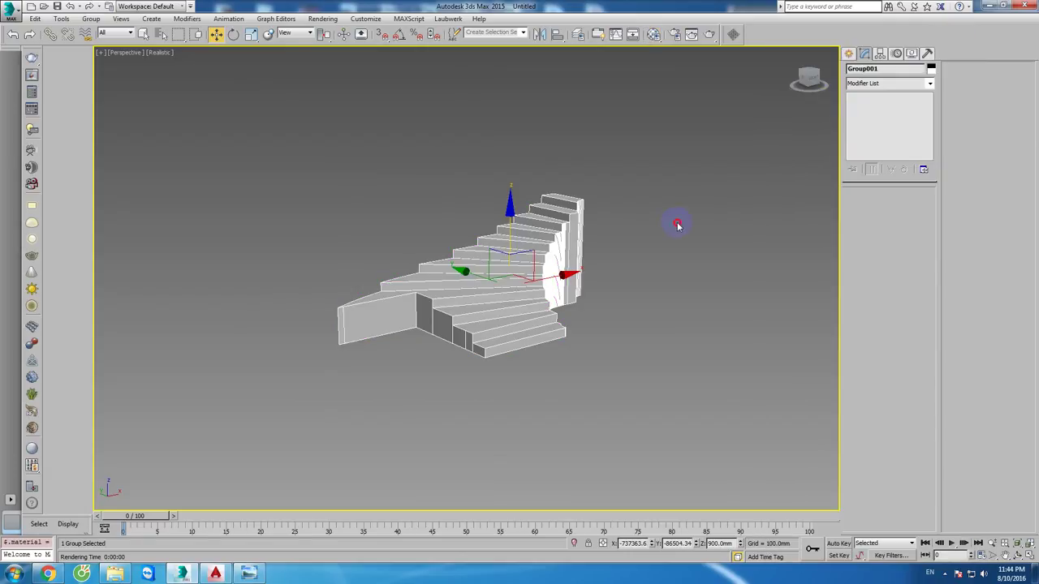
click(589, 218)
click(163, 54)
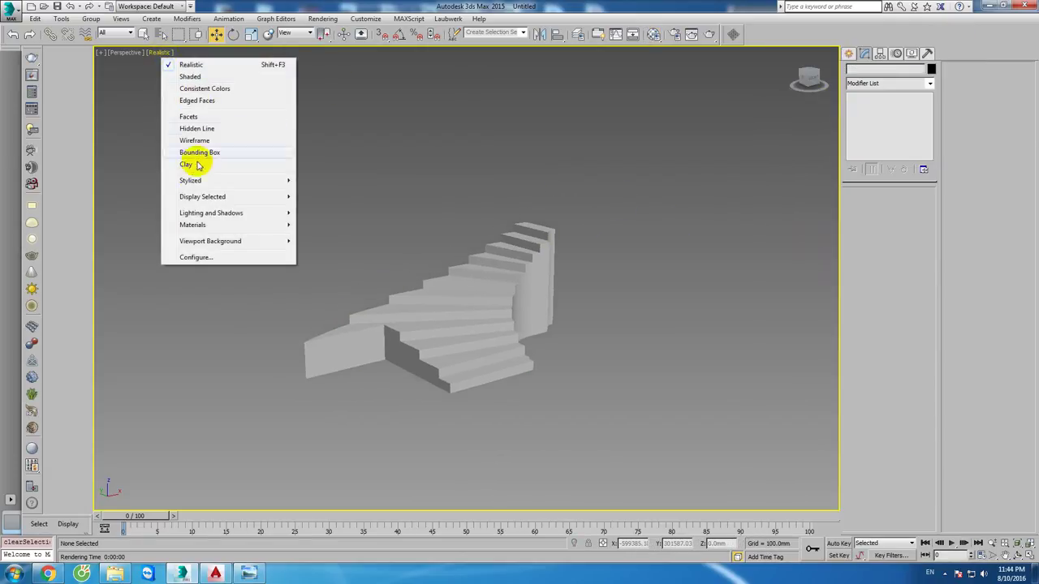
click(190, 163)
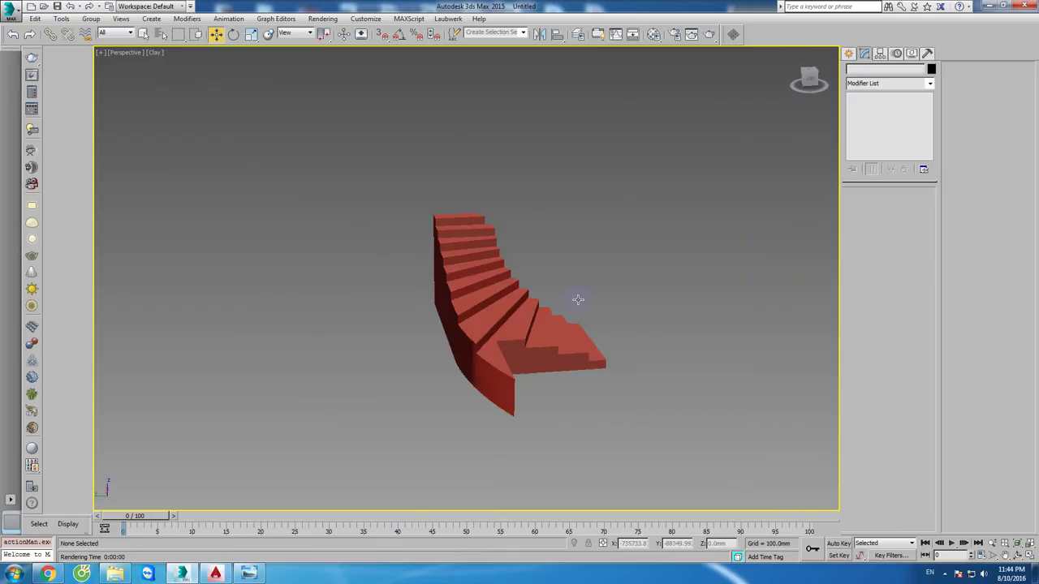
mouse_move(521, 296)
alt+middle_down()
mouse_move(471, 297)
mouse_move(502, 300)
alt+middle_up()
Step: Inspect the stair group from a new angle, then view the building render photo
click(440, 297)
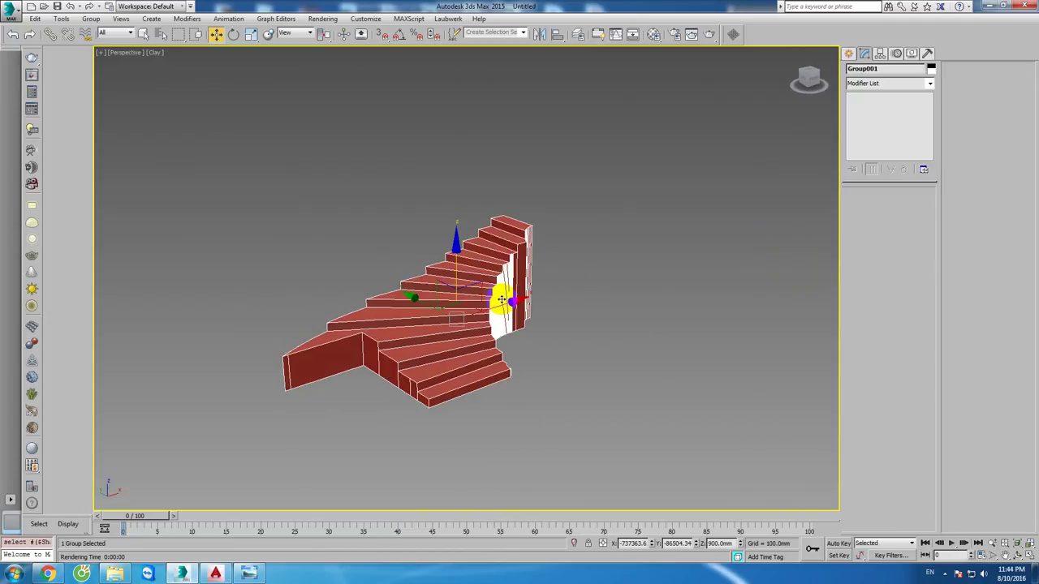
click(702, 293)
alt+middle_drag(465, 348, 477, 349)
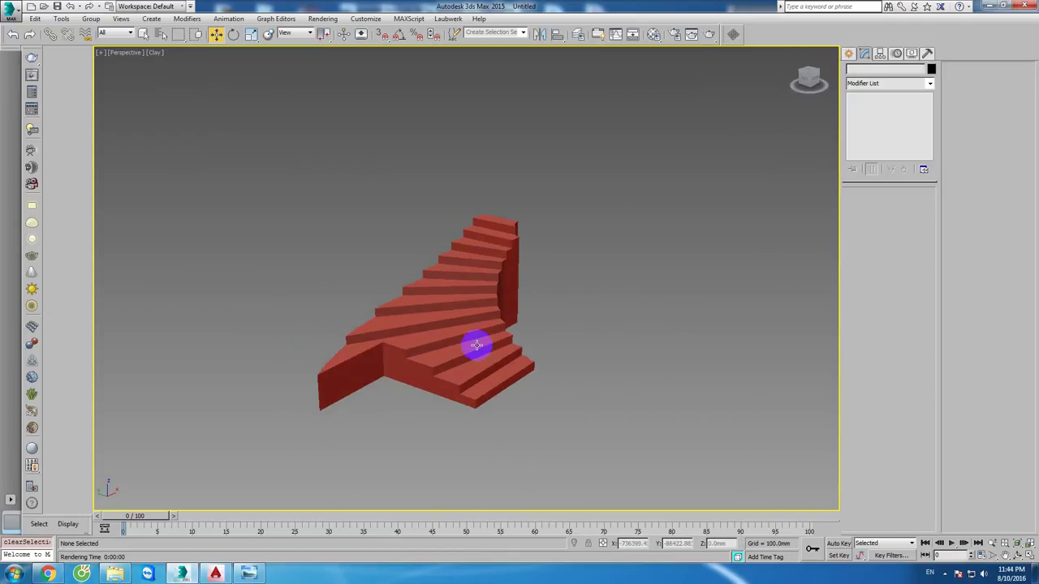
click(248, 574)
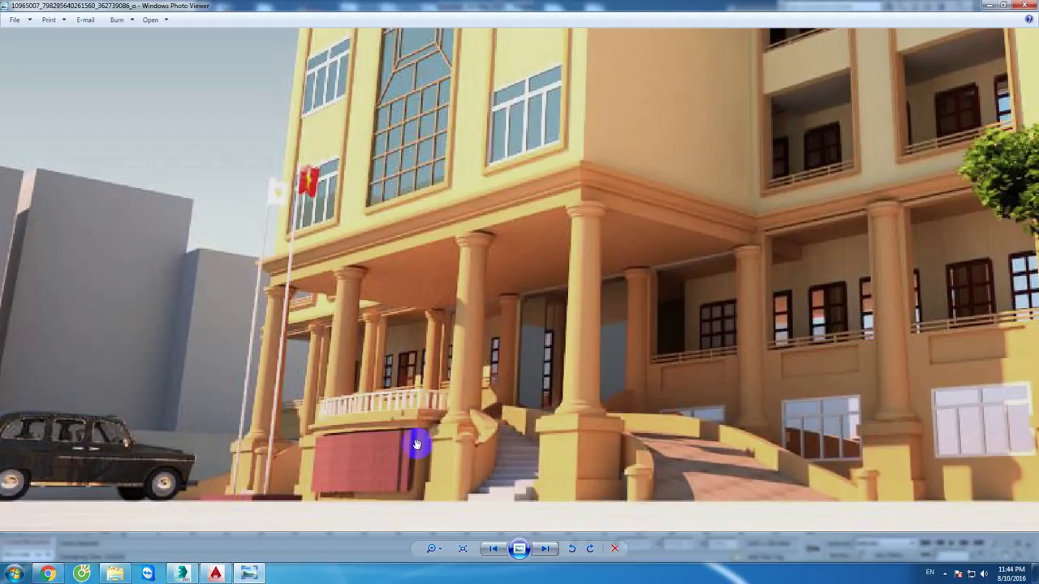
drag(604, 438, 591, 385)
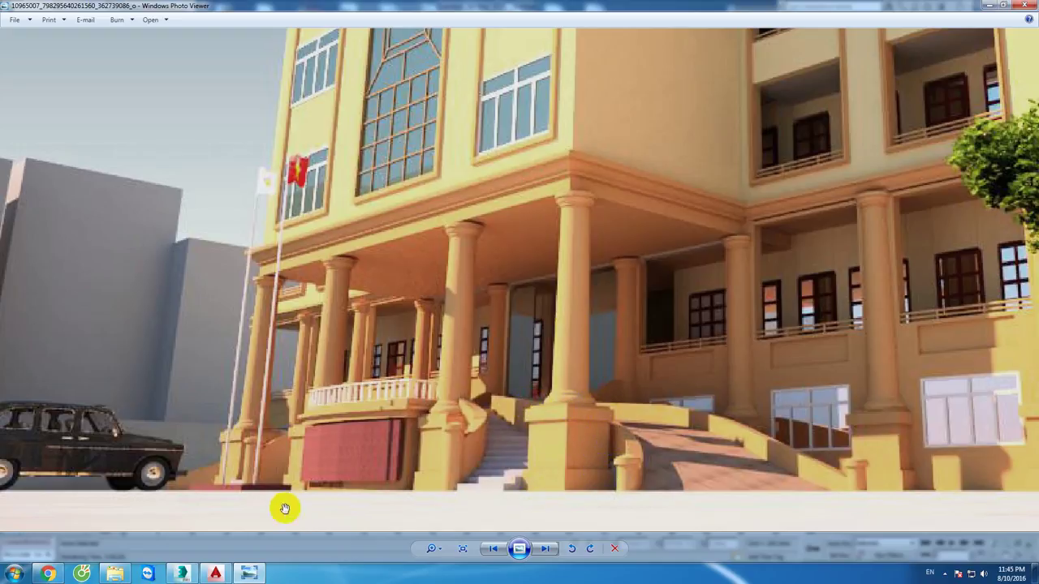
Step: In AutoCAD, turn all layers back on and zoom to the left column
click(215, 574)
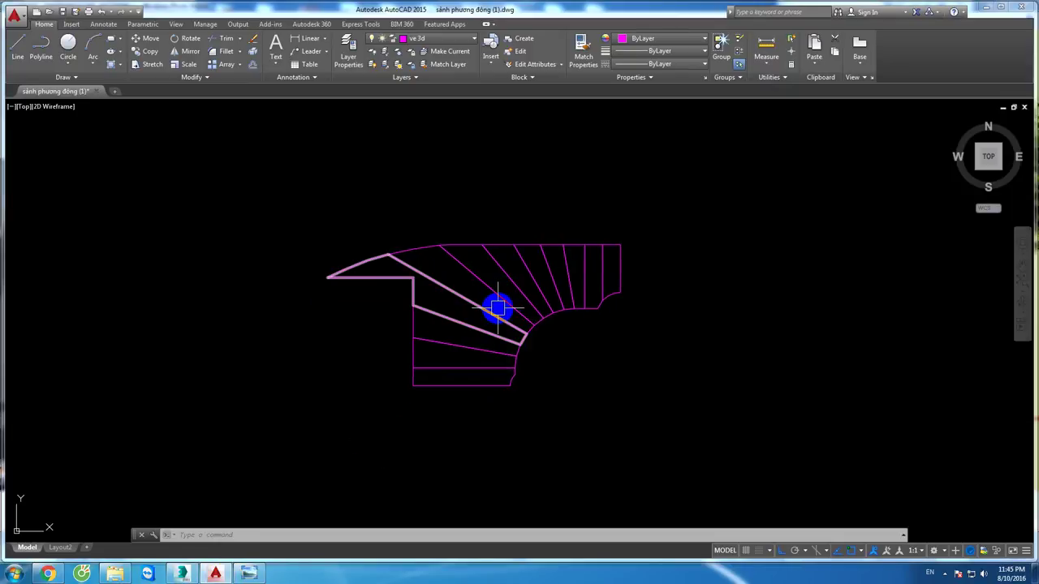
text(LAYON)
key(Return)
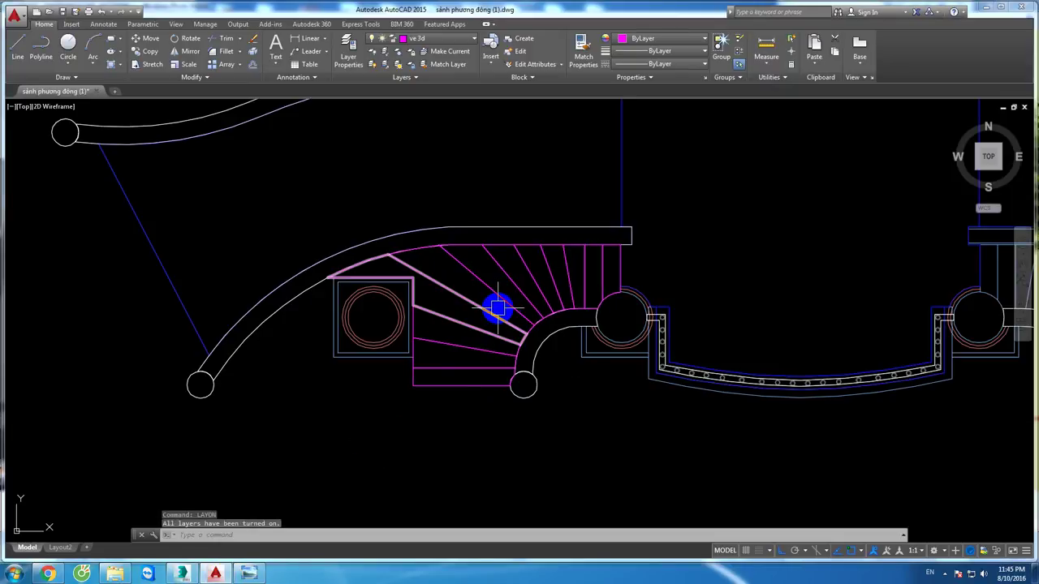
scroll(498, 308, down, 2)
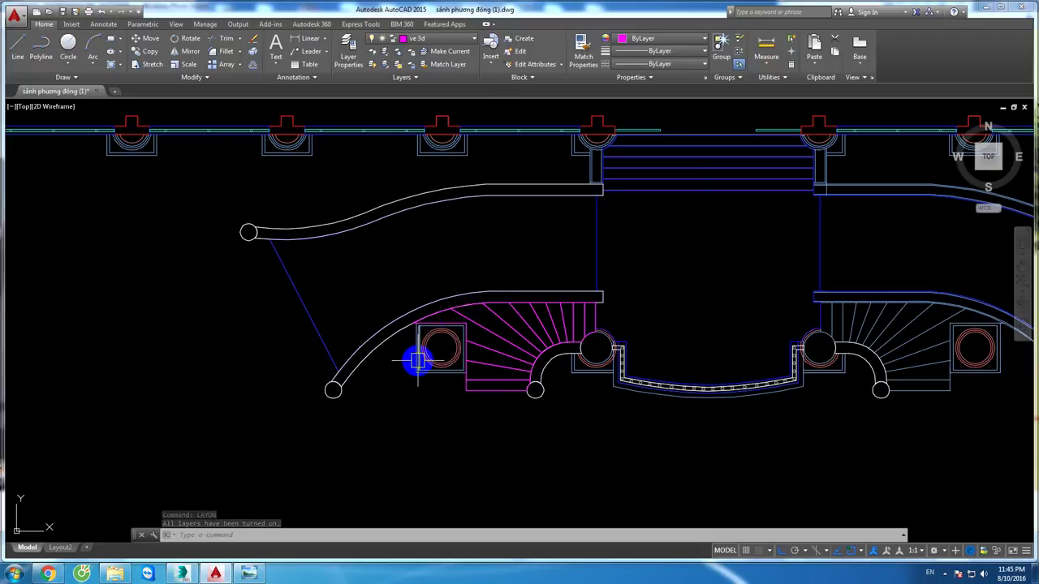
scroll(414, 360, up, 4)
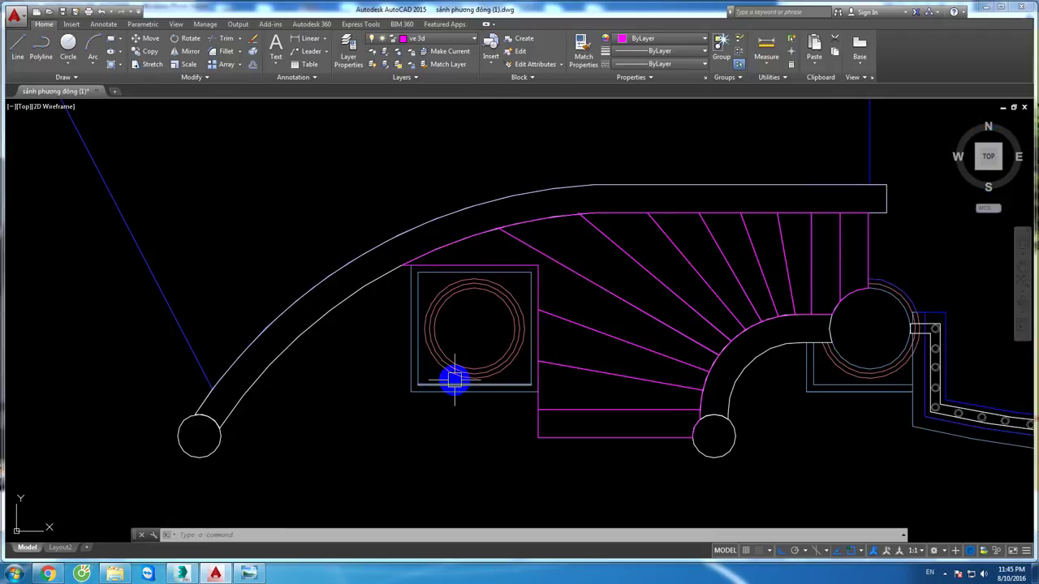
middle_drag(454, 379, 434, 393)
Step: Trace a closed boundary polyline inside the square around the column
key(Return)
key(Return)
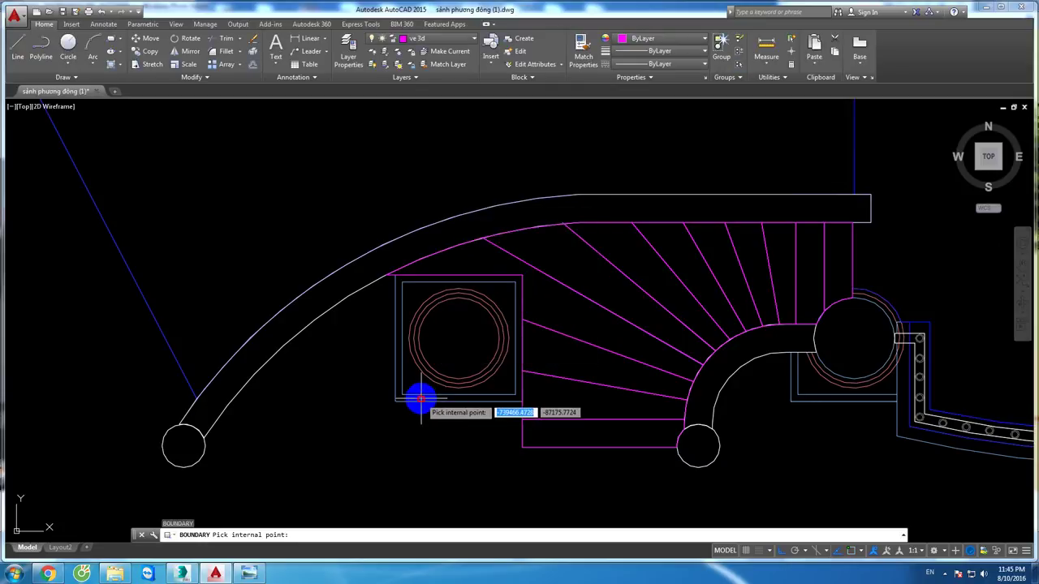
click(417, 395)
key(Return)
click(410, 404)
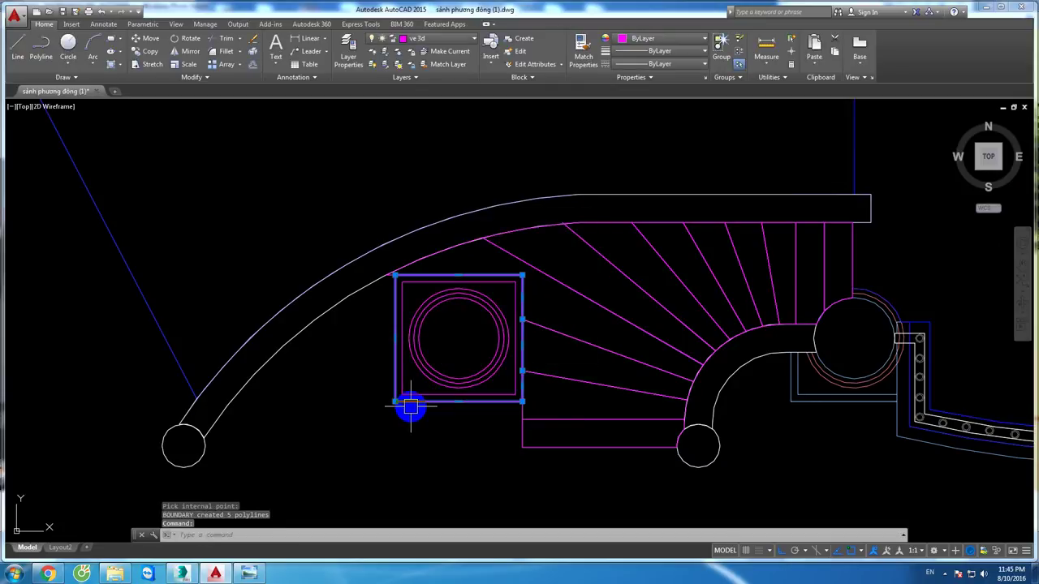
Step: WBLOCK the square outline to new block.dwg, overwriting the existing file
text(w)
key(Return)
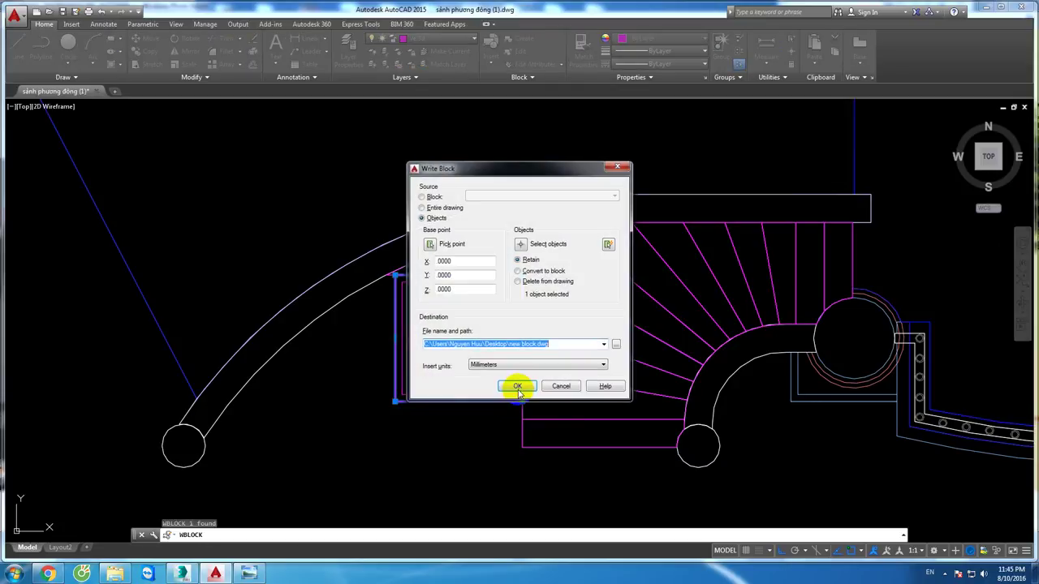
click(515, 387)
click(455, 262)
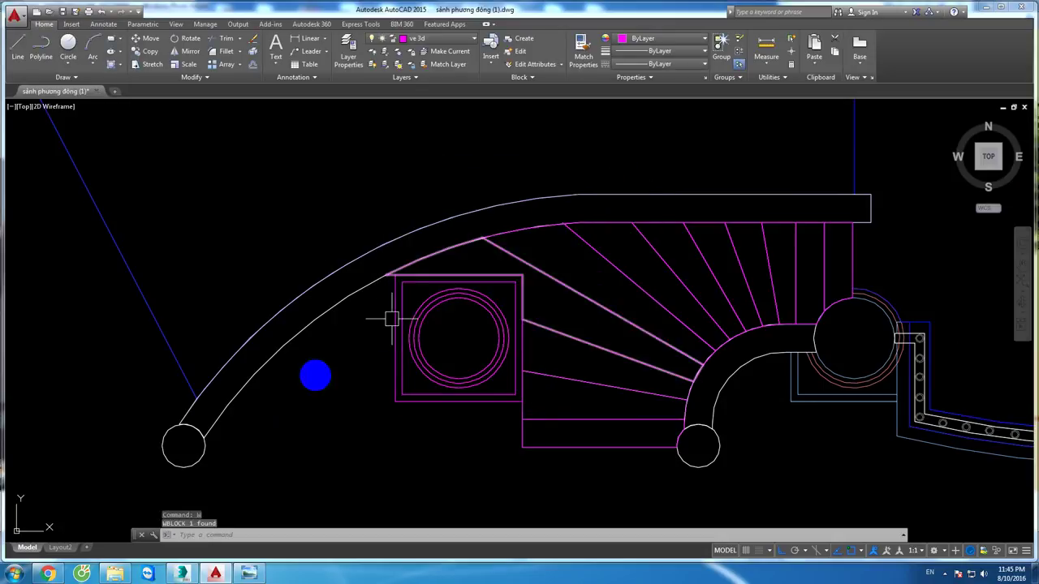
click(182, 573)
click(13, 10)
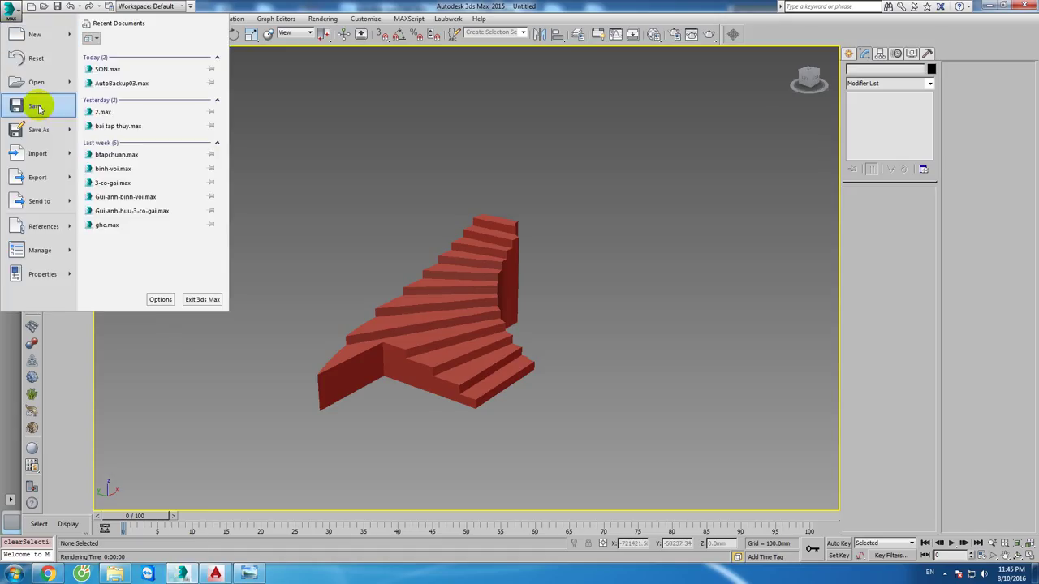
Step: Import new block.dwg beneath the stair, then return to AutoCAD zoomed out
click(37, 154)
double_click(326, 189)
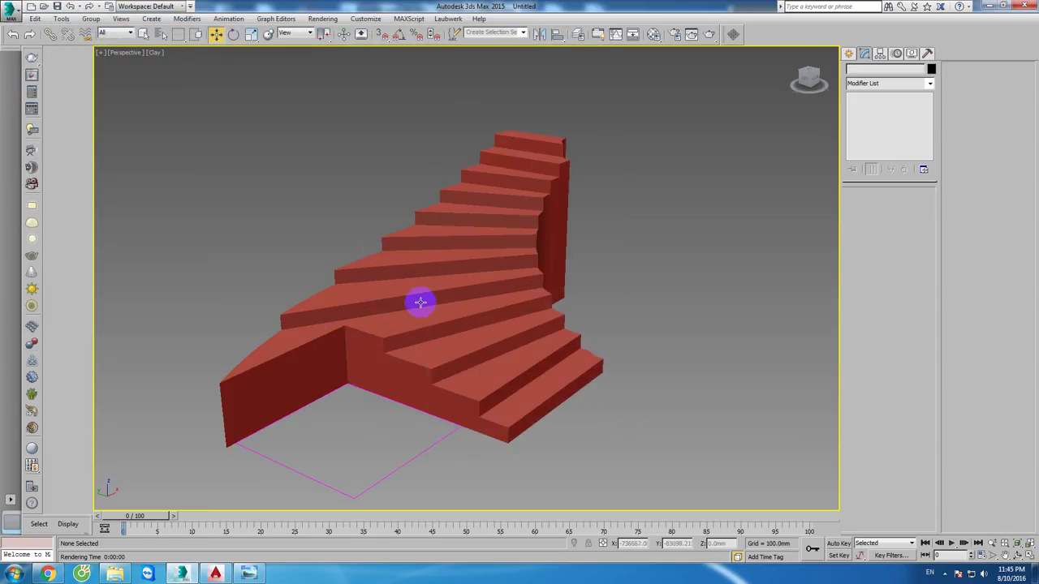
alt+middle_drag(395, 330, 431, 411)
scroll(431, 410, up, 3)
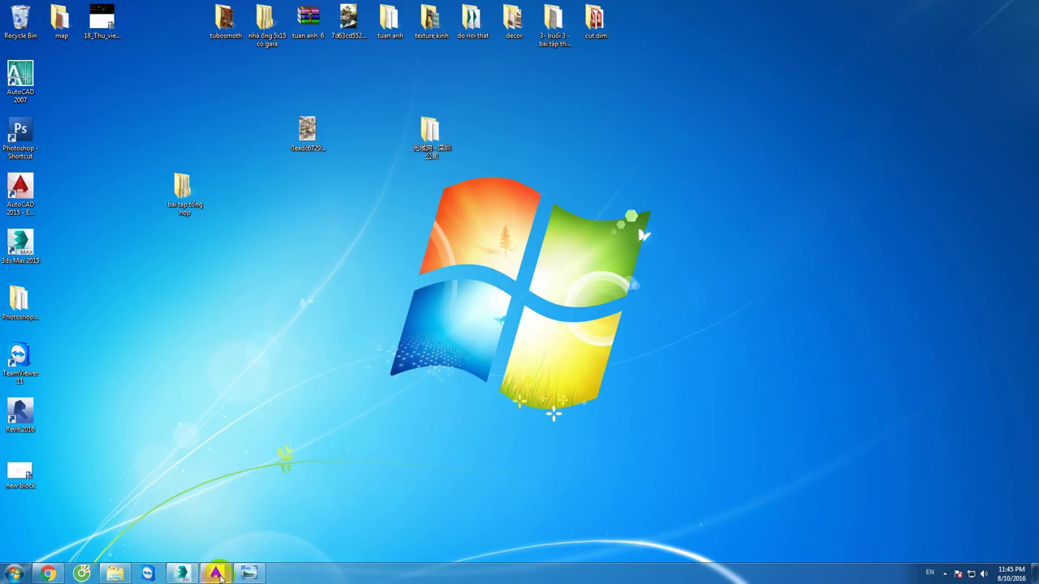
click(216, 574)
scroll(545, 410, down, 5)
Step: Add a vertical 430 linear dimension for the pedestal base height at column 4
scroll(563, 309, down, 3)
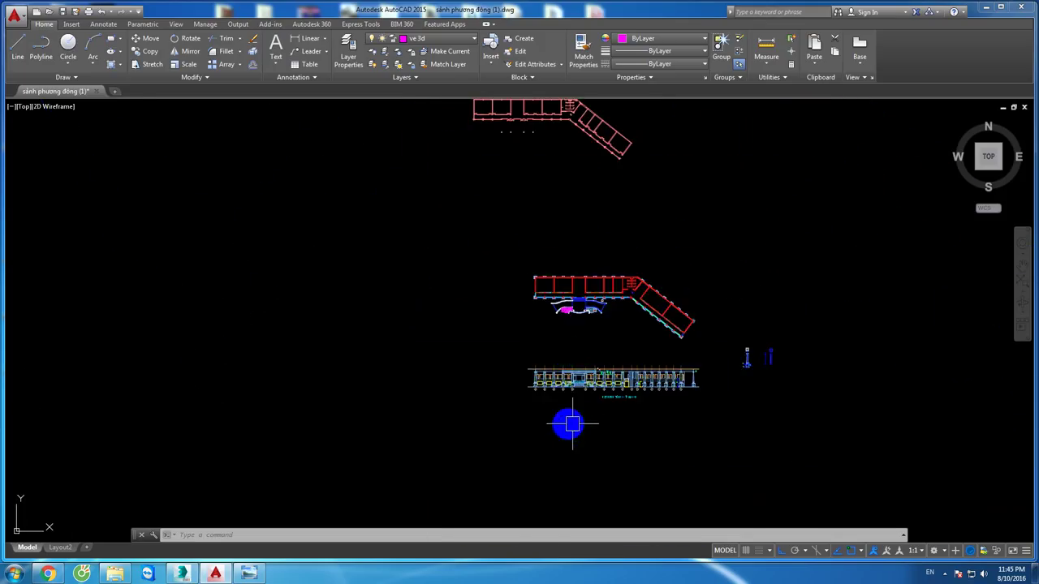
scroll(560, 373, up, 5)
scroll(549, 294, up, 5)
middle_drag(473, 382, 529, 371)
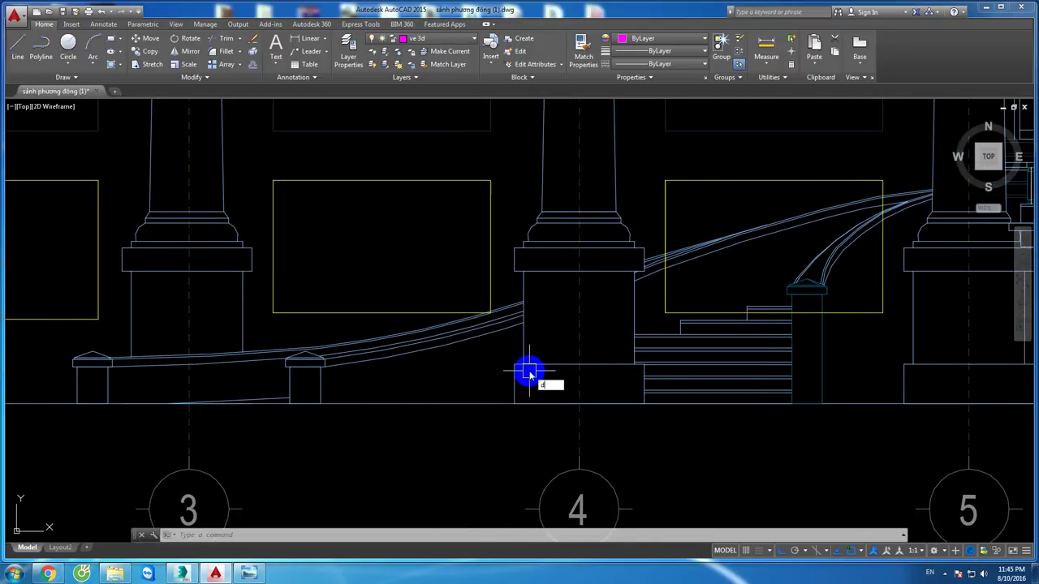
text(li)
key(Return)
click(578, 404)
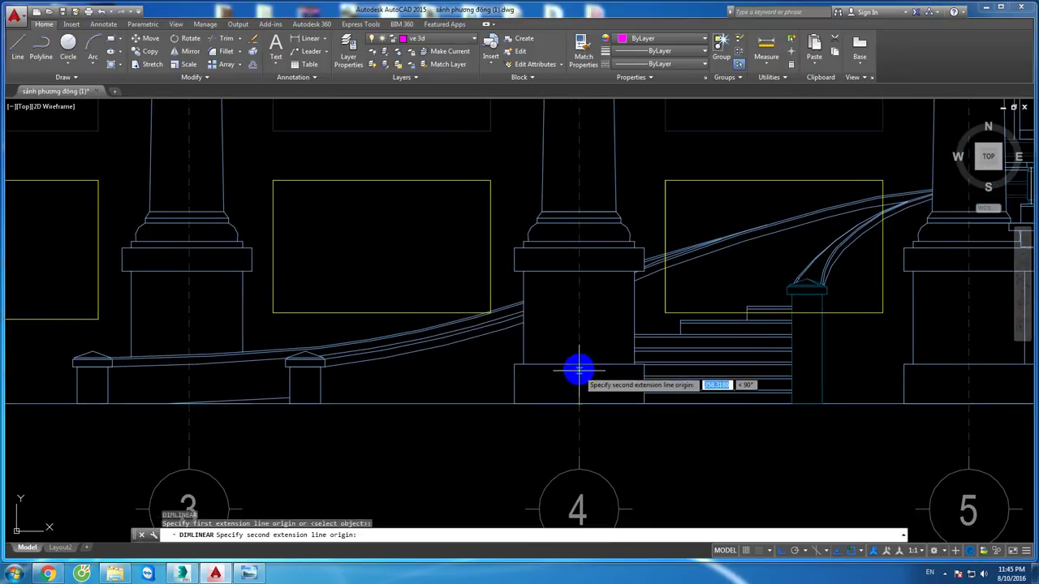
click(578, 369)
click(549, 380)
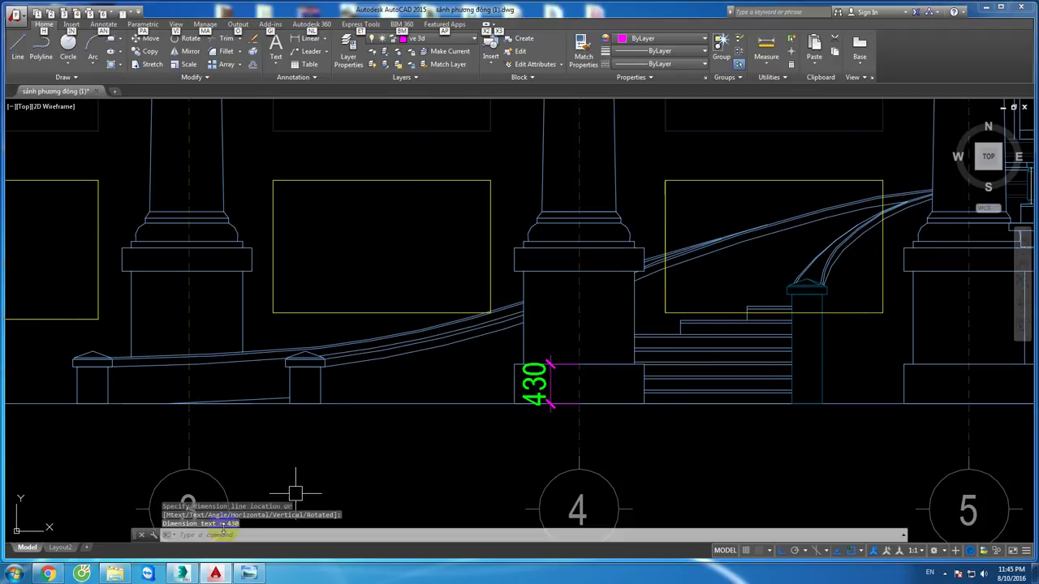
Step: Commit the pedestal's 430 mm extrusion in 3ds Max, then return to the AutoCAD drawing
click(181, 573)
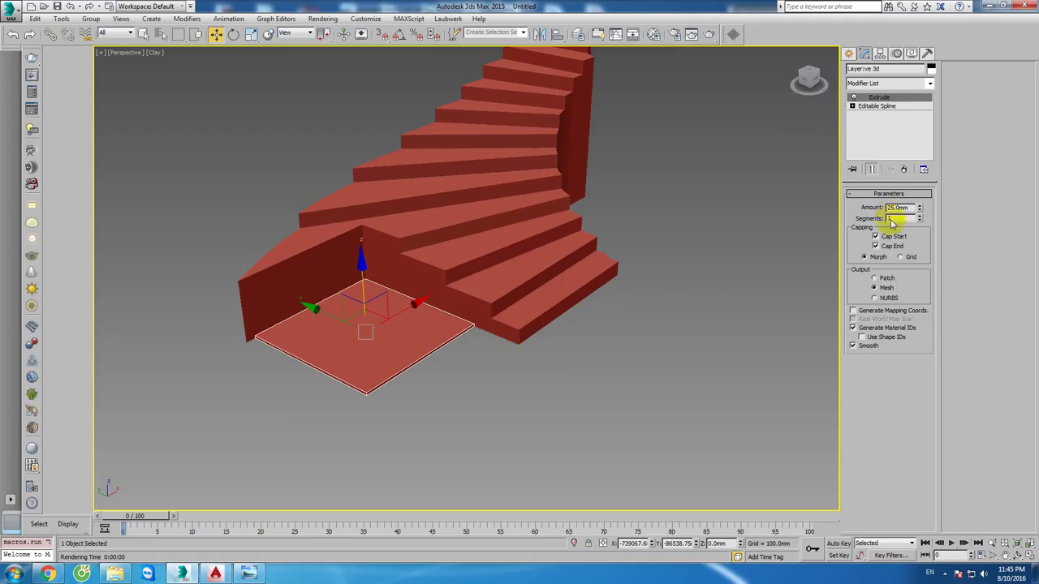
text(430)
key(Return)
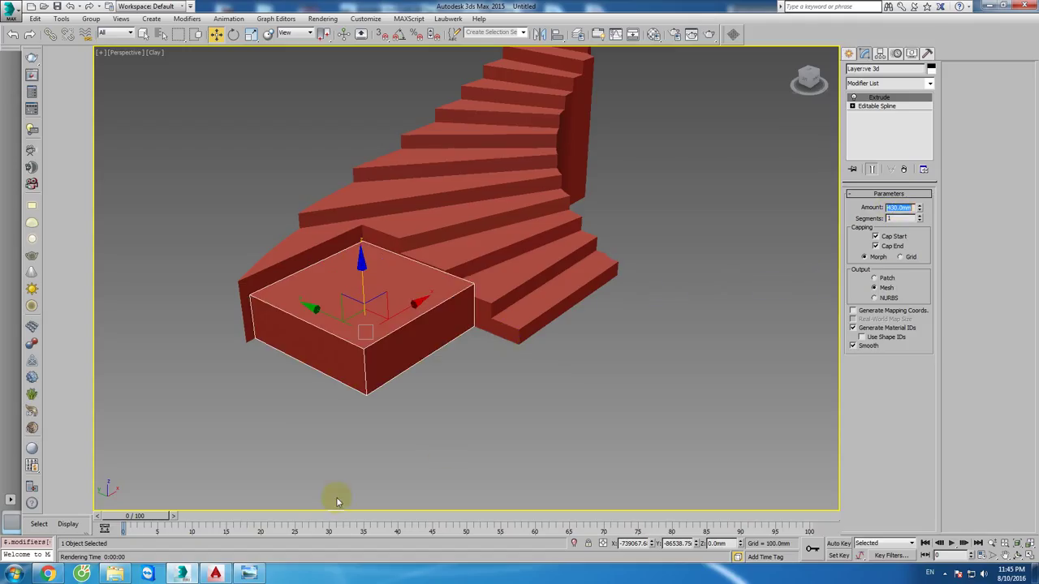
click(215, 574)
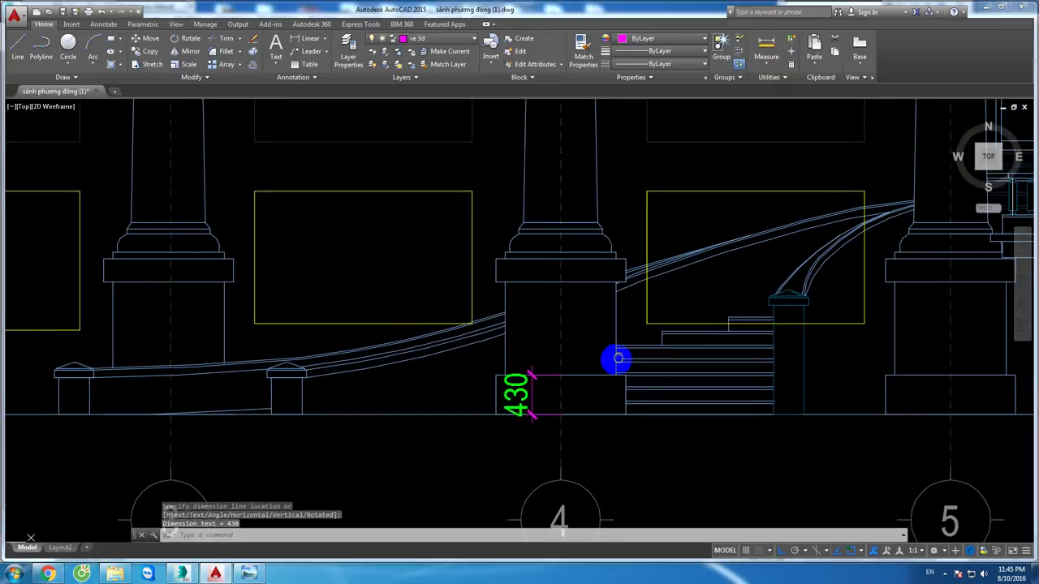
Step: Add a 999 linear dimension above the 430 dimension using DLI
text(dli)
key(Return)
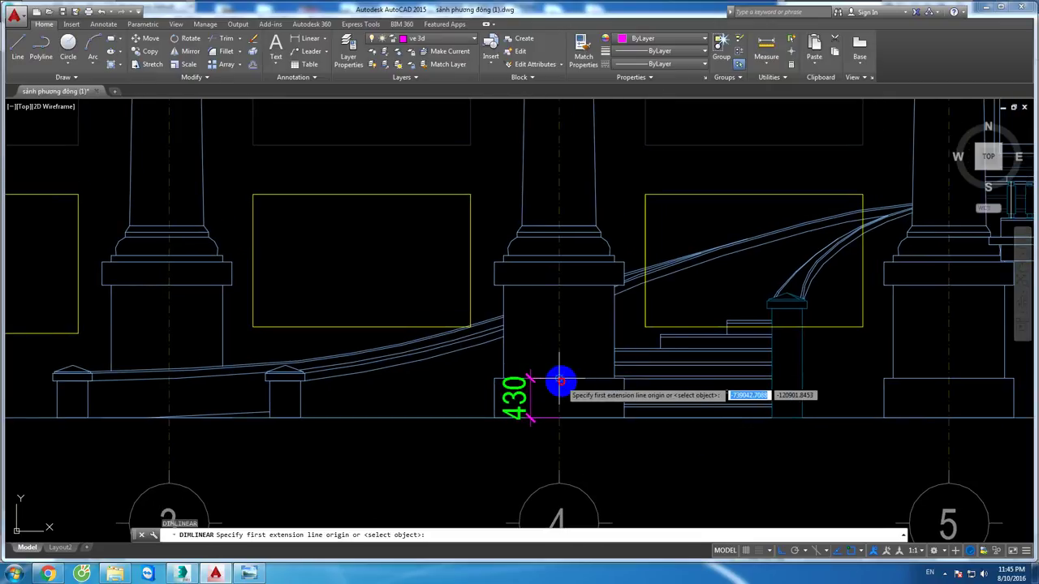
click(565, 378)
click(560, 285)
click(599, 276)
Step: Export the column's inner square plan outline with WBLOCK, replacing the existing block file
scroll(627, 211, down, 5)
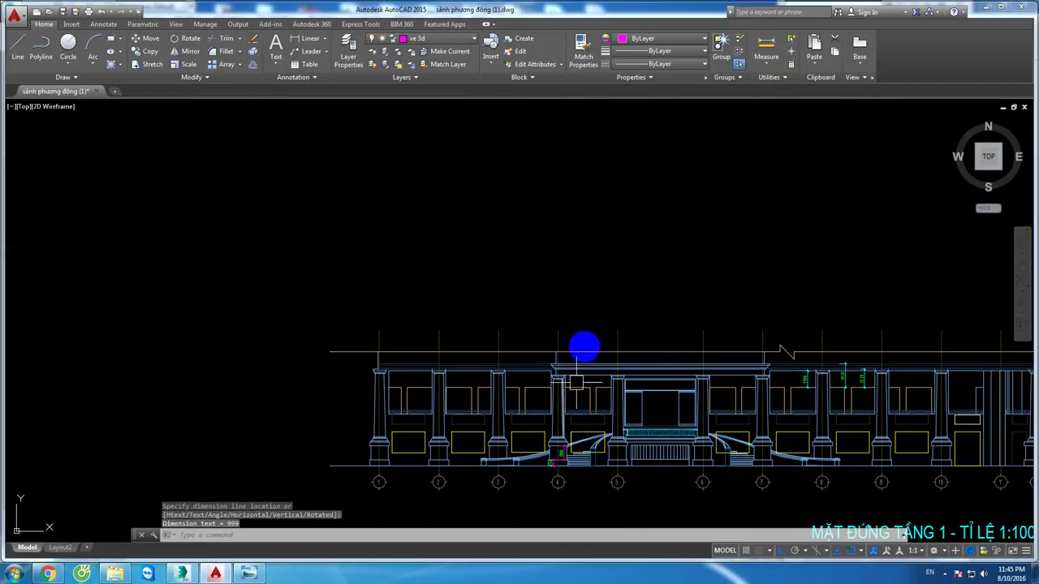
mouse_move(584, 348)
middle_down()
mouse_move(549, 413)
mouse_move(746, 348)
middle_up()
scroll(549, 413, up, 4)
scroll(536, 424, up, 2)
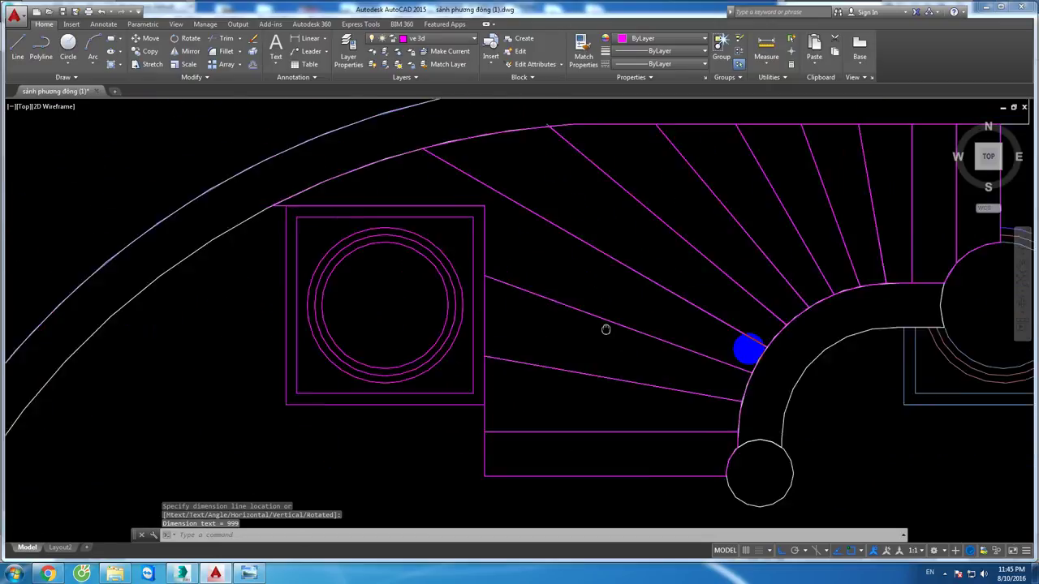
click(494, 413)
middle_drag(494, 413, 601, 417)
text(w)
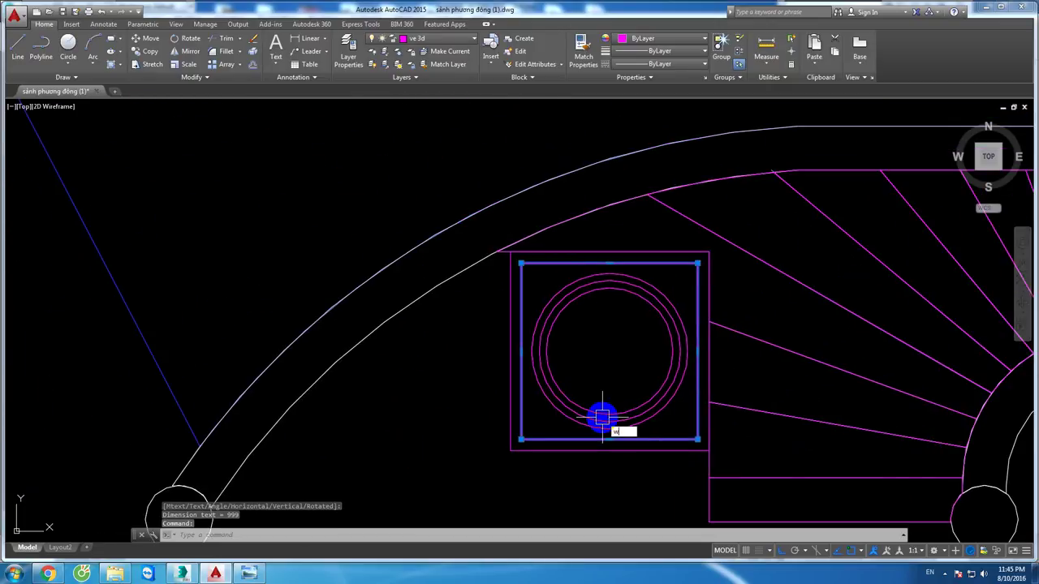
key(Return)
click(527, 384)
click(511, 254)
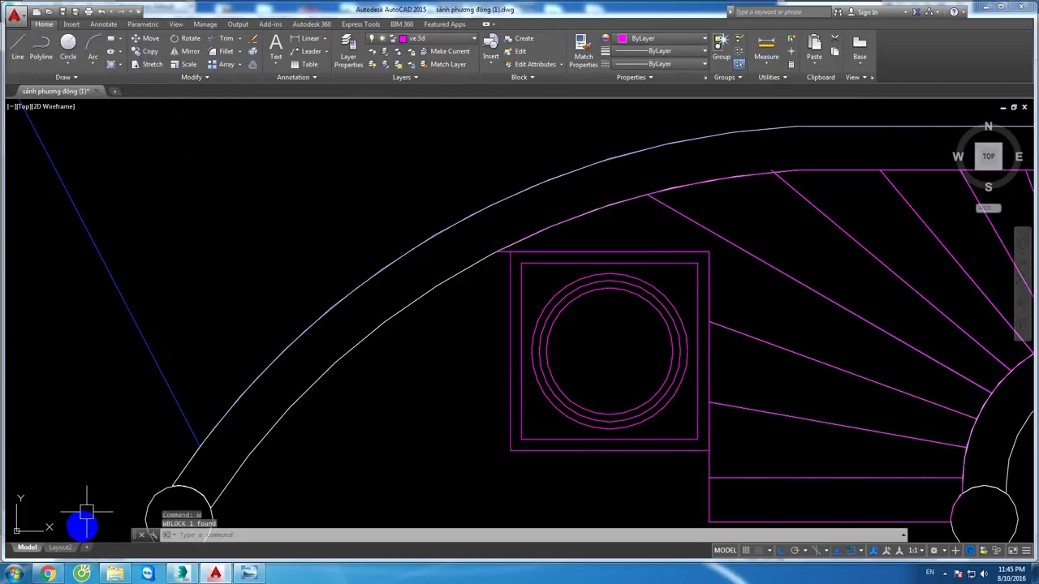
click(47, 574)
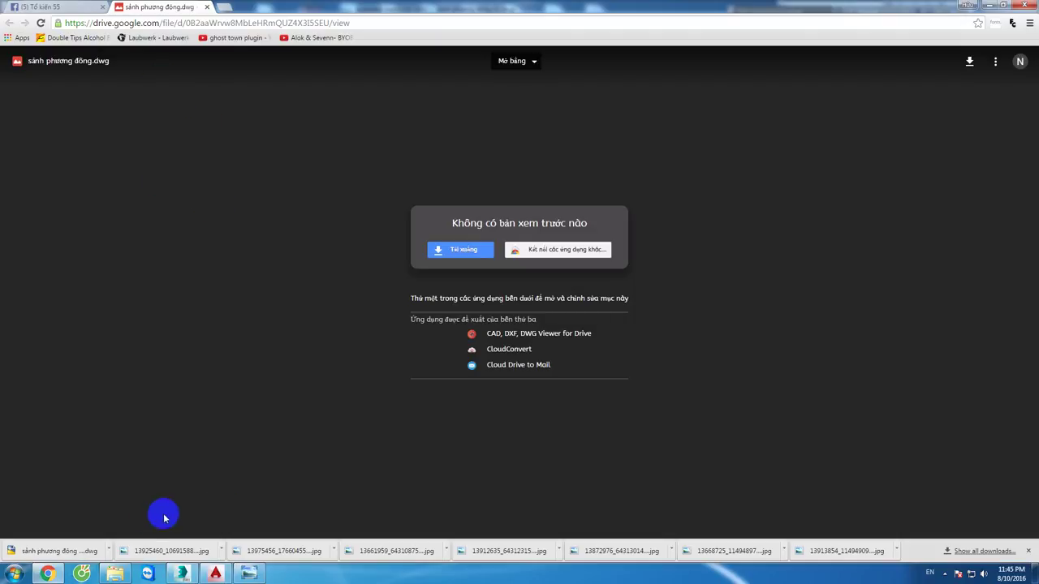
Step: Import 'new block.dwg' into the 3ds Max scene with the default DWG import options
click(181, 574)
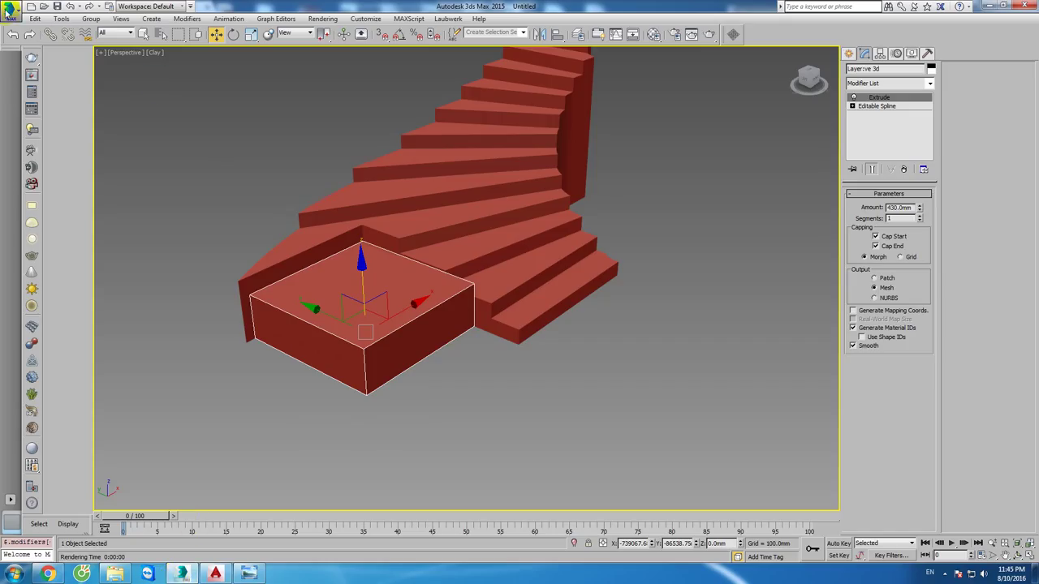
click(12, 14)
click(29, 157)
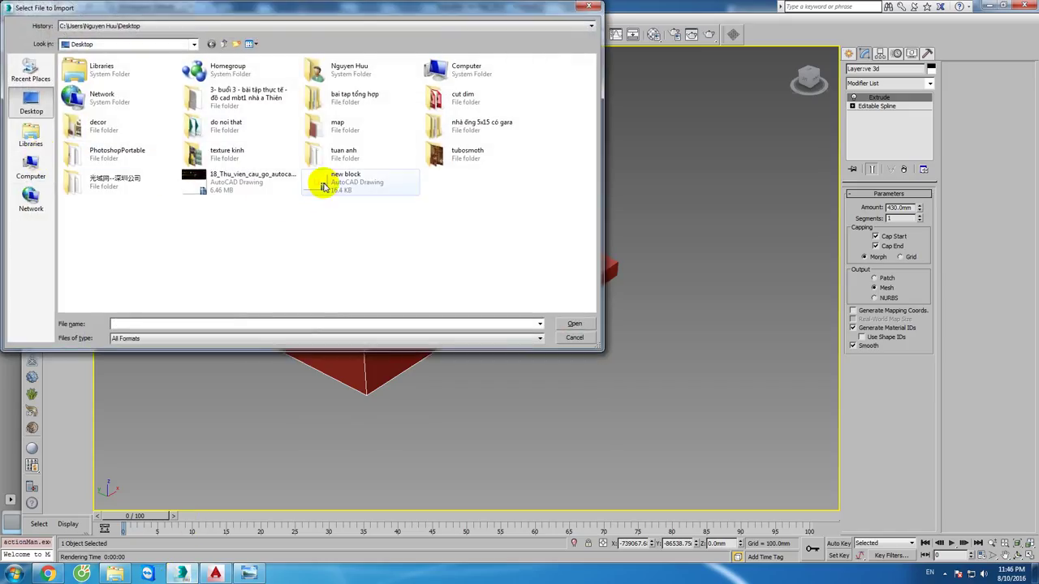
double_click(324, 185)
click(541, 436)
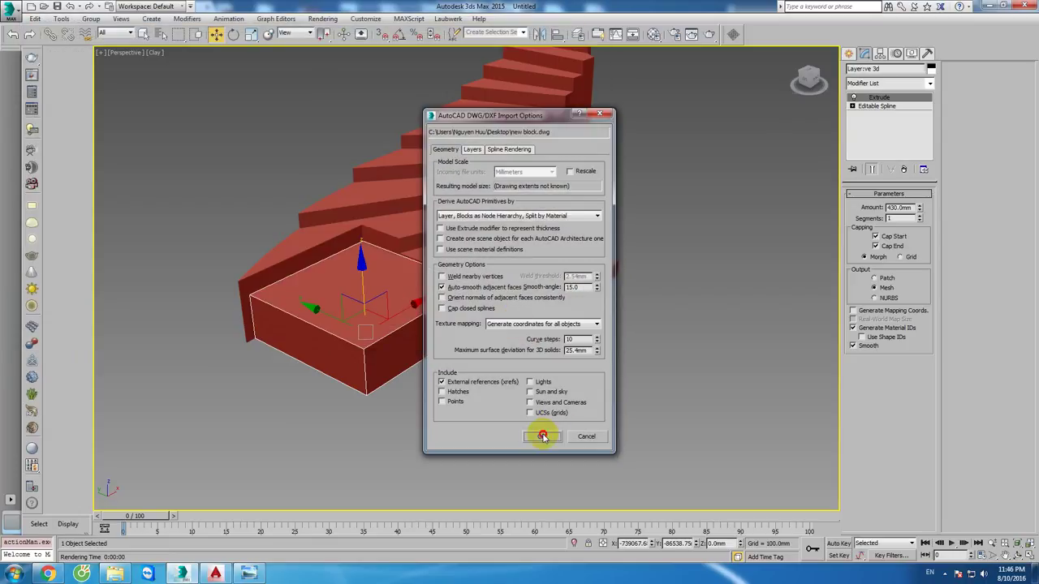
mouse_move(460, 390)
alt+middle_down()
mouse_move(459, 344)
mouse_move(406, 340)
mouse_move(463, 330)
alt+middle_up()
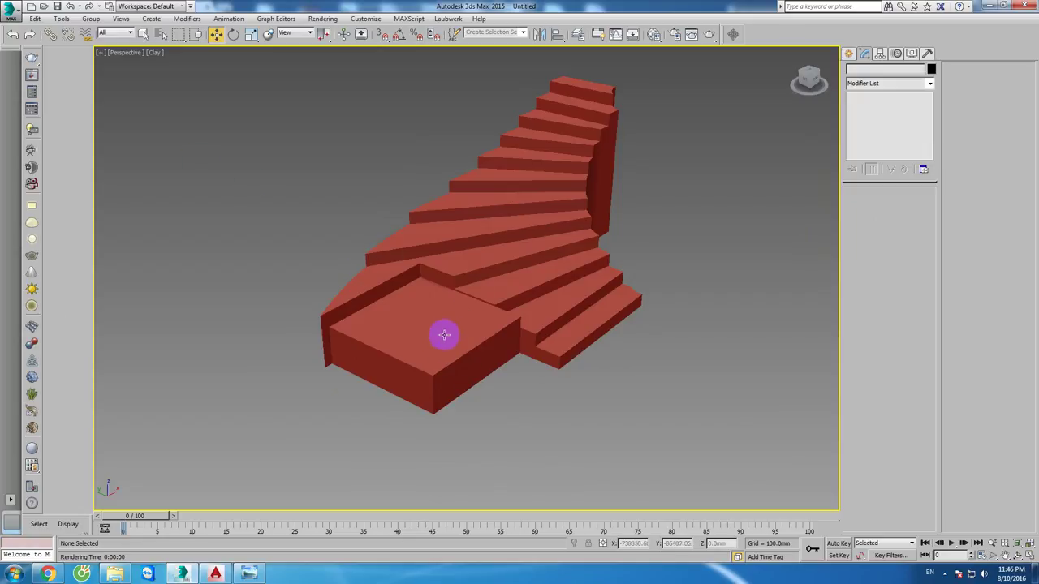
Step: Move the imported square outline up 430 mm in Z using Transform Type-In
key(F3)
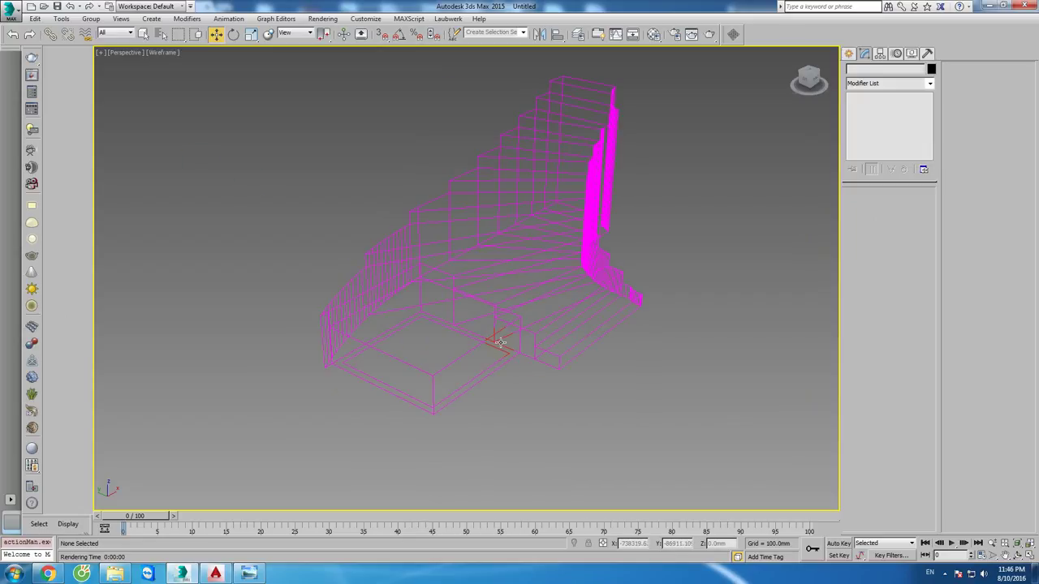
click(492, 372)
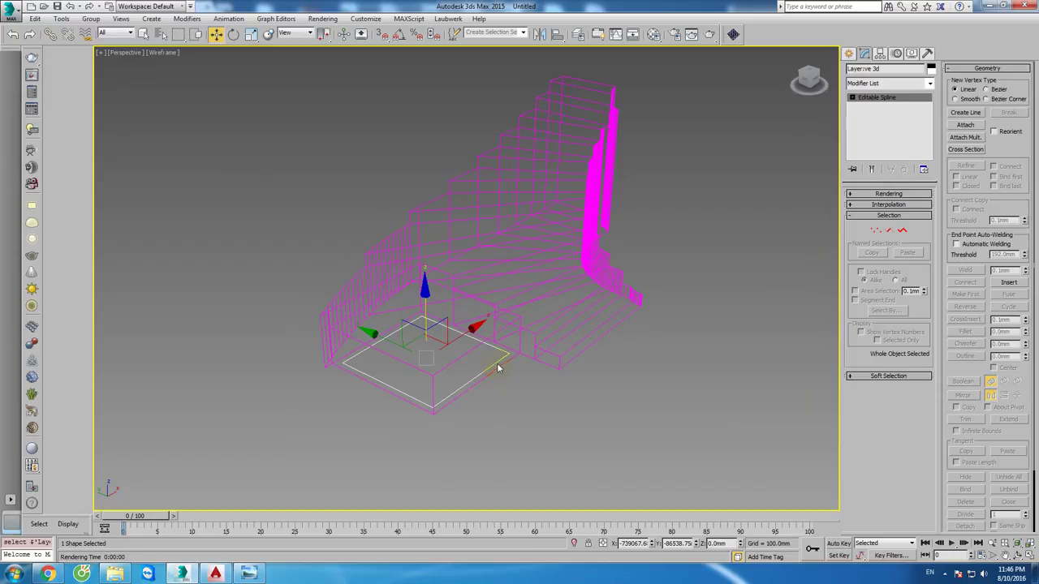
key(F3)
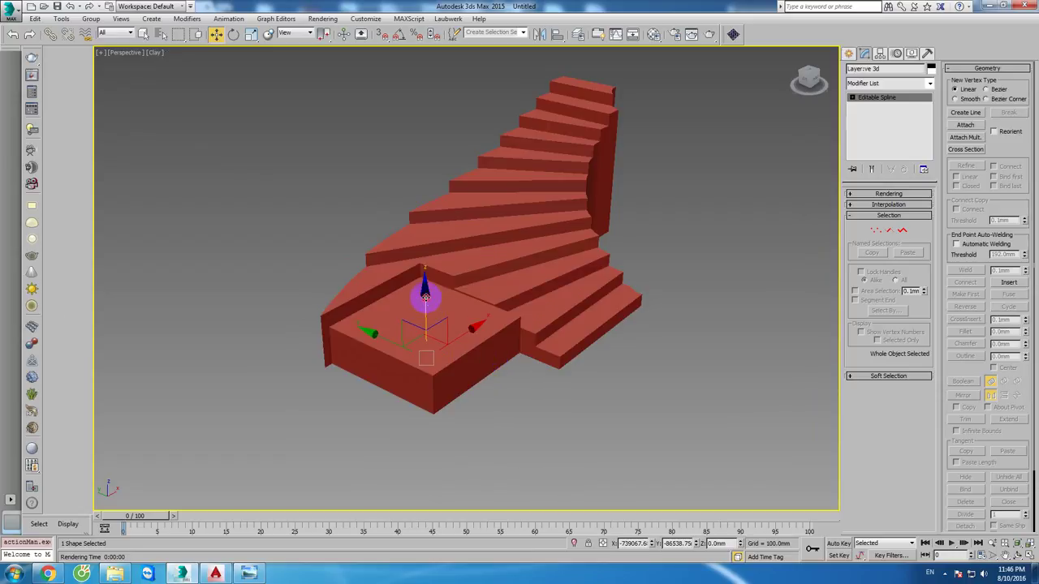
right_click(216, 34)
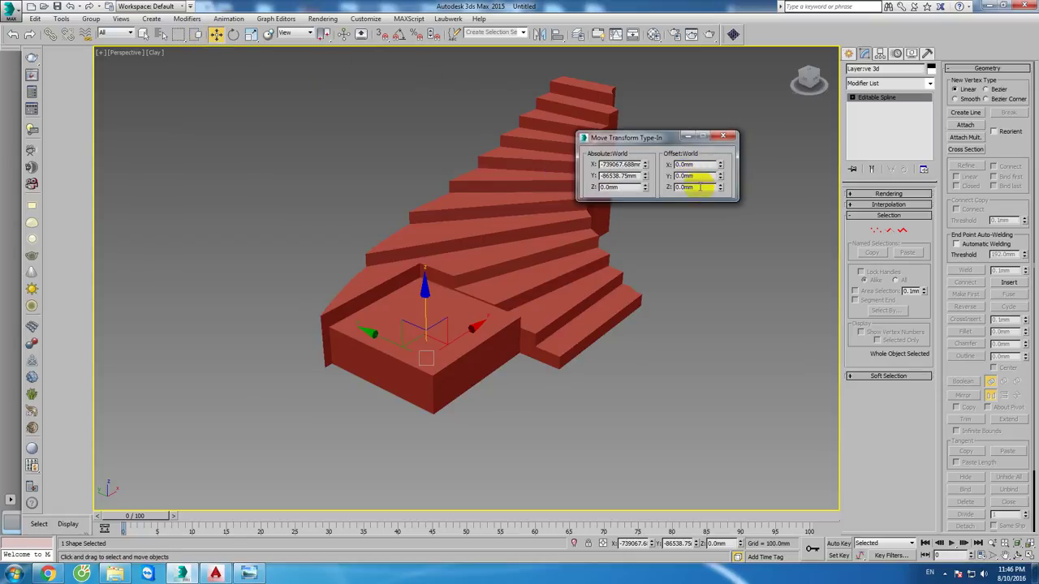
text(430)
key(Return)
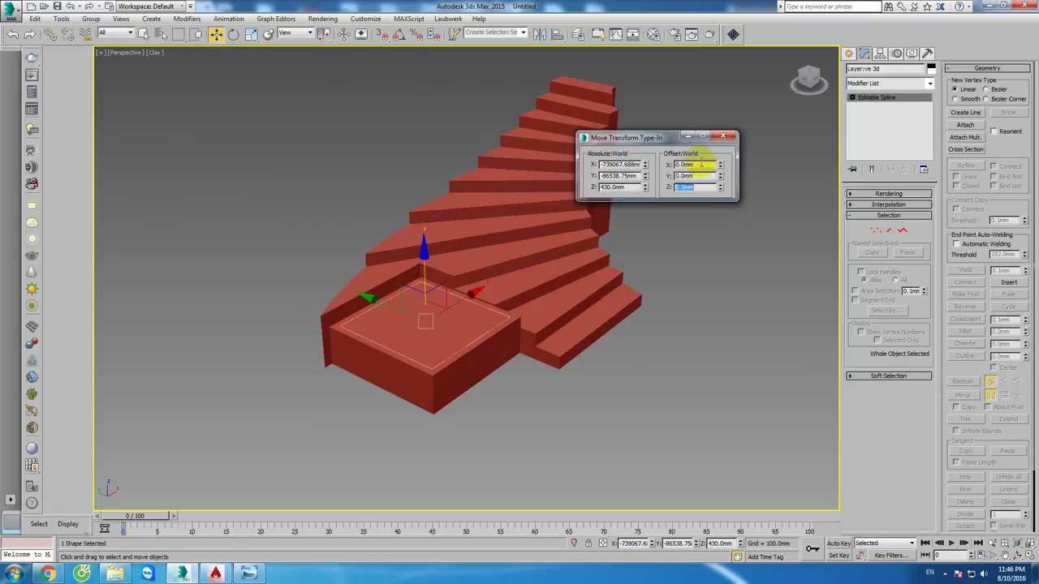
click(723, 136)
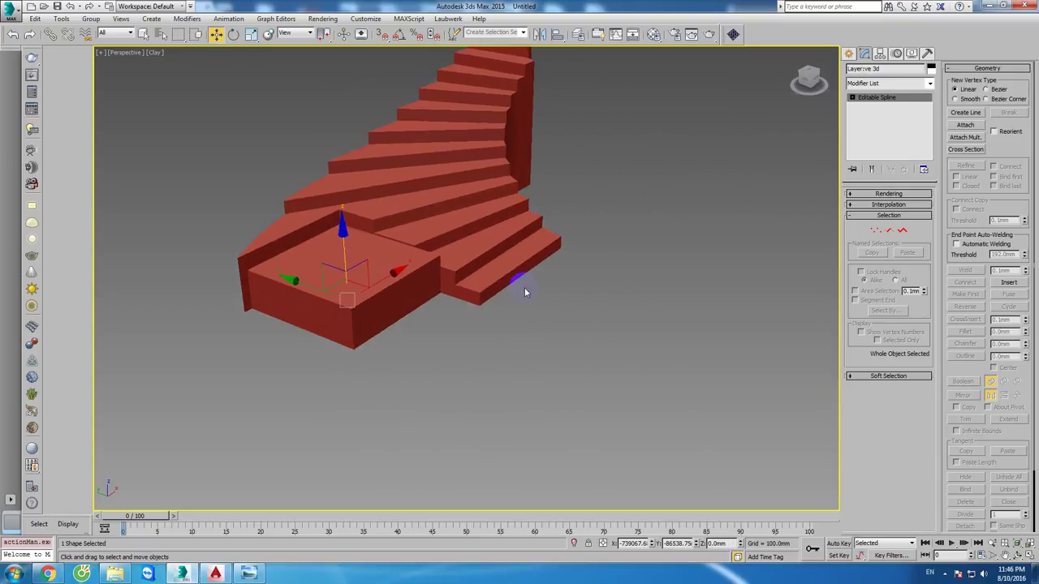
click(849, 52)
Step: Create two boxes beside the stair: a larger block and a slim, tall one
click(867, 121)
drag(562, 374, 590, 430)
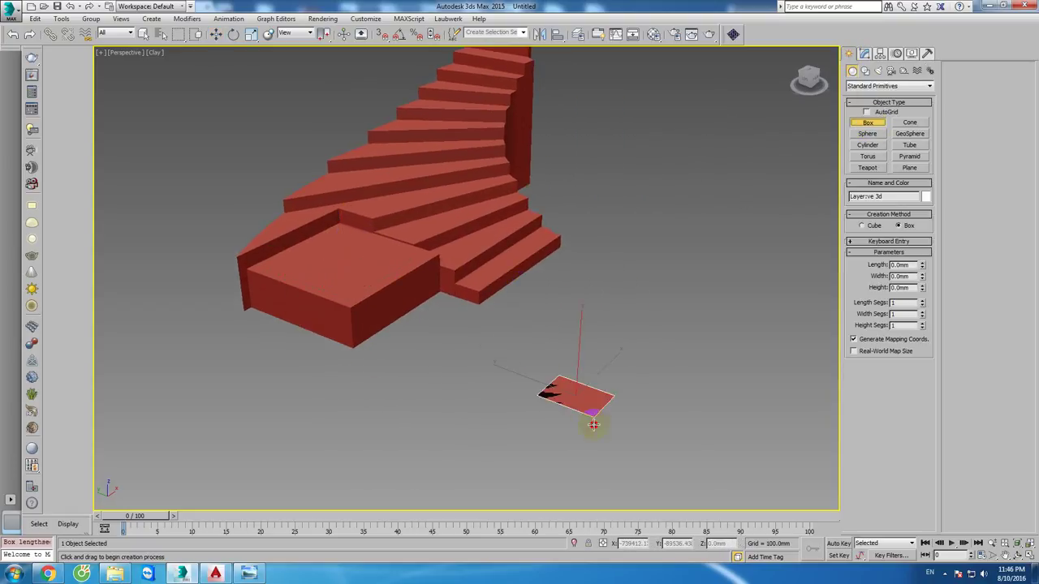
click(583, 341)
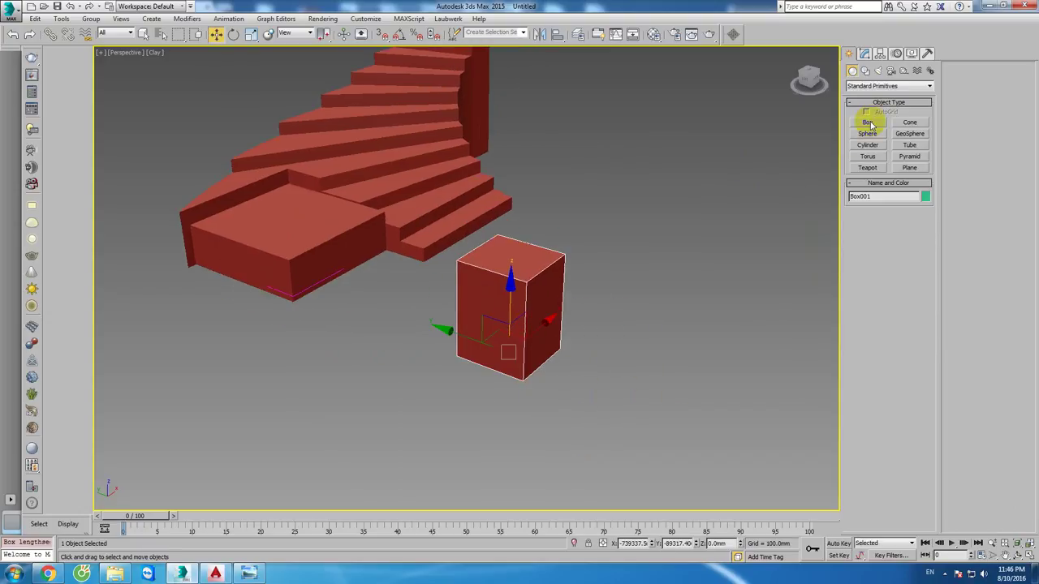
click(868, 122)
drag(655, 381, 666, 348)
click(665, 325)
Step: Give both new boxes a white custom colour, then select only the slim Box002
key(w)
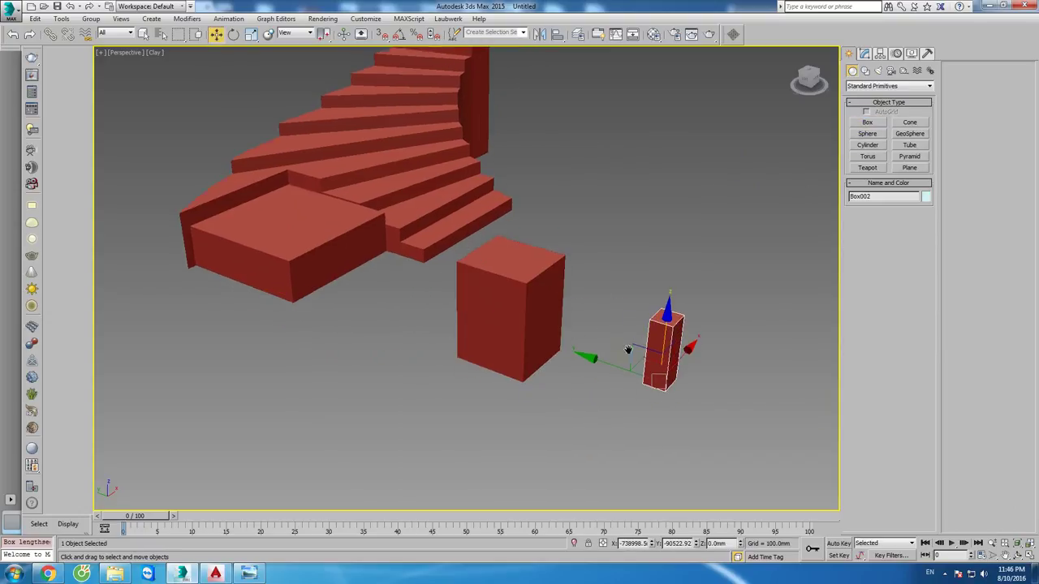
middle_drag(627, 356, 632, 365)
key(F3)
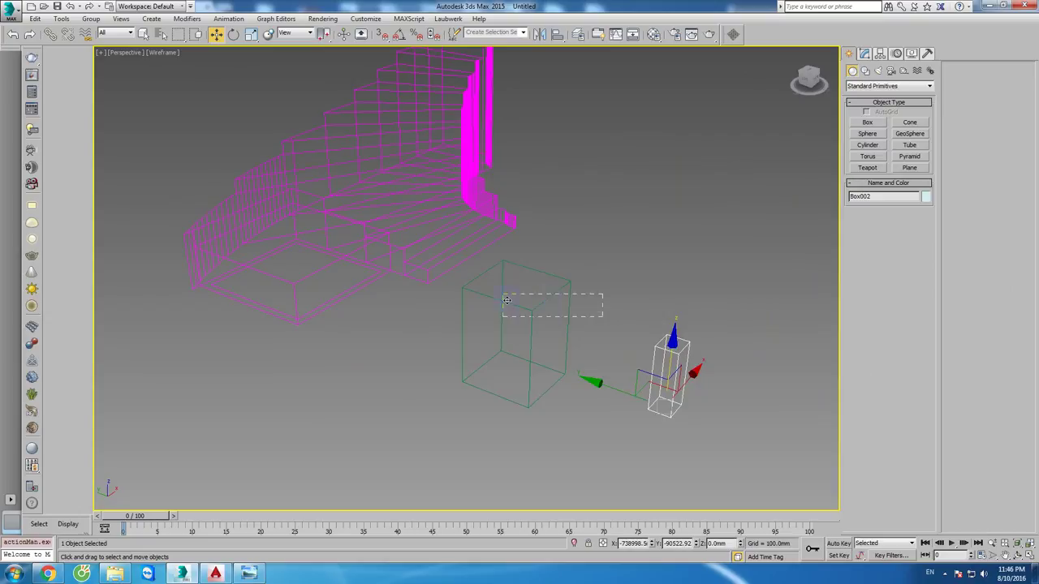
drag(506, 300, 504, 299)
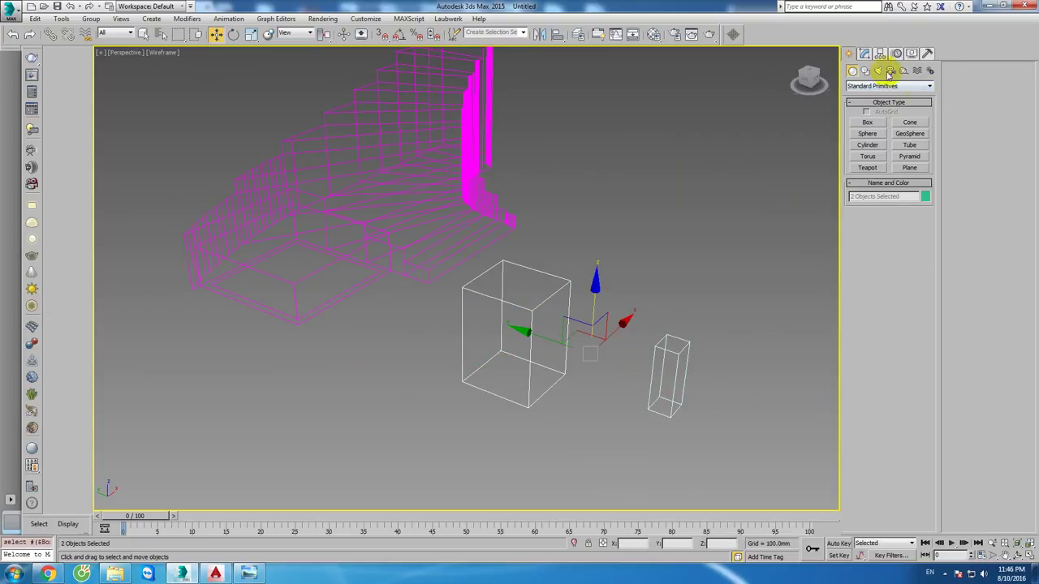
click(865, 53)
click(930, 69)
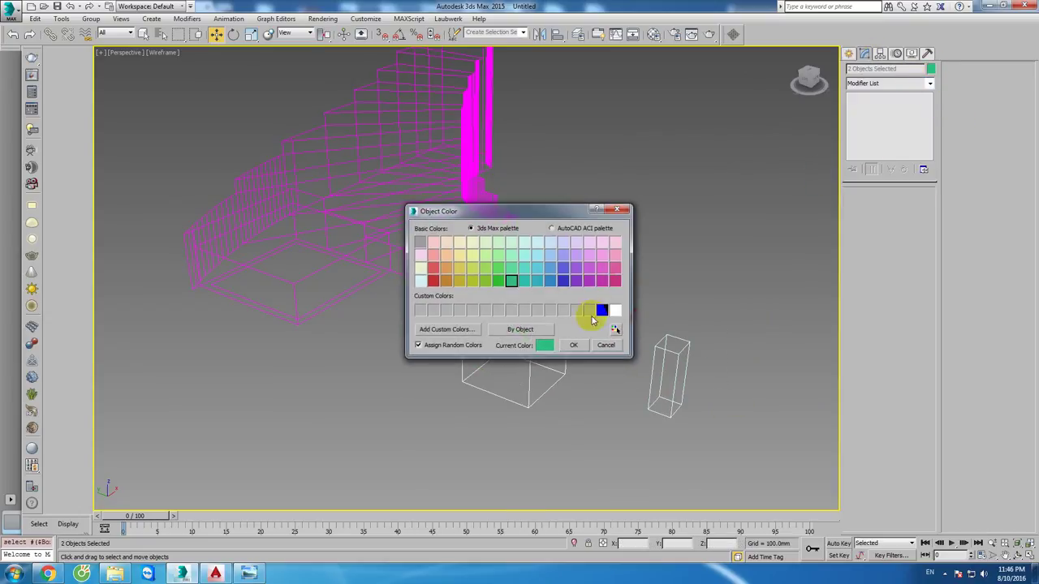
click(615, 310)
click(573, 345)
drag(738, 357, 622, 344)
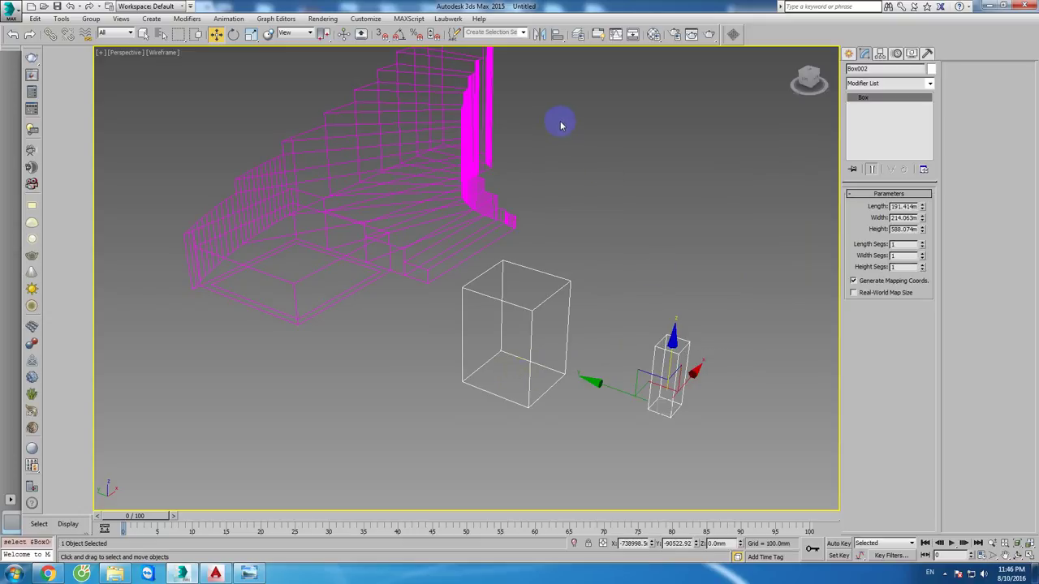
Step: Start aligning Box002 to Box001 and move the Align Selection dialog aside
click(558, 42)
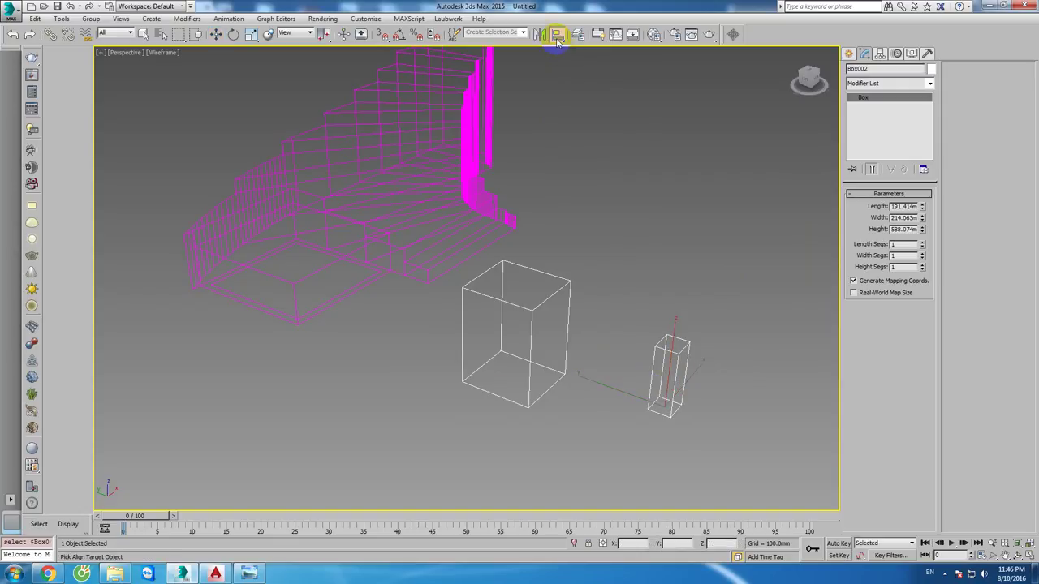
click(571, 280)
drag(527, 182, 738, 156)
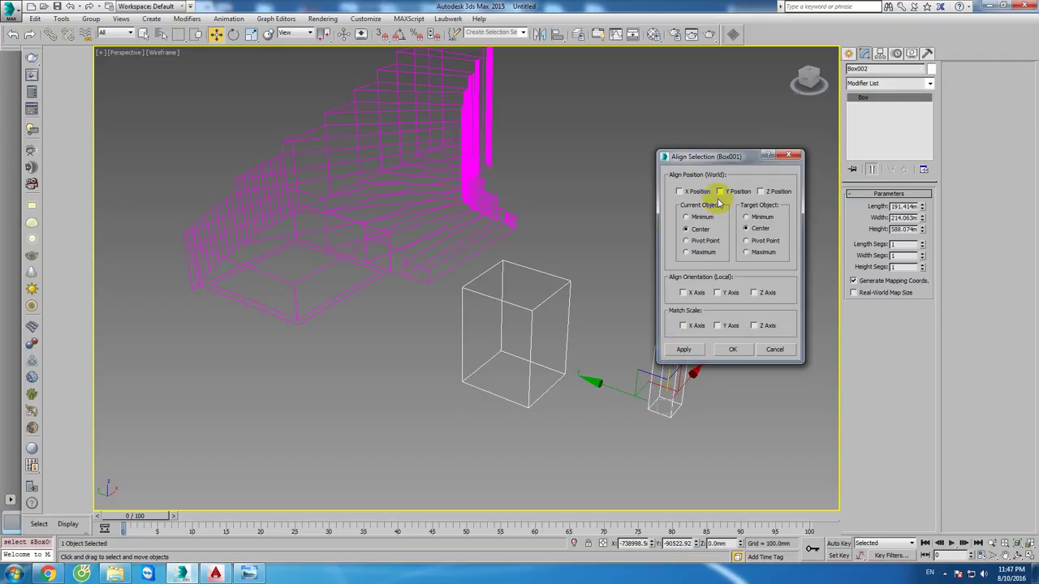
drag(723, 157, 822, 152)
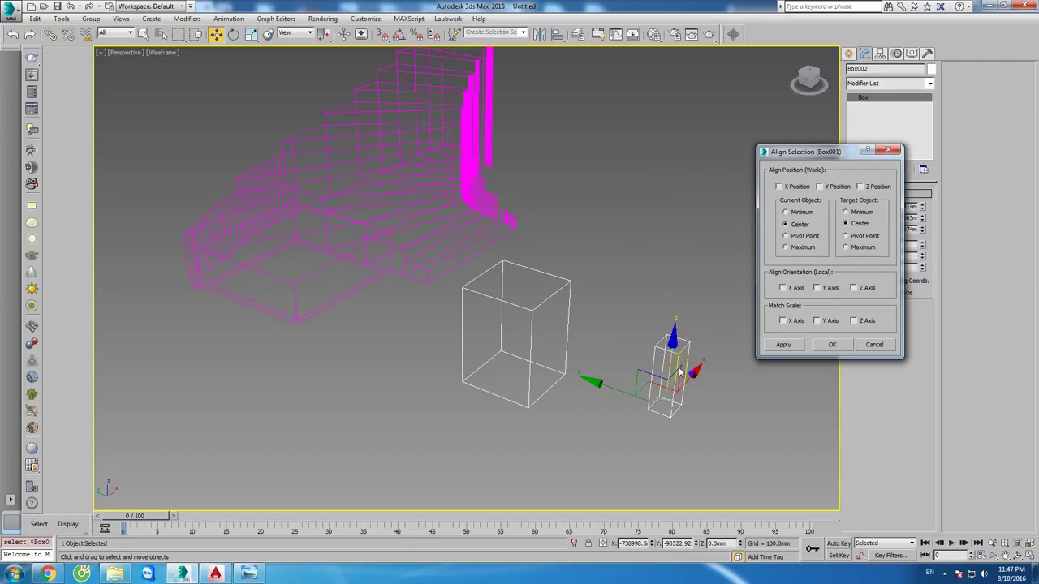
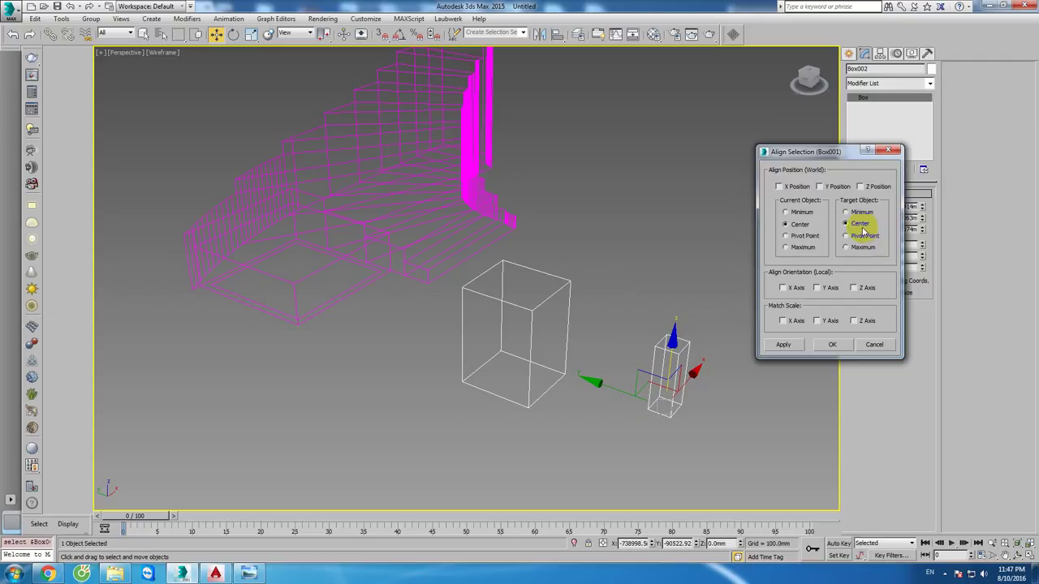
Step: Cancel the pending alignment, then trial-align Box001 to Box002 on Y and turn it back off
click(889, 151)
click(524, 283)
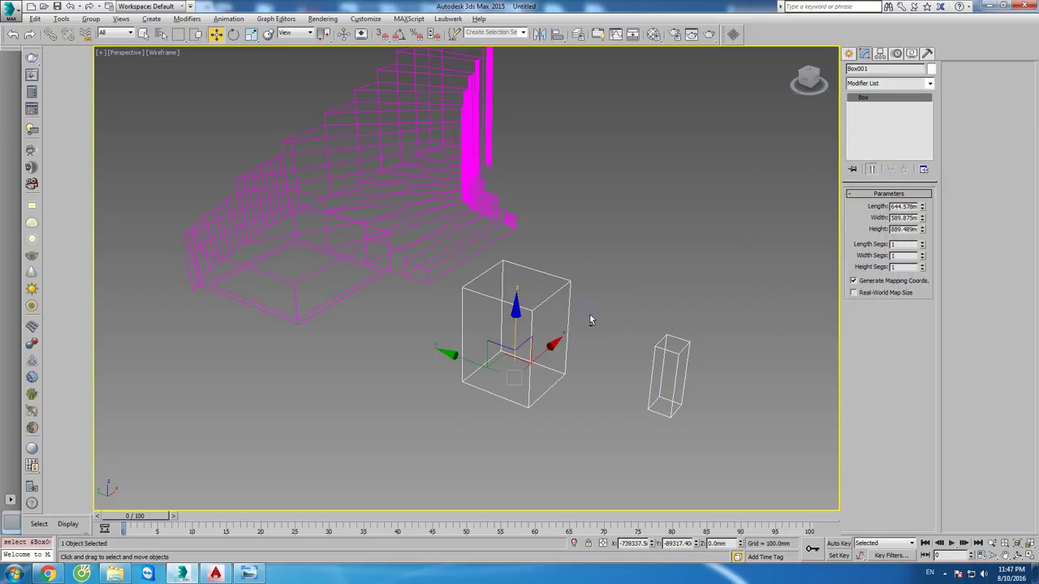
key(alt+a)
click(663, 349)
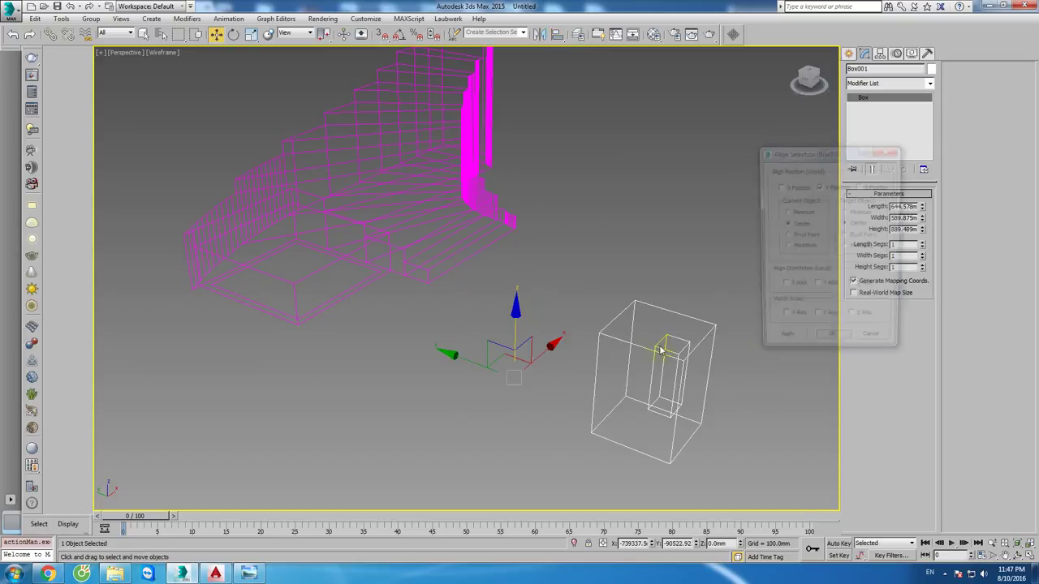
click(820, 187)
click(819, 186)
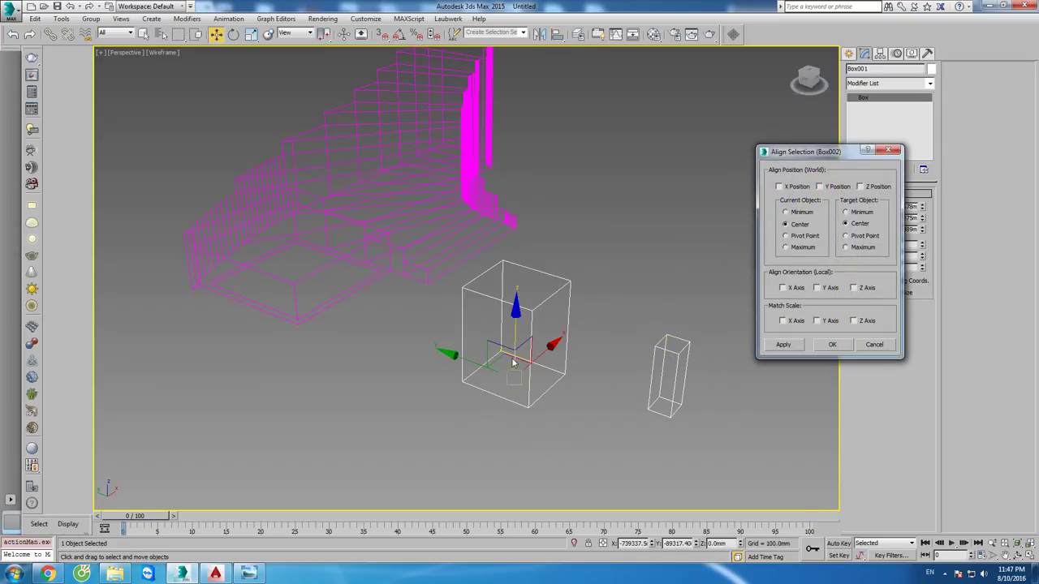
Step: Close the Align dialog without moving either box, then start Align on the large box again
click(530, 290)
click(894, 155)
alt+middle_drag(519, 365, 521, 382)
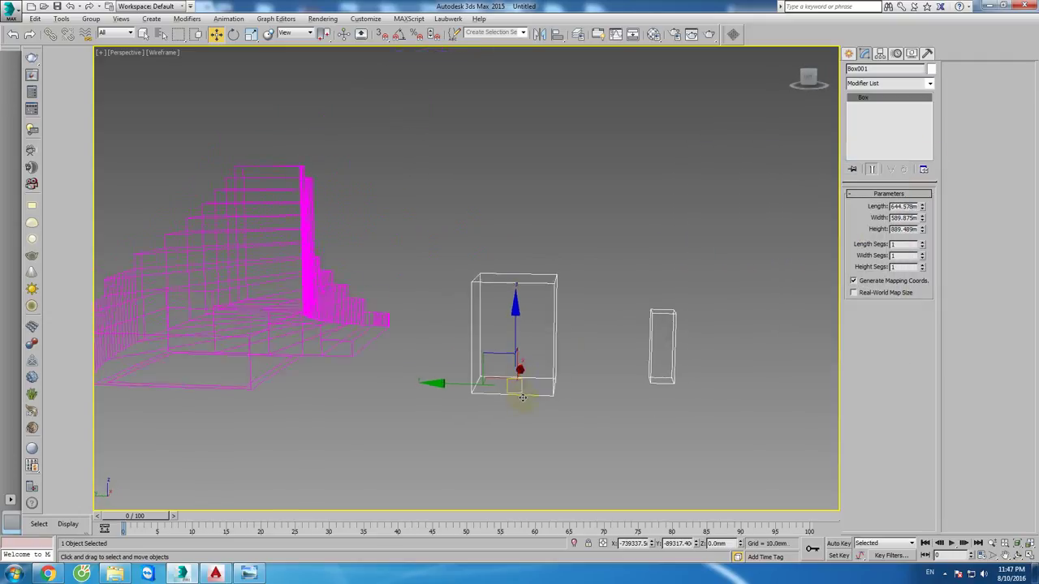
scroll(509, 393, up, 5)
scroll(609, 364, down, 3)
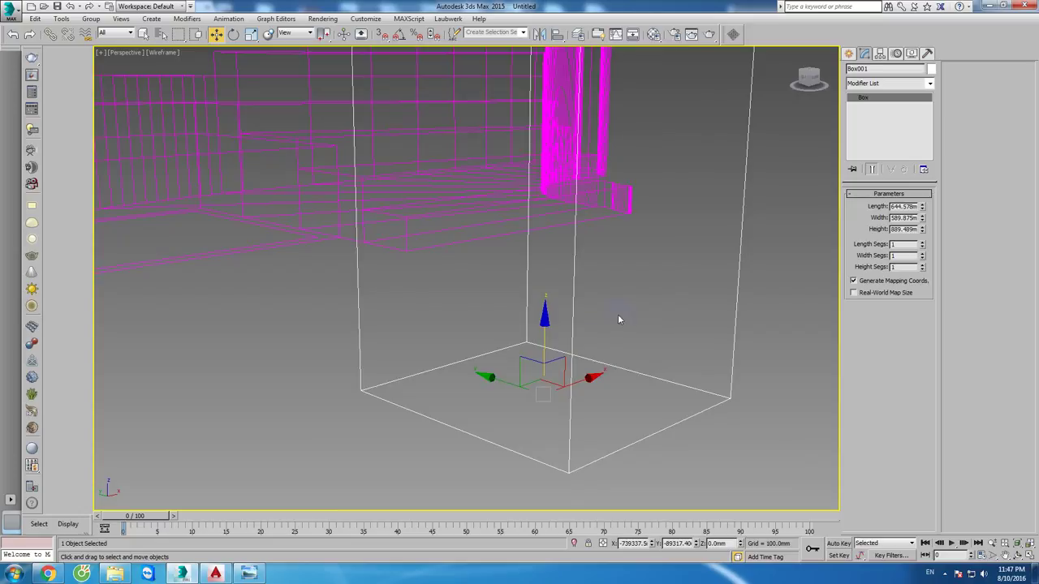
scroll(619, 341, down, 3)
key(alt+a)
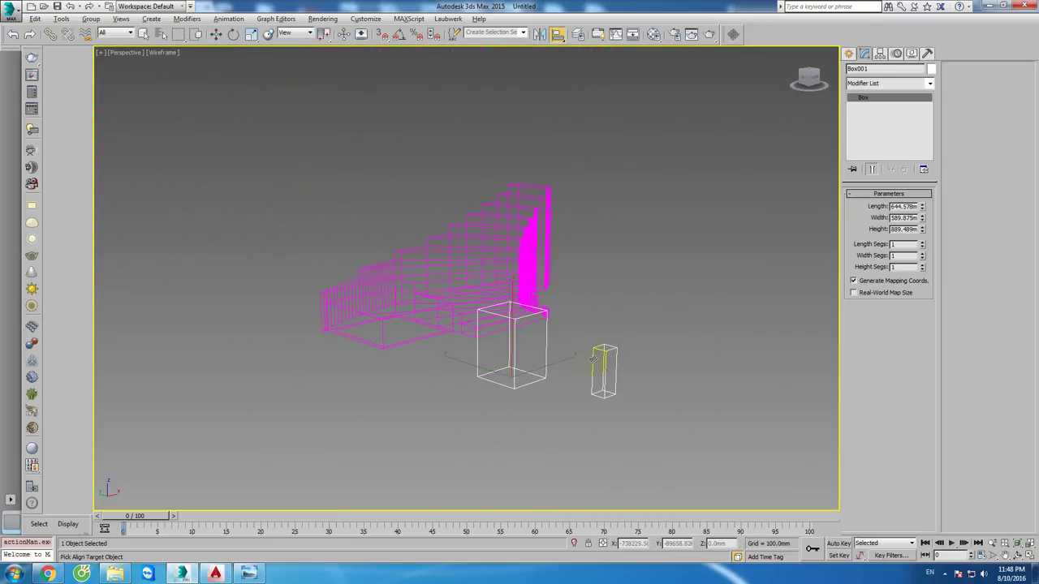
scroll(601, 357, up, 5)
scroll(641, 350, down, 4)
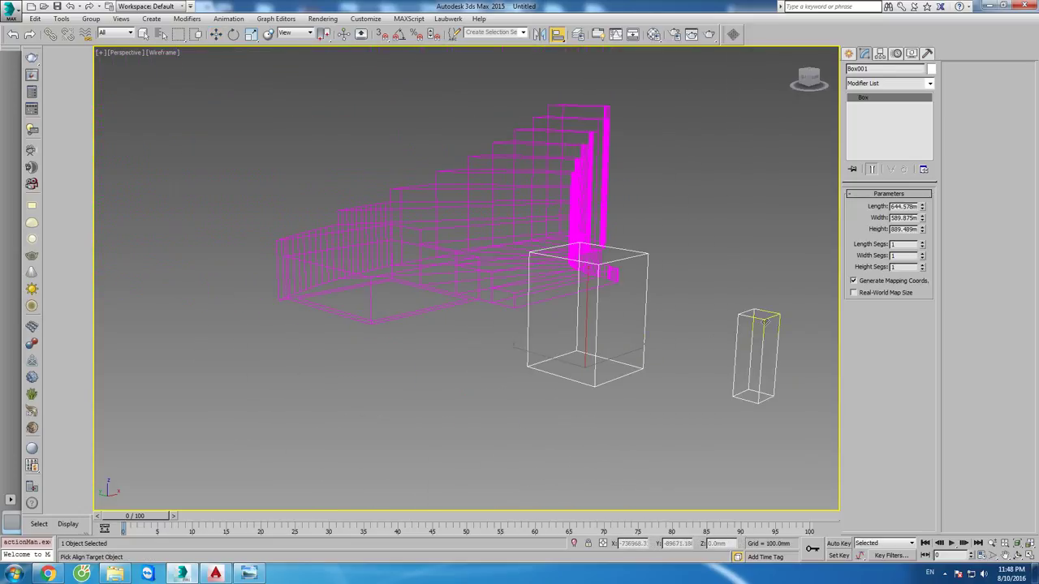
Step: Cancel the pending alignment and select the small Box002 instead
click(764, 323)
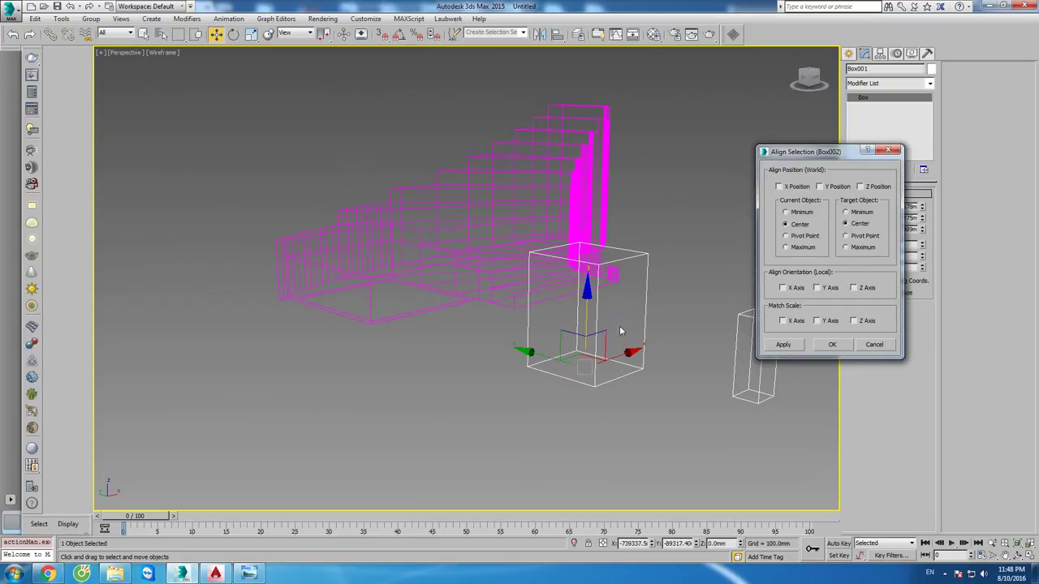
click(874, 344)
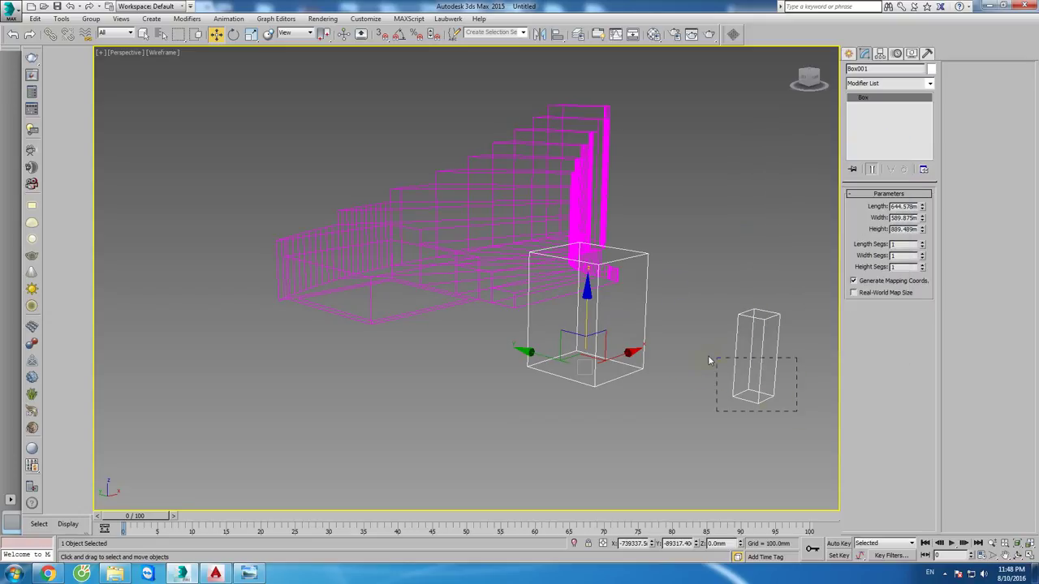
drag(802, 417, 712, 362)
alt+middle_drag(725, 366, 604, 360)
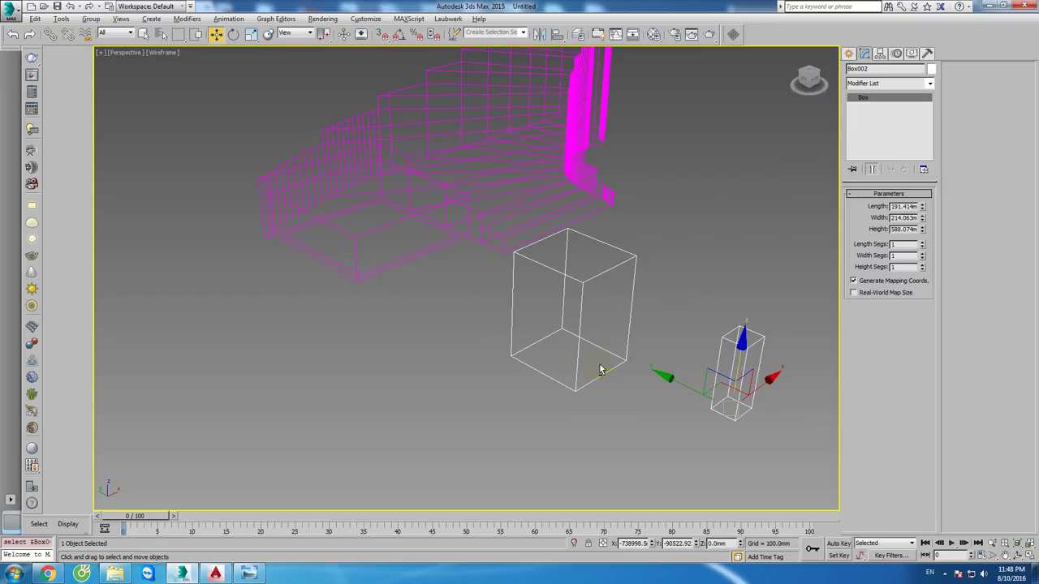
Step: Align Box002 to Box001 on X and Y Position, centre to centre, then deselect
key(alt+a)
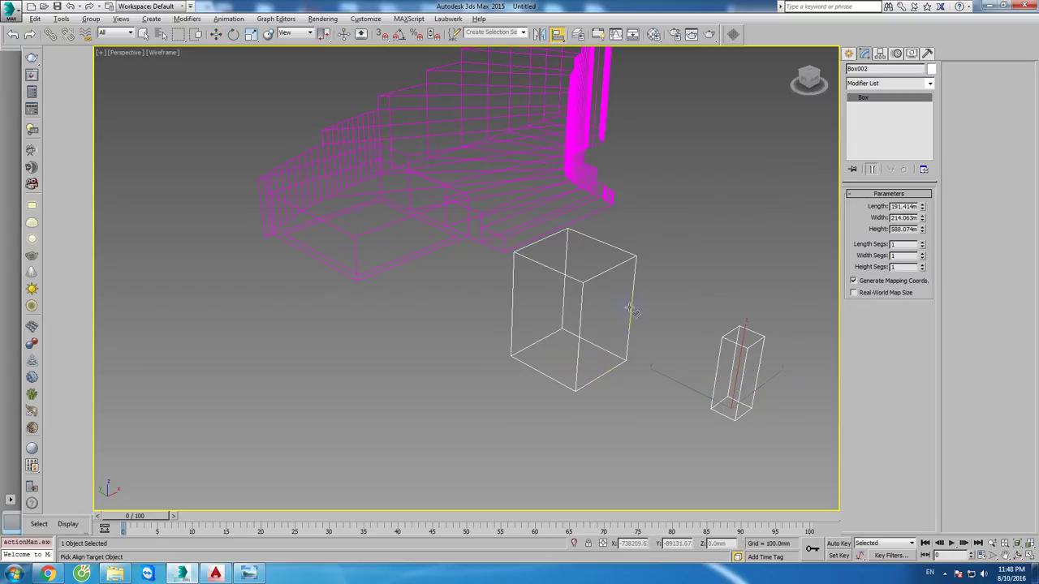
click(630, 311)
click(819, 187)
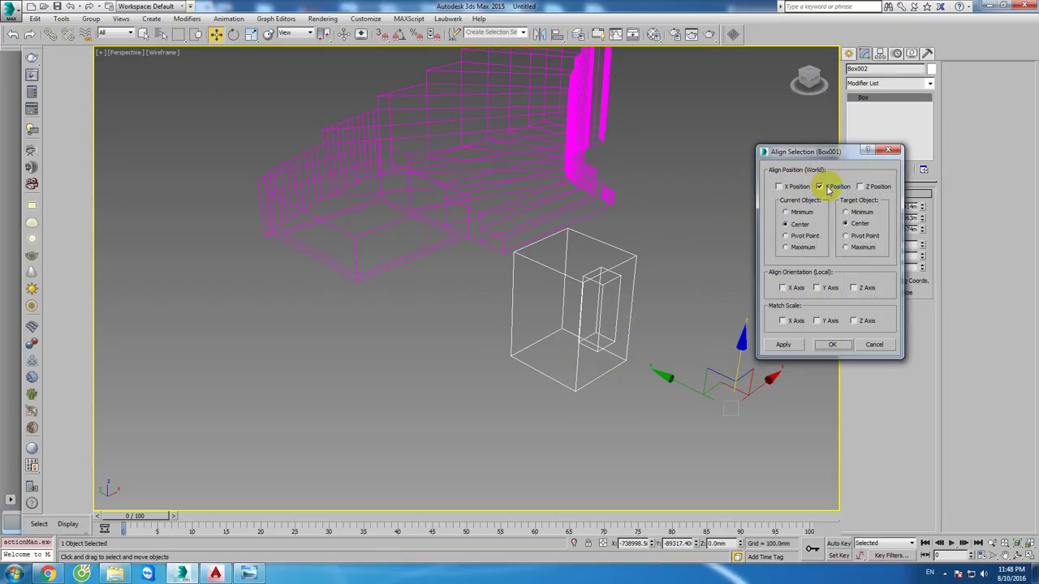
click(779, 187)
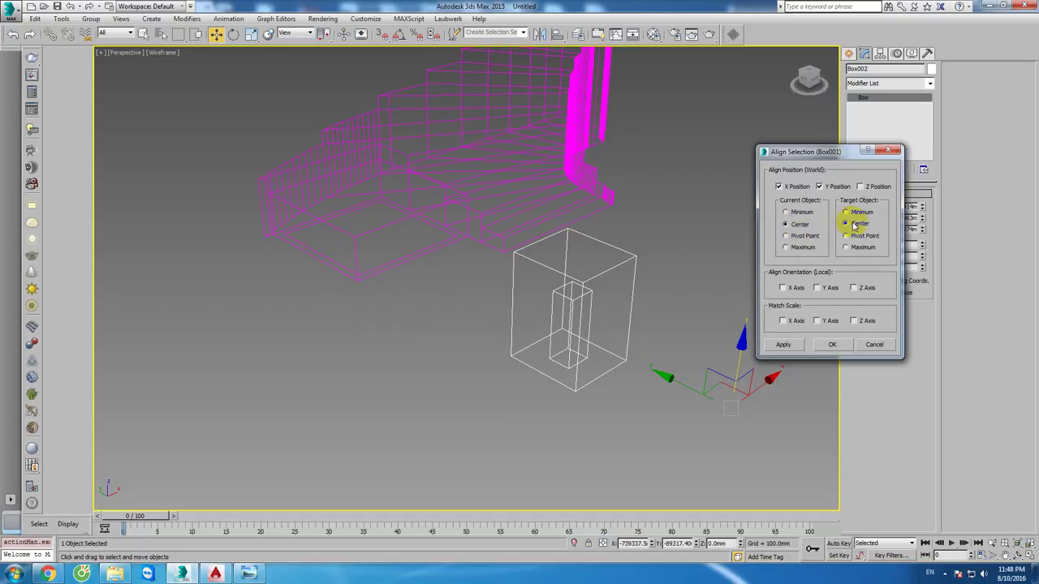
click(830, 344)
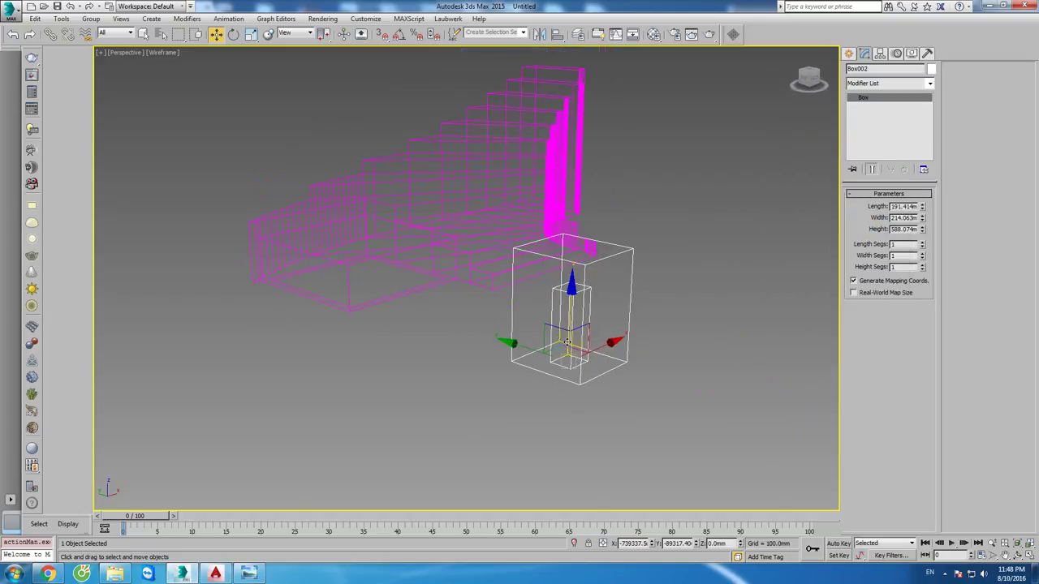
scroll(567, 343, up, 2)
scroll(560, 365, up, 2)
scroll(539, 444, up, 4)
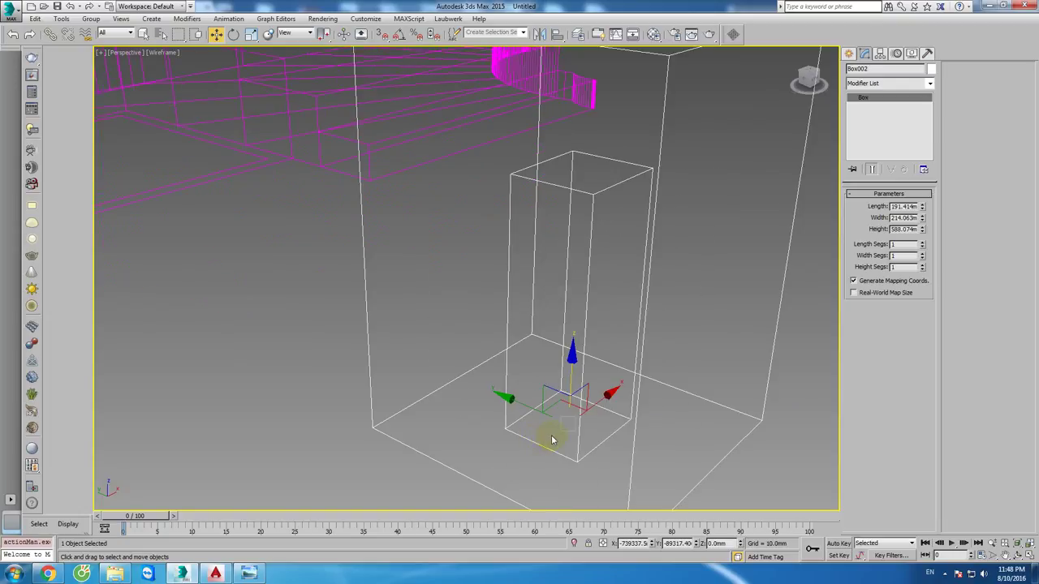
scroll(600, 357, down, 3)
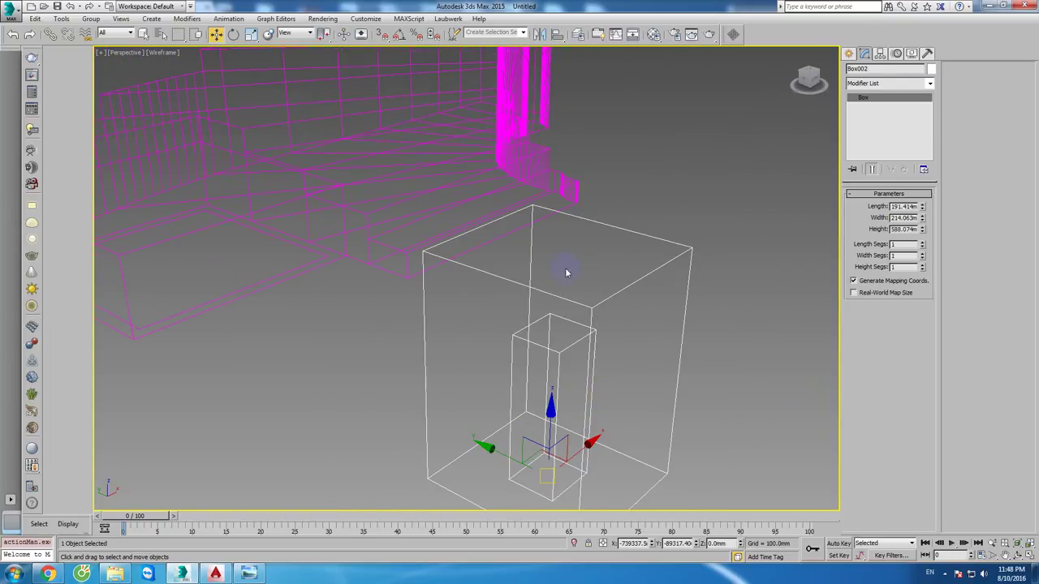
click(581, 247)
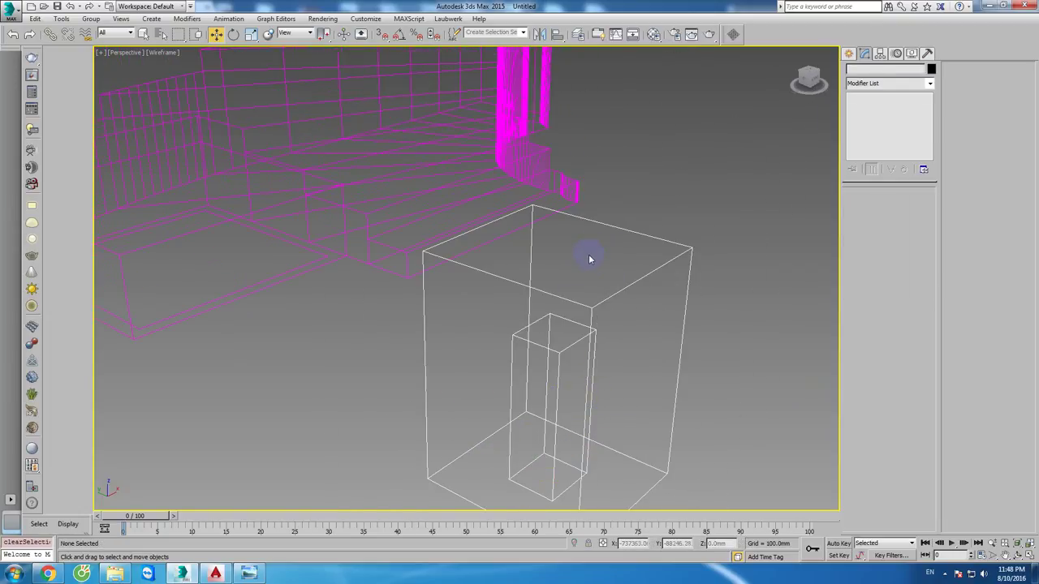
Step: Align Box002's Z minimum to Box001's Z maximum so it stands on the large box
click(559, 322)
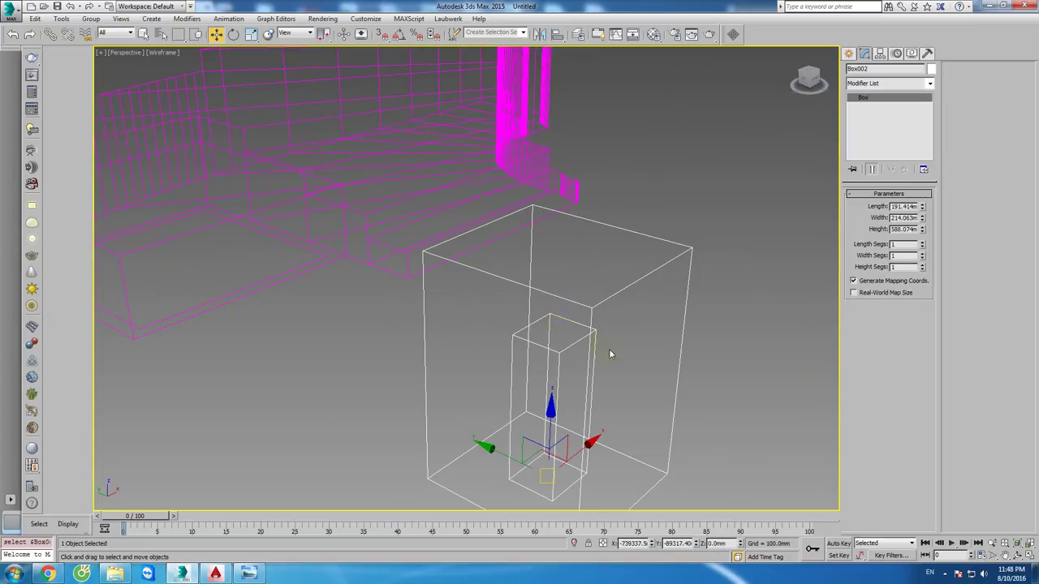
scroll(610, 354, down, 2)
key(alt+a)
click(616, 276)
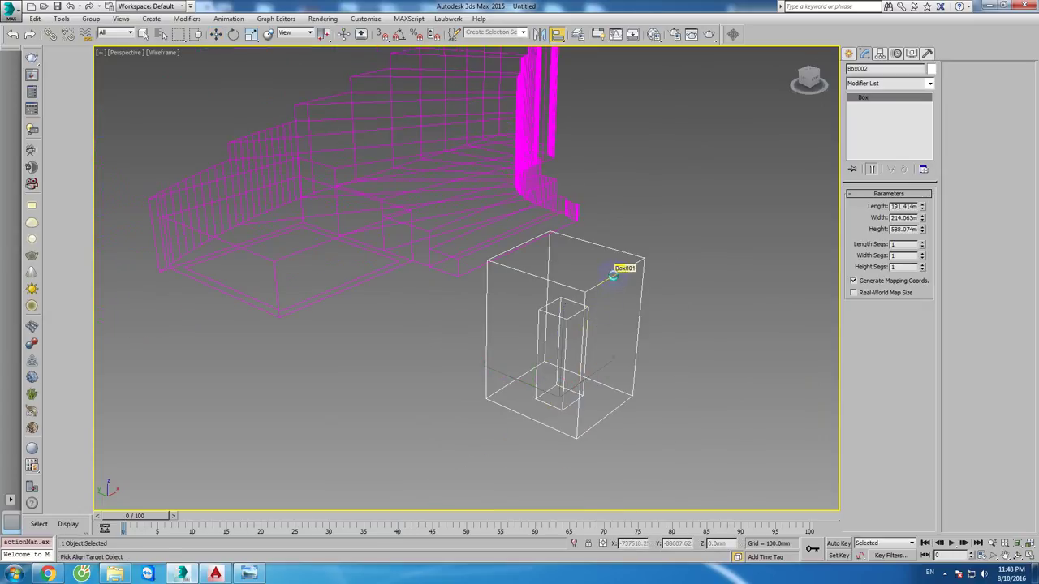
click(792, 187)
click(819, 186)
click(819, 187)
click(862, 187)
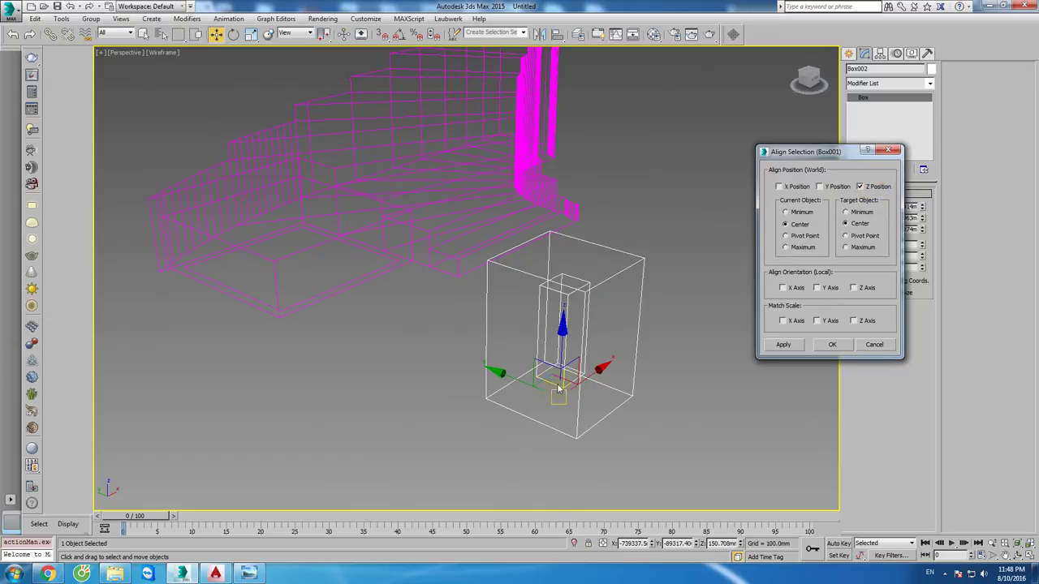
click(798, 214)
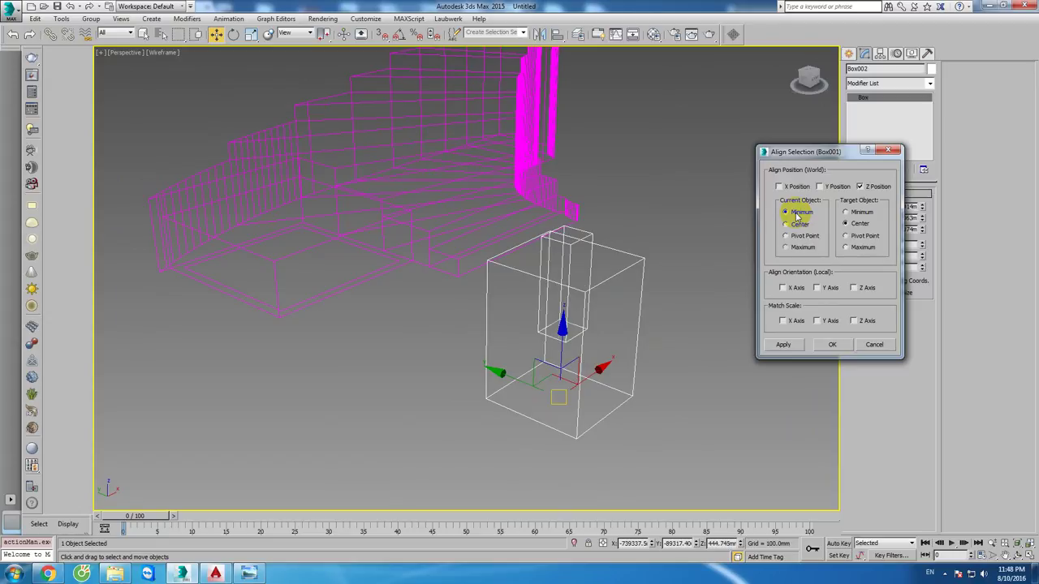
click(848, 247)
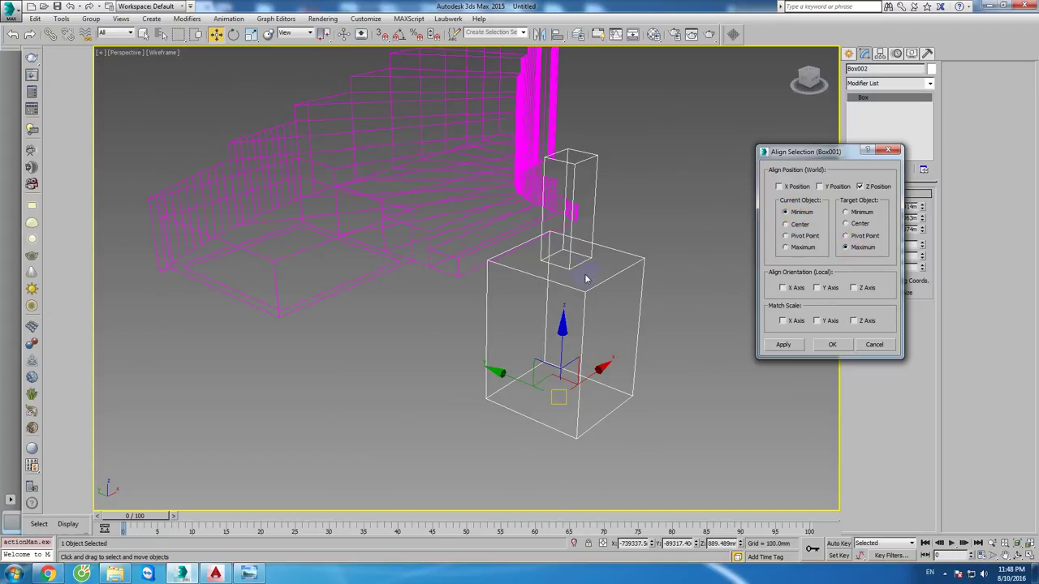
click(831, 344)
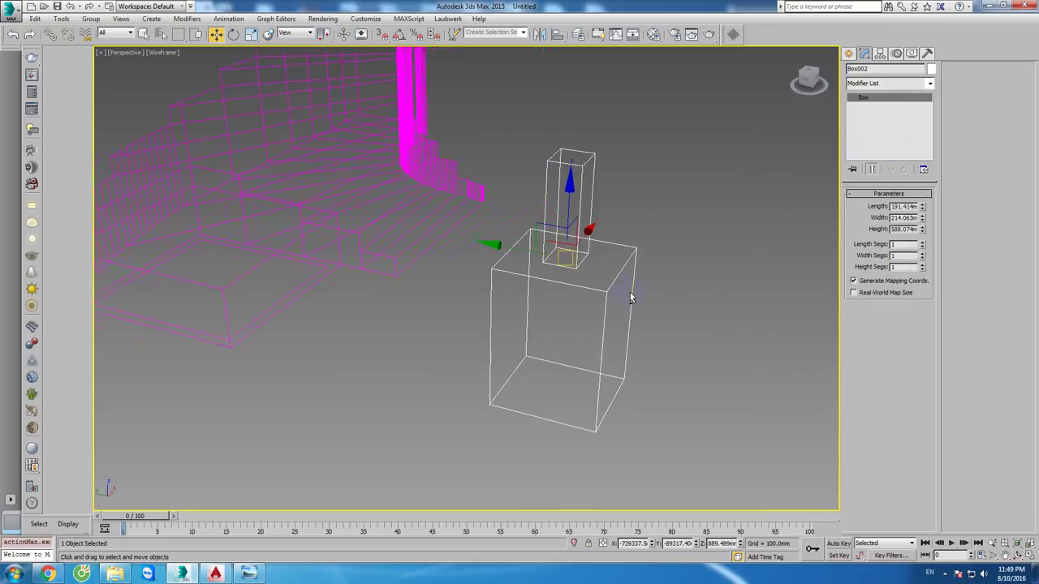
scroll(601, 308, up, 2)
scroll(560, 325, up, 1)
scroll(547, 326, up, 1)
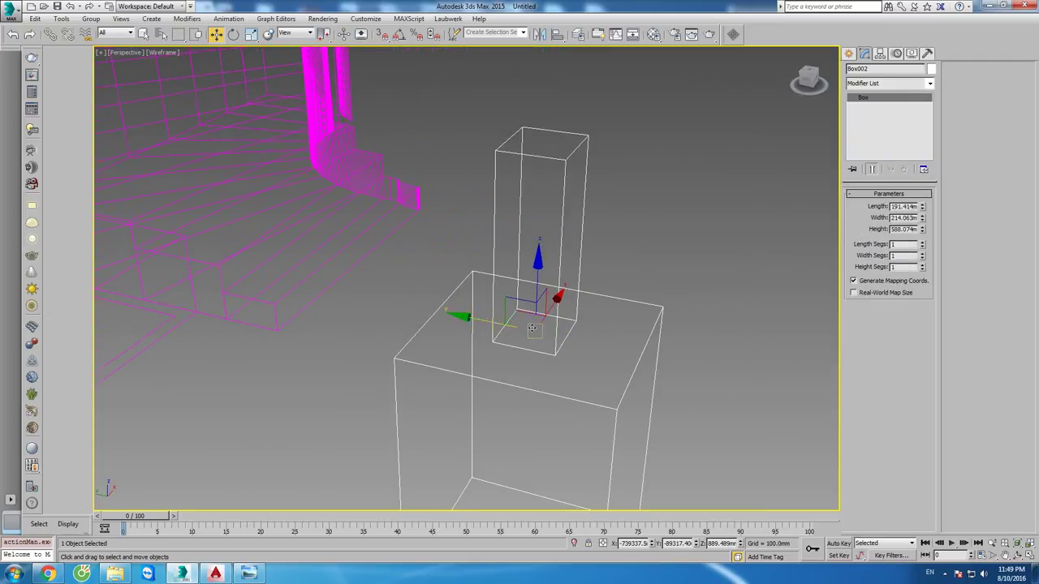
middle_drag(534, 334, 526, 325)
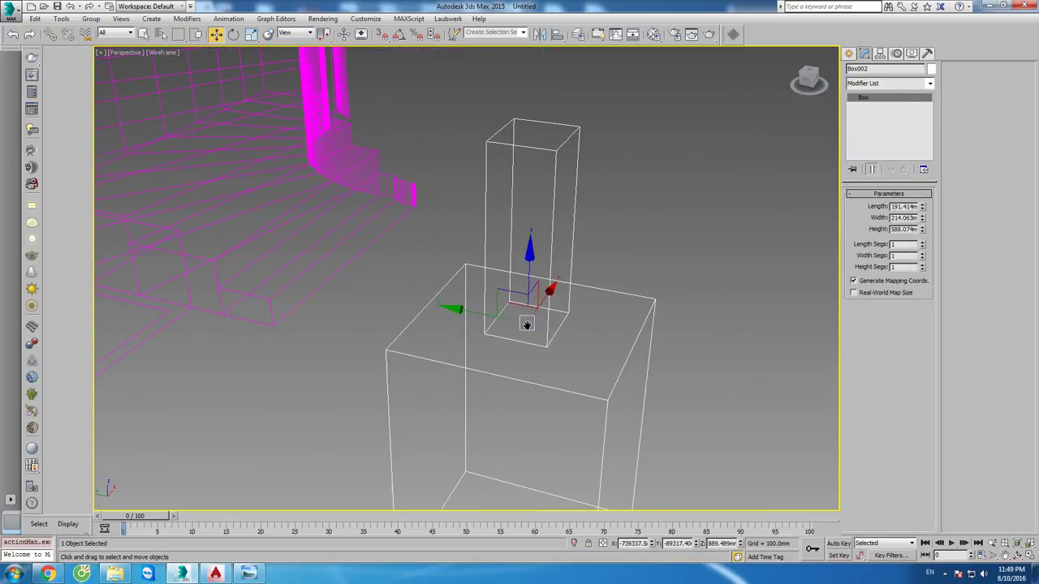
Step: Align the small box to the large box along Y, matching the target's minimum
click(561, 204)
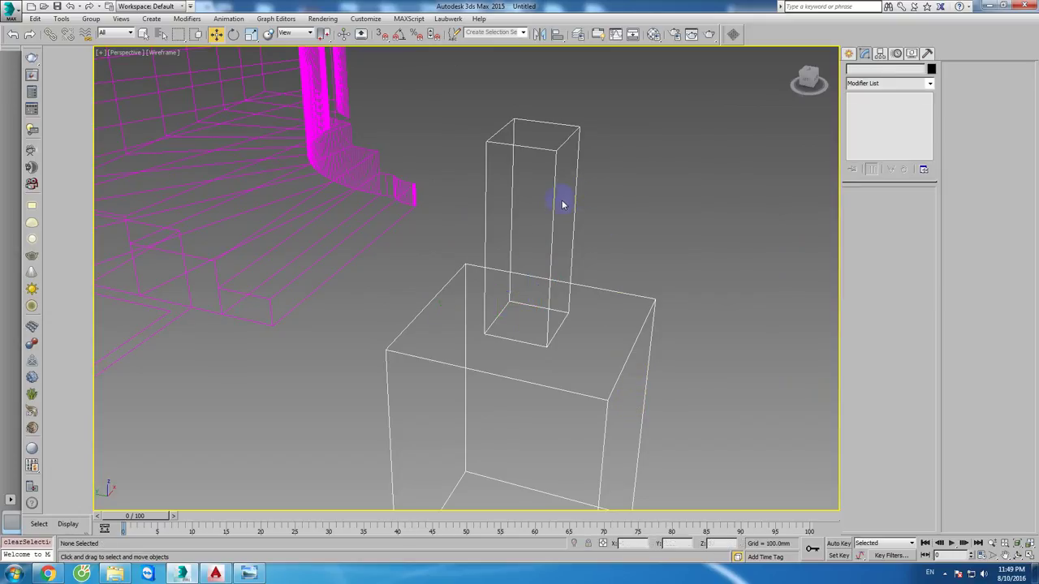
click(574, 221)
key(alt+a)
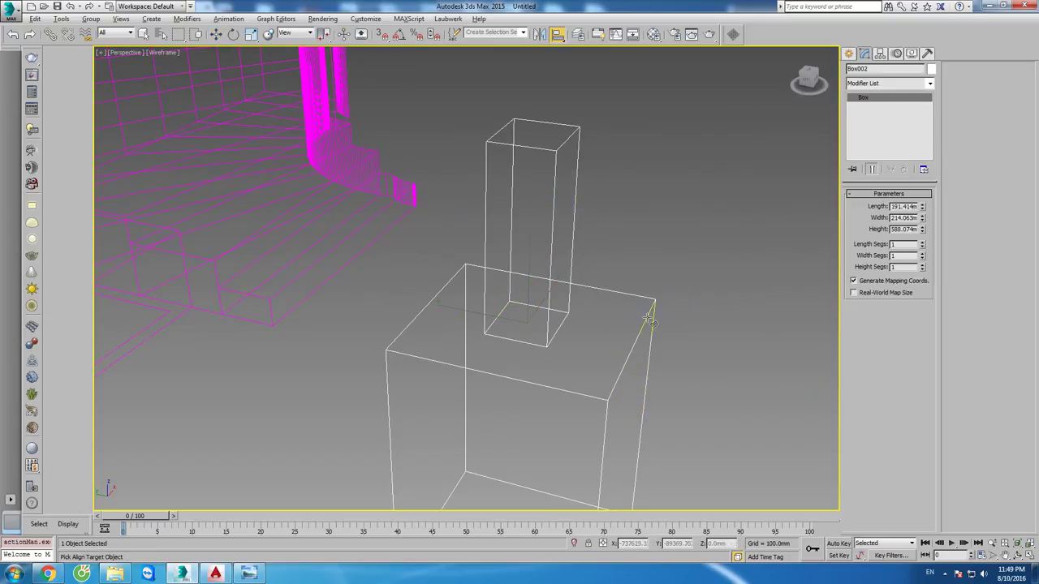
click(650, 318)
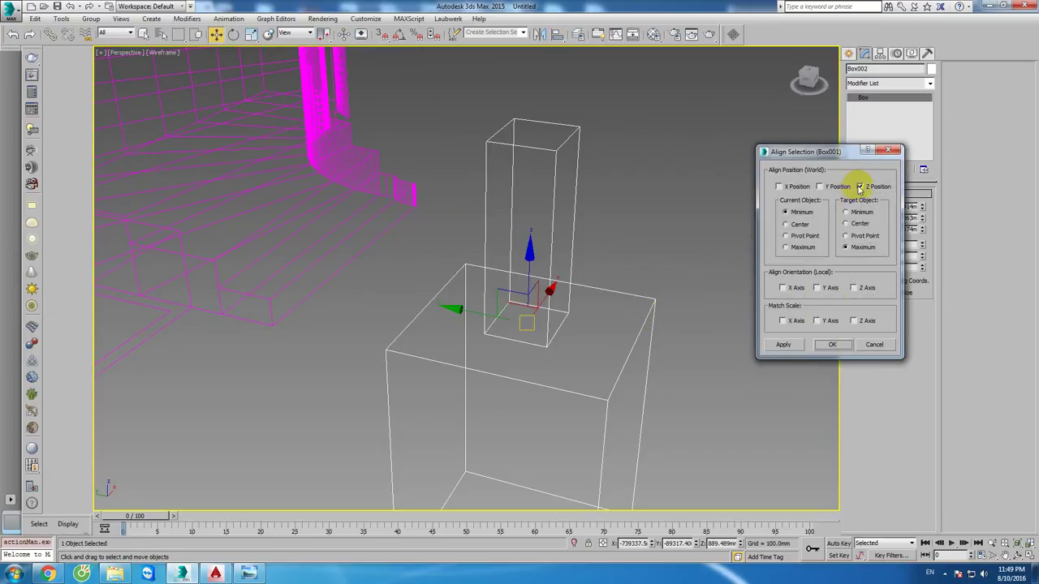
click(824, 187)
click(845, 212)
click(832, 344)
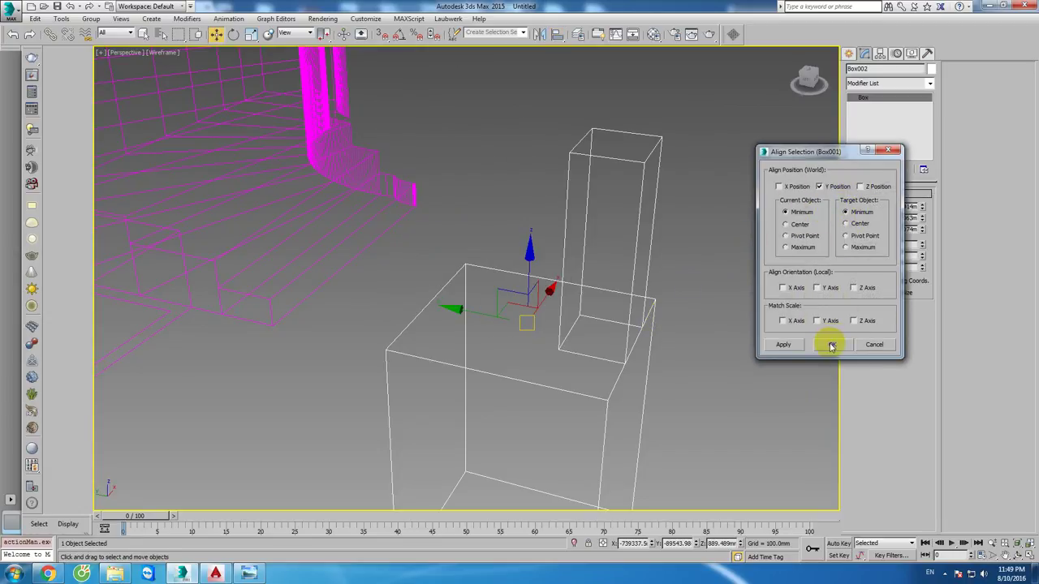
Step: Align the tall Box002 to the other box in X using its Maximum side
alt+middle_drag(649, 333, 638, 354)
alt+middle_drag(699, 284, 556, 323)
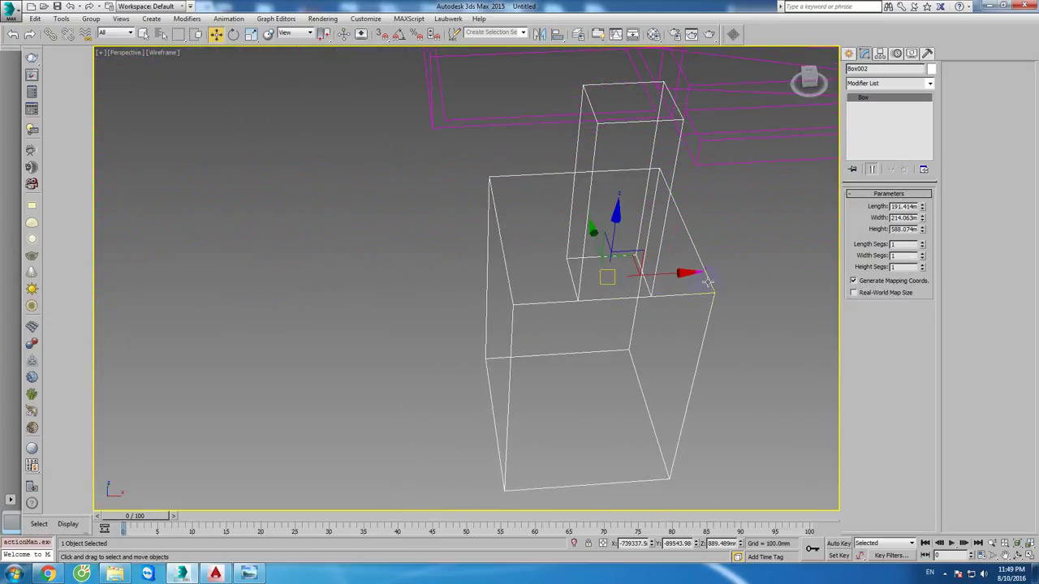
click(563, 360)
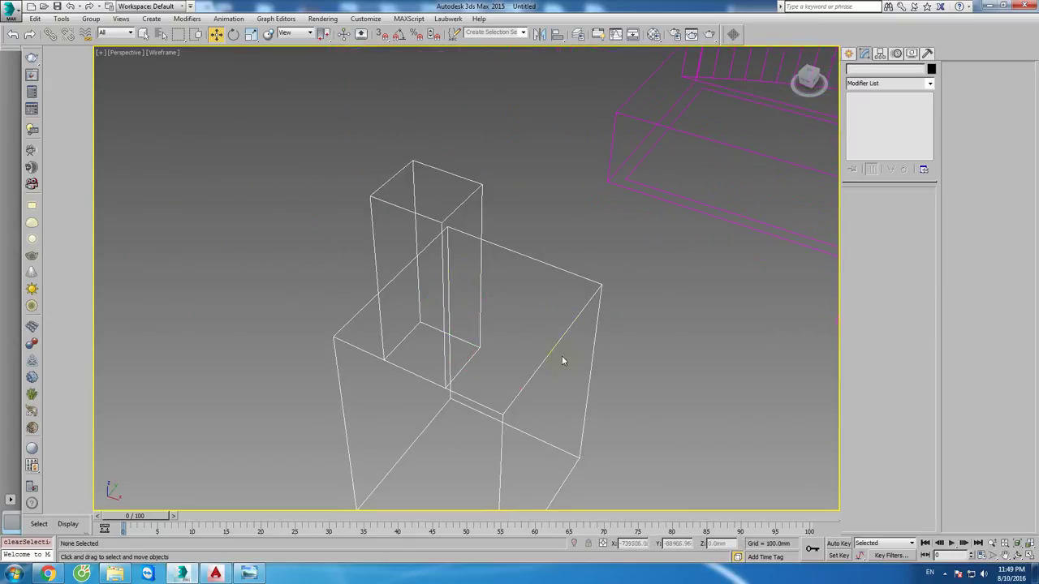
click(491, 212)
alt+middle_drag(563, 267, 575, 234)
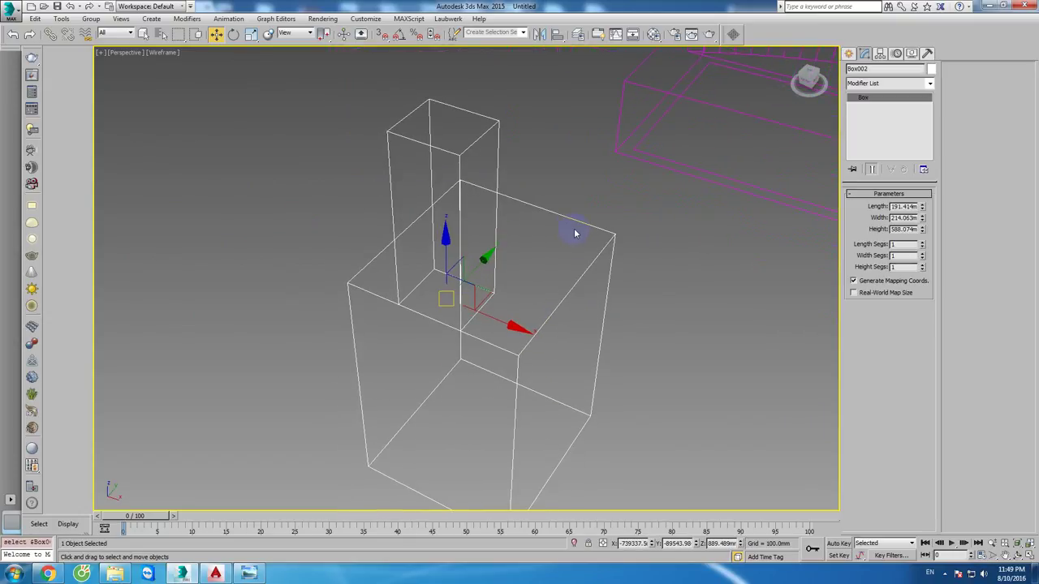
key(alt+a)
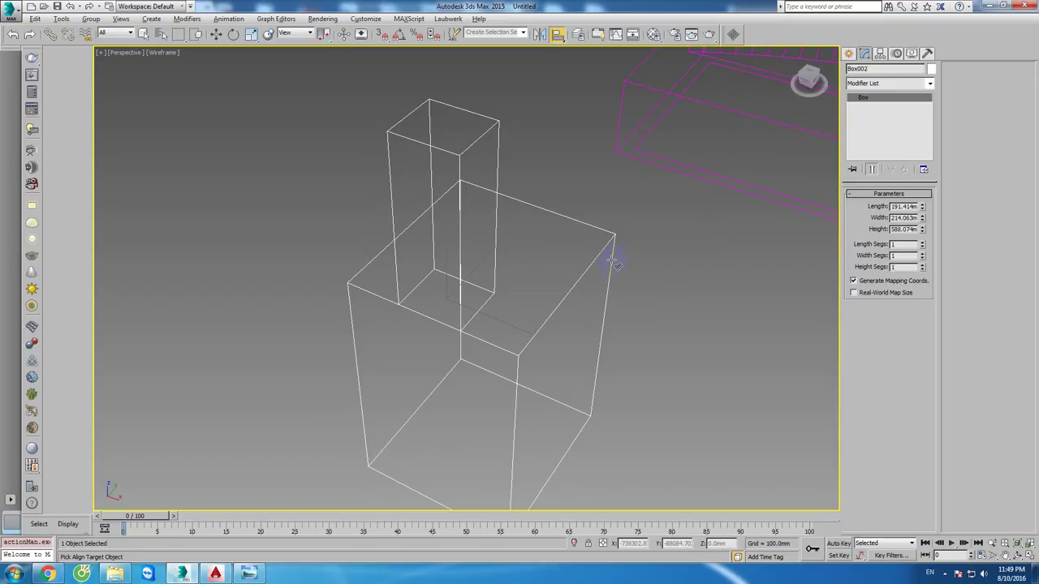
click(614, 262)
click(786, 189)
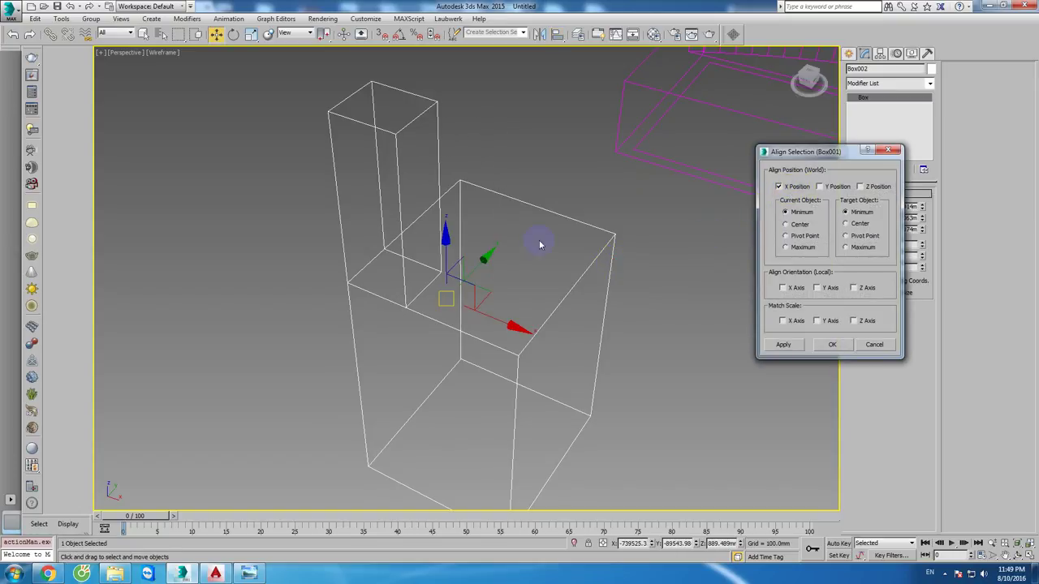
click(785, 247)
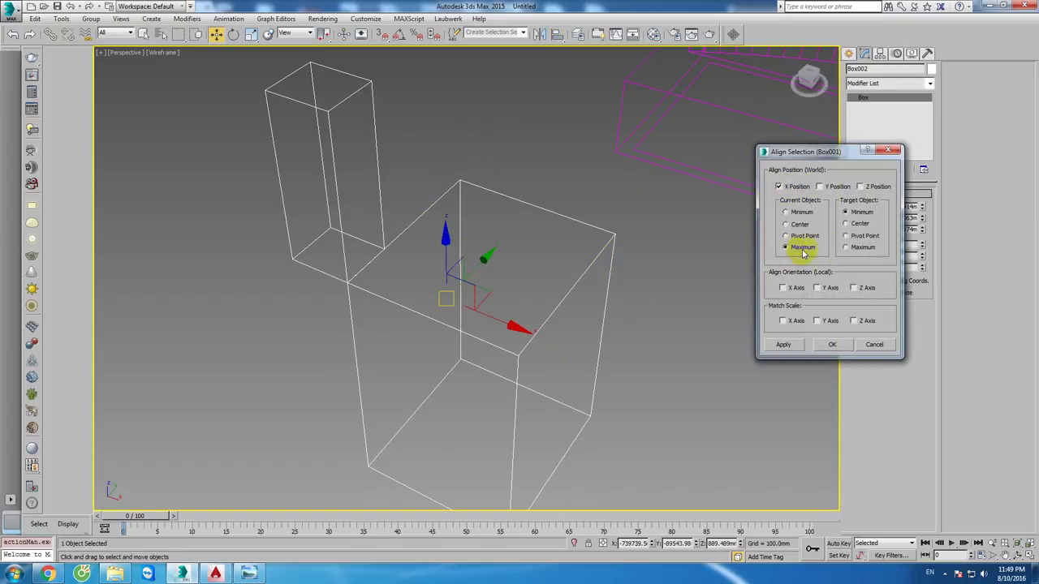
click(846, 247)
click(833, 345)
Step: Delete the test box near the staircase and select the Layerve 3d boundary spline
alt+middle_drag(625, 357, 1003, 516)
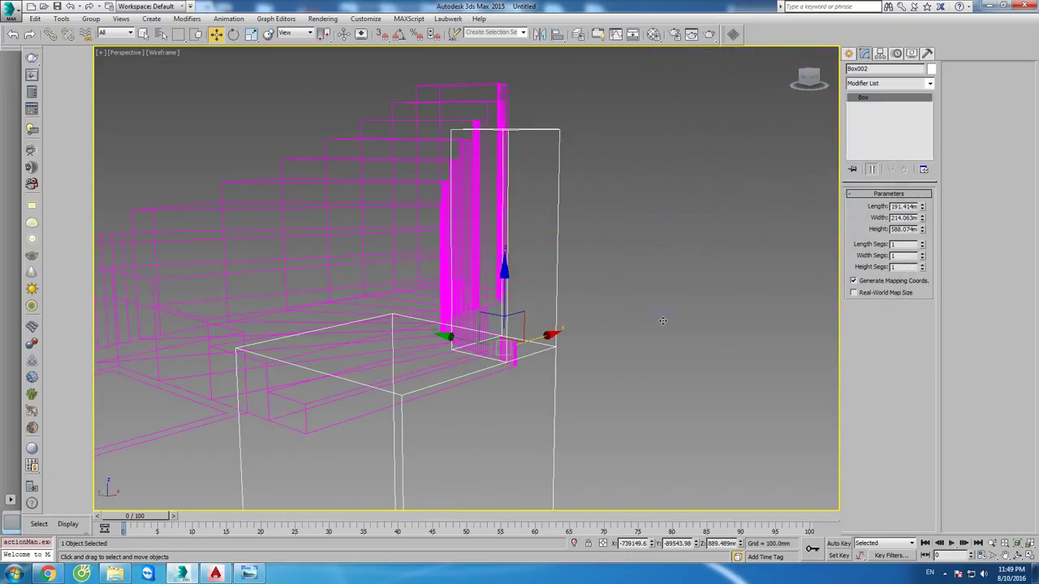
click(942, 573)
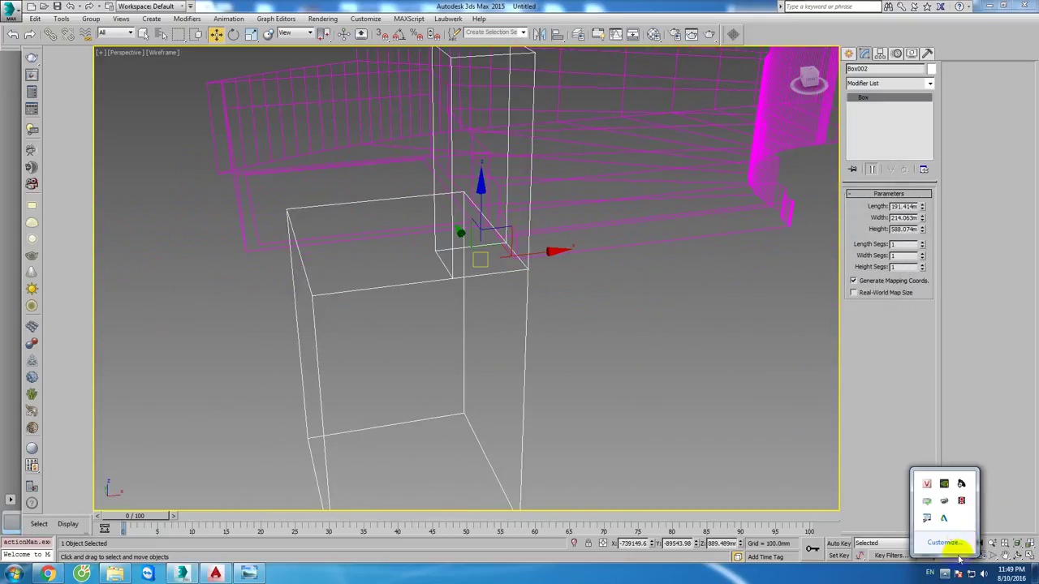
click(670, 386)
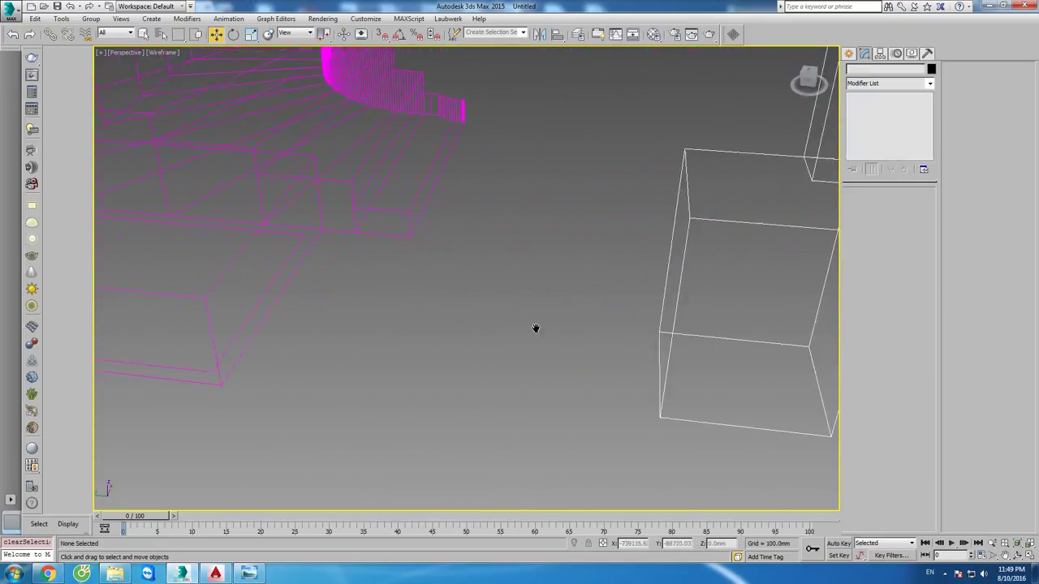
alt+middle_drag(670, 386, 673, 320)
click(602, 236)
key(Delete)
mouse_move(429, 289)
alt+middle_down()
mouse_move(470, 329)
mouse_move(372, 361)
alt+middle_up()
key(F3)
key(F3)
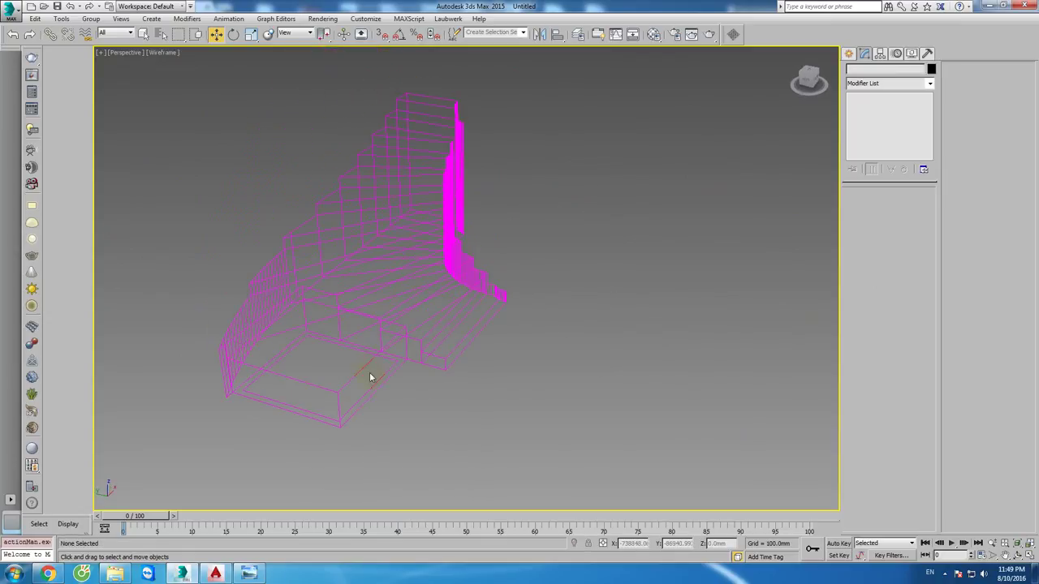
click(381, 379)
key(F3)
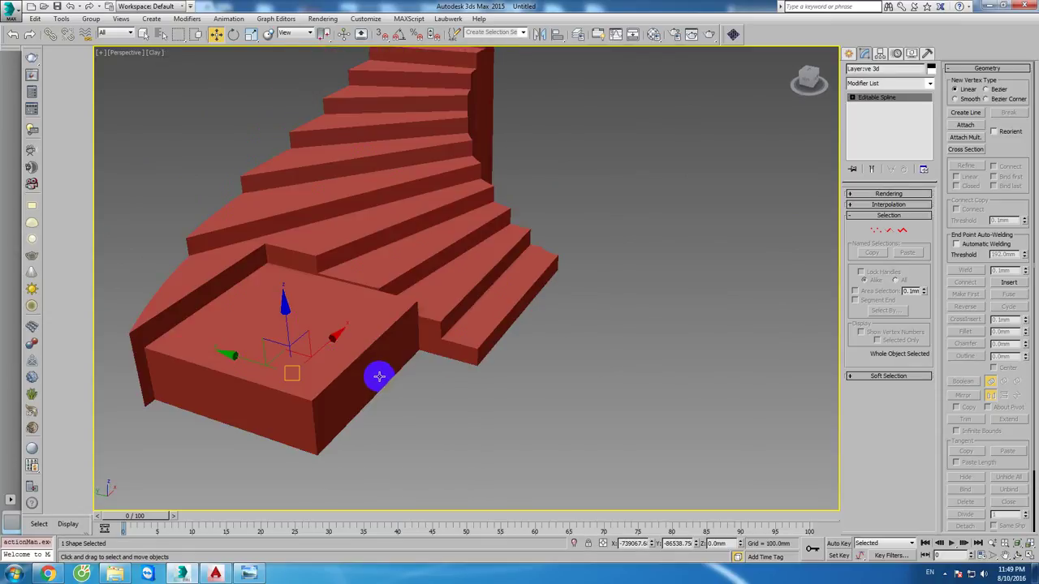
Step: Check the column 4 elevation heights in the AutoCAD drawing, then return to 3ds Max
click(215, 574)
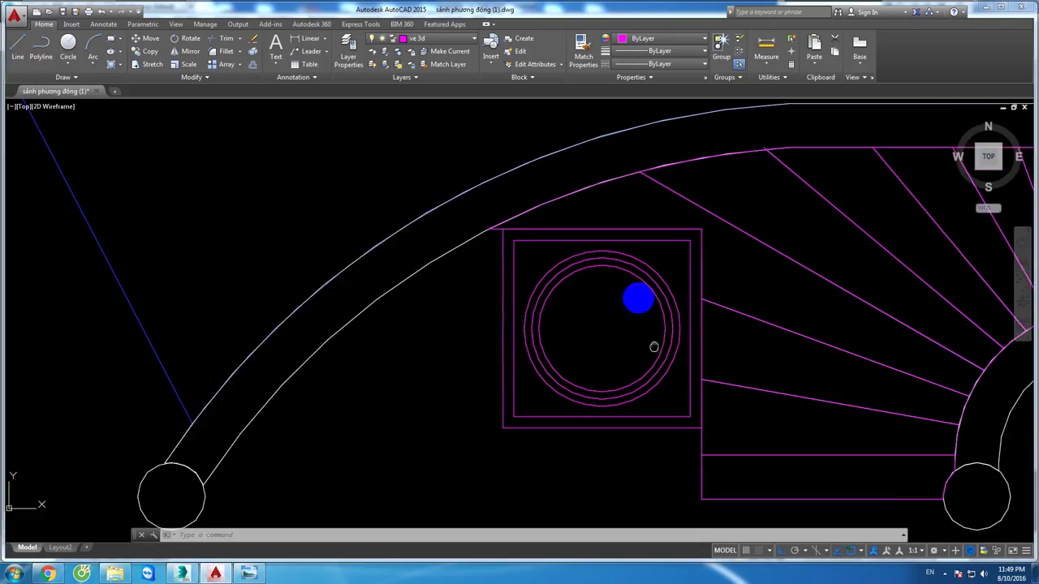
scroll(641, 333, down, 5)
scroll(630, 317, down, 3)
scroll(630, 316, up, 5)
middle_drag(441, 493, 487, 428)
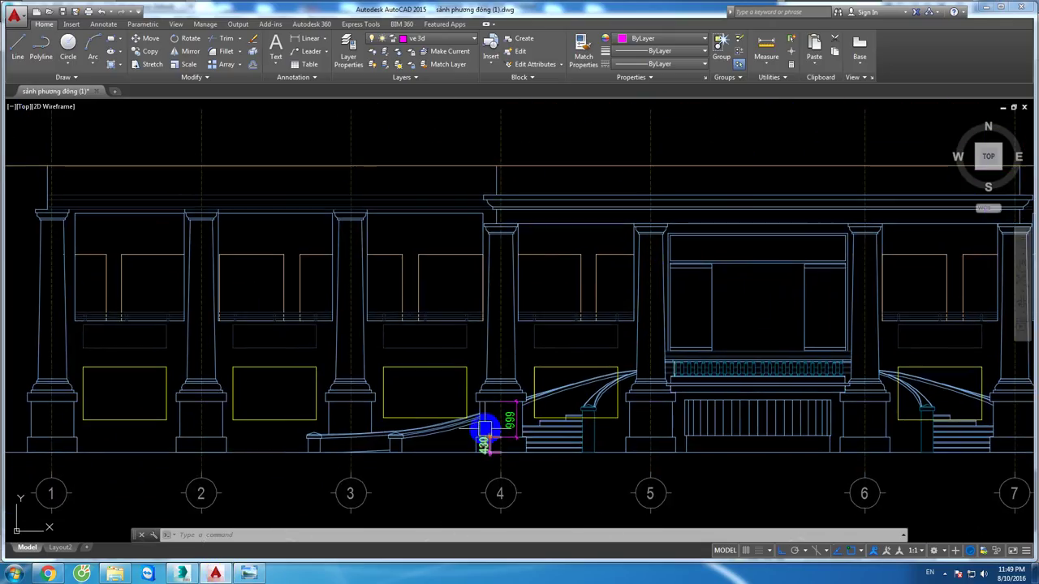
click(219, 573)
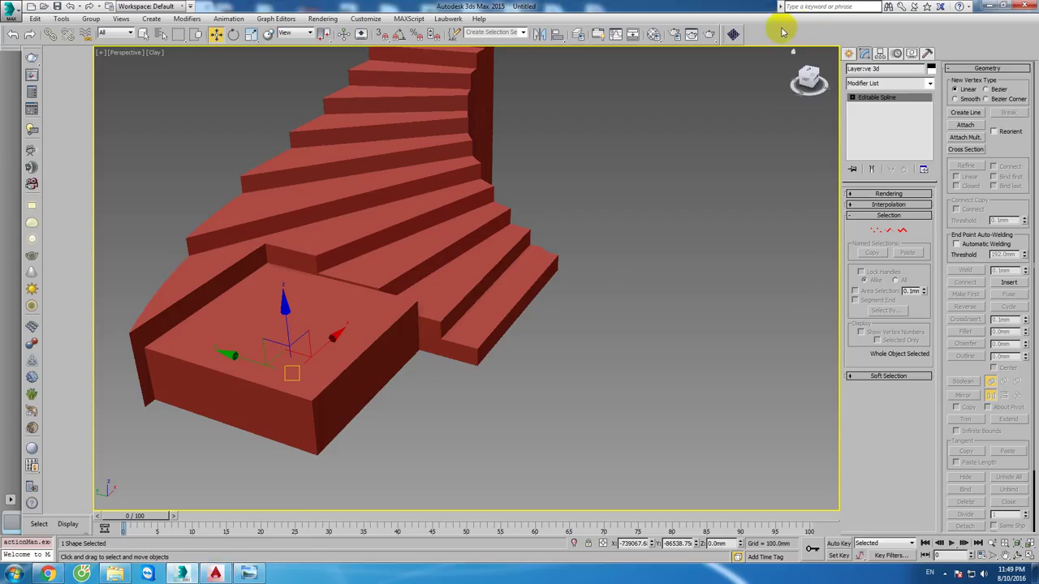
Step: Extrude the boundary spline 999 mm, briefly trying 430 mm before undoing back to 999
click(781, 31)
click(899, 208)
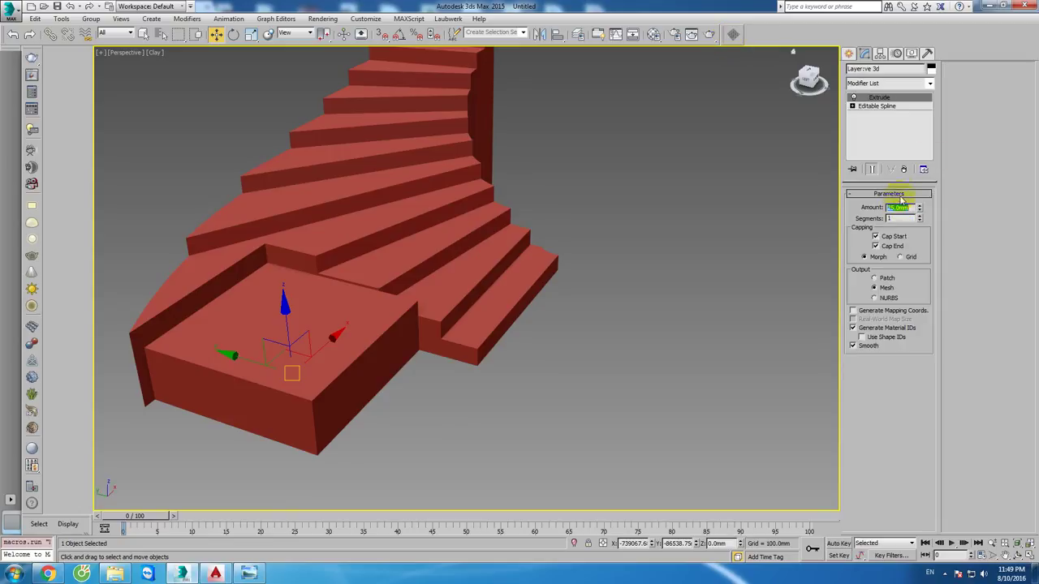
text(99)
key(Return)
alt+middle_drag(441, 267, 480, 288)
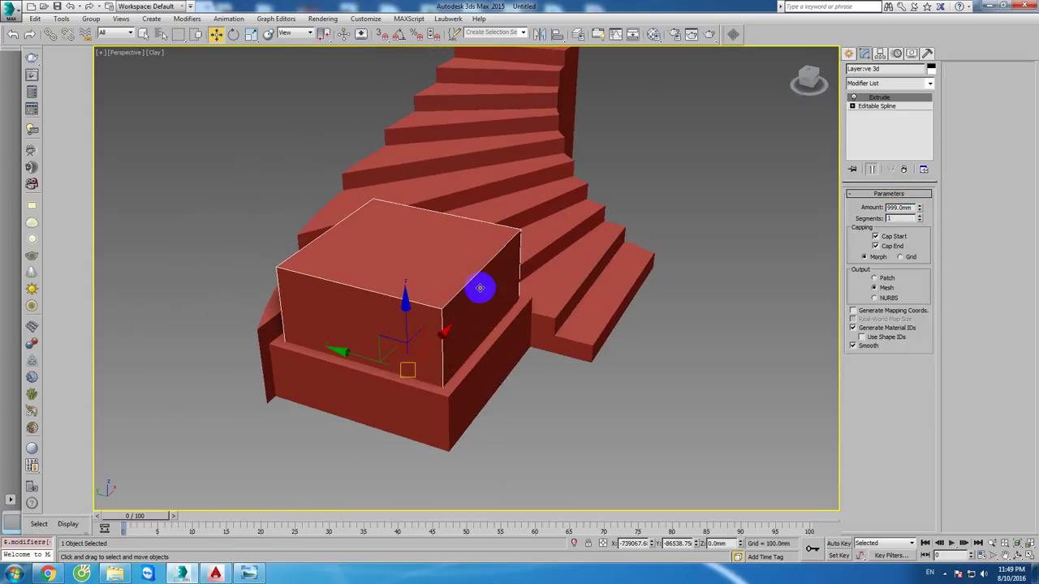
key(F3)
alt+middle_drag(460, 323, 421, 300)
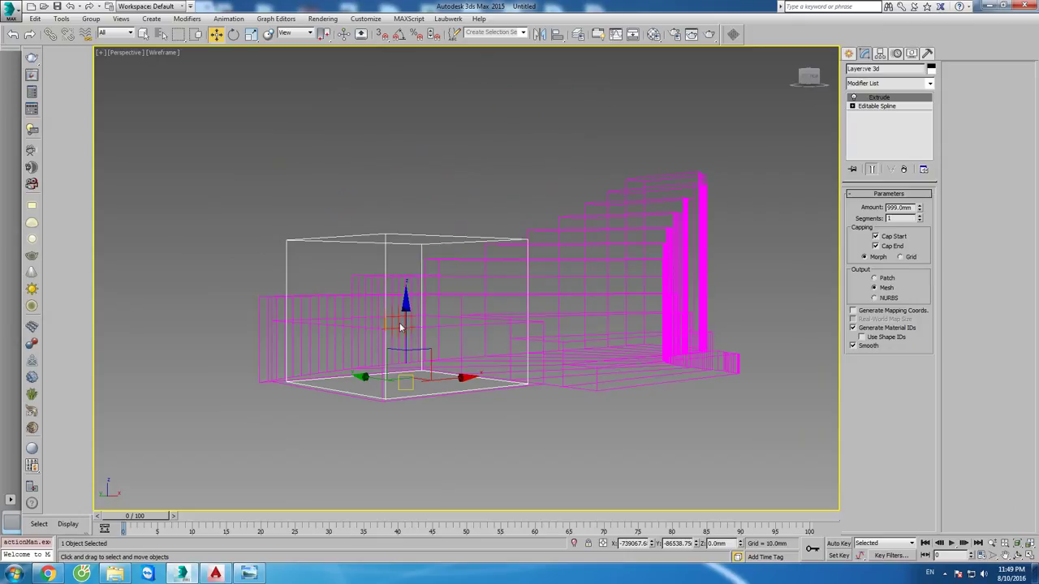
text(430)
key(Return)
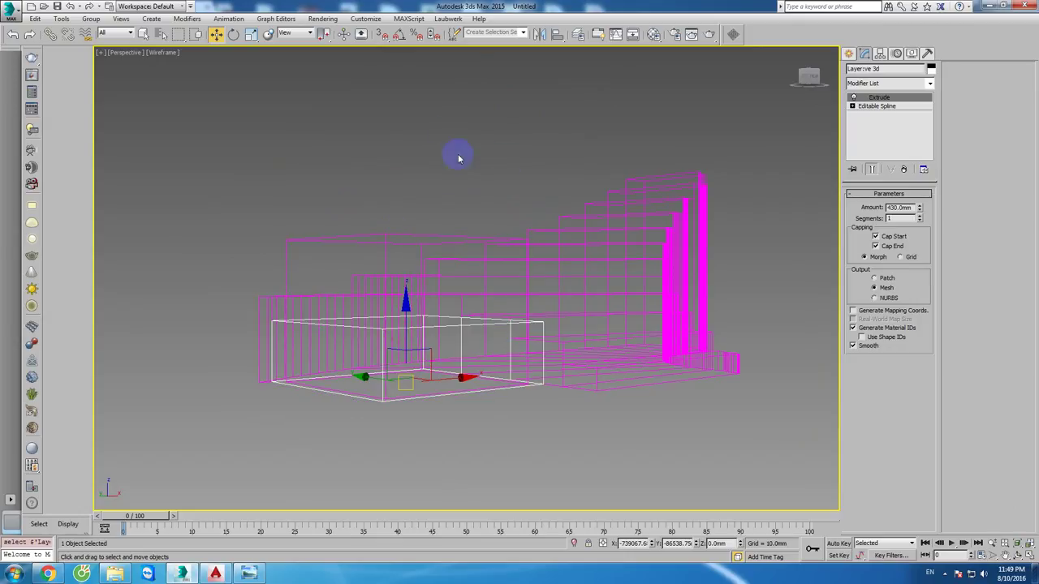
key(ctrl+z)
alt+middle_drag(382, 197, 417, 237)
Step: Align the 999 mm block's Z minimum to the base slab's Z maximum
key(F3)
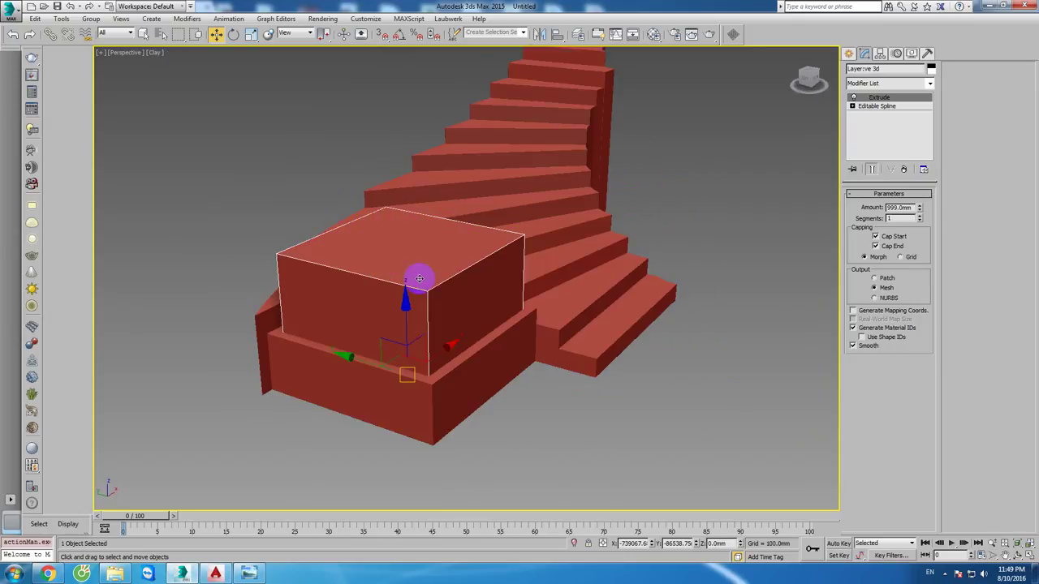
key(alt+a)
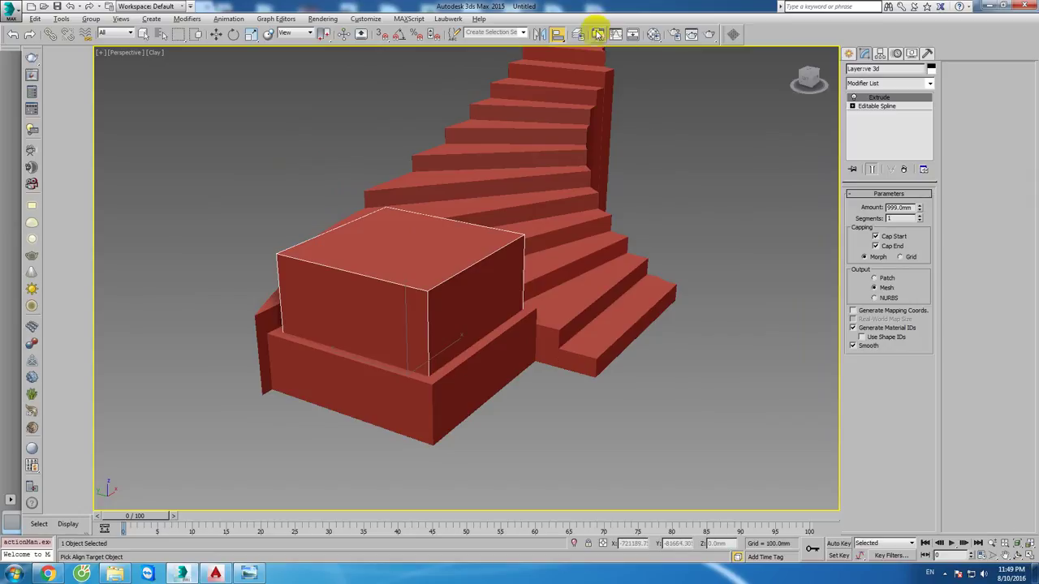
click(469, 359)
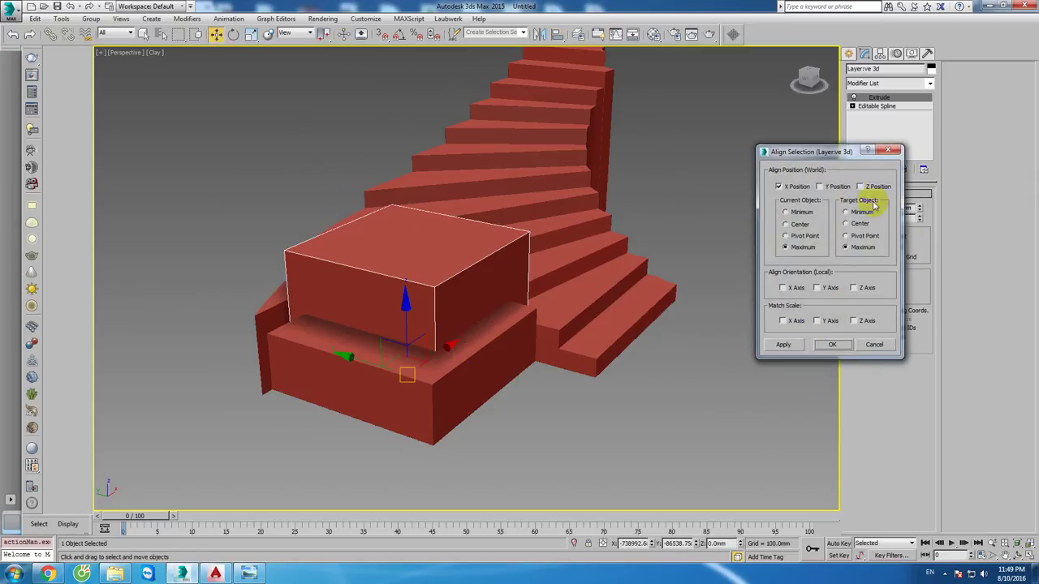
click(798, 186)
click(874, 187)
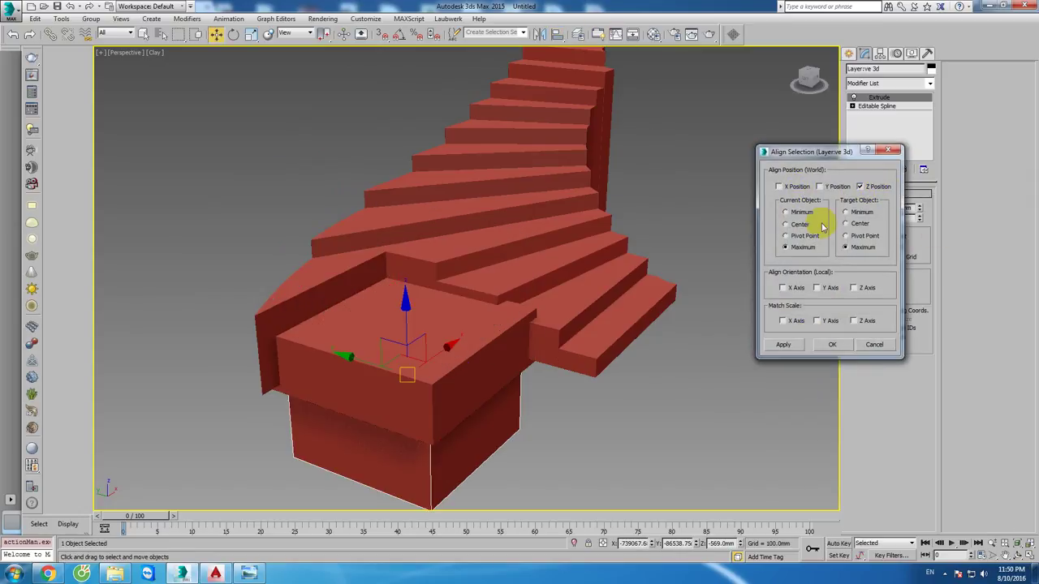
click(785, 212)
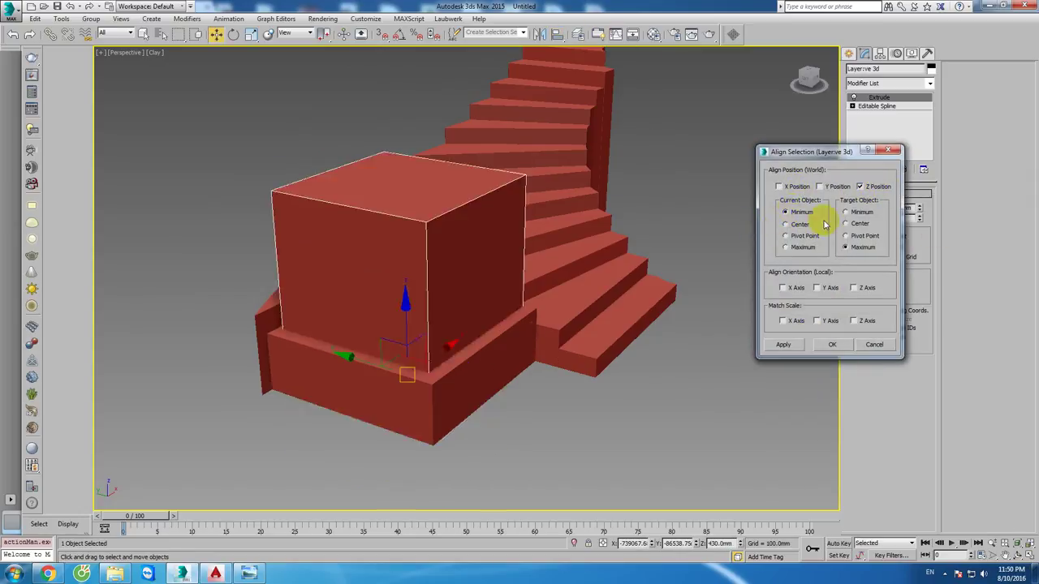
click(825, 344)
key(F3)
key(F3)
mouse_move(529, 390)
alt+middle_down()
mouse_move(505, 365)
mouse_move(520, 364)
alt+middle_up()
Step: Zoom the AutoCAD elevation in on column 4's base
click(528, 424)
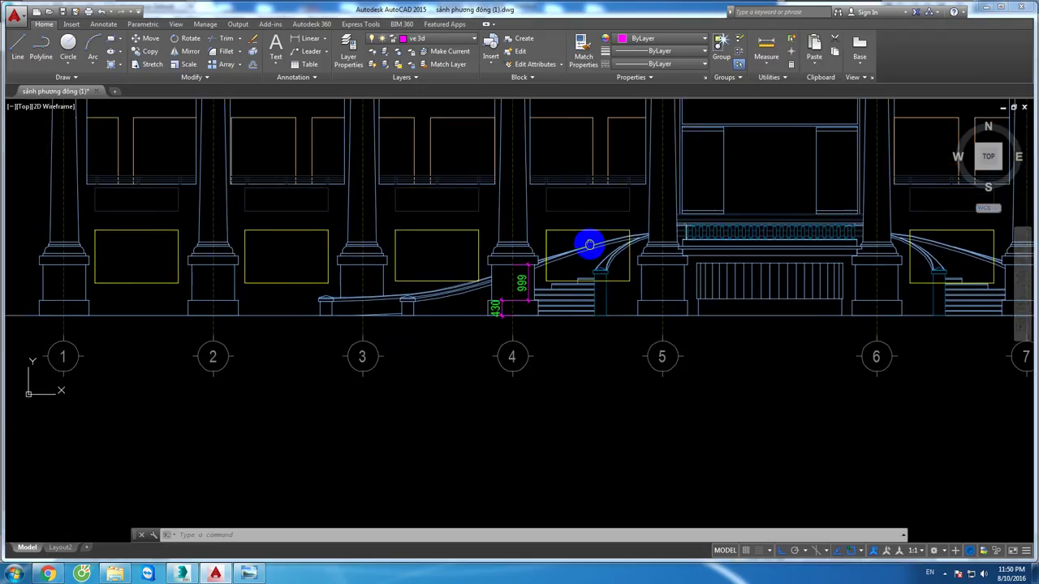
middle_drag(508, 264, 507, 289)
scroll(508, 290, up, 8)
scroll(438, 300, up, 1)
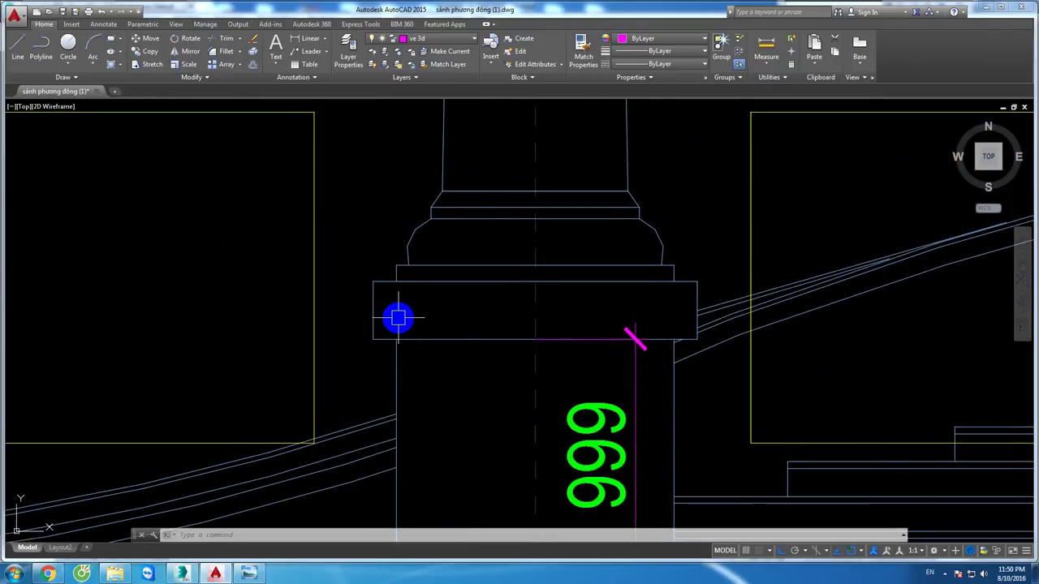
text(dli)
key(Return)
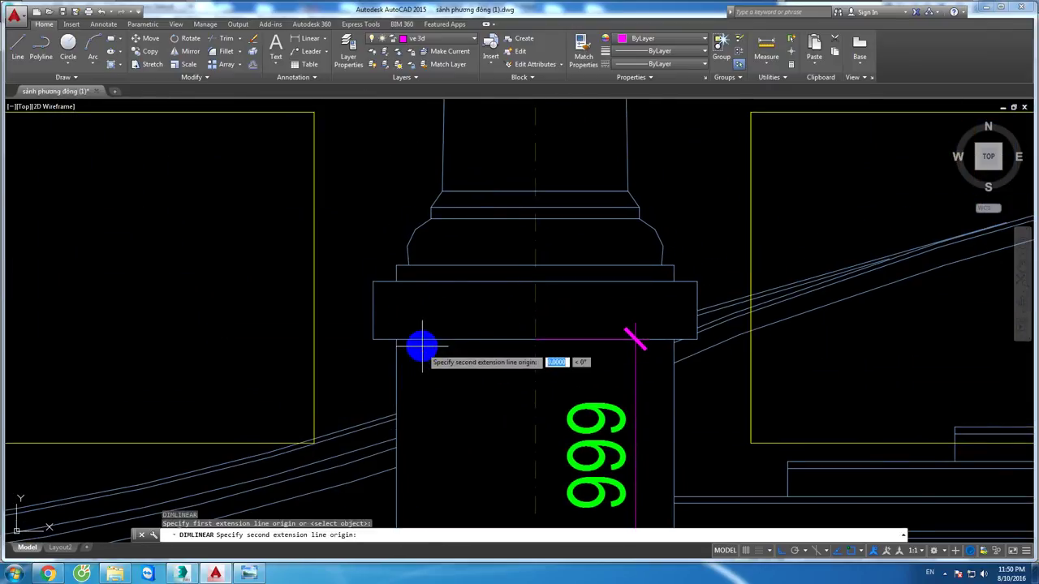
click(427, 344)
key(Escape)
Step: Add a vertical 250 dimension across column 4's base cap, then select the base slab in 3ds Max
text(dli)
key(Return)
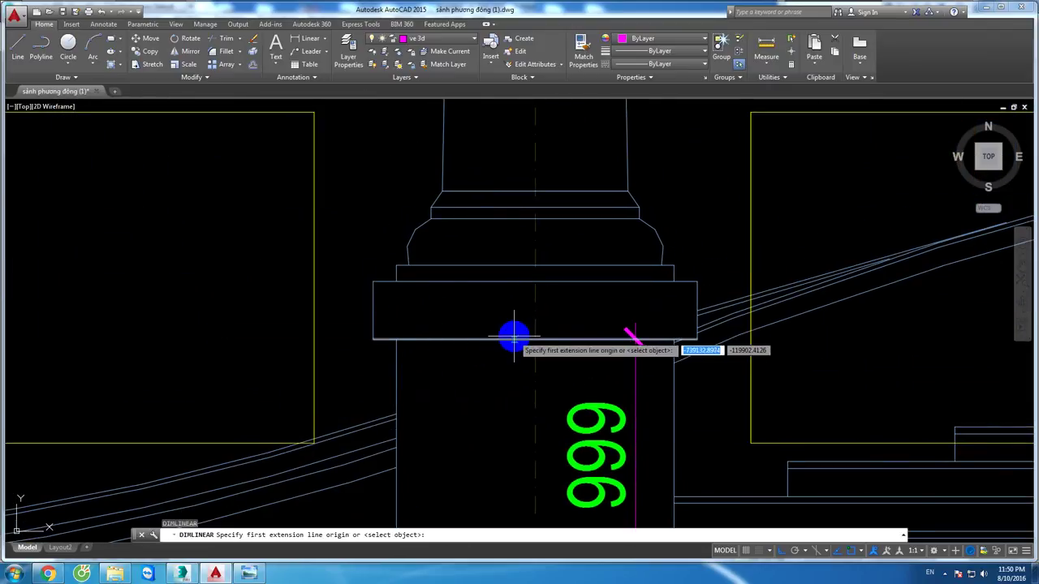
click(534, 339)
click(536, 282)
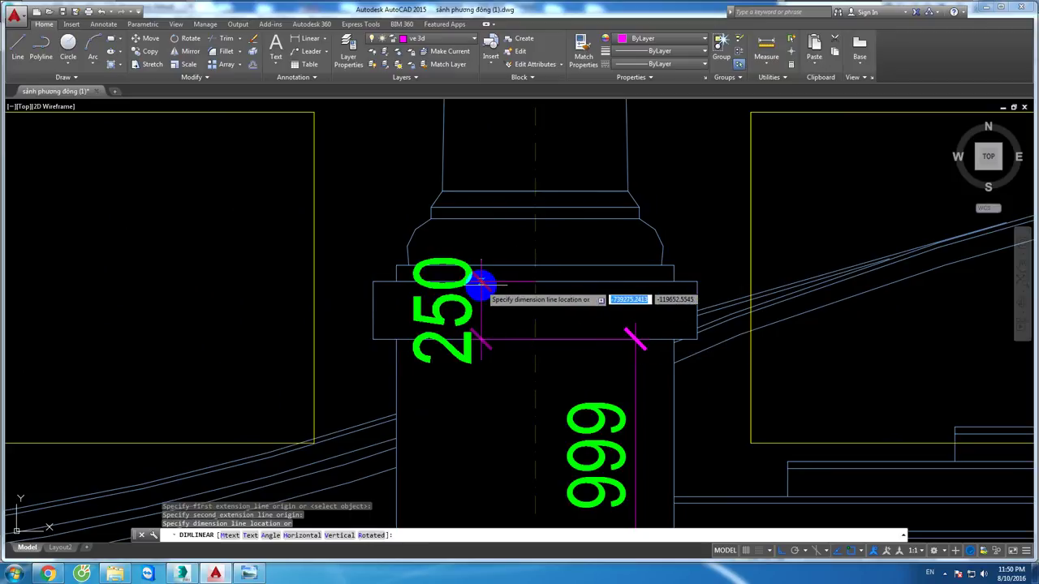
click(486, 283)
middle_drag(582, 285, 541, 323)
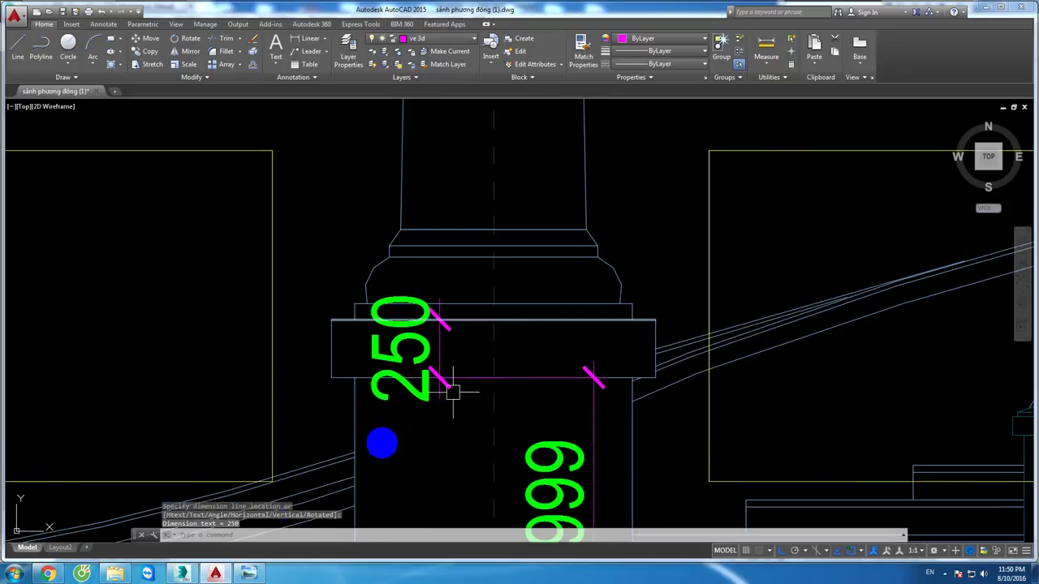
click(195, 575)
click(437, 361)
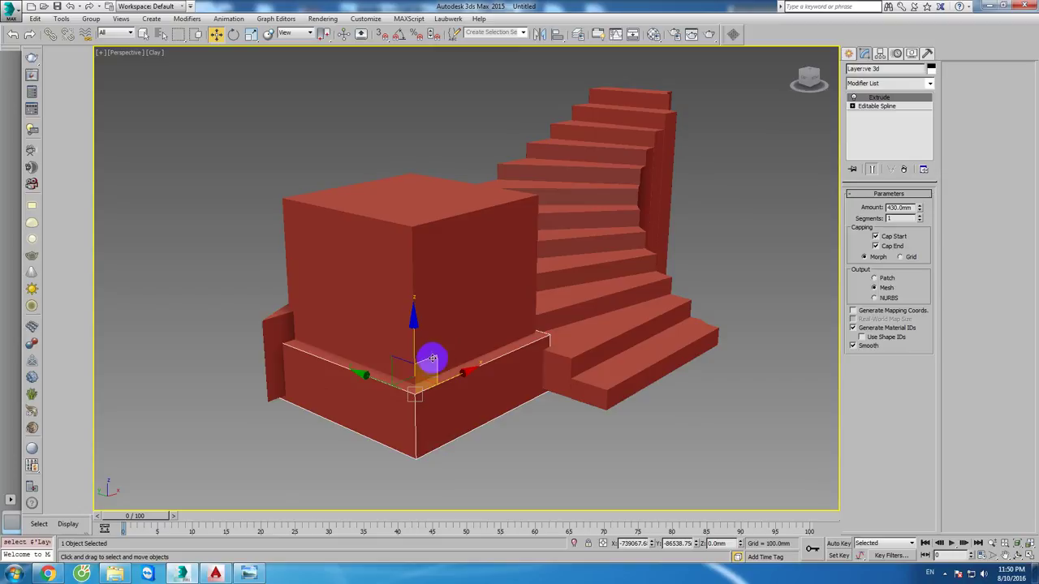
Step: Copy the base slab as a 250 mm cap and seat it on the pedestal box's top
shift+drag(413, 345, 410, 122)
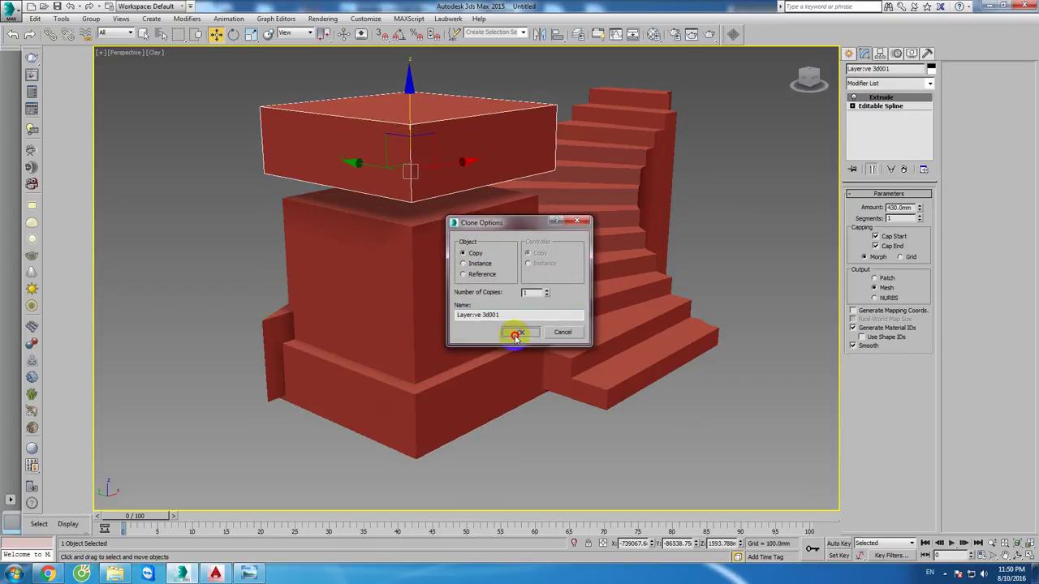
click(516, 333)
text(250)
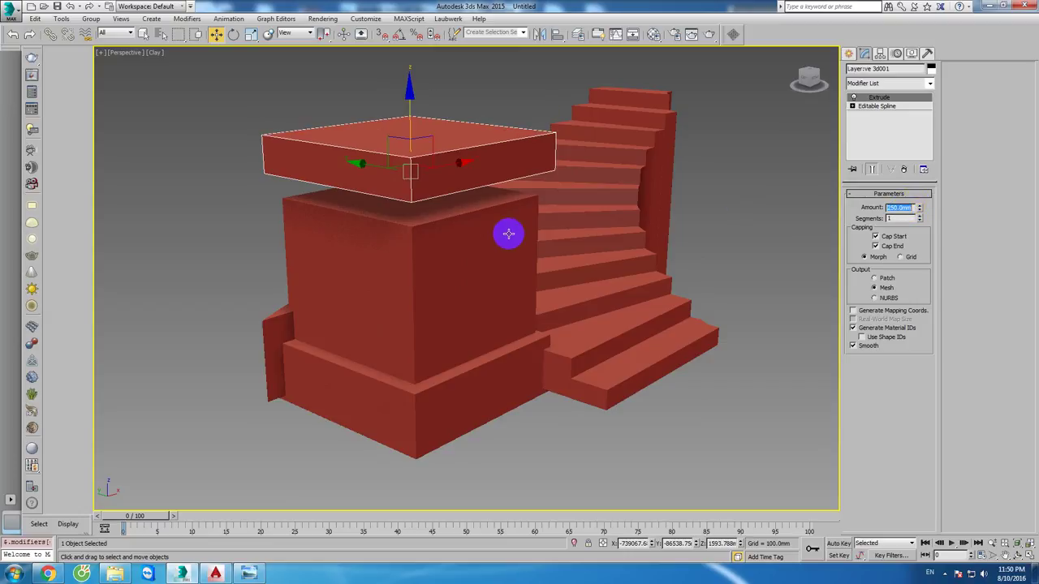
key(alt+a)
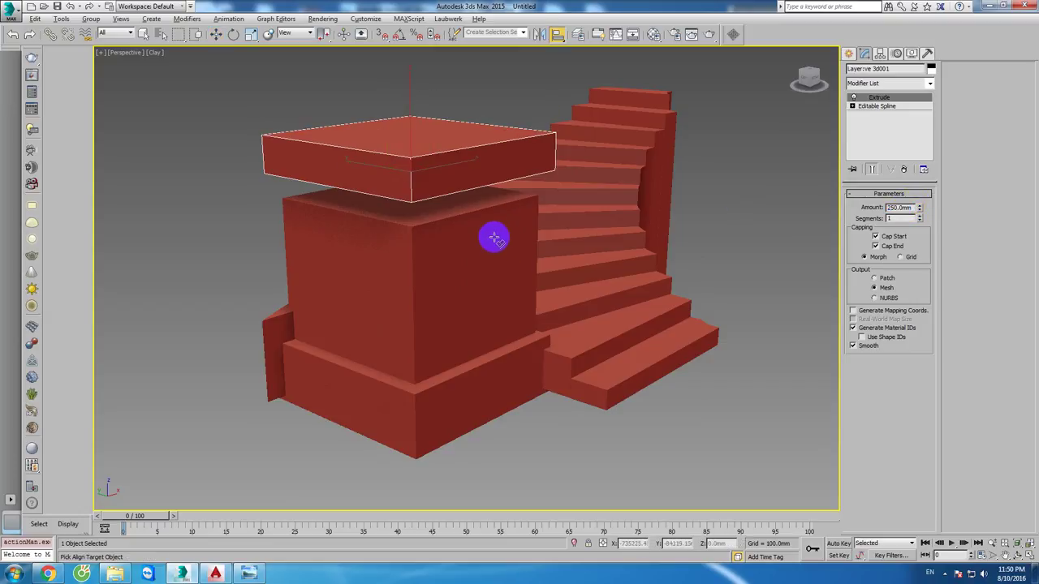
click(494, 237)
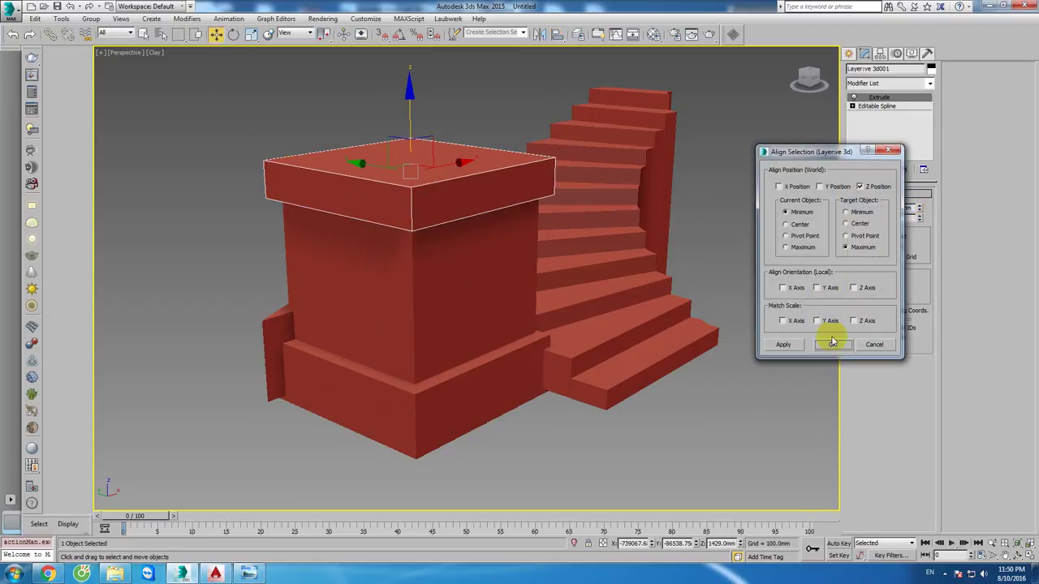
click(832, 344)
Step: Shift-copy the pedestal block upward, creating Layerve 3d002 above the cap
middle_drag(656, 234, 509, 267)
click(509, 267)
middle_drag(498, 222, 440, 327)
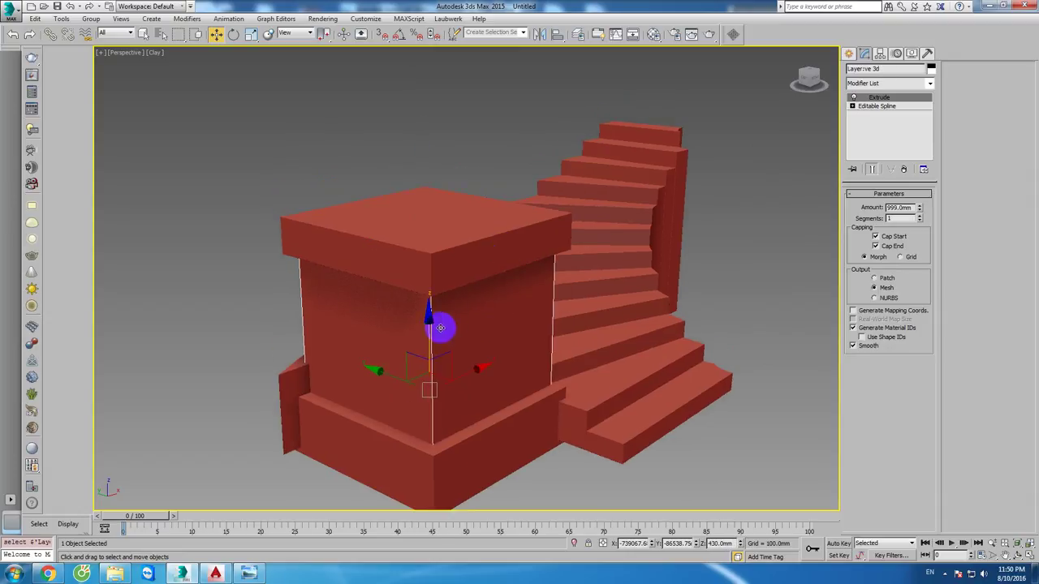
shift+drag(440, 328, 456, 74)
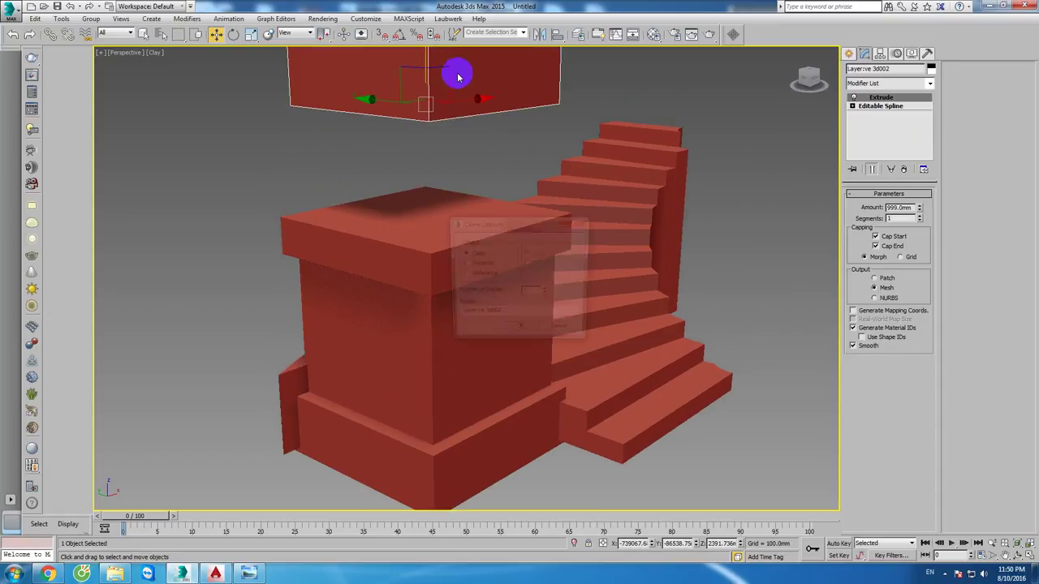
click(519, 333)
scroll(506, 260, down, 3)
Step: Take a trial linear measurement in the AutoCAD drawing, cancel it, and return to 3ds Max
click(216, 574)
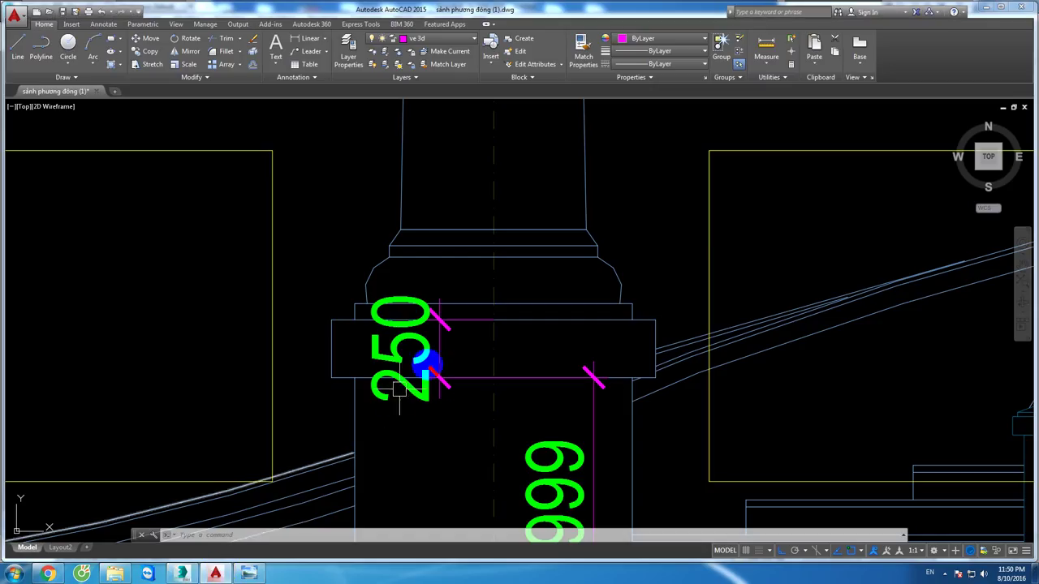
text(dli)
key(Return)
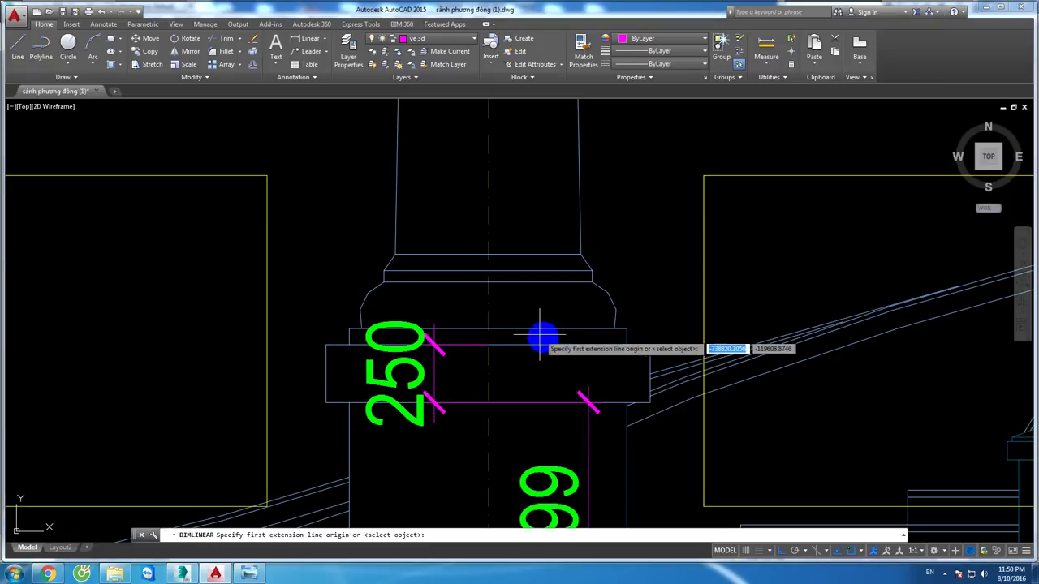
click(535, 330)
click(546, 344)
key(Escape)
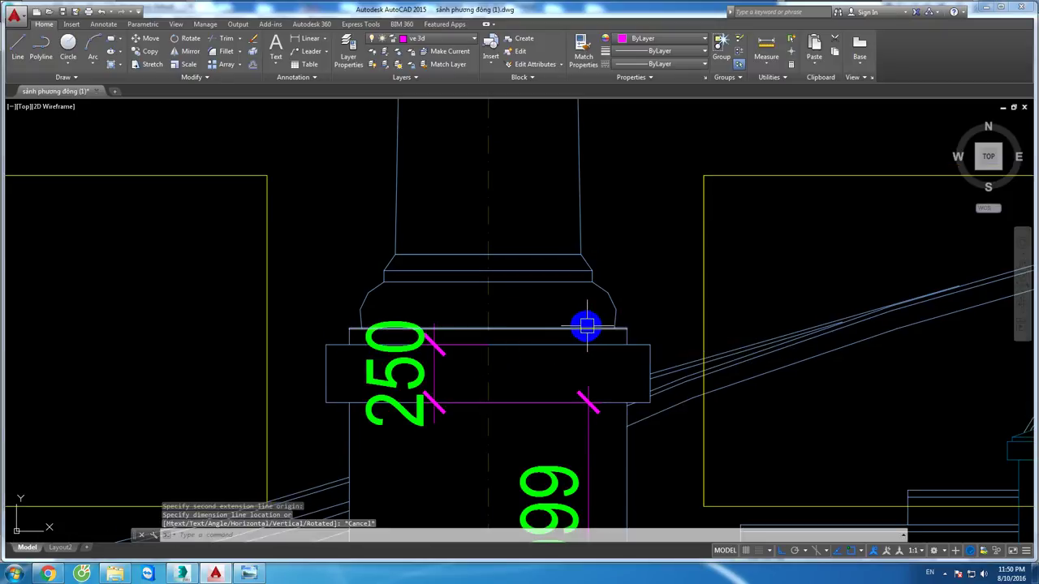
click(181, 573)
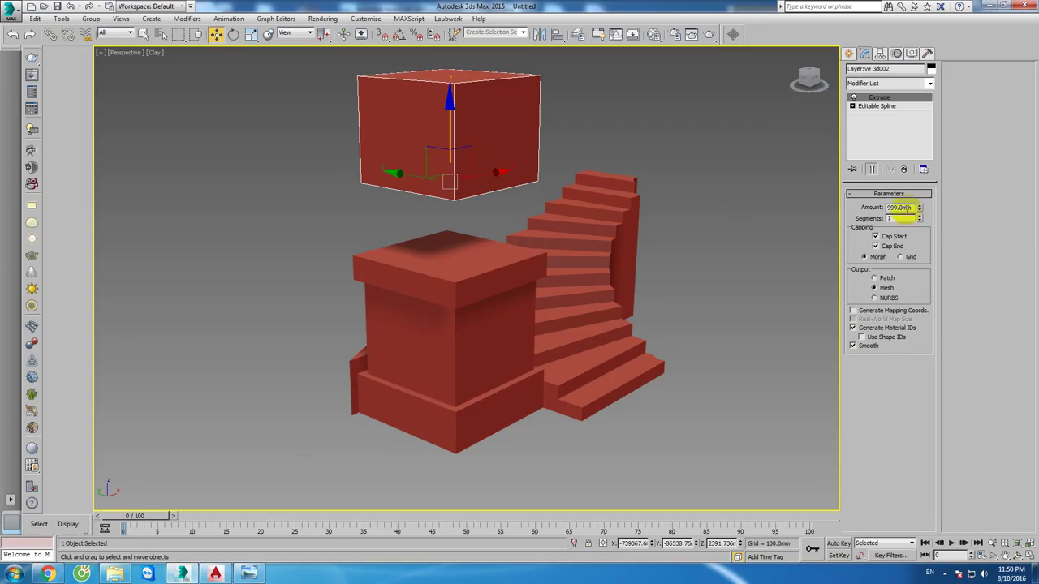
text(70)
Step: Extrude the copied slab 70 mm thick and align it onto the pedestal top
key(Return)
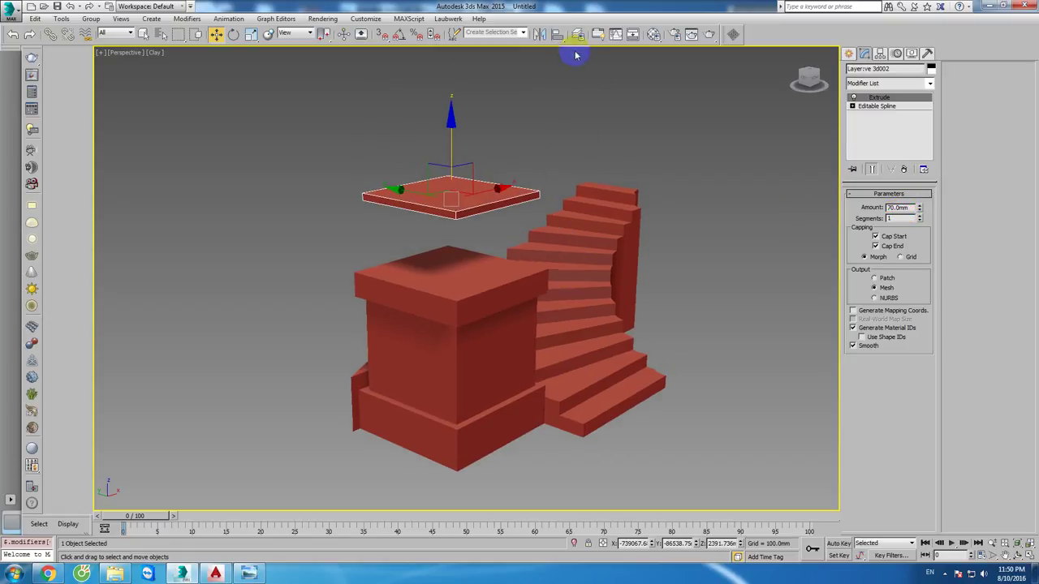
click(557, 33)
click(467, 284)
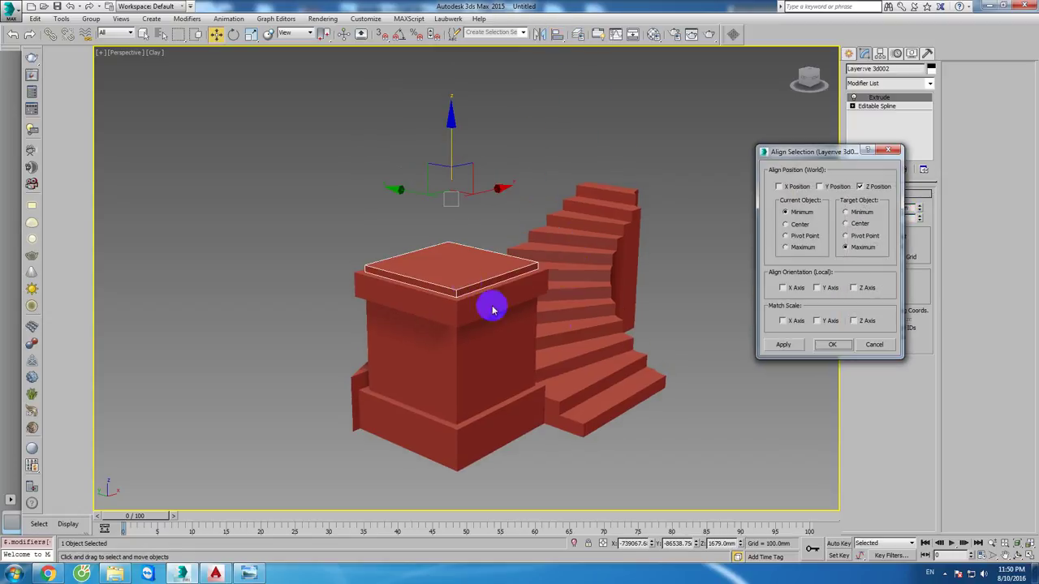
click(831, 345)
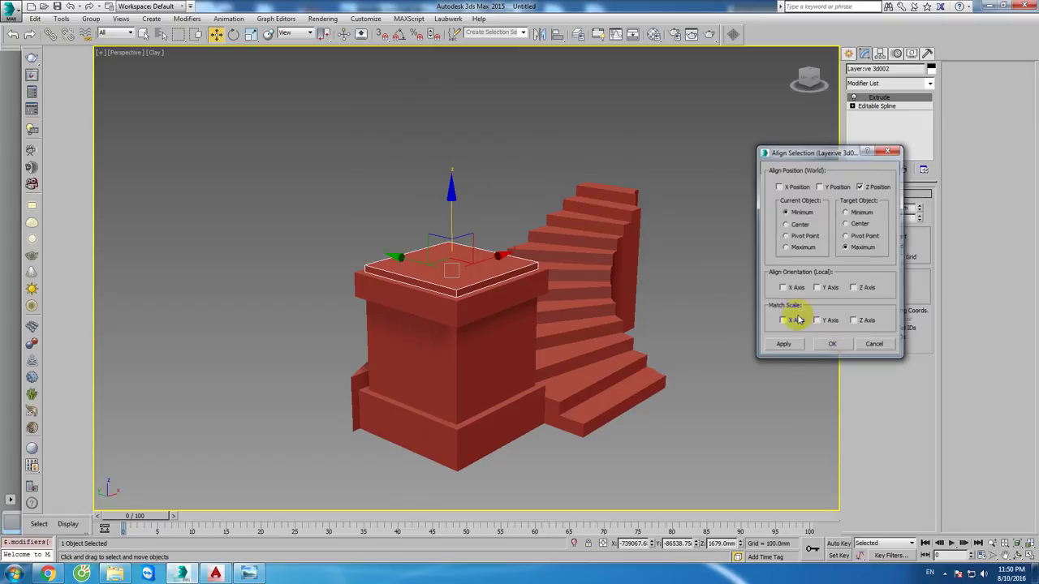
Step: Group the four pedestal pieces as Group002 and bring up the building reference render
ctrl+click(473, 376)
ctrl+click(477, 413)
ctrl+click(493, 482)
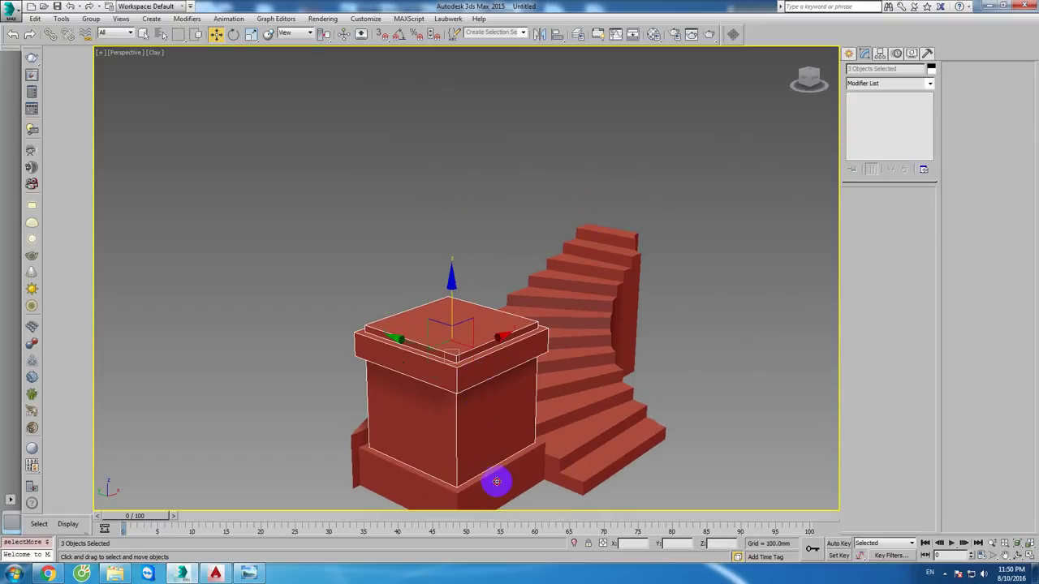
click(97, 20)
click(109, 34)
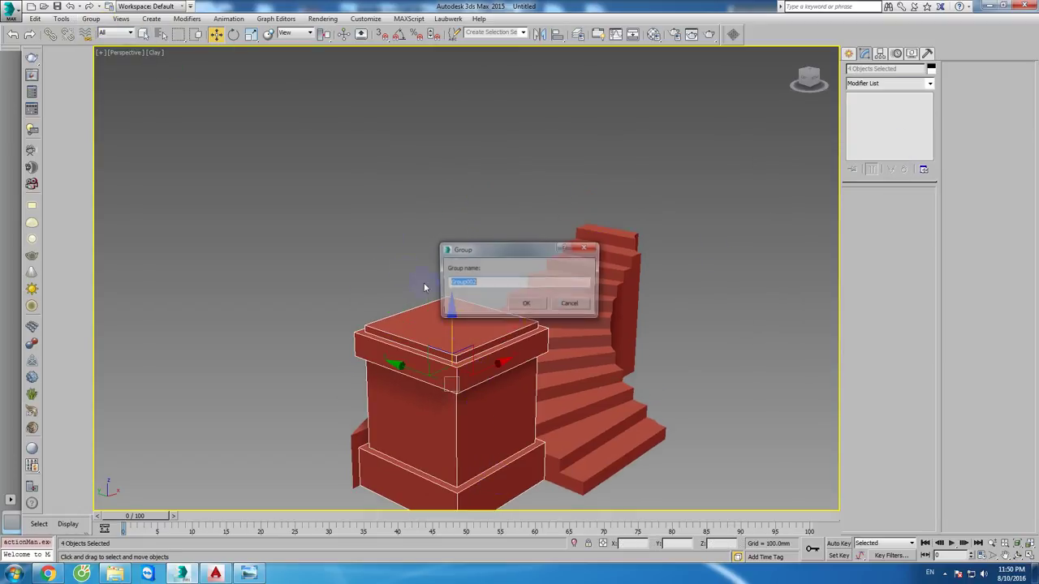
click(531, 299)
middle_drag(384, 472, 384, 452)
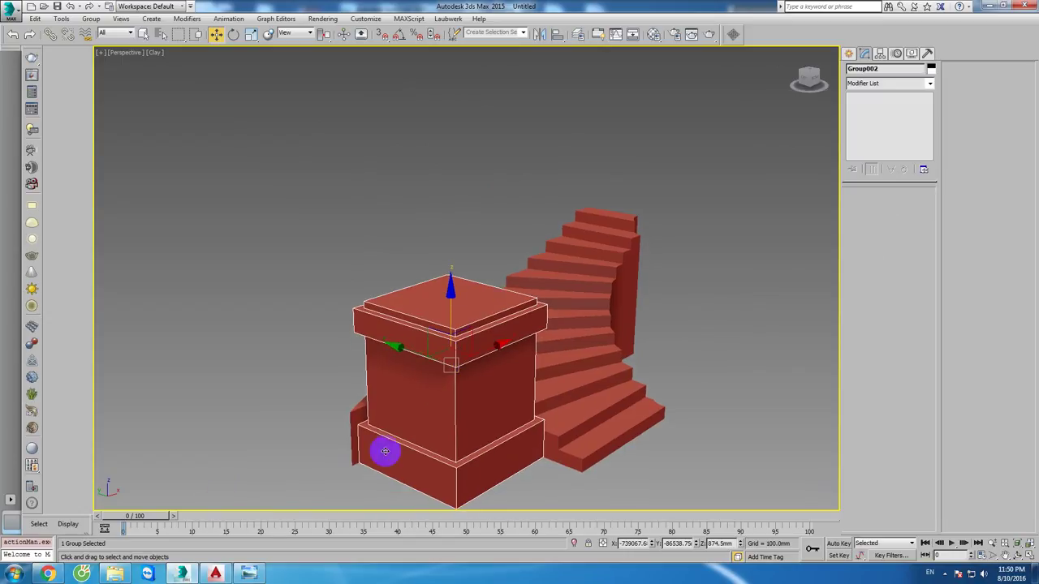
click(249, 574)
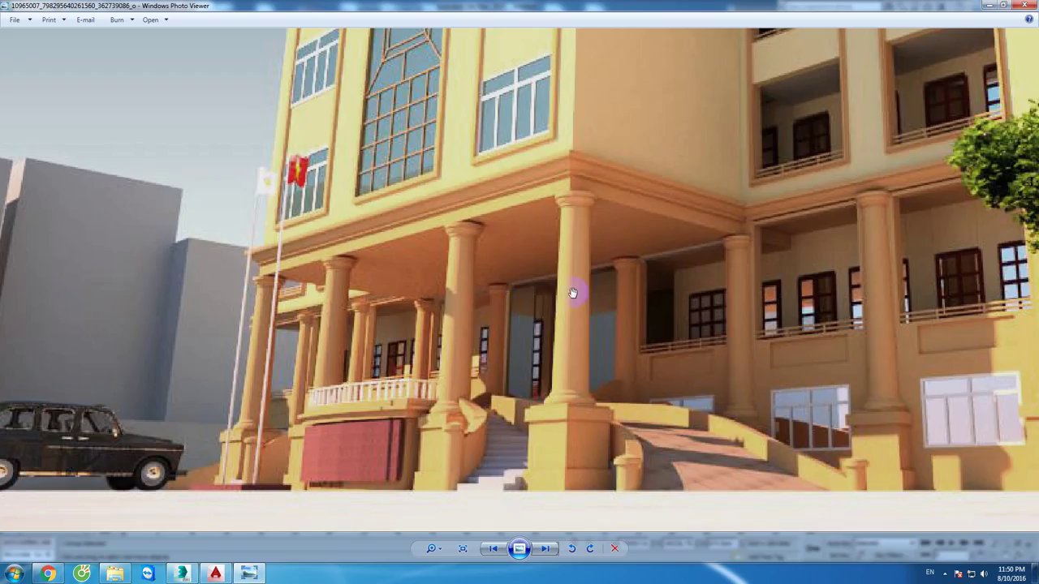
Step: Return to the AutoCAD drawing and frame several columns of the column row
click(213, 574)
scroll(459, 366, down, 7)
middle_drag(638, 394, 568, 318)
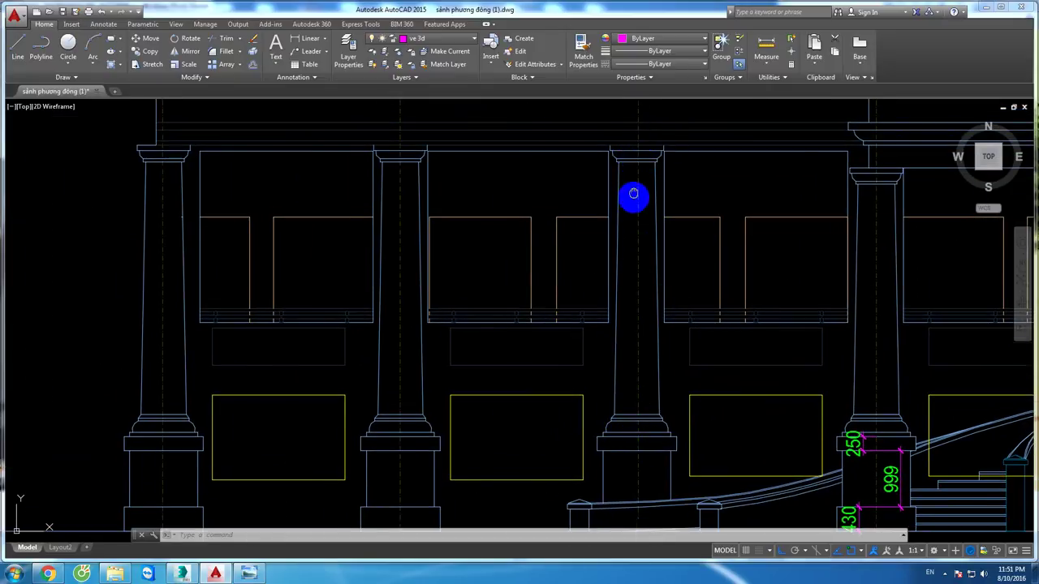
Step: Trim the lines crossing the middle column at its capital
scroll(626, 211, up, 2)
scroll(621, 252, up, 3)
middle_drag(618, 274, 601, 297)
text(tr)
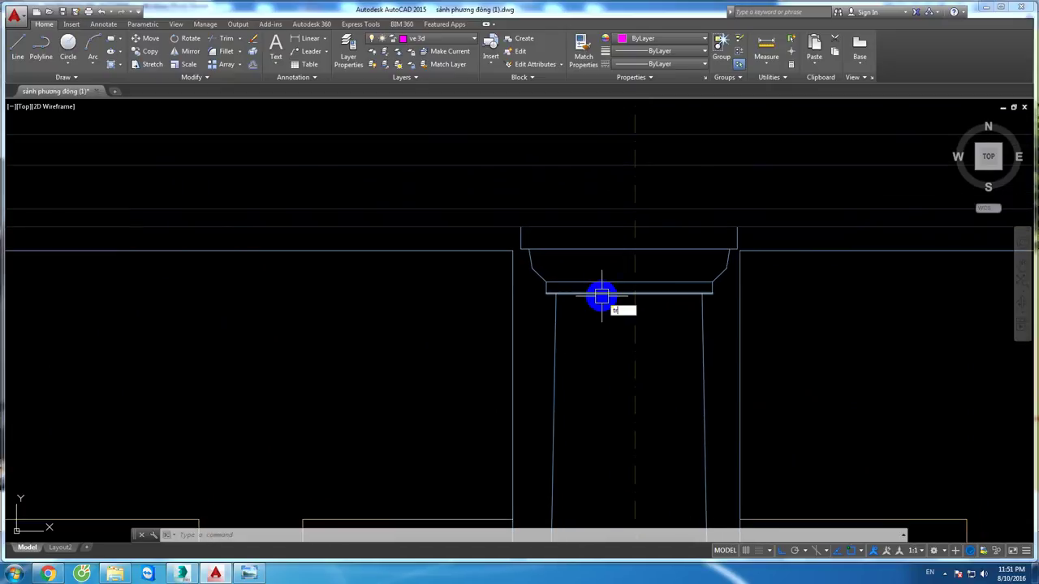
key(Return)
key(Return)
drag(612, 308, 579, 238)
scroll(601, 349, down, 2)
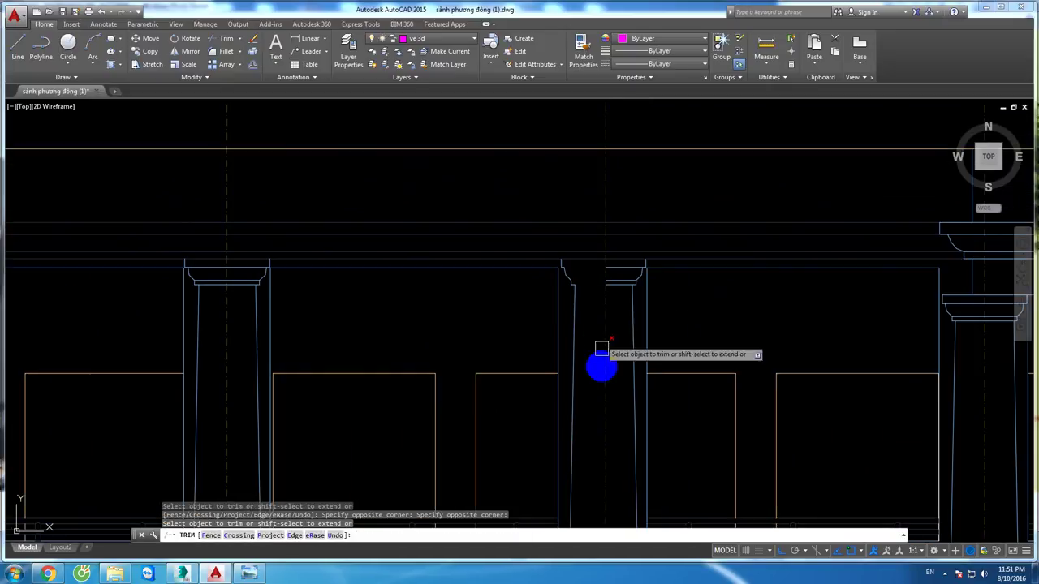
middle_drag(600, 367, 631, 216)
scroll(624, 325, up, 2)
scroll(621, 406, up, 2)
scroll(636, 382, up, 2)
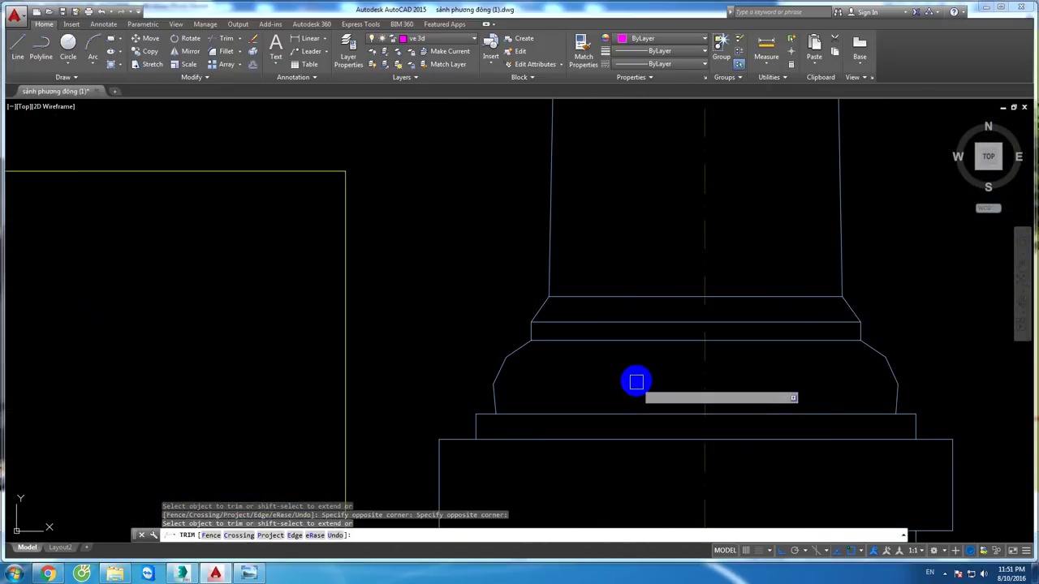
scroll(617, 284, down, 2)
scroll(624, 327, down, 2)
key(Escape)
Step: Create a boundary polyline by picking a point inside the middle column
middle_drag(624, 327, 587, 387)
scroll(592, 329, down, 1)
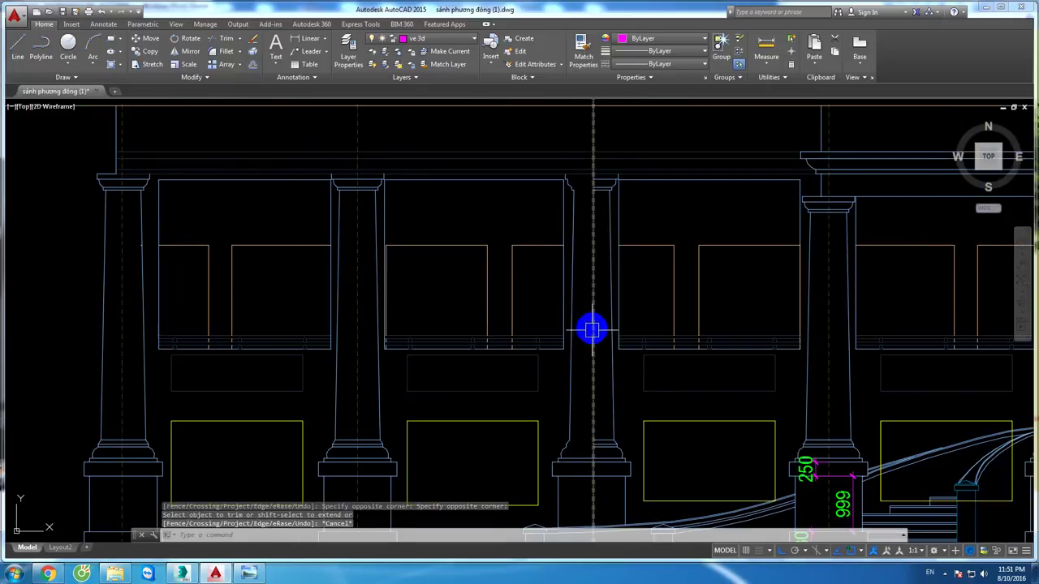
middle_drag(591, 330, 589, 347)
key(Return)
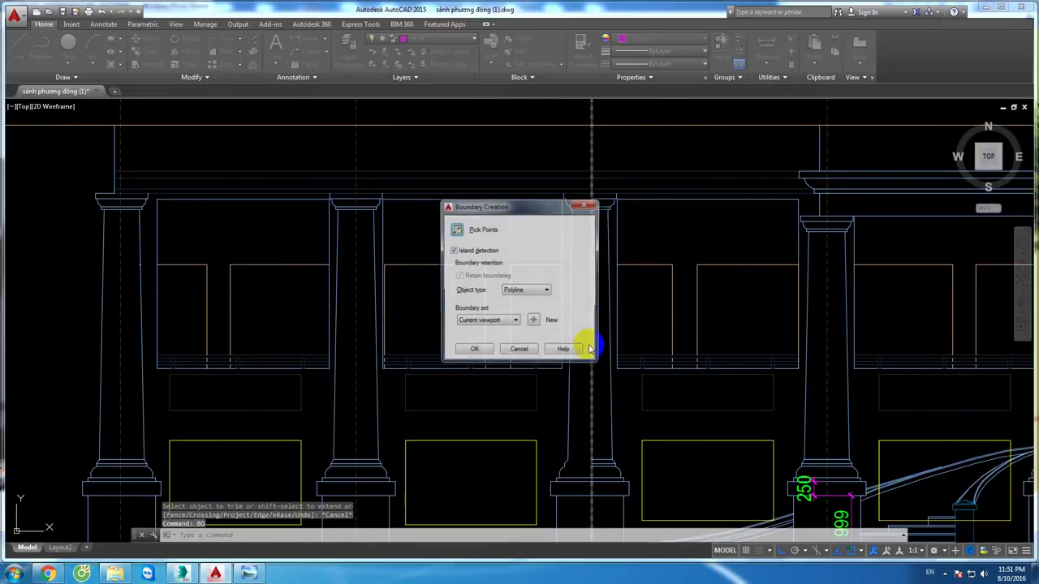
key(Return)
click(581, 352)
key(Return)
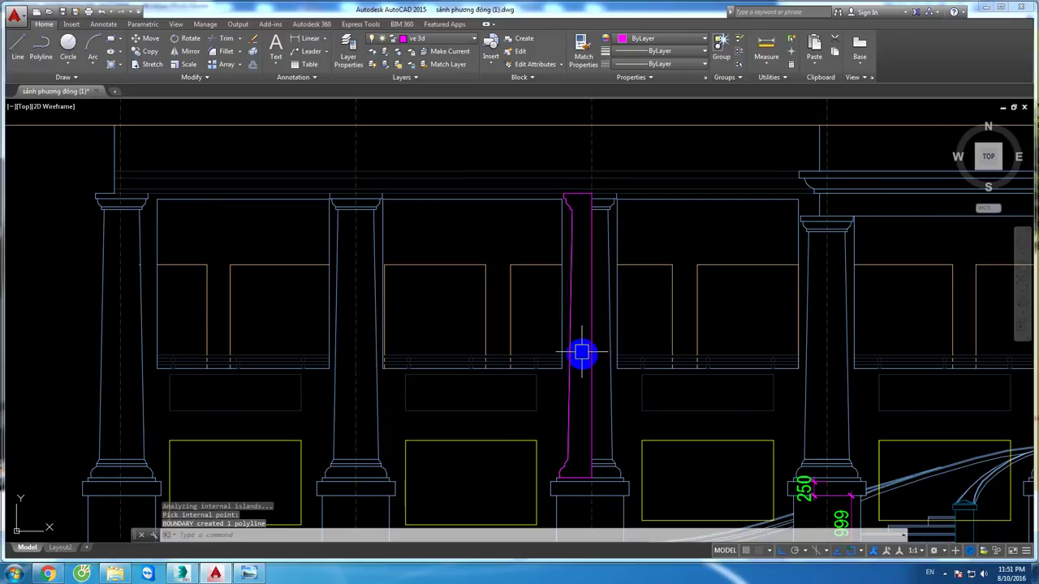
Step: Write the boundary polyline with WBLOCK to new block.dwg, replacing the existing file
click(569, 365)
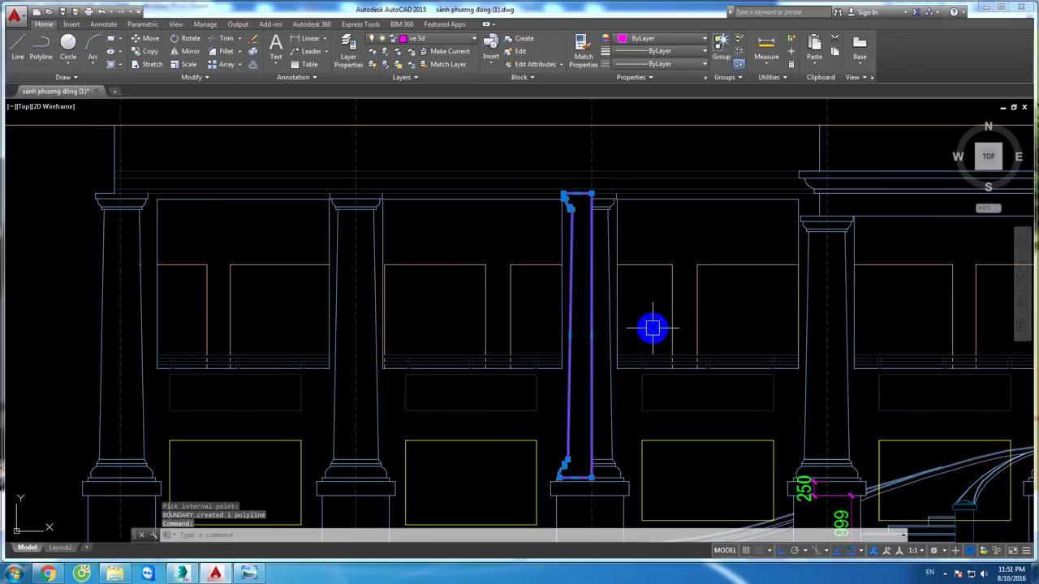
text(w)
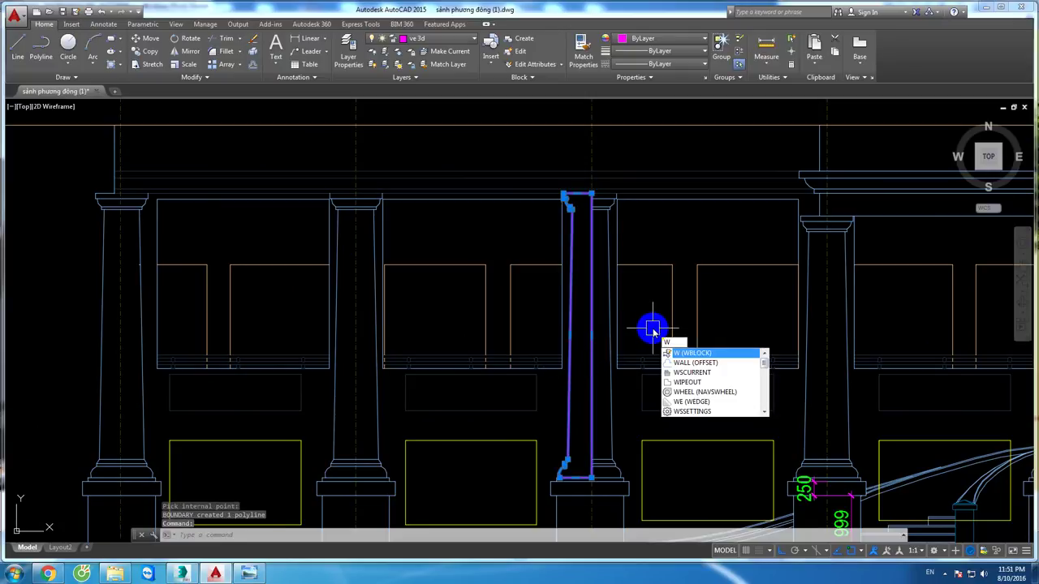
key(Return)
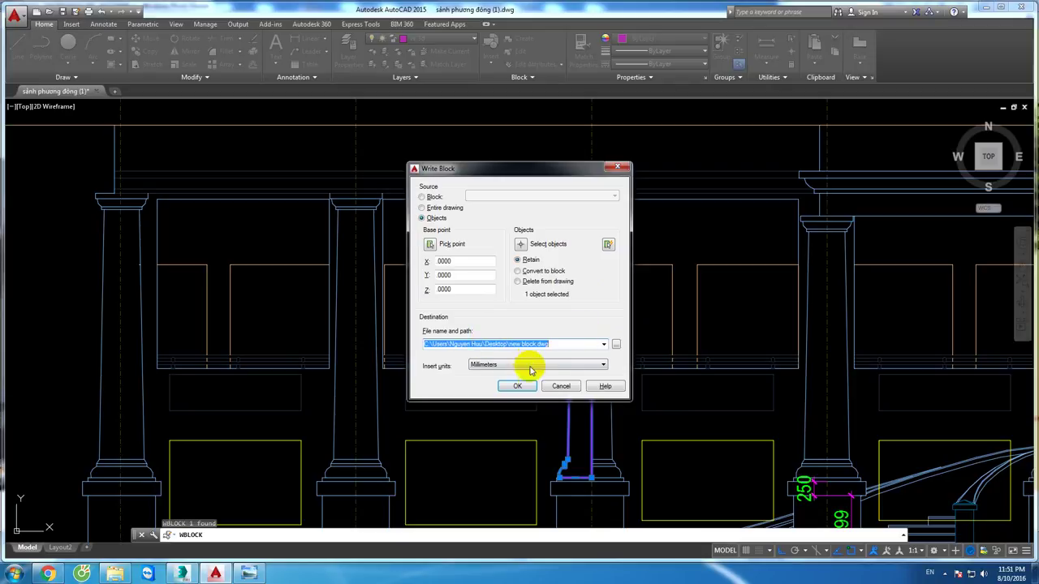
click(524, 387)
click(538, 255)
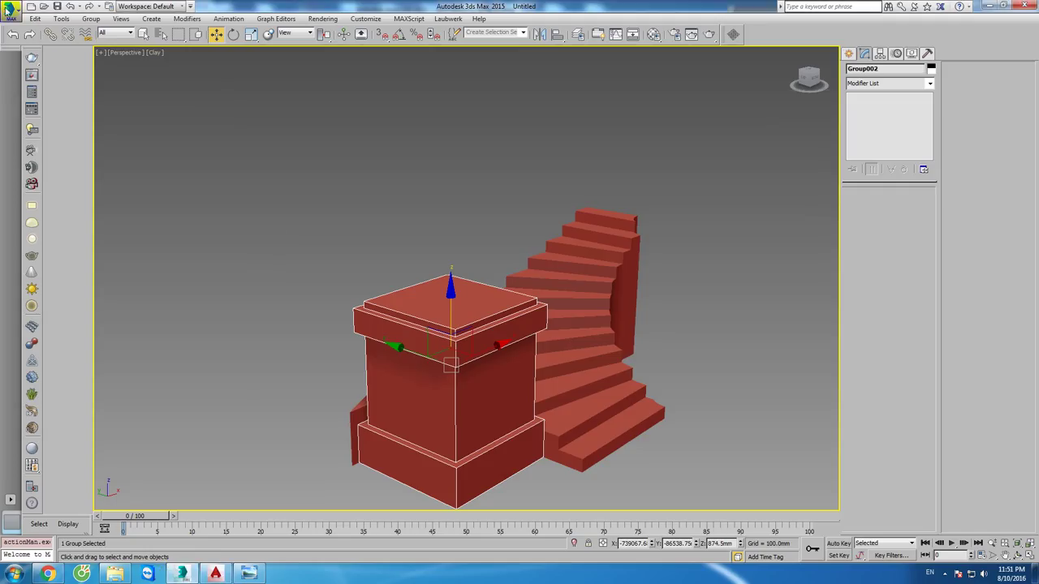
click(8, 10)
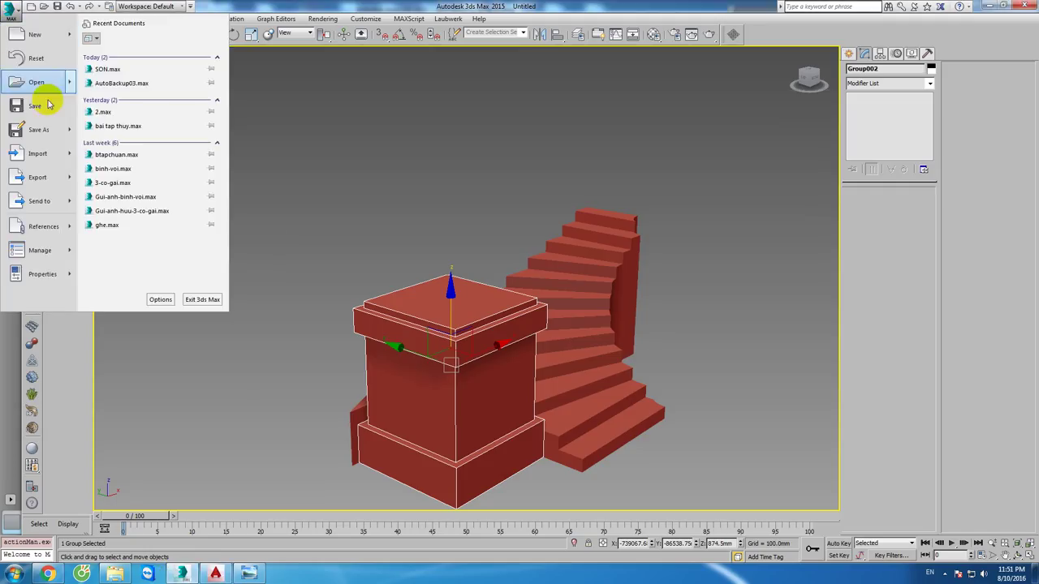
Step: Import new block.dwg into 3ds Max with the AutoCAD import options
click(41, 154)
click(385, 183)
double_click(386, 183)
key(Return)
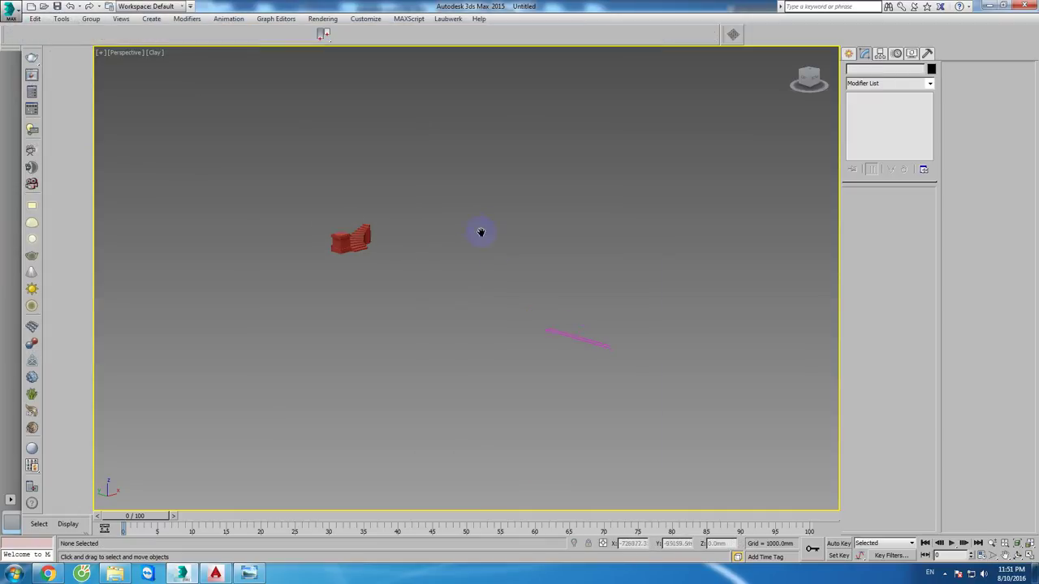
click(545, 323)
Step: Move the imported column profile next to the staircase and frame it in top view
alt+middle_drag(503, 273, 511, 294)
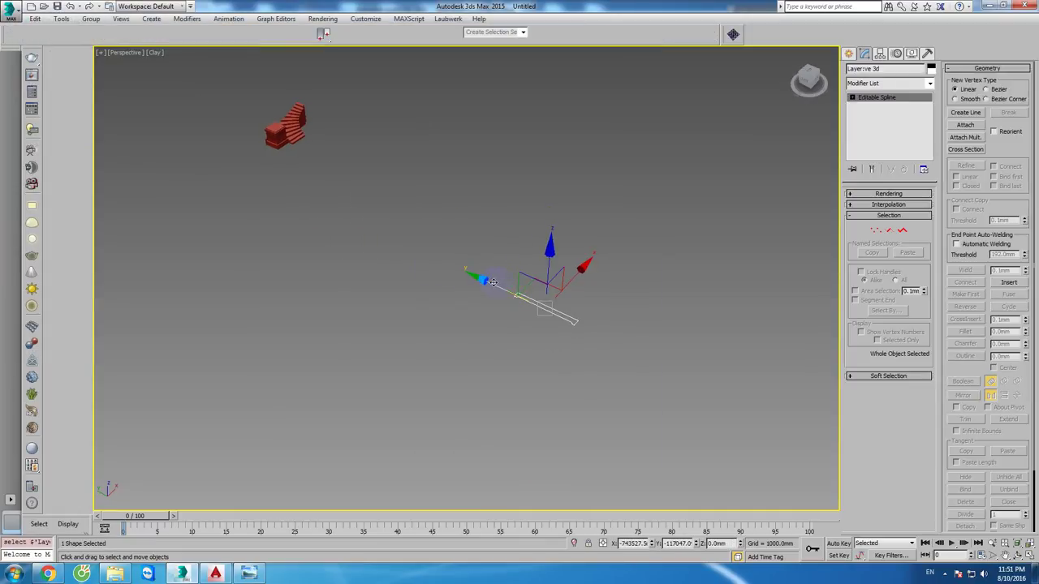
drag(492, 282, 243, 163)
scroll(360, 181, up, 5)
scroll(360, 181, down, 3)
middle_drag(360, 181, 369, 236)
key(t)
key(z)
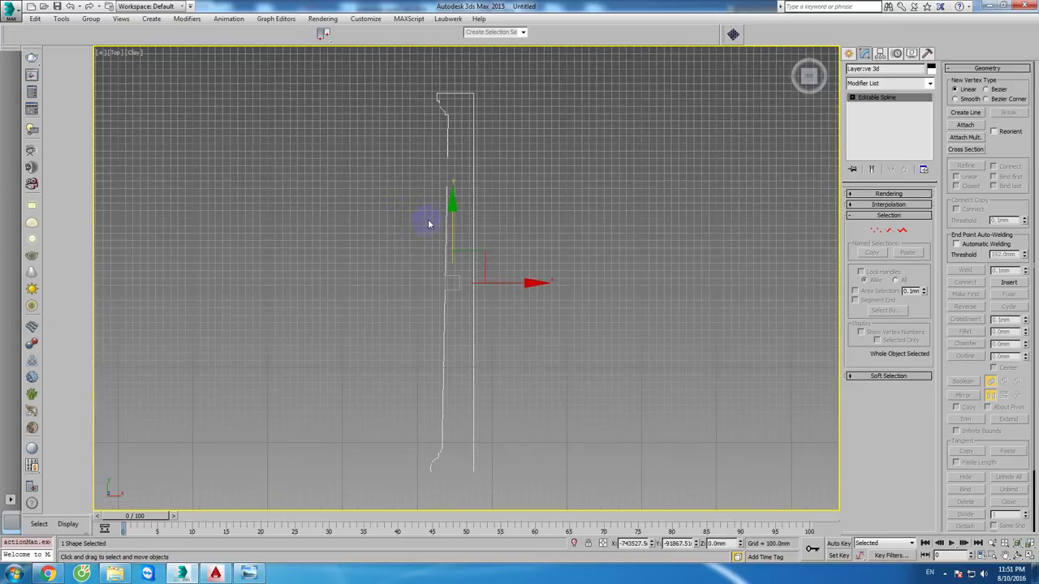
key(g)
Step: Shift the profile's pivot to the right using Affect Pivot Only
click(879, 54)
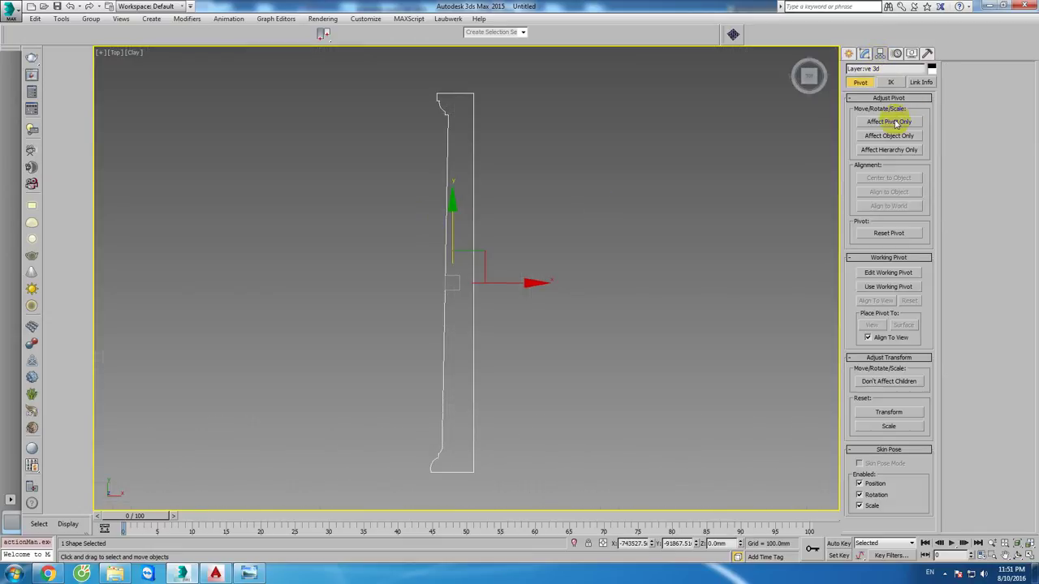
click(896, 122)
drag(517, 282, 535, 283)
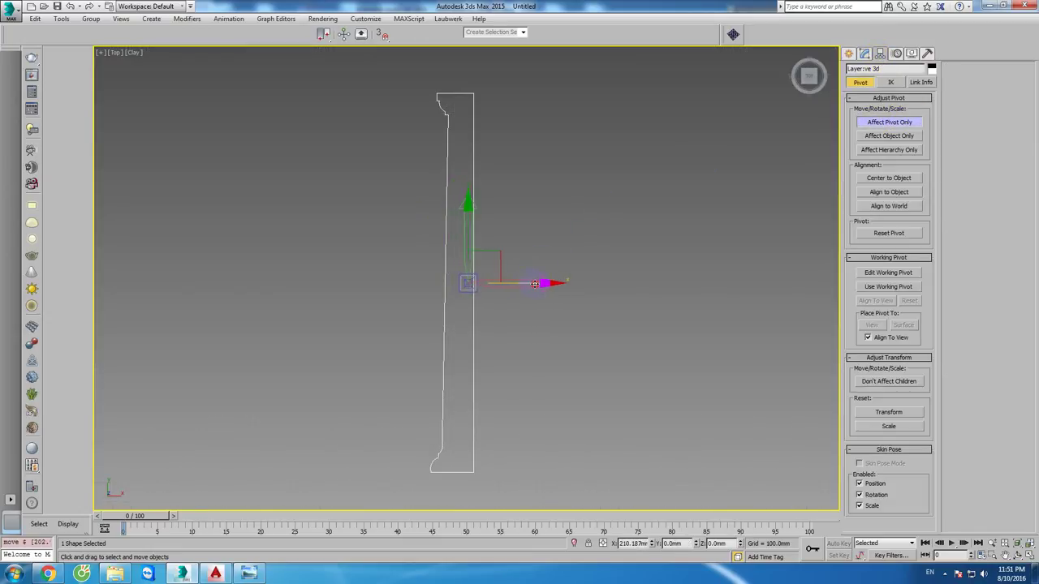
click(905, 122)
key(p)
mouse_move(603, 214)
alt+middle_down()
mouse_move(571, 218)
mouse_move(570, 166)
alt+middle_up()
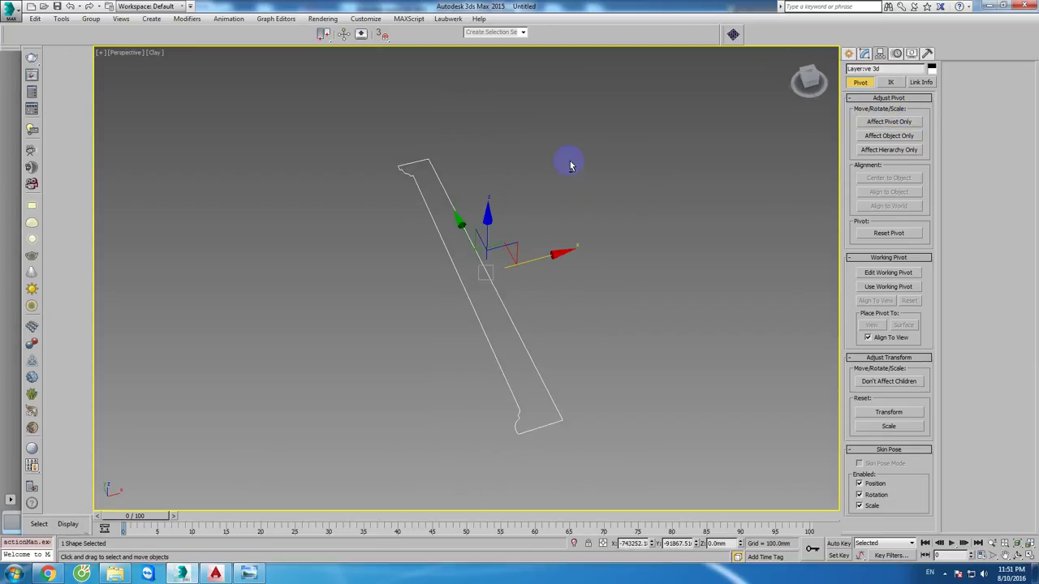
click(863, 52)
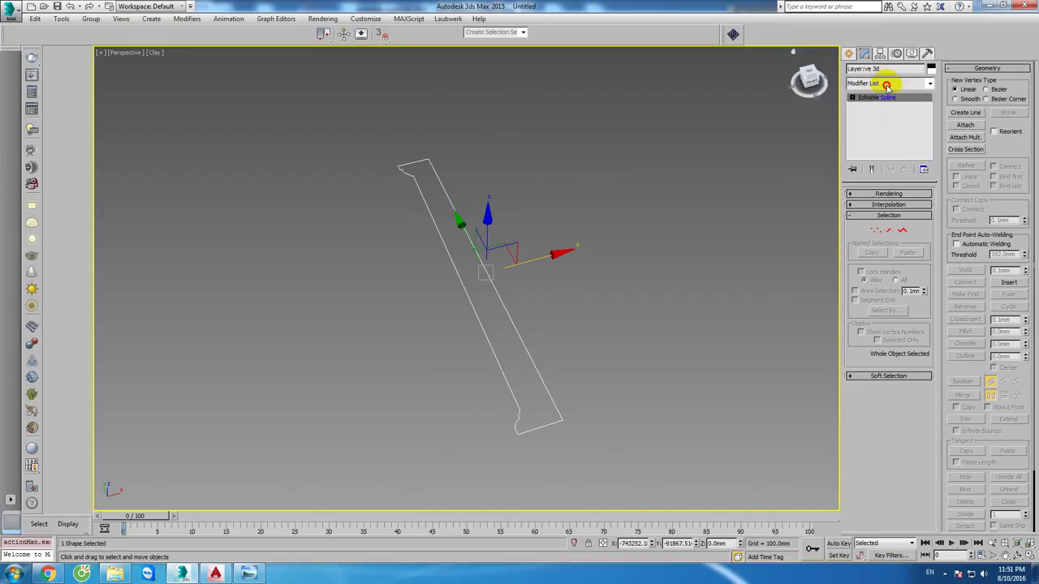
click(887, 84)
Step: Apply a Lathe modifier to spin the profile into a round column
key(l)
click(875, 95)
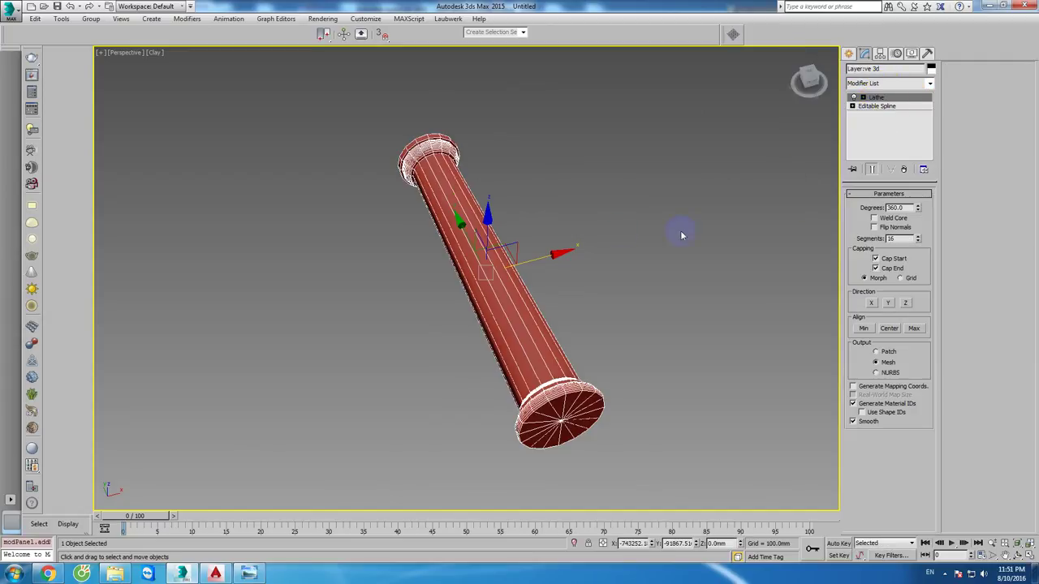
mouse_move(682, 232)
alt+middle_down()
mouse_move(695, 225)
mouse_move(631, 225)
mouse_move(362, 65)
alt+middle_up()
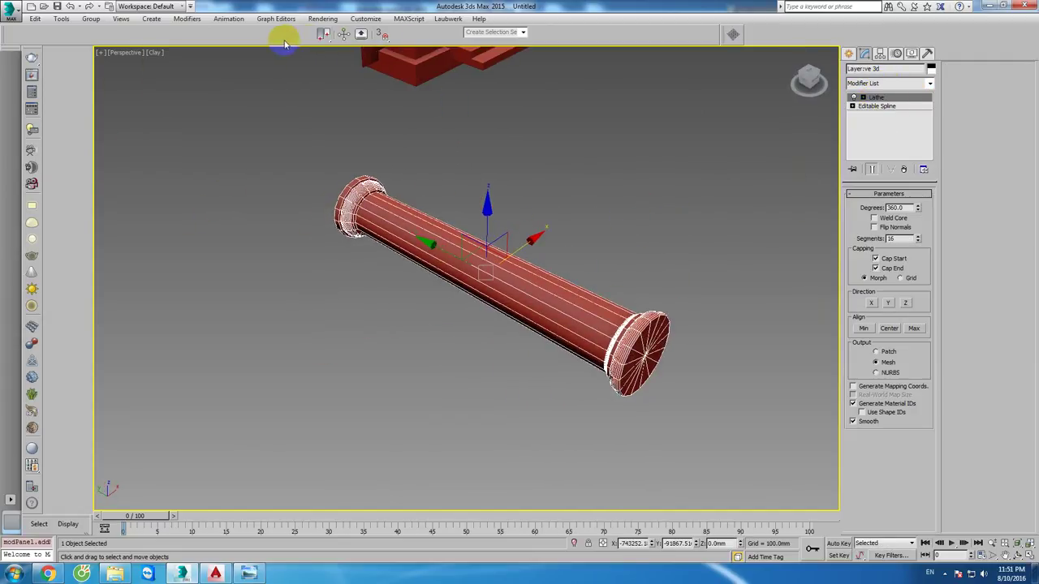
Step: Rotate the column 90° with angle snap so it stands upright
click(233, 35)
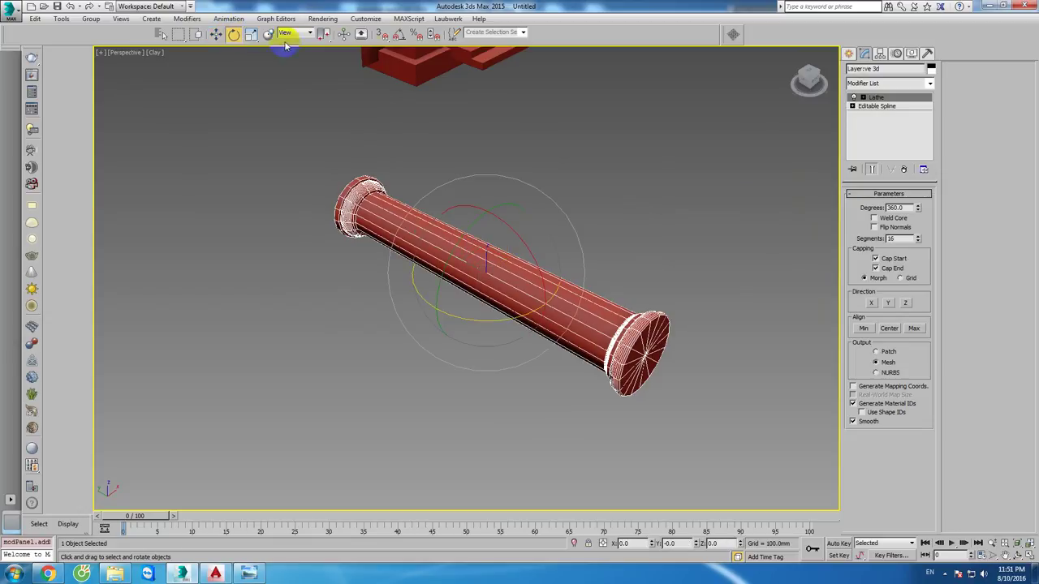
right_click(399, 34)
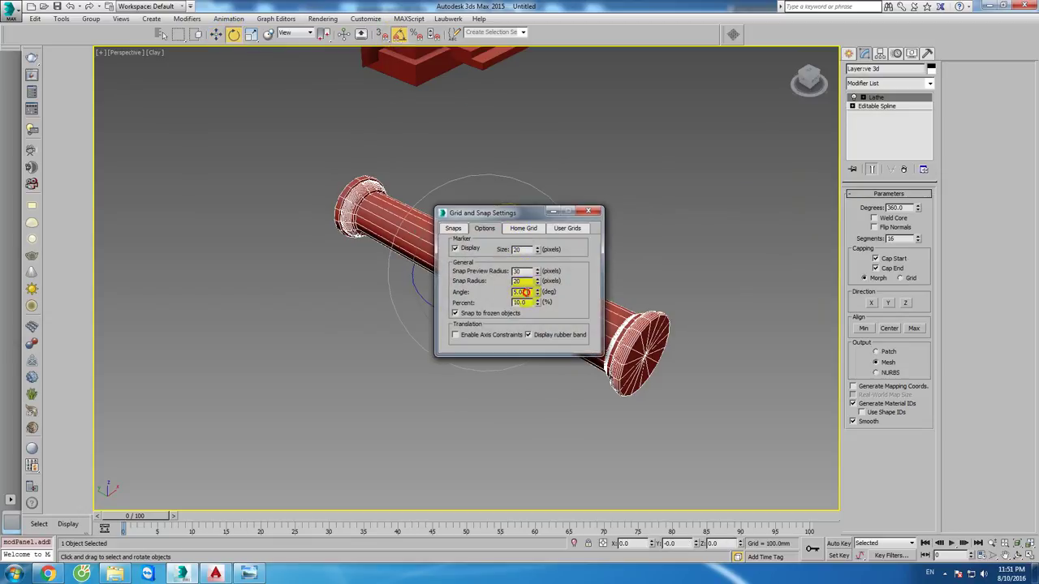
click(588, 212)
drag(525, 248, 539, 262)
scroll(538, 262, down, 5)
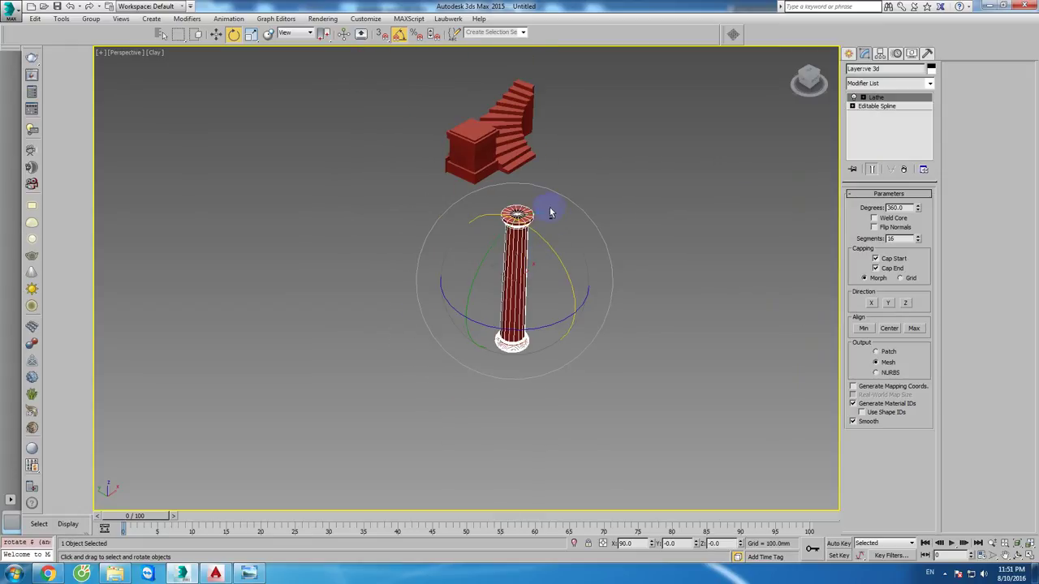
mouse_move(549, 209)
middle_down()
mouse_move(494, 170)
mouse_move(500, 161)
middle_up()
scroll(496, 177, up, 3)
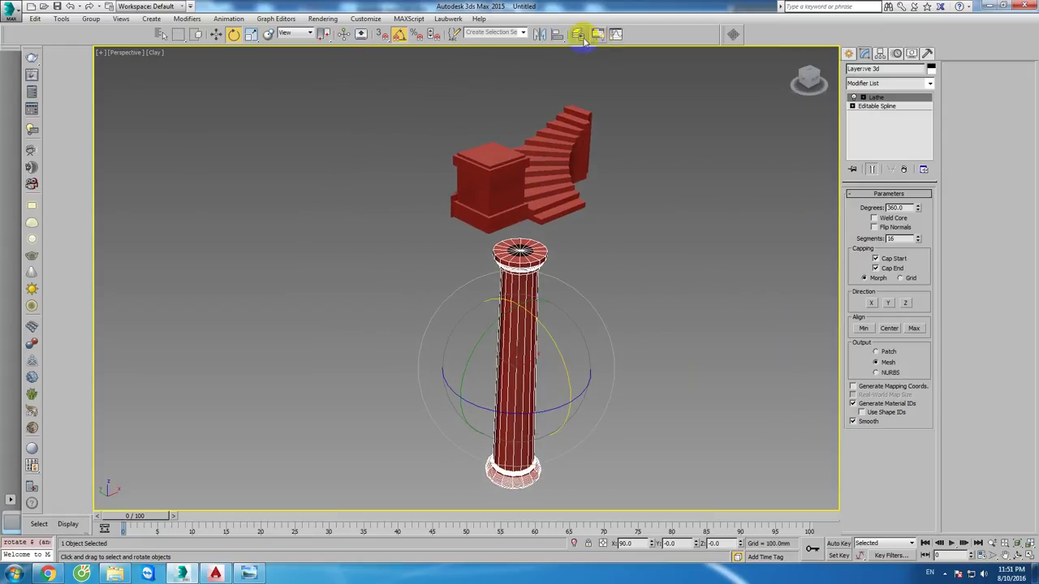
click(559, 36)
Step: Align the column centre-to-centre on X, Y and Z with the staircase pedestal
click(508, 152)
click(778, 186)
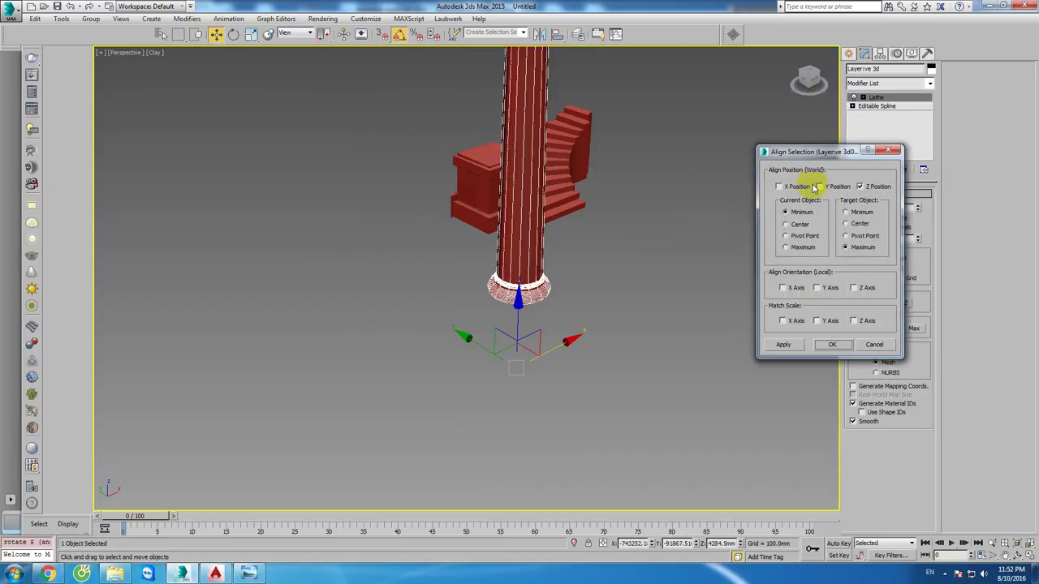
click(818, 186)
click(861, 186)
click(784, 224)
click(845, 223)
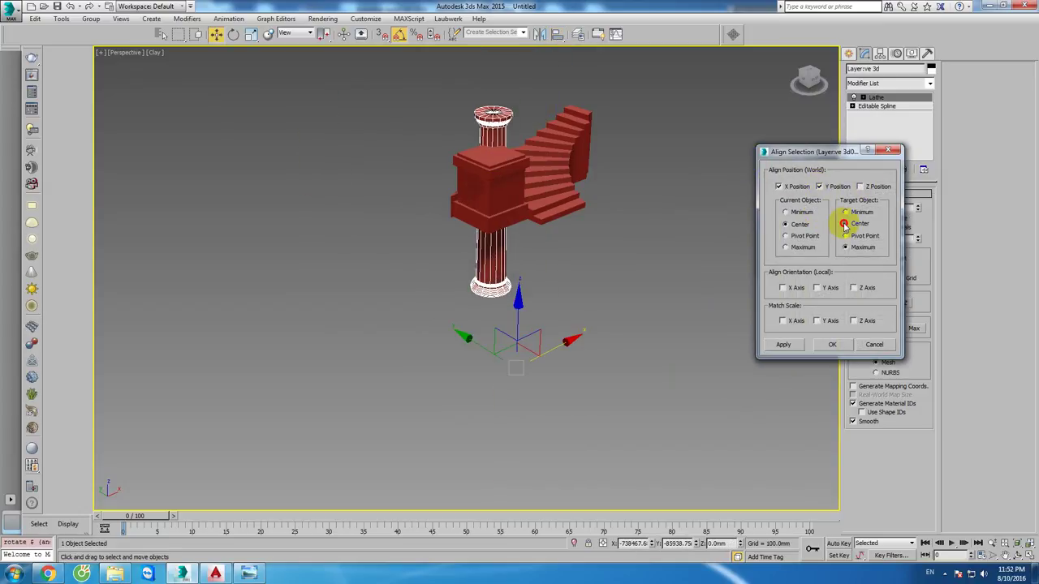
click(782, 344)
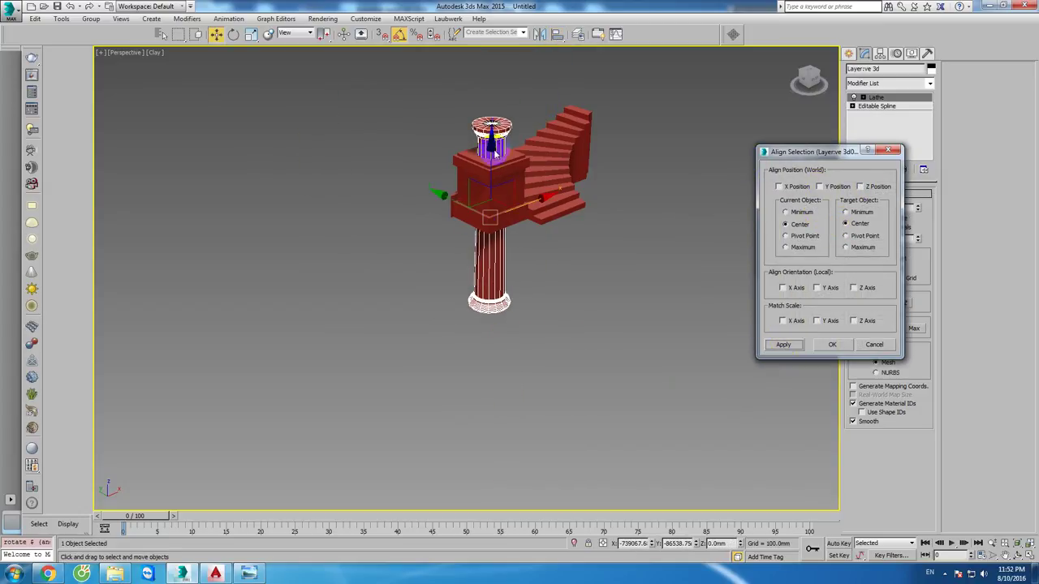
Step: Align the column's Z minimum to the pedestal's maximum so it sits on top
click(861, 186)
click(784, 212)
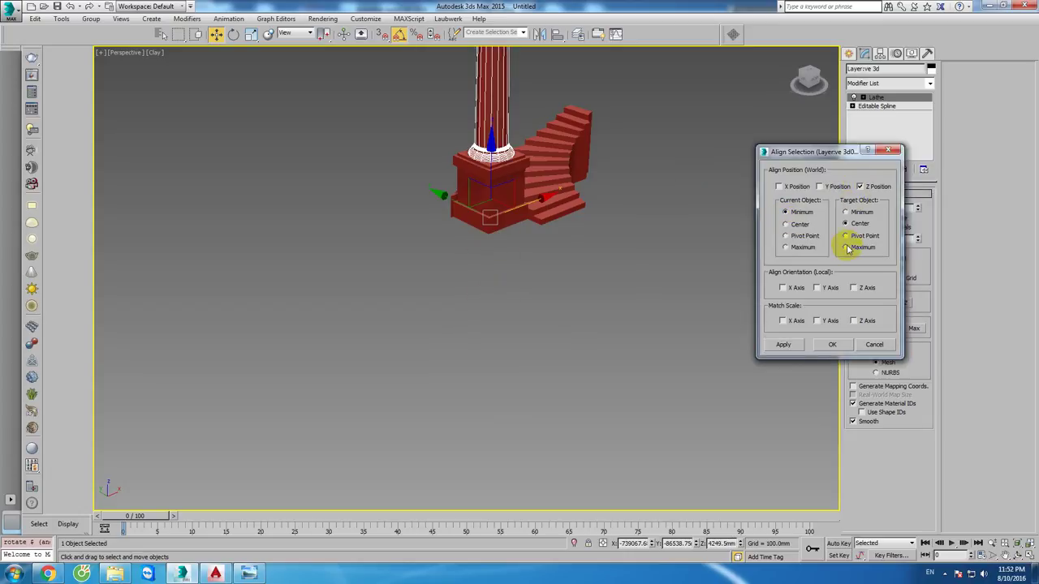
click(832, 344)
key(z)
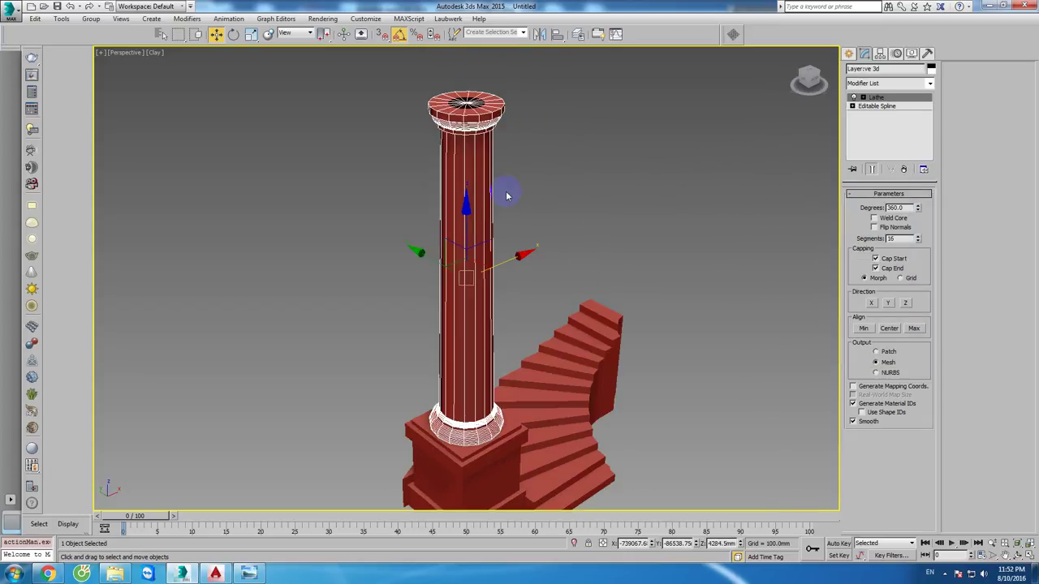
scroll(512, 198, up, 1)
middle_drag(536, 221, 529, 202)
click(945, 573)
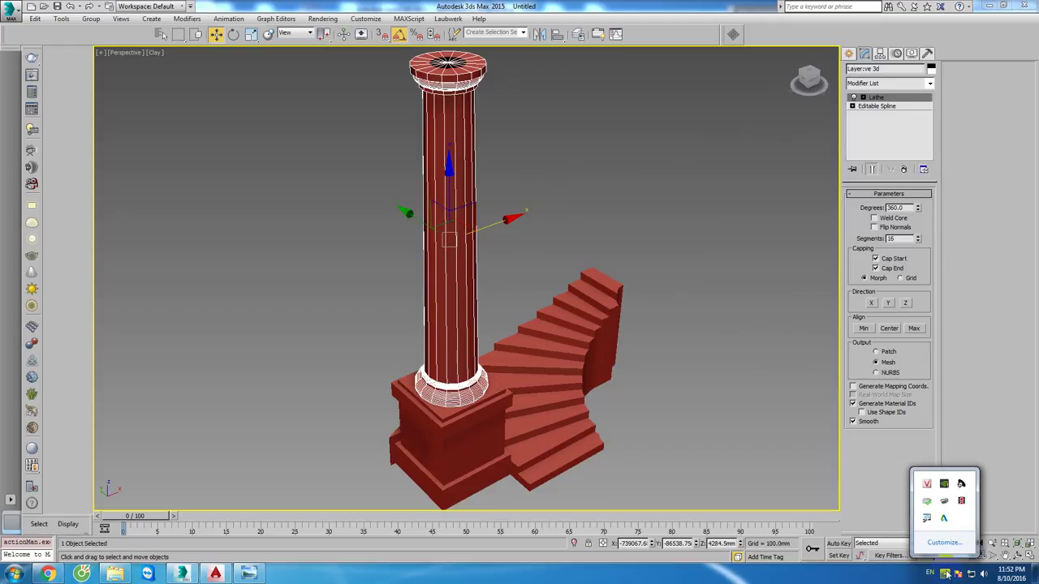
click(963, 505)
scroll(557, 441, down, 2)
scroll(547, 441, down, 2)
scroll(546, 411, up, 1)
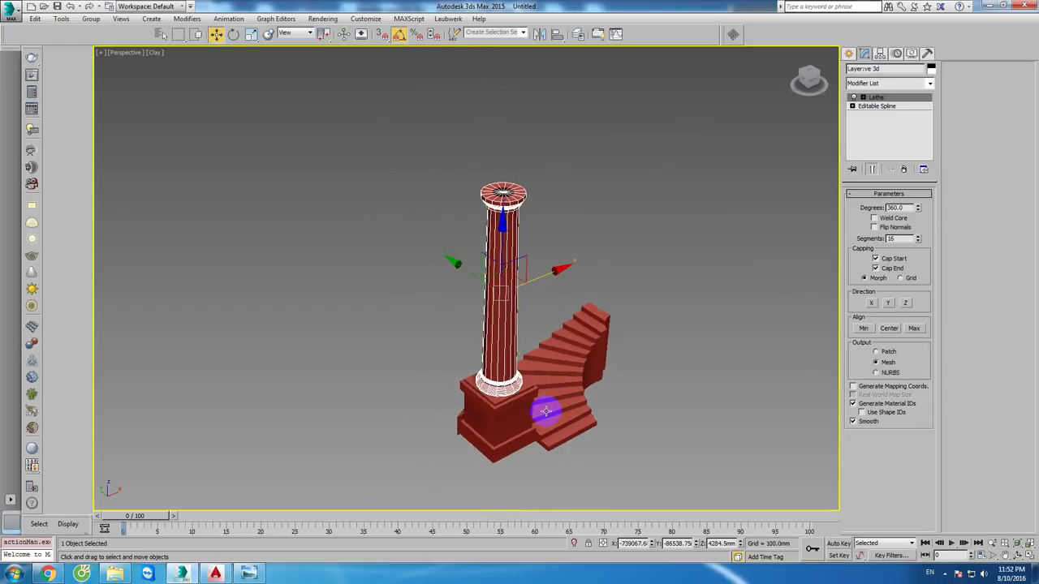
Step: Group the column and pedestal together as Group003
ctrl+click(502, 406)
alt+middle_drag(503, 406, 519, 390)
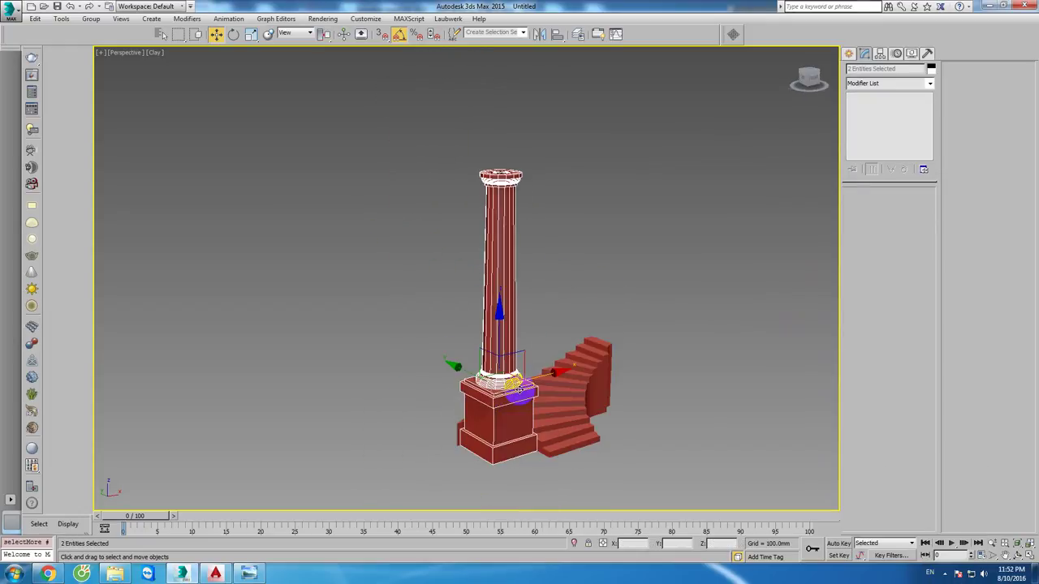
click(91, 19)
click(102, 33)
click(526, 305)
alt+middle_drag(541, 322, 546, 350)
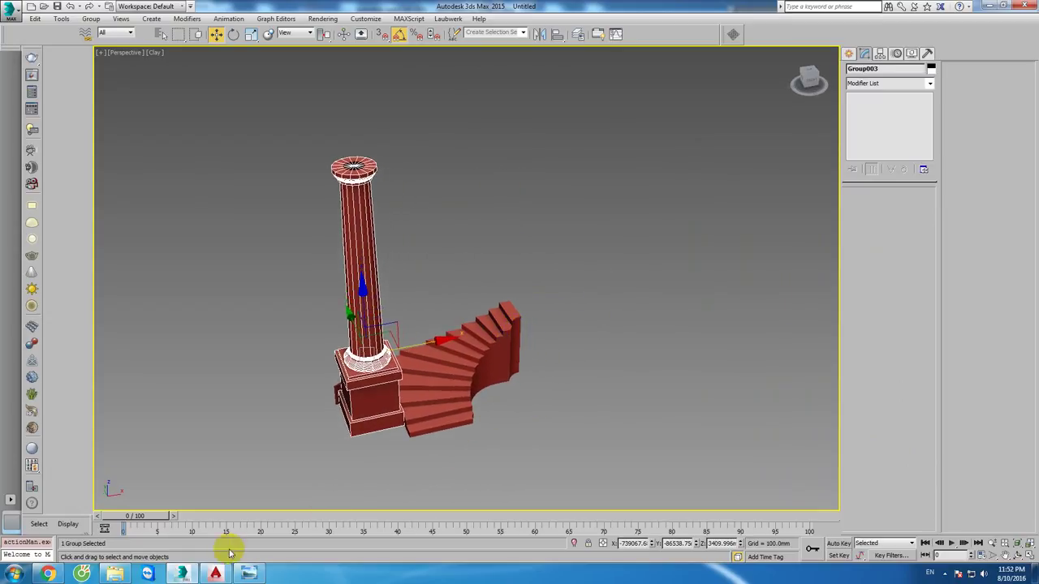
click(215, 574)
scroll(524, 317, down, 5)
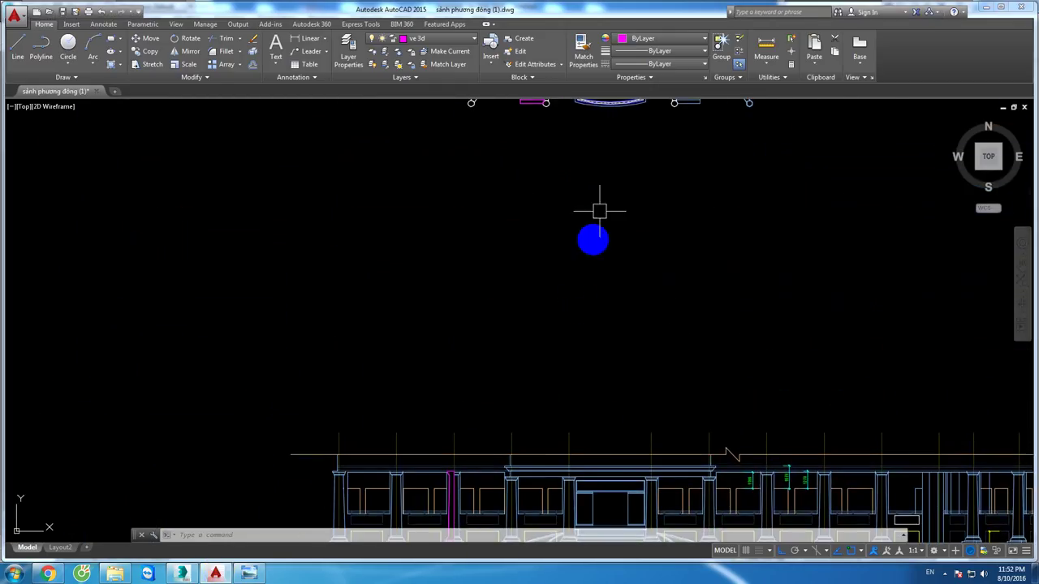
Step: Write the three curved-wall lines to new block.dwg with WBLOCK, replacing the existing file
scroll(506, 327, up, 3)
scroll(480, 297, up, 3)
scroll(473, 292, up, 3)
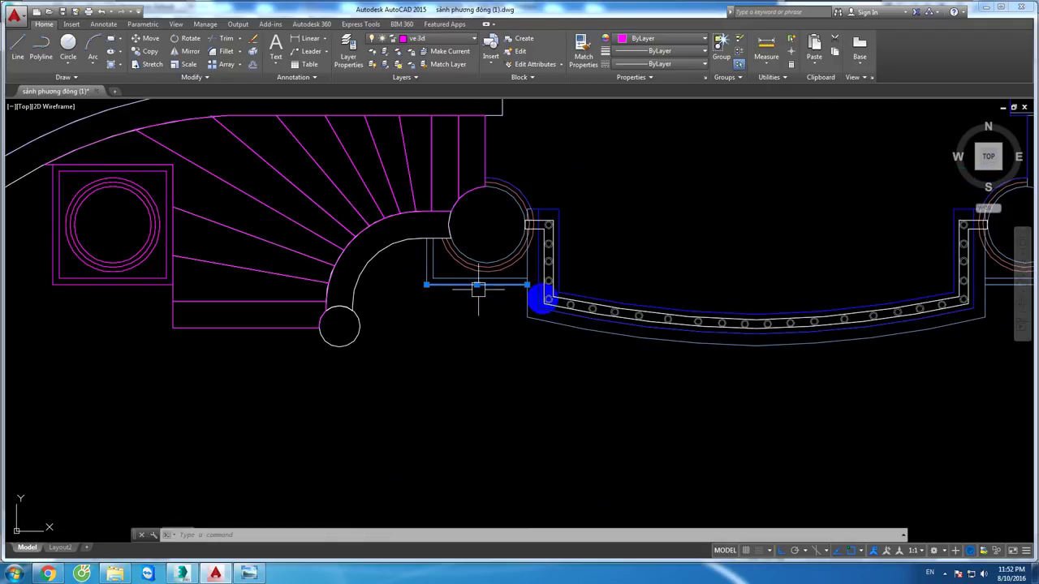
scroll(478, 288, down, 3)
scroll(579, 360, up, 3)
scroll(585, 350, down, 2)
scroll(510, 370, up, 2)
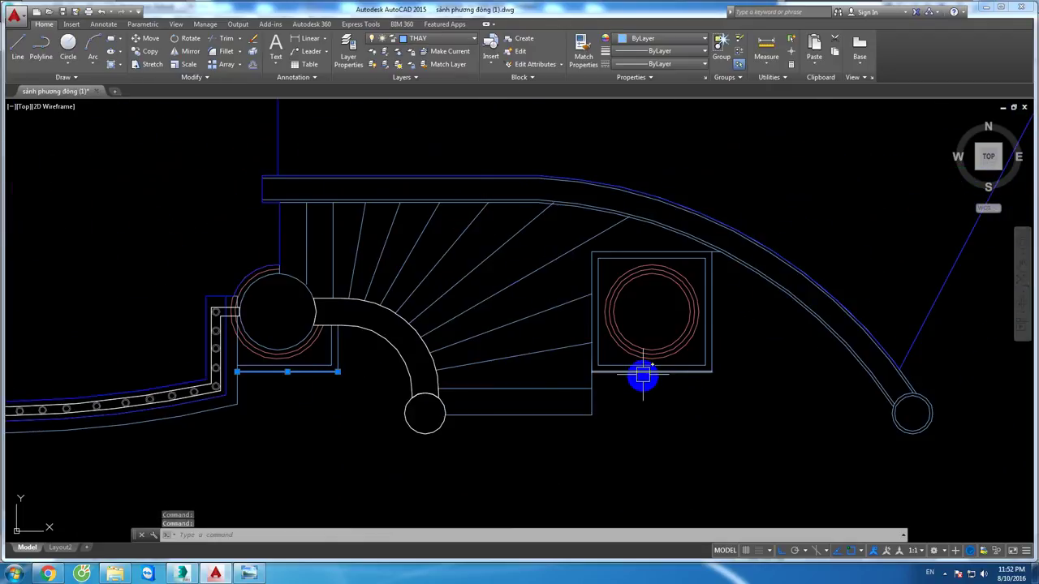
scroll(608, 364, down, 5)
scroll(569, 365, down, 1)
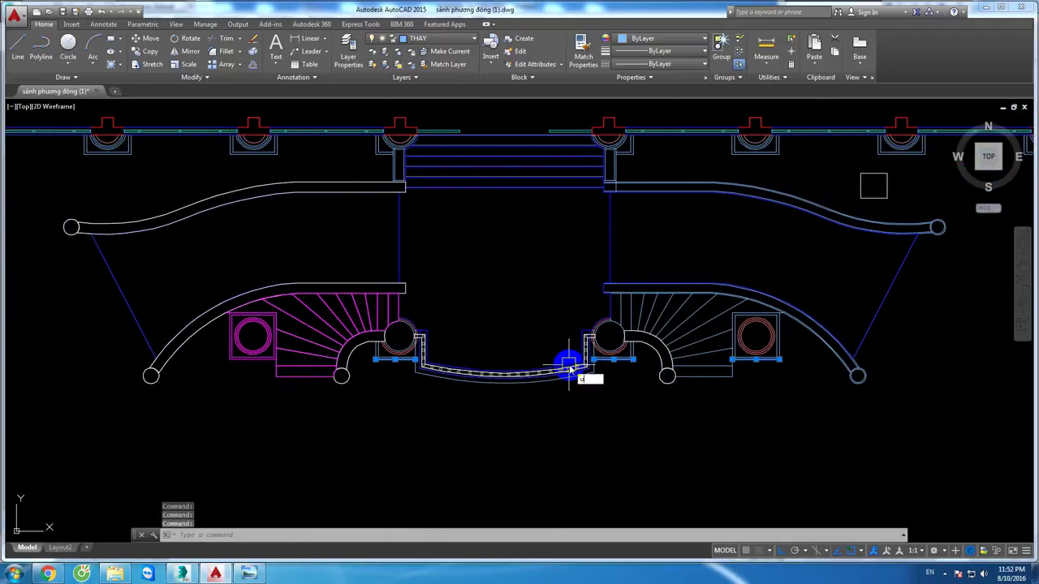
text(w)
key(Return)
click(514, 378)
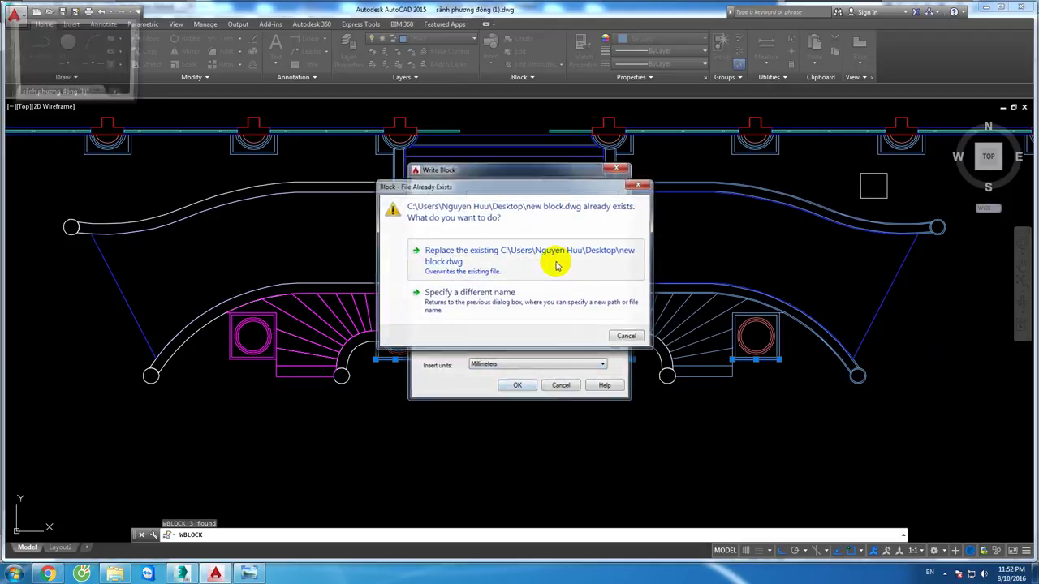
click(551, 262)
click(182, 574)
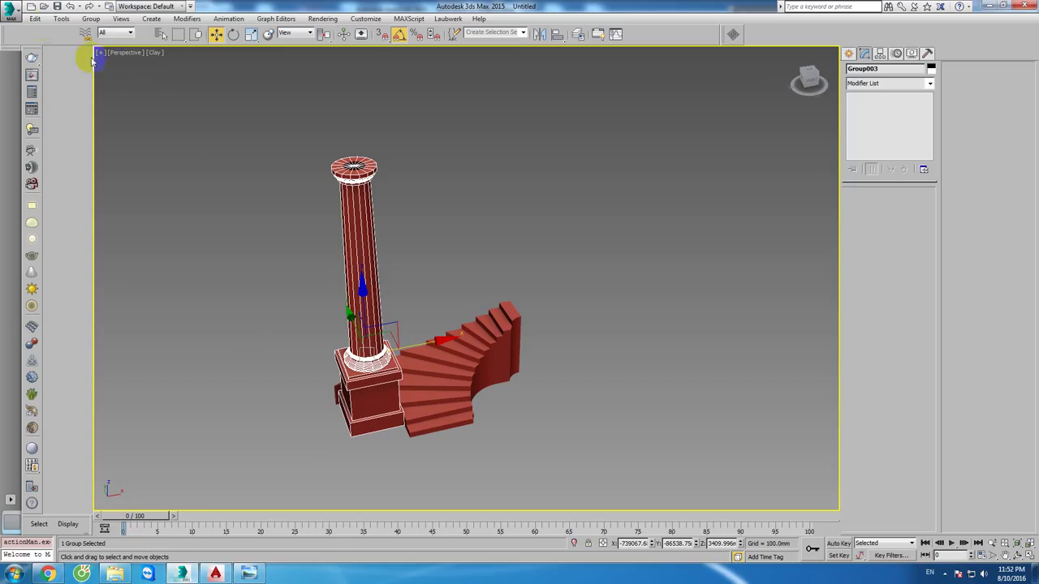
Step: Import new block.dwg with default AutoCAD import options, bringing in the curved-wall splines
click(14, 12)
click(35, 151)
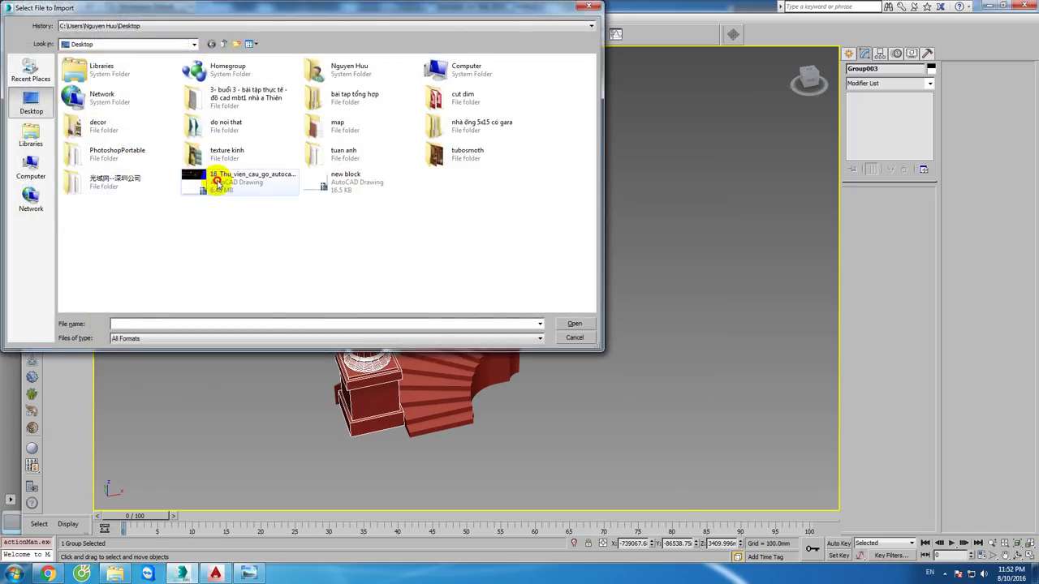
double_click(217, 181)
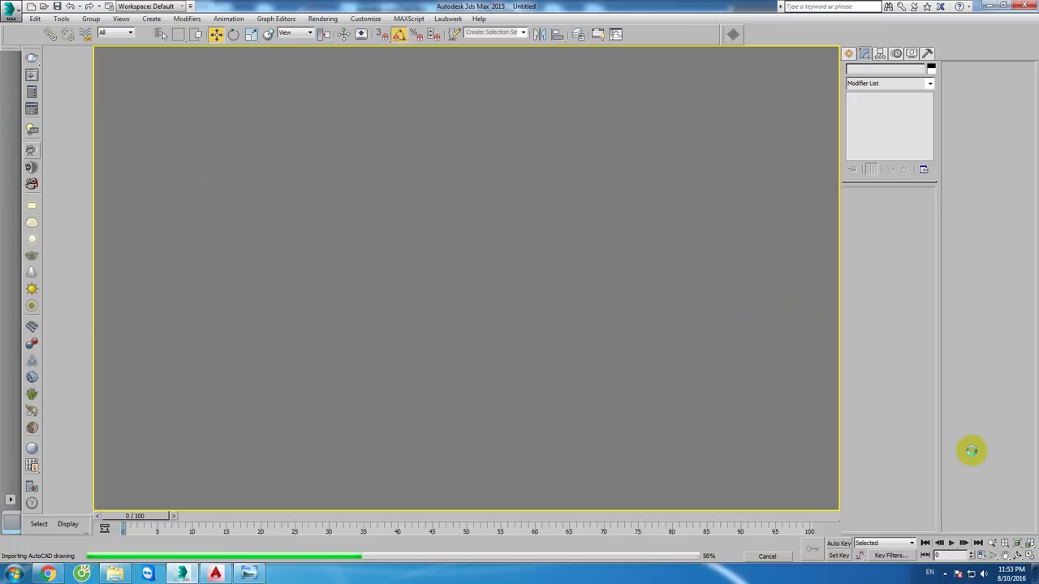
click(944, 574)
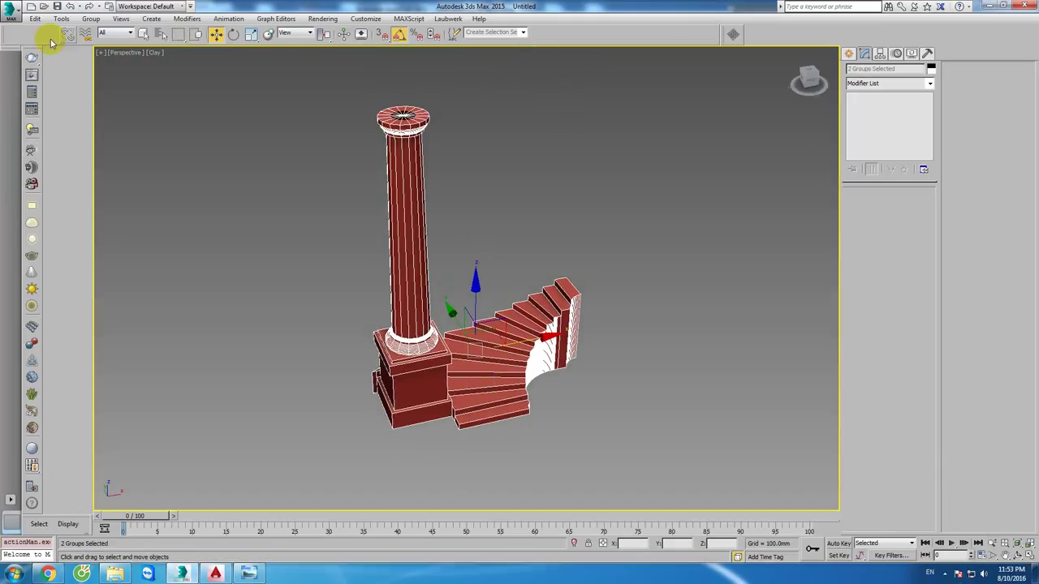
click(13, 12)
click(39, 153)
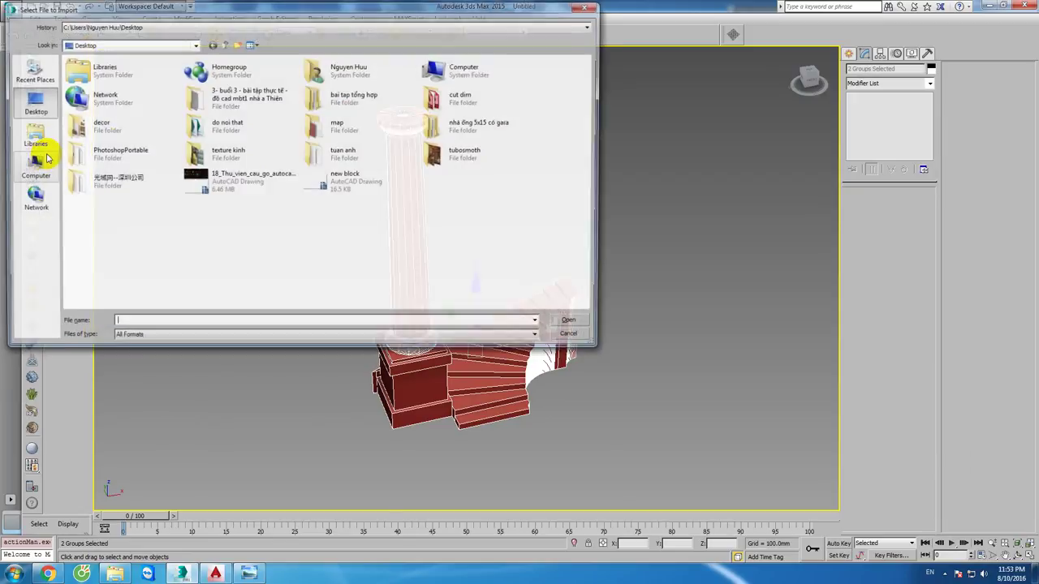
double_click(344, 183)
key(Return)
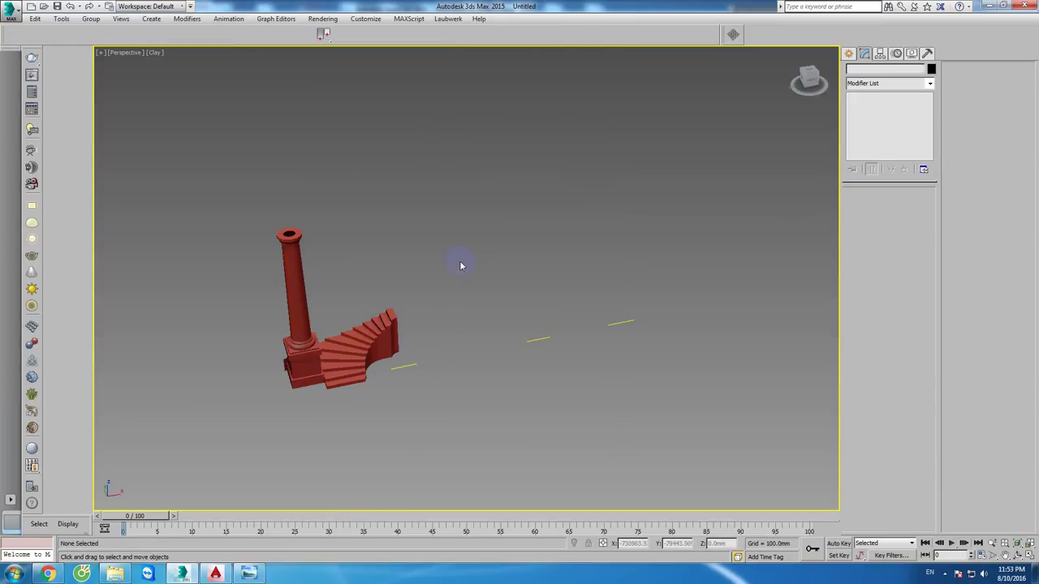
scroll(560, 357, up, 2)
scroll(497, 323, up, 2)
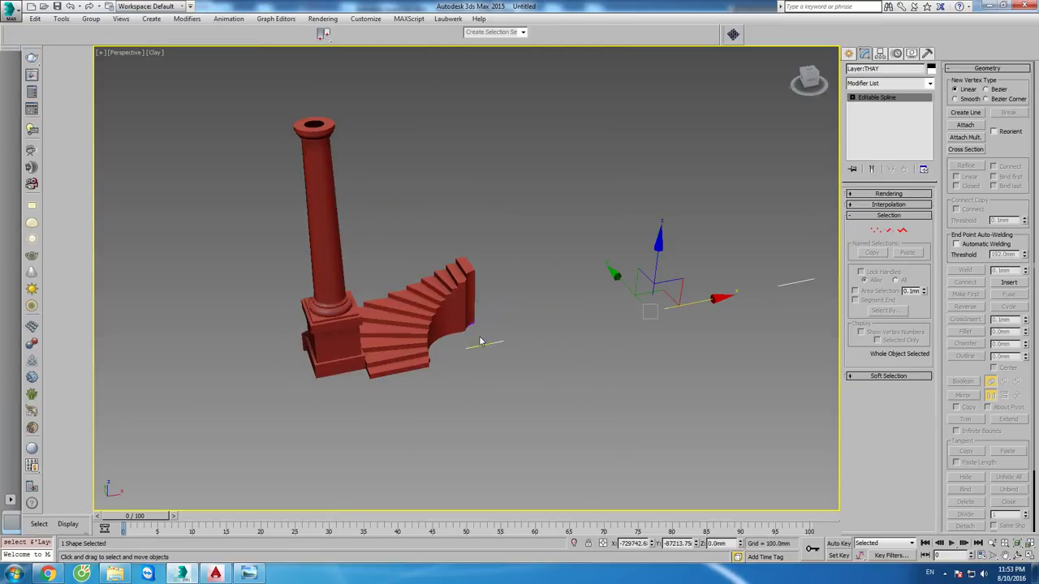
scroll(480, 341, up, 2)
Step: Clone the column group and vertex-snap the copy onto the far end of the curved stairs
click(246, 313)
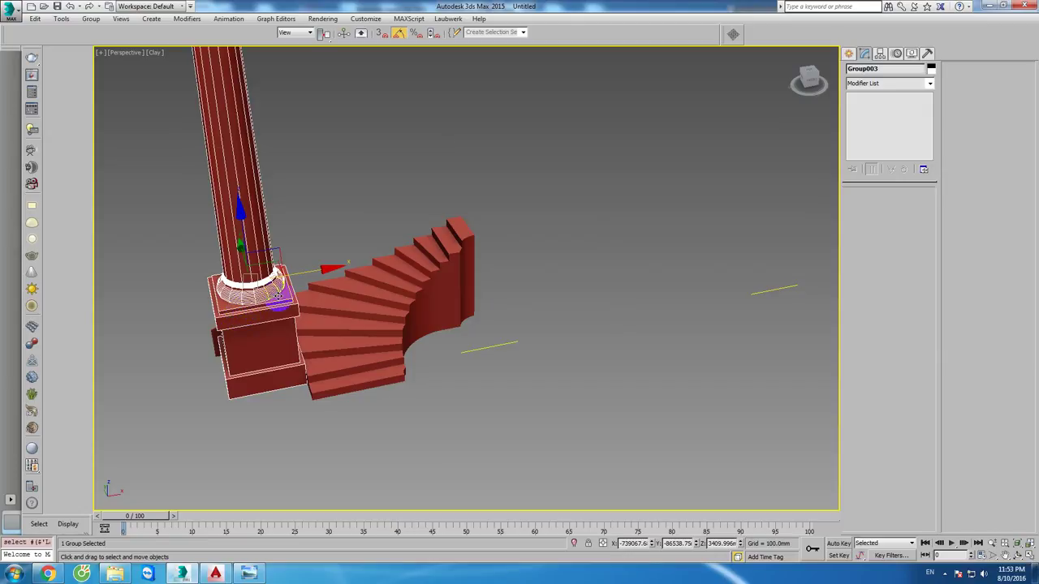
shift+drag(302, 273, 622, 269)
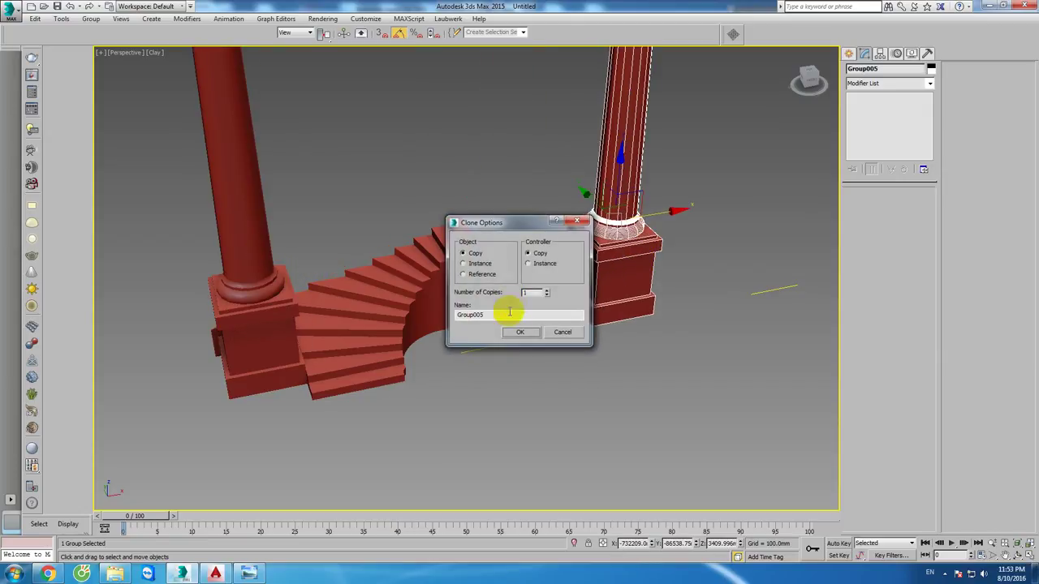
click(520, 332)
key(s)
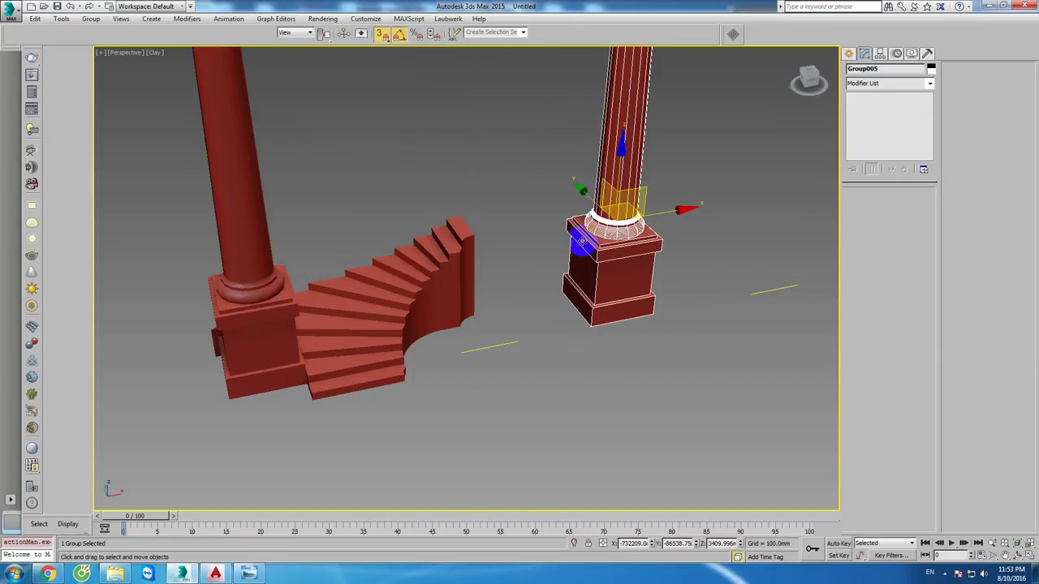
drag(591, 325, 471, 341)
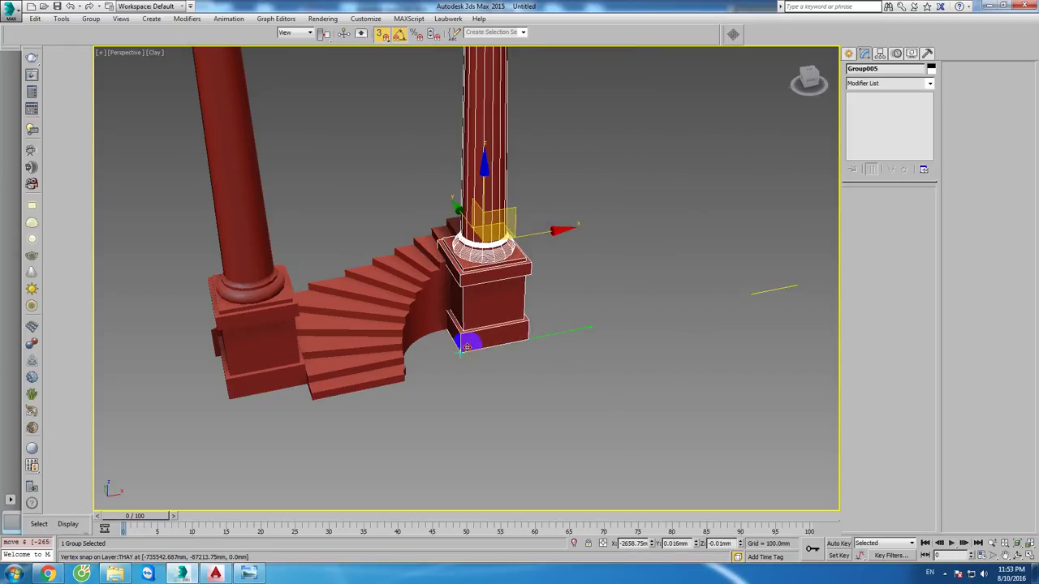
alt+middle_drag(470, 341, 454, 335)
scroll(454, 339, down, 3)
scroll(463, 343, down, 3)
key(s)
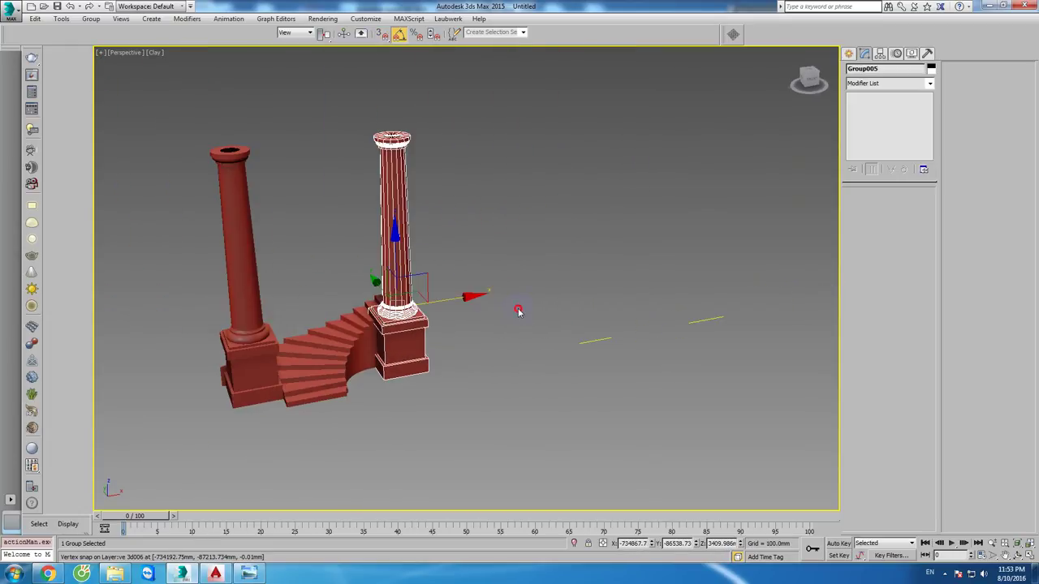
Step: Make two more column copies and slide them further to the right
click(562, 288)
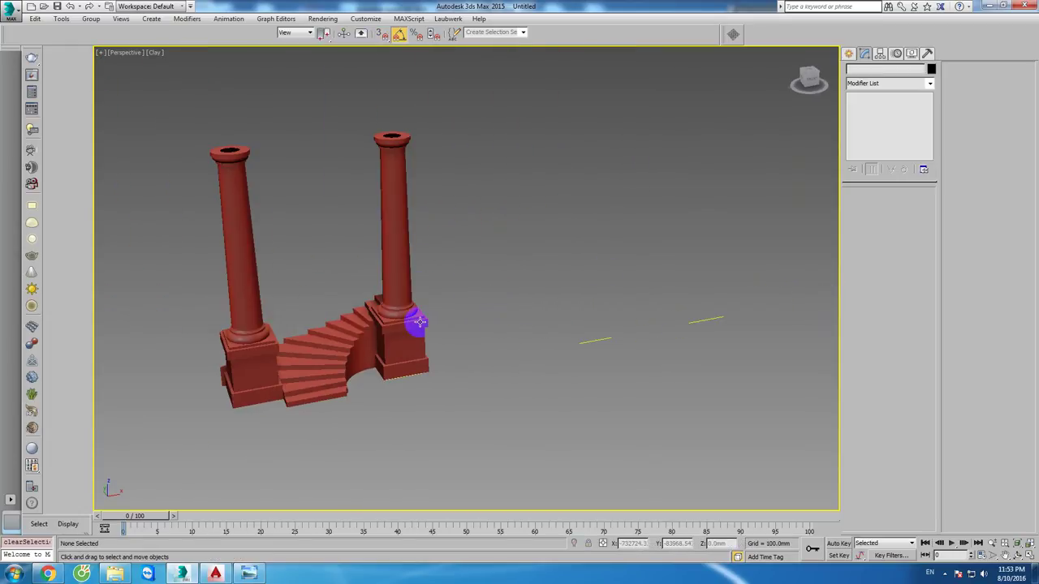
shift+drag(412, 337, 497, 350)
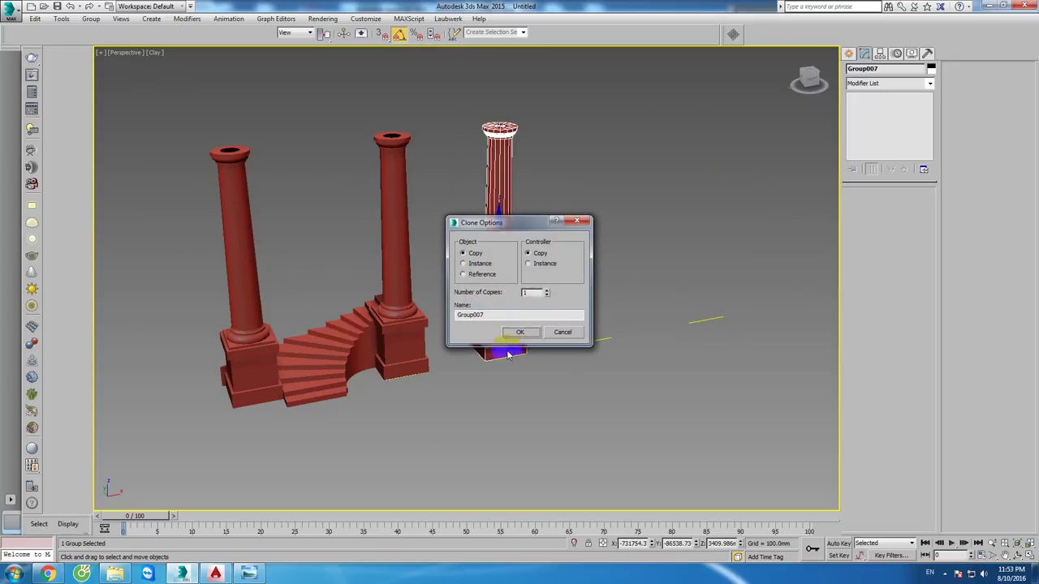
key(Return)
key(s)
drag(483, 360, 570, 340)
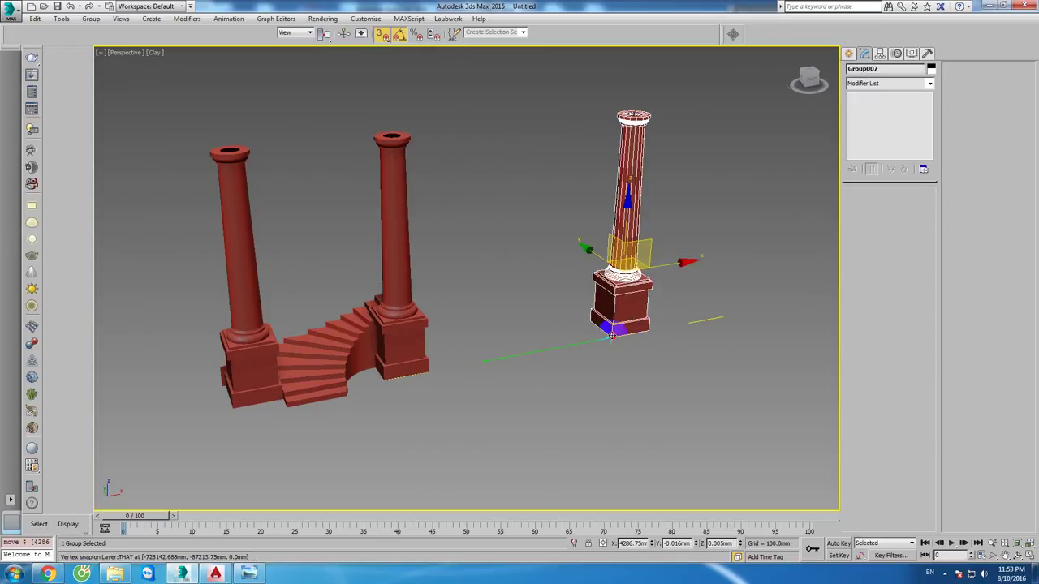
click(684, 281)
scroll(684, 281, up, 2)
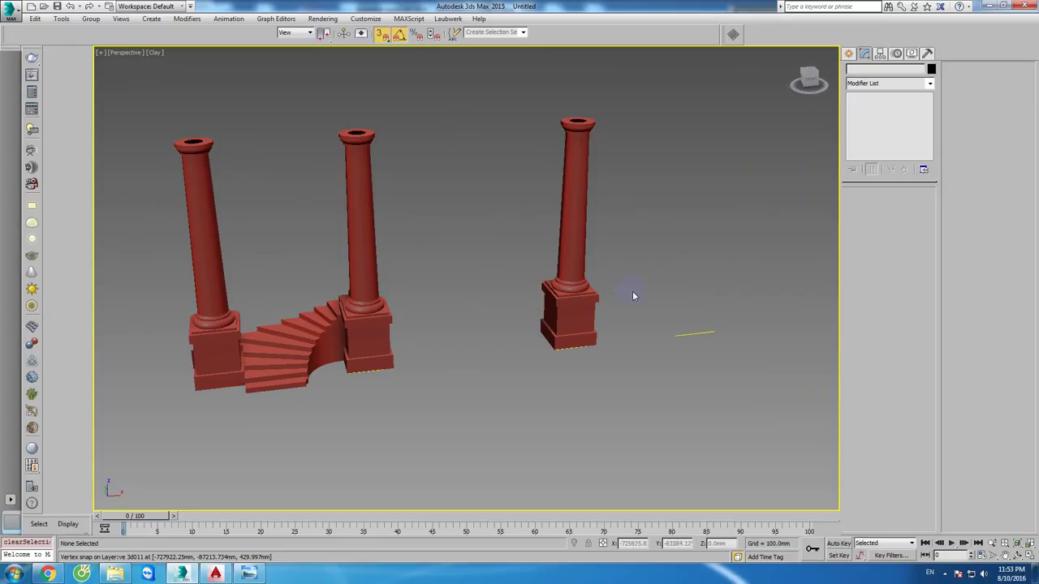
click(597, 294)
shift+drag(637, 276, 697, 291)
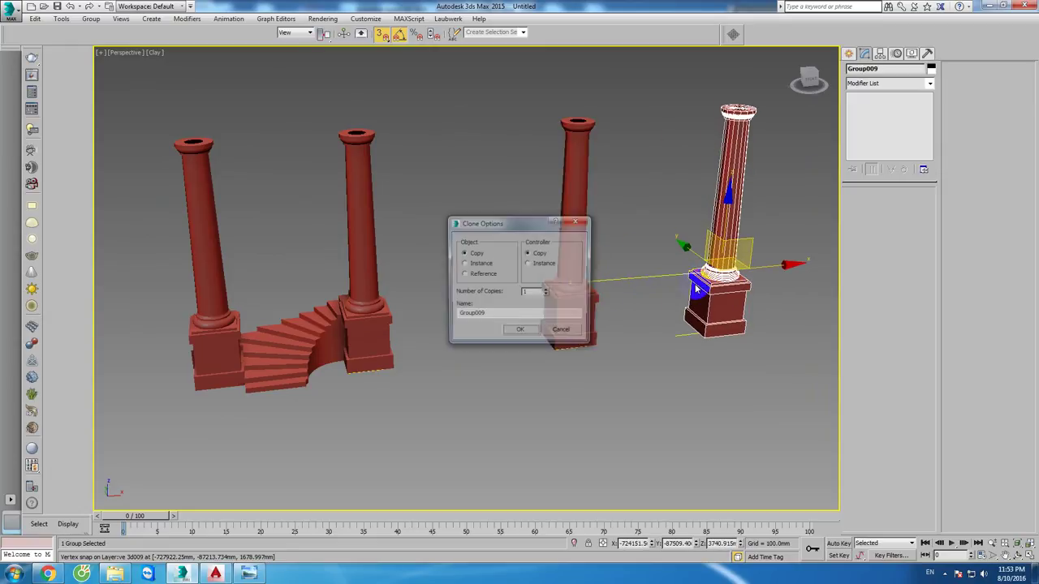
click(561, 328)
drag(702, 337, 671, 325)
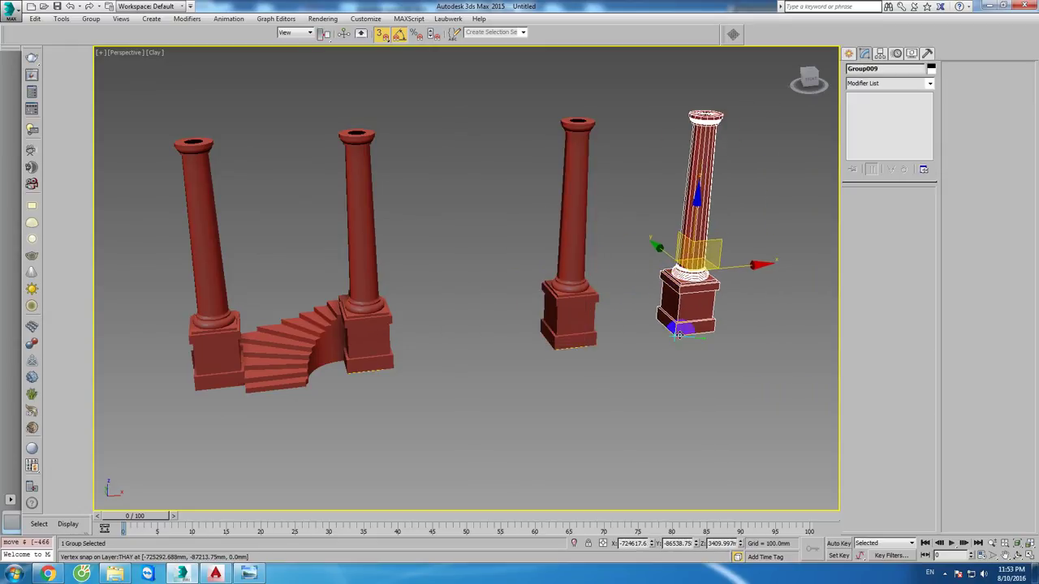
mouse_move(671, 325)
middle_down()
mouse_move(671, 349)
mouse_move(753, 297)
middle_up()
Step: Delete the two extra columns and the left yellow line, then view the reference photo
ctrl+click(532, 195)
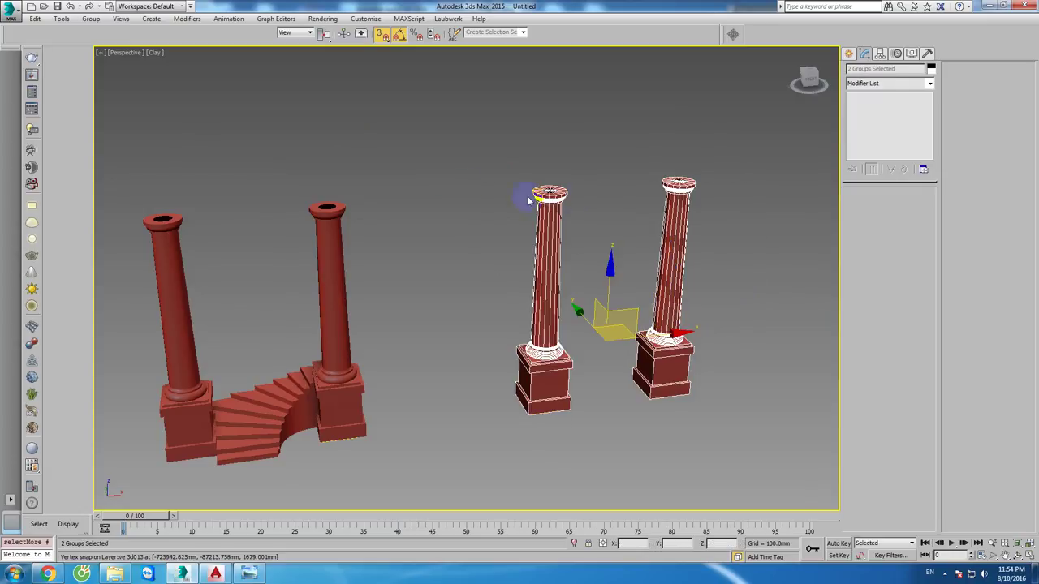
mouse_move(522, 190)
alt+middle_down()
mouse_move(551, 232)
mouse_move(566, 297)
alt+middle_up()
key(Delete)
click(570, 296)
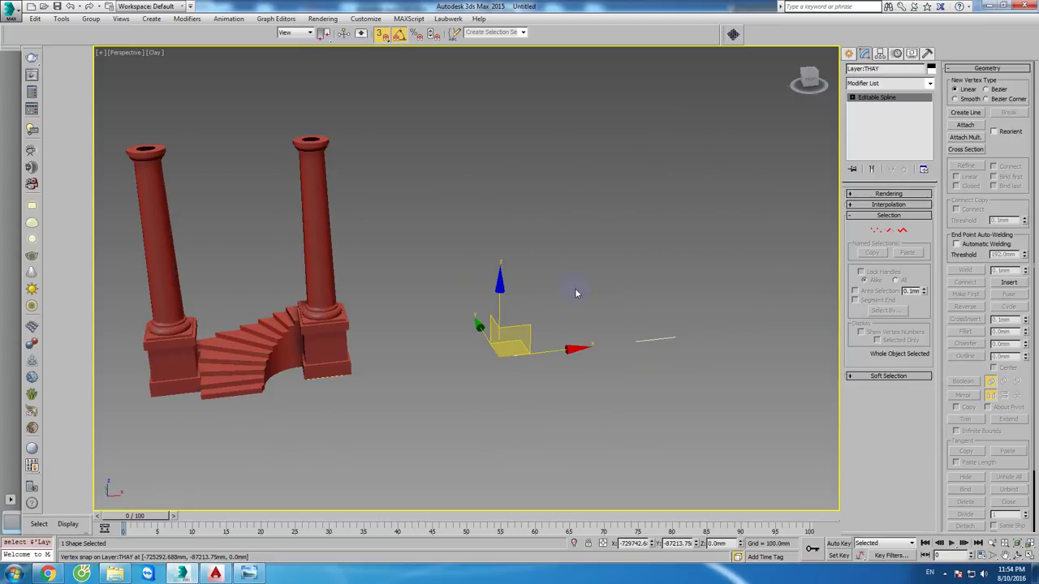
key(Delete)
alt+middle_drag(440, 249, 455, 290)
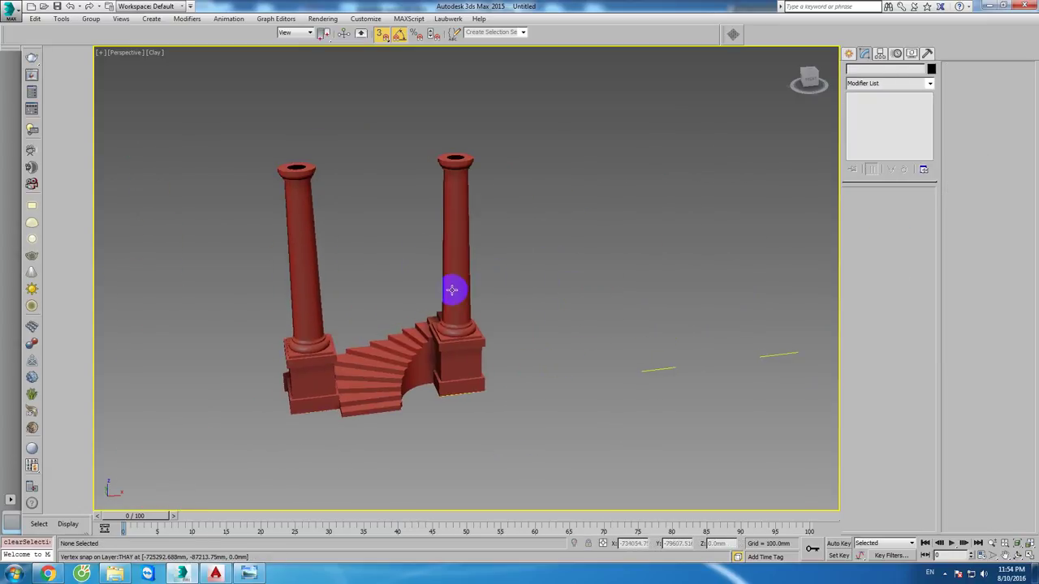
mouse_move(406, 332)
alt+middle_down()
mouse_move(434, 325)
mouse_move(422, 317)
mouse_move(436, 304)
mouse_move(423, 313)
alt+middle_up()
click(248, 574)
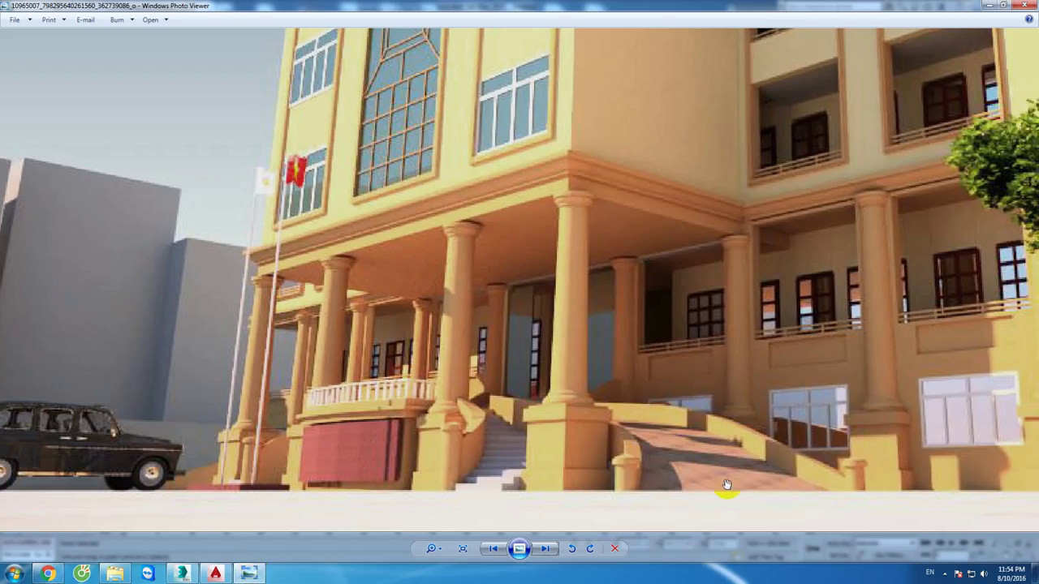
Step: Draw a first chamfered box from Extended Primitives beside the column
click(181, 574)
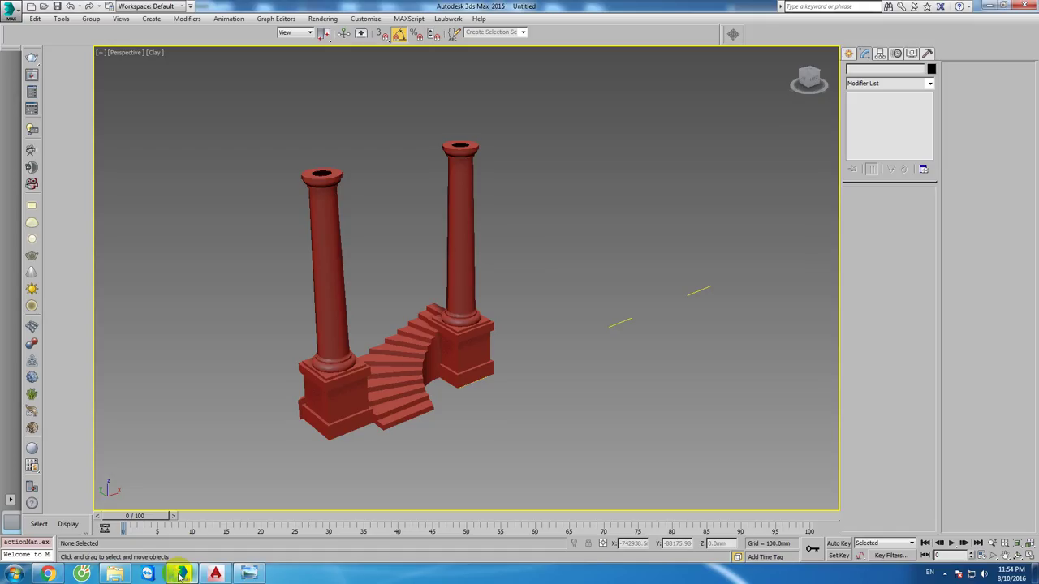
middle_drag(614, 365, 583, 319)
click(851, 53)
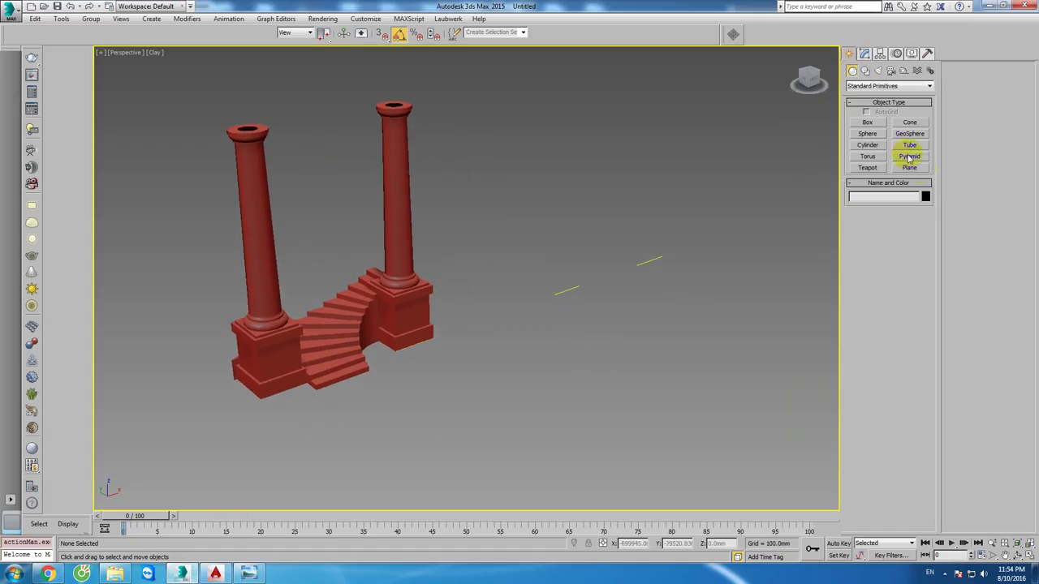
click(865, 71)
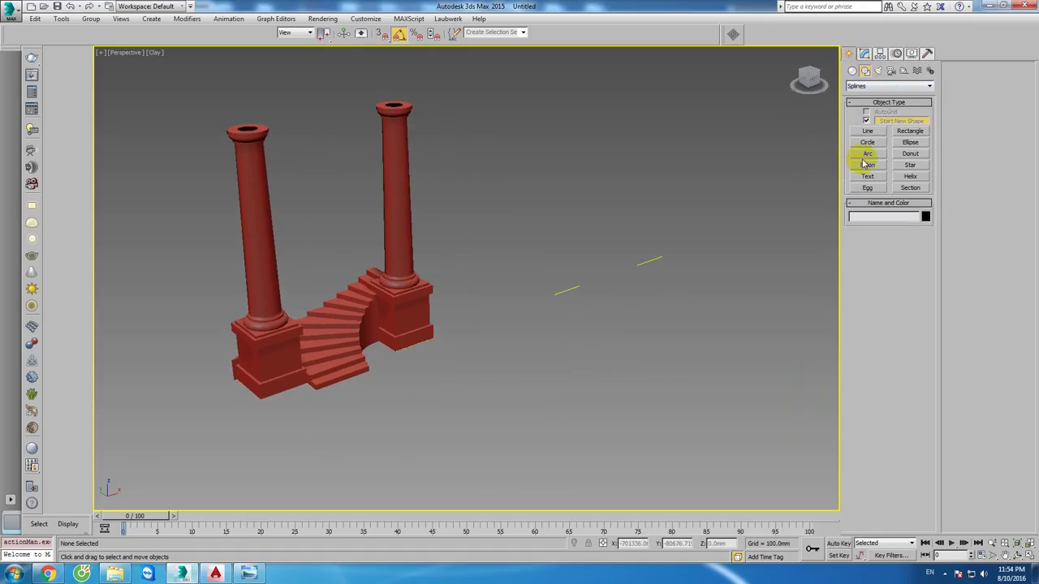
click(852, 71)
click(865, 86)
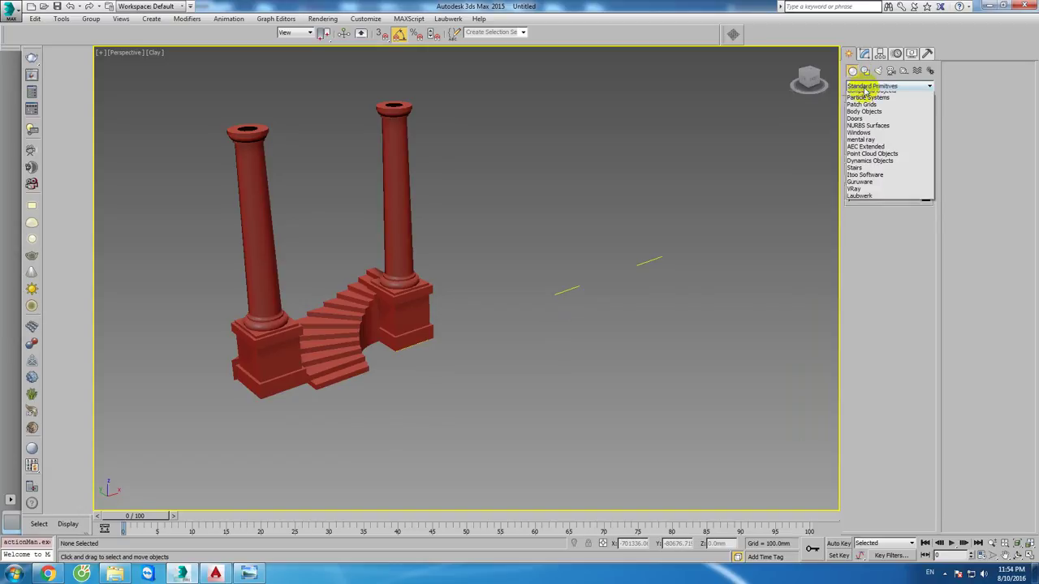
click(874, 104)
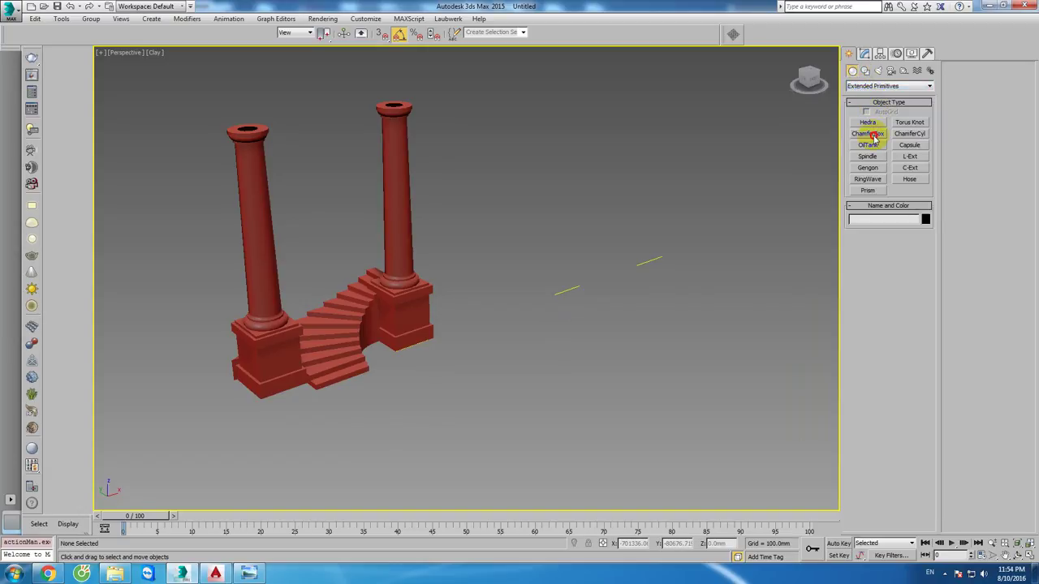
click(873, 138)
middle_drag(809, 259, 642, 263)
drag(697, 302, 607, 341)
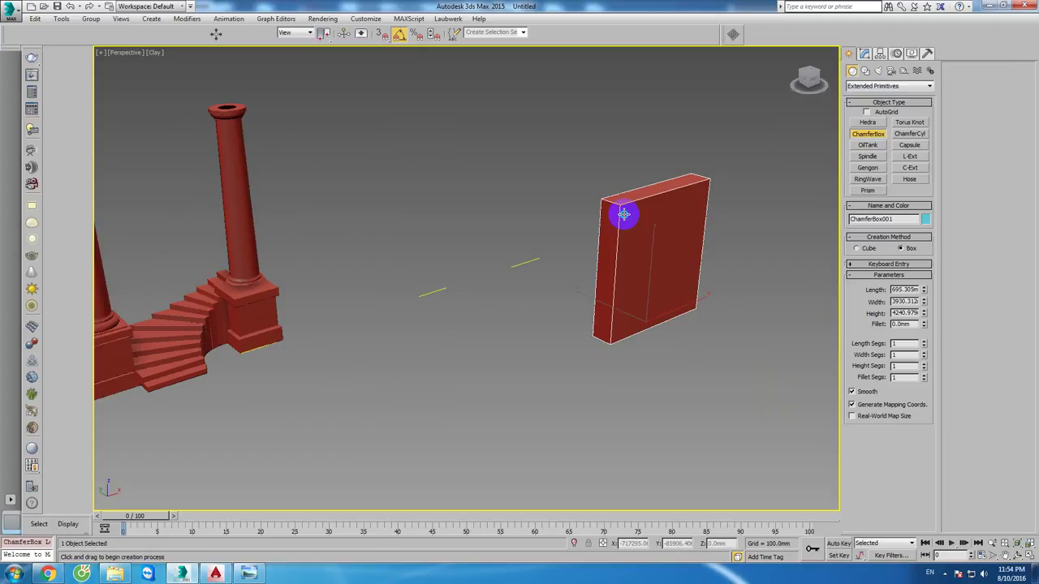
Step: Discard that box and draw a larger wall-like ChamferBox001 instead
right_click(623, 213)
drag(728, 271, 599, 323)
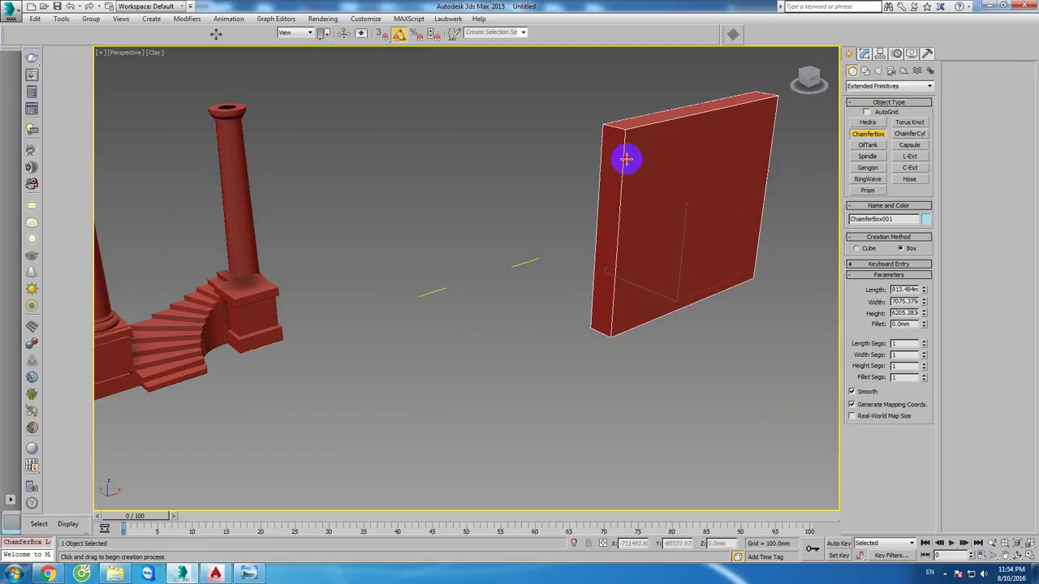
click(625, 159)
click(737, 137)
right_click(747, 124)
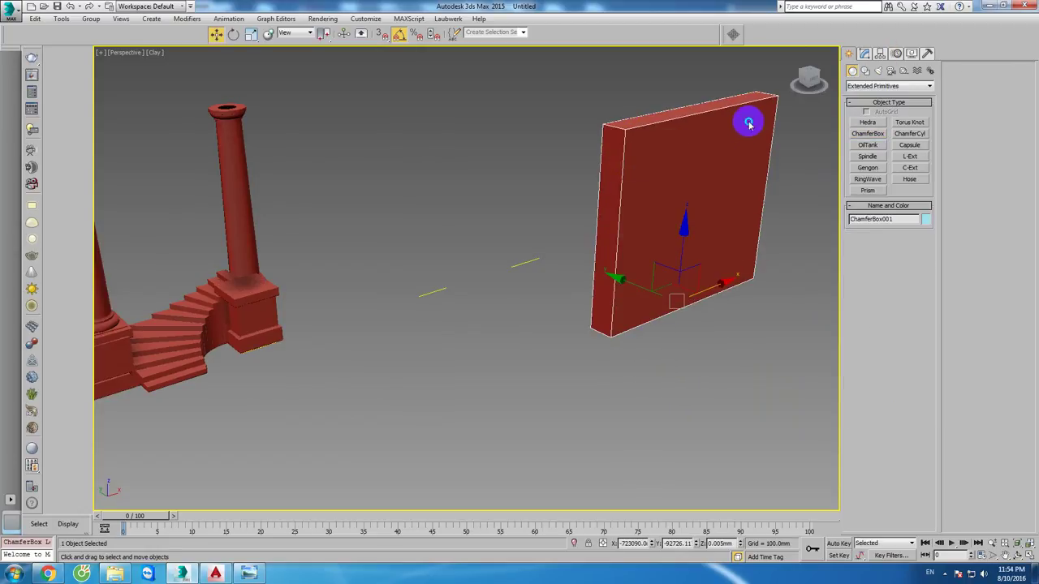
Step: Set the fillet to 162.9 mm and segments to Length 3, Width 18, Height 23, Fillet 3
click(865, 54)
drag(925, 241, 805, 493)
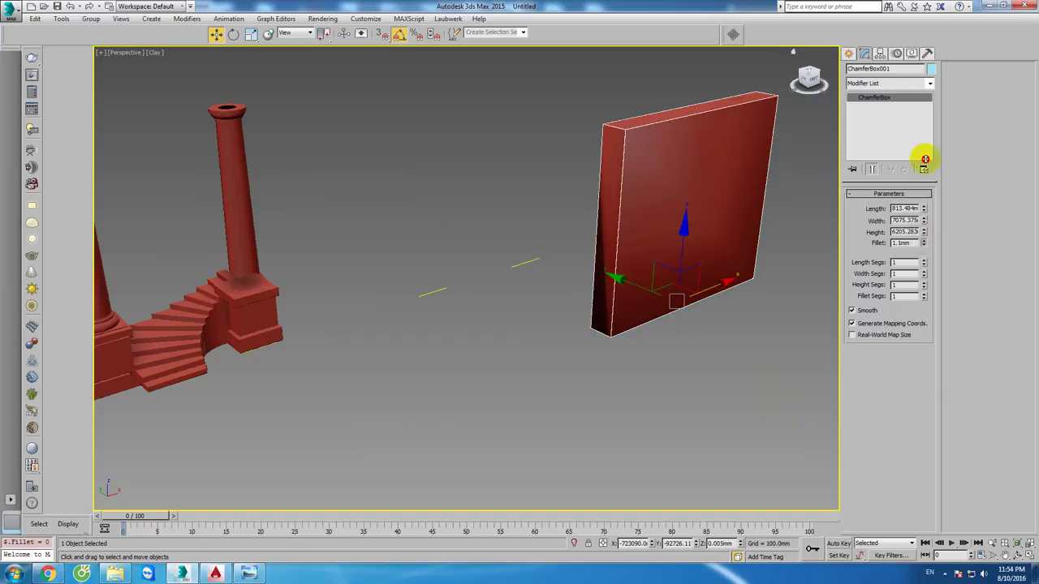
drag(802, 329, 882, 505)
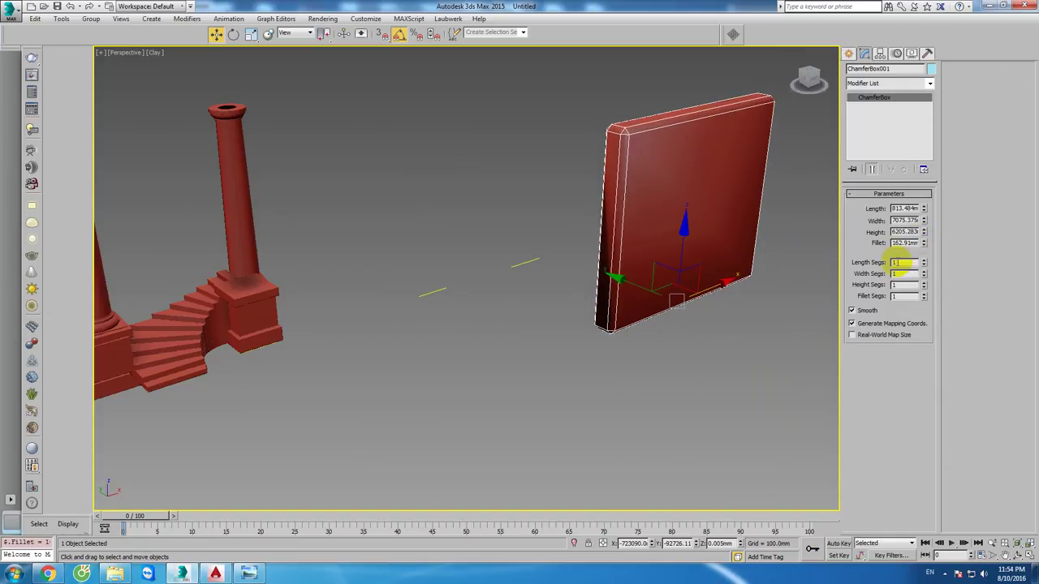
mouse_move(923, 262)
mouse_down()
mouse_move(939, 187)
mouse_move(944, 202)
mouse_up()
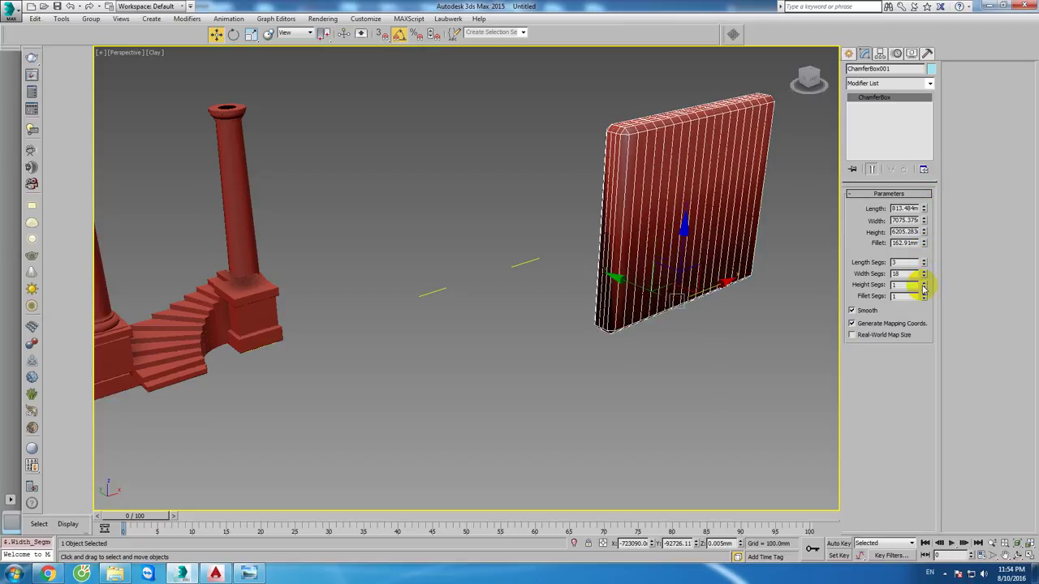
mouse_move(923, 288)
mouse_down()
mouse_move(937, 194)
mouse_move(928, 165)
mouse_up()
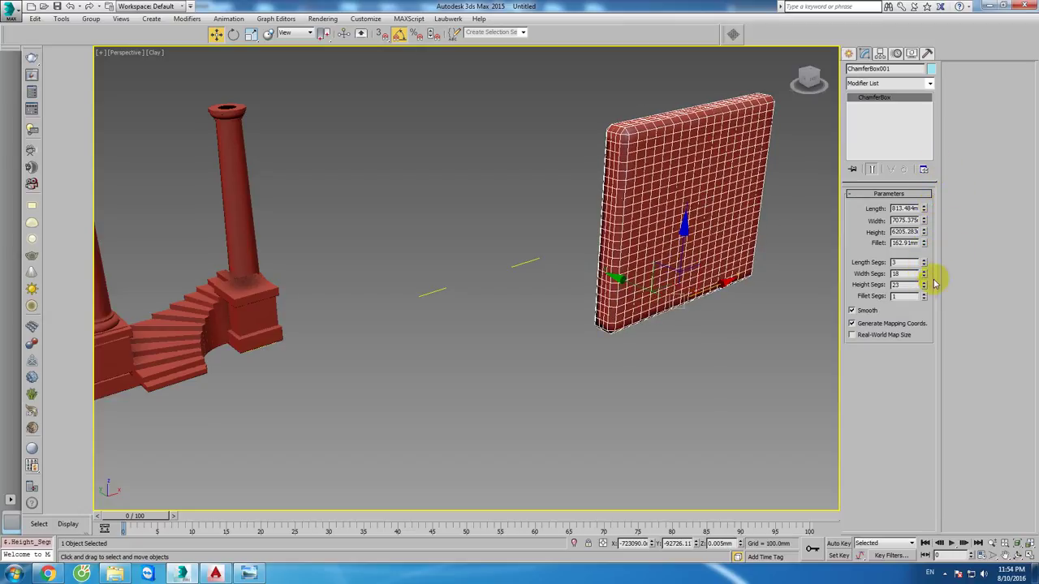
drag(923, 291, 922, 284)
mouse_move(641, 227)
alt+middle_down()
mouse_move(603, 267)
mouse_move(568, 269)
alt+middle_up()
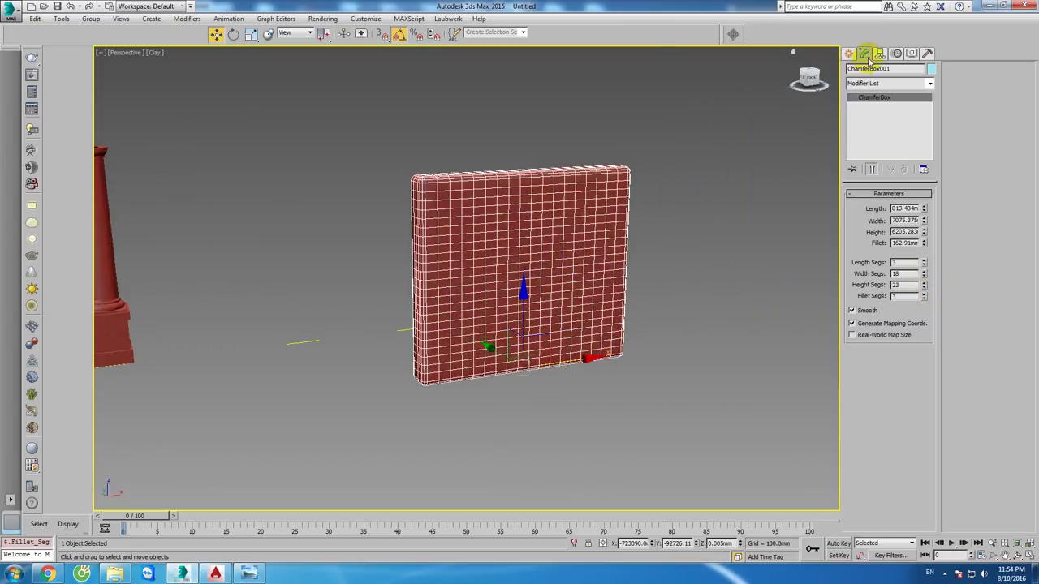
Step: Apply an FFD 2x2x2 modifier to the wall and enter its Control Points level
click(871, 83)
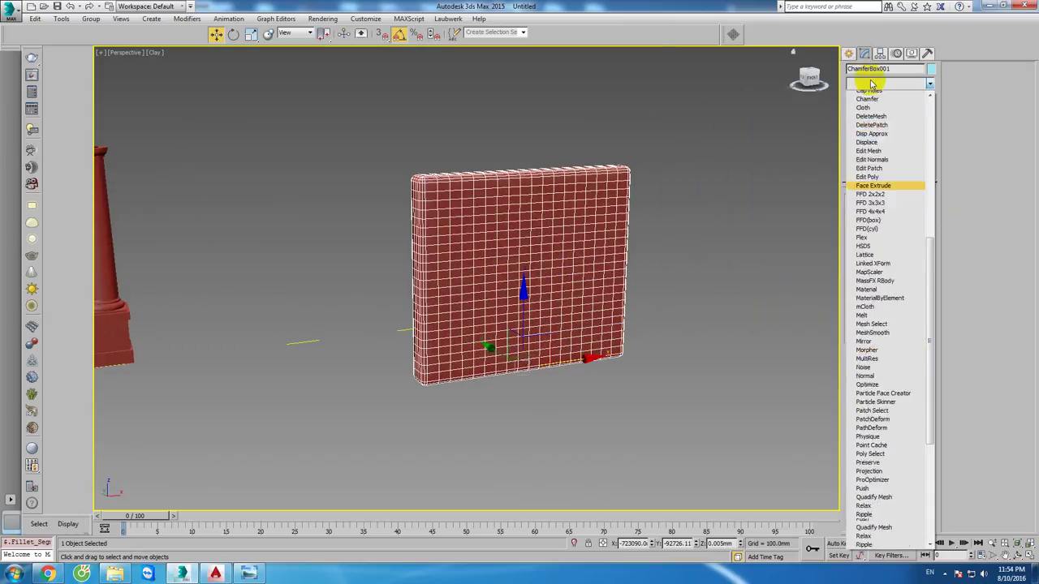
key(f)
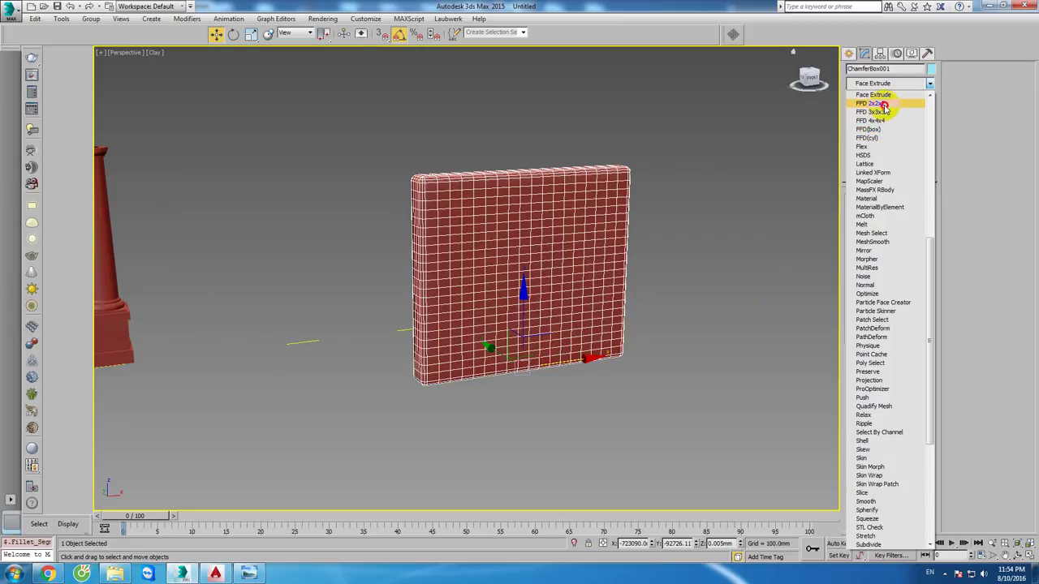
click(880, 103)
alt+middle_drag(636, 188, 625, 181)
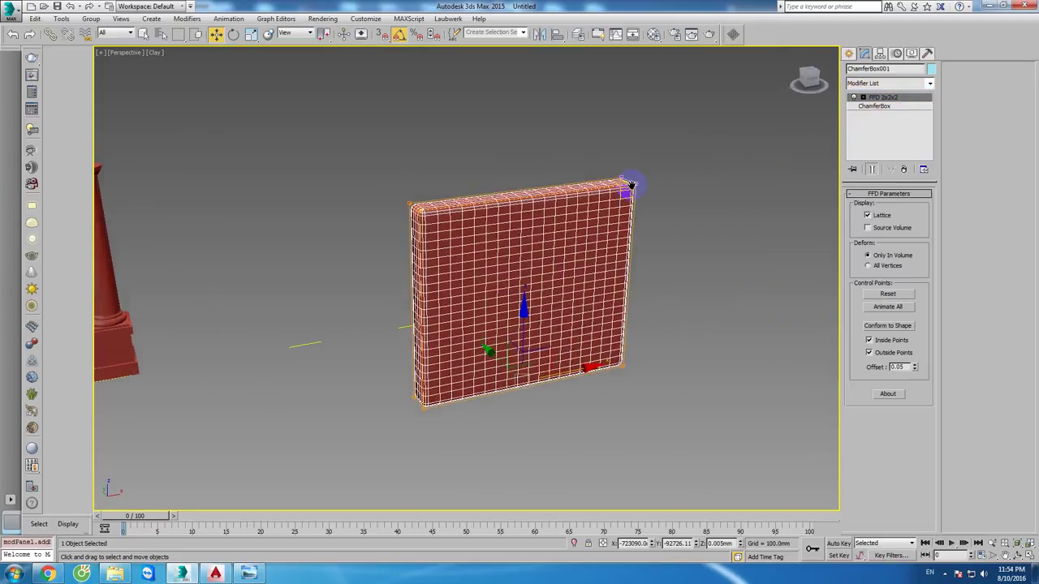
click(863, 96)
click(892, 105)
Step: Pull a top lattice corner to skew the wall, inspect it, then undo the skew
drag(707, 192, 596, 139)
mouse_move(567, 195)
alt+middle_down()
mouse_move(523, 239)
mouse_move(673, 344)
mouse_move(585, 284)
mouse_move(533, 306)
alt+middle_up()
click(516, 258)
click(714, 343)
scroll(533, 306, down, 5)
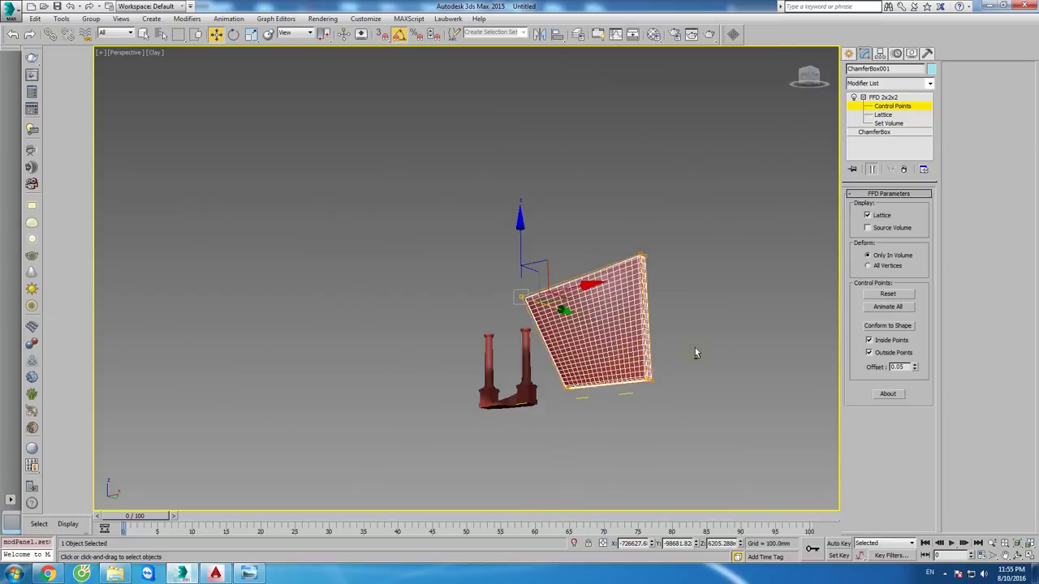
mouse_move(694, 347)
alt+middle_down()
mouse_move(779, 355)
mouse_move(679, 323)
alt+middle_up()
key(ctrl+z)
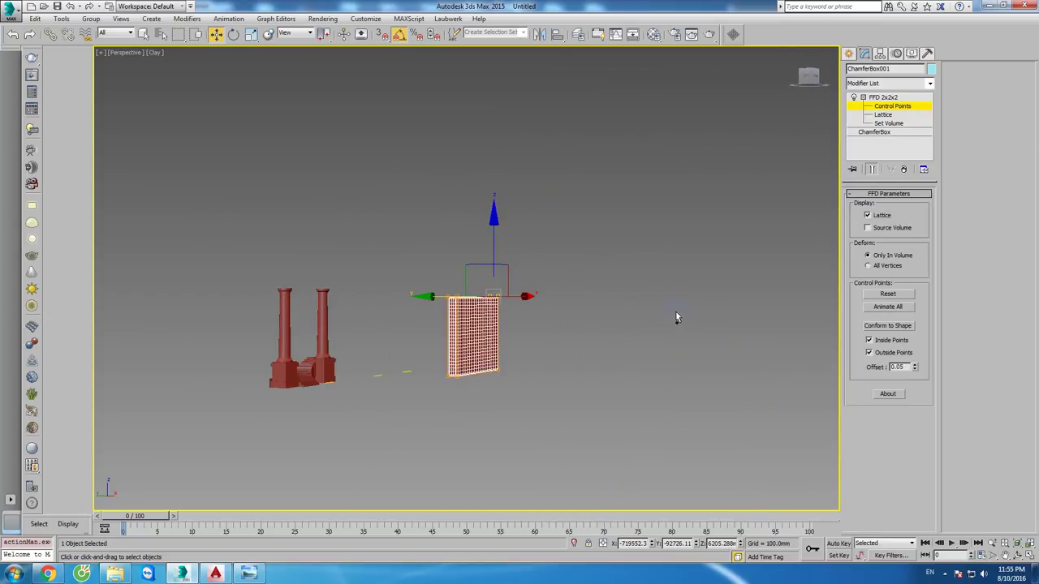
Step: Delete the FFD 2x2x2 modifier and reopen the Modifier List
right_click(882, 96)
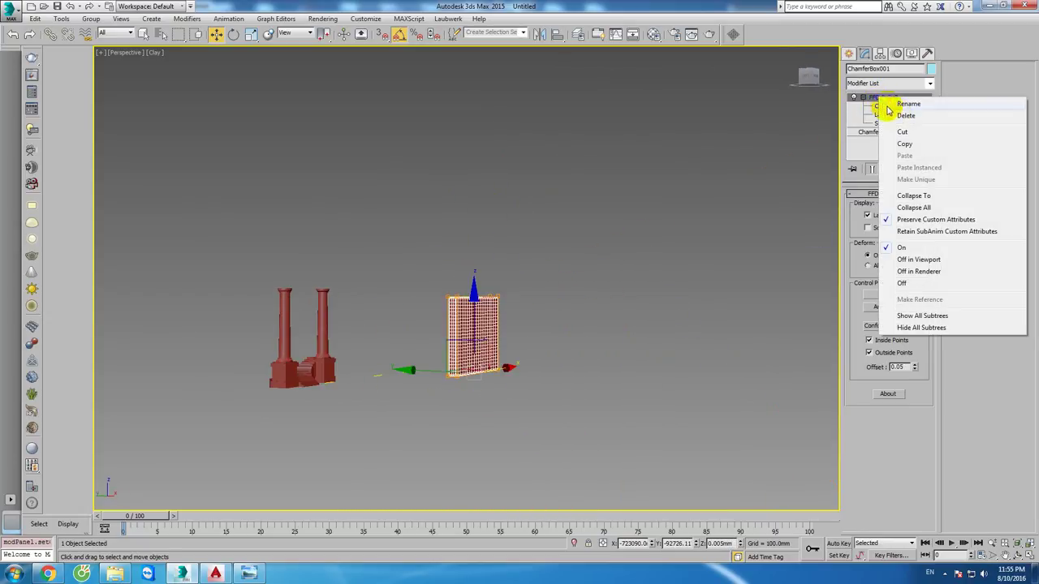
click(901, 115)
click(885, 84)
Step: Apply FFD 3x3x3 and raise its top row of control points to arch the wall
key(f)
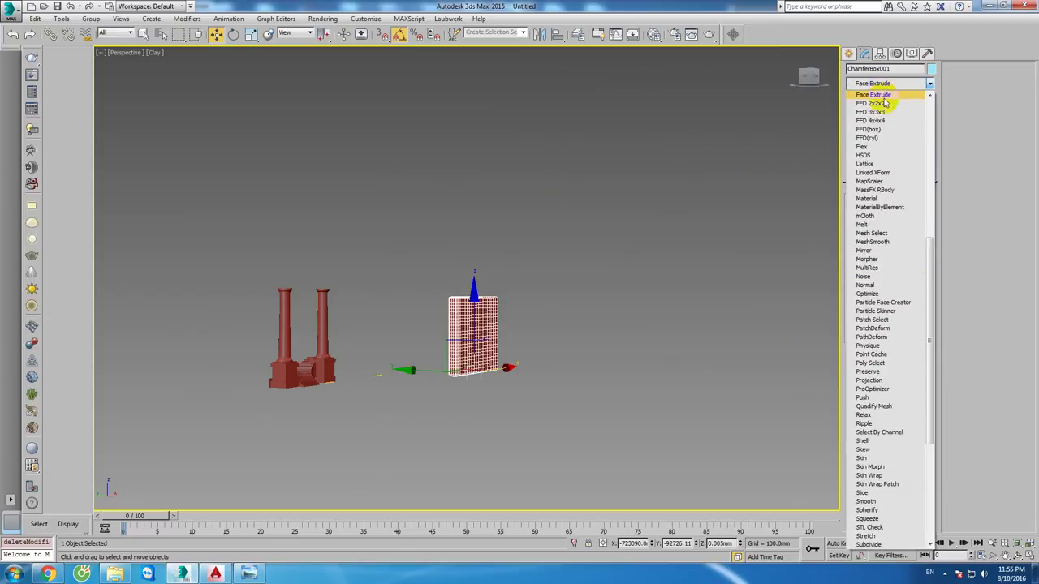
click(870, 112)
alt+middle_drag(463, 314, 489, 306)
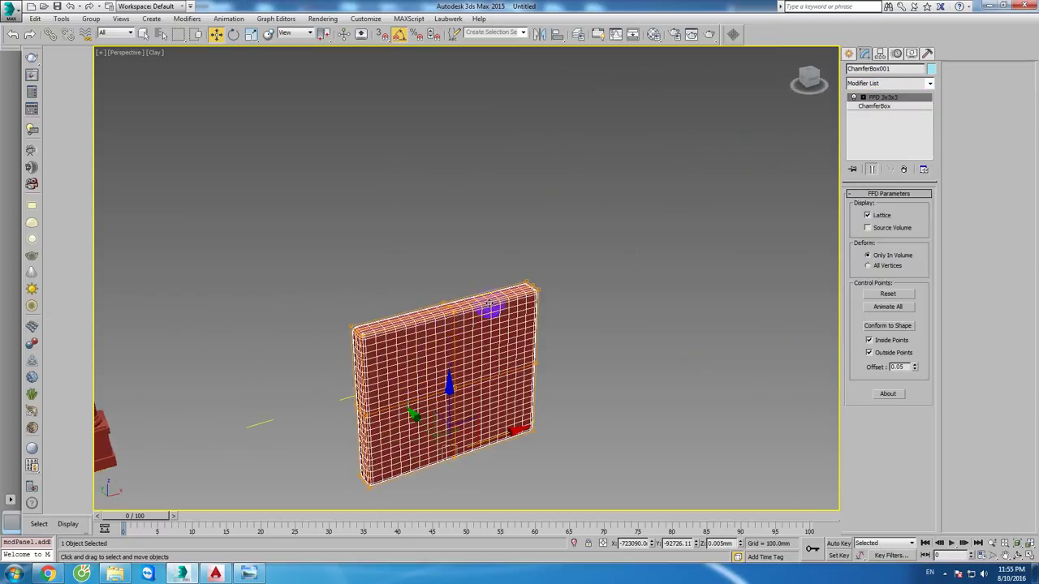
click(862, 97)
click(892, 105)
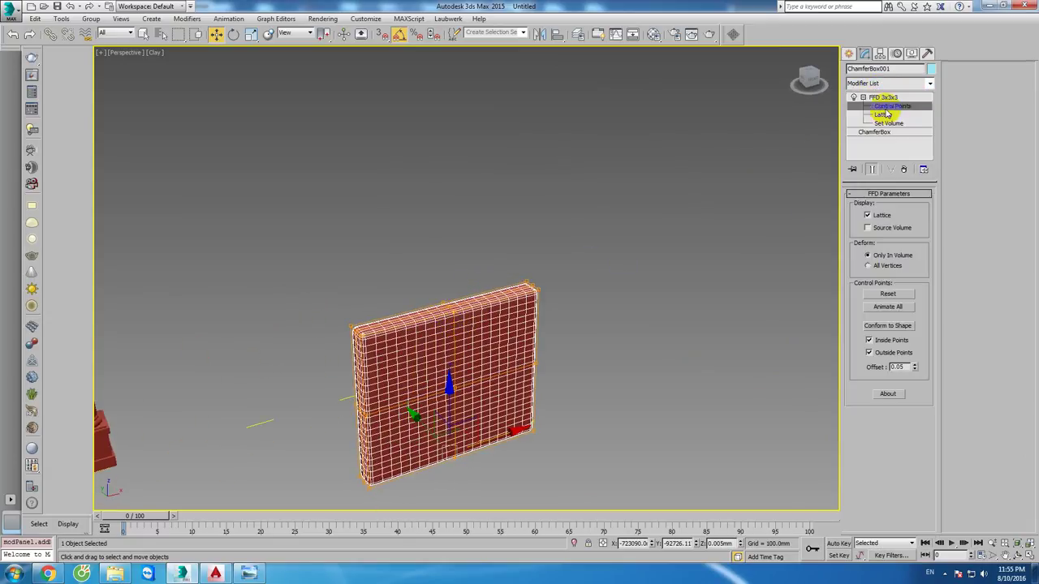
alt+middle_drag(560, 243, 588, 248)
drag(416, 262, 417, 261)
drag(447, 219, 487, 89)
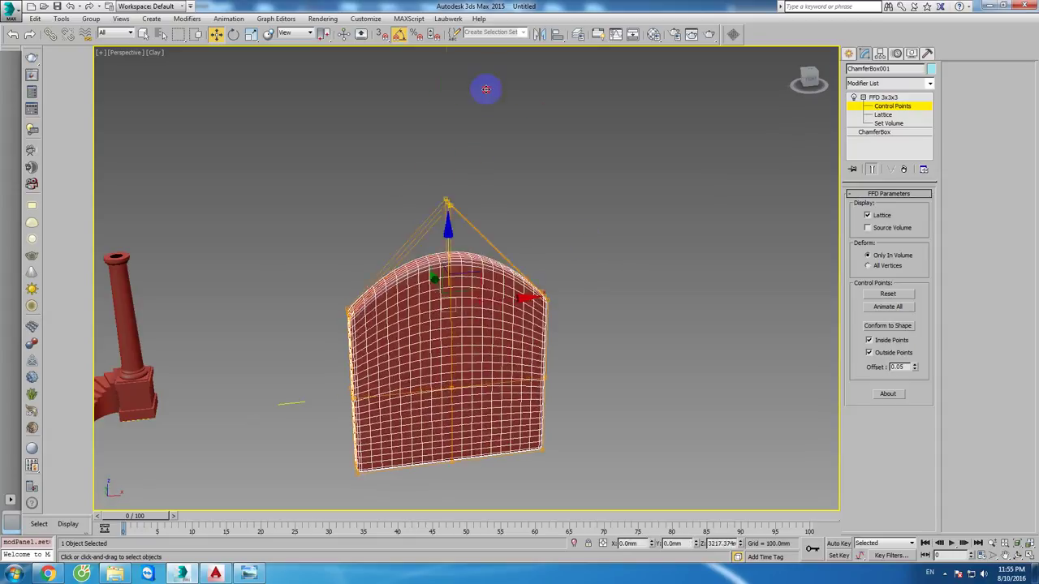
mouse_move(487, 88)
alt+middle_down()
mouse_move(473, 424)
mouse_move(506, 327)
mouse_move(533, 304)
alt+middle_up()
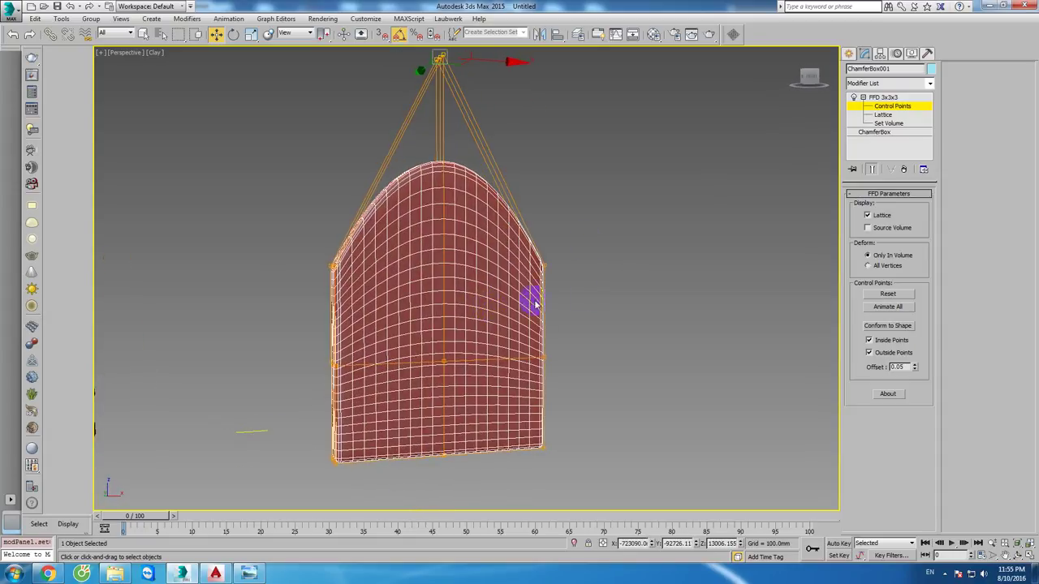
Step: Scale the middle row of control points outward into a bell shape and shift it left
drag(573, 380, 304, 335)
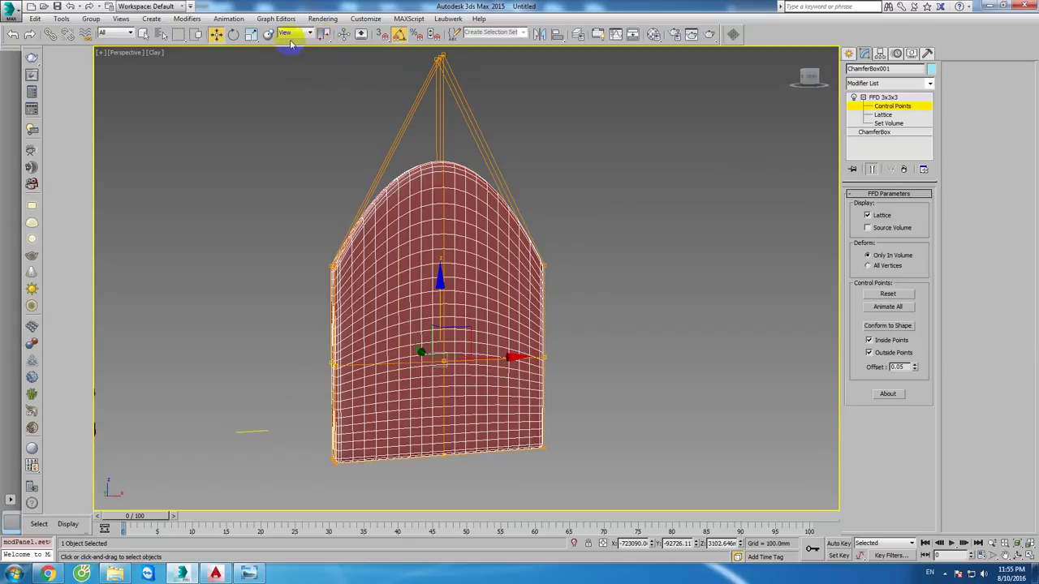
click(251, 34)
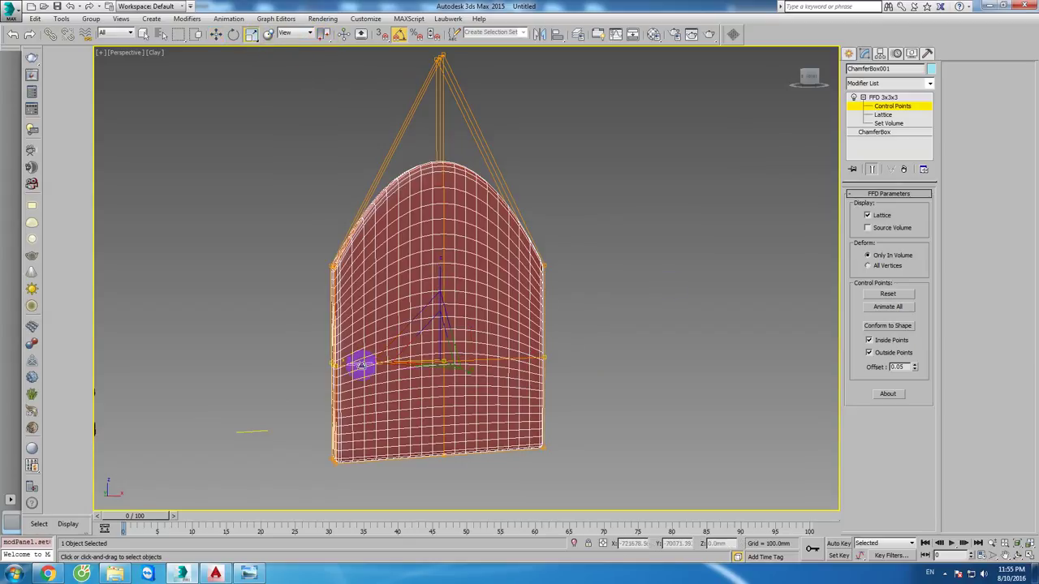
mouse_move(365, 364)
mouse_down()
mouse_move(232, 429)
mouse_move(283, 366)
mouse_move(405, 309)
mouse_up()
alt+middle_drag(406, 308, 345, 59)
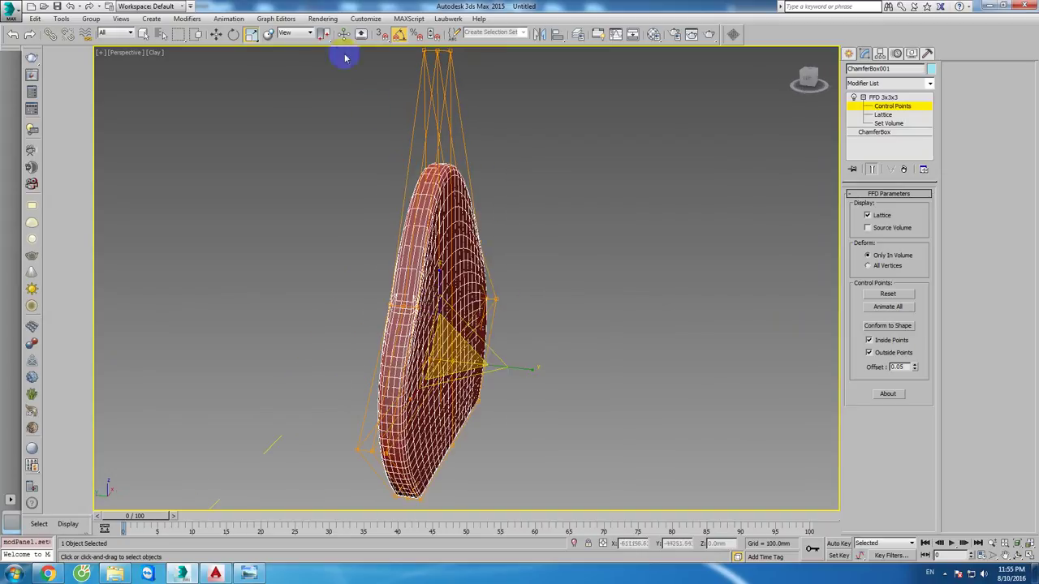
click(216, 34)
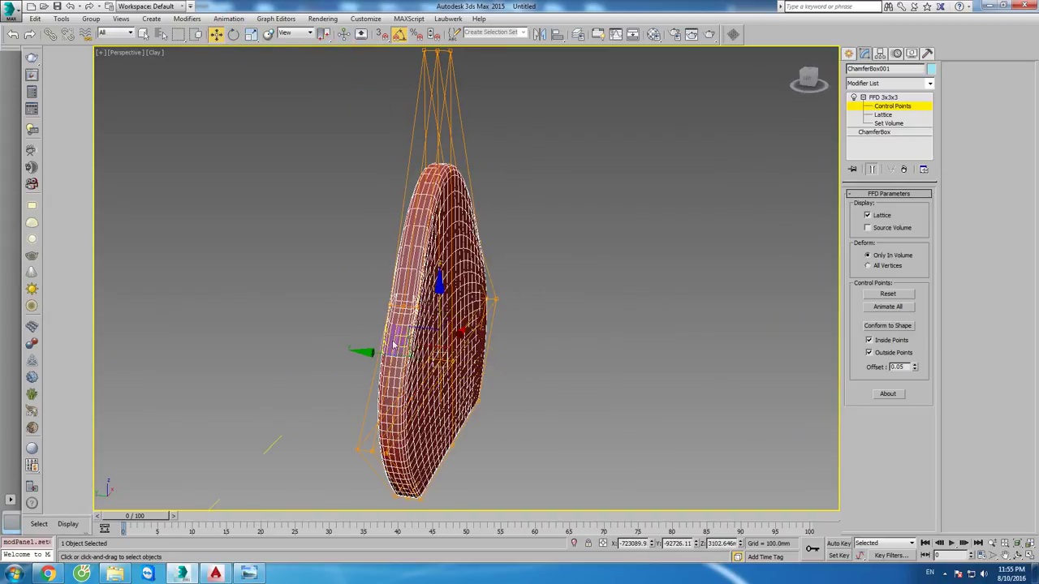
drag(369, 353, 258, 342)
Step: Replace the deformed FFD 3x3x3 with a fresh FFD 4x4x4 modifier
click(884, 97)
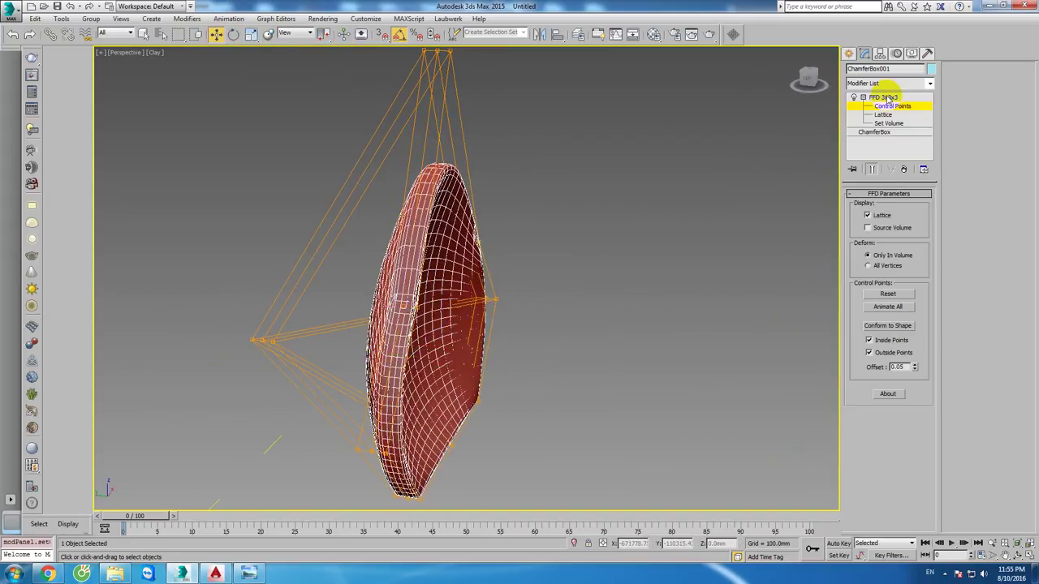
mouse_move(812, 130)
alt+middle_down()
mouse_move(606, 269)
mouse_move(637, 253)
alt+middle_up()
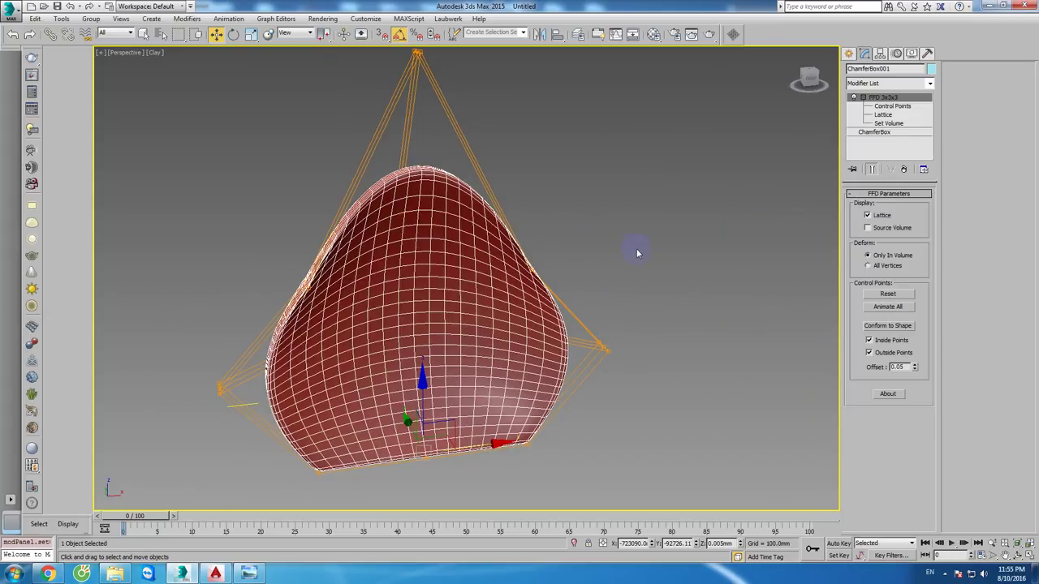
right_click(885, 97)
click(888, 111)
click(884, 82)
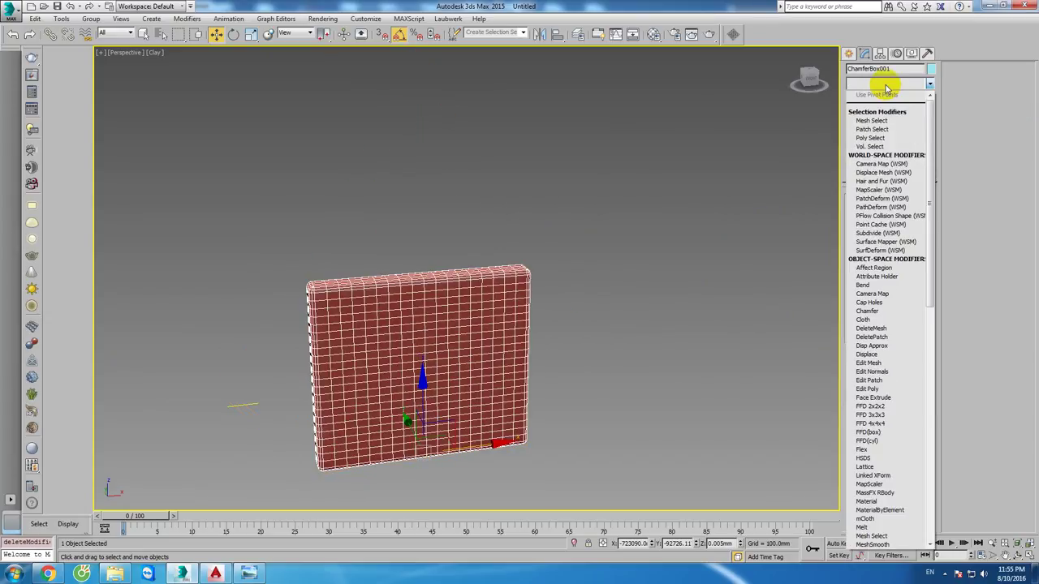
key(f)
scroll(886, 90, down, 1)
click(884, 119)
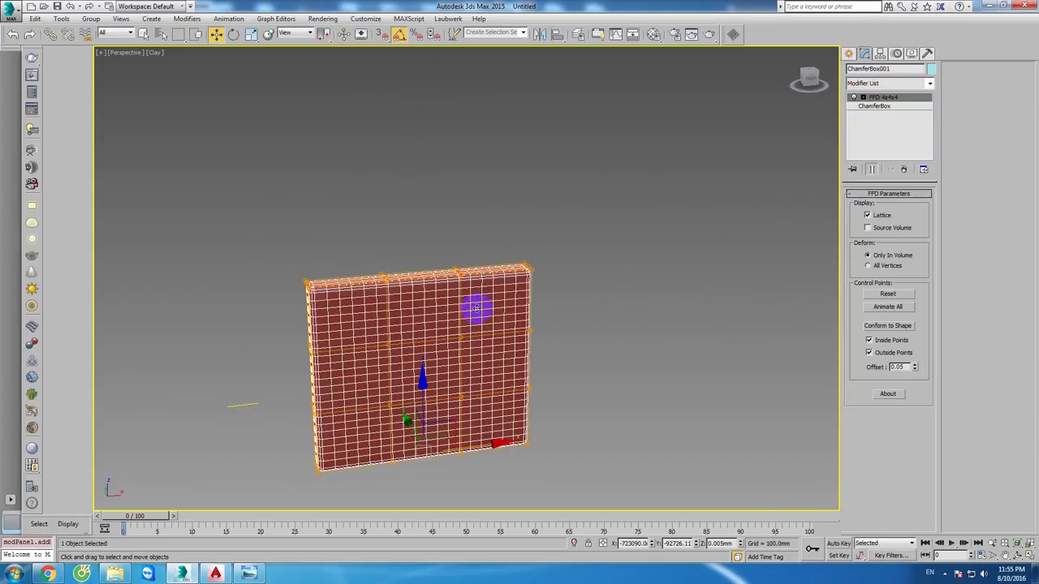
right_click(883, 96)
Step: Swap the FFD 4x4x4 for an FFD(box) with an 8x4x4 lattice
click(890, 110)
click(885, 84)
key(f)
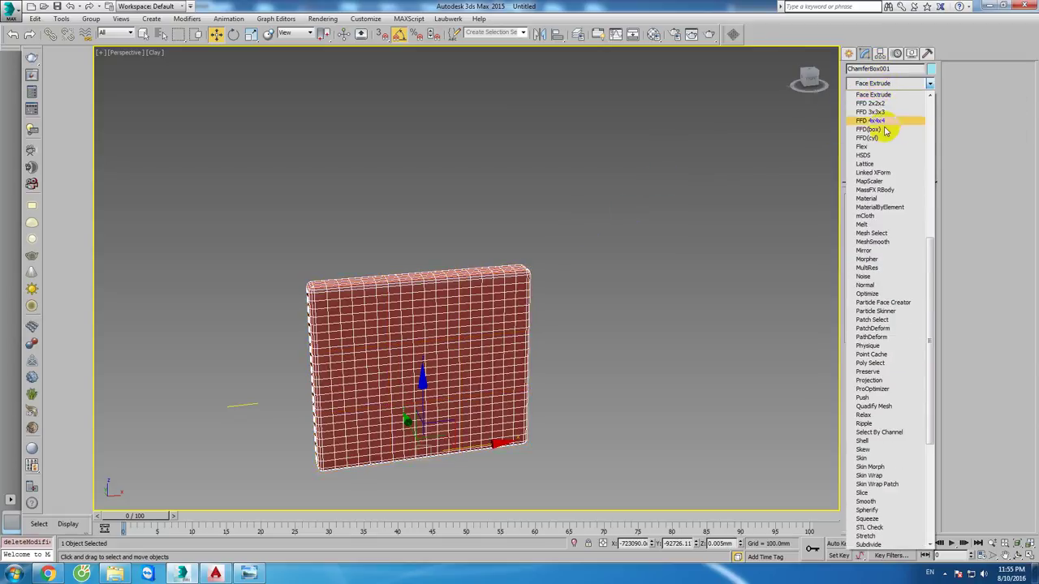
click(880, 124)
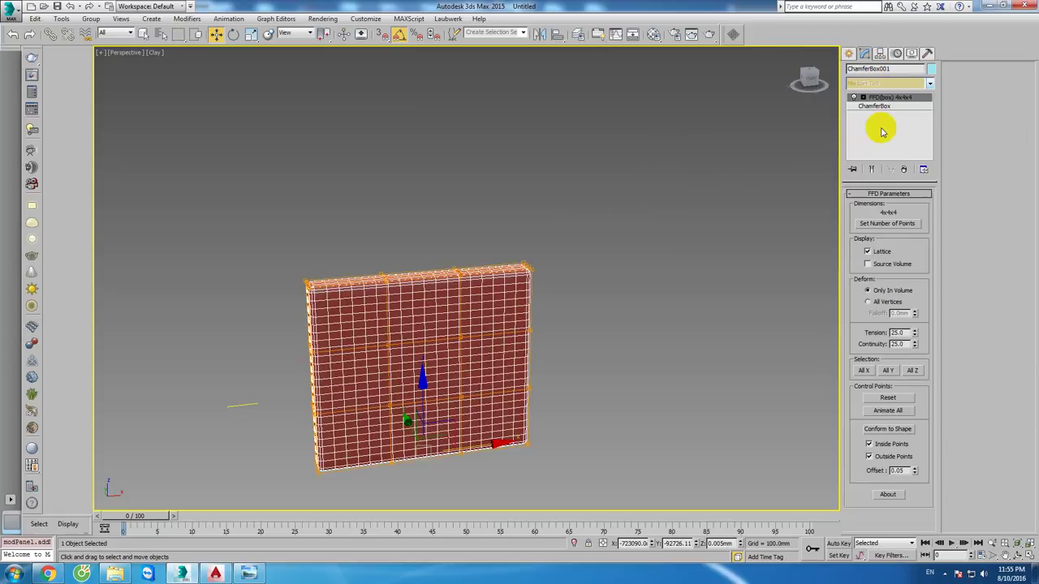
click(884, 226)
drag(499, 250, 569, 240)
text(8)
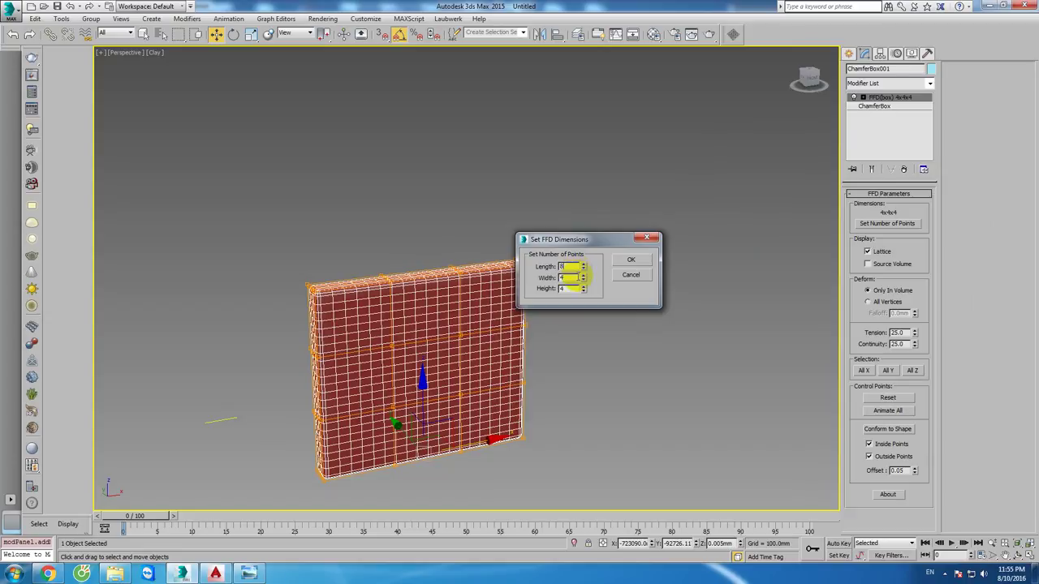
click(631, 260)
Step: Change the FFD(box) point count to 8x9x4
alt+middle_drag(630, 259, 369, 307)
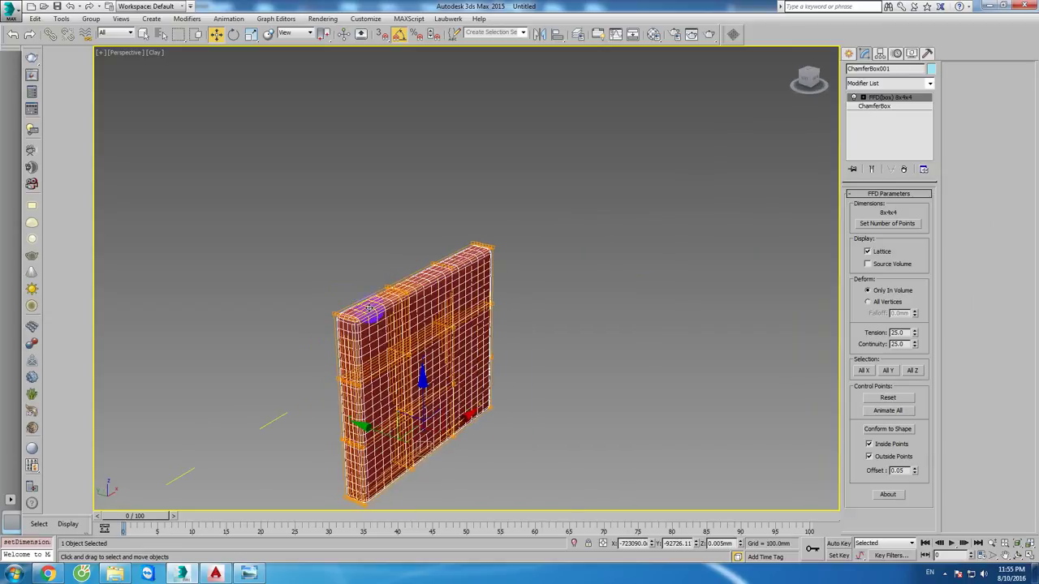
key(shift+z)
click(888, 225)
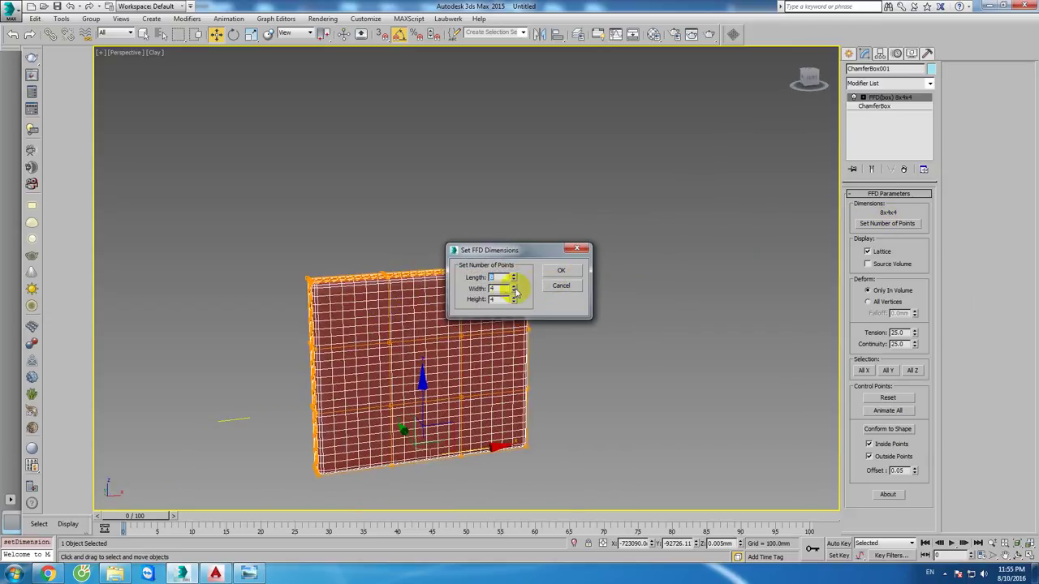
text(9)
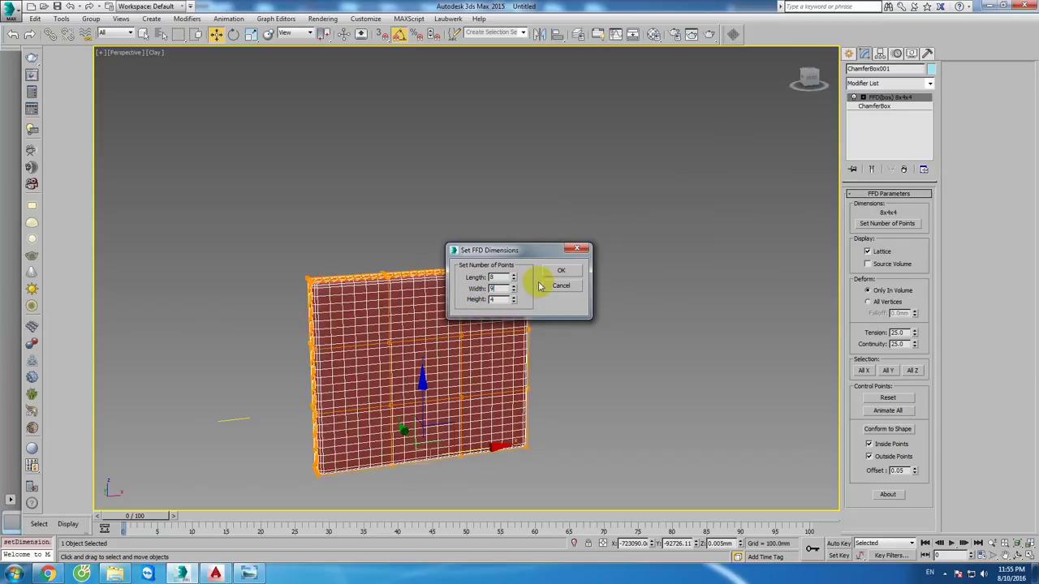
click(558, 273)
Step: Delete the FFD(box) and set the ChamferBox Length and Width to 5000 mm
mouse_move(456, 331)
alt+middle_down()
mouse_move(431, 356)
mouse_move(761, 192)
alt+middle_up()
right_click(887, 98)
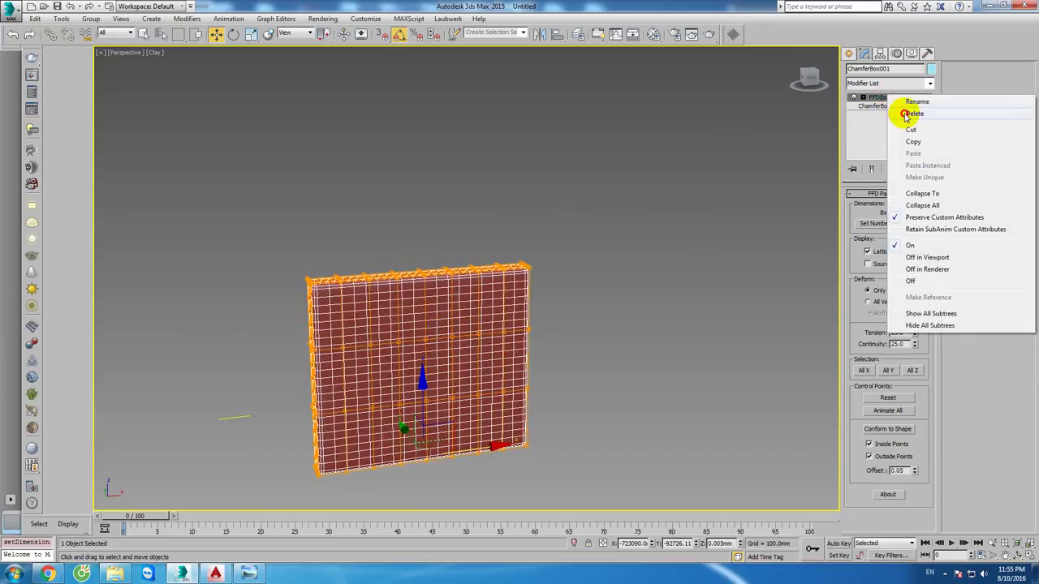
click(906, 115)
middle_drag(721, 293, 669, 248)
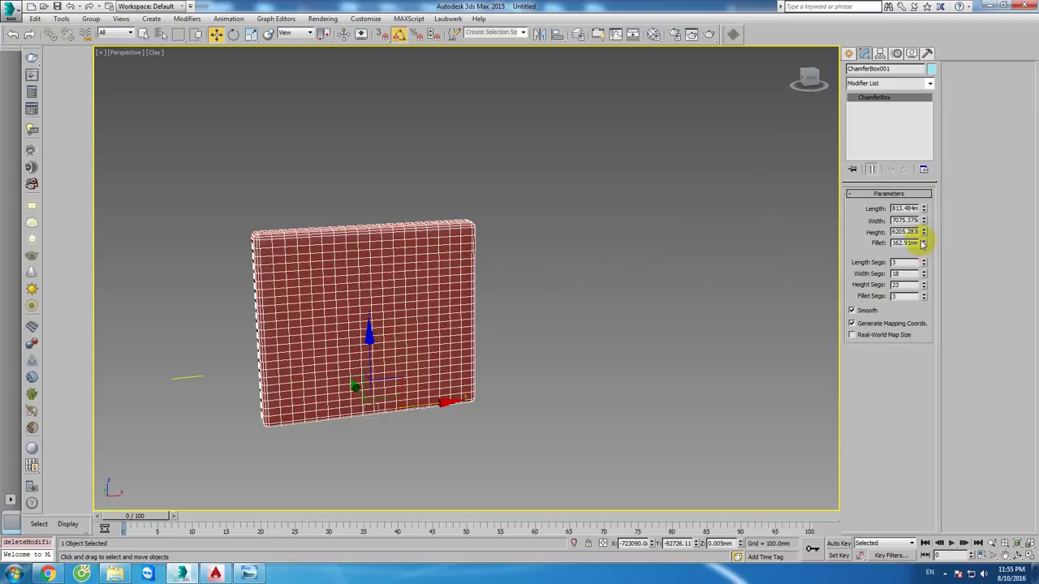
click(906, 208)
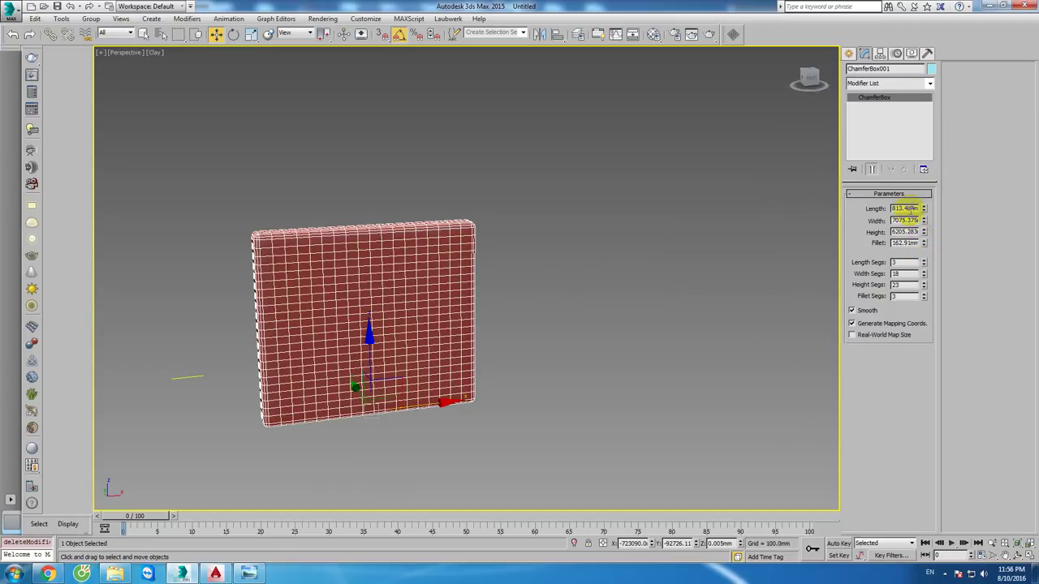
text(500)
key(Tab)
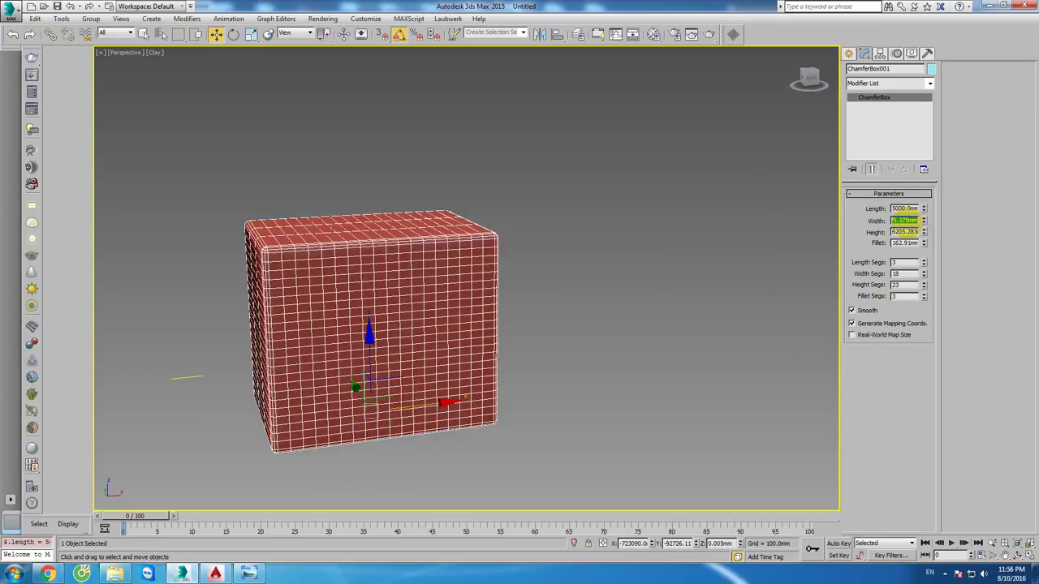
text(500)
key(Return)
Step: Add an FFD(cyl) modifier to the chamfer box
click(870, 83)
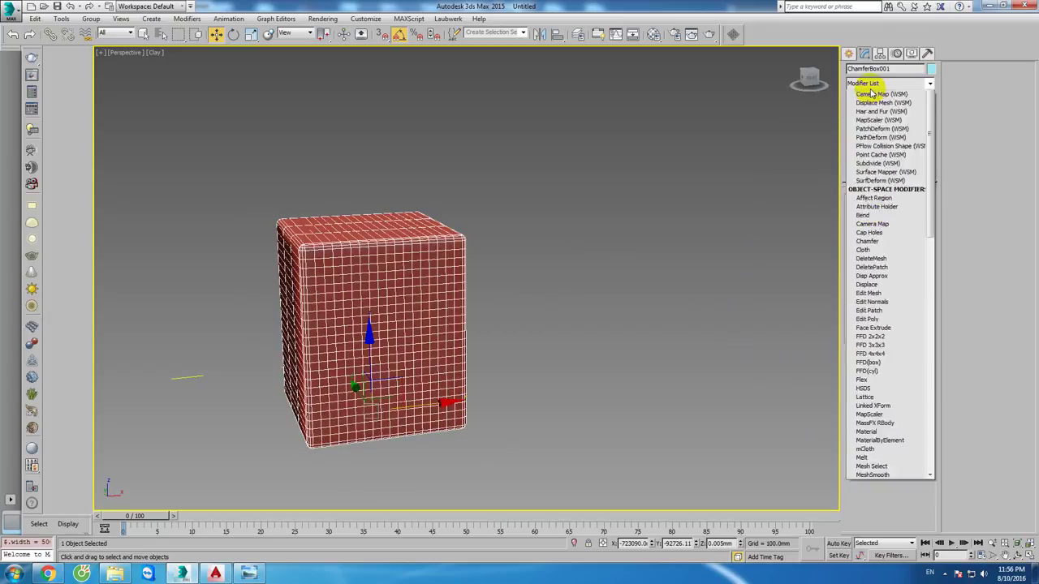
key(f)
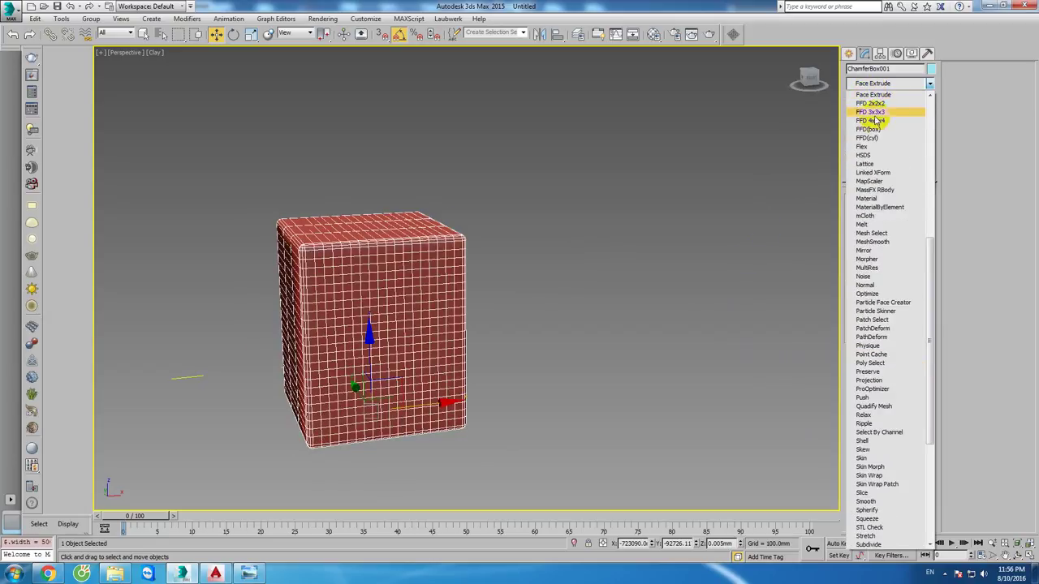
click(869, 138)
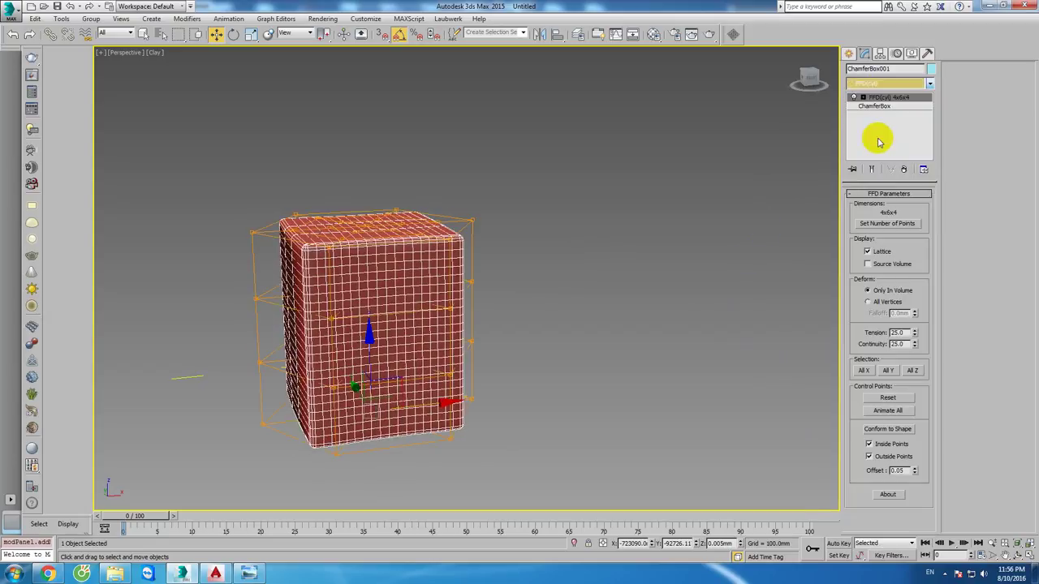
alt+middle_drag(433, 181, 428, 263)
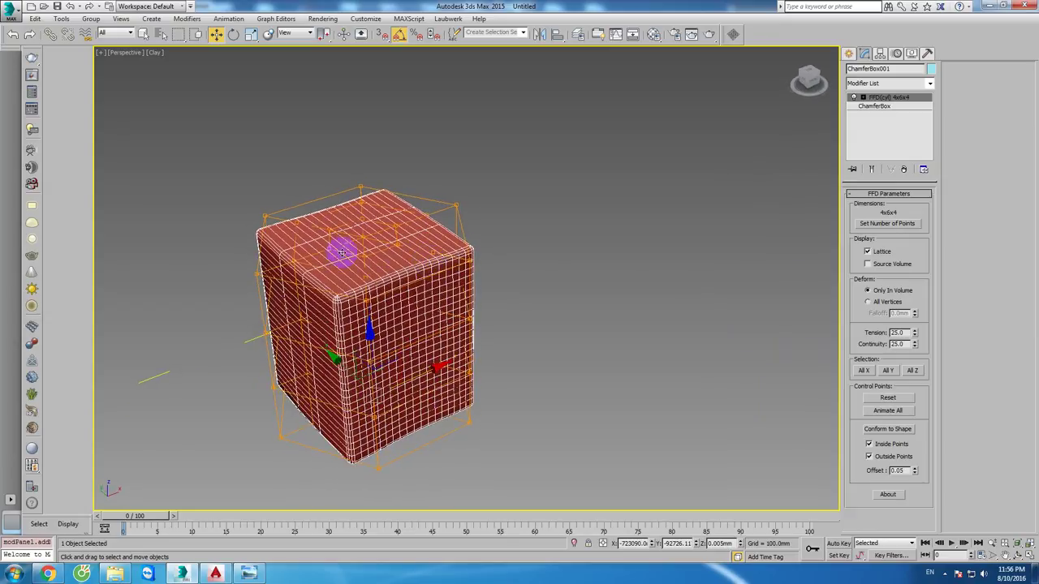
alt+middle_drag(341, 254, 374, 248)
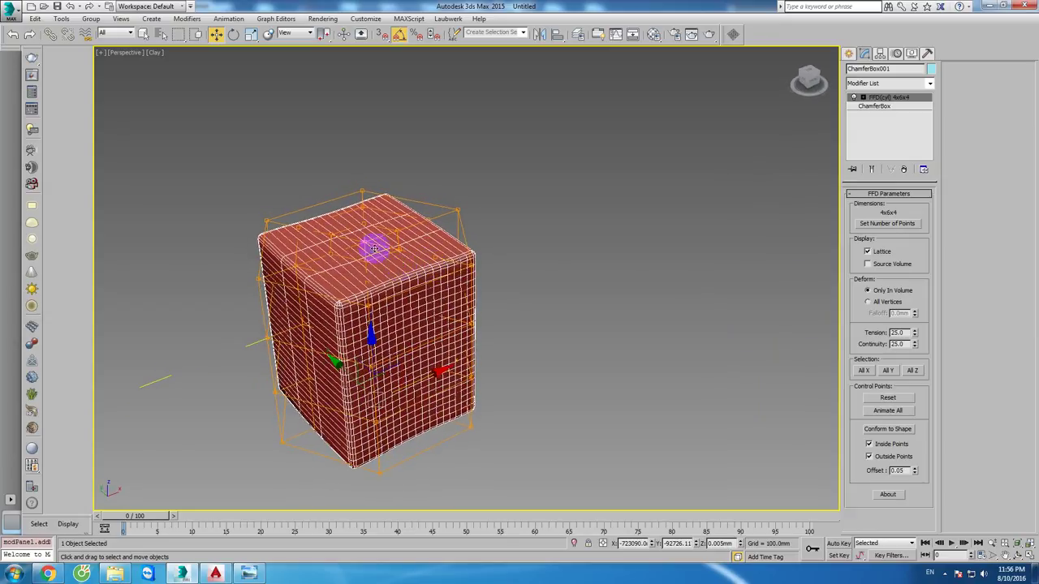
alt+middle_drag(530, 301, 532, 300)
Step: Try 15 side points (4x15x4) on the cylinder lattice, then undo back to 4x6x4
click(872, 232)
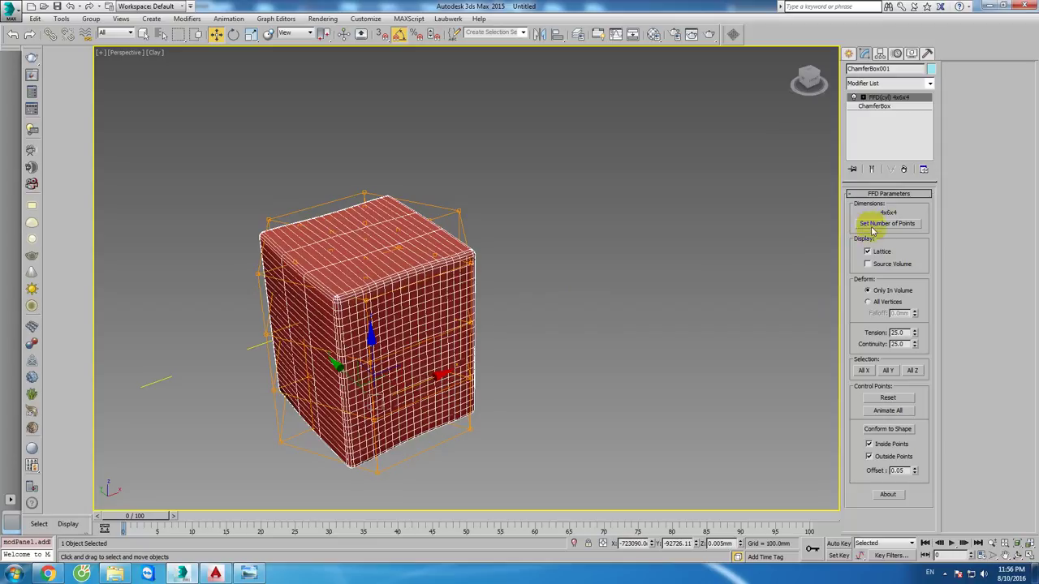
click(884, 227)
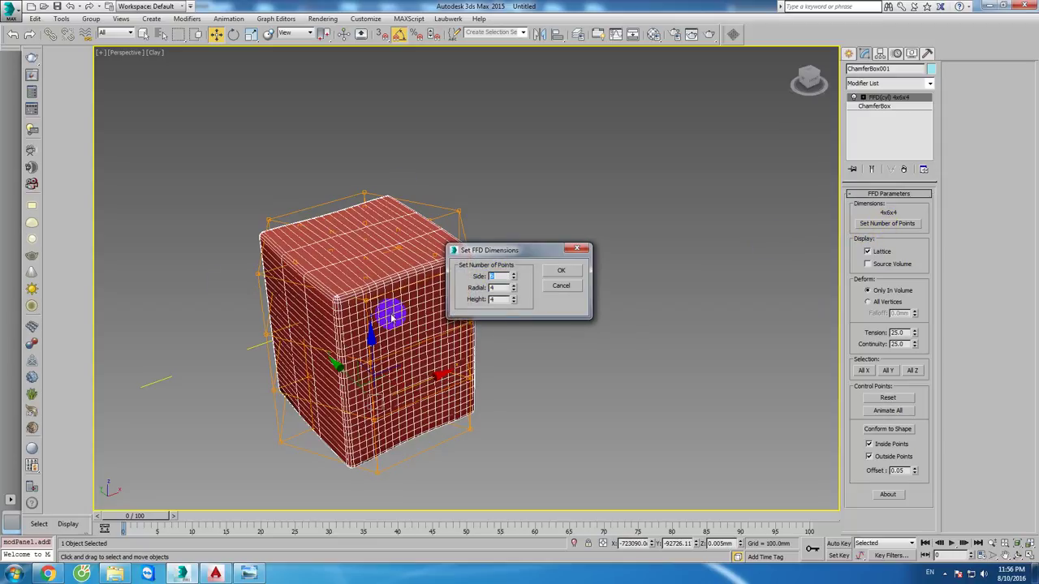
click(509, 287)
text(15)
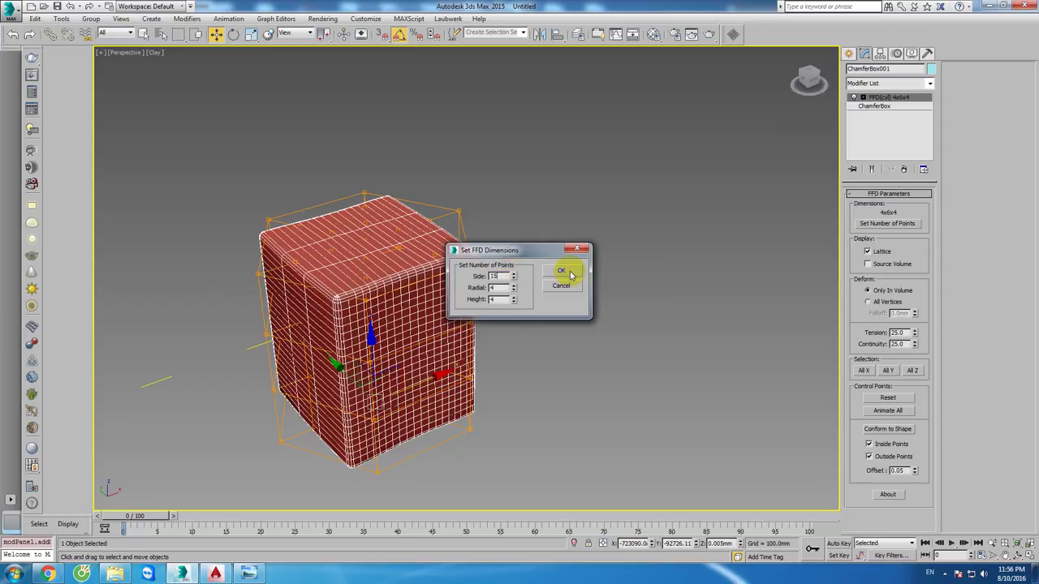
click(560, 270)
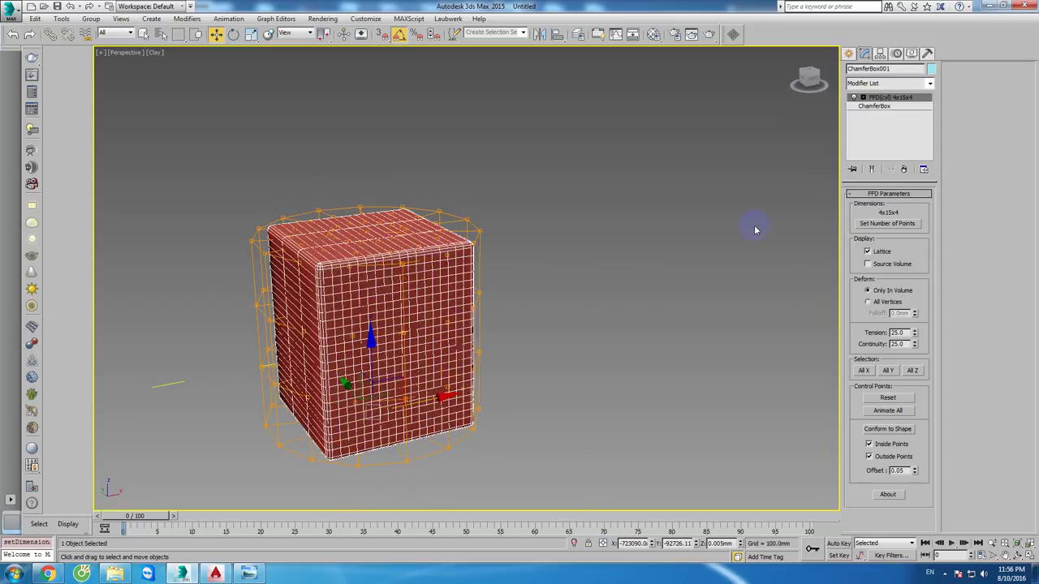
right_click(898, 99)
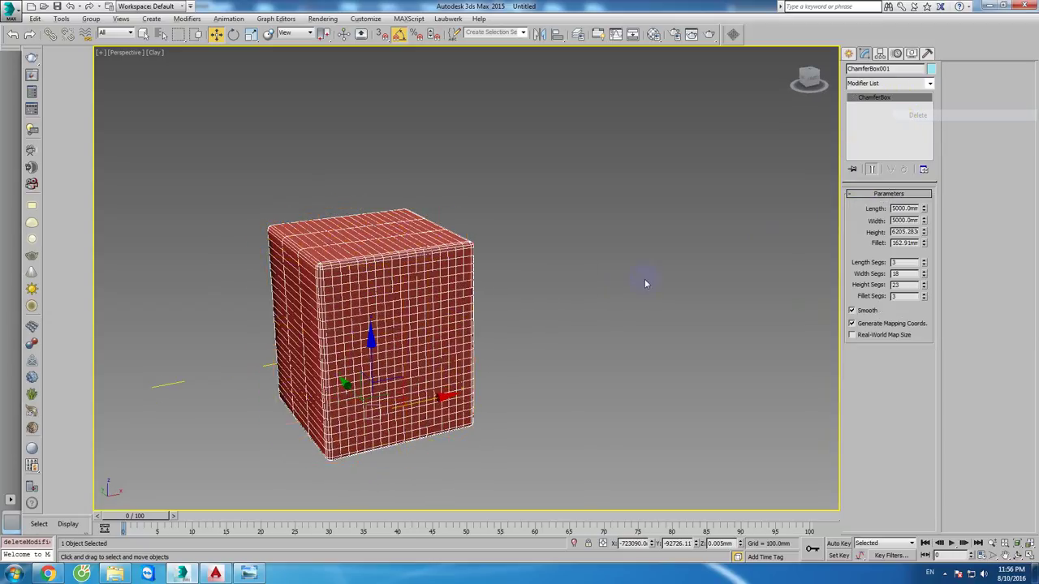
key(ctrl+z)
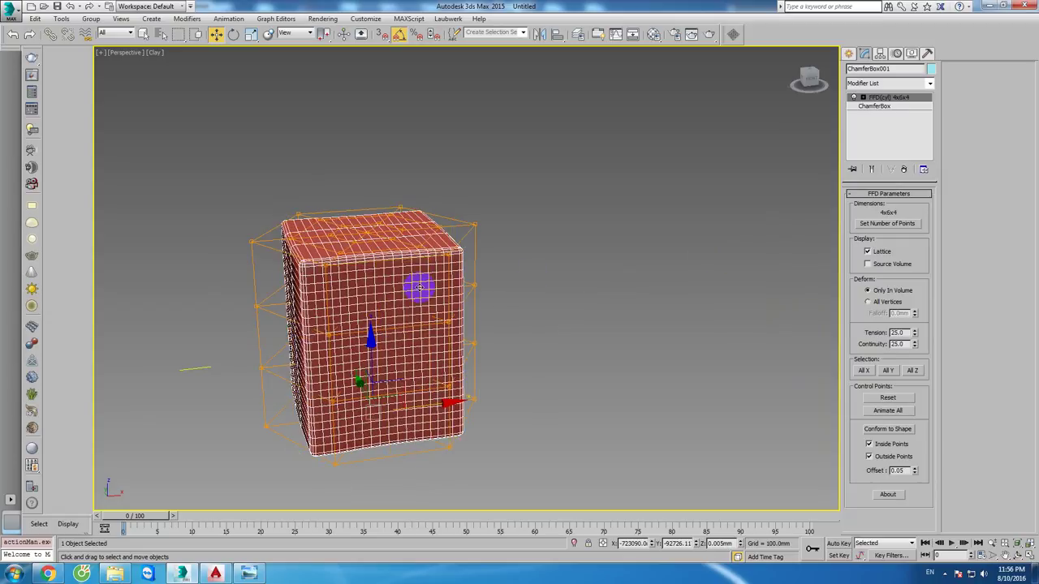
middle_drag(417, 287, 492, 246)
click(716, 217)
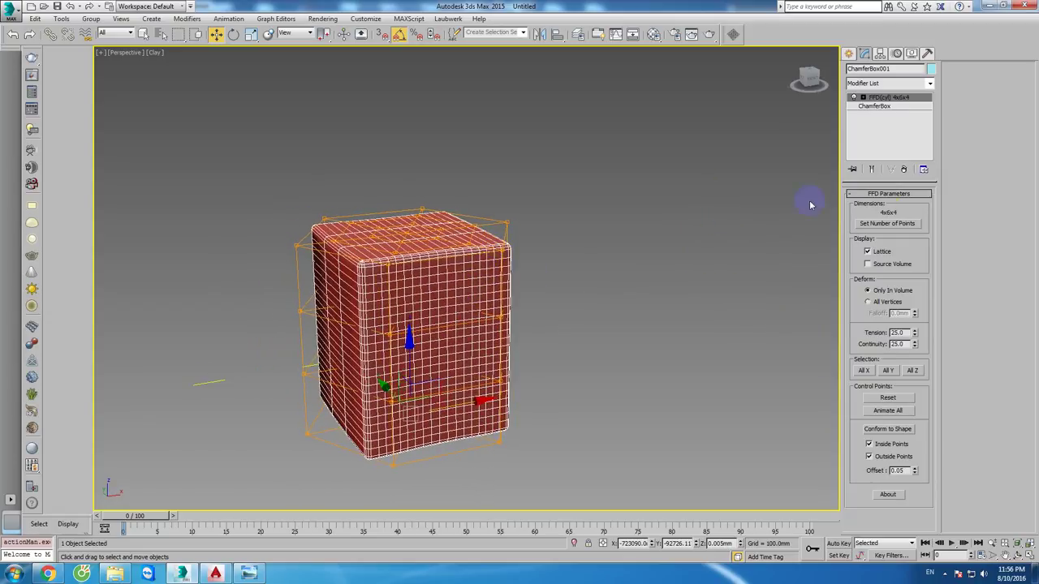
right_click(884, 97)
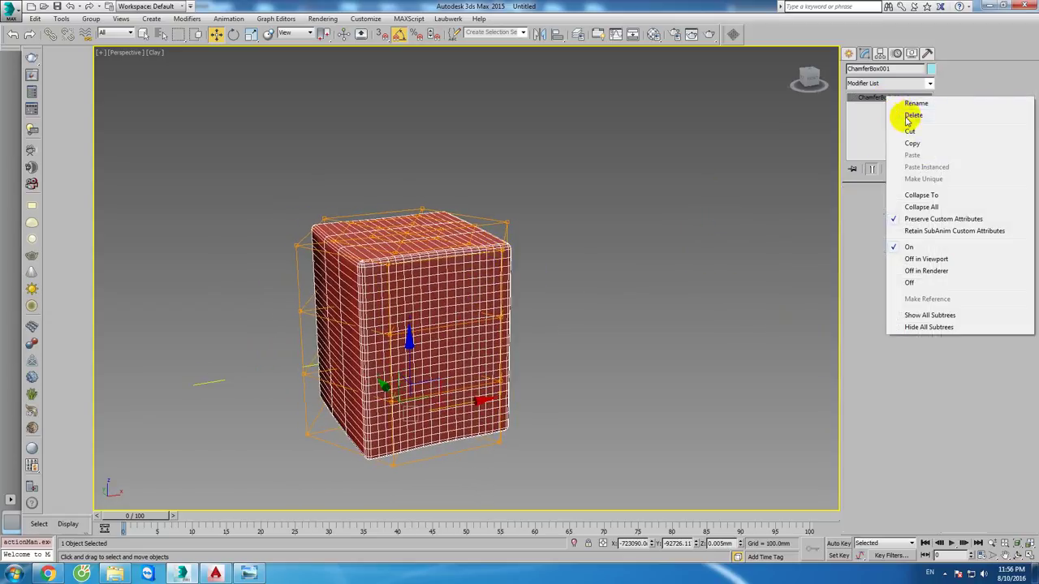
Step: Delete the FFD(cyl) modifier and stretch the chamfer box upward into a tall column
click(901, 115)
click(913, 261)
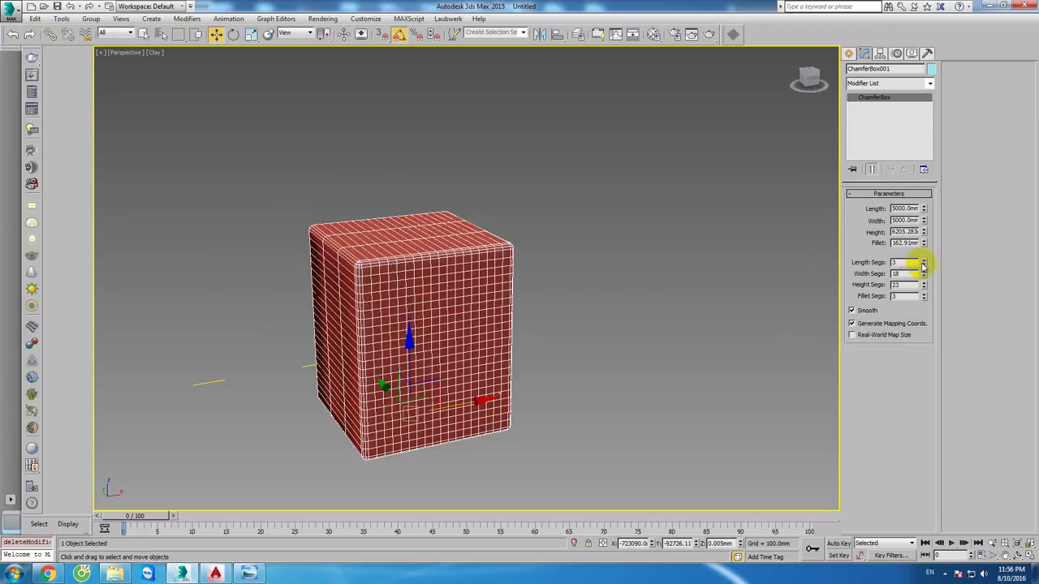
mouse_move(925, 233)
mouse_down()
mouse_move(863, 496)
mouse_move(853, 378)
mouse_move(818, 213)
mouse_move(668, 193)
mouse_up()
key(z)
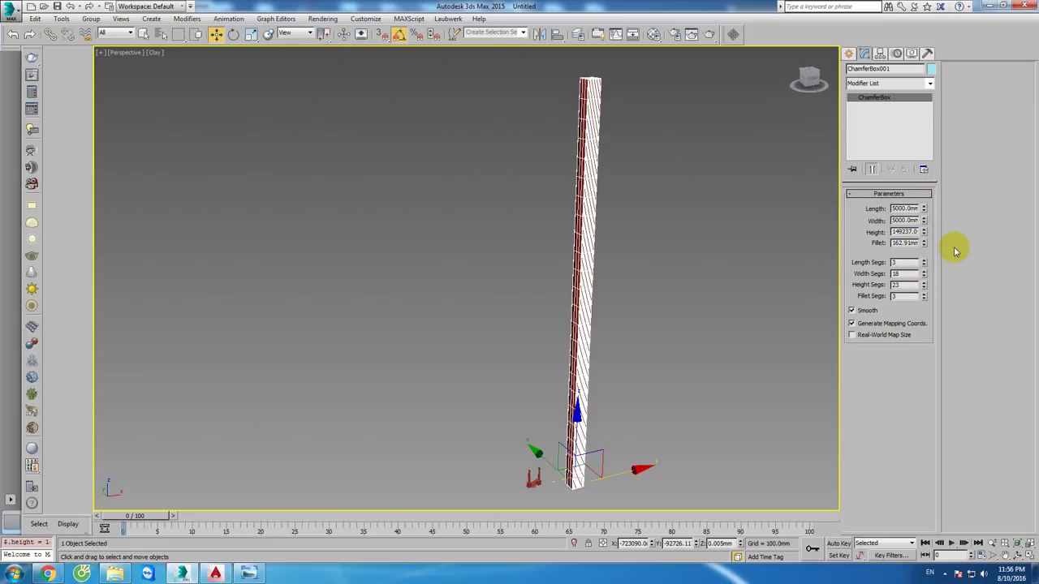
Step: Settle the column at 79095.63 mm height with 93 height segments, keeping the fillet
drag(924, 243, 947, 424)
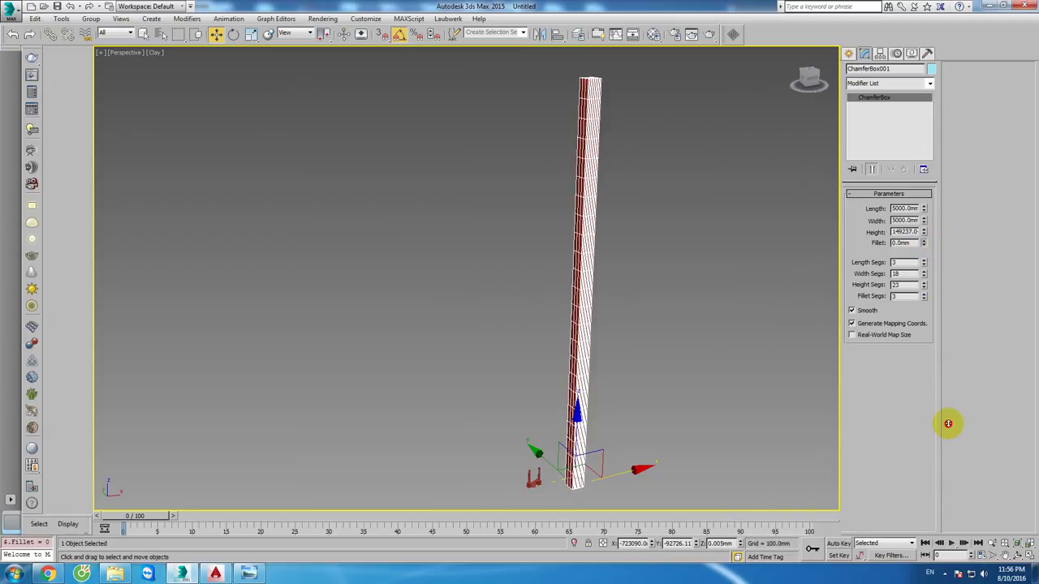
key(ctrl+z)
mouse_move(924, 232)
mouse_down()
mouse_move(933, 281)
mouse_move(929, 260)
mouse_up()
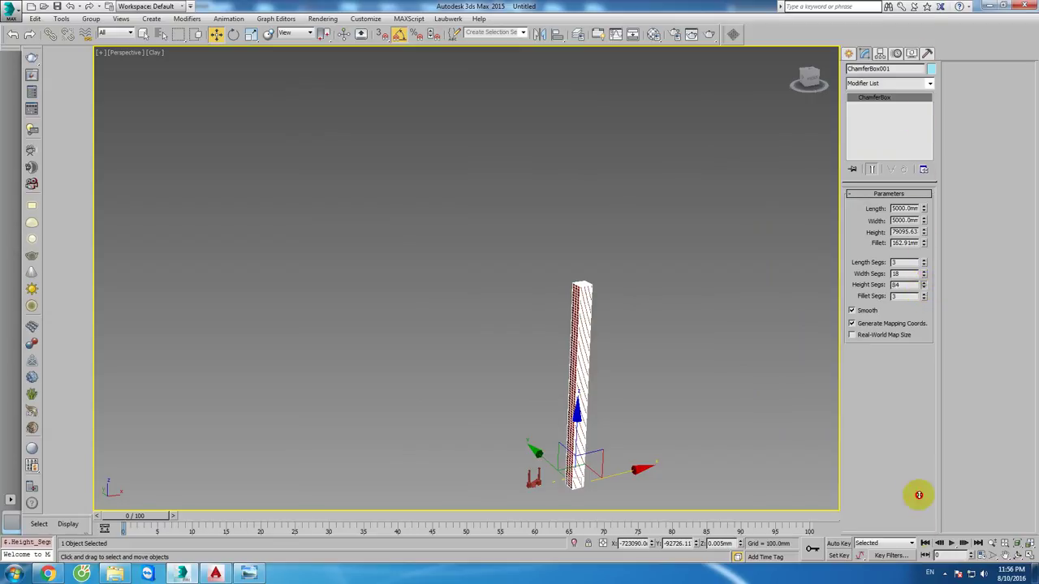
alt+middle_drag(713, 342, 693, 345)
key(z)
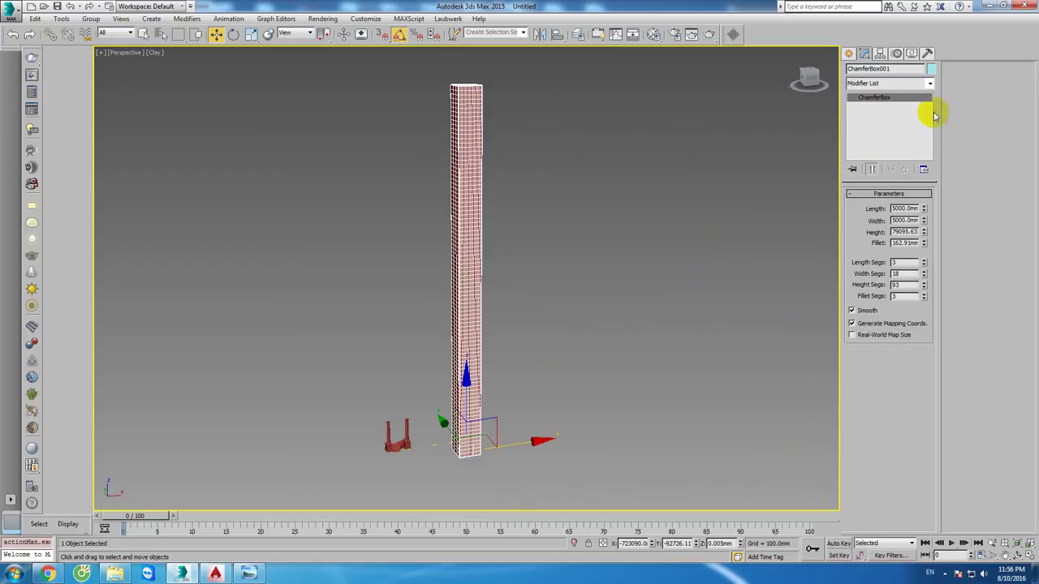
click(901, 82)
Step: Add an FFD 3x3x3 modifier to the tall ChamferBox001 column and expand its sub-object levels
text(f)
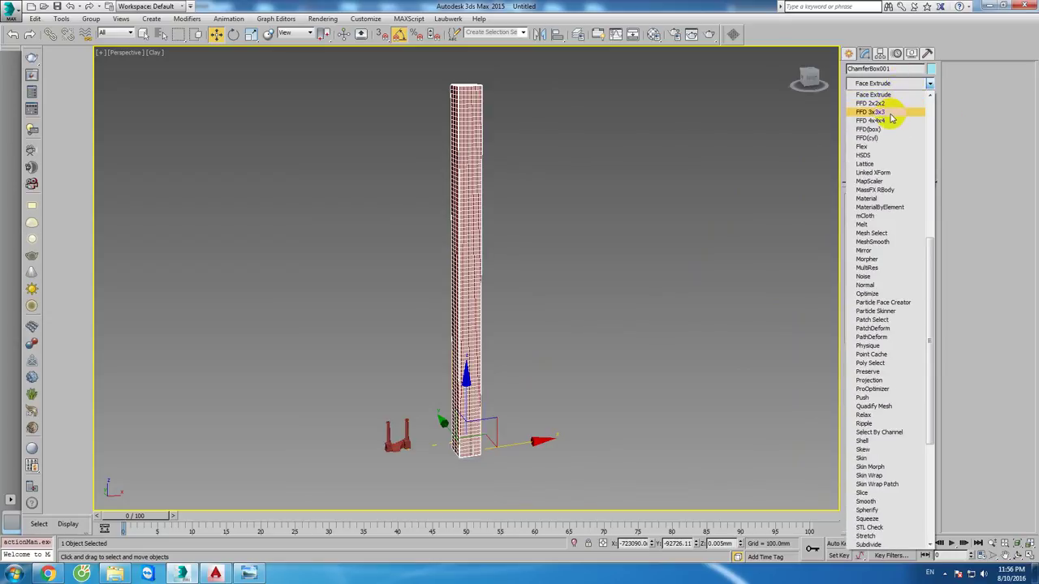
click(889, 113)
click(862, 98)
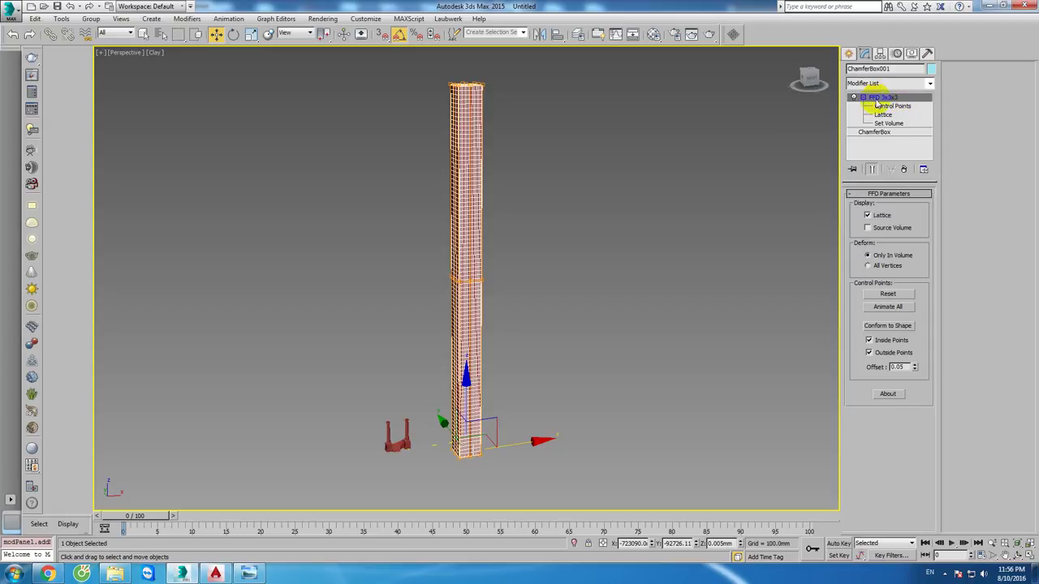
Step: Trial-bend the column by dragging its middle control points, cancelling so it stays straight
click(889, 107)
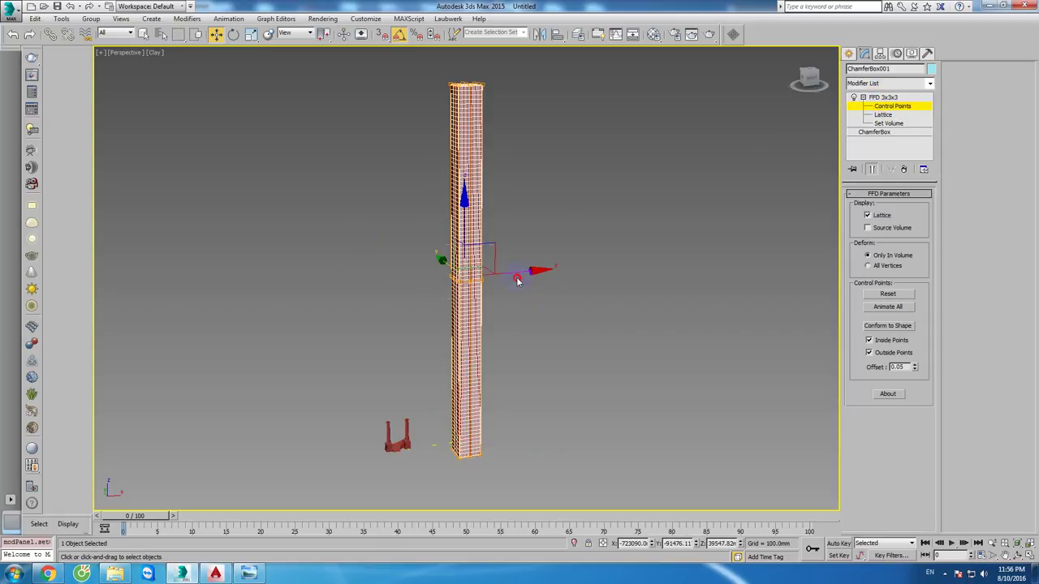
drag(517, 280, 781, 260)
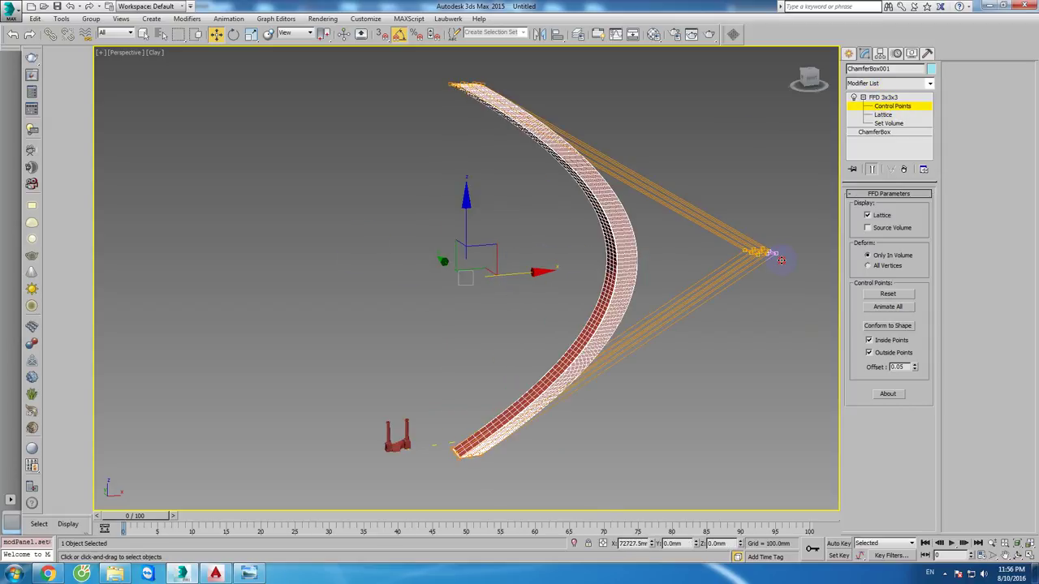
right_click(781, 260)
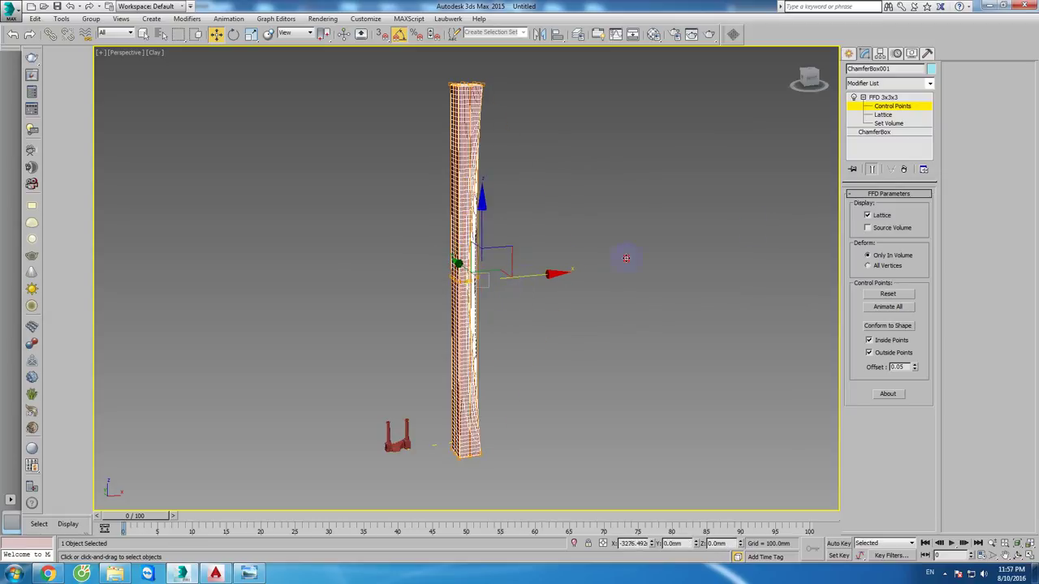
drag(521, 279, 638, 280)
mouse_move(638, 280)
alt+middle_down()
mouse_move(469, 299)
mouse_move(574, 269)
alt+middle_up()
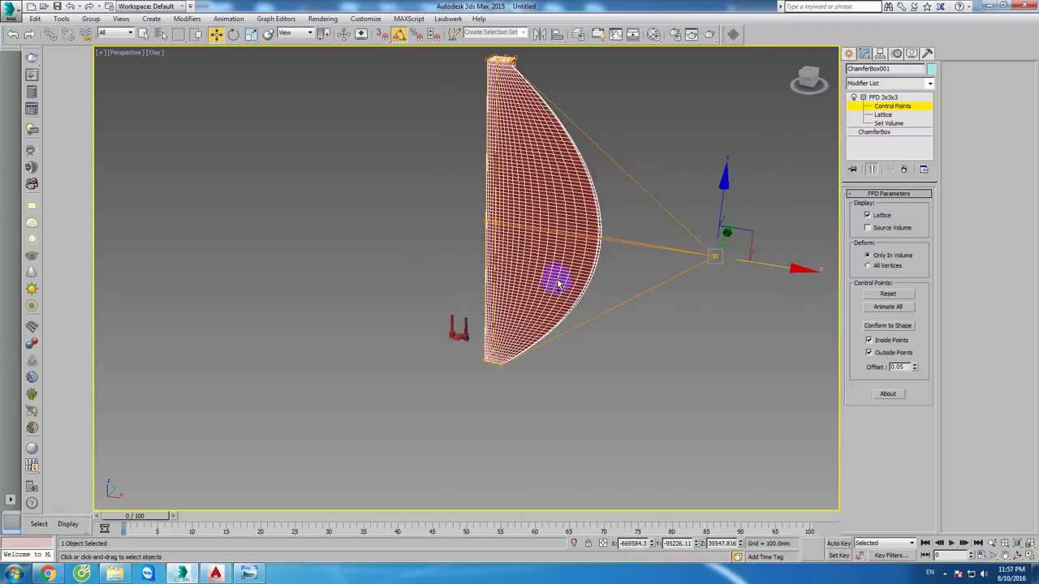
click(912, 107)
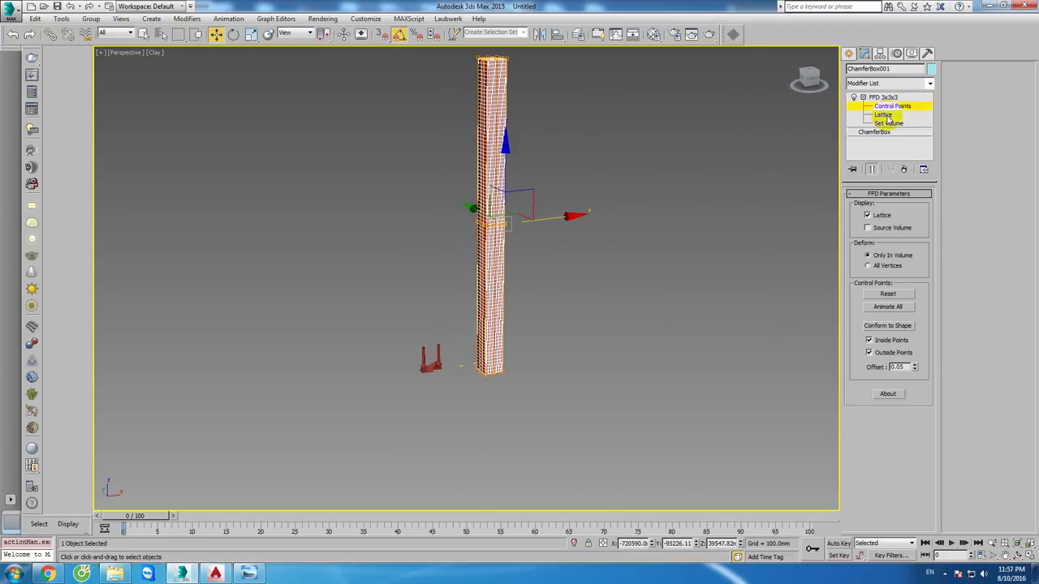
Step: Raise the FFD lattice in Set Volume mode so it encloses only the column's upper section
click(883, 115)
middle_drag(568, 192, 521, 268)
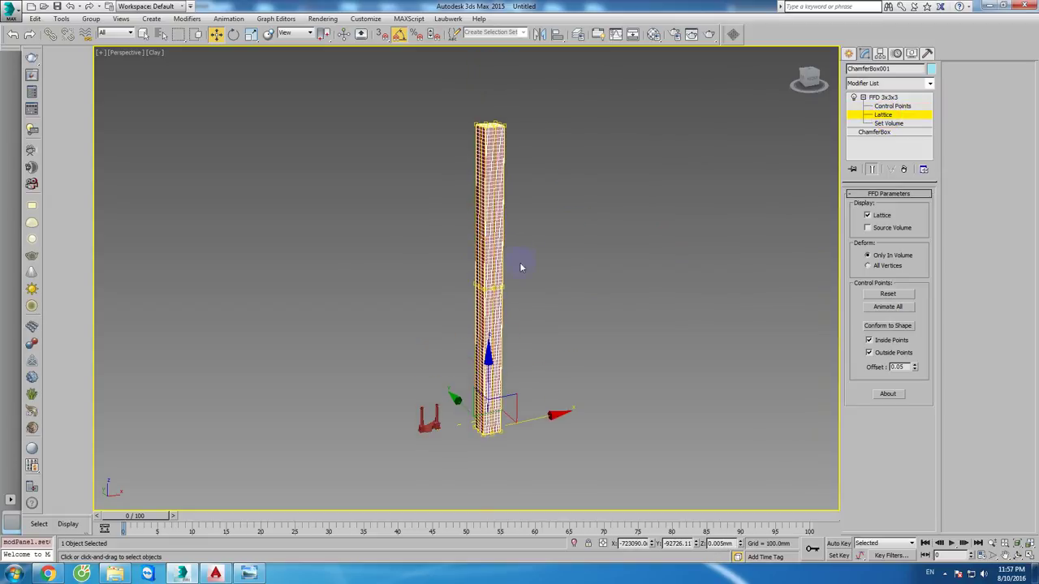
drag(488, 355, 571, 216)
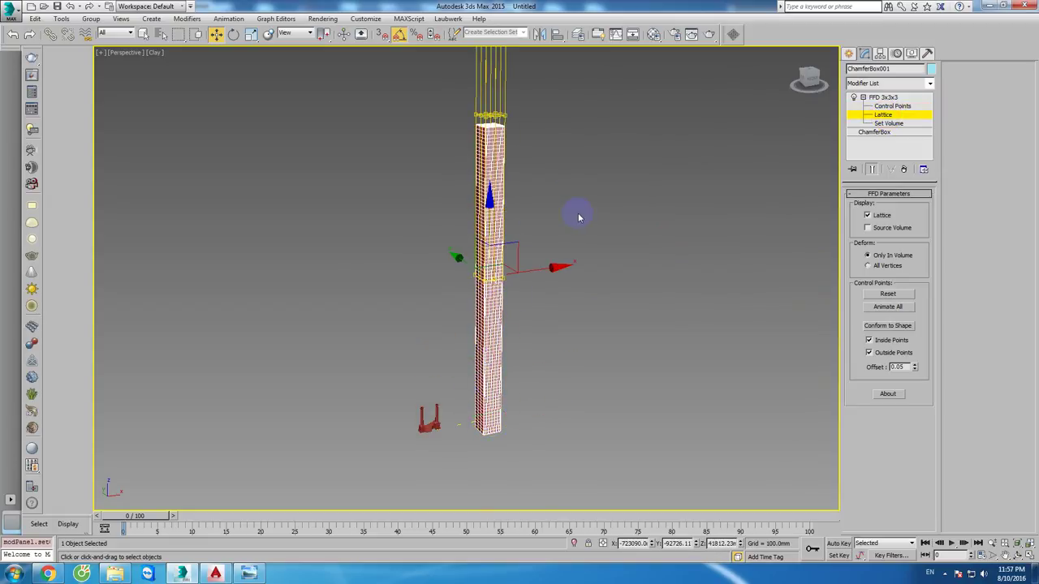
mouse_move(532, 192)
middle_down()
mouse_move(510, 255)
mouse_move(493, 268)
middle_up()
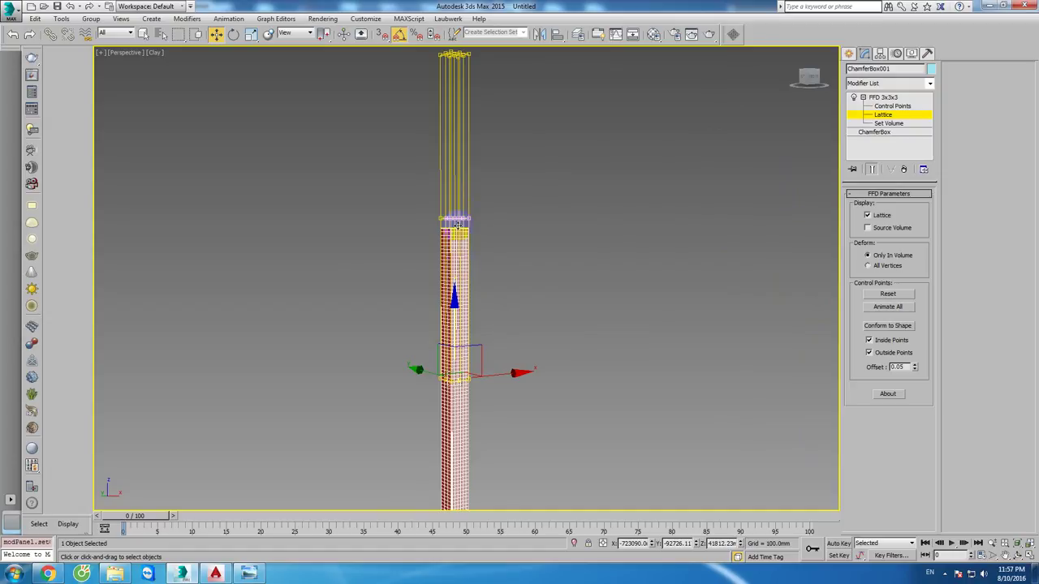
scroll(466, 213, down, 2)
scroll(475, 202, down, 3)
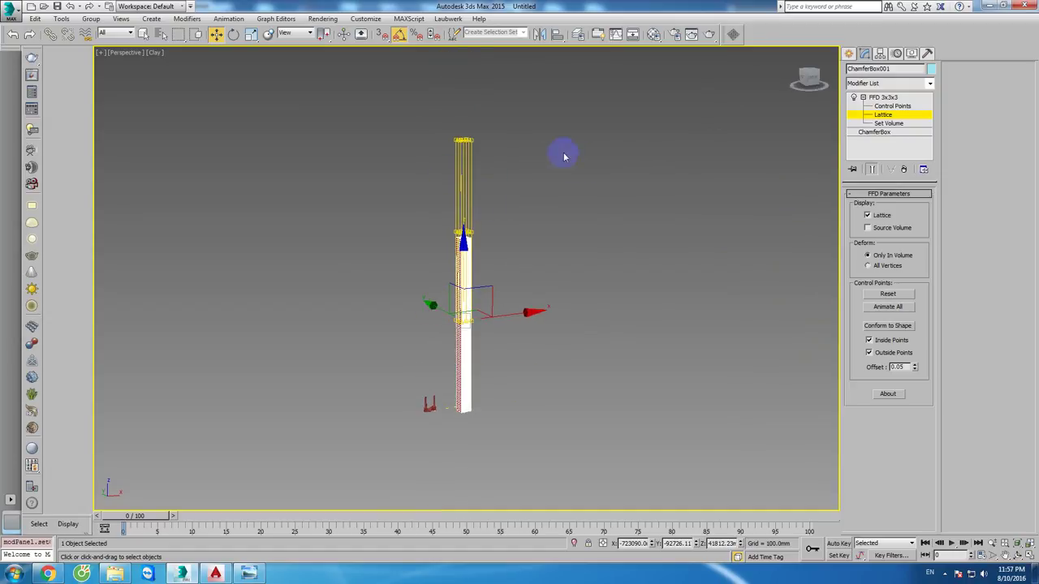
Step: Test-bend the column by sliding the top and middle lattice control points sideways
click(892, 106)
drag(507, 155, 411, 130)
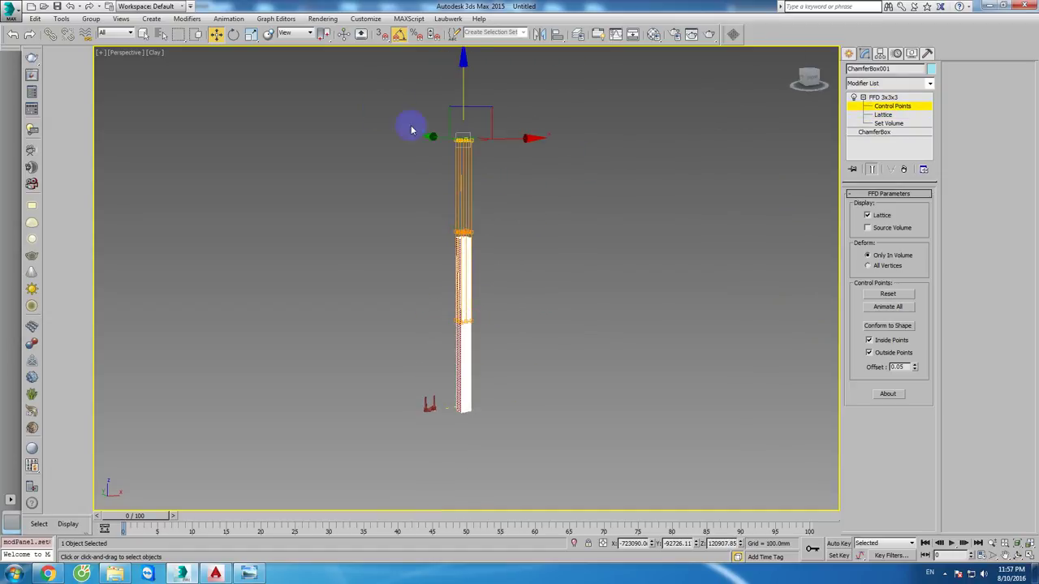
mouse_move(525, 137)
mouse_down()
mouse_move(607, 153)
mouse_move(806, 255)
mouse_move(185, 234)
mouse_move(754, 236)
mouse_move(561, 202)
mouse_move(431, 224)
mouse_up()
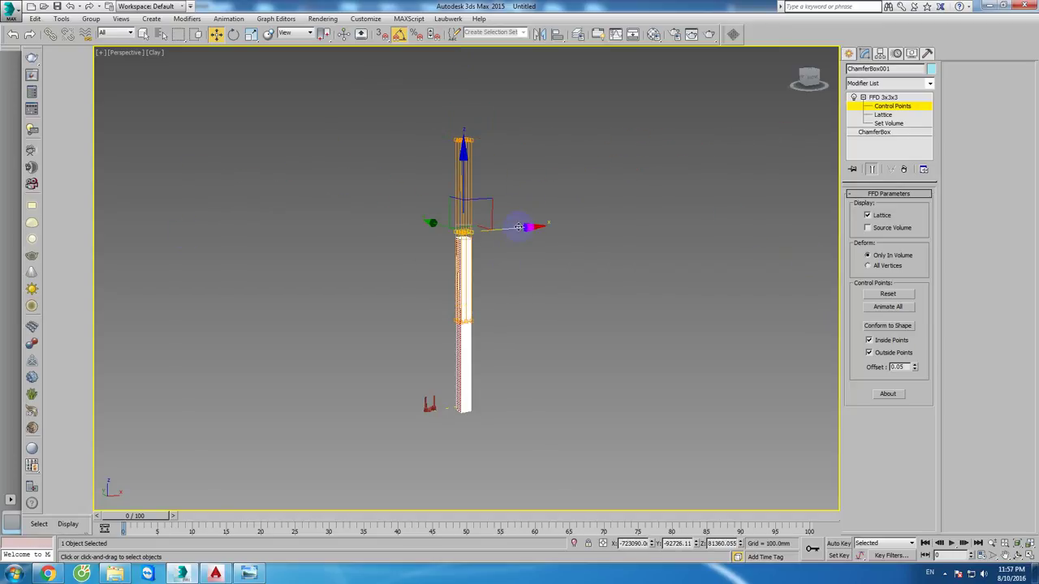
mouse_move(518, 226)
mouse_down()
mouse_move(673, 197)
mouse_move(382, 239)
mouse_move(473, 258)
mouse_up()
Step: In Set Volume mode, shift the column's middle lattice points to the right
click(886, 123)
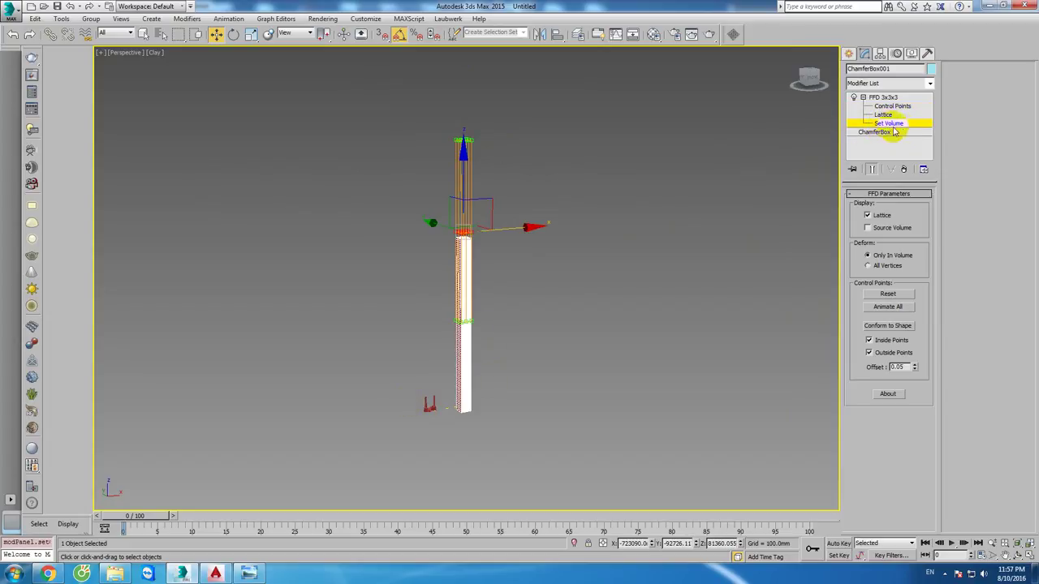
scroll(471, 174, up, 1)
scroll(487, 169, up, 2)
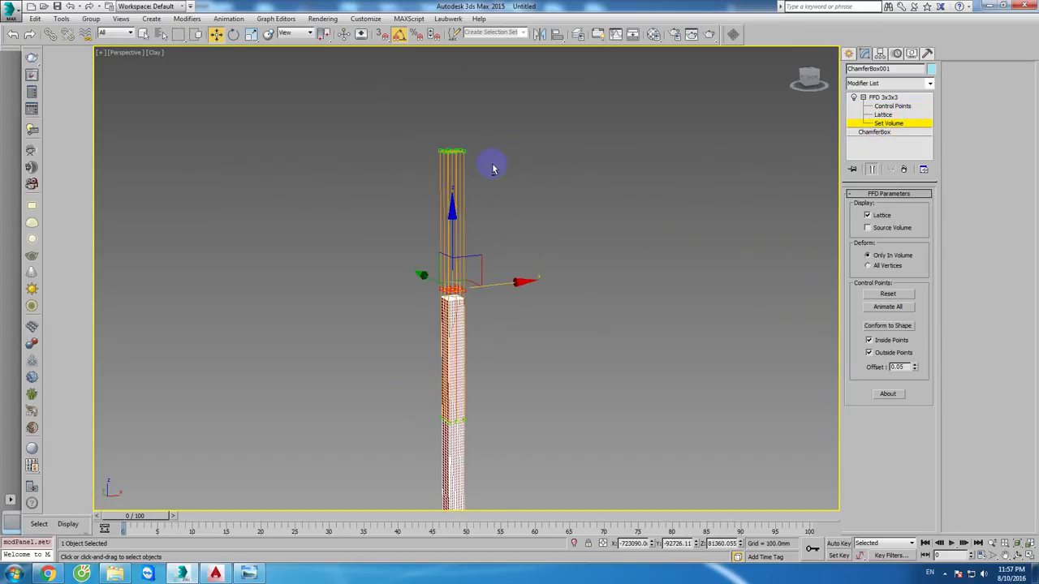
scroll(492, 168, up, 1)
scroll(492, 188, down, 1)
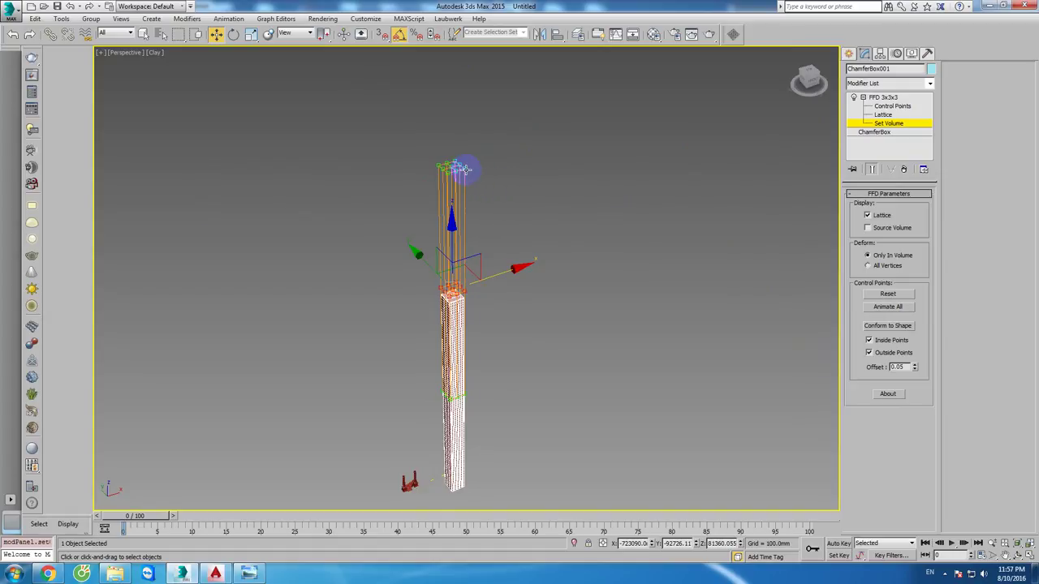
click(465, 169)
alt+middle_drag(568, 144, 503, 198)
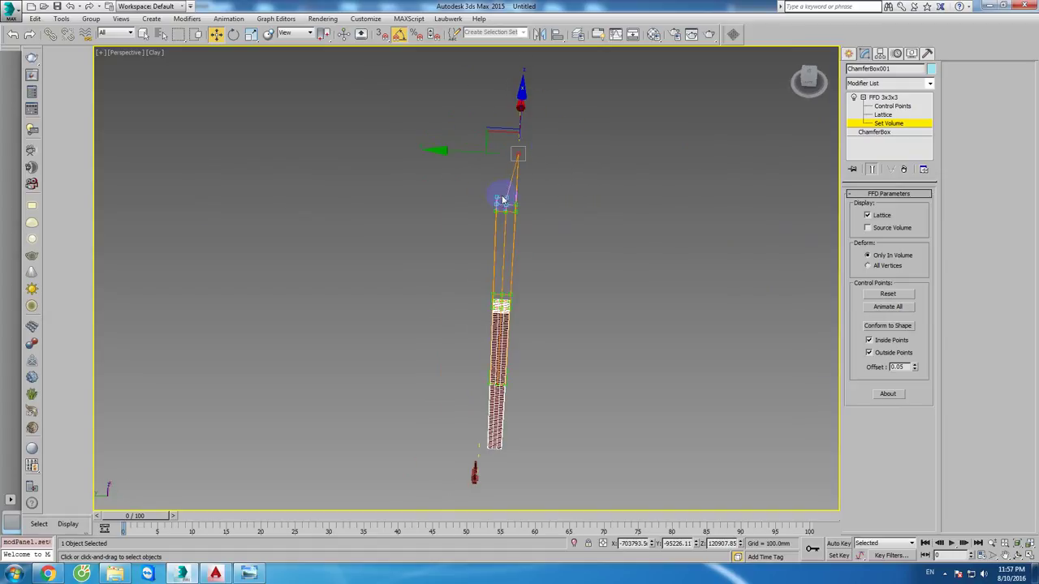
alt+middle_drag(392, 196, 467, 267)
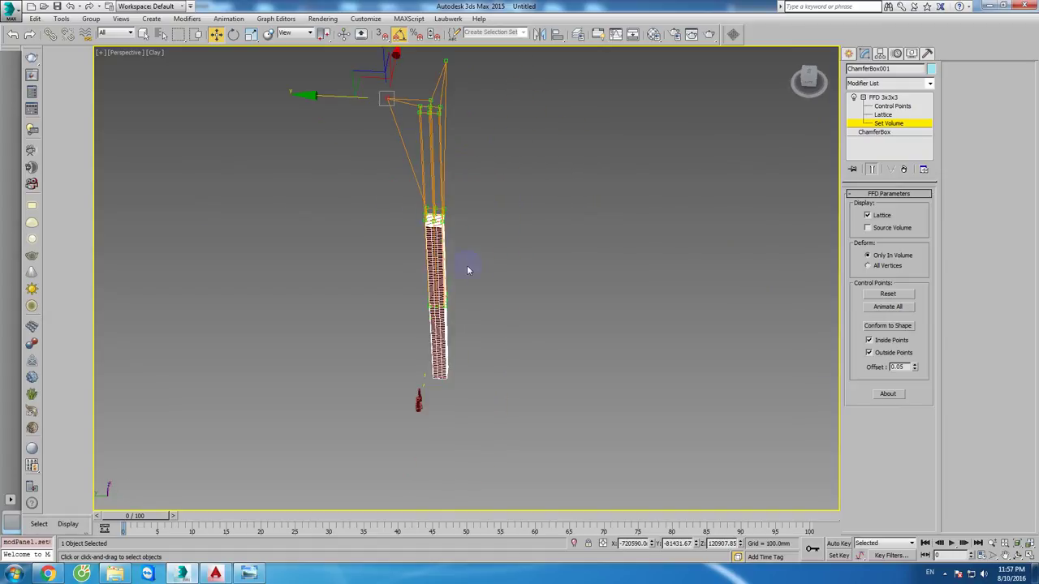
scroll(406, 324, up, 5)
click(406, 329)
scroll(423, 298, down, 5)
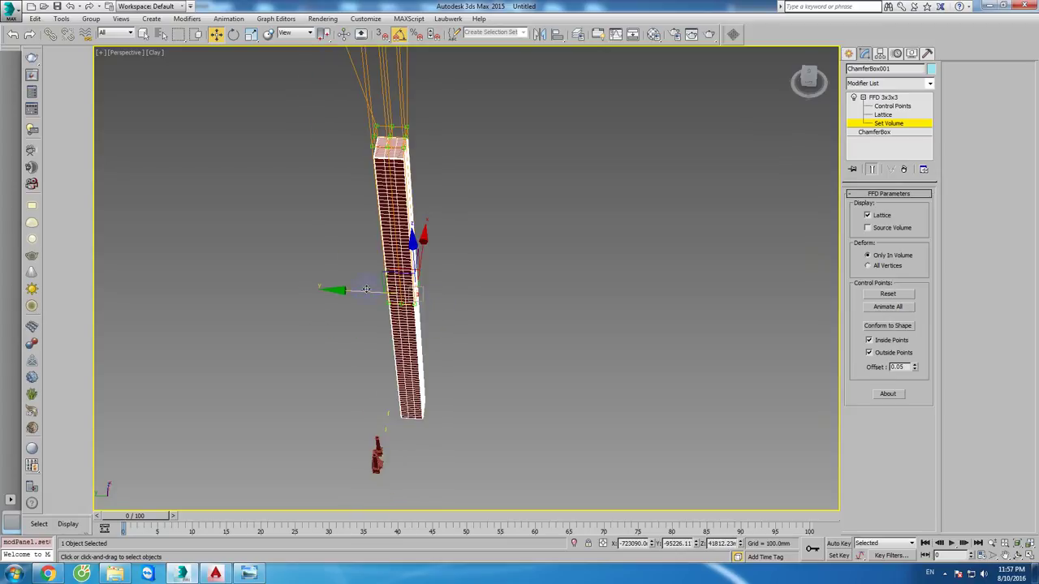
drag(367, 292, 456, 300)
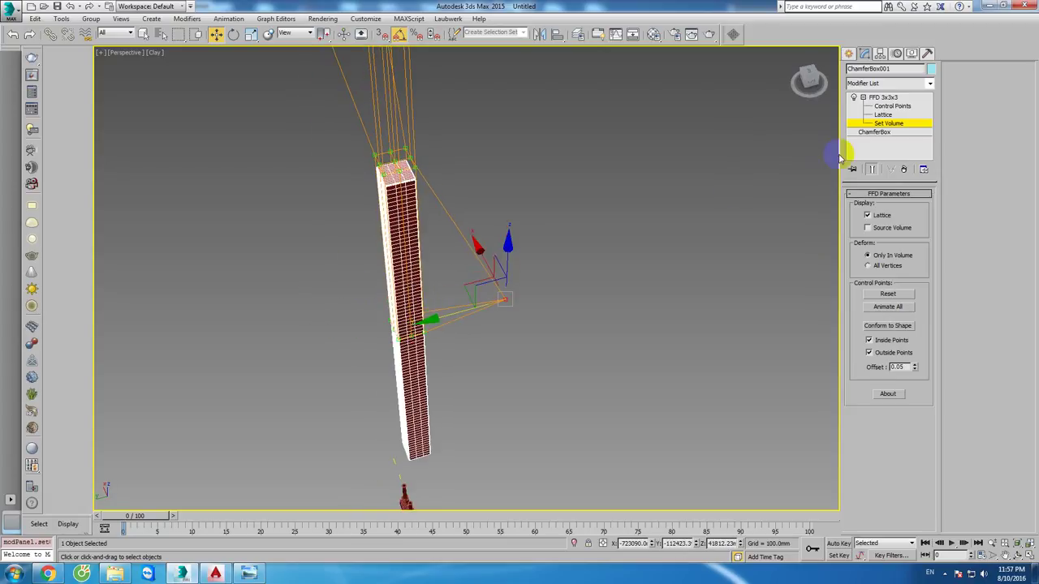
Step: Trial-bend the column with an upper control point, then cancel the move
click(890, 106)
mouse_move(788, 151)
alt+middle_down()
mouse_move(528, 271)
mouse_move(542, 317)
alt+middle_up()
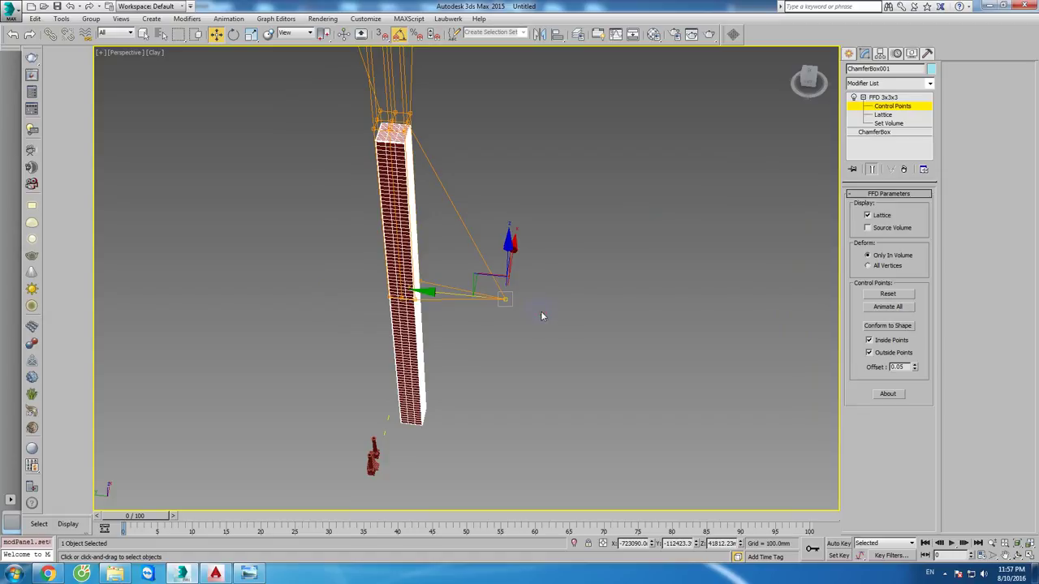
click(542, 317)
click(913, 99)
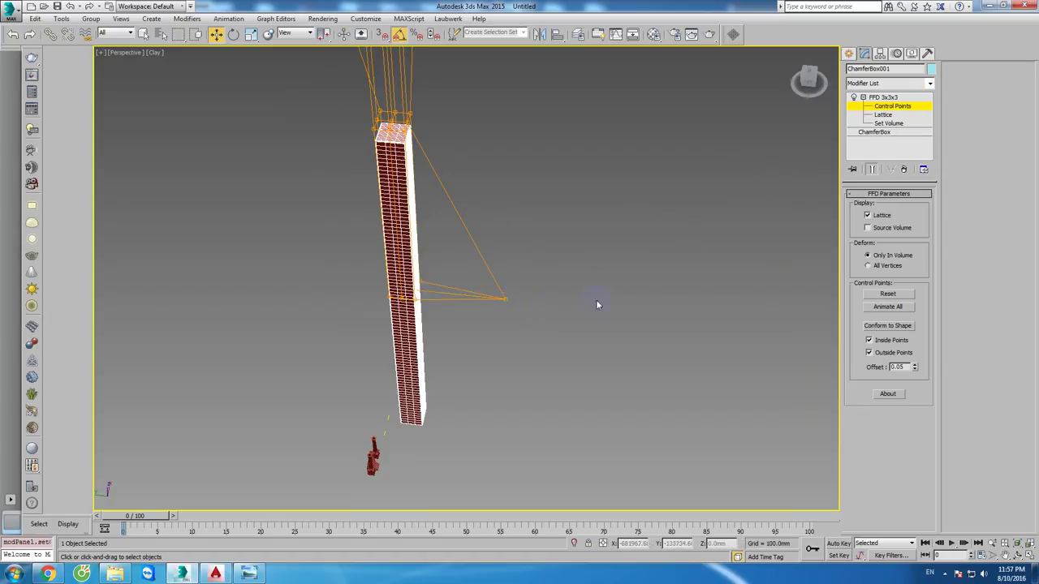
click(382, 304)
alt+middle_drag(423, 263, 441, 271)
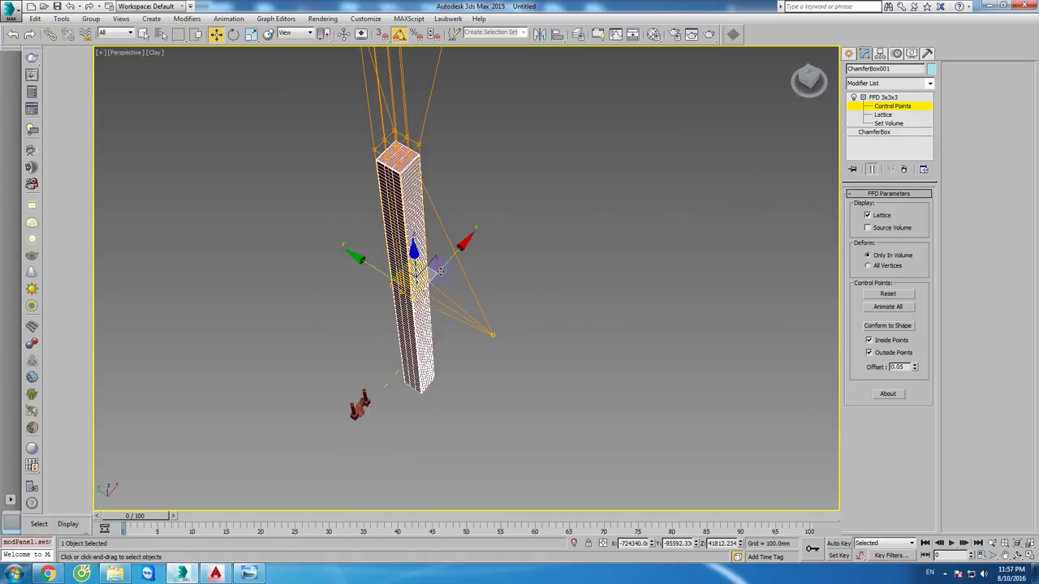
drag(459, 252, 520, 212)
right_click(519, 213)
Step: Try a bend with the lower control point, cancel it, and delete the test column
click(490, 330)
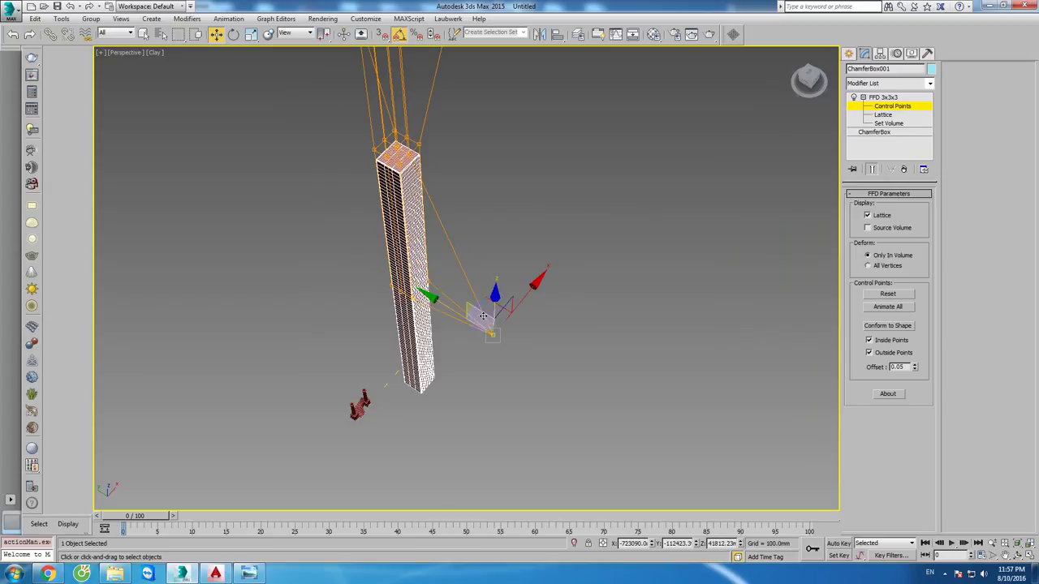
drag(456, 325, 545, 382)
right_click(545, 382)
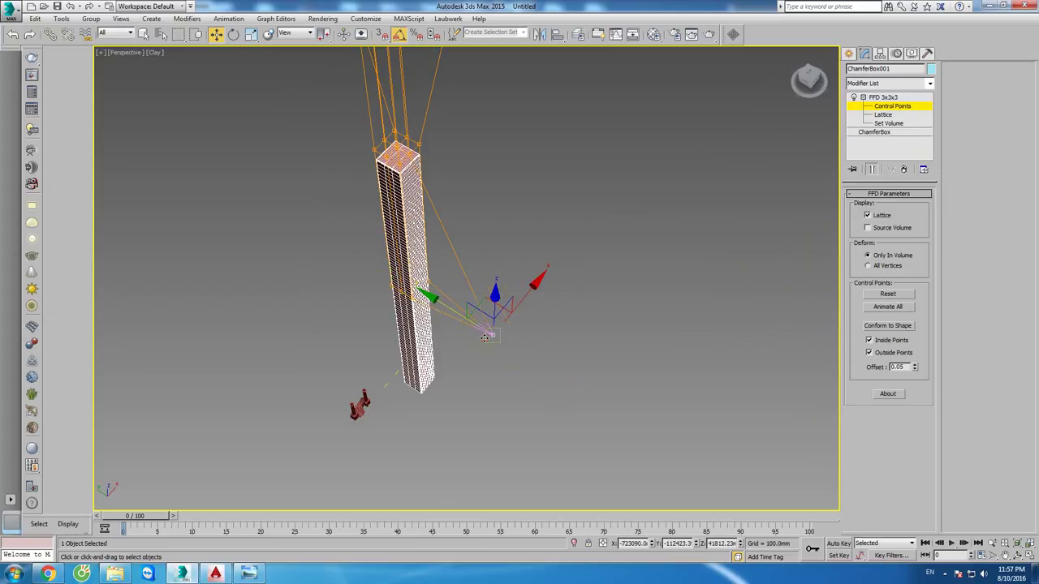
alt+middle_drag(568, 308, 771, 171)
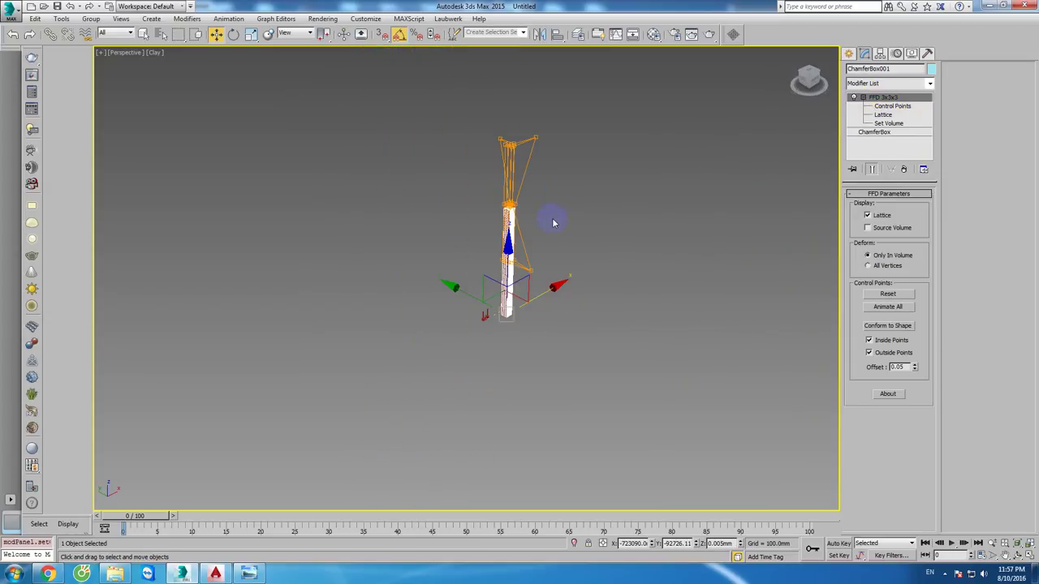
key(Delete)
Step: In AutoCAD, create a closed boundary polyline around the left curved region
key(ctrl+z)
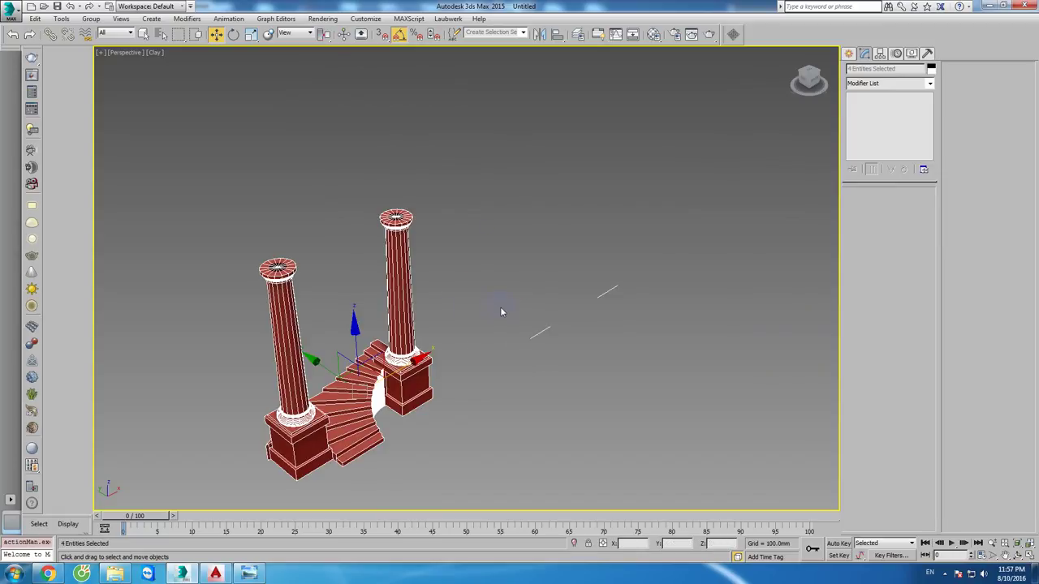
scroll(232, 489, up, 3)
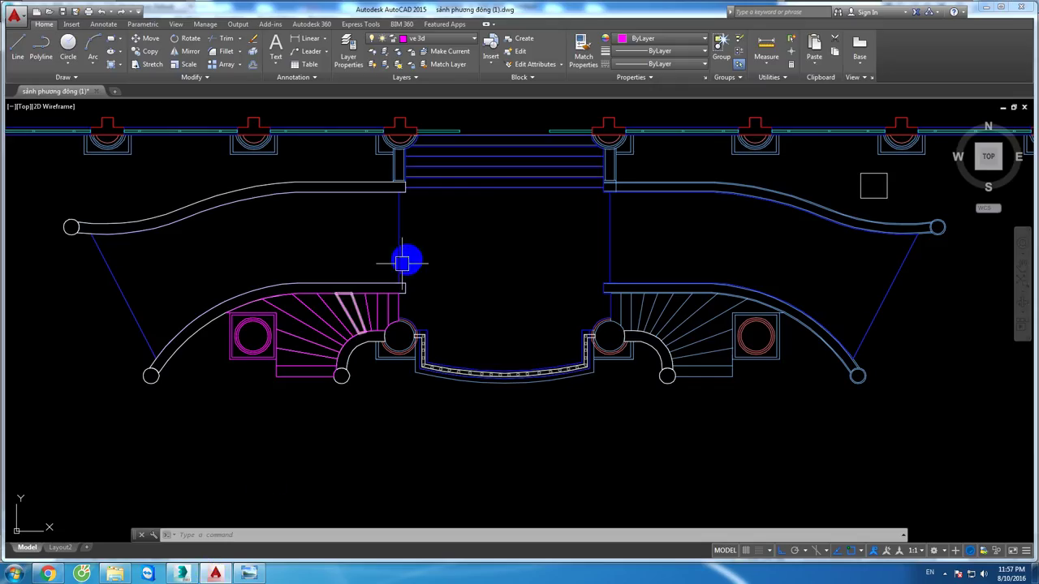
middle_drag(406, 259, 489, 260)
middle_drag(437, 292, 510, 290)
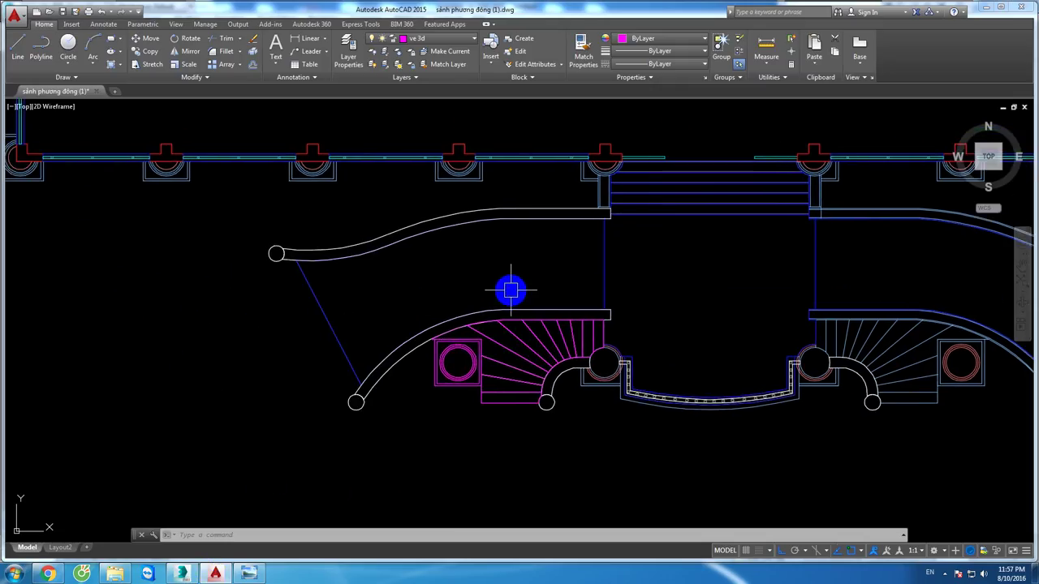
text(BO)
key(Return)
click(457, 225)
click(510, 273)
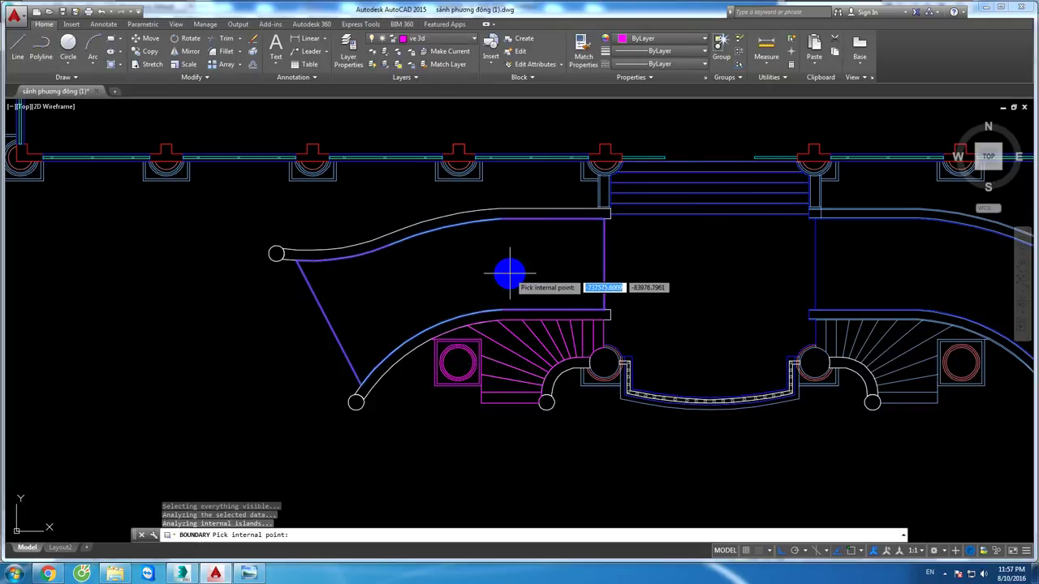
key(Return)
Step: Write the boundary polyline out with WBLOCK, overwriting the existing drawing file
click(604, 256)
text(w)
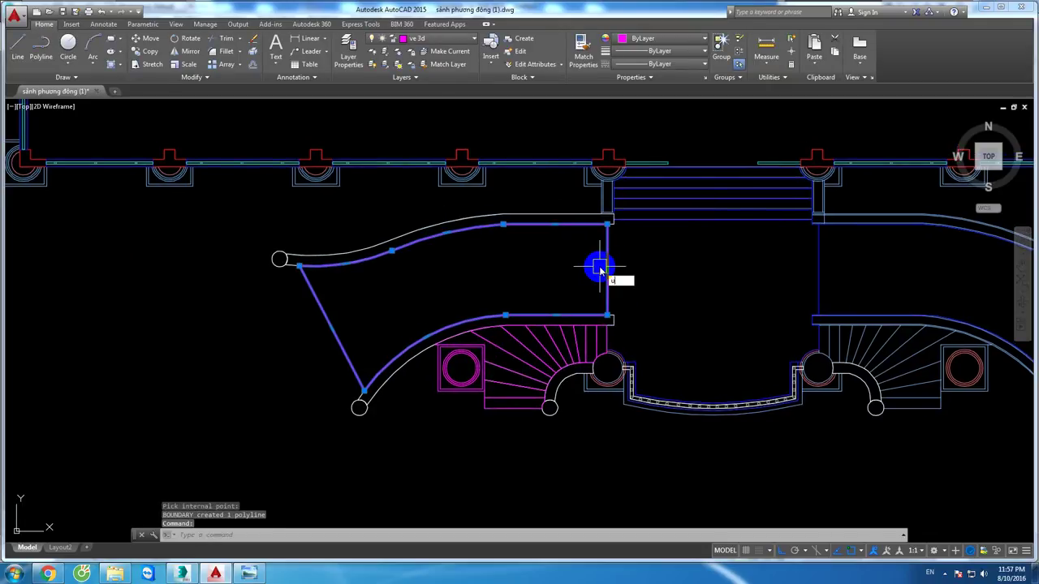
key(Return)
click(529, 387)
click(551, 294)
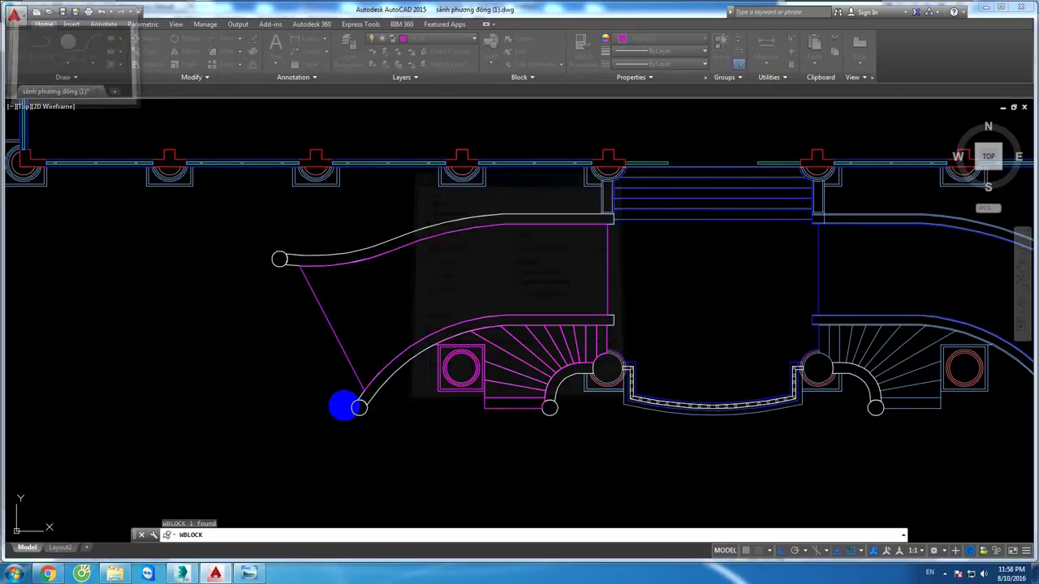
click(183, 573)
Step: Import the new block drawing into 3ds Max, accepting the default import options
click(22, 17)
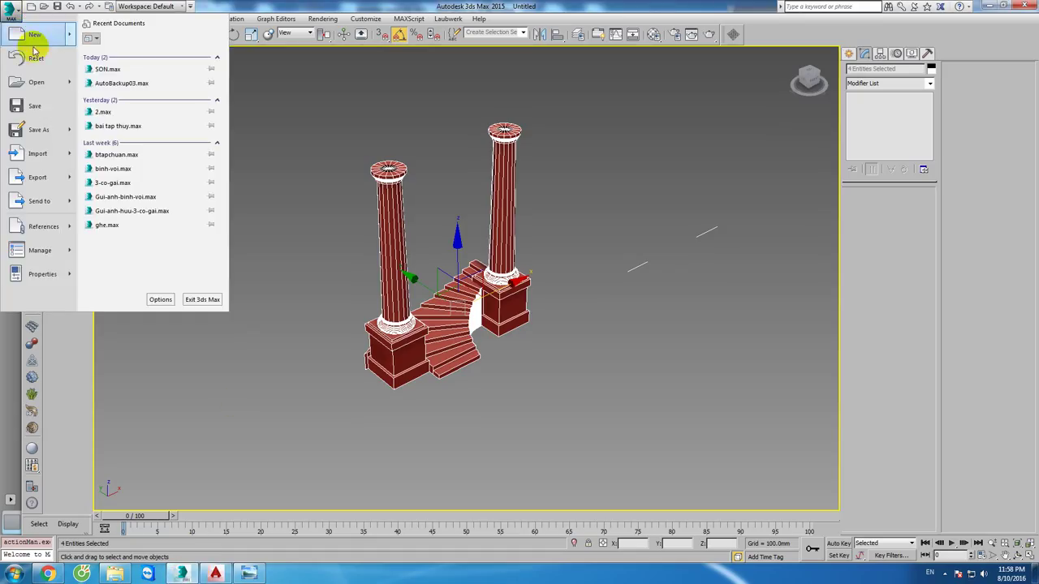
click(37, 154)
double_click(343, 180)
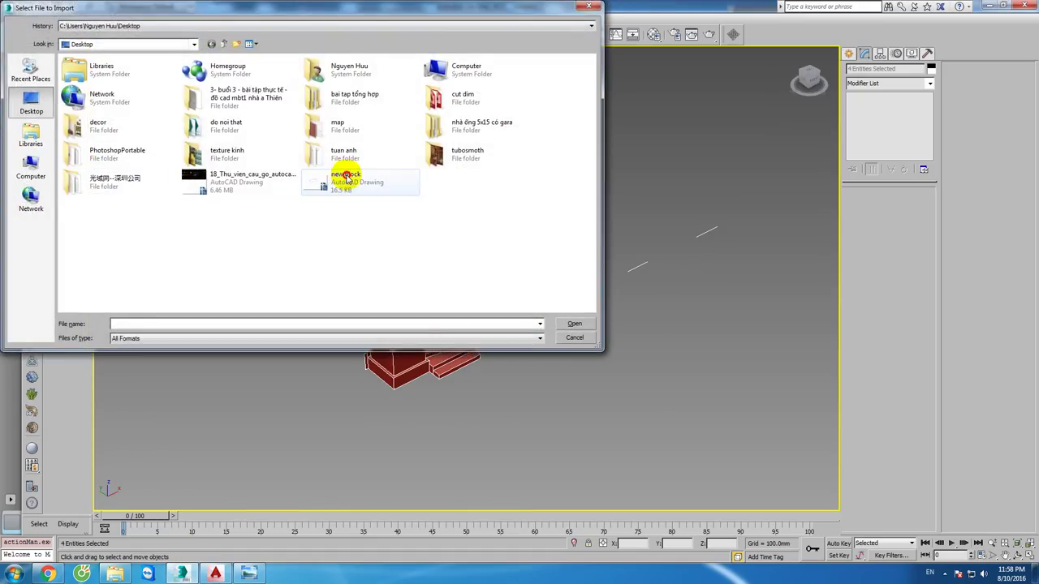
key(Return)
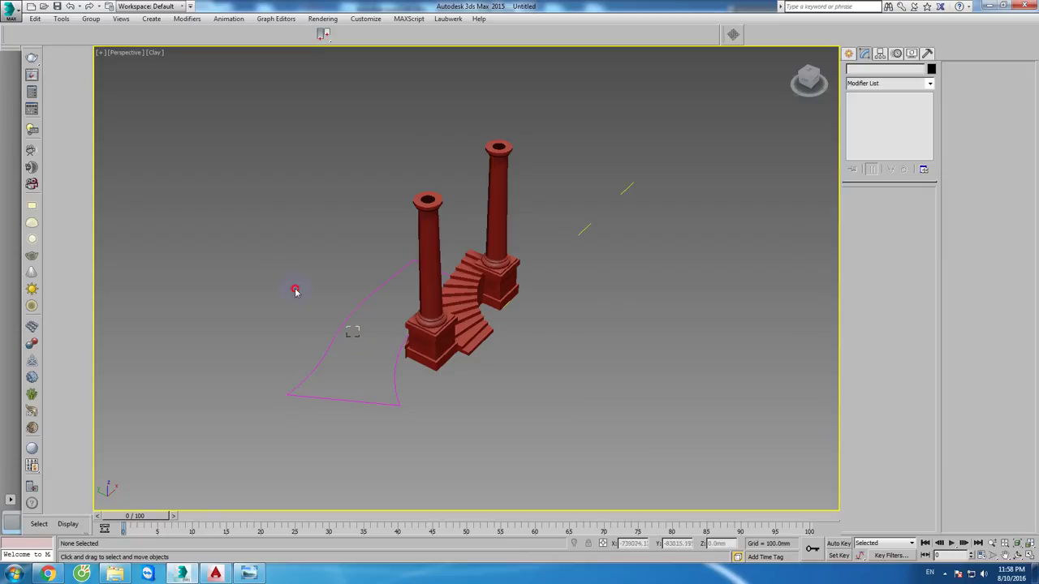
Step: Extrude the imported boundary spline 1800 mm into a curved wall
click(297, 289)
click(733, 34)
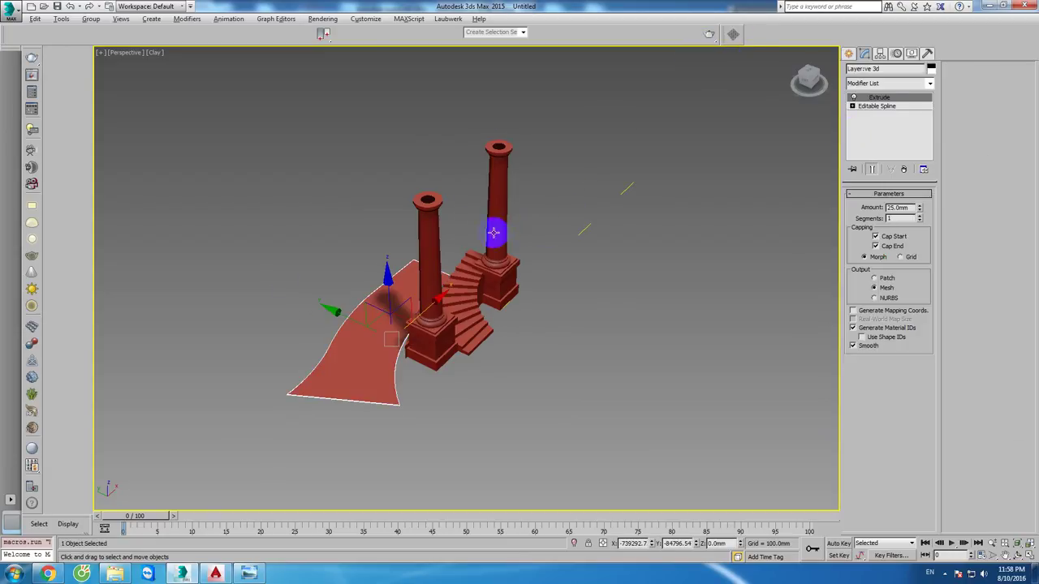
alt+middle_drag(493, 233, 569, 217)
click(344, 262)
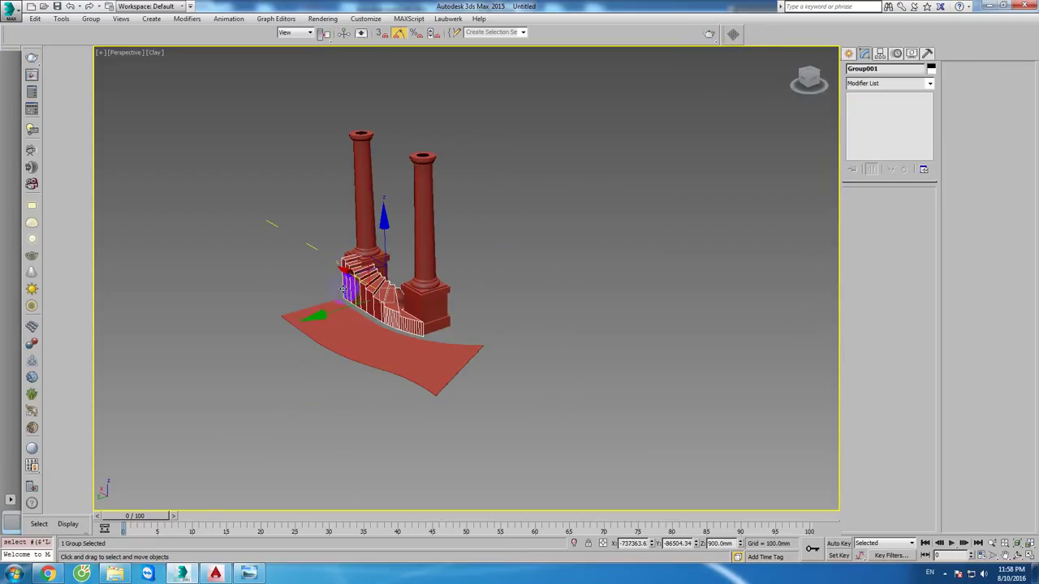
click(341, 319)
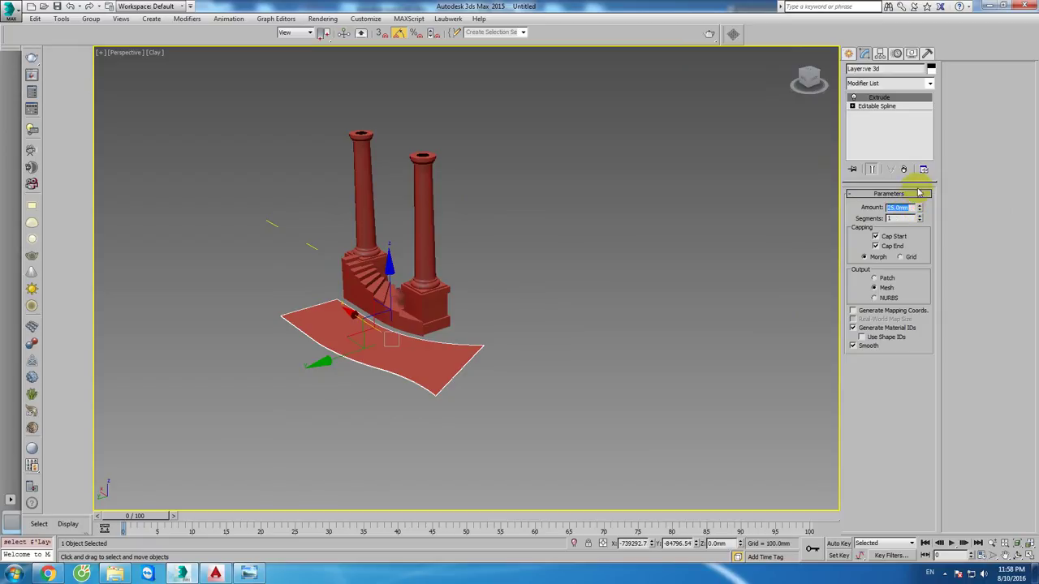
key(Return)
middle_drag(656, 274, 536, 295)
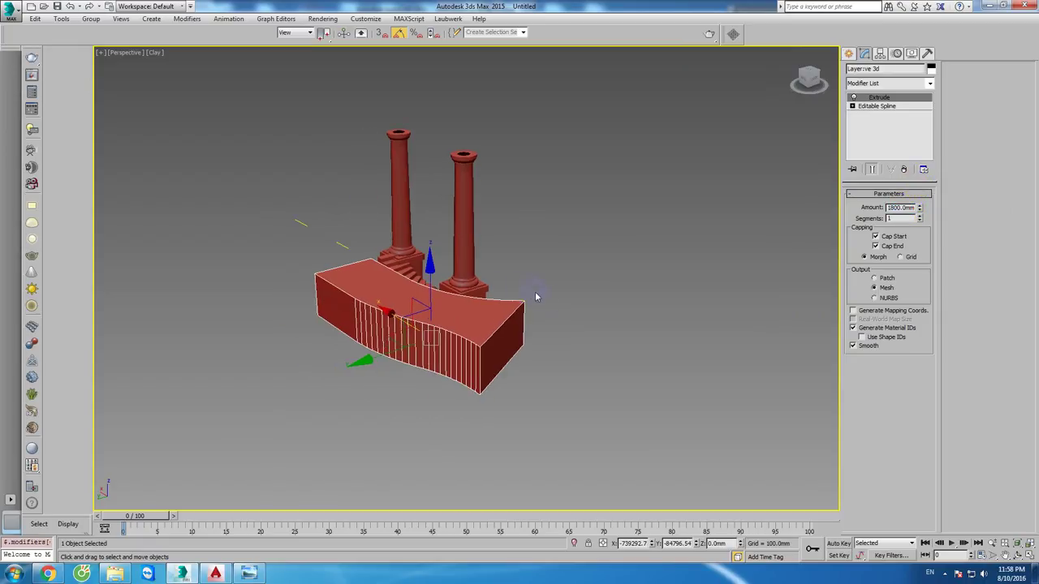
Step: Apply an FFD 3x3x3 modifier to the wall and expand its sub-object levels
click(885, 83)
key(f)
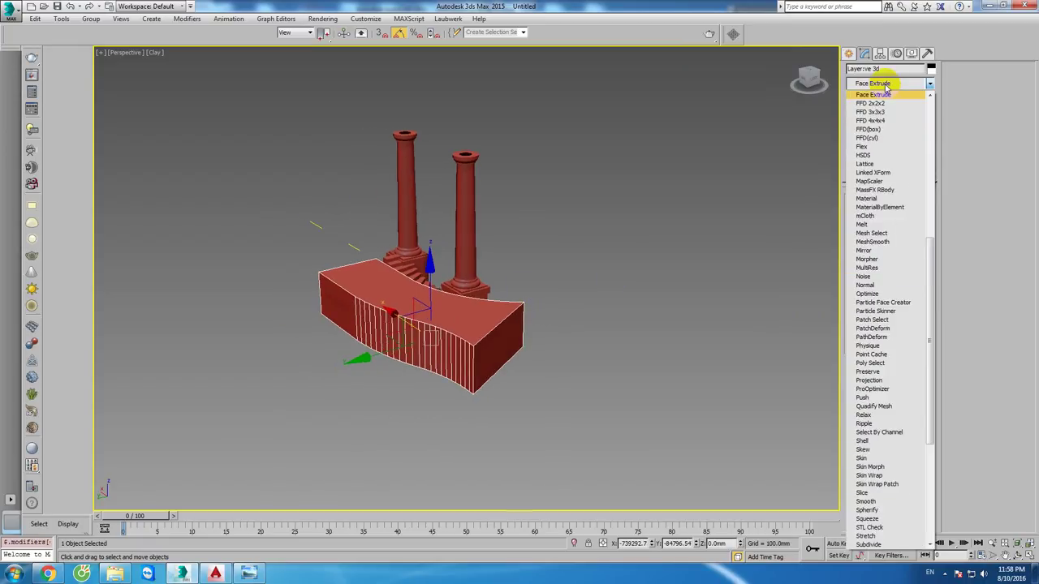
click(905, 107)
click(863, 97)
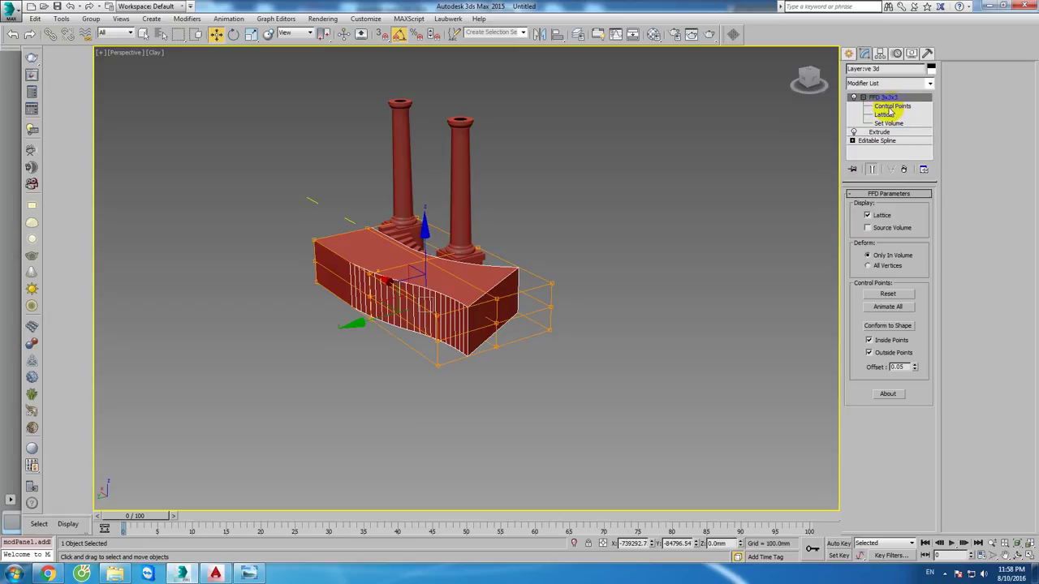
Step: Enter the FFD 3x3x3 control points and select the lattice points at the box's front end
click(891, 107)
scroll(489, 270, up, 2)
scroll(499, 268, up, 2)
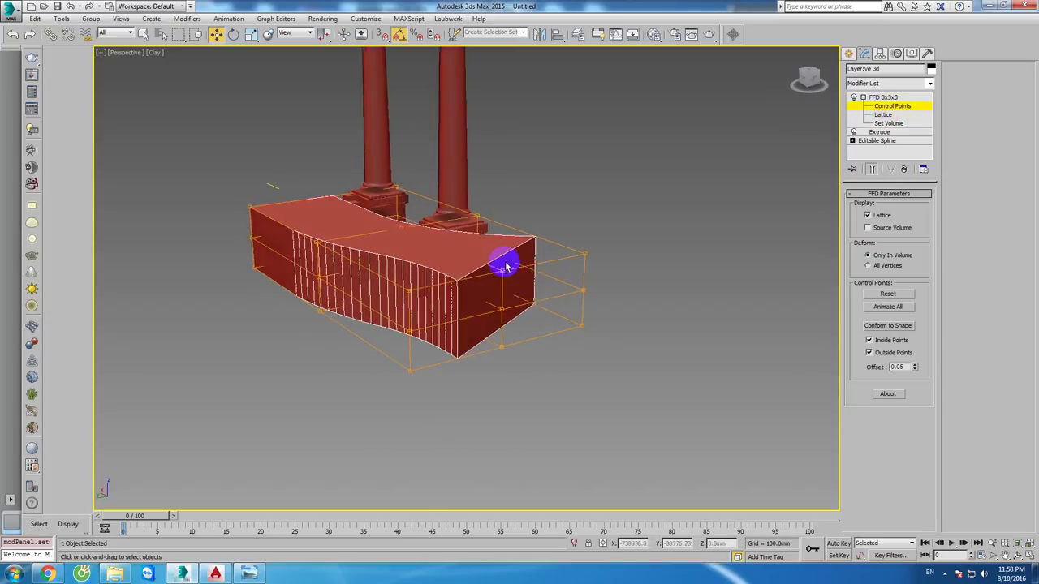
scroll(505, 267, up, 1)
click(535, 241)
scroll(536, 244, up, 2)
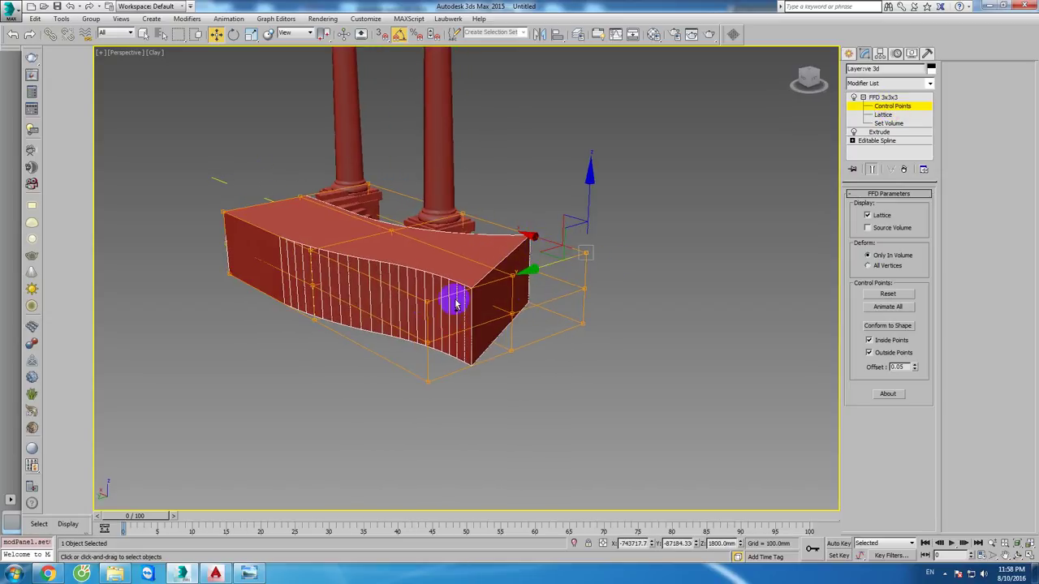
click(637, 254)
drag(581, 244, 604, 259)
click(498, 281)
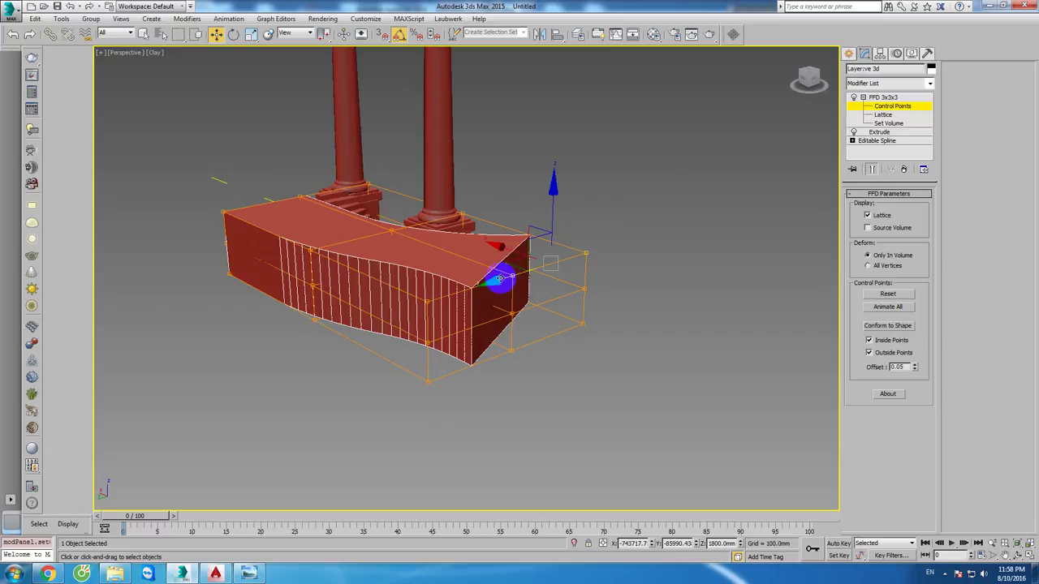
click(482, 262)
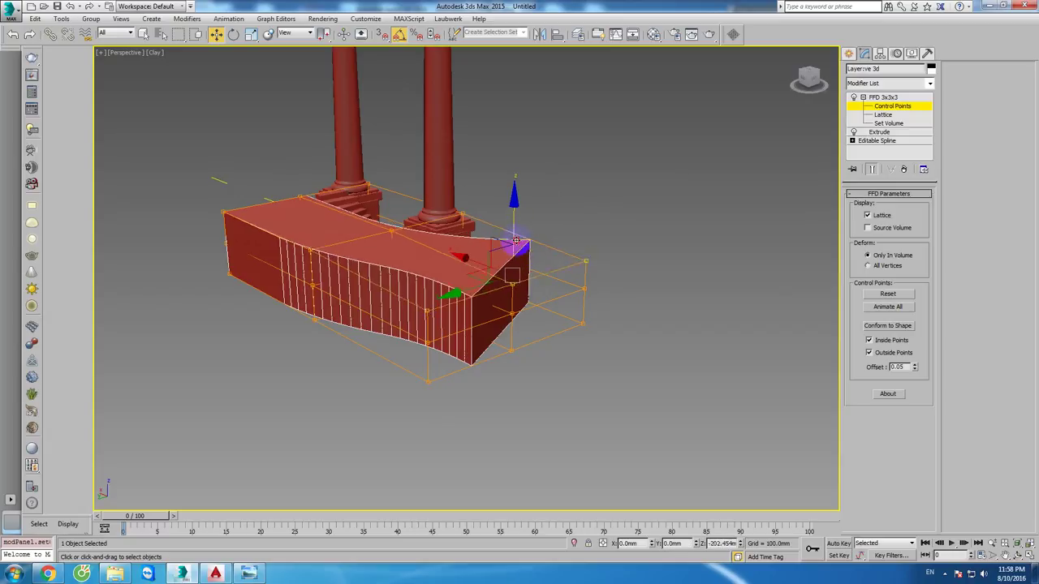
Step: Drag the front control points inward and down so the block slopes into a ramp
drag(482, 262, 522, 280)
mouse_move(522, 280)
alt+middle_down()
mouse_move(493, 264)
mouse_move(485, 306)
alt+middle_up()
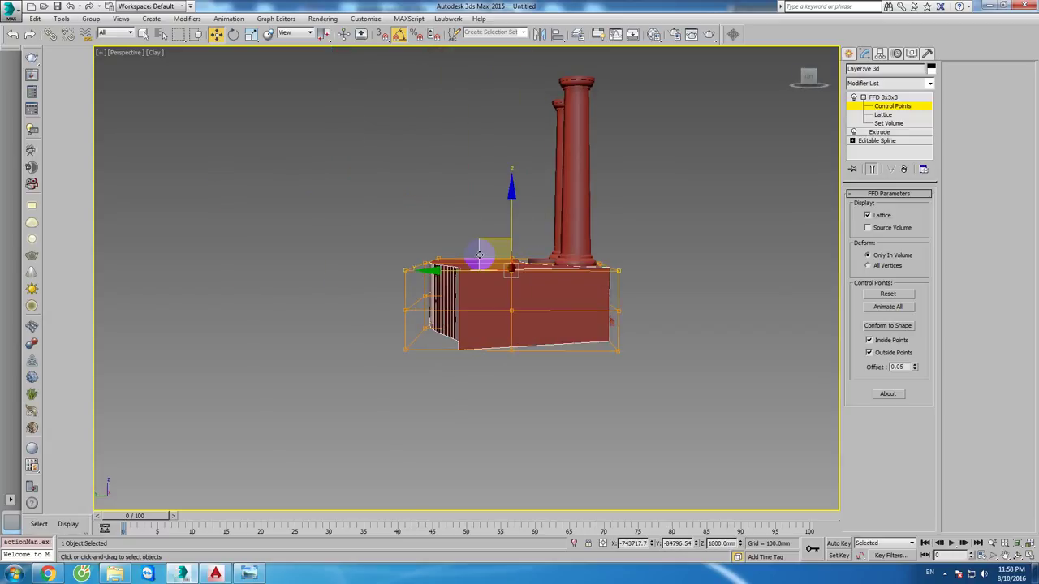
drag(485, 306, 449, 308)
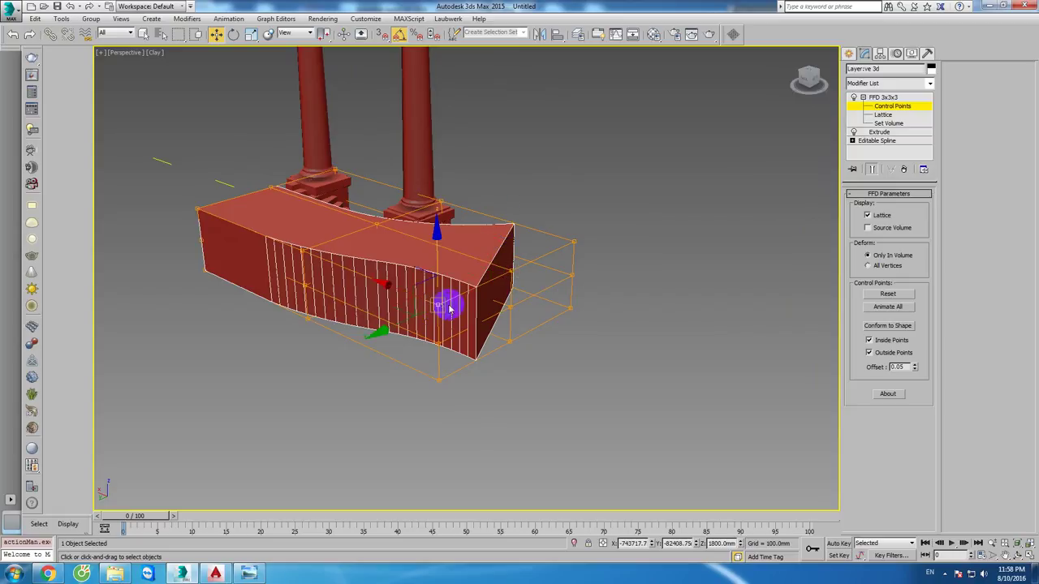
alt+middle_drag(565, 216, 514, 214)
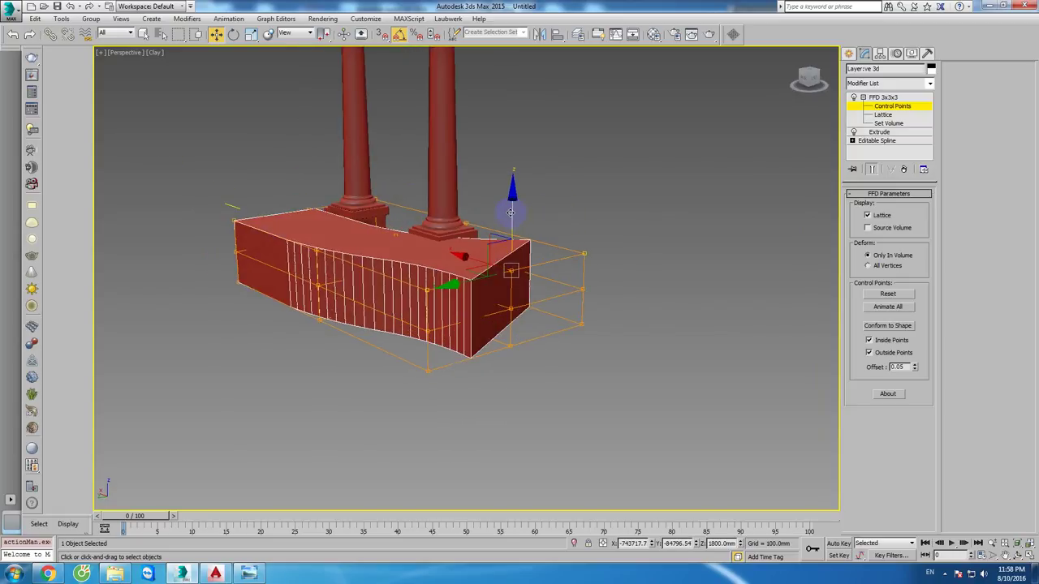
drag(510, 211, 532, 330)
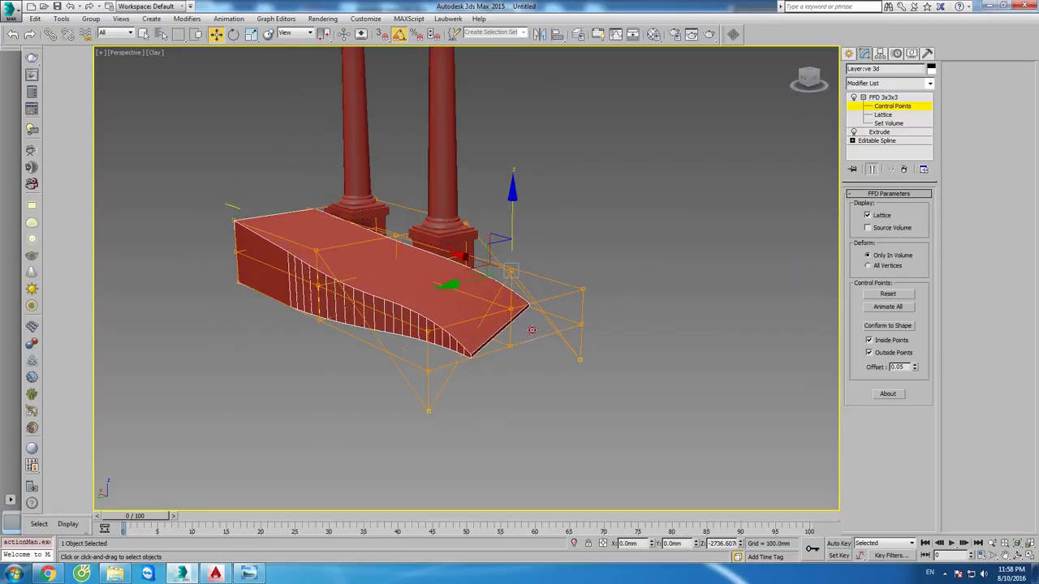
alt+middle_drag(535, 333, 522, 294)
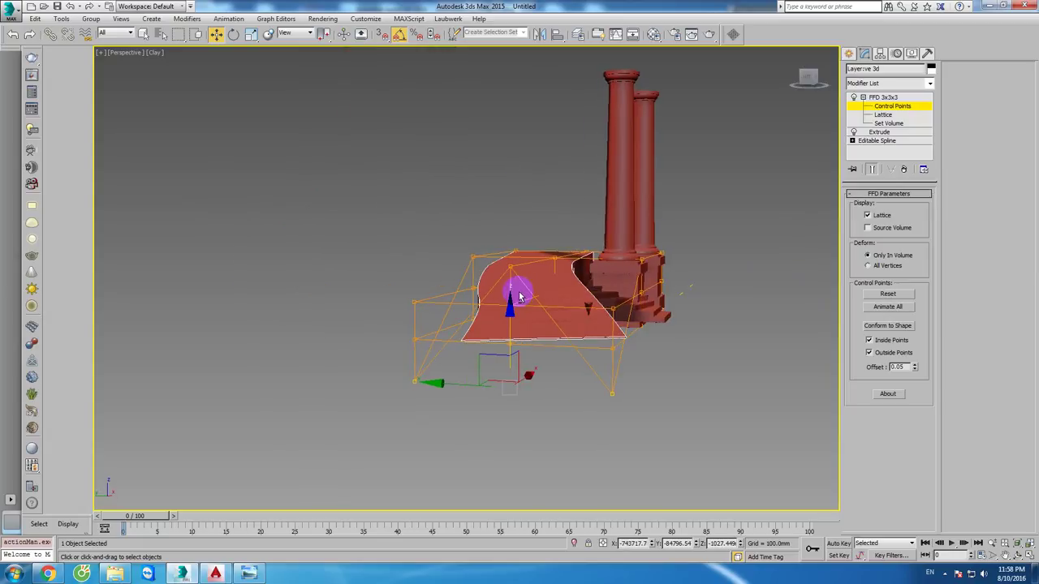
Step: Leave control point mode, deselect the ramp, and return to the AutoCAD drawing
click(946, 574)
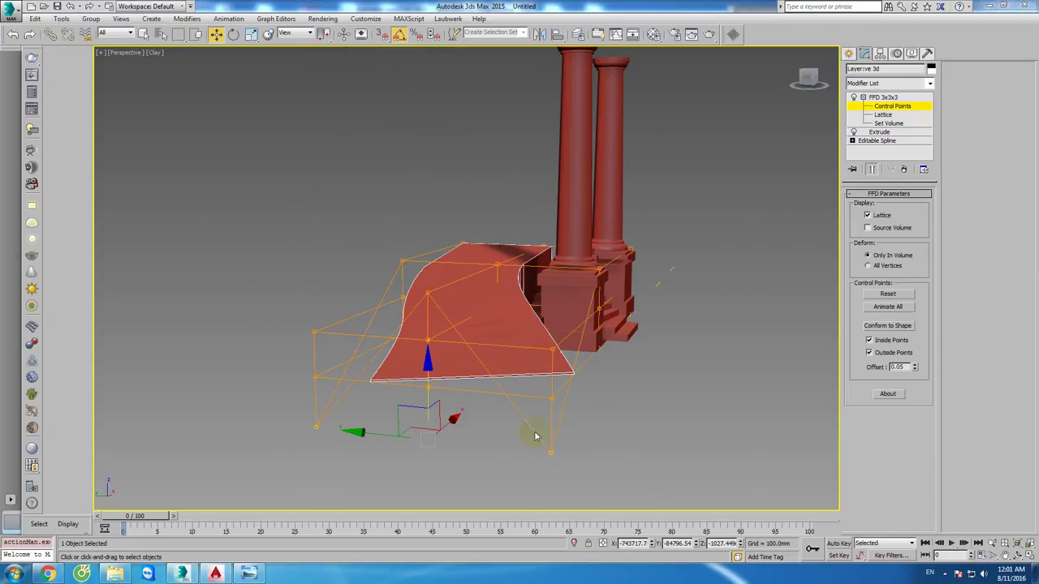
click(582, 402)
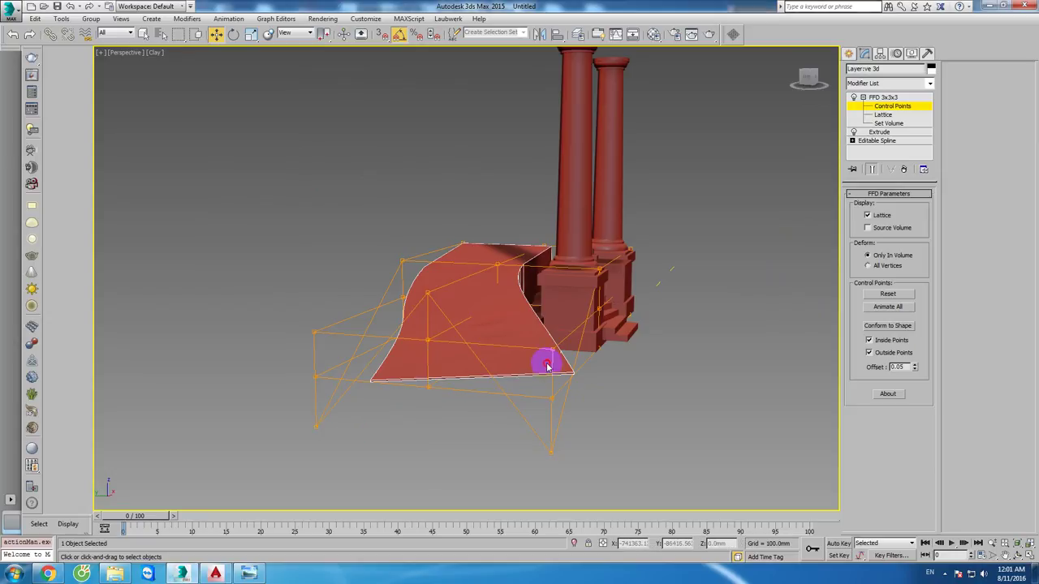
click(886, 98)
mouse_move(622, 329)
alt+middle_down()
mouse_move(571, 351)
mouse_move(566, 382)
mouse_move(549, 371)
mouse_move(369, 382)
alt+middle_up()
click(566, 381)
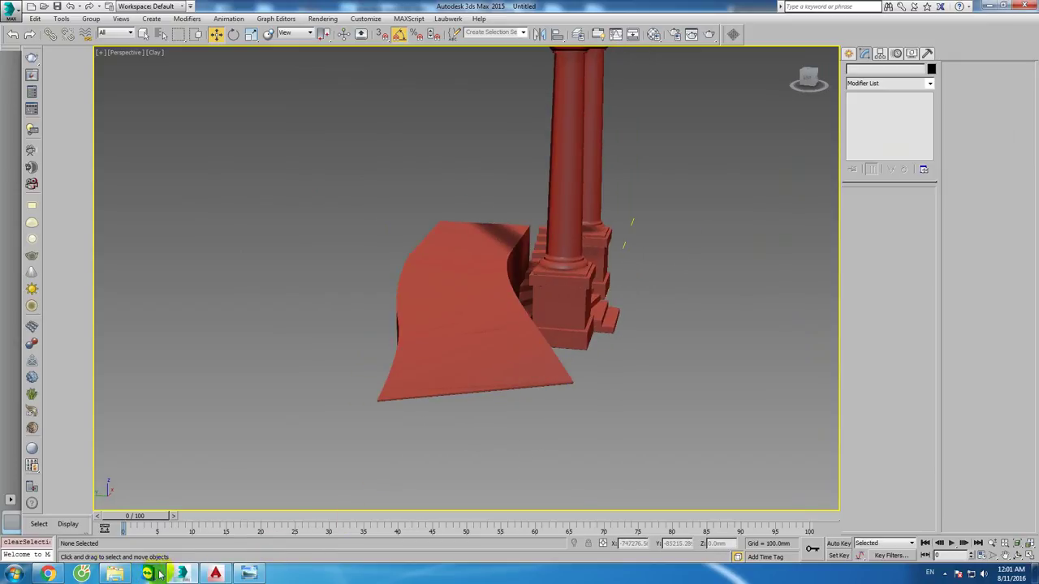
click(216, 574)
Step: Create a closed boundary polyline by picking inside the curved parapet outline
middle_drag(456, 273, 461, 305)
text(bo)
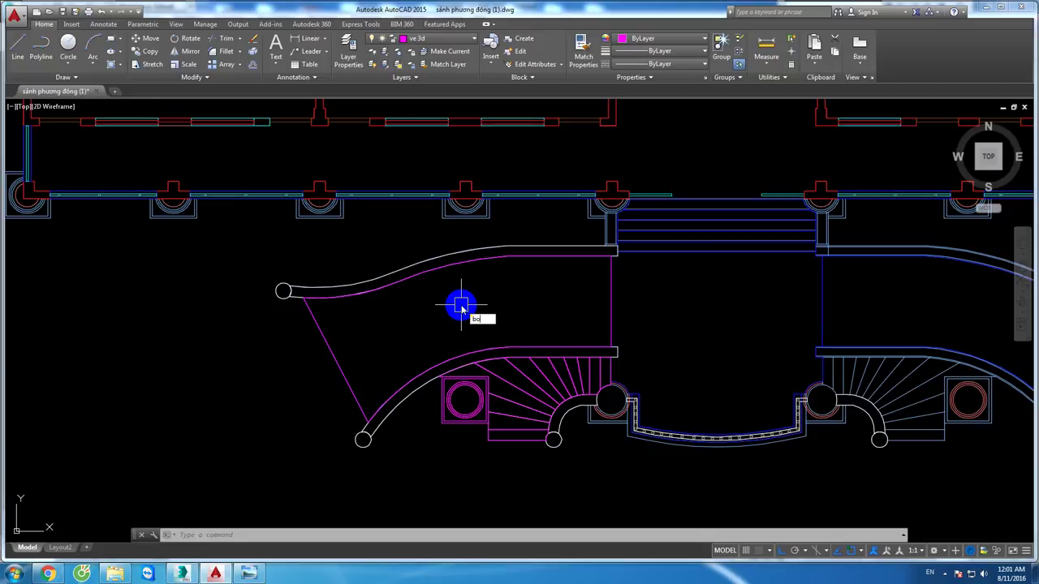
key(Return)
click(463, 215)
click(458, 261)
key(Return)
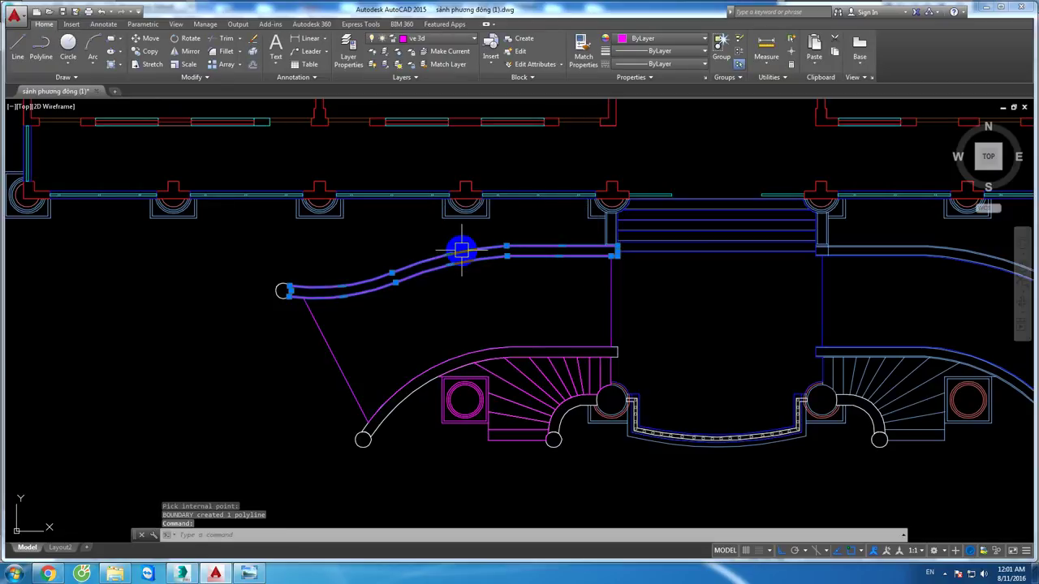
Step: WBLOCK the polyline out, replacing the existing new block.dwg
middle_drag(461, 250, 484, 282)
key(Return)
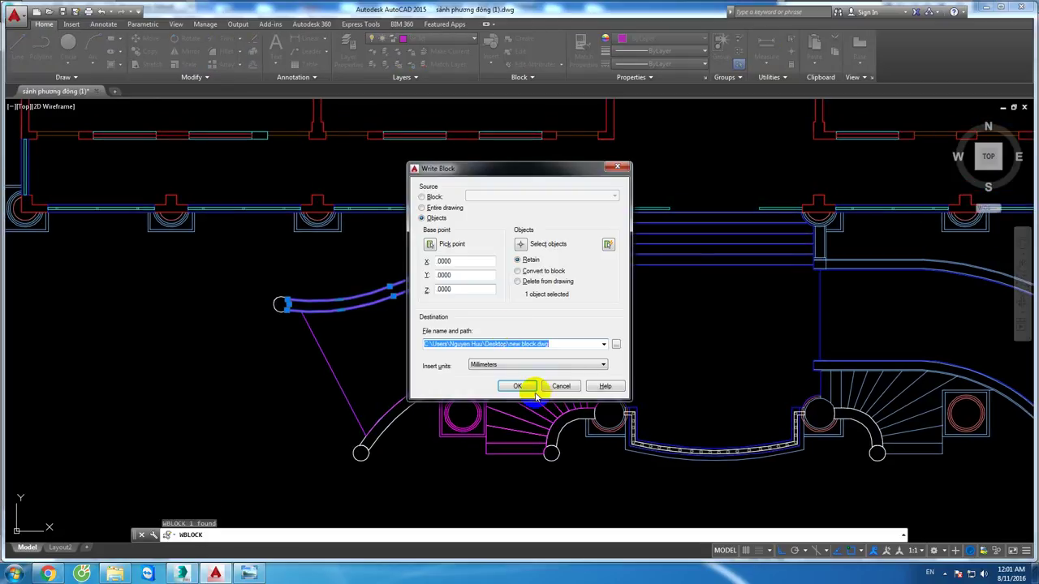
click(523, 386)
click(564, 258)
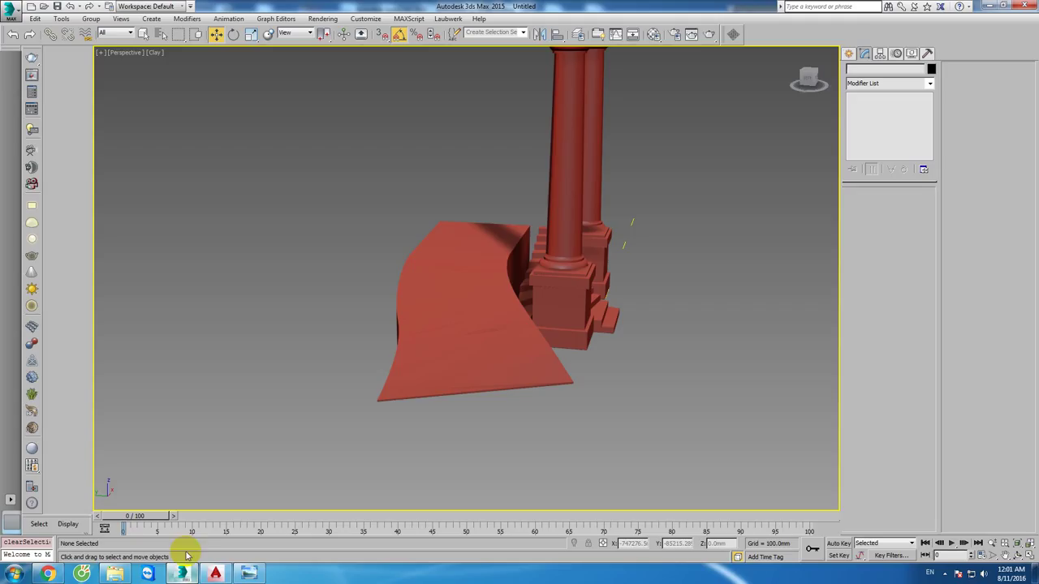
click(182, 487)
Step: Import new block.dwg and extrude the curved outline to 2200 mm tall
click(11, 11)
click(35, 153)
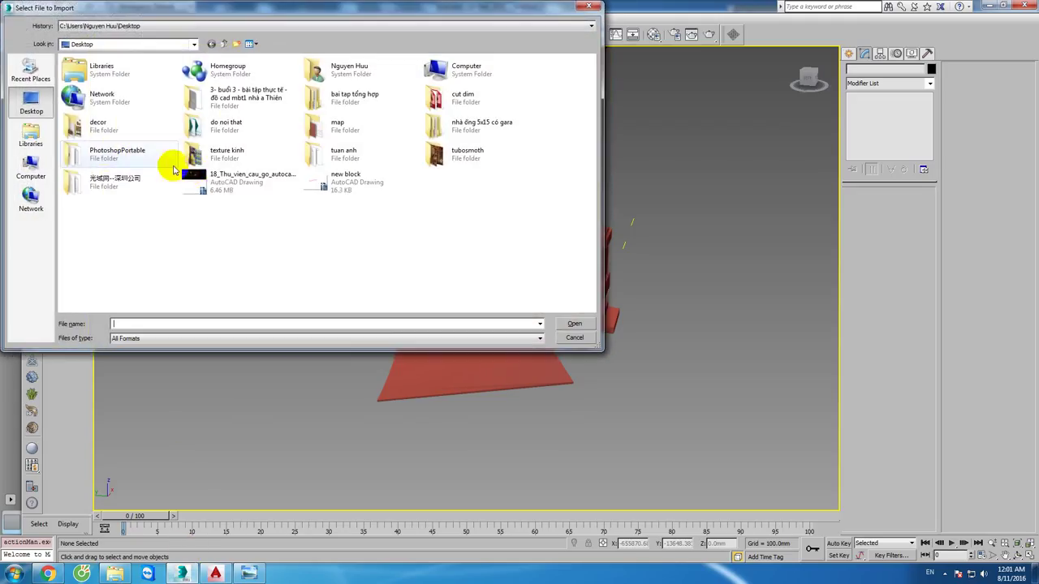
double_click(341, 177)
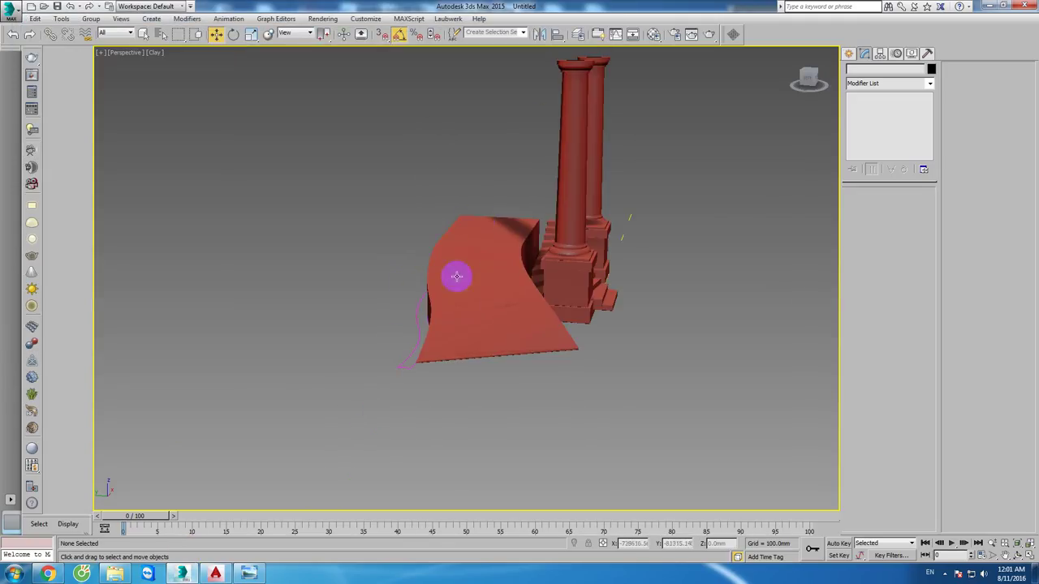
click(418, 330)
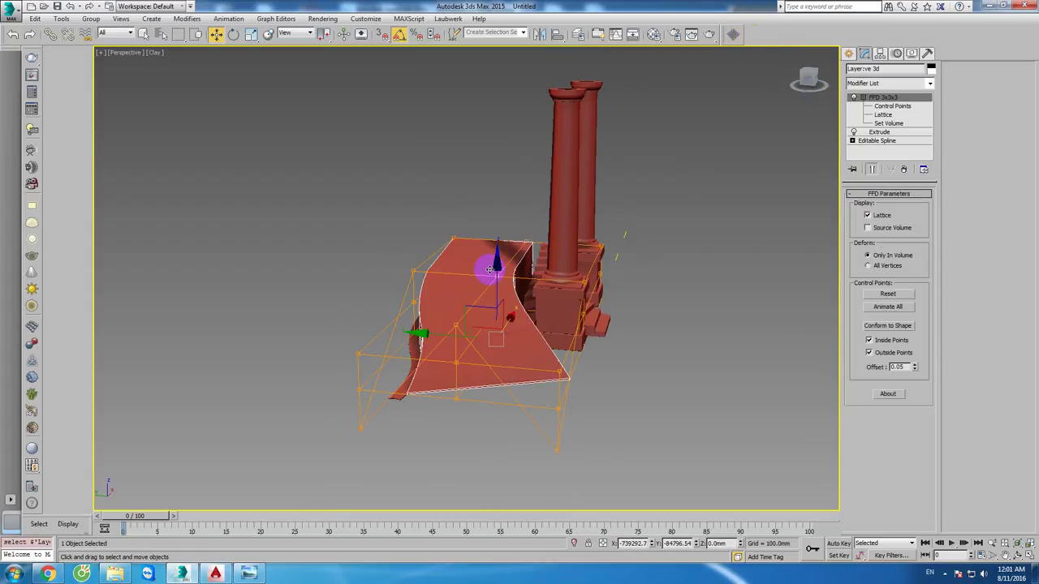
alt+middle_drag(440, 290, 402, 325)
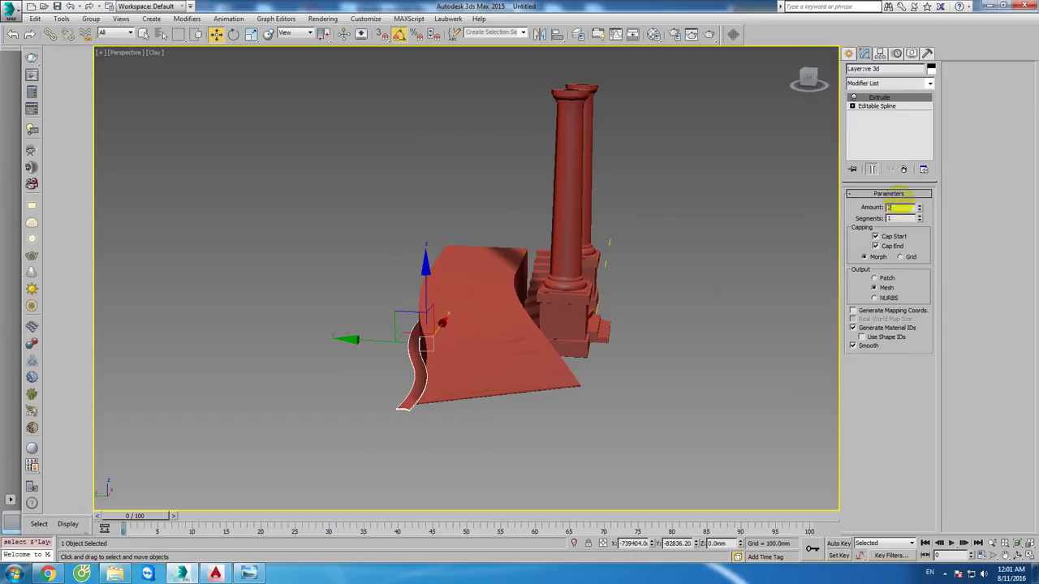
key(Return)
mouse_move(503, 299)
alt+middle_down()
mouse_move(494, 303)
mouse_move(492, 289)
alt+middle_up()
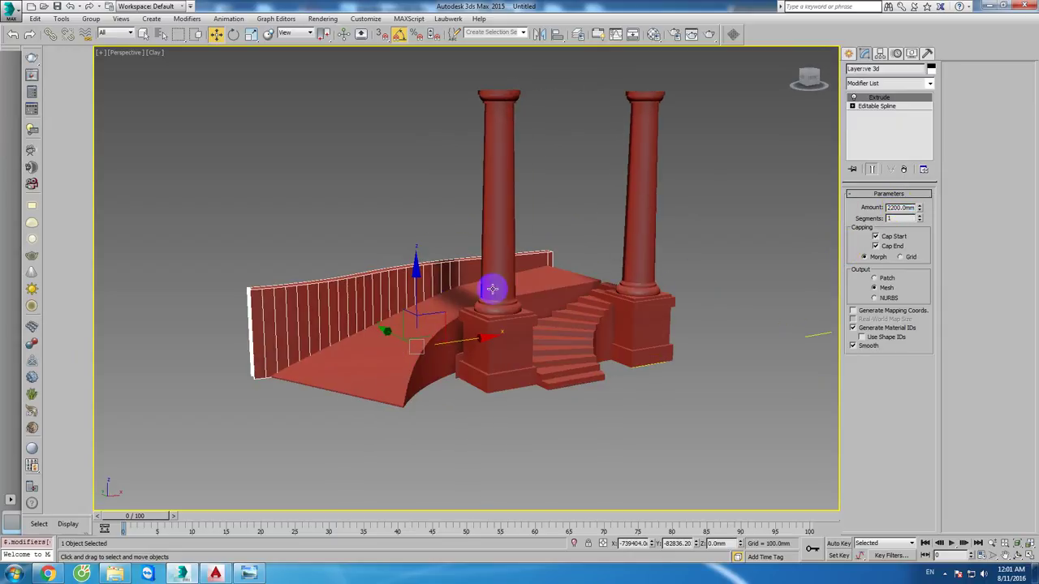
key(f)
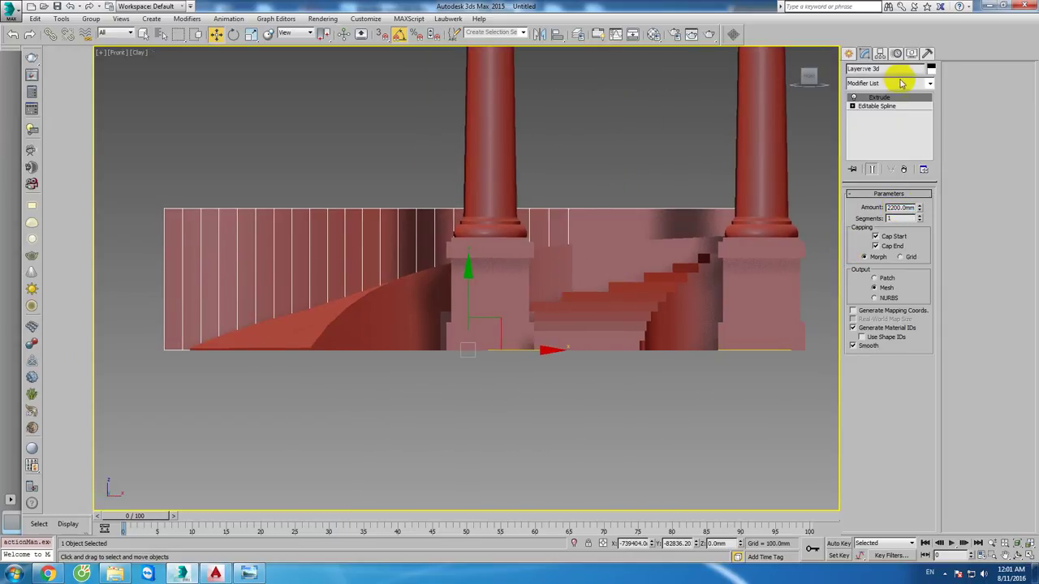
Step: Add an FFD 3x3x3 modifier to the wall and work on its control points in wireframe
click(893, 85)
scroll(889, 244, down, 5)
scroll(885, 122, down, 5)
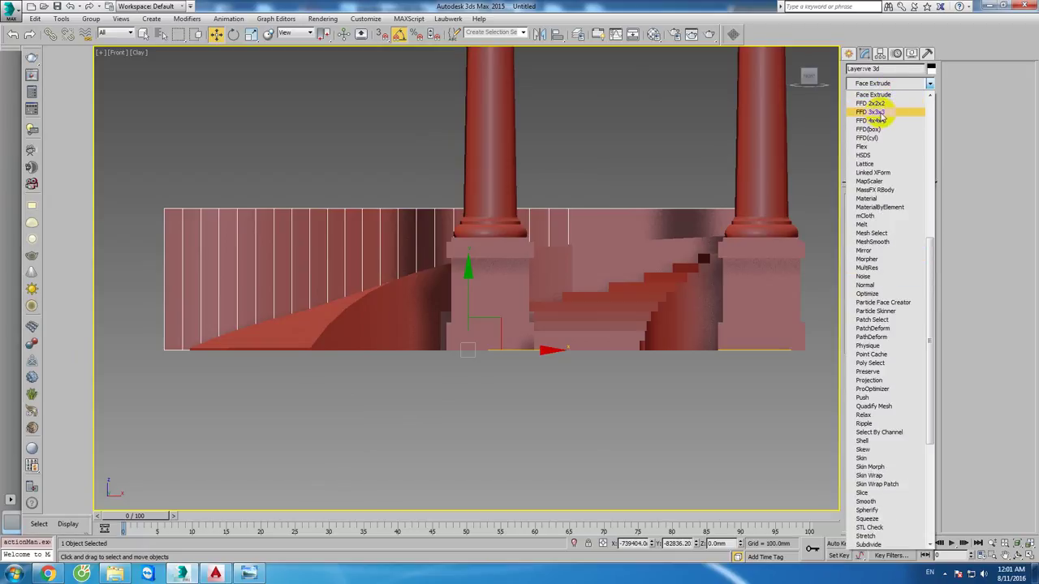
click(877, 116)
click(863, 97)
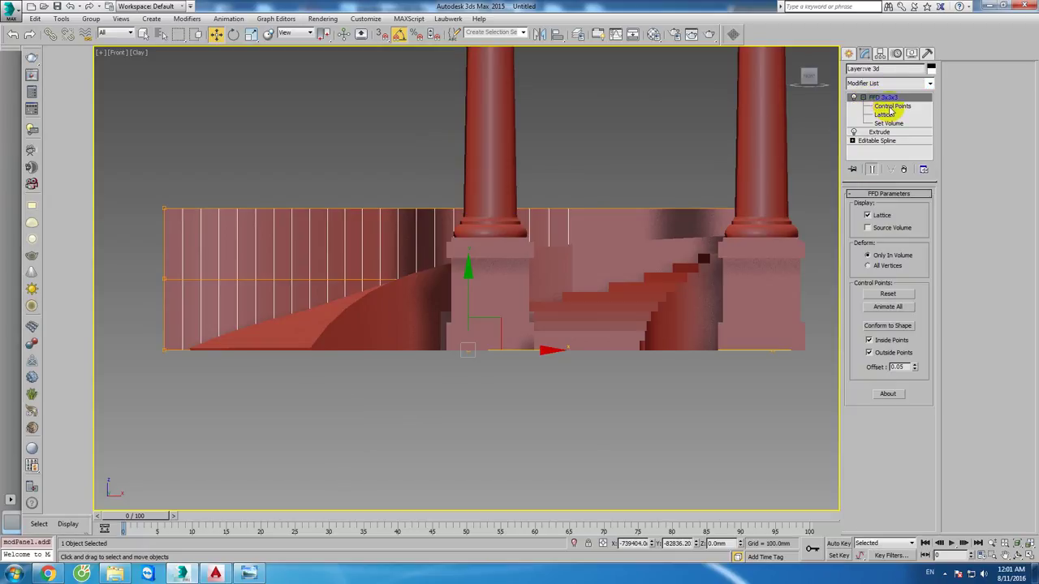
click(892, 106)
middle_drag(425, 213, 343, 156)
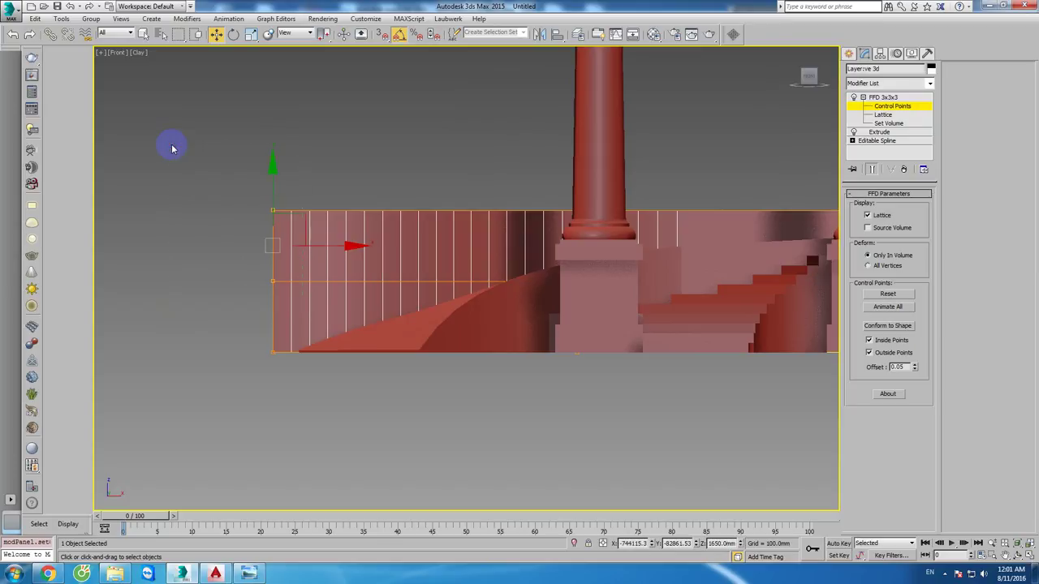
key(F3)
Step: Lower the top-left control points and shift the top-middle point to slope the wall top
drag(273, 173, 292, 292)
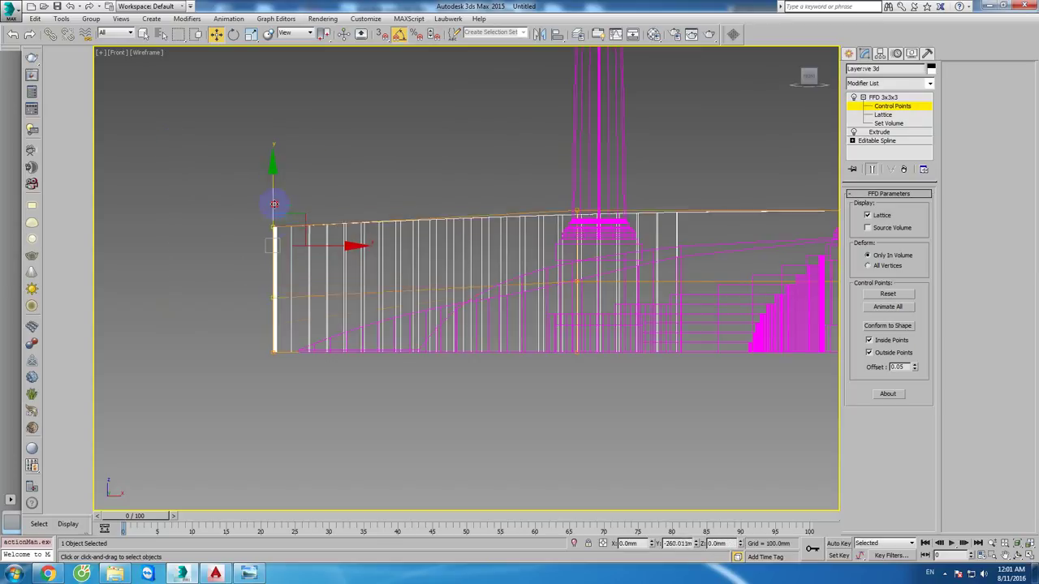
middle_drag(577, 251, 528, 267)
click(526, 226)
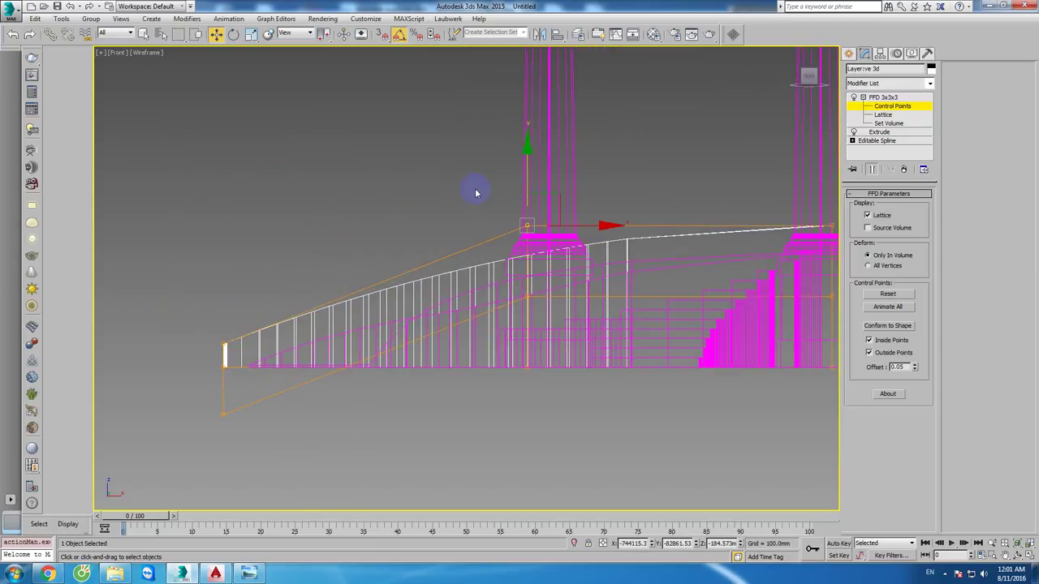
drag(526, 172, 526, 161)
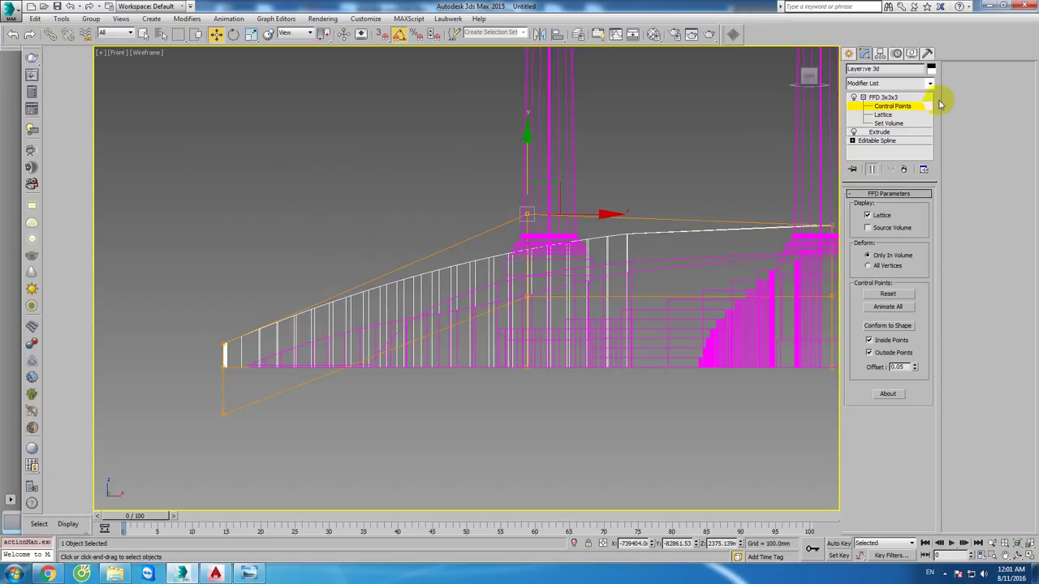
click(885, 98)
key(p)
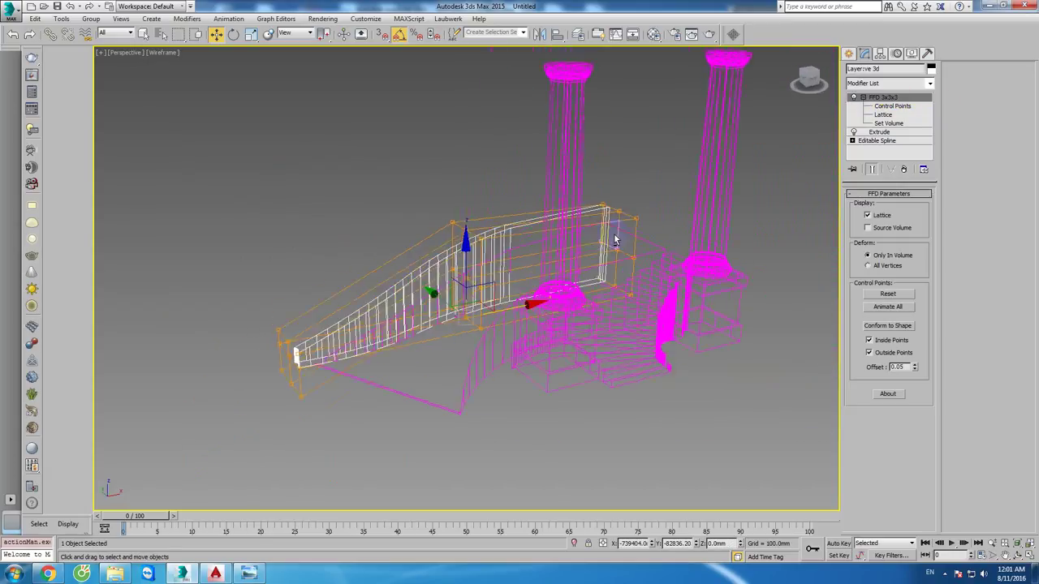
key(F3)
click(823, 273)
alt+middle_drag(575, 244, 500, 297)
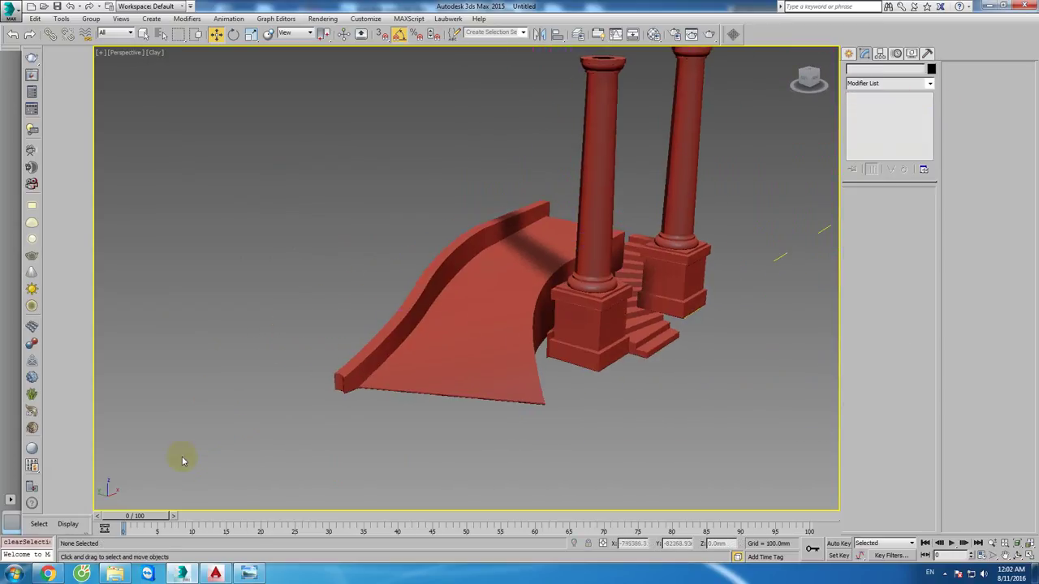
Step: Outline the curved parapet strip with a boundary polyline and WBLOCK it to the block file
click(215, 574)
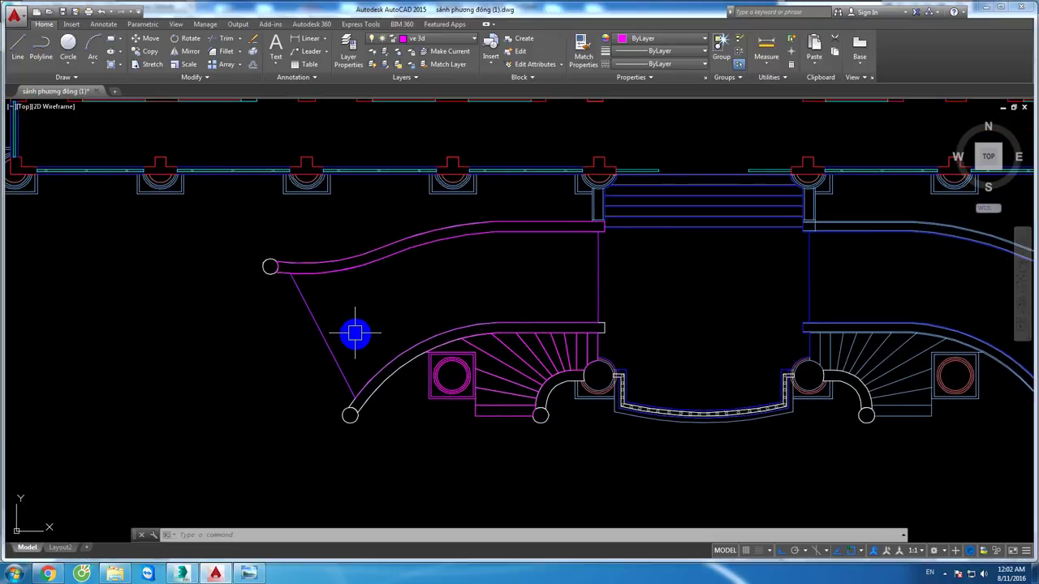
text(b)
key(Return)
key(Return)
click(385, 367)
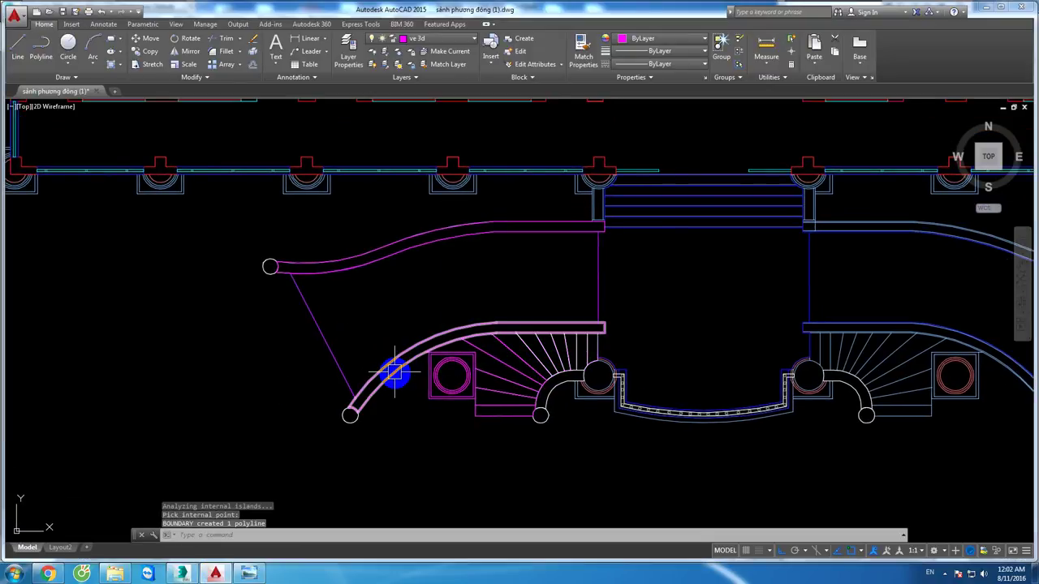
key(Return)
middle_drag(401, 351, 392, 338)
key(Return)
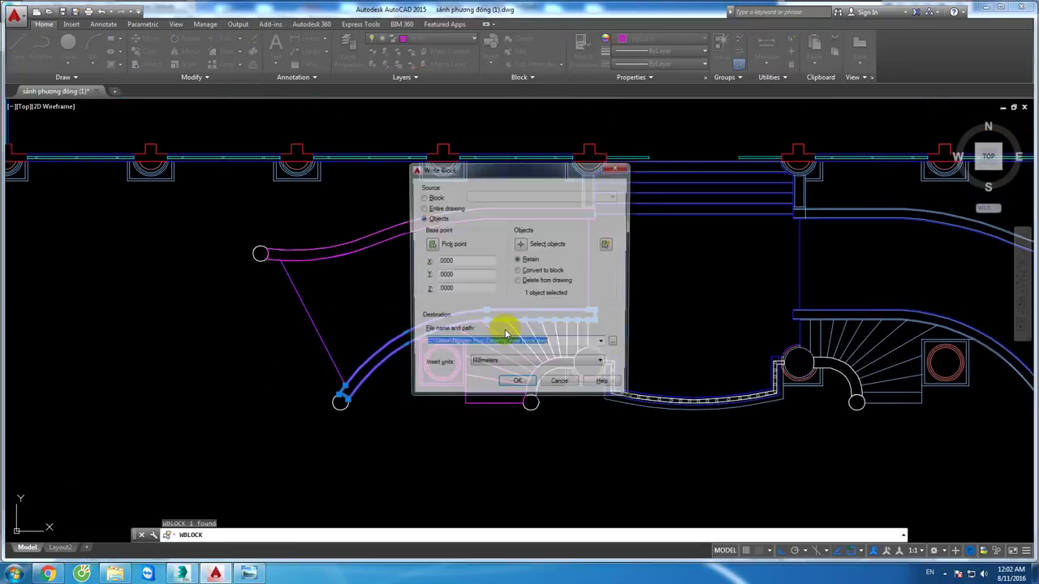
click(519, 384)
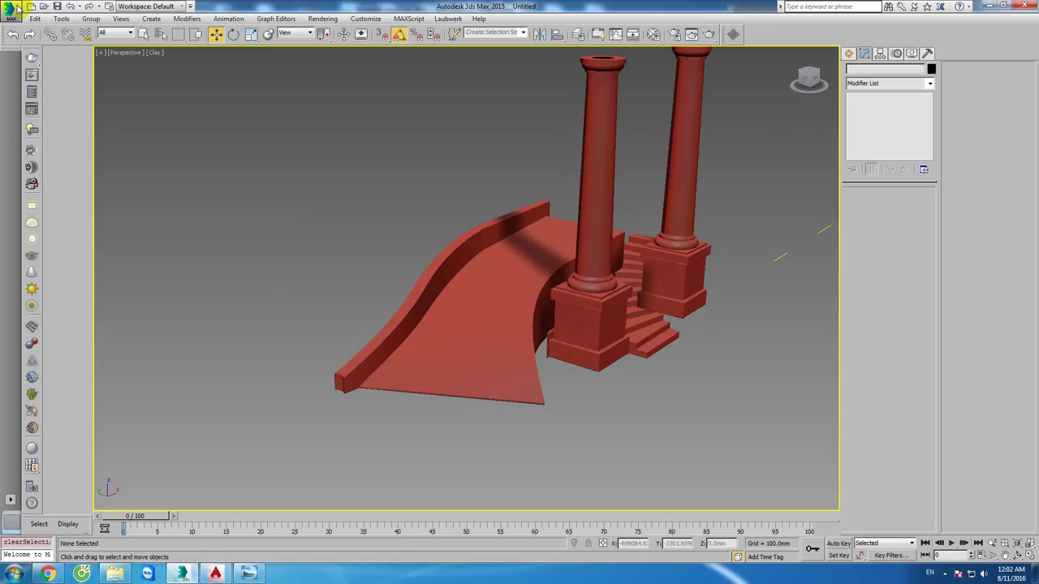
click(18, 8)
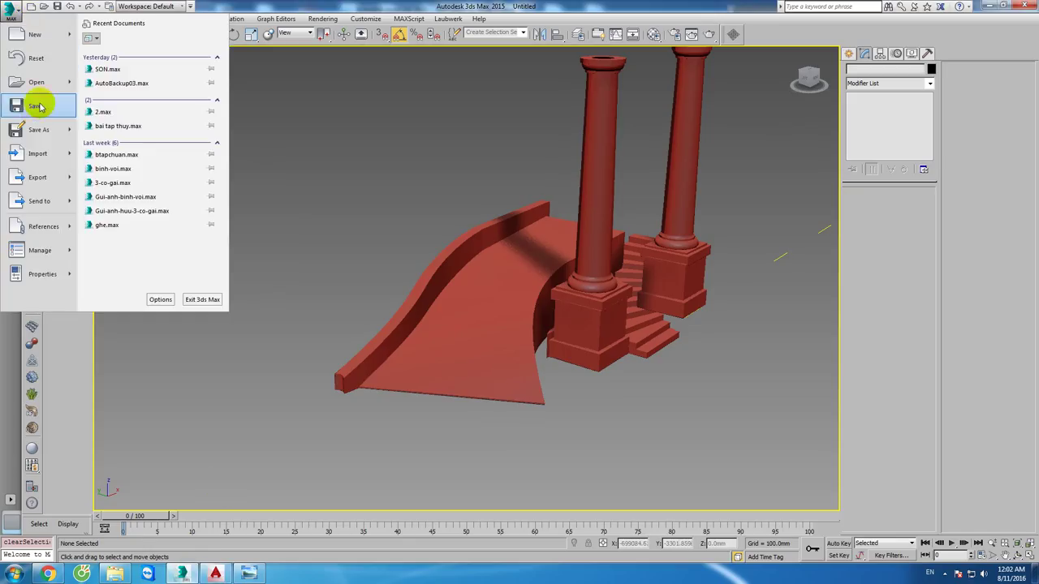
Step: Import the saved new block file and extrude the parapet outline 2200 mm
click(39, 155)
double_click(353, 181)
key(Return)
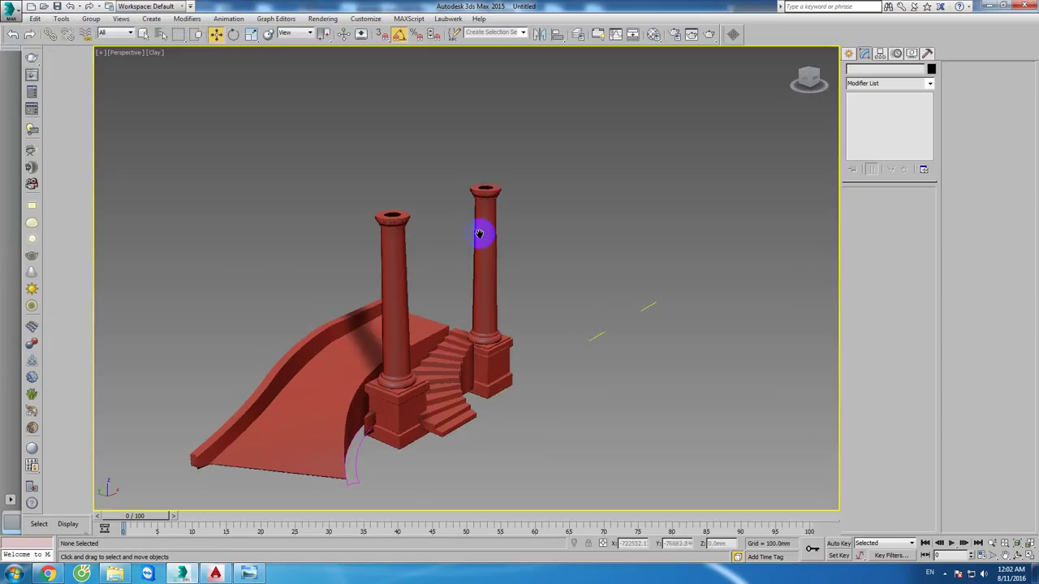
click(347, 404)
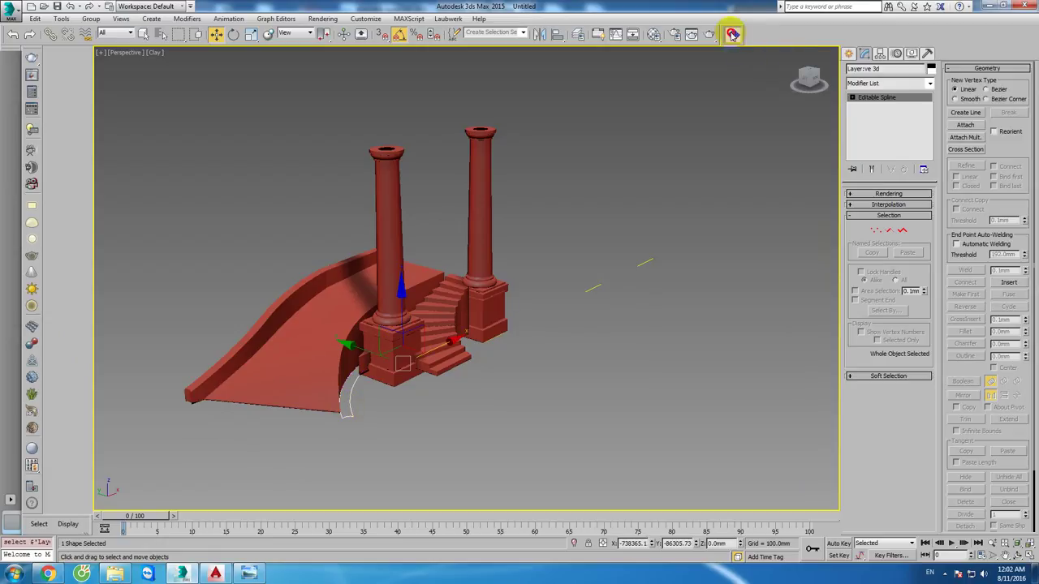
click(732, 34)
text(2200)
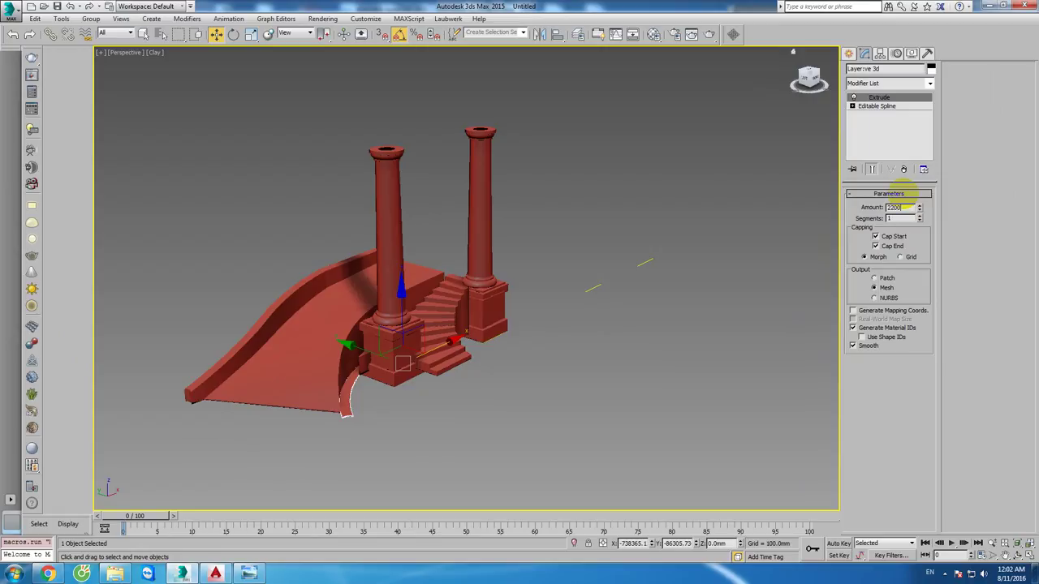
key(Return)
key(f)
key(z)
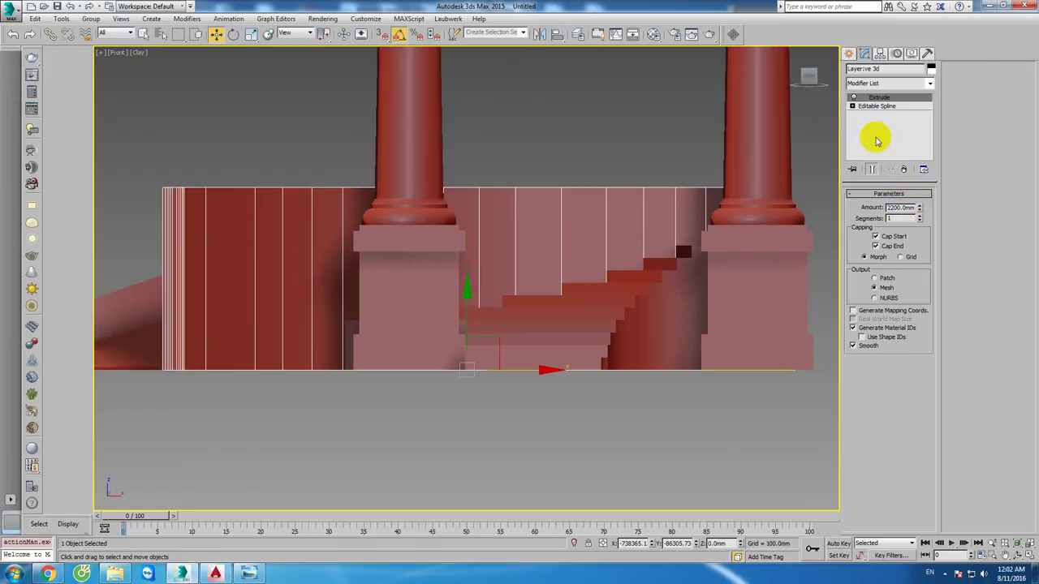
Step: Add an FFD 3x3x3 lattice to the wall and work on its control points
click(886, 83)
text(f)
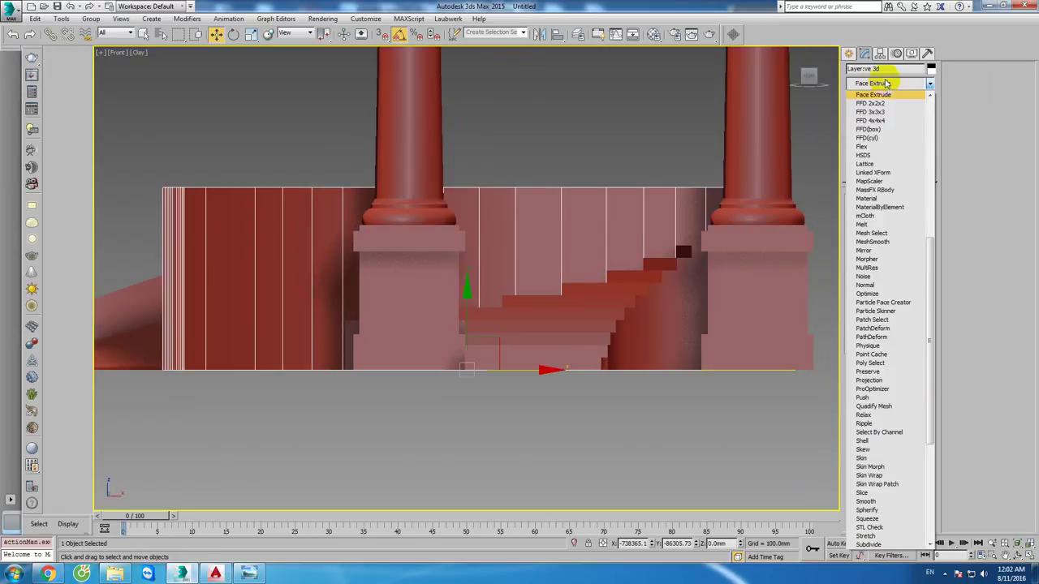
click(871, 112)
click(862, 97)
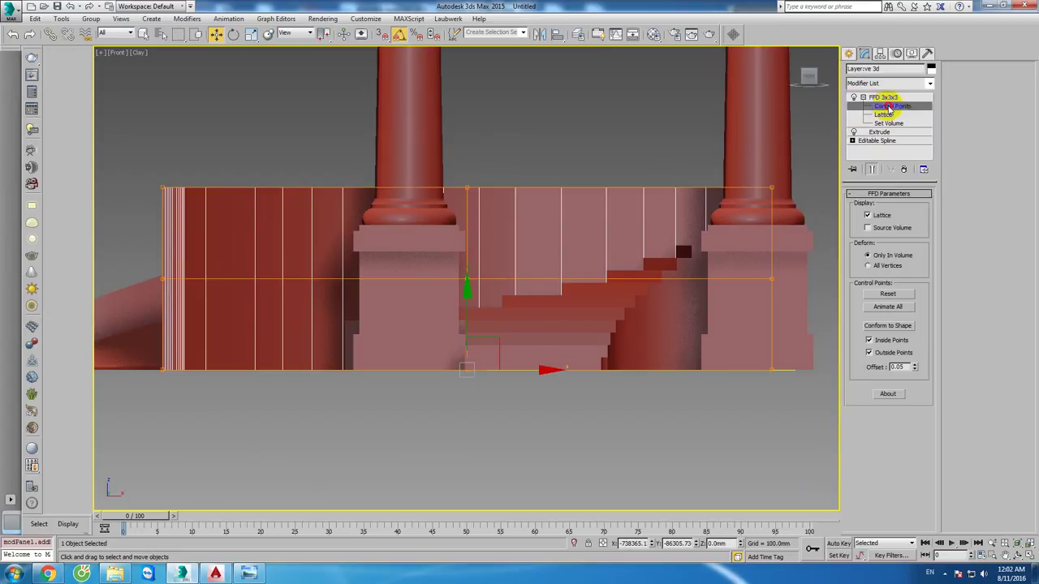
click(892, 106)
Step: Lower the lattice points at the wall's outer end so it slopes toward the ramp
key(p)
alt+middle_drag(498, 207, 457, 218)
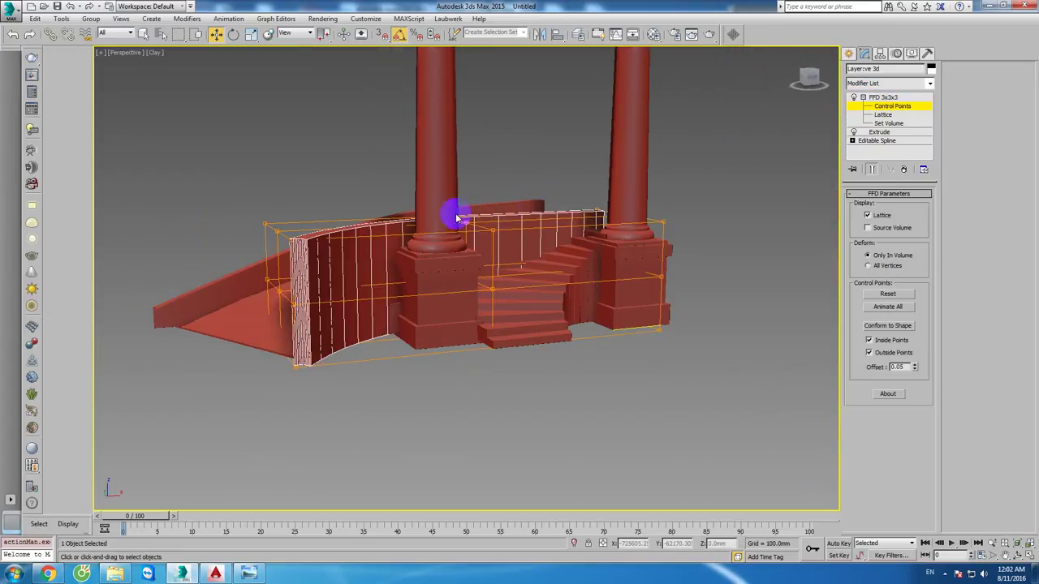
alt+middle_drag(316, 239, 320, 229)
alt+middle_drag(226, 173, 308, 211)
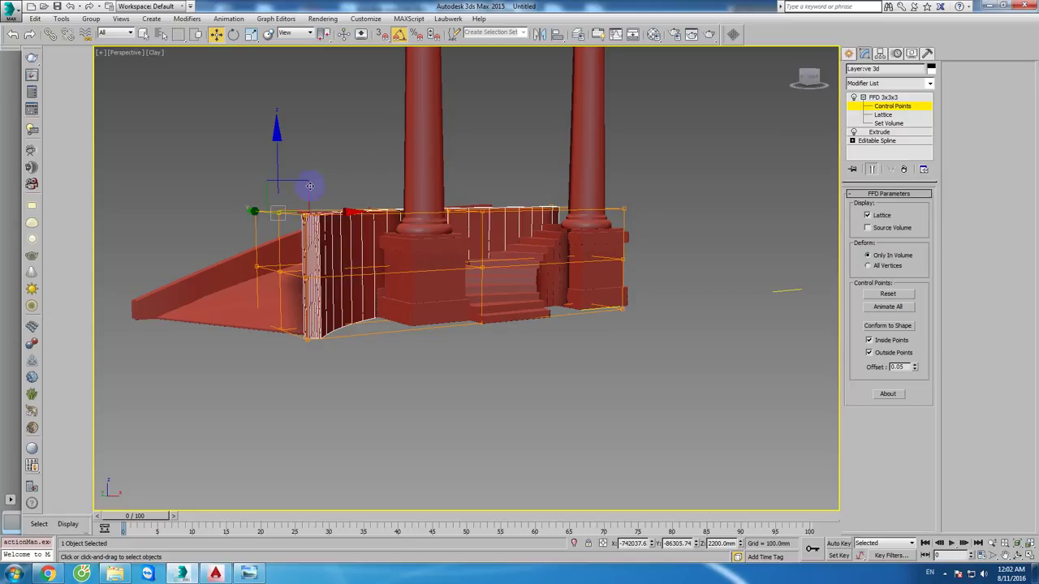
drag(277, 162, 280, 241)
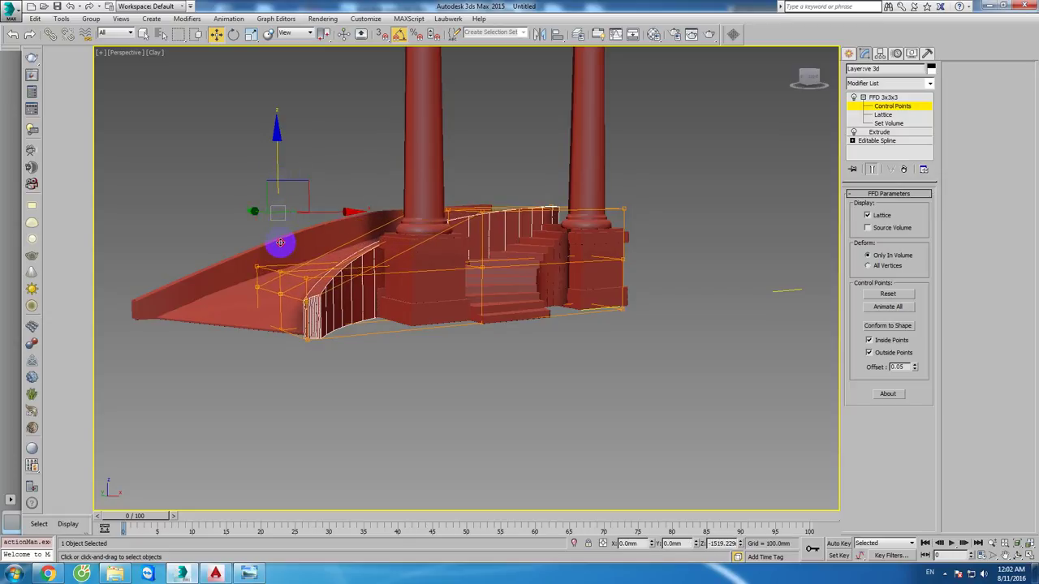
mouse_move(280, 242)
alt+middle_down()
mouse_move(423, 243)
mouse_move(373, 243)
alt+middle_up()
mouse_move(456, 234)
alt+middle_down()
mouse_move(476, 232)
mouse_move(420, 234)
alt+middle_up()
scroll(414, 239, up, 2)
scroll(412, 242, up, 1)
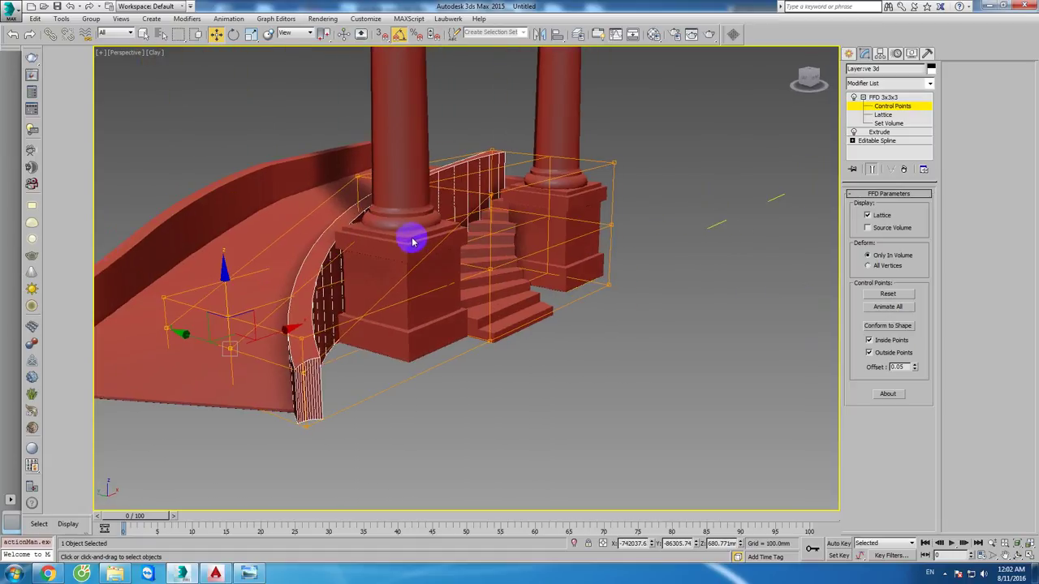
click(490, 195)
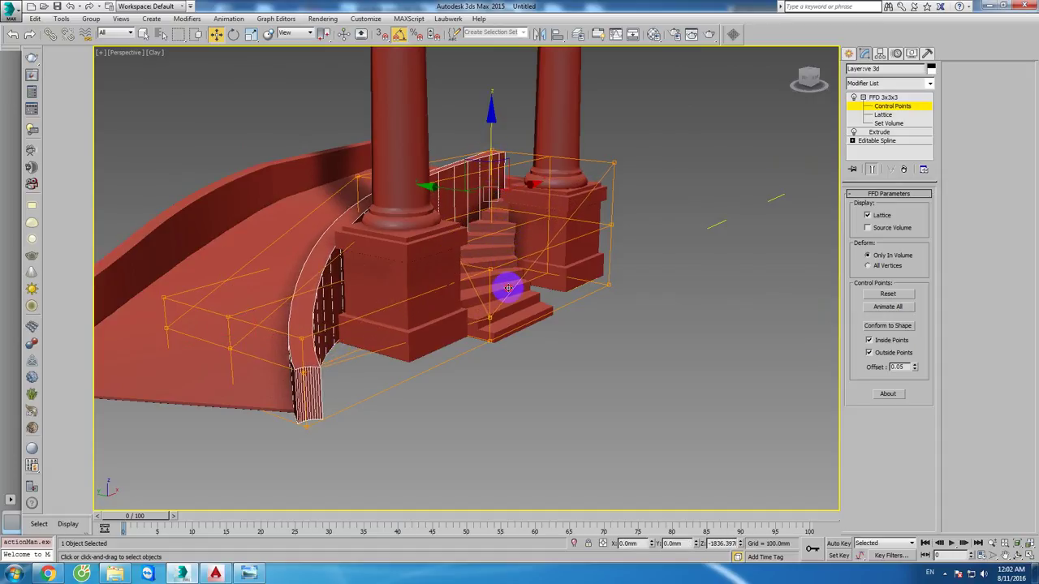
mouse_move(419, 258)
alt+middle_down()
mouse_move(403, 241)
mouse_move(458, 243)
alt+middle_up()
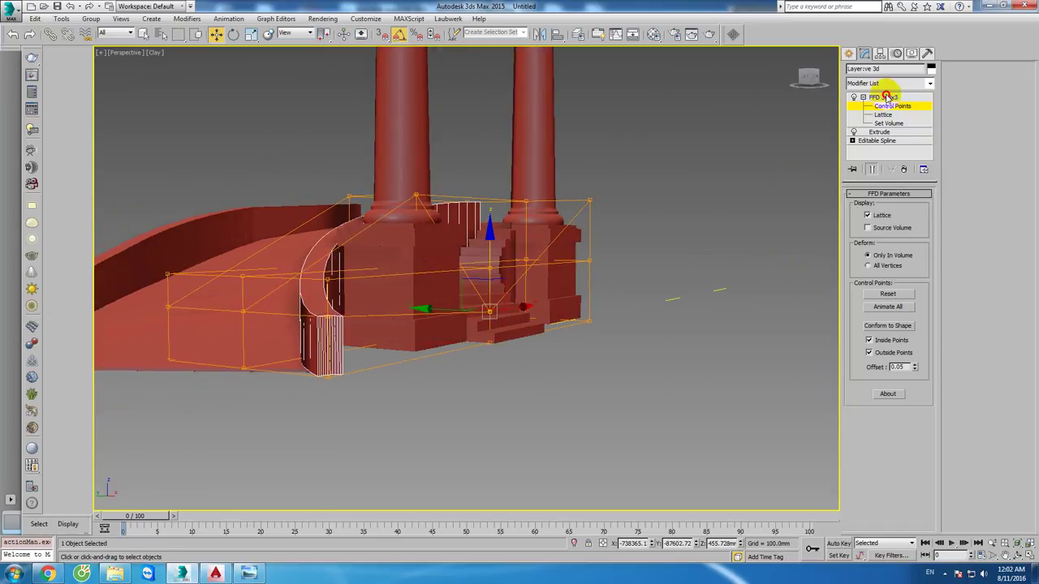
click(557, 170)
Step: Select all six objects: ramp, parapet walls, columns and stair
mouse_move(556, 169)
alt+middle_down()
mouse_move(538, 232)
mouse_move(487, 227)
mouse_move(268, 338)
alt+middle_up()
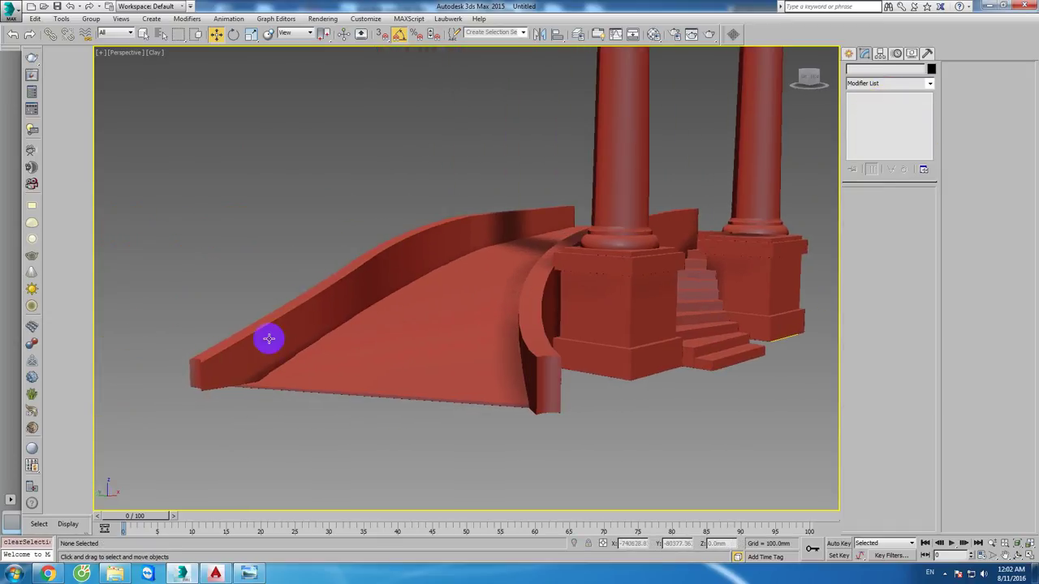
mouse_move(195, 359)
alt+middle_down()
mouse_move(431, 352)
mouse_move(339, 349)
alt+middle_up()
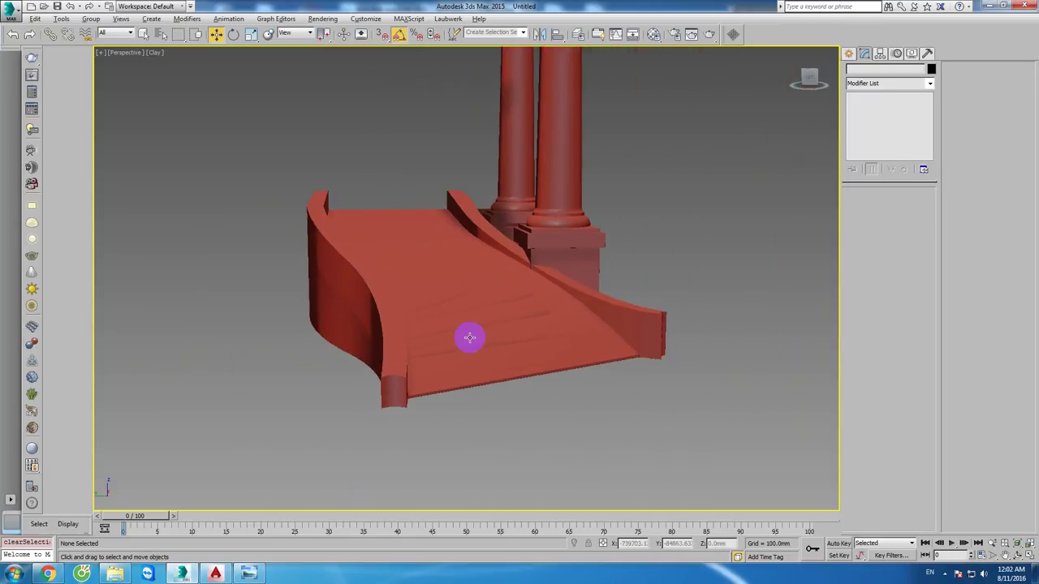
mouse_move(470, 337)
alt+middle_down()
mouse_move(413, 332)
mouse_move(561, 329)
alt+middle_up()
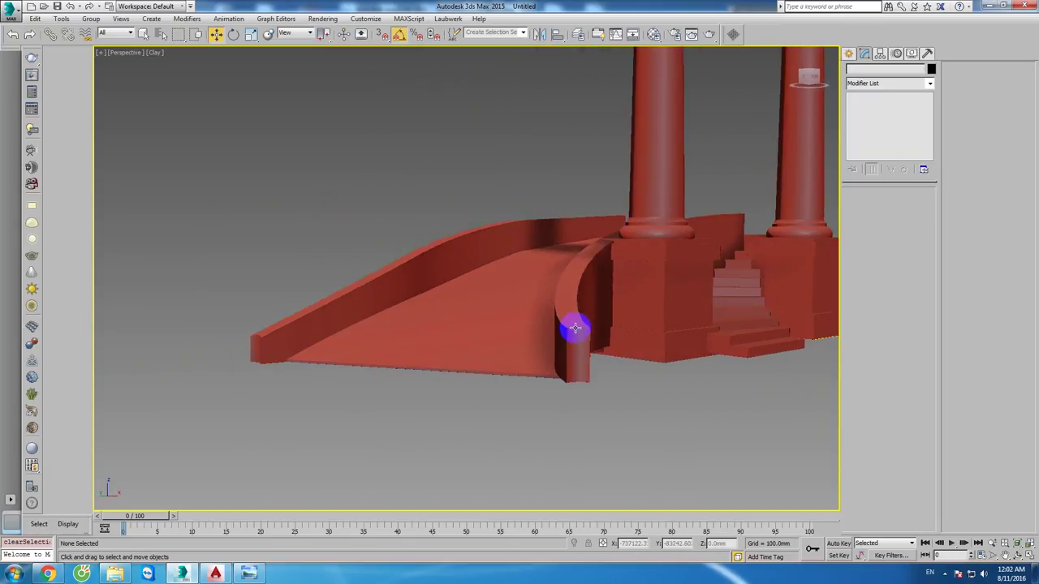
scroll(598, 333, down, 5)
mouse_move(452, 357)
alt+middle_down()
mouse_move(482, 343)
mouse_move(595, 345)
alt+middle_up()
scroll(595, 345, down, 2)
mouse_move(667, 376)
middle_down()
mouse_move(622, 364)
mouse_move(601, 379)
middle_up()
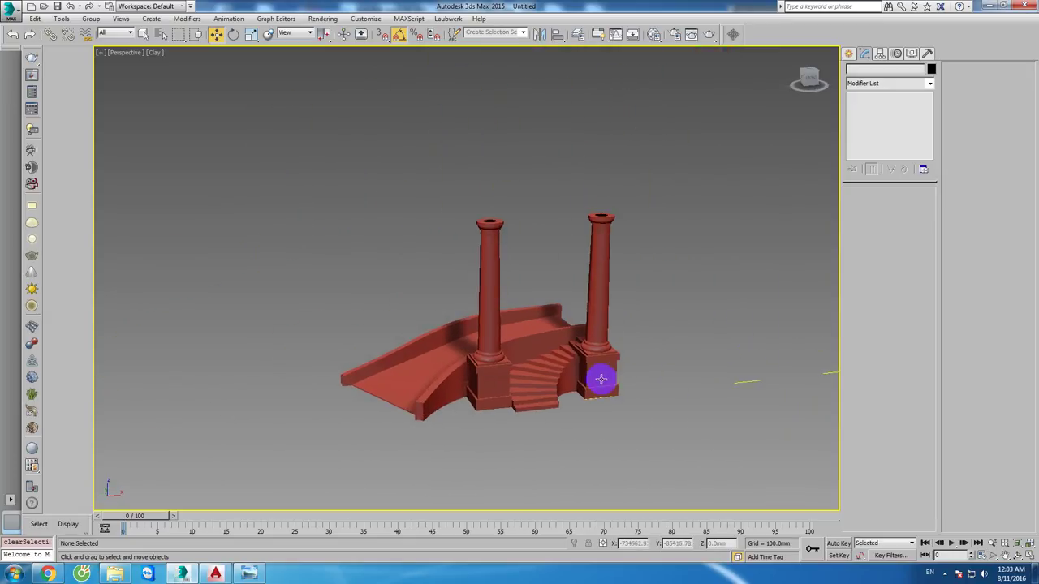
drag(648, 359, 360, 189)
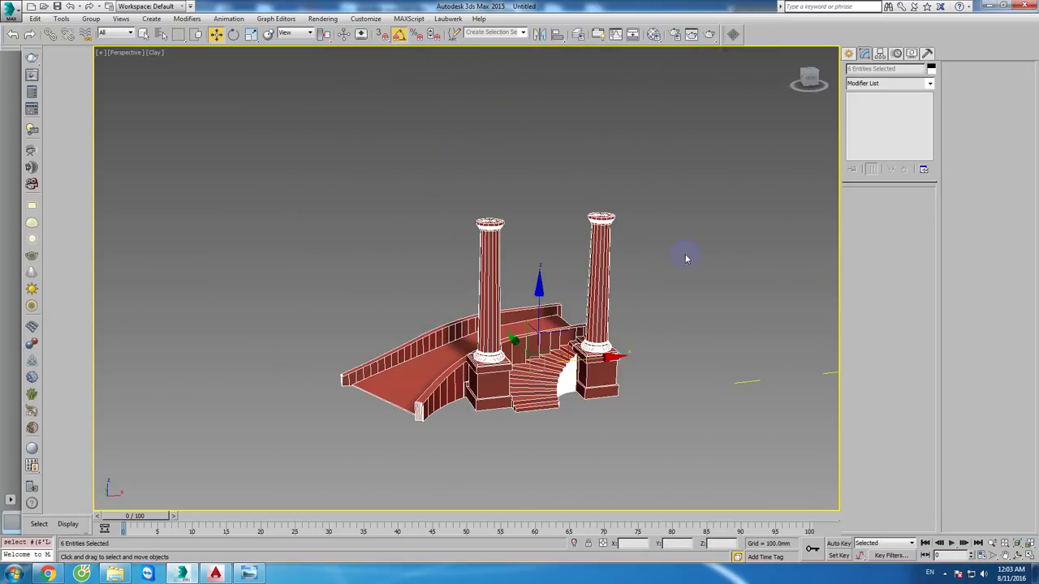
alt+middle_drag(686, 258, 668, 260)
Step: Group the selection as Group006
click(92, 18)
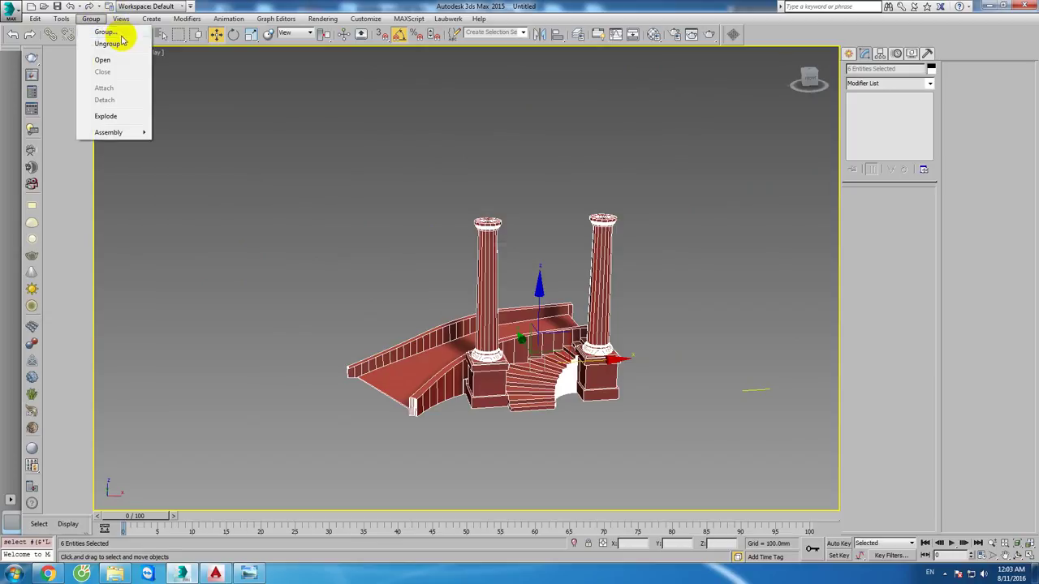
click(110, 32)
click(533, 305)
alt+middle_drag(533, 305, 477, 301)
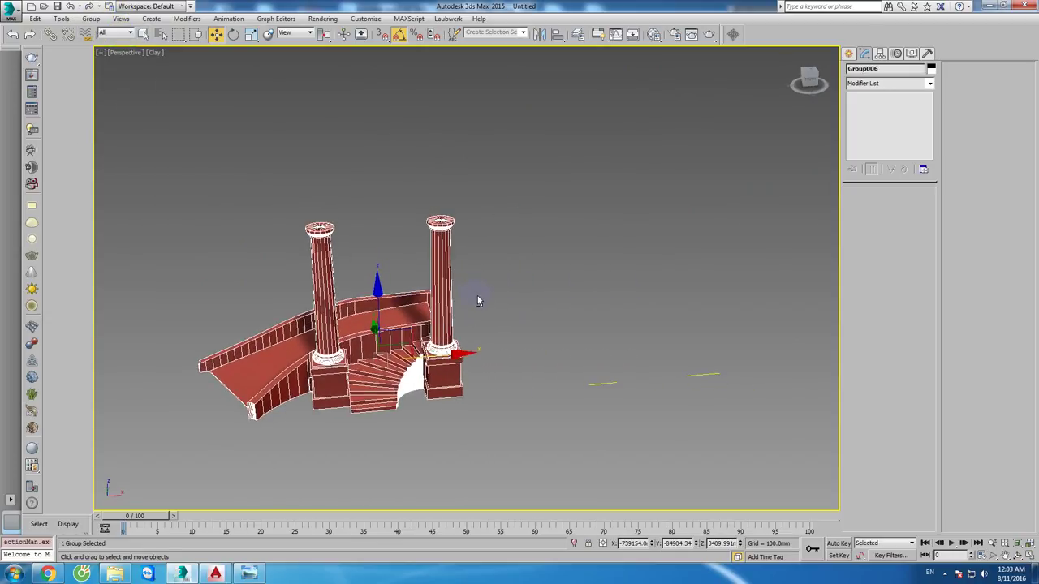
Step: Mirror Group006 as an offset copy
click(541, 34)
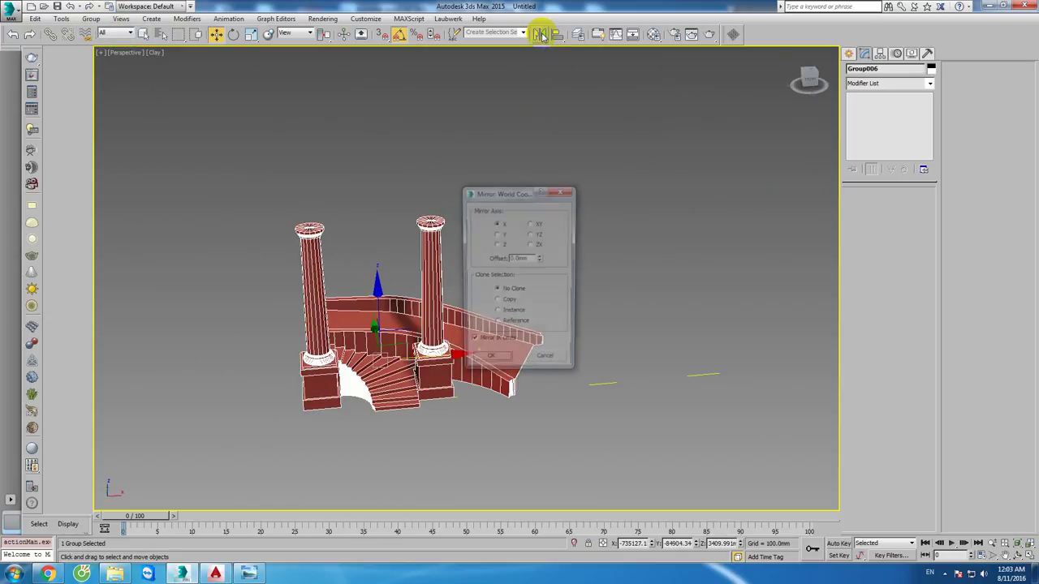
drag(528, 193, 710, 172)
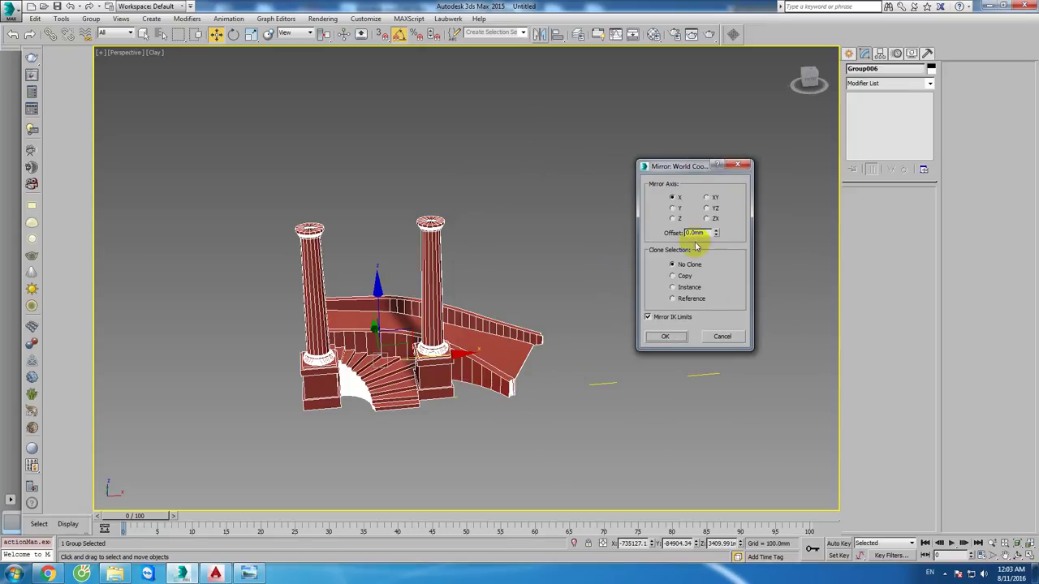
click(672, 277)
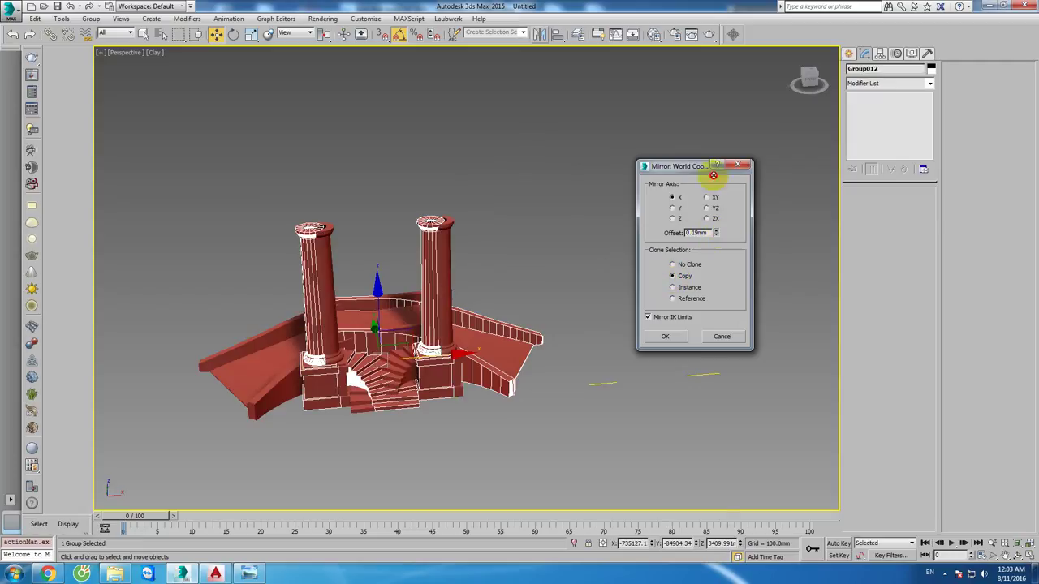
mouse_move(712, 174)
mouse_down()
mouse_move(1035, 392)
mouse_move(891, 506)
mouse_up()
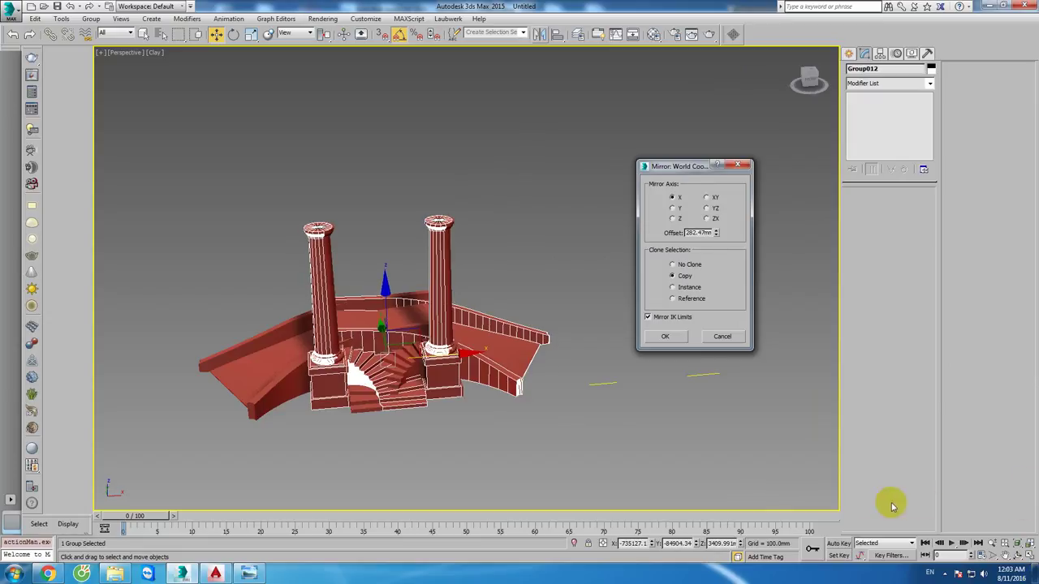
click(681, 336)
Step: Move the mirrored group aside, snapping it against the other column base, then deselect
drag(465, 354, 788, 340)
scroll(661, 389, up, 5)
scroll(641, 389, up, 2)
key(s)
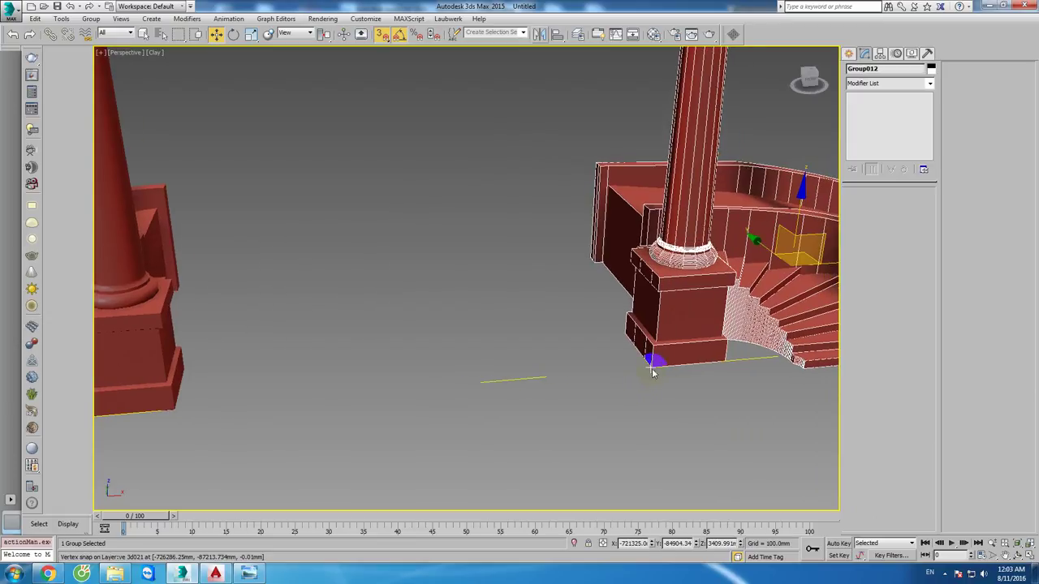
drag(652, 366, 536, 357)
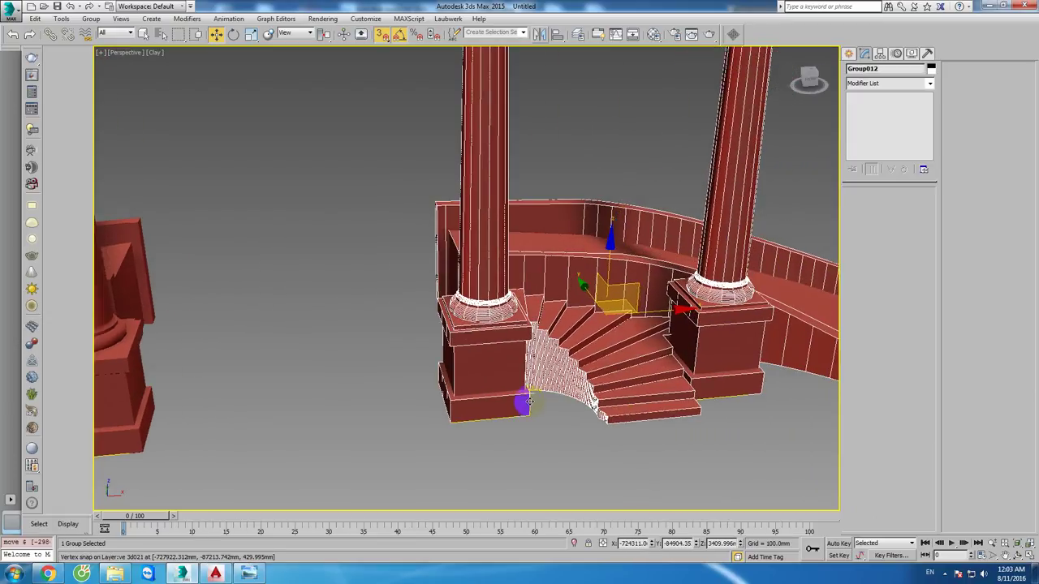
scroll(536, 358, down, 4)
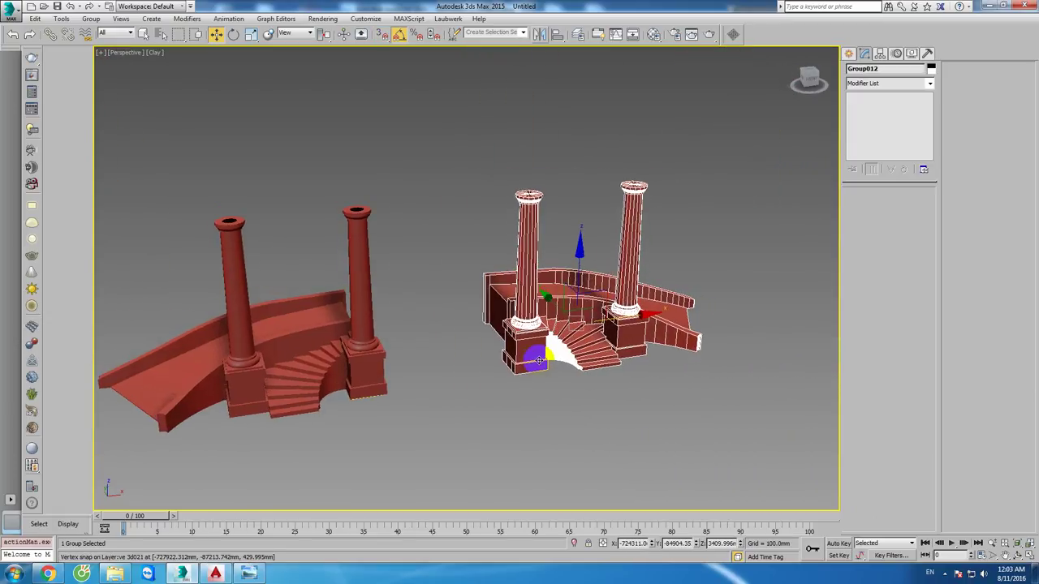
click(537, 399)
scroll(470, 369, up, 2)
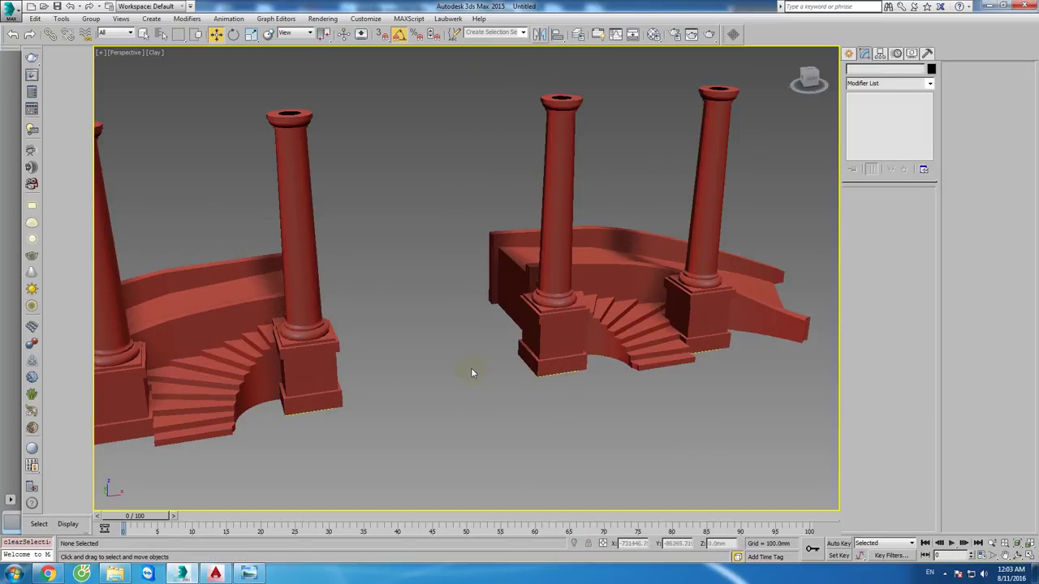
scroll(470, 368, up, 2)
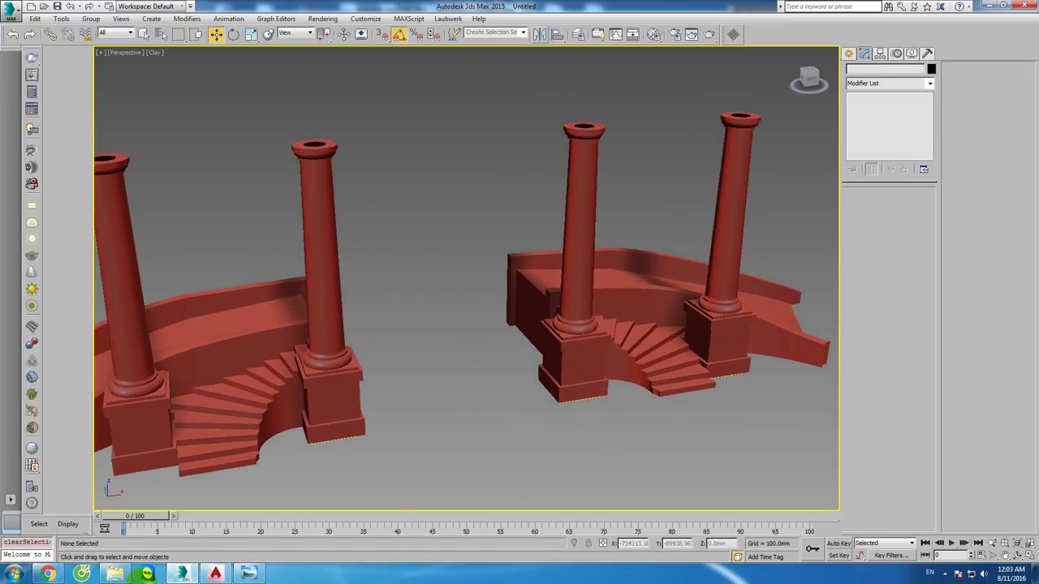
Step: Trace a boundary polyline around the landing area between the two stairs
click(214, 574)
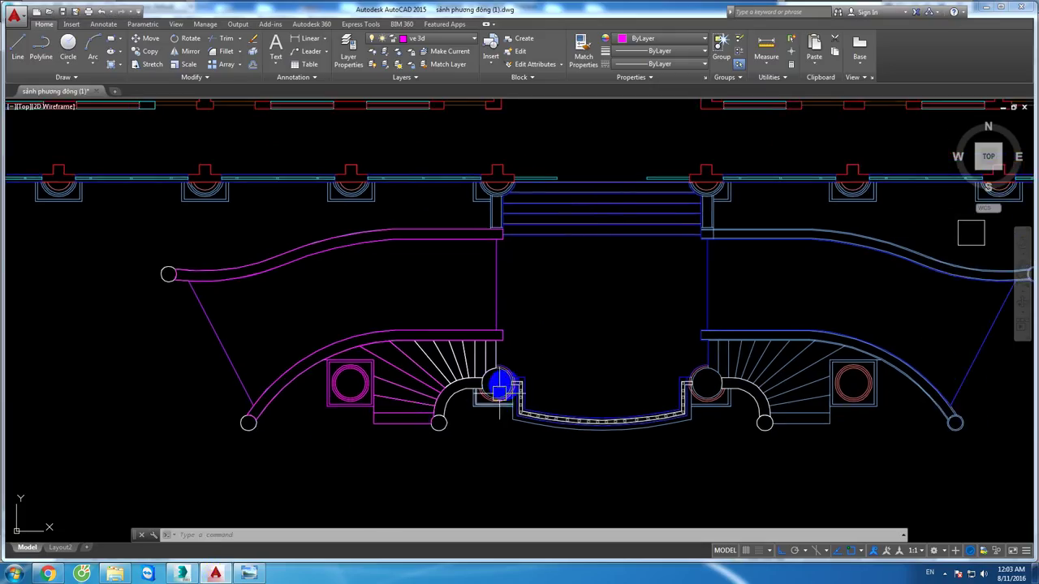
scroll(447, 386, up, 3)
middle_drag(447, 386, 403, 389)
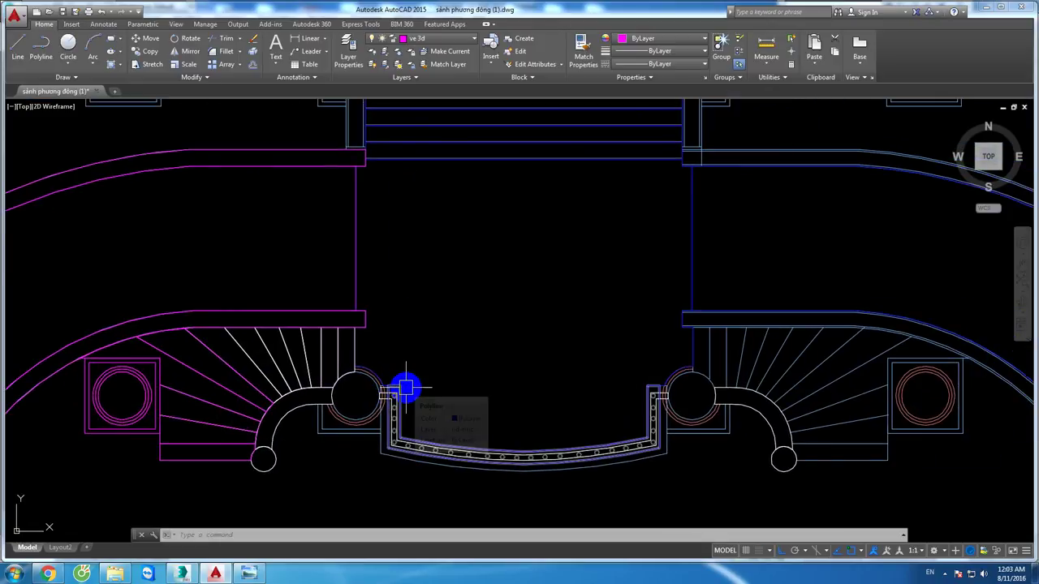
scroll(463, 375, down, 1)
scroll(503, 355, up, 1)
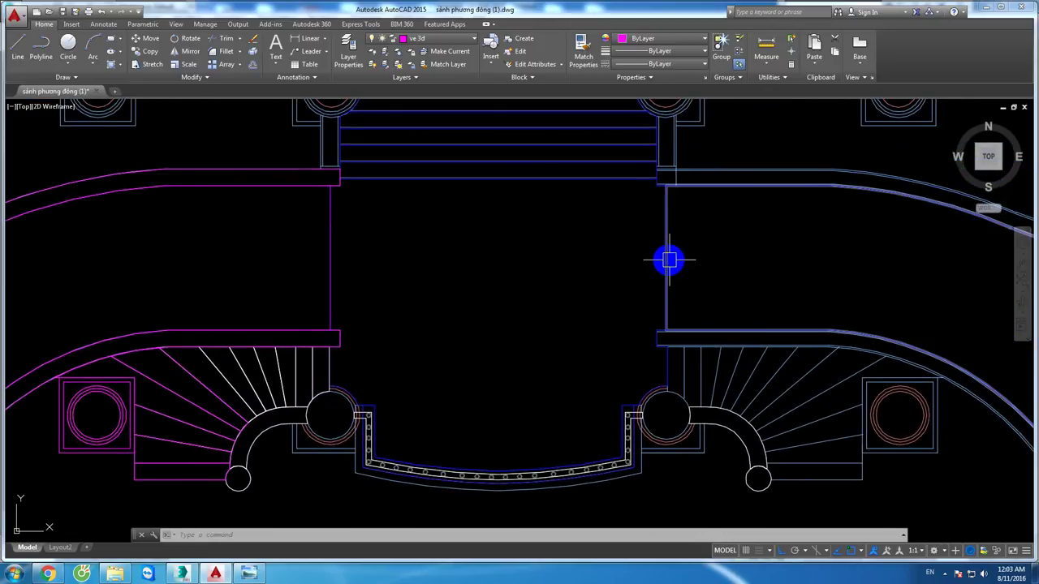
text(bo)
key(Return)
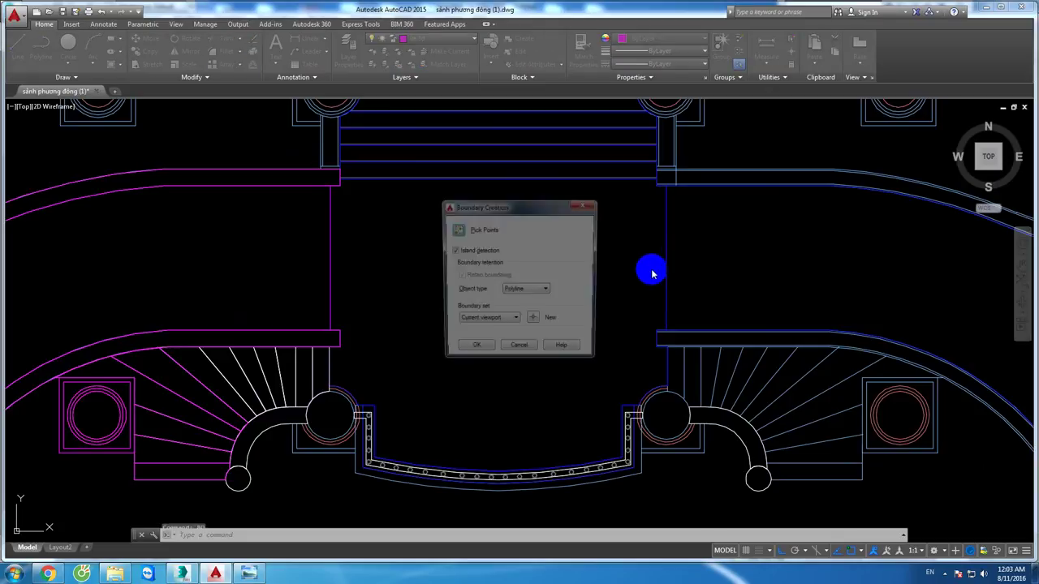
click(459, 233)
click(493, 308)
key(Return)
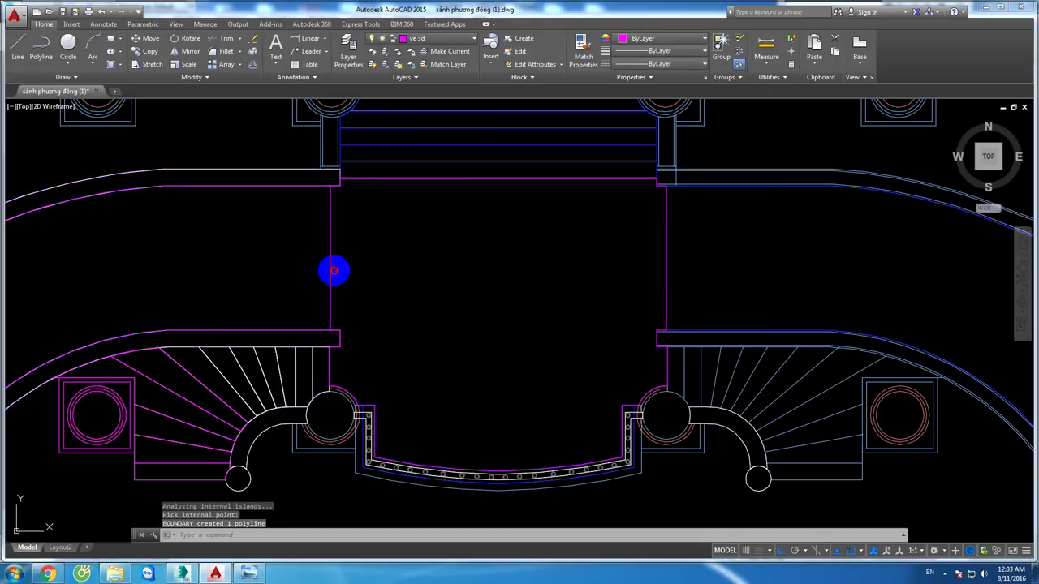
Step: WBLOCK the landing polyline, replacing the existing new block.dwg
click(334, 271)
key(Return)
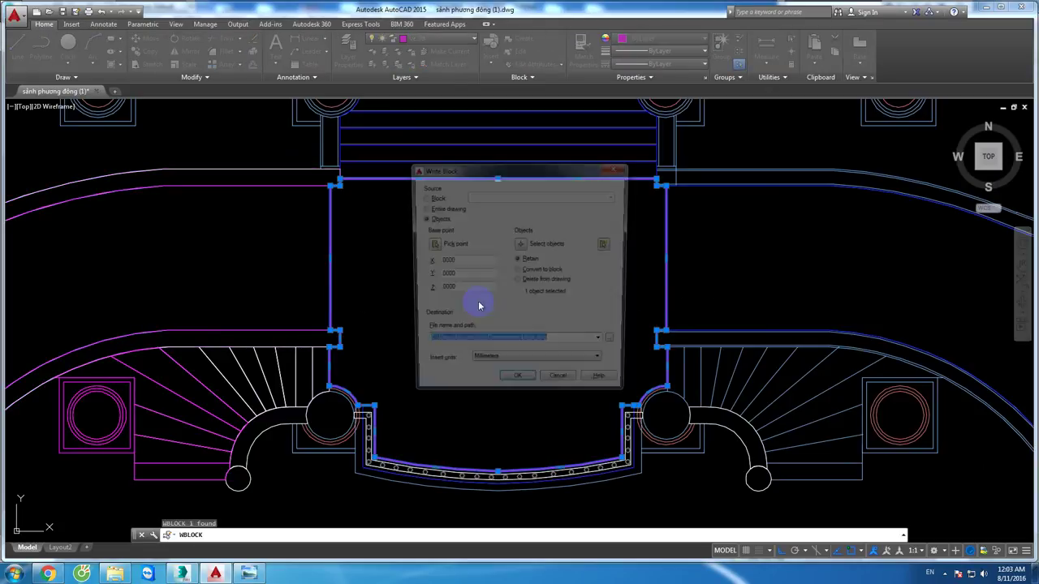
click(521, 387)
click(501, 269)
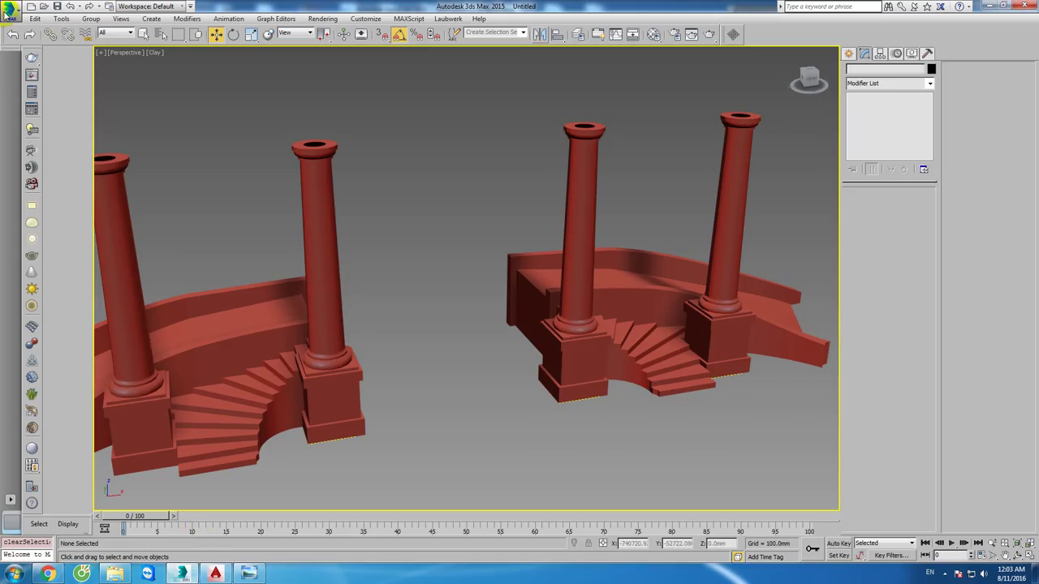
Step: Import the new block DWG into 3ds Max and select the landing outline
click(7, 12)
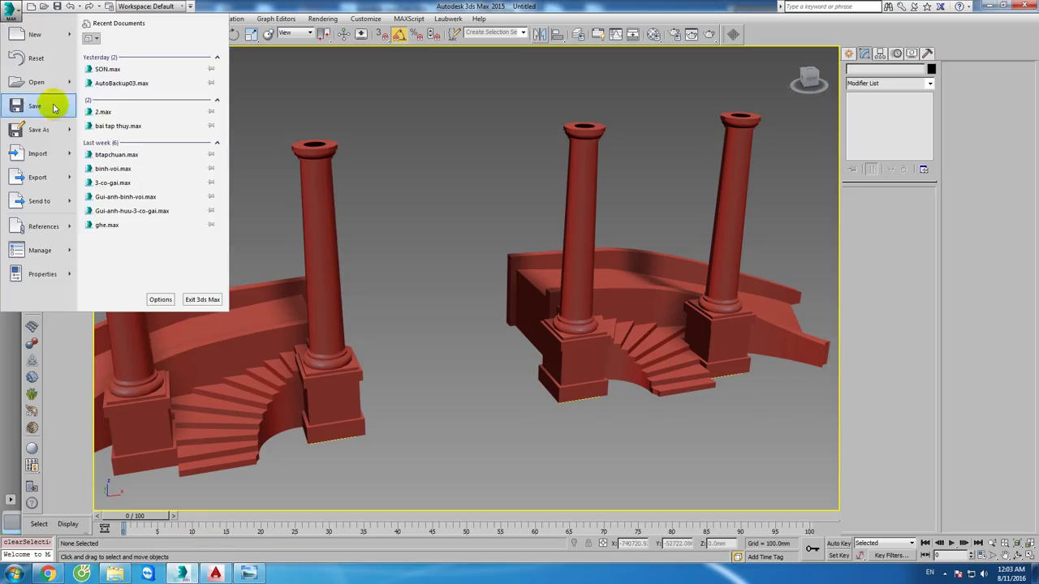
click(42, 151)
double_click(313, 186)
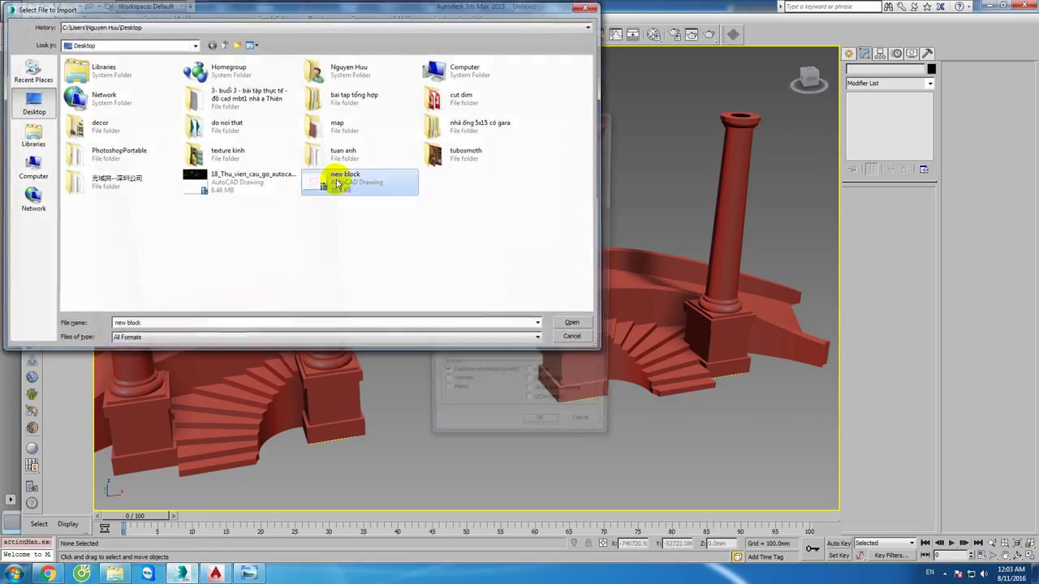
click(467, 349)
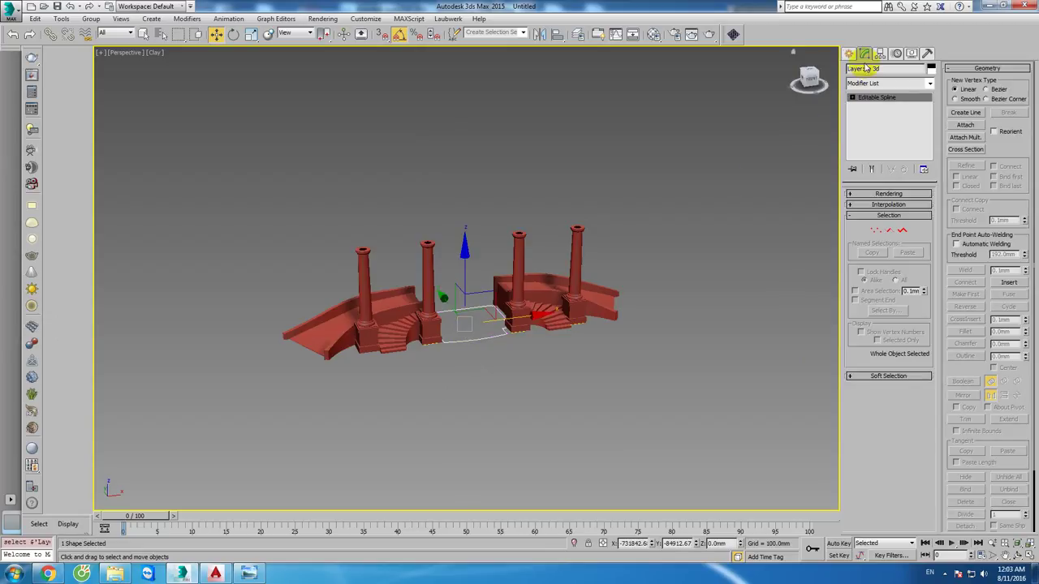
Step: Extrude the landing outline into a solid slab between the two stair groups
click(735, 37)
text(2200)
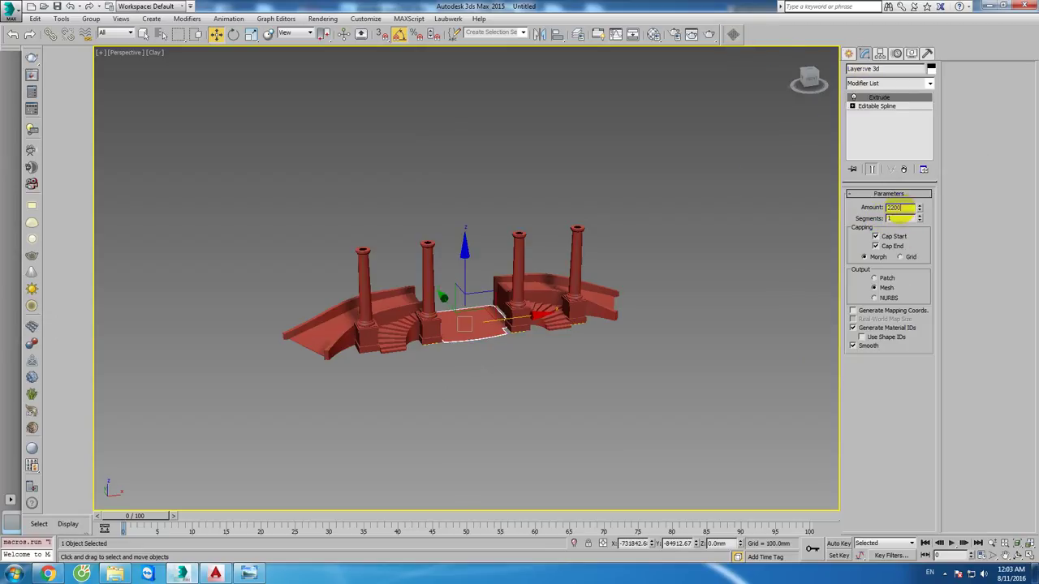
key(Return)
click(566, 381)
scroll(532, 347, up, 3)
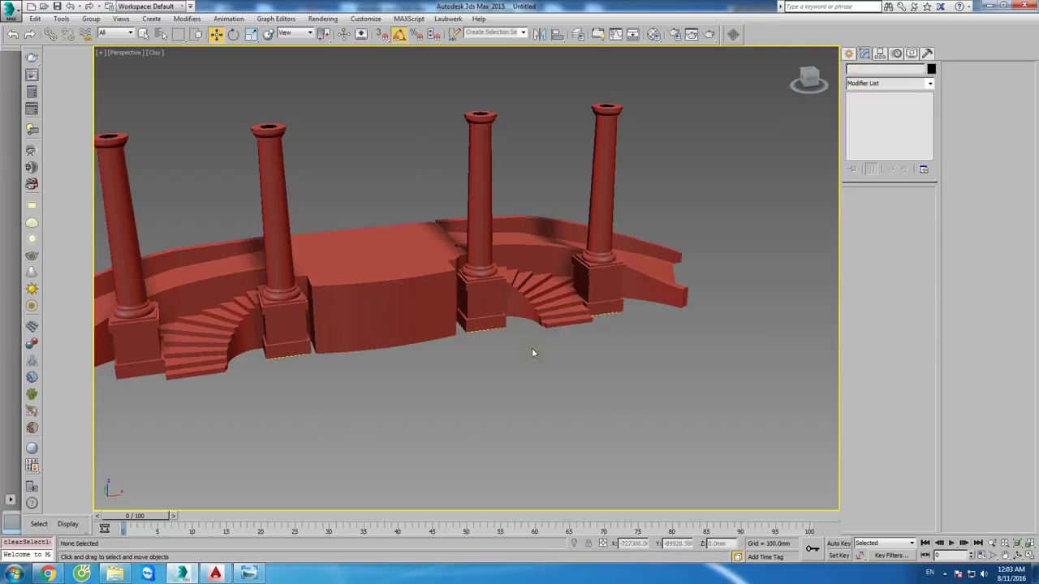
scroll(462, 320, up, 3)
mouse_move(462, 320)
alt+middle_down()
mouse_move(471, 320)
mouse_move(458, 332)
alt+middle_up()
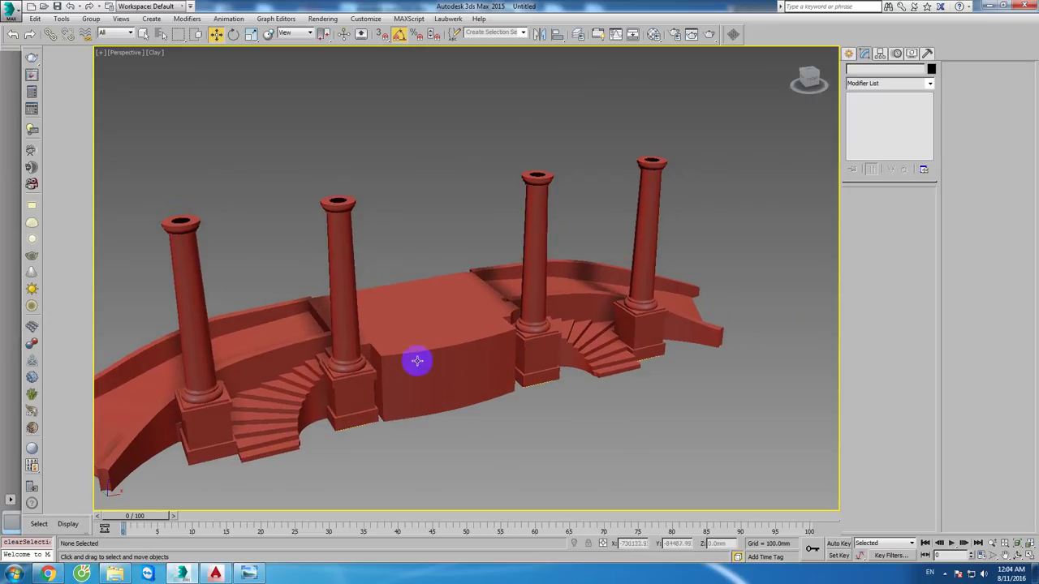
click(216, 573)
Step: Write the curved front-edge polyline out to new block.dwg with WBLOCK, replacing the old file
scroll(366, 454, up, 2)
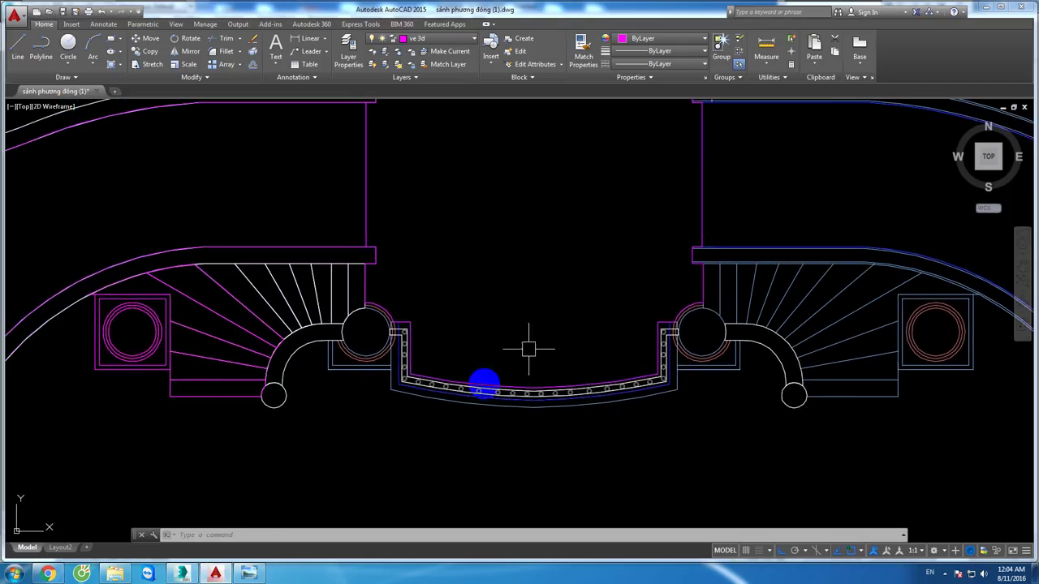
scroll(438, 398, up, 2)
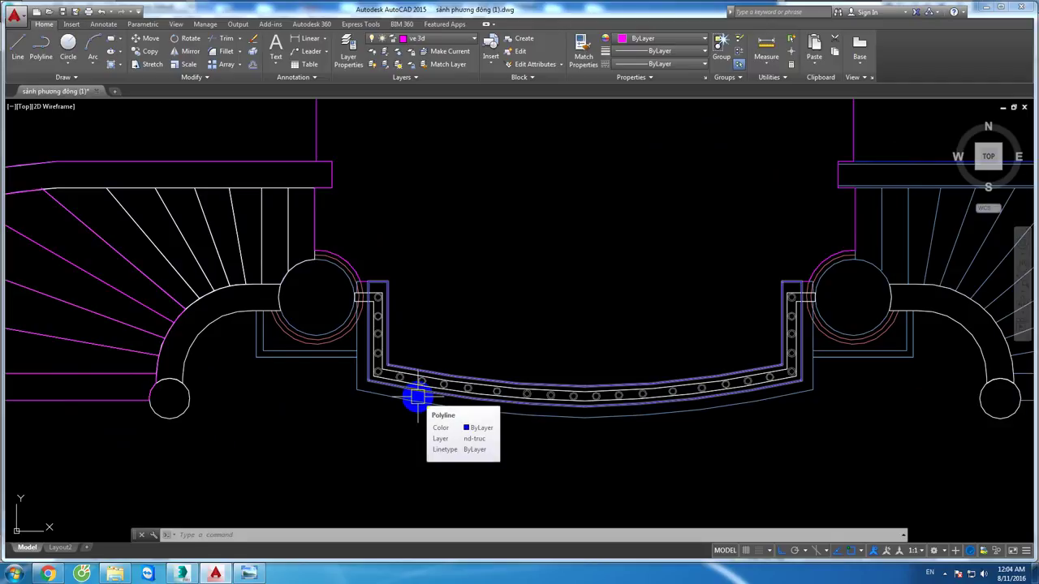
click(416, 396)
middle_drag(516, 405, 462, 420)
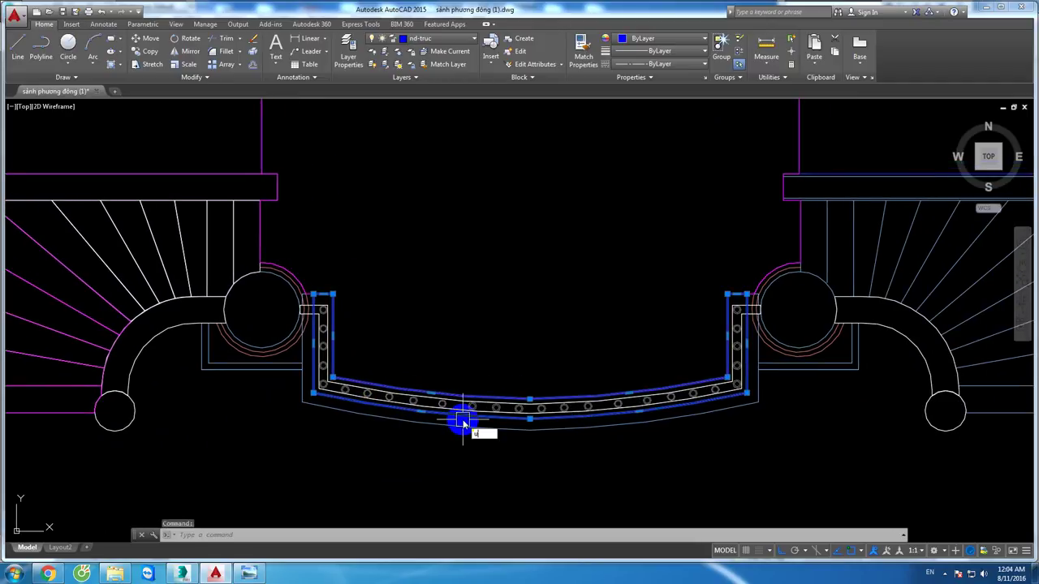
text(block)
key(Return)
click(517, 386)
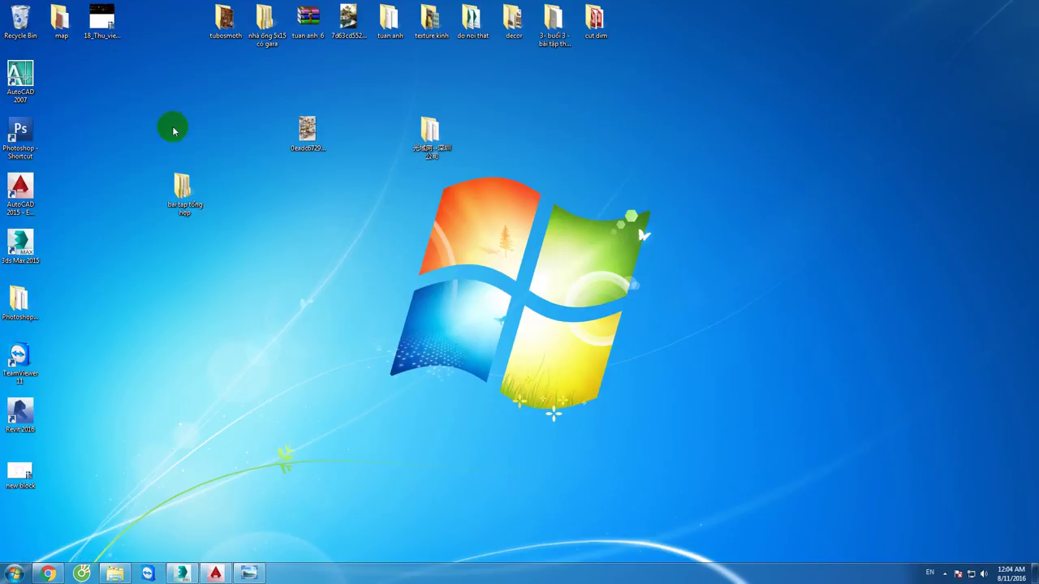
Step: Import new block.dwg again and align the curved outline to the top of the landing
click(185, 572)
click(11, 10)
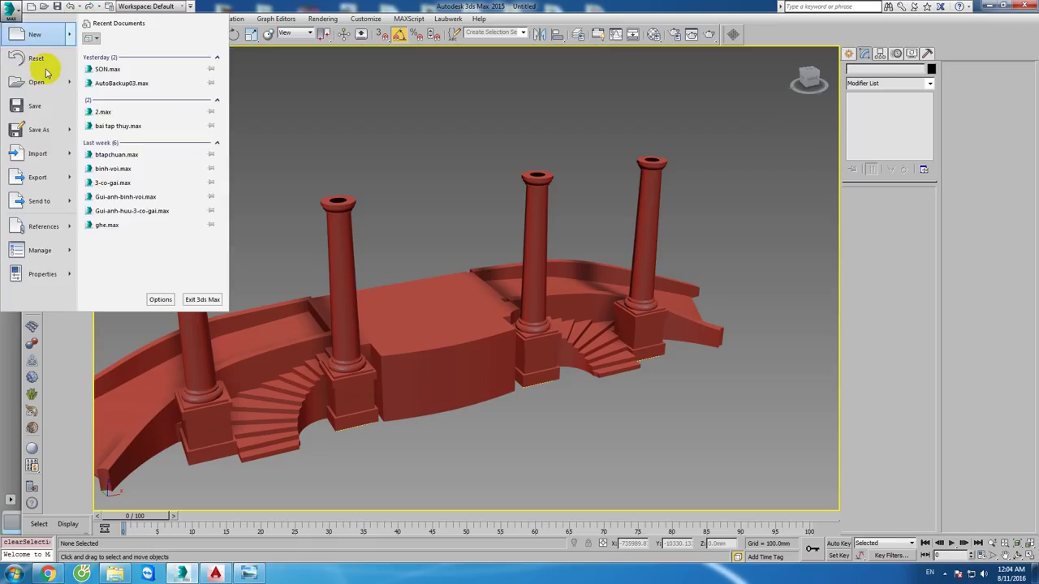
click(46, 152)
double_click(360, 215)
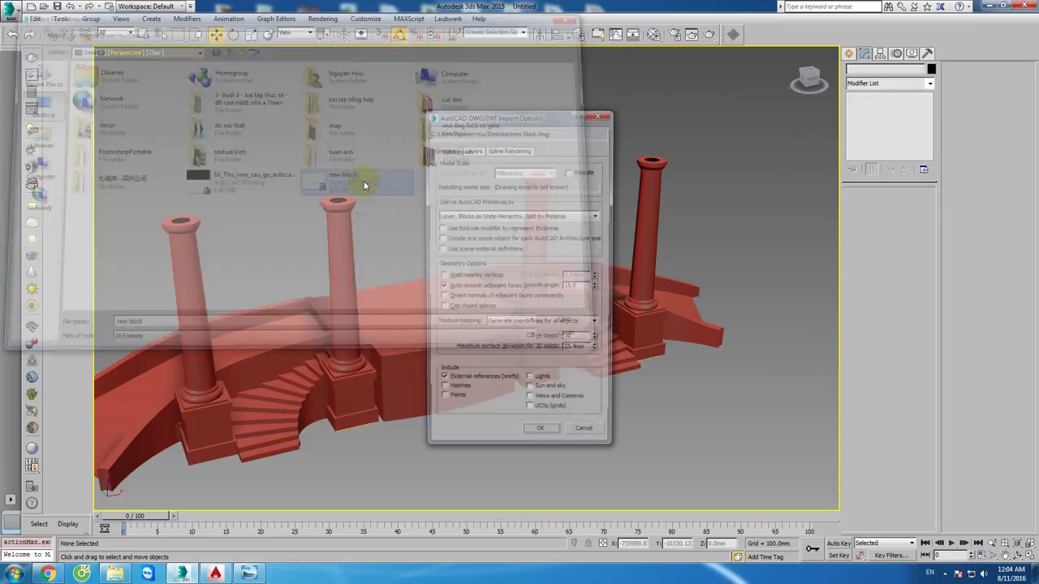
scroll(499, 325, up, 5)
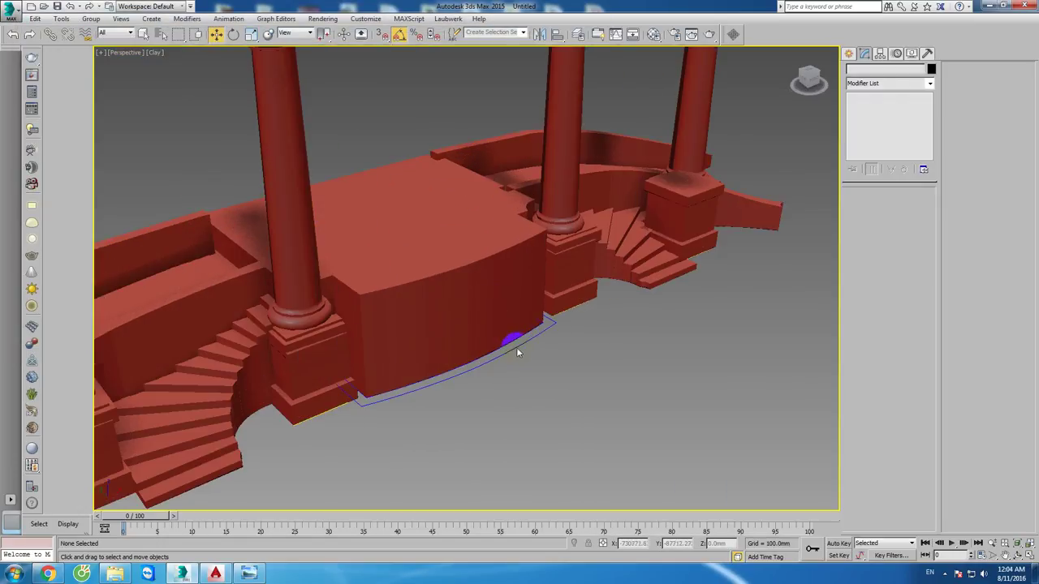
click(516, 348)
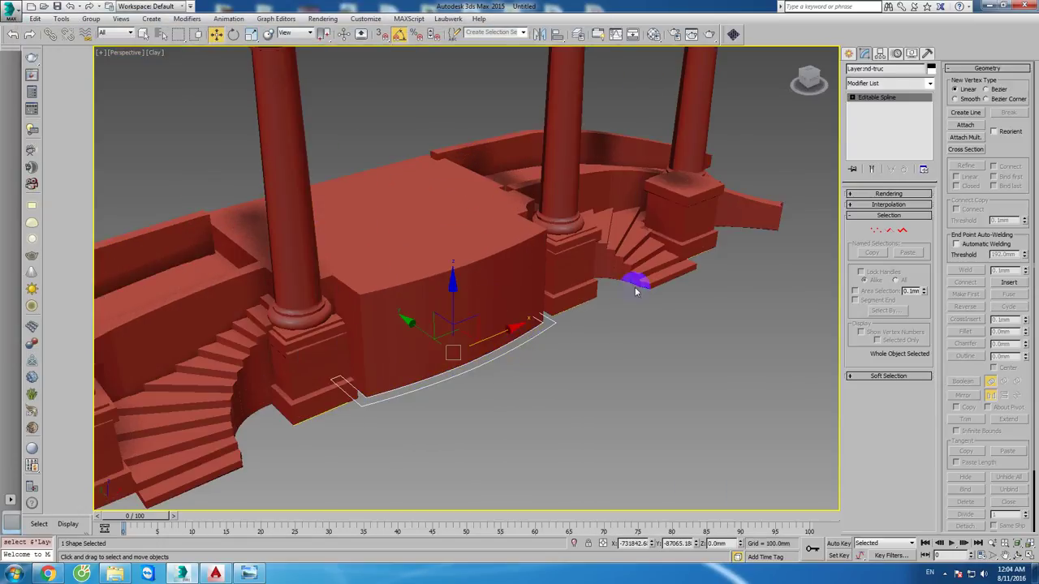
click(501, 255)
click(830, 344)
Step: Extrude the curved outline into a 200 mm high ledge
click(861, 82)
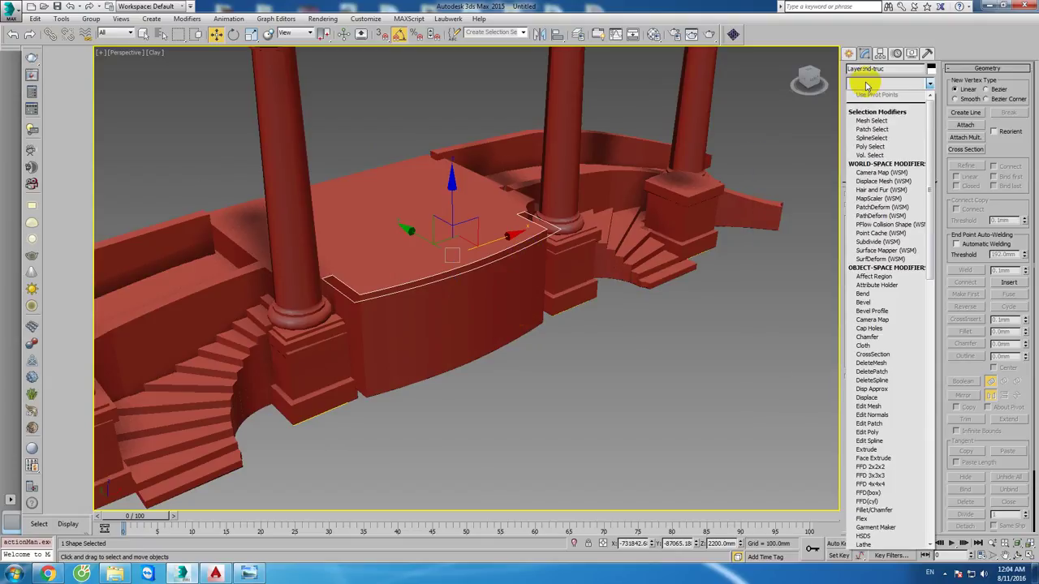
key(e)
click(875, 139)
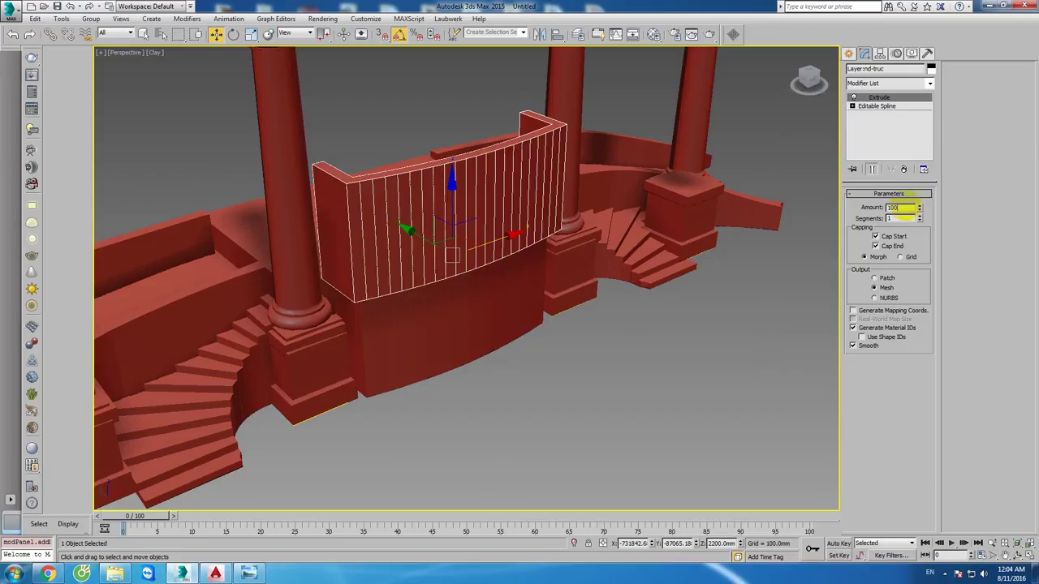
key(Return)
alt+middle_drag(463, 243, 606, 305)
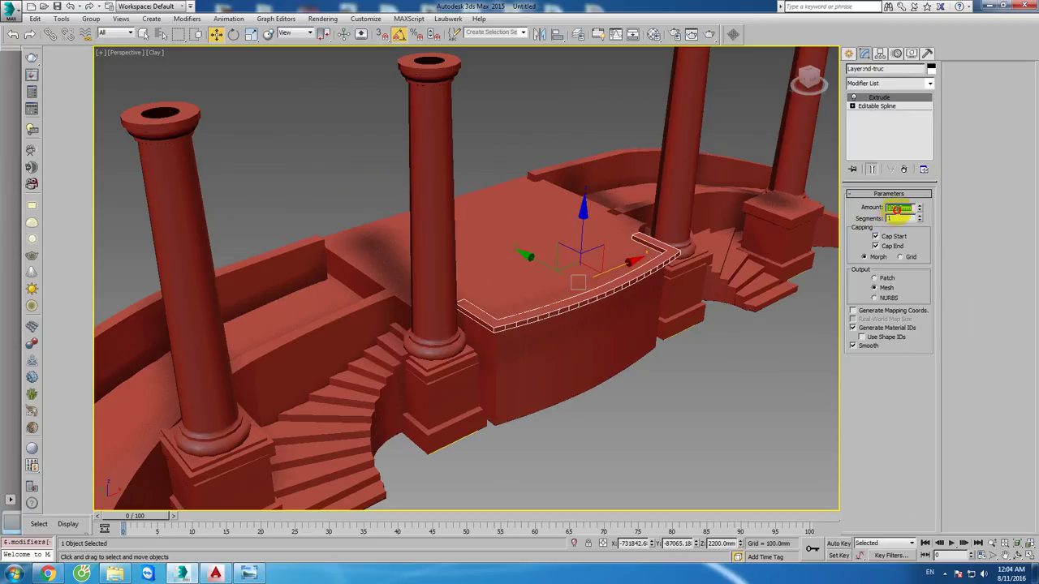
text(0)
key(Return)
mouse_move(660, 255)
alt+middle_down()
mouse_move(578, 244)
mouse_move(577, 292)
alt+middle_up()
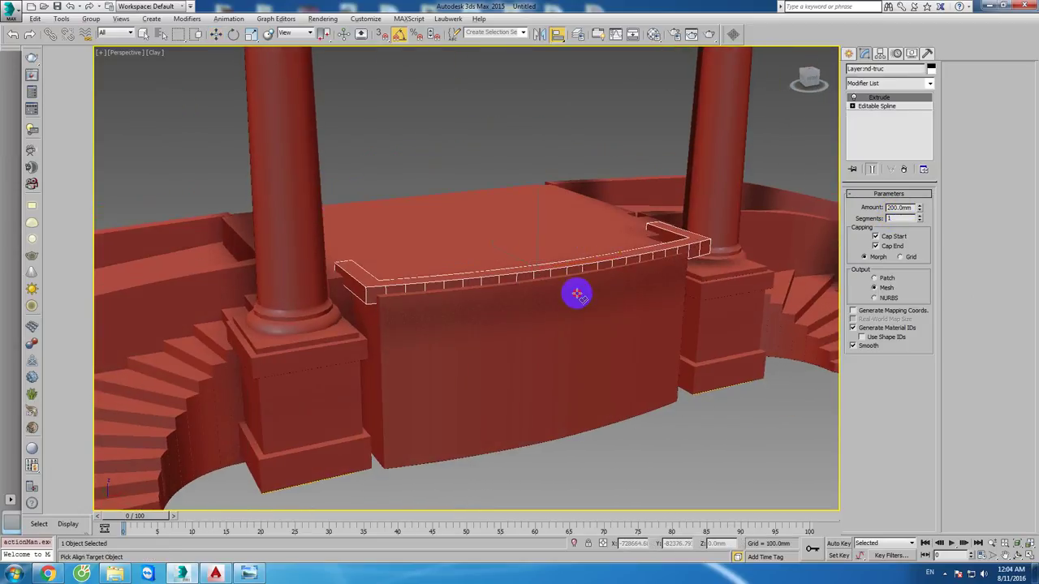
Step: Align the ledge's top with the landing's top and enable viewport clipping to show it fully
key(alt+a)
click(760, 229)
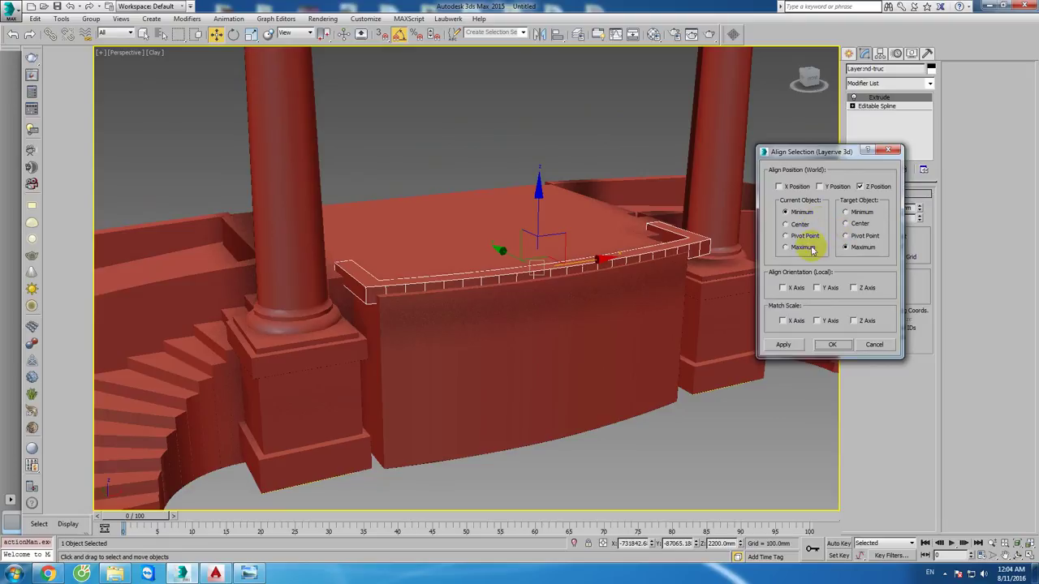
click(785, 248)
click(834, 345)
alt+middle_drag(673, 306, 693, 314)
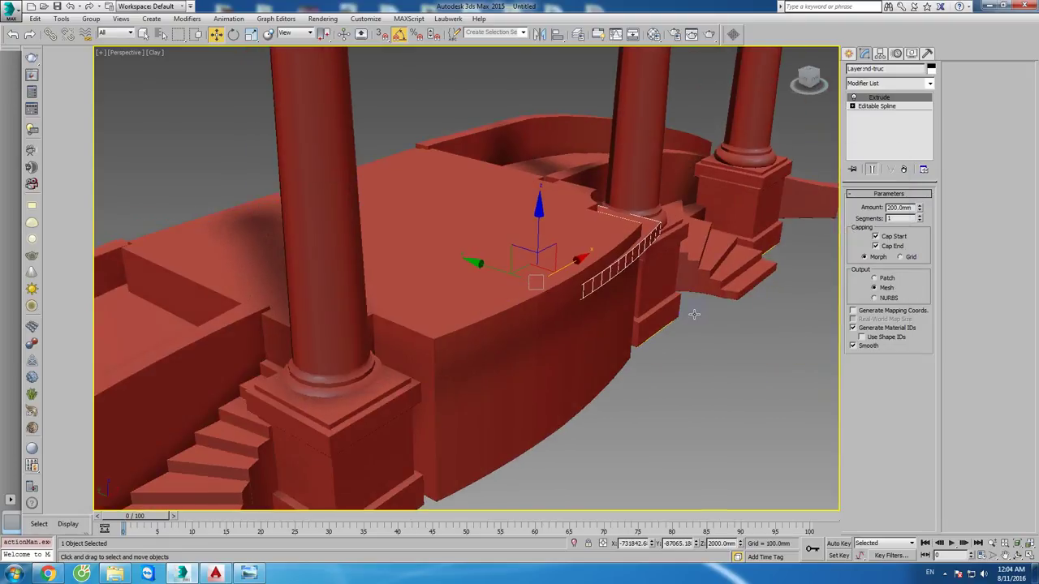
click(119, 60)
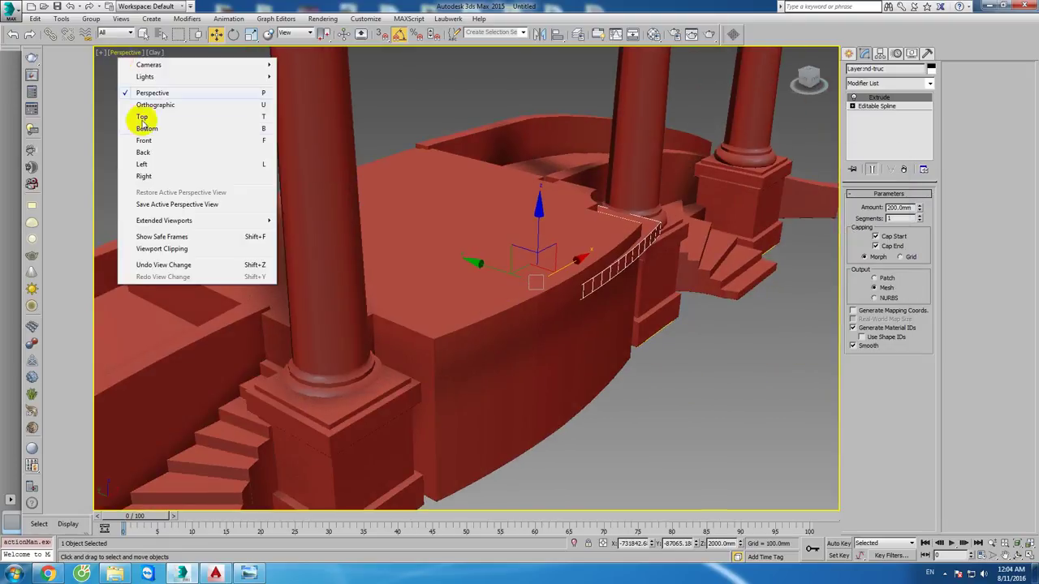
click(158, 245)
drag(831, 465, 832, 464)
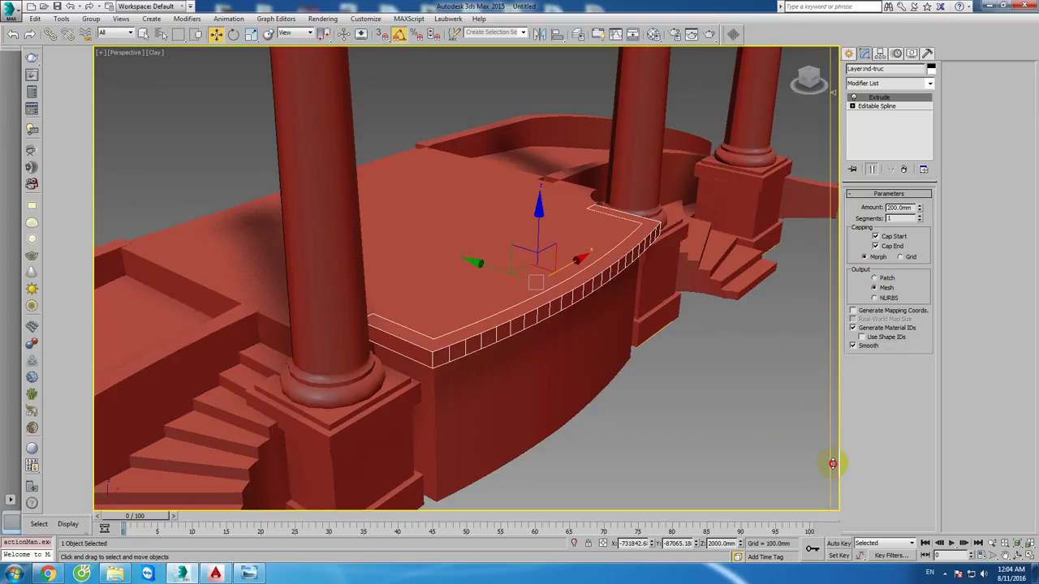
Step: Switch to Edged Faces display with F4 and orbit around the central landing and colonnade
click(723, 424)
alt+middle_drag(723, 424, 575, 241)
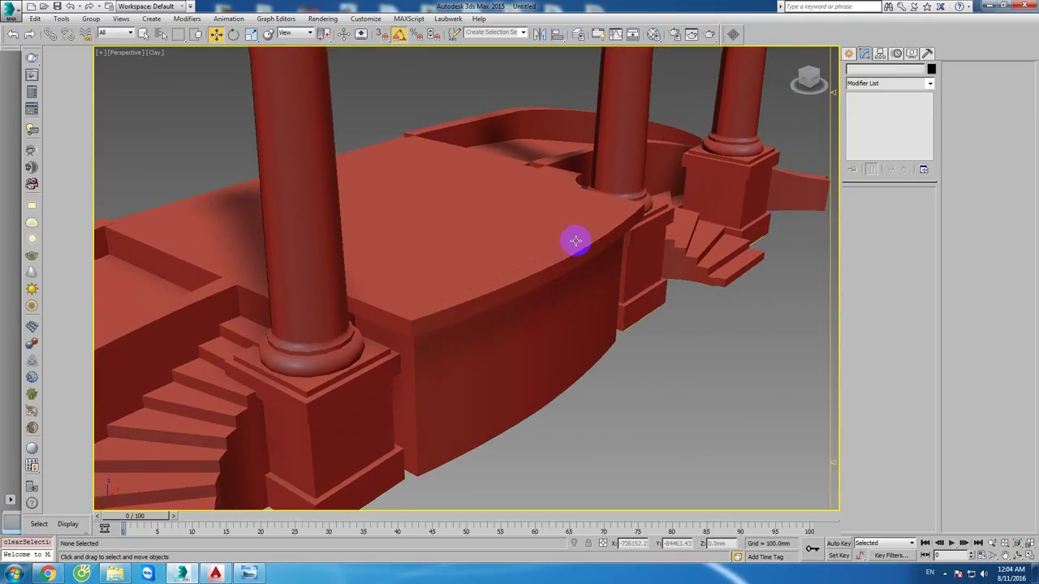
key(F4)
scroll(641, 306, down, 5)
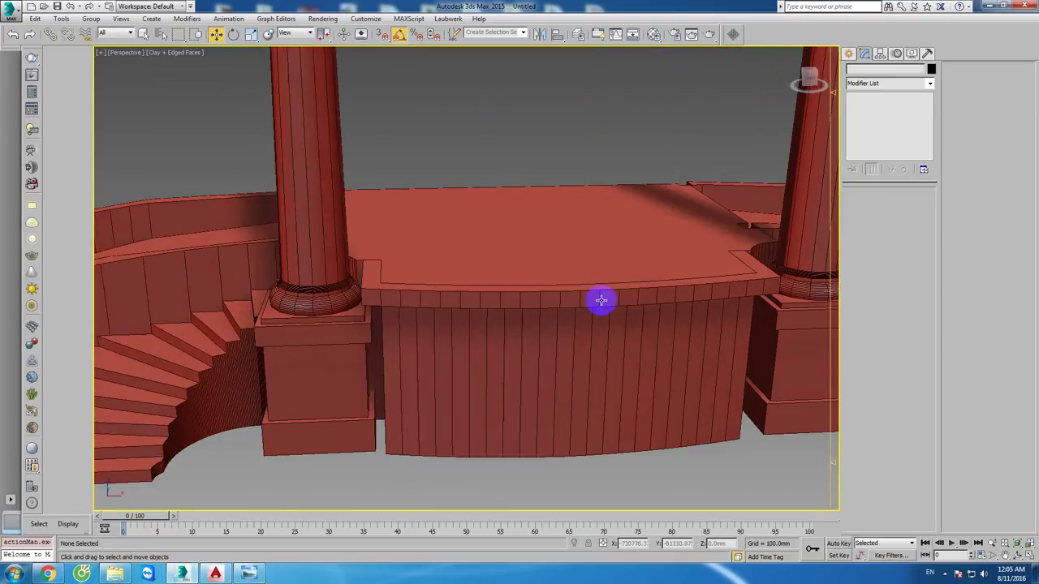
scroll(600, 301, down, 3)
mouse_move(557, 287)
alt+middle_down()
mouse_move(587, 287)
mouse_move(518, 305)
alt+middle_up()
scroll(573, 292, up, 5)
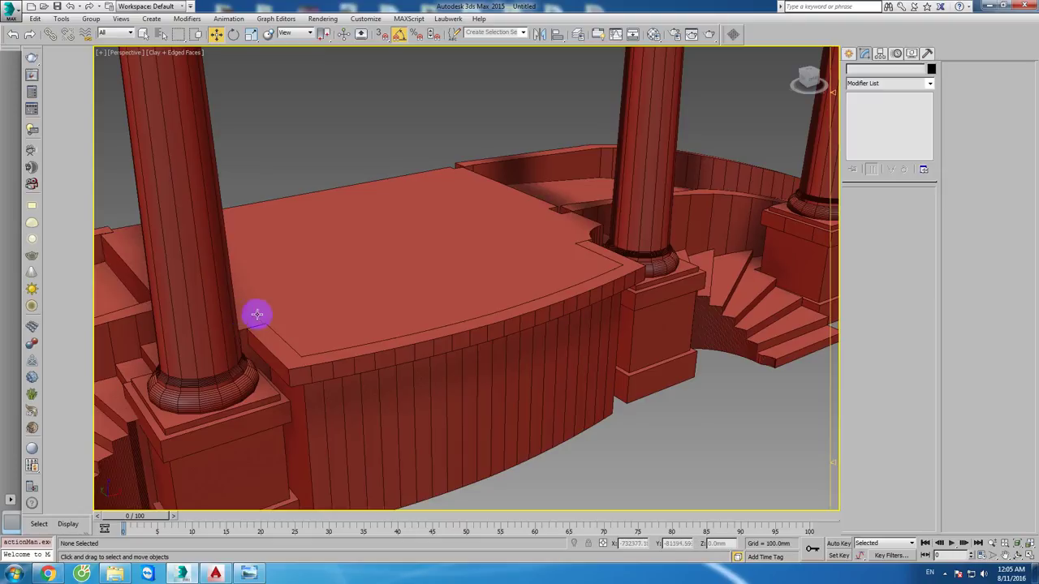
scroll(357, 350, down, 2)
alt+middle_drag(413, 336, 341, 454)
click(215, 574)
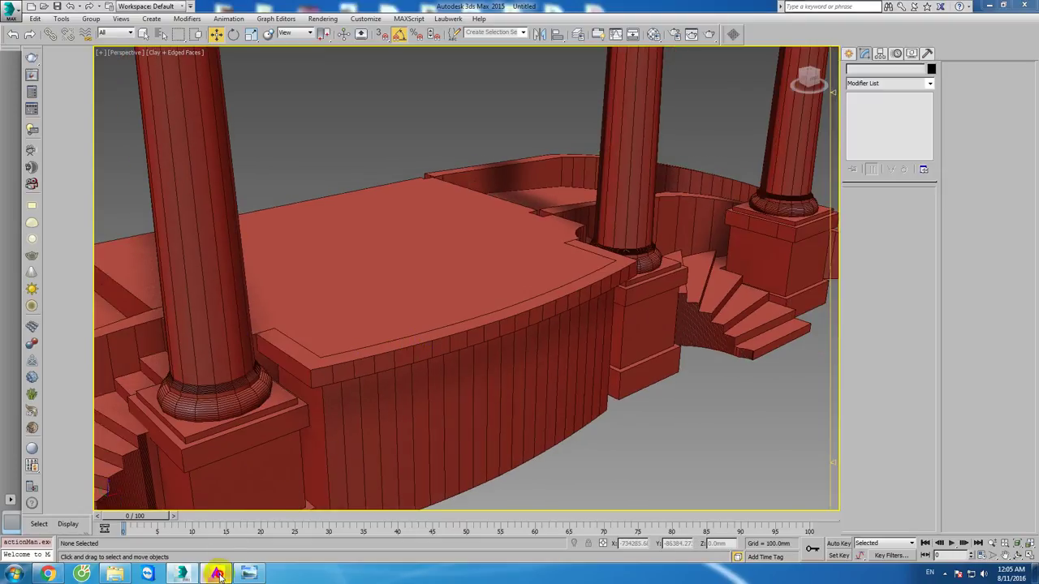
Step: Copy one baluster from the elevation to a free spot below the plan
scroll(700, 325, down, 5)
scroll(608, 366, down, 2)
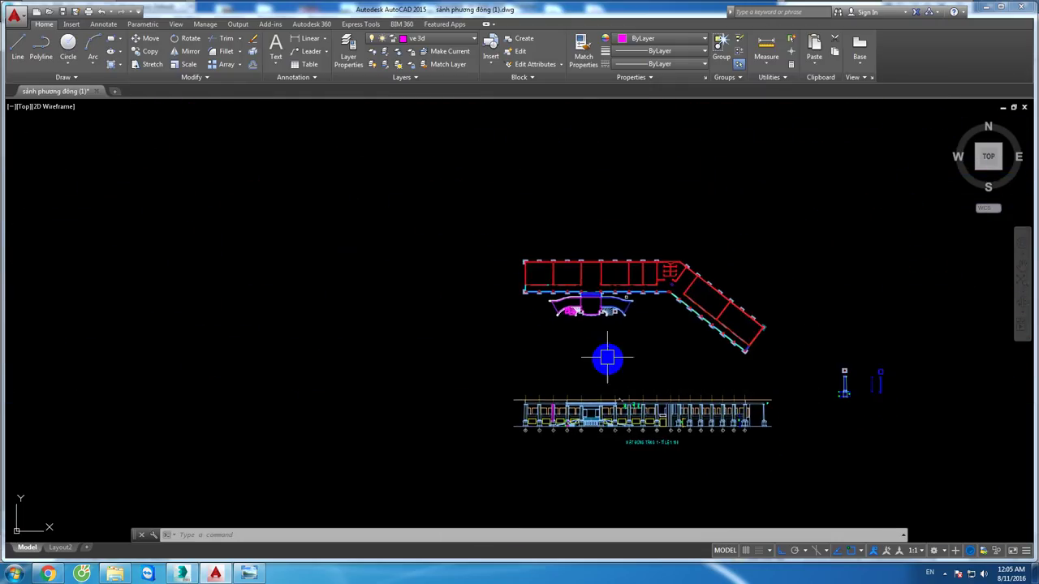
scroll(608, 359, up, 5)
scroll(578, 441, up, 5)
middle_drag(528, 468, 640, 408)
scroll(640, 408, up, 4)
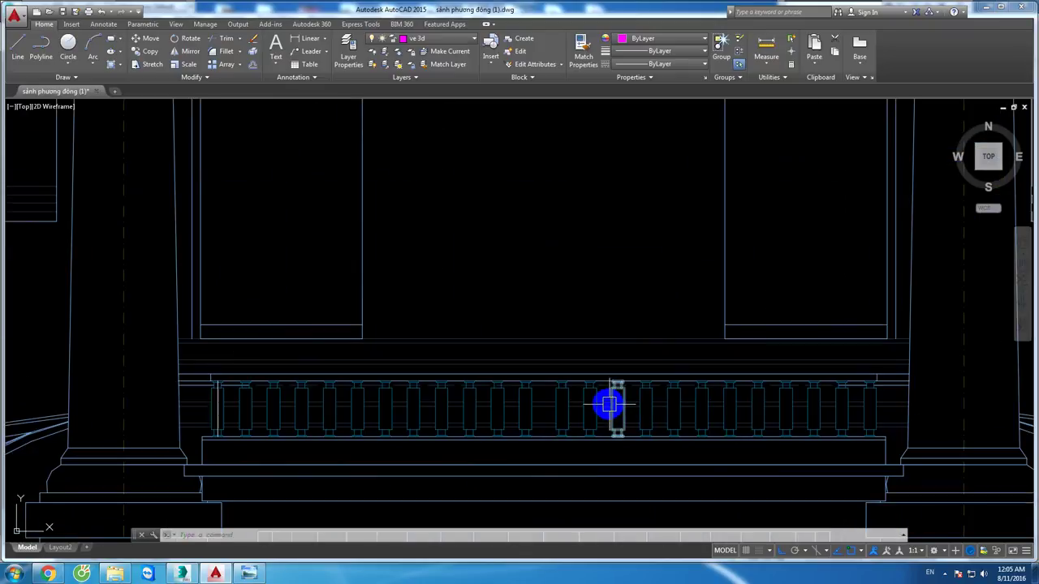
click(609, 402)
middle_drag(668, 326, 606, 371)
text(co)
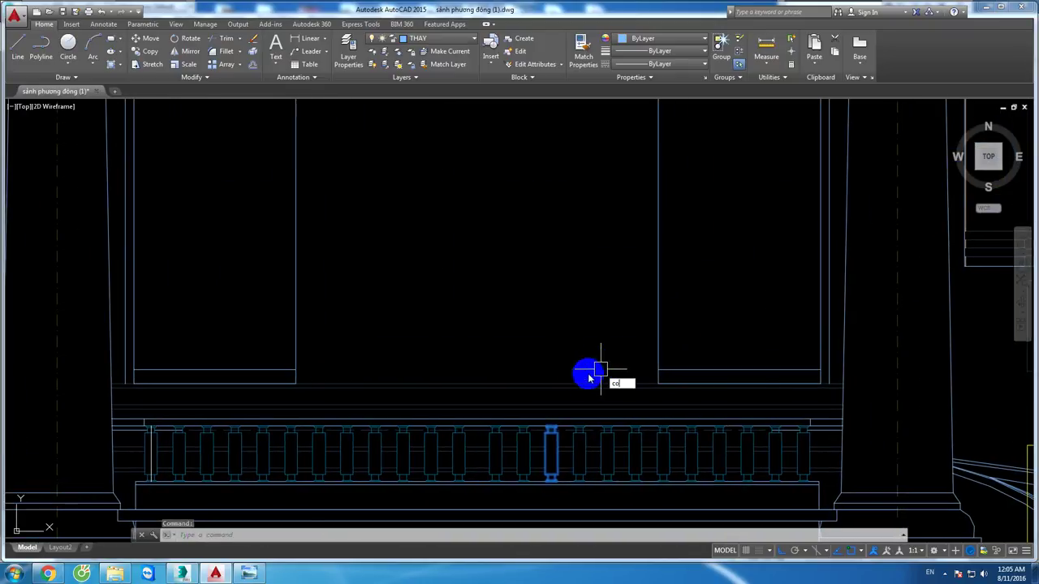
key(Return)
click(549, 428)
scroll(568, 325, down, 5)
scroll(592, 269, down, 3)
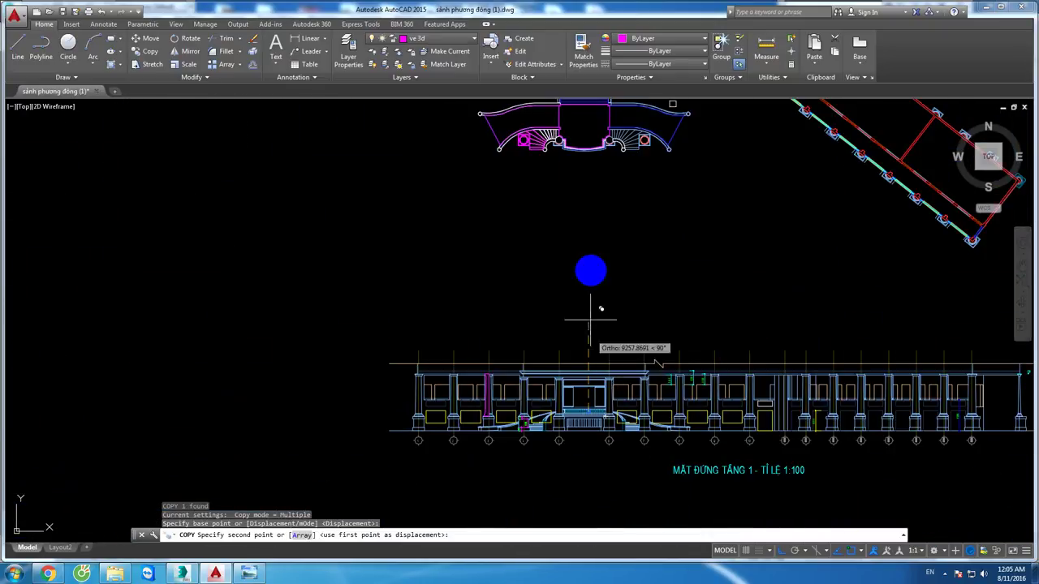
scroll(580, 383, up, 3)
scroll(568, 340, up, 3)
click(579, 213)
key(Escape)
Step: Draw a vertical centre axis line through the copied baluster
scroll(557, 258, up, 2)
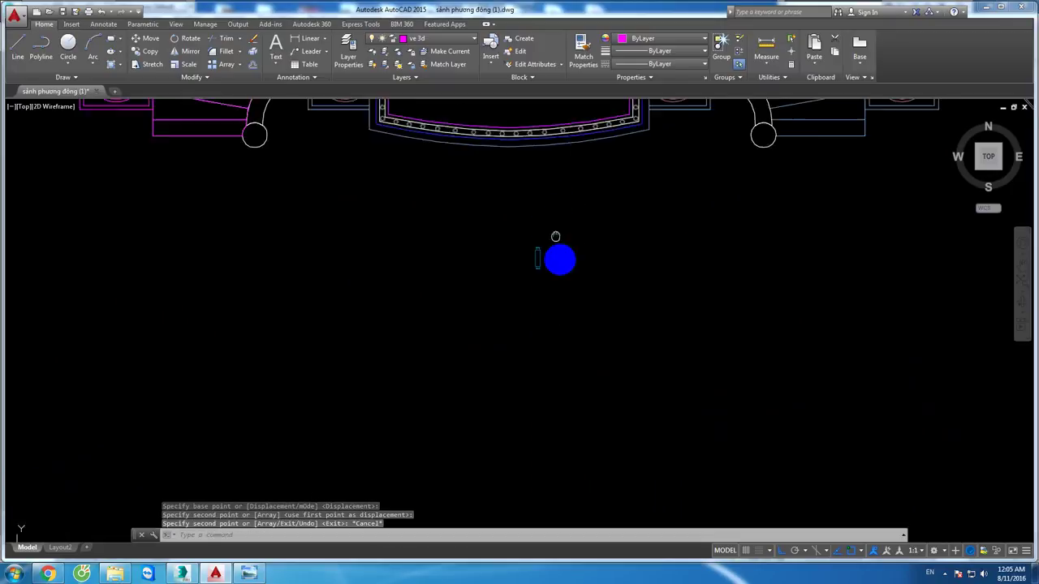
scroll(551, 293, up, 2)
scroll(587, 318, down, 2)
scroll(587, 318, down, 1)
text(X)
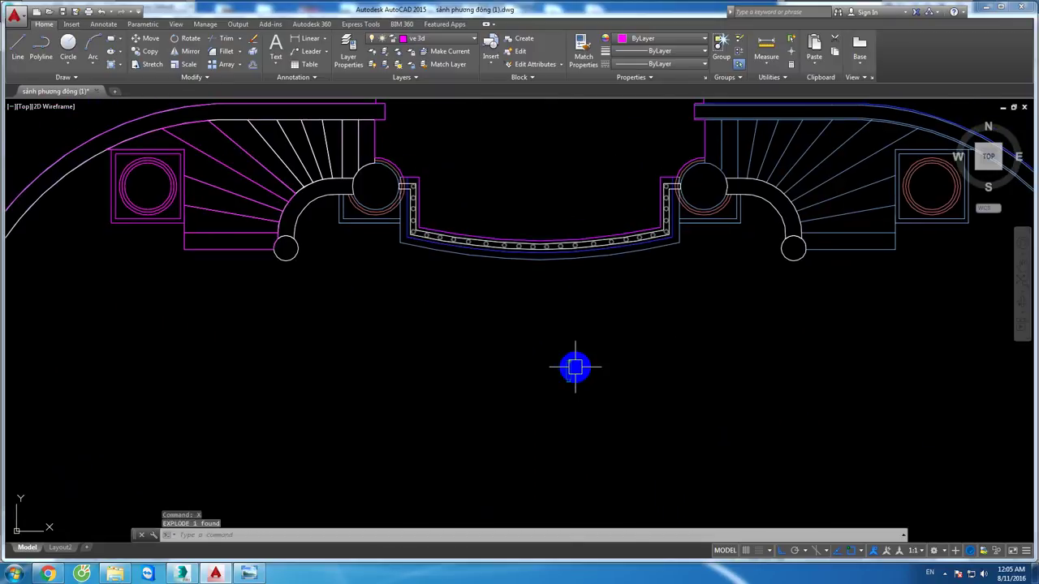
scroll(573, 365, up, 6)
text(l)
key(Return)
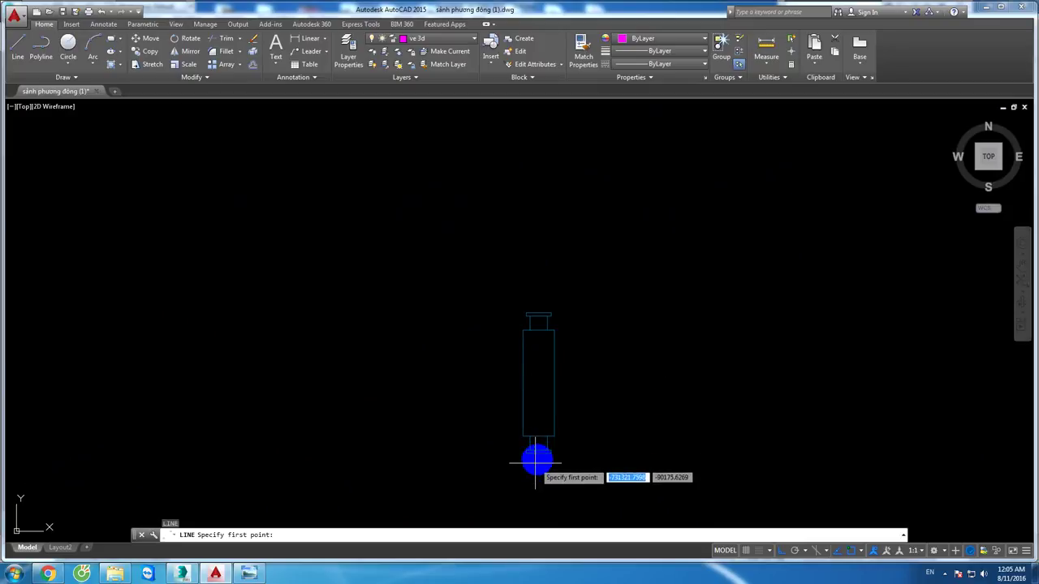
click(538, 451)
click(538, 240)
key(Return)
key(Escape)
Step: Trim the baluster outline at the axis to leave its half profile
scroll(532, 325, up, 3)
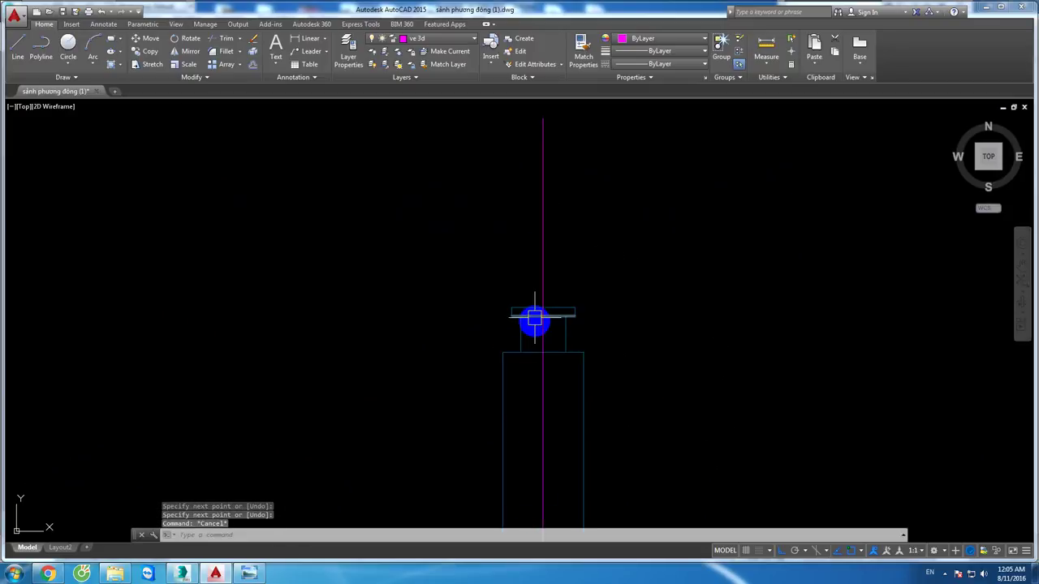
scroll(529, 296, up, 1)
key(Return)
key(Return)
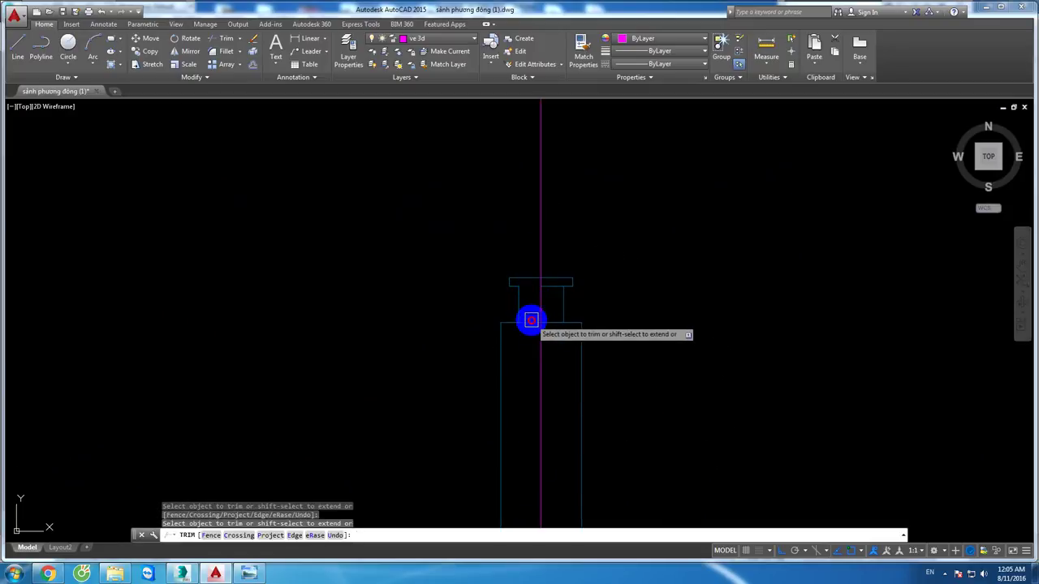
scroll(534, 381, down, 3)
scroll(541, 357, up, 3)
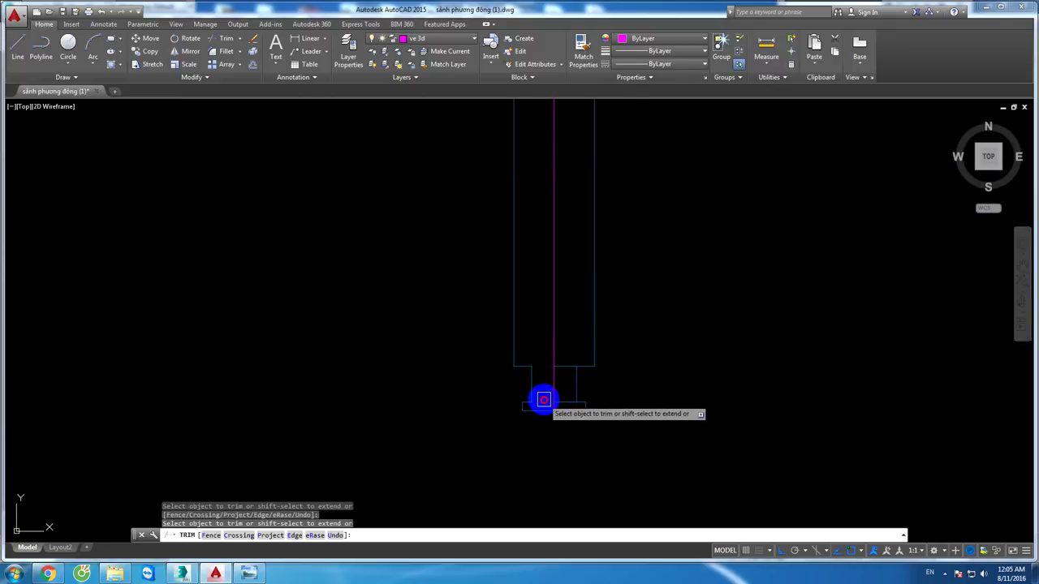
key(Escape)
scroll(543, 398, down, 2)
scroll(568, 371, down, 1)
mouse_move(568, 371)
middle_down()
mouse_move(547, 325)
mouse_move(563, 336)
middle_up()
Step: Create a boundary polyline around the half profile and write it to new block.dwg, replacing the file
key(Return)
key(Return)
click(539, 332)
key(Return)
text(w)
key(Return)
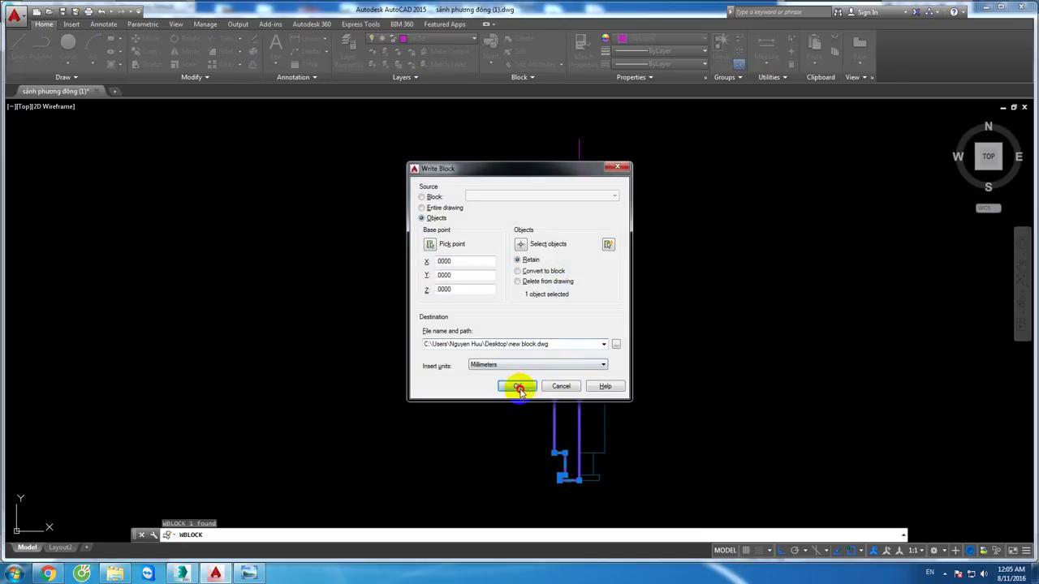
click(518, 387)
click(519, 251)
Step: Import new block.dwg into 3ds Max and frame the profile in the Top view
click(182, 574)
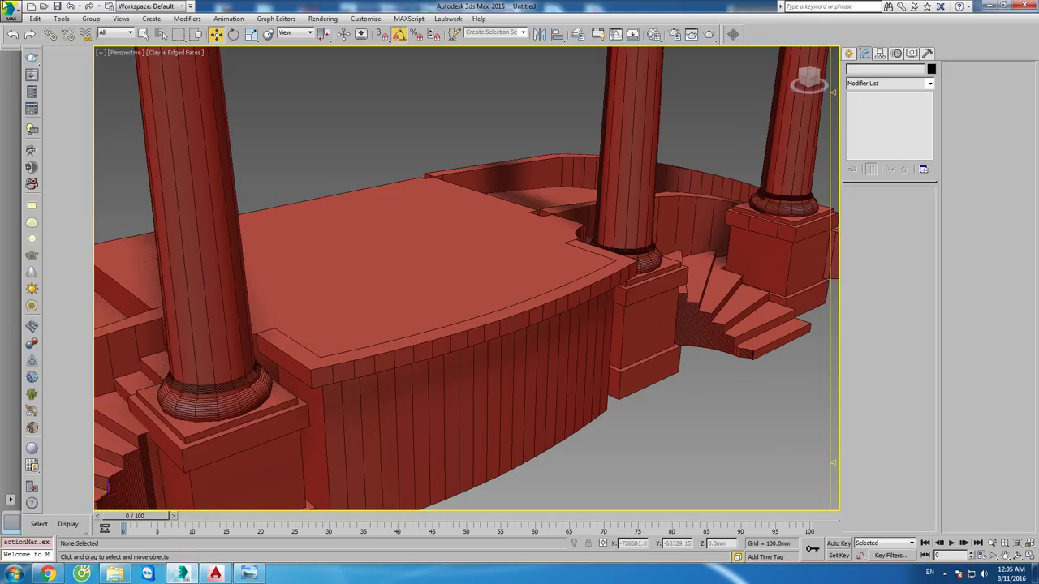
click(9, 8)
click(37, 166)
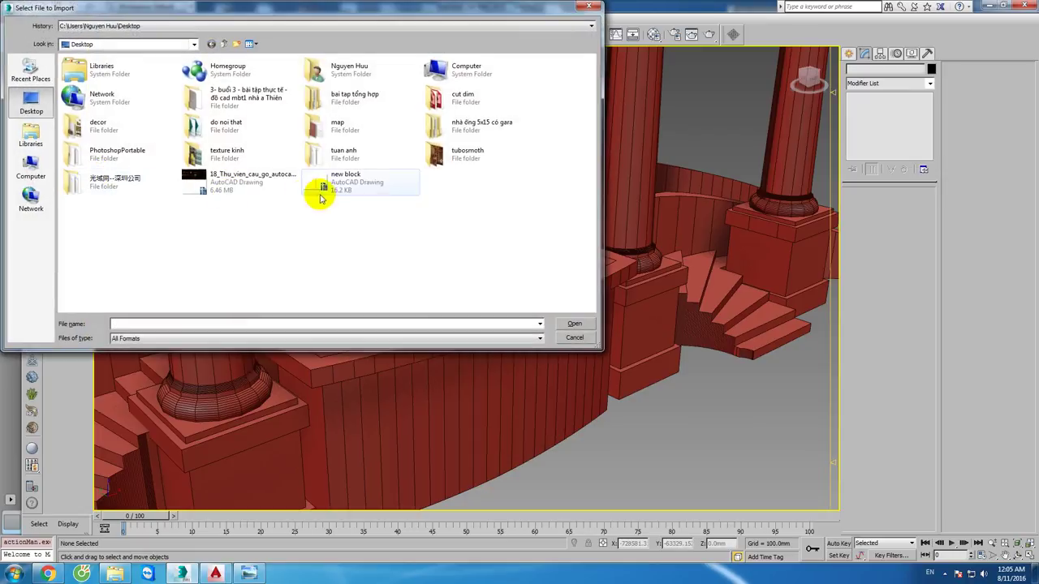
double_click(321, 195)
key(Return)
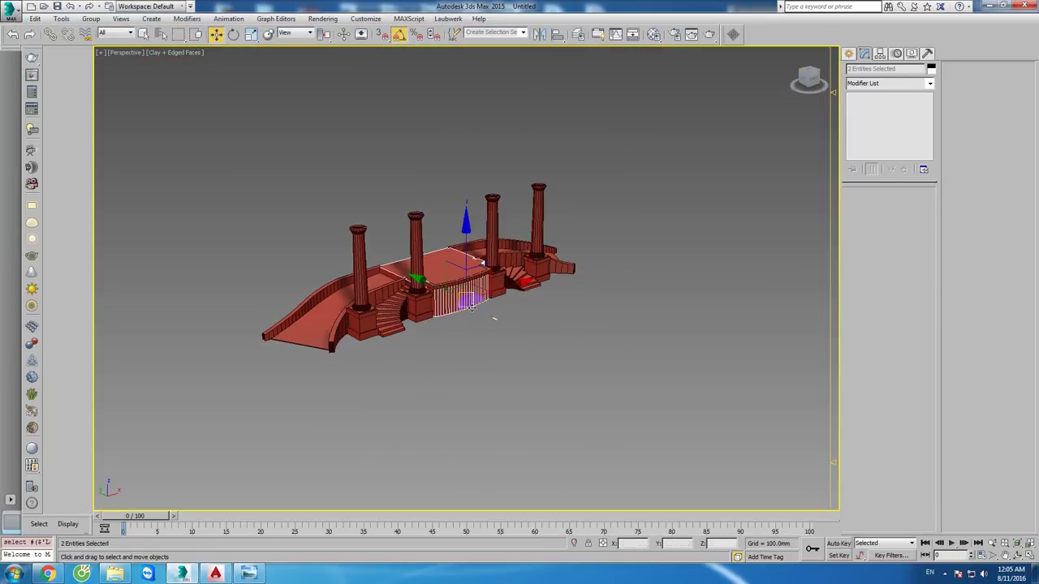
scroll(472, 307, up, 5)
key(t)
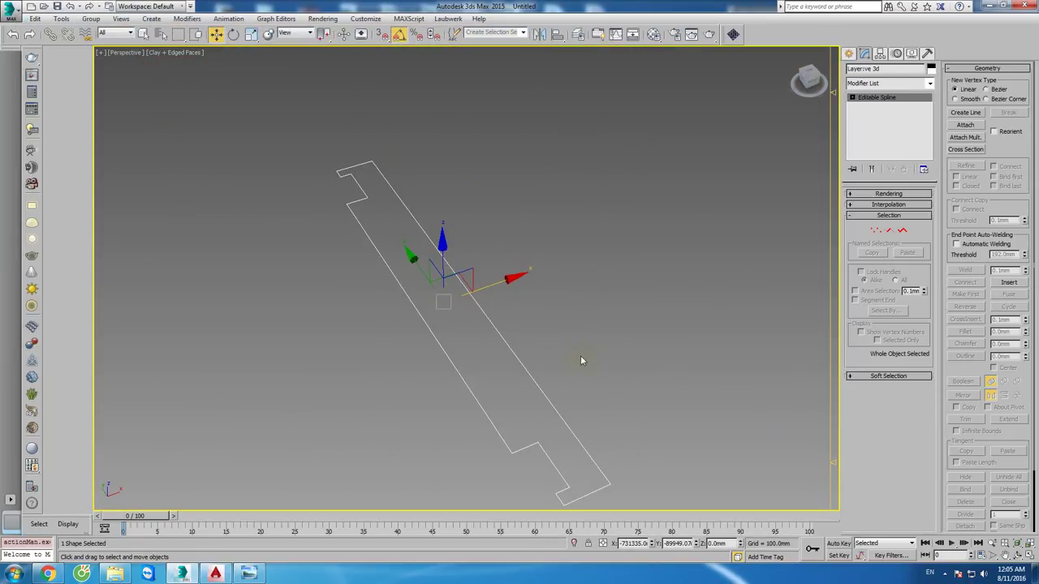
key(z)
Step: Move the profile's pivot onto its straight axis edge using Affect Pivot Only
click(880, 52)
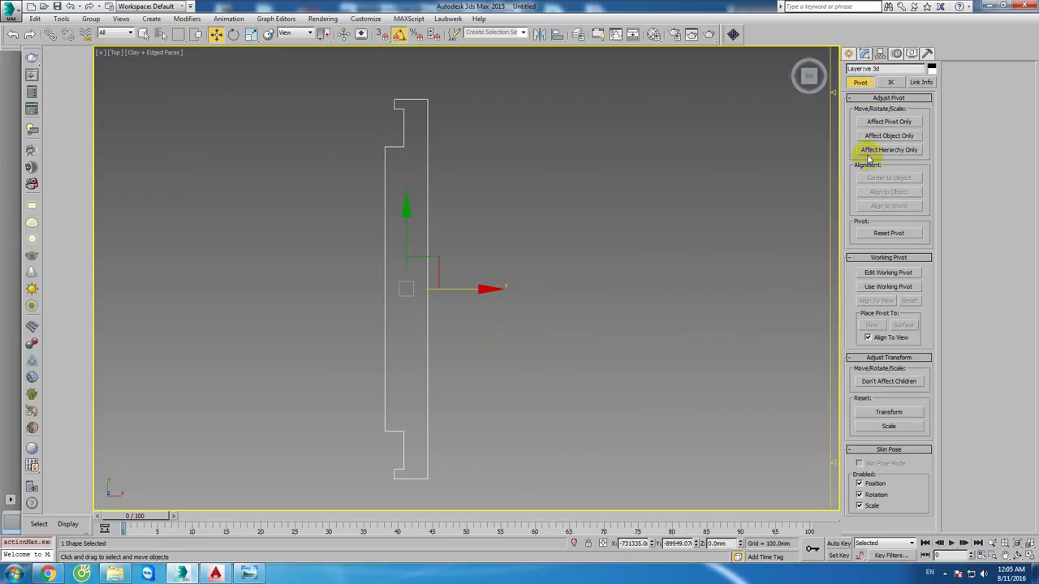
click(889, 123)
drag(484, 289, 506, 291)
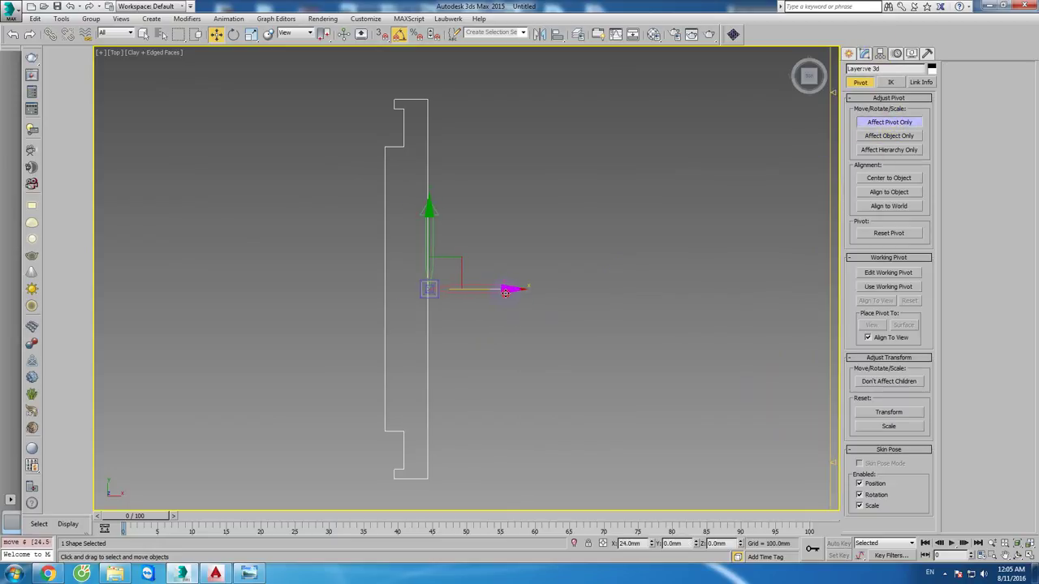
click(882, 122)
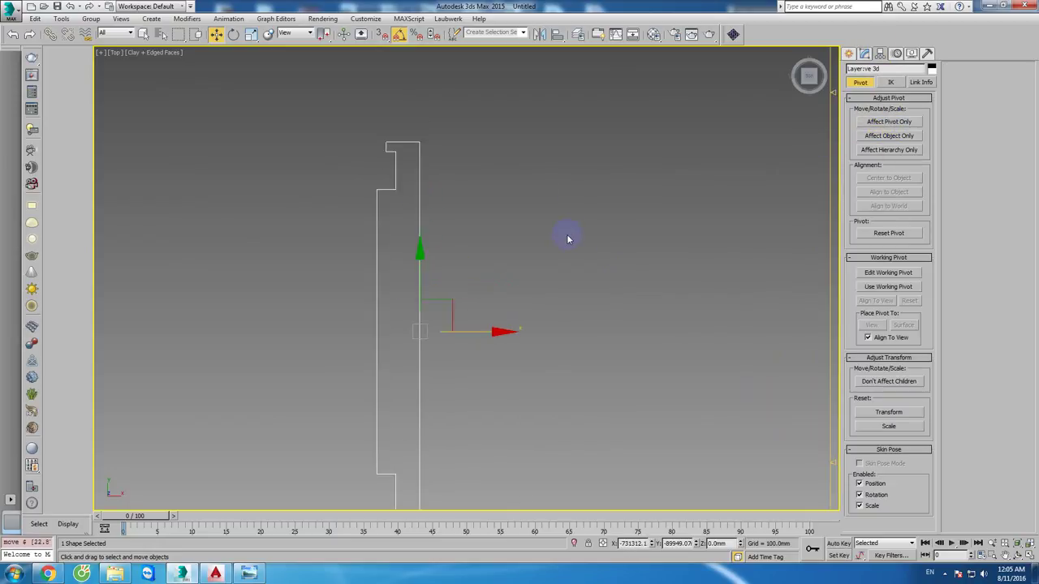
key(p)
alt+middle_drag(562, 231, 521, 203)
Step: Apply a Lathe modifier to spin the profile into a round baluster
click(863, 54)
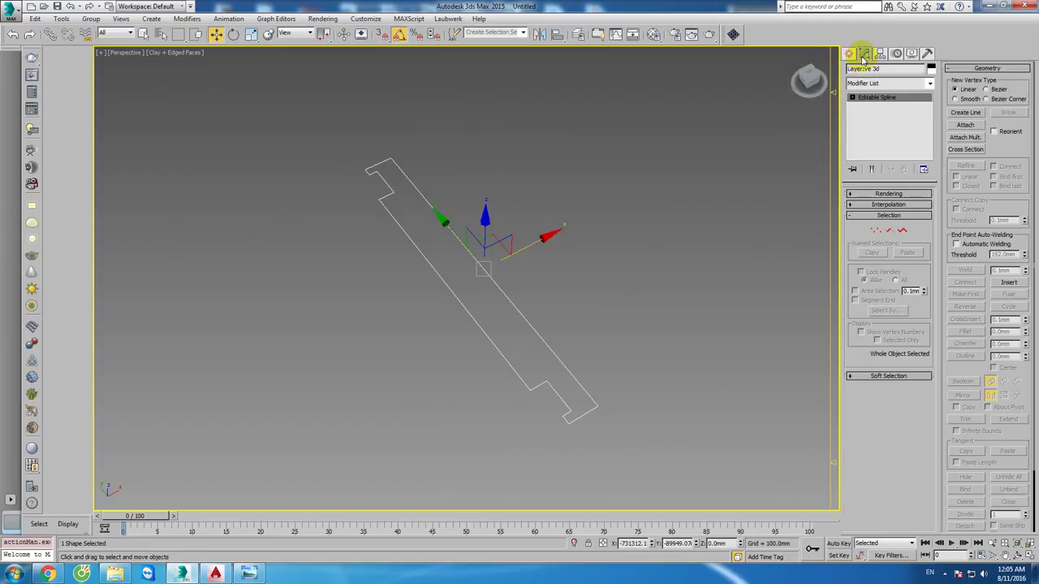
click(888, 84)
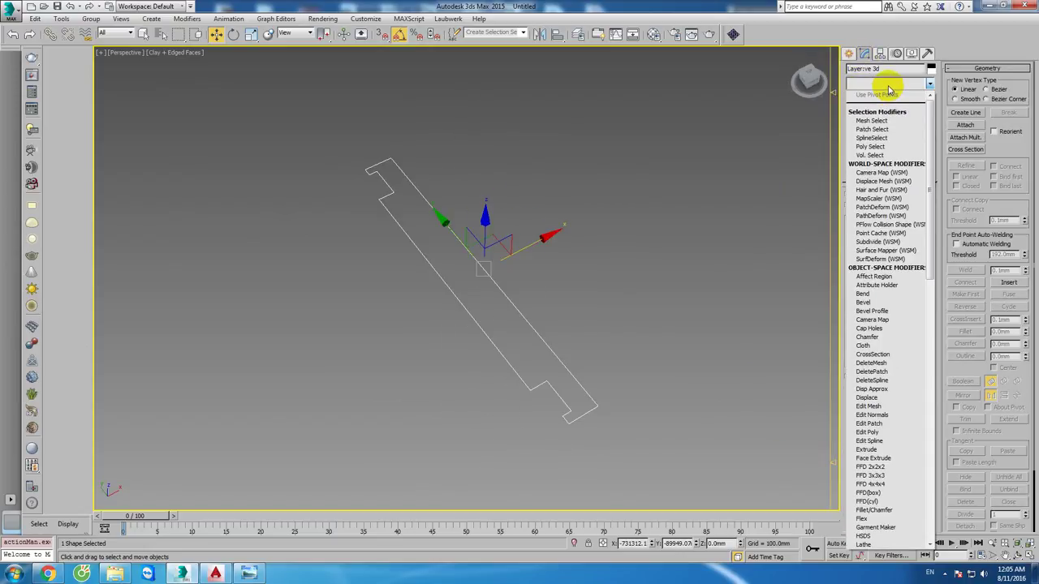
key(l)
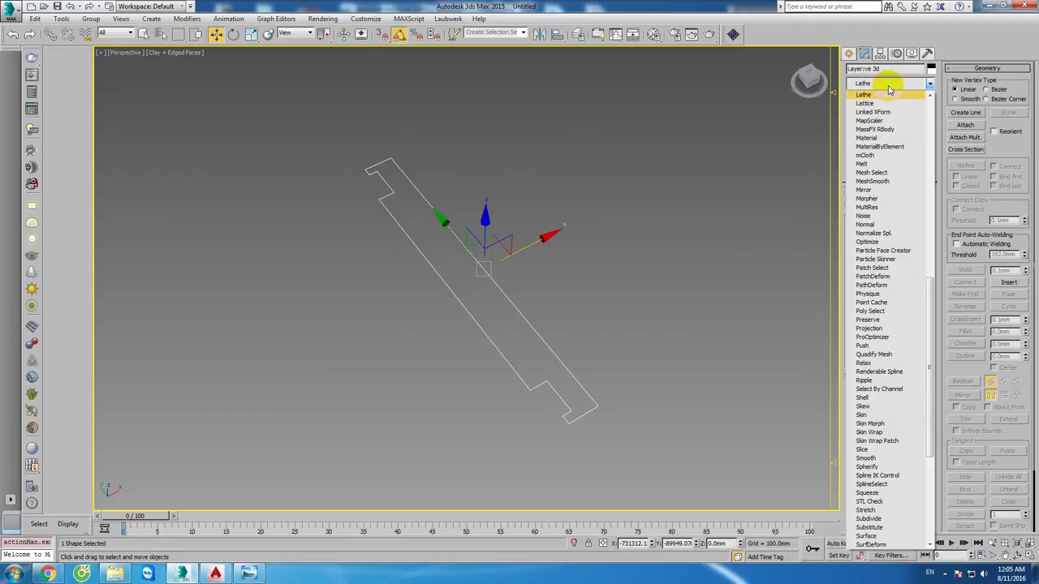
click(883, 97)
mouse_move(776, 155)
alt+middle_down()
mouse_move(540, 232)
mouse_move(514, 172)
alt+middle_up()
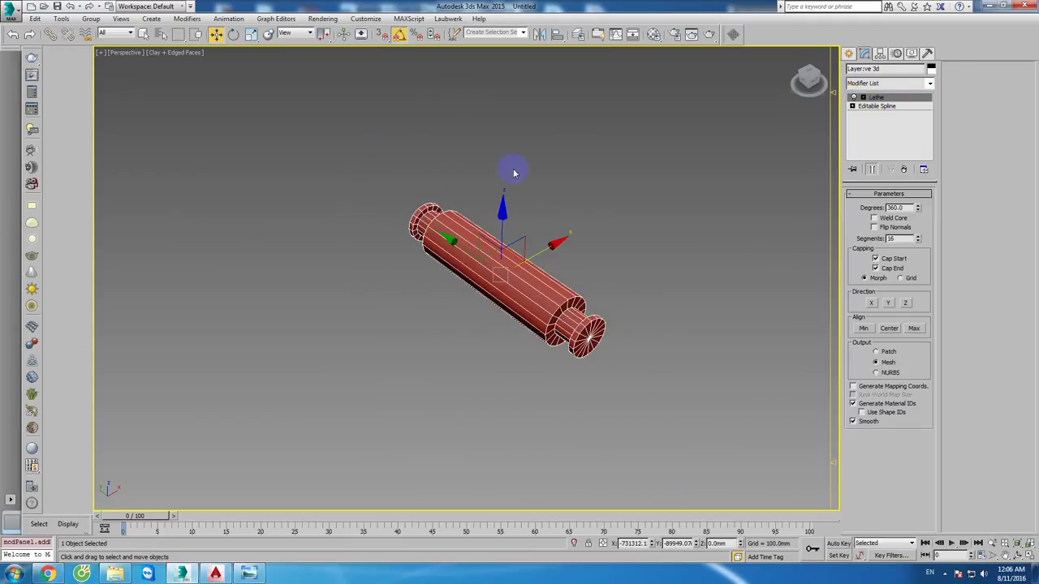
Step: Rotate the baluster 90° with Angle Snap so it stands upright
click(399, 33)
click(233, 33)
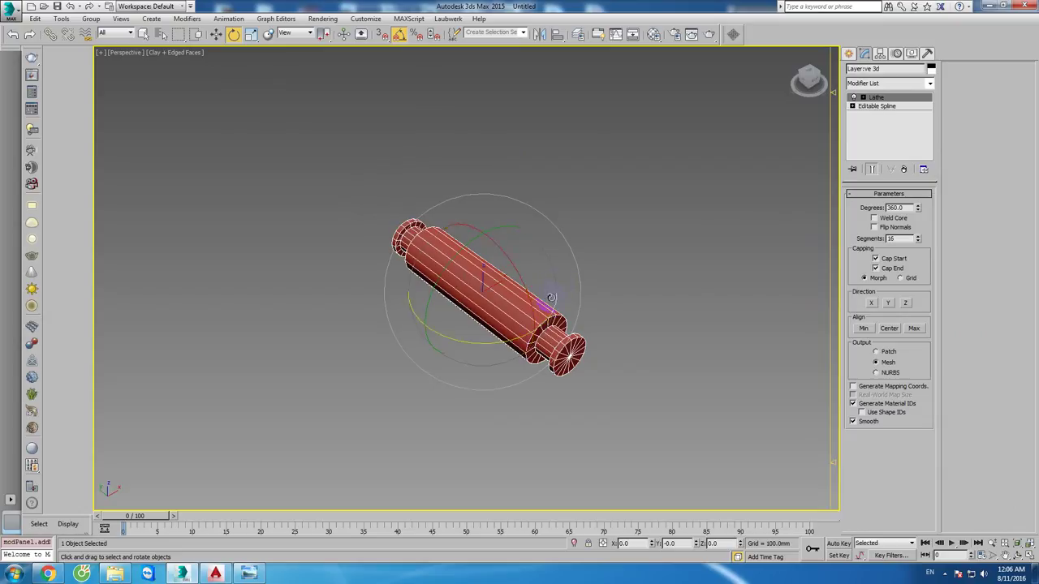
drag(519, 279, 535, 305)
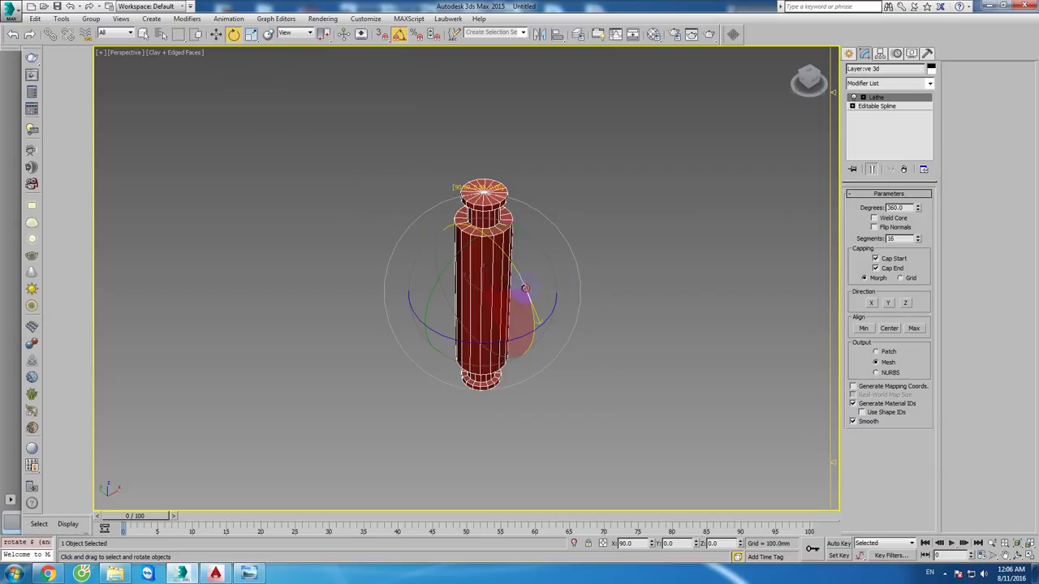
scroll(528, 300, down, 3)
click(709, 225)
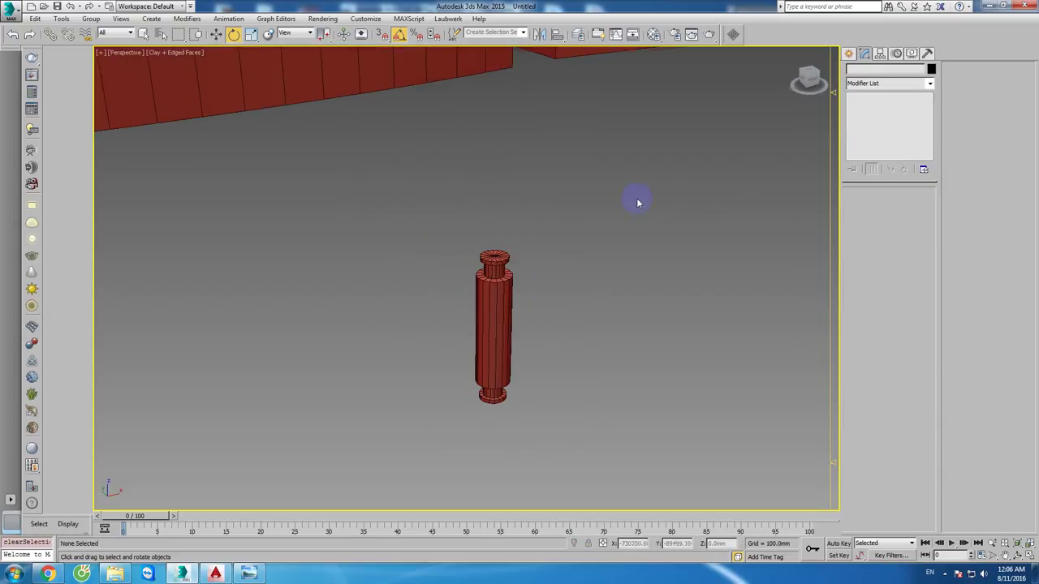
scroll(596, 213, down, 3)
scroll(596, 213, down, 3)
scroll(586, 292, down, 2)
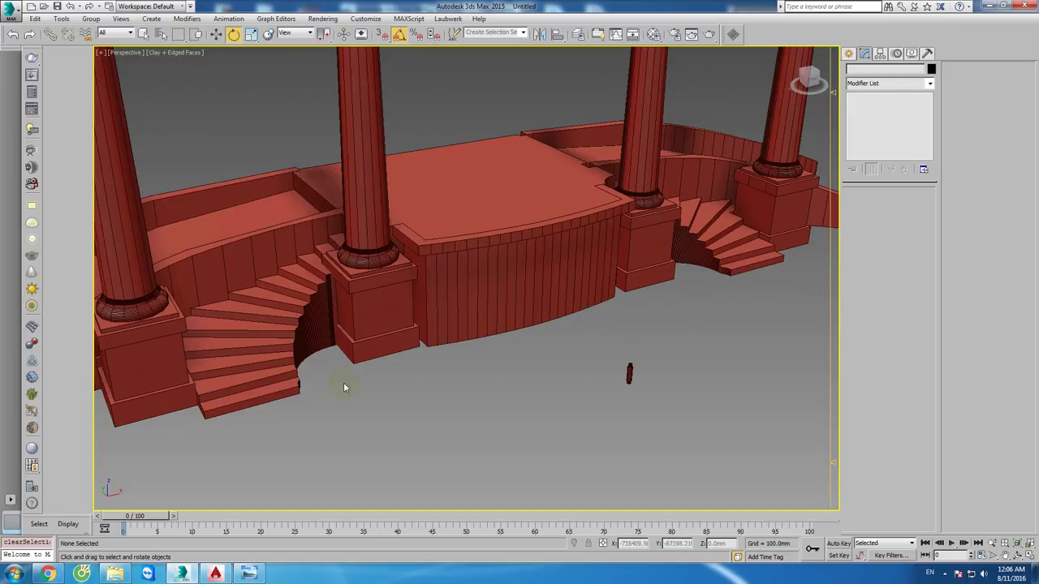
Step: Write the curved parapet polyline along the landing to new block.dwg, overwriting the old file
click(215, 573)
scroll(597, 349, down, 3)
scroll(590, 448, down, 3)
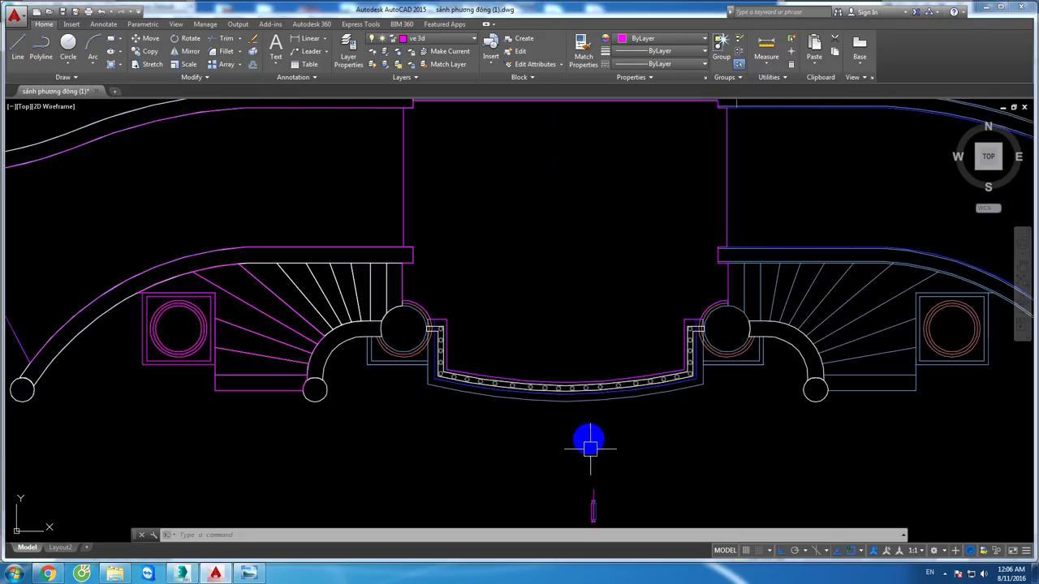
scroll(560, 392, up, 4)
scroll(585, 420, up, 2)
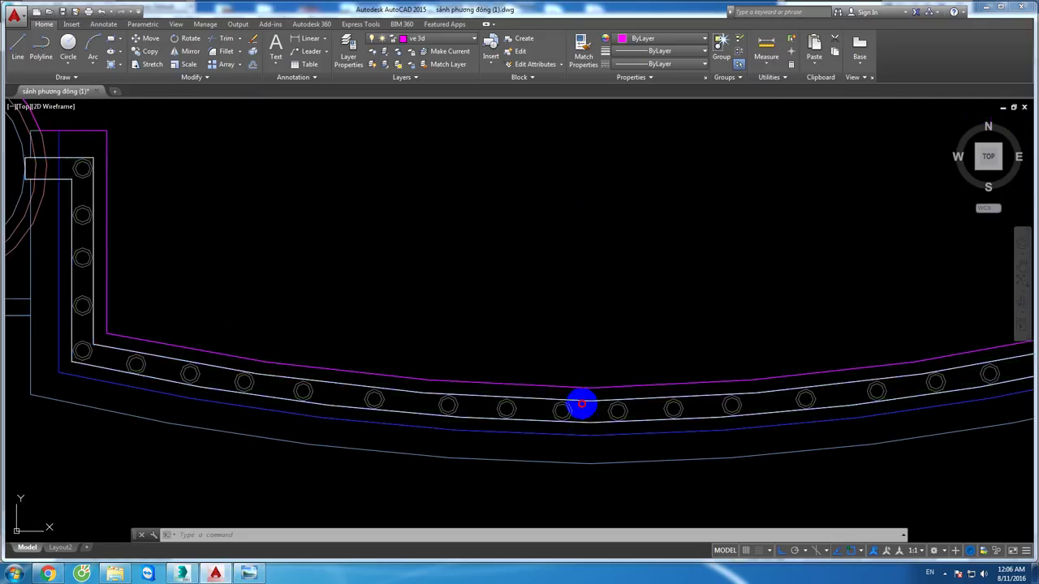
click(582, 403)
scroll(598, 436, down, 3)
text(w)
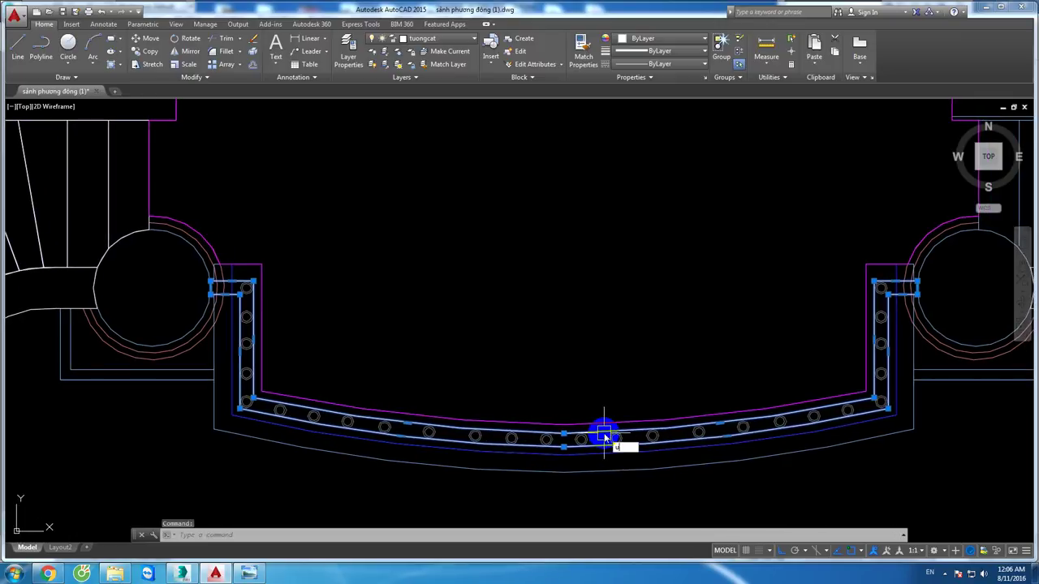
key(Return)
click(519, 383)
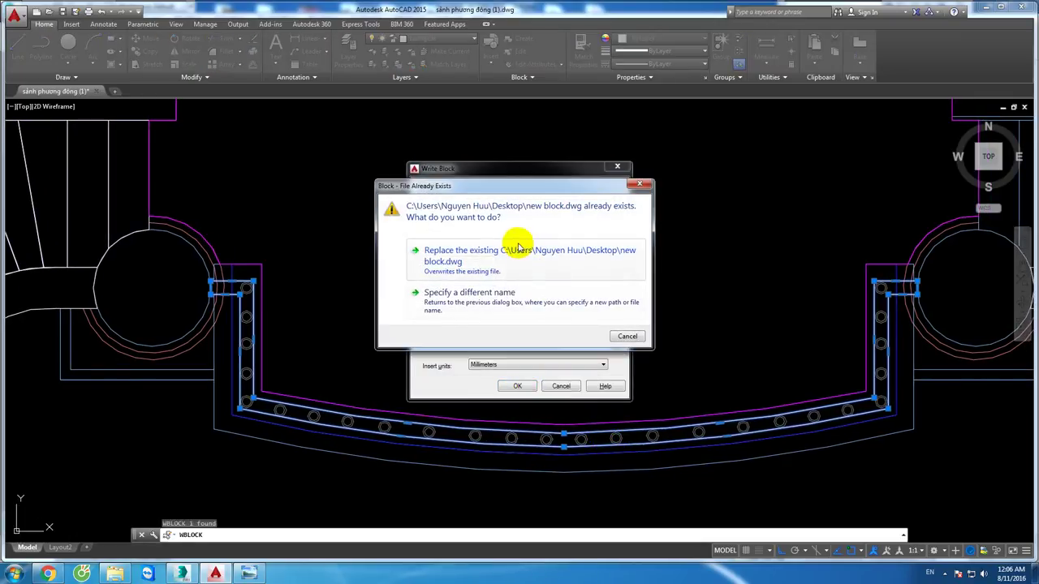
click(517, 250)
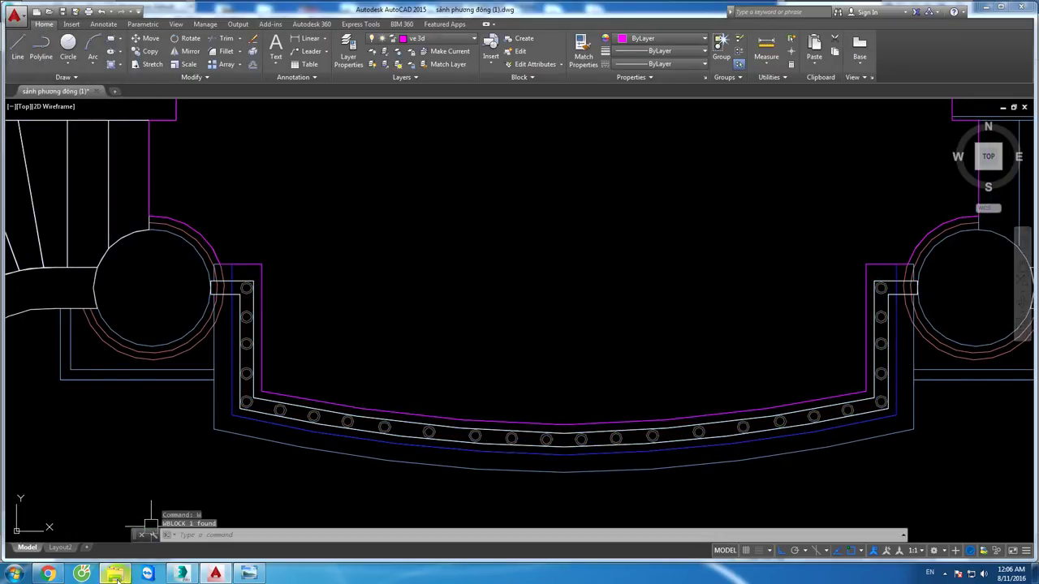
click(188, 574)
click(11, 7)
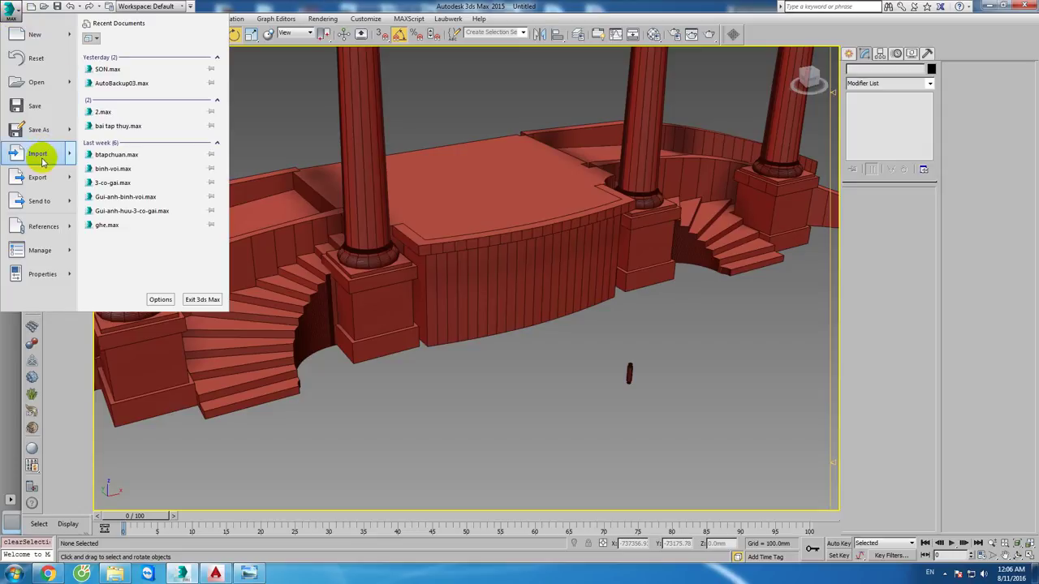
Step: Import the exported parapet block file into the scene
click(38, 153)
double_click(343, 180)
click(513, 299)
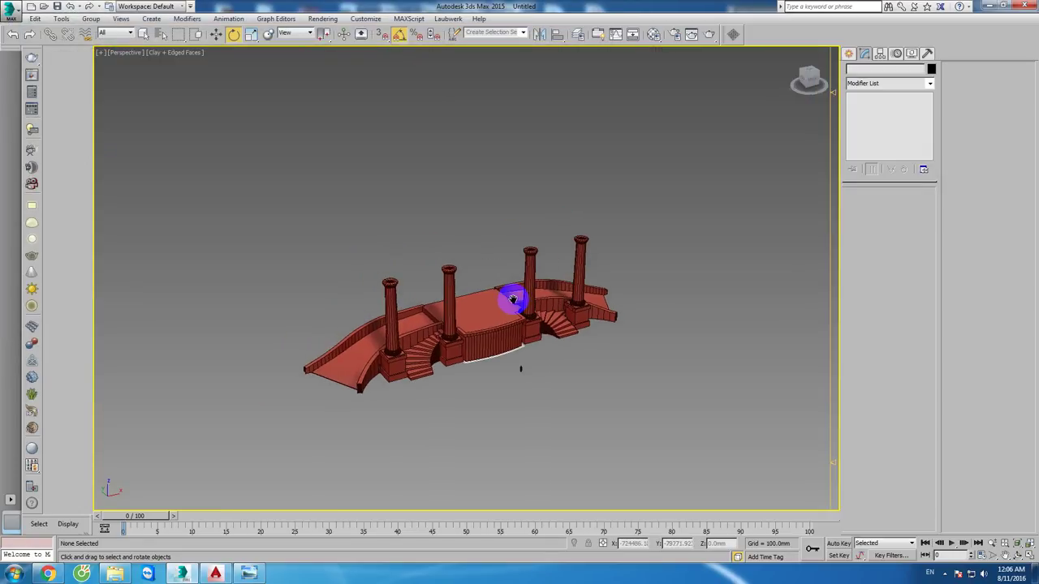
Step: Align the imported outline to the platform top, Z Position Maximum to Maximum
scroll(487, 357, up, 5)
scroll(484, 360, up, 3)
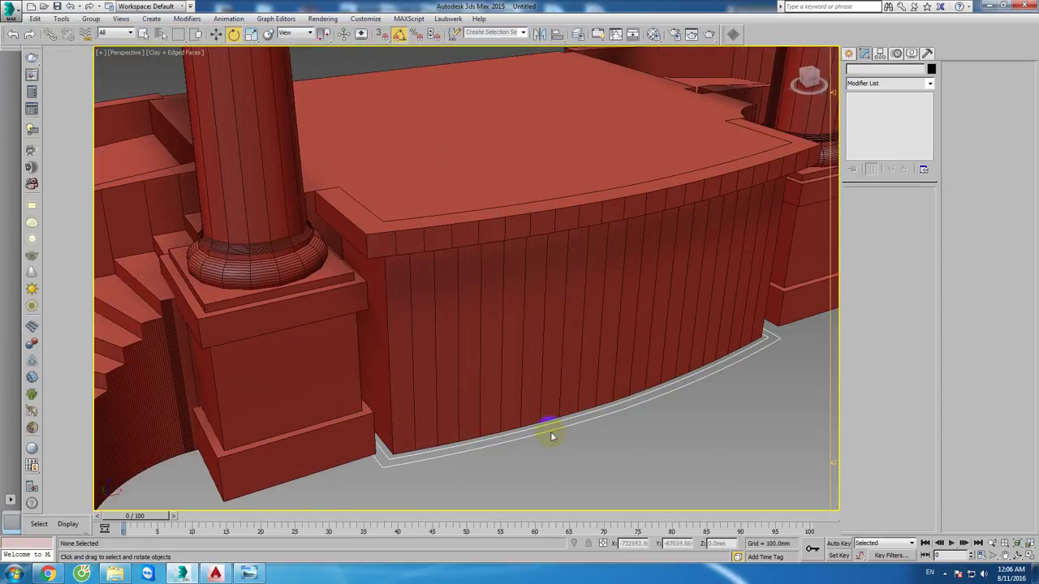
click(551, 436)
key(w)
key(alt+a)
click(556, 216)
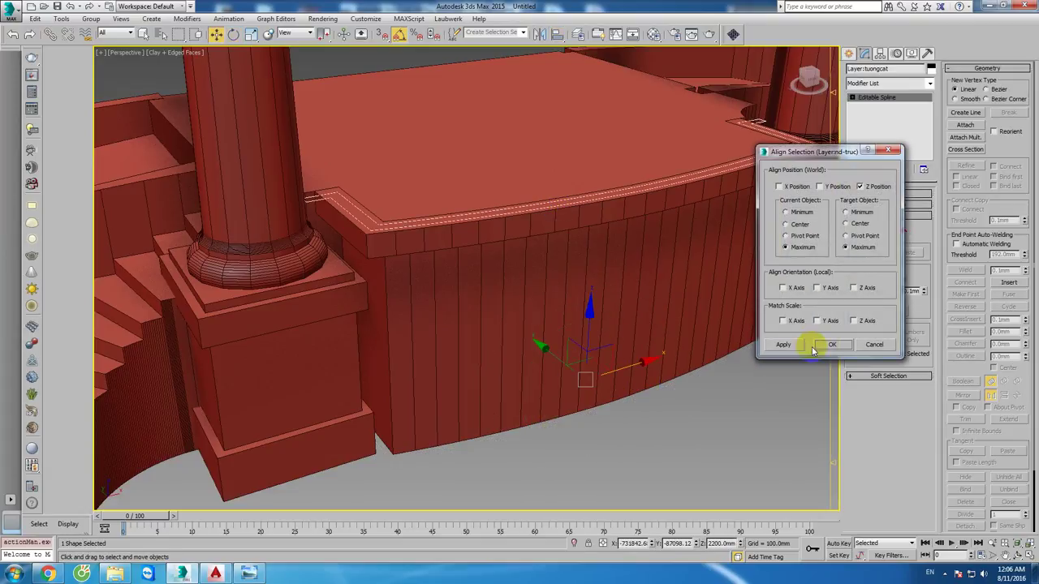
click(813, 349)
alt+middle_drag(581, 247, 559, 283)
Step: Add an Extrude modifier with a 50 mm amount to the parapet outline
click(878, 85)
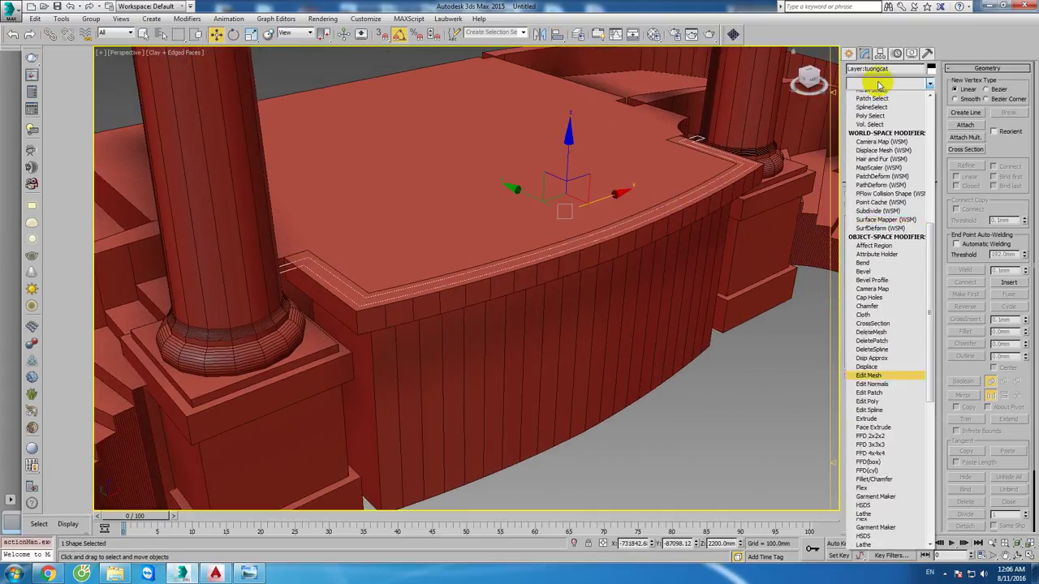
text(x)
click(899, 128)
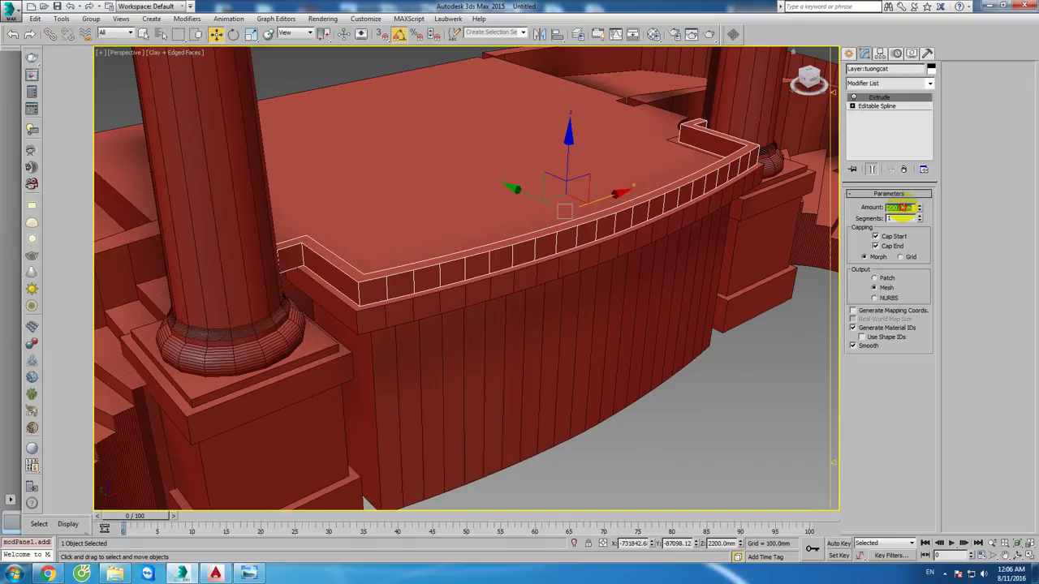
key(Return)
alt+middle_drag(711, 232, 670, 278)
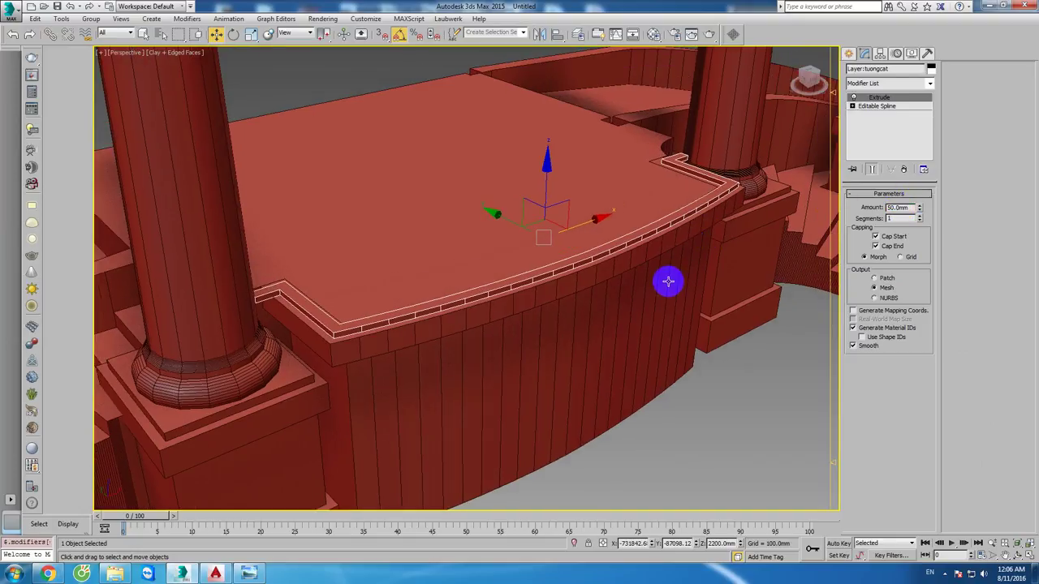
scroll(596, 246, down, 3)
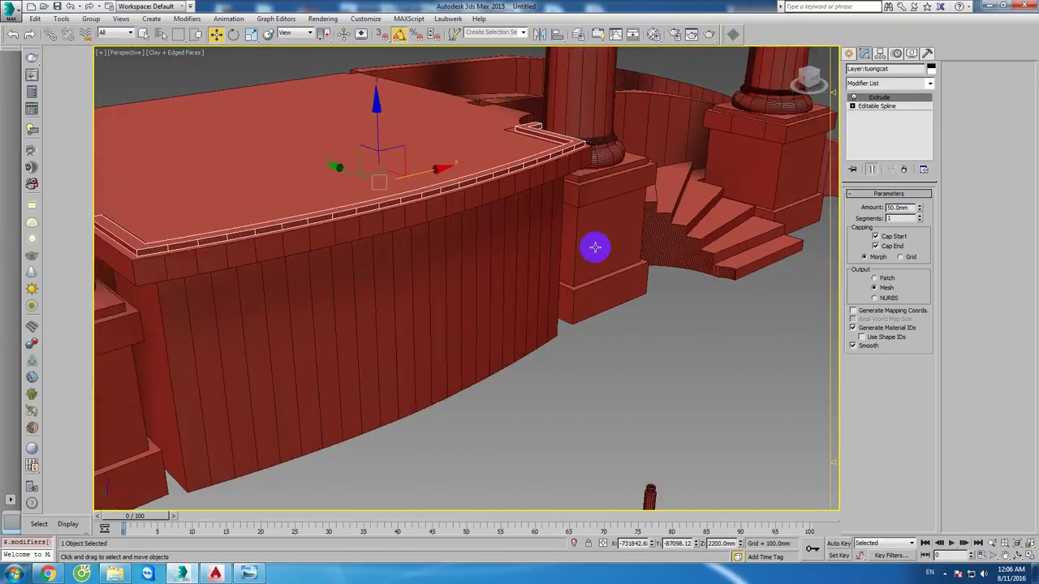
scroll(604, 345, down, 3)
scroll(611, 349, up, 2)
scroll(611, 349, up, 3)
Step: Select the extruded 50 mm band on the platform top
click(617, 365)
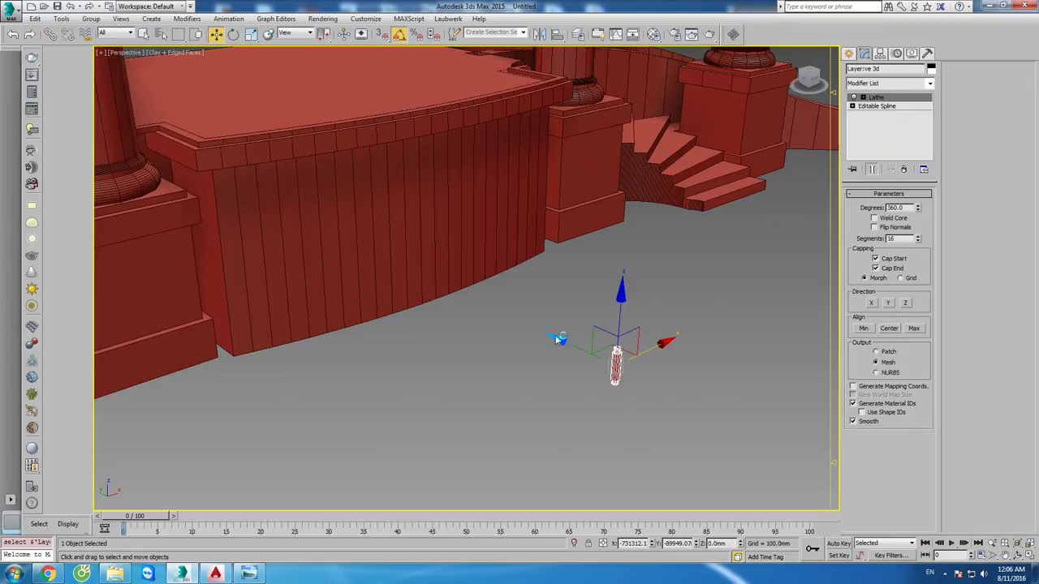
scroll(609, 317, up, 2)
scroll(557, 240, up, 2)
scroll(557, 240, up, 2)
scroll(584, 262, up, 2)
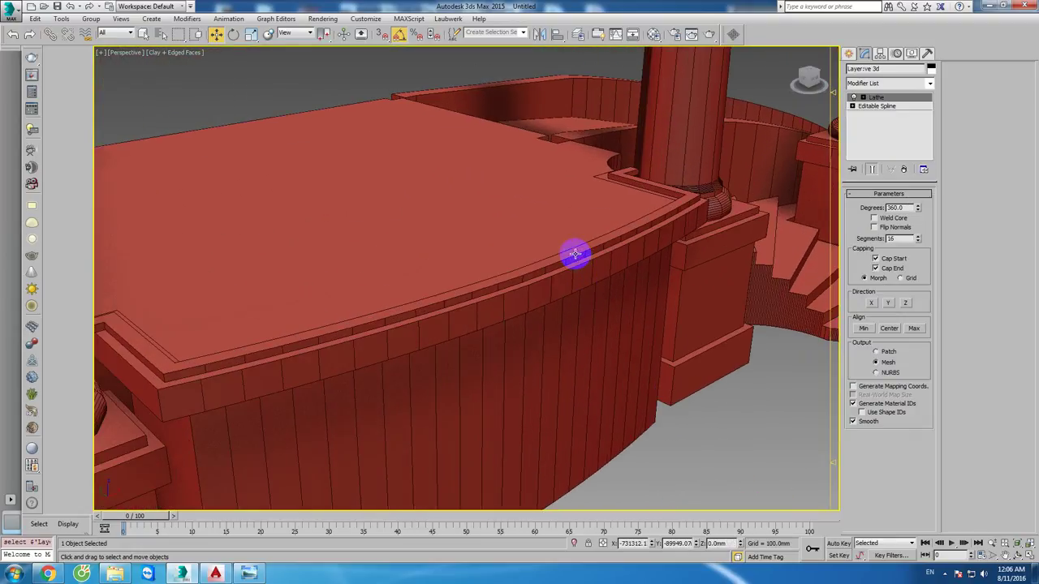
click(568, 246)
middle_drag(561, 236, 636, 255)
Step: Make an independent Copy of the band, raise it, and delete its Extrude modifier
key(ctrl+v)
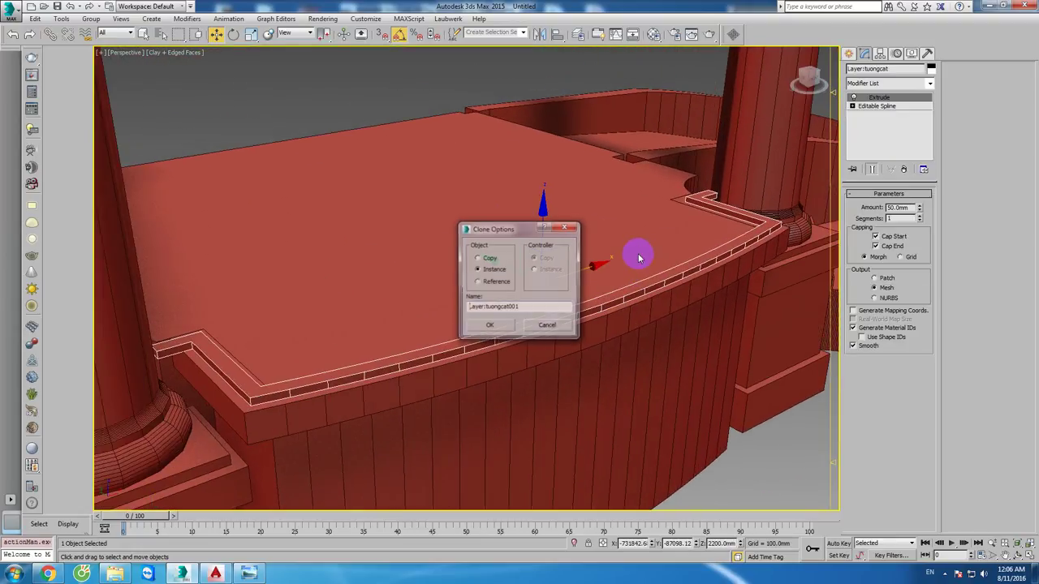
click(491, 324)
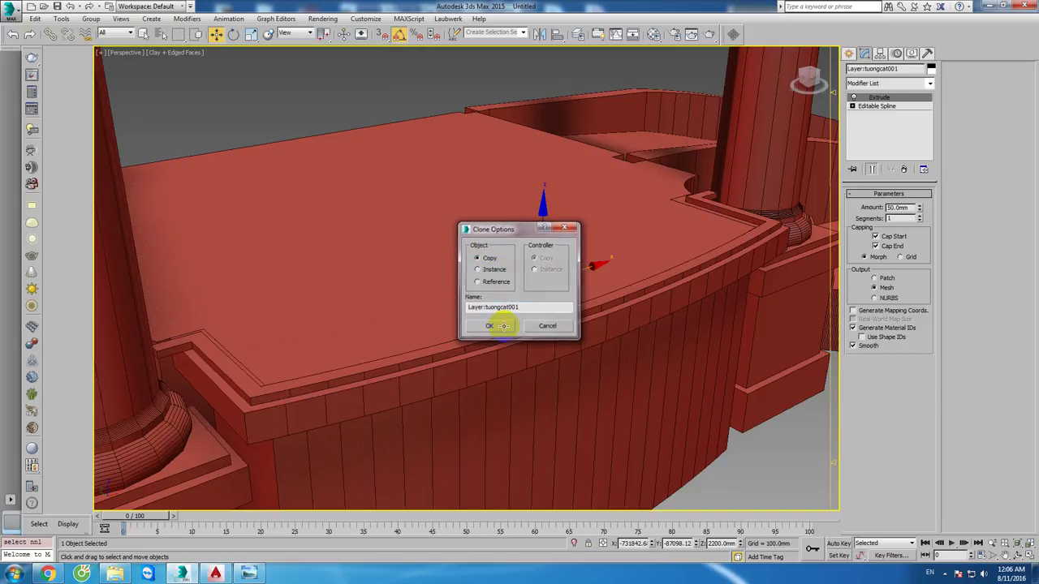
drag(540, 237, 542, 212)
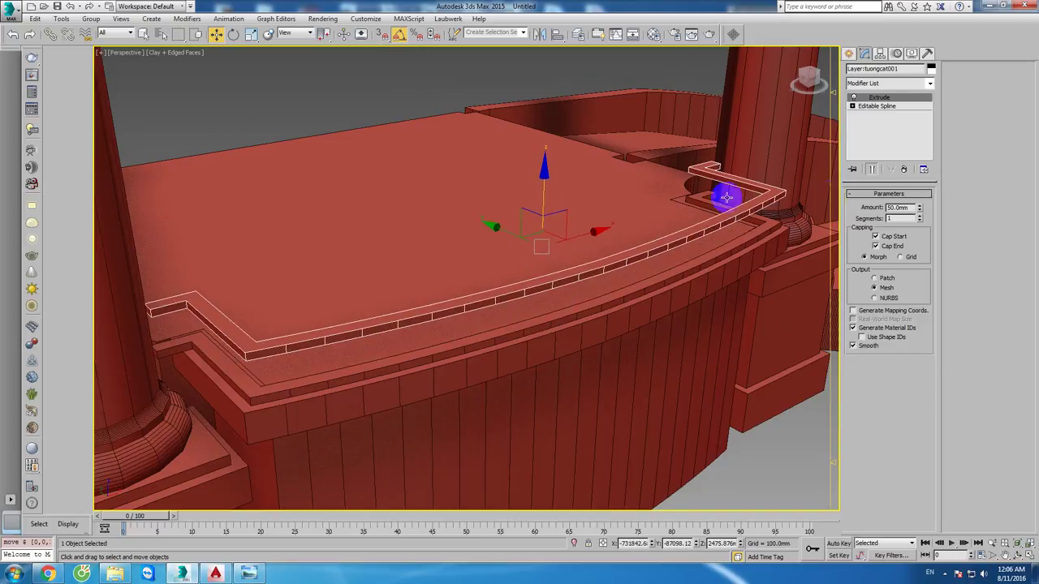
right_click(879, 99)
click(904, 116)
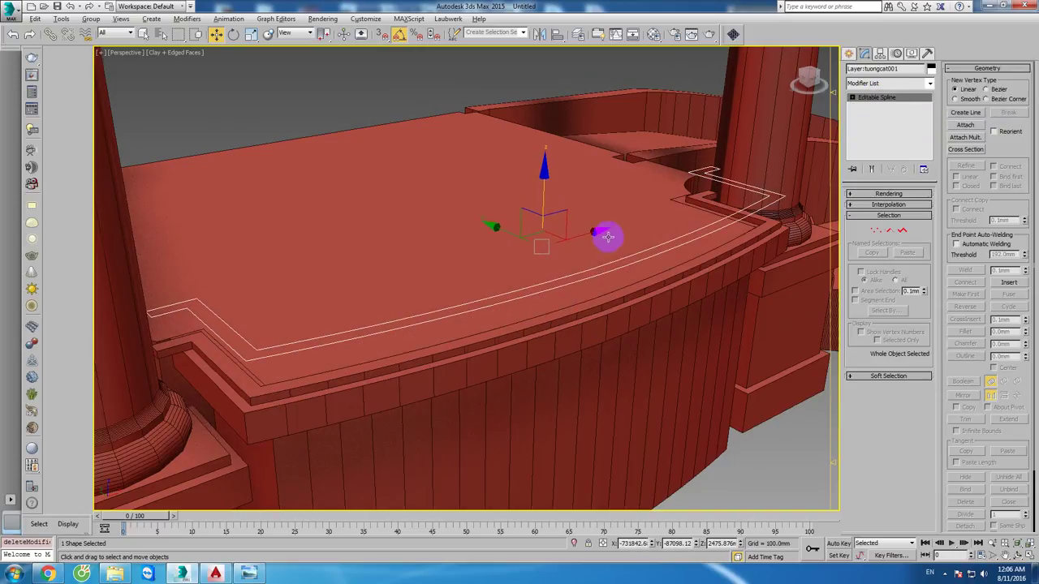
alt+middle_drag(766, 251, 716, 250)
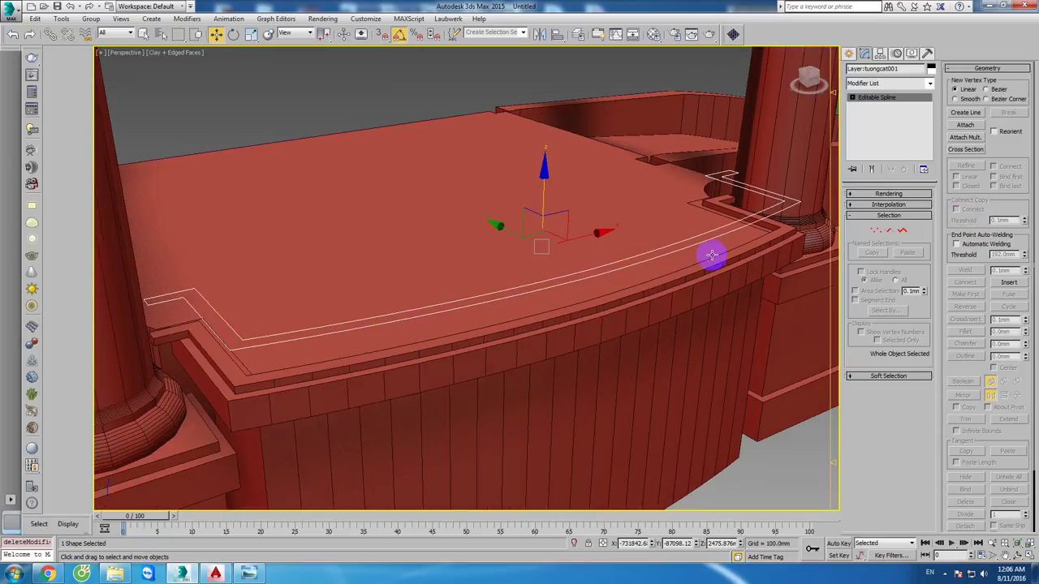
Step: Delete the short end segments near both columns, leaving one open curved path
click(888, 229)
click(722, 174)
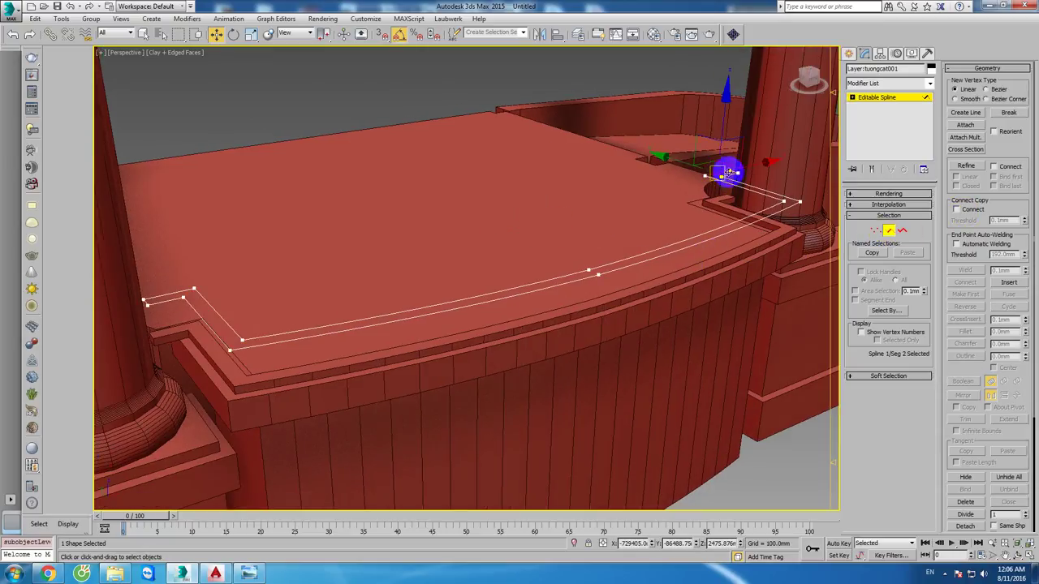
click(725, 177)
key(Delete)
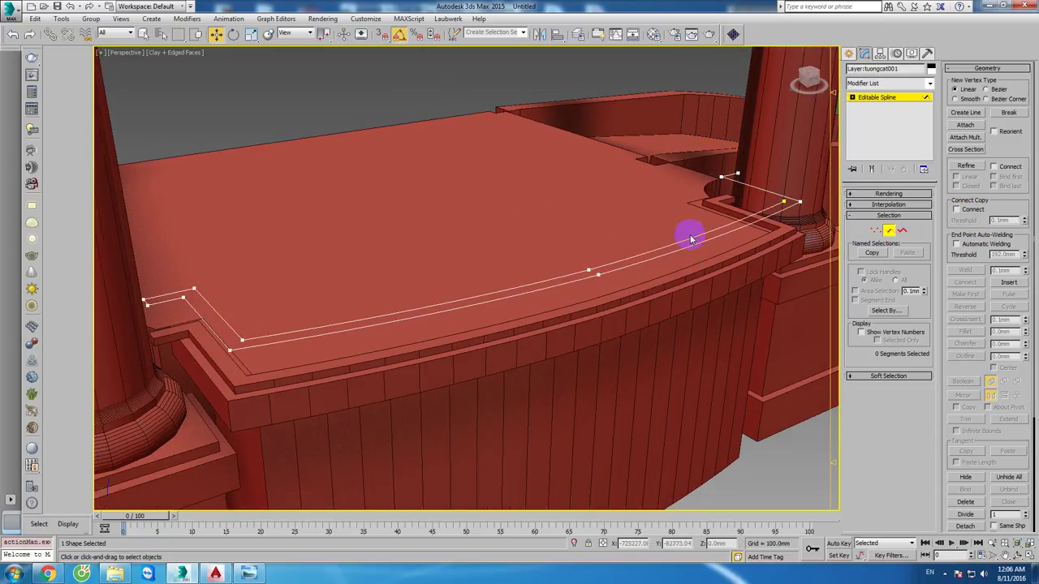
click(571, 274)
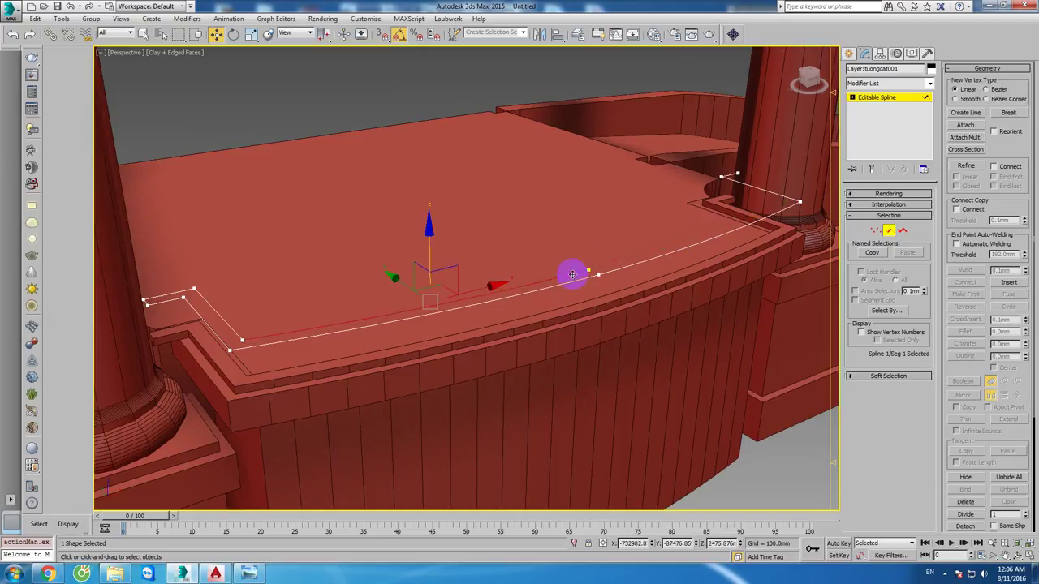
middle_drag(271, 288, 355, 306)
key(Delete)
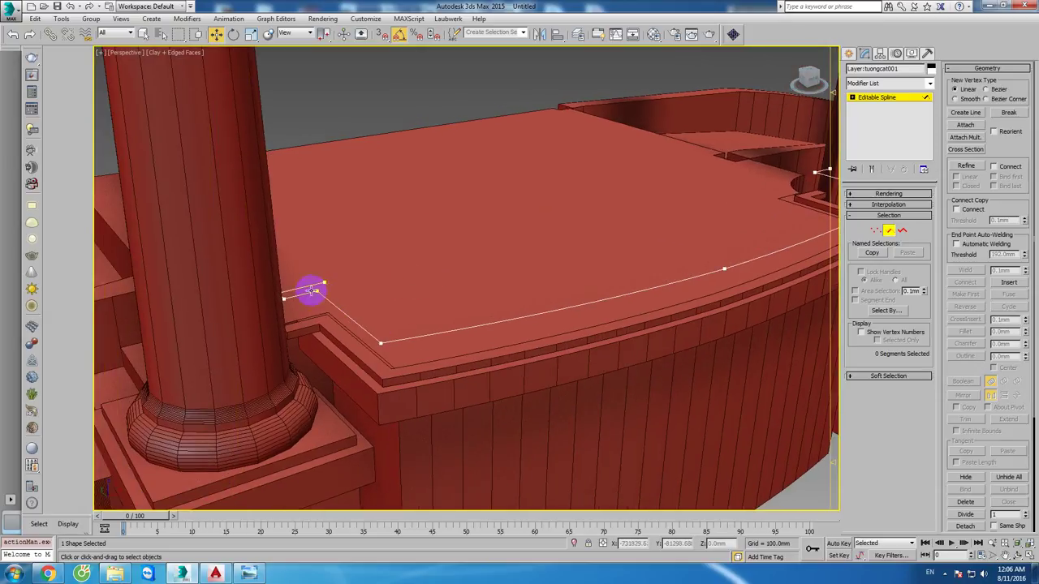
alt+middle_drag(412, 294, 364, 301)
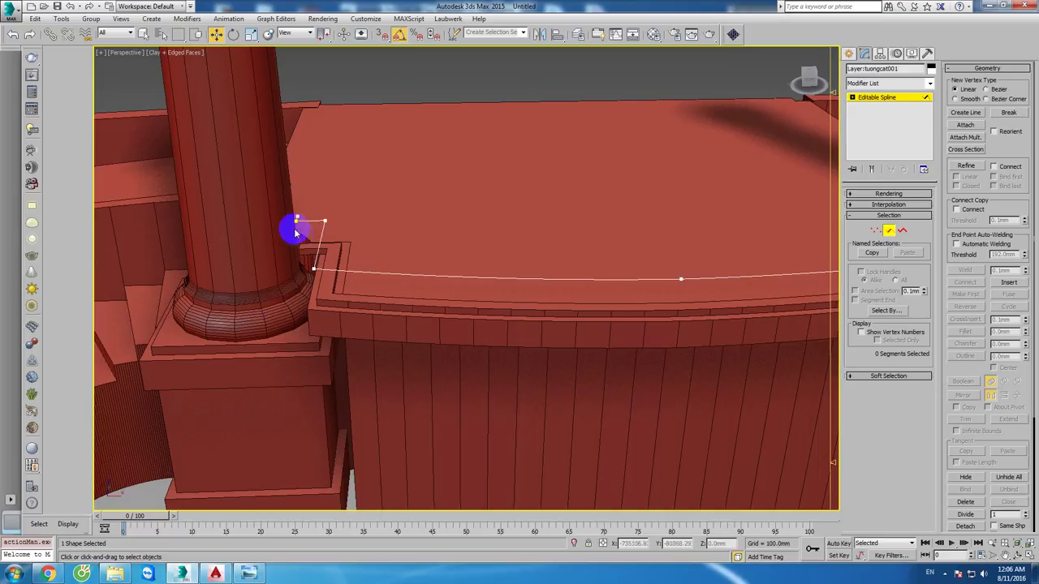
click(887, 230)
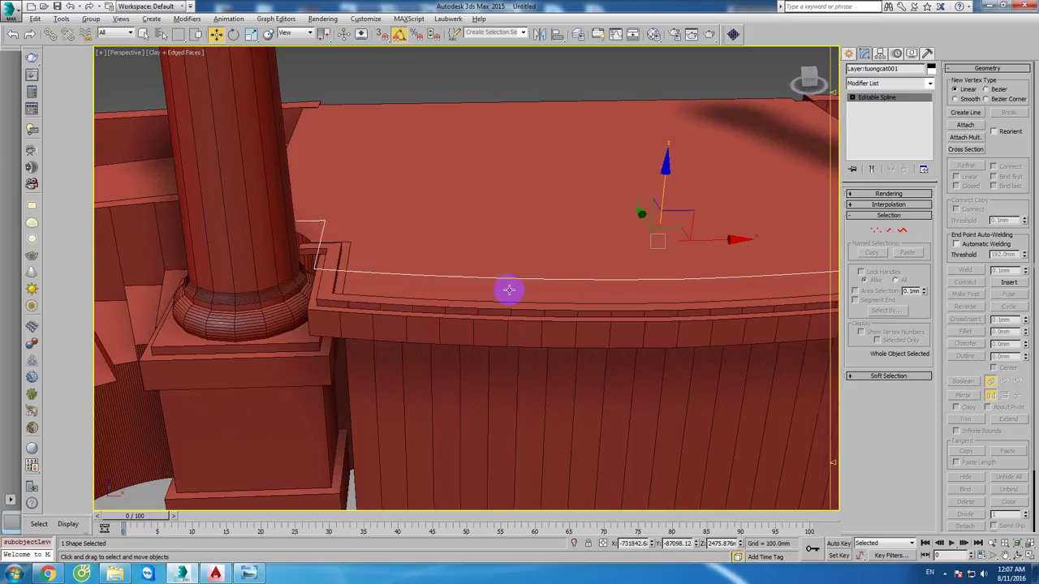
mouse_move(506, 289)
alt+middle_down()
mouse_move(574, 286)
mouse_move(494, 290)
mouse_move(607, 251)
alt+middle_up()
Step: Align the outline onto the top of the band using its lowest point
key(alt+a)
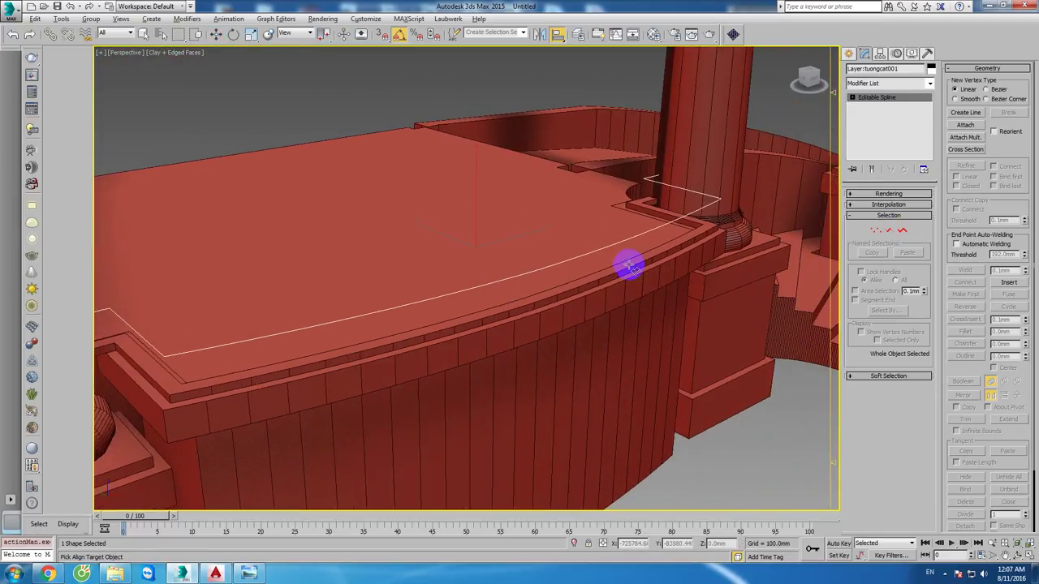
click(712, 292)
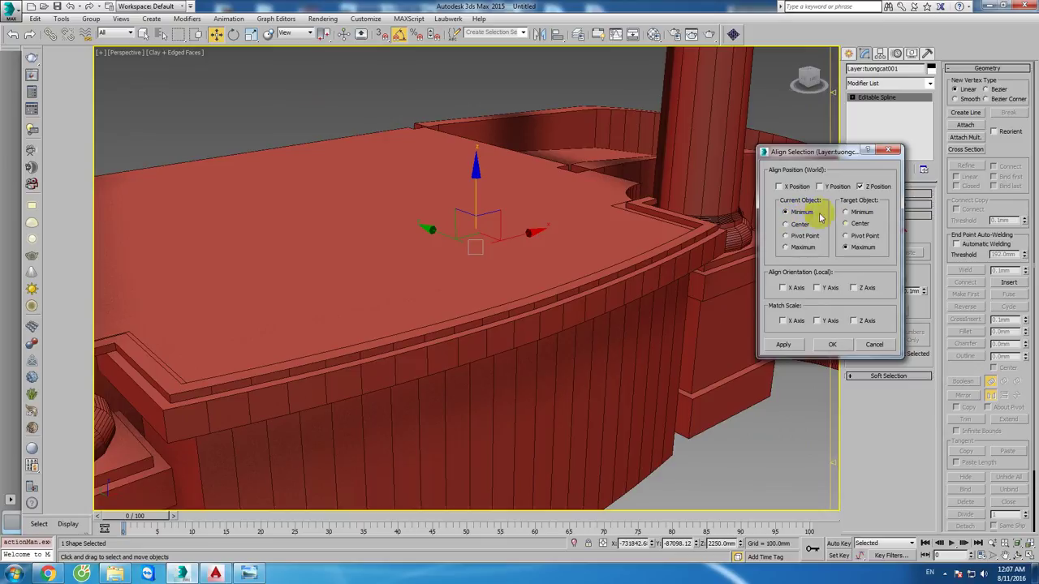
click(832, 345)
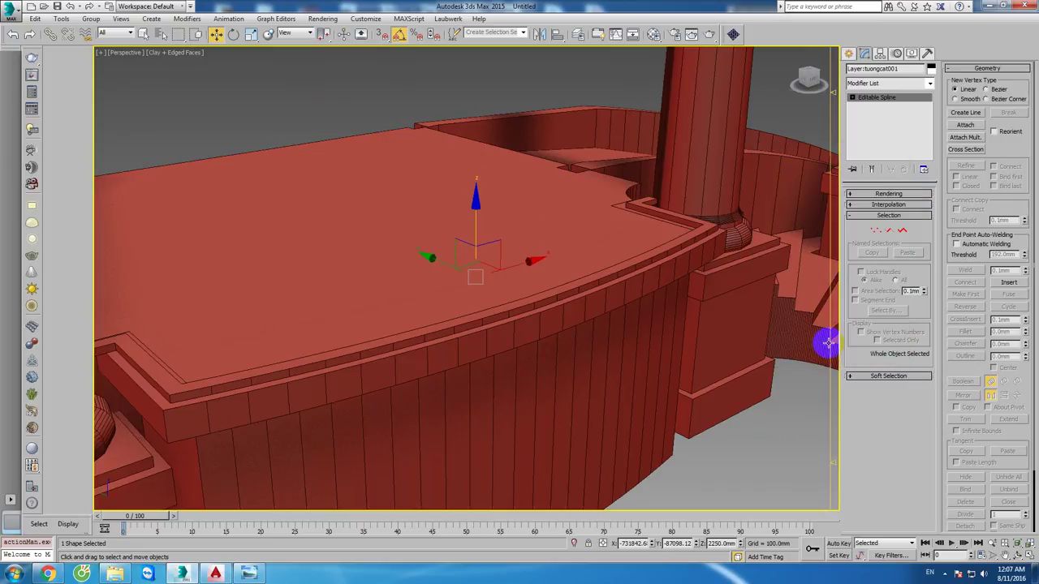
key(alt+a)
click(622, 269)
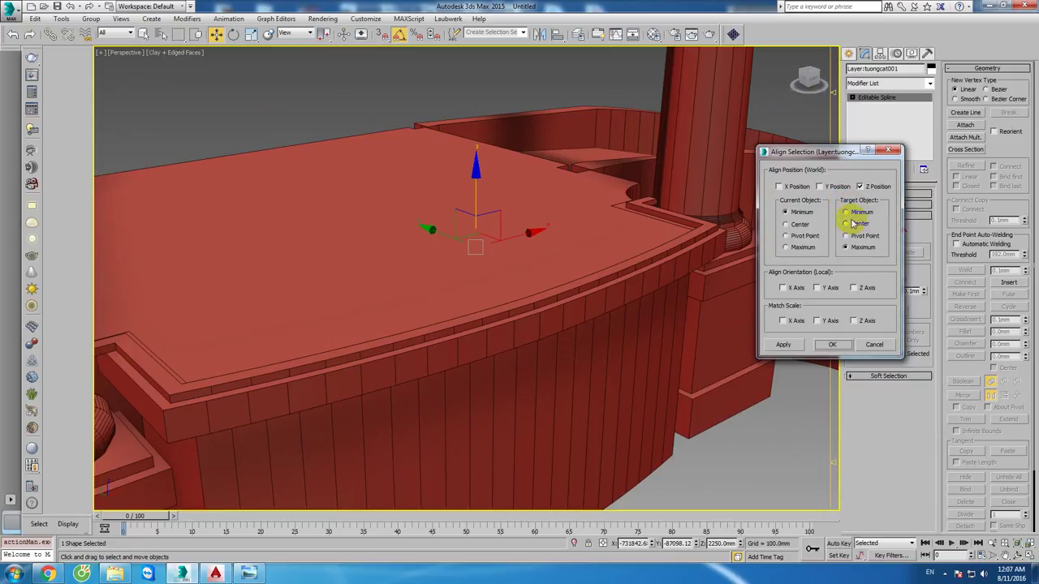
click(874, 344)
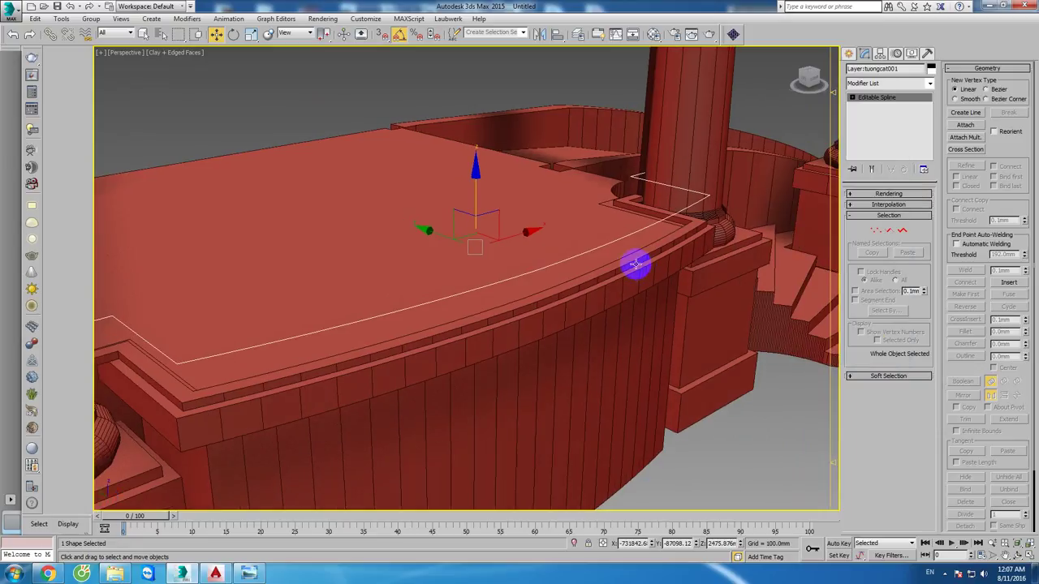
mouse_move(631, 262)
alt+middle_down()
mouse_move(619, 261)
mouse_move(638, 255)
mouse_move(633, 243)
mouse_move(631, 281)
mouse_move(684, 308)
mouse_move(622, 309)
mouse_move(623, 297)
alt+middle_up()
Step: Extrude the outline into a 50 mm ledge and convert it to Editable Poly
key(ctrl+e)
scroll(631, 281, up, 2)
scroll(649, 280, up, 3)
right_click(624, 298)
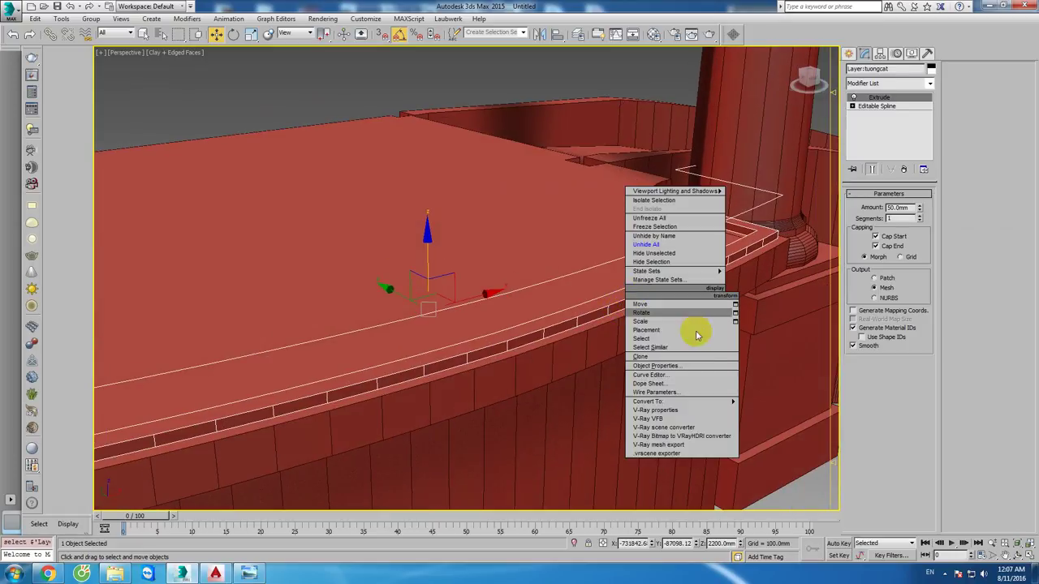
click(753, 408)
alt+middle_drag(702, 378, 655, 307)
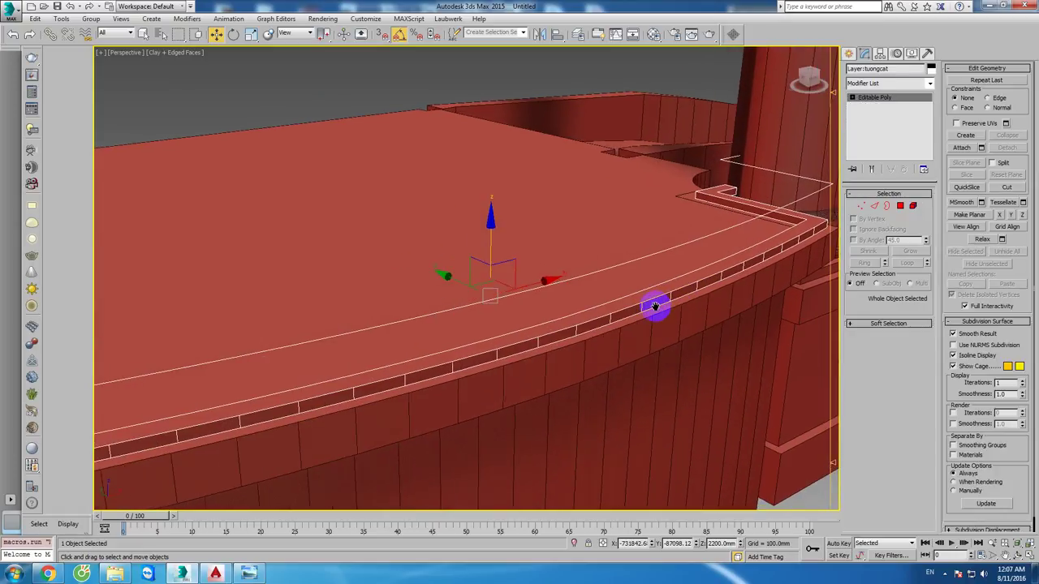
Step: Align the rail spline's top to the parapet ledge top in Z
click(622, 260)
key(z)
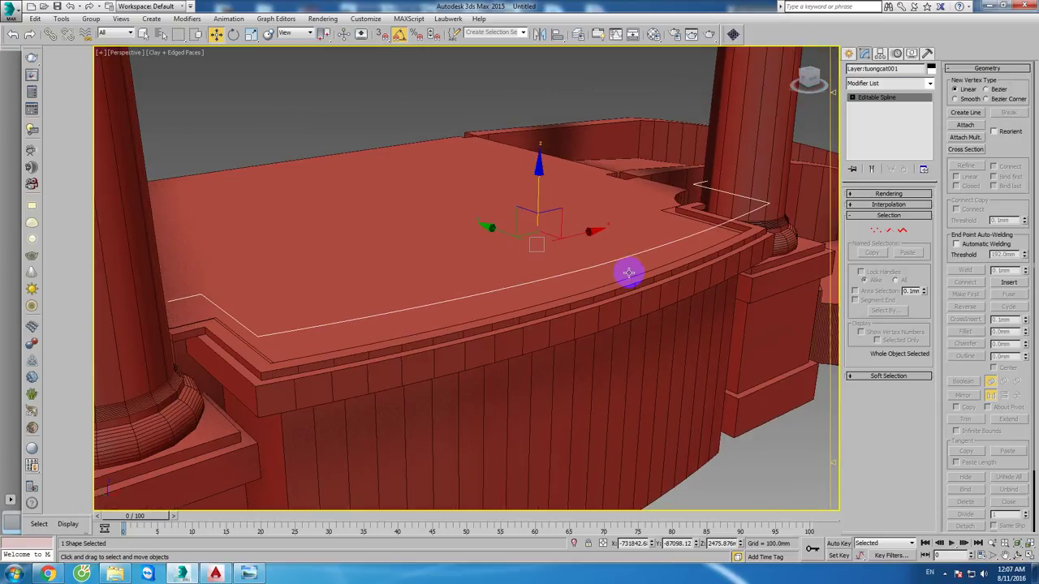
key(alt+a)
click(690, 286)
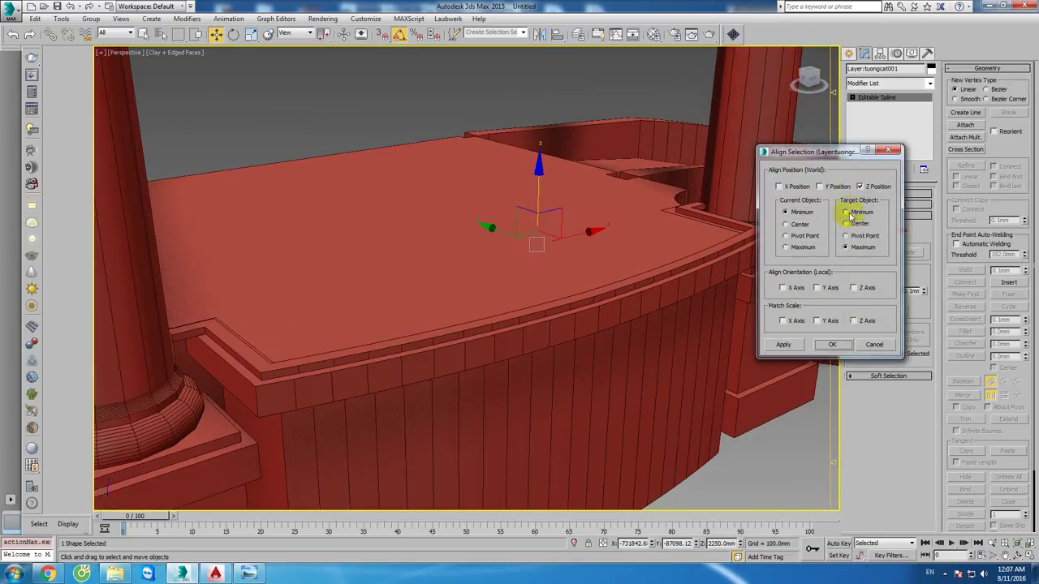
click(805, 248)
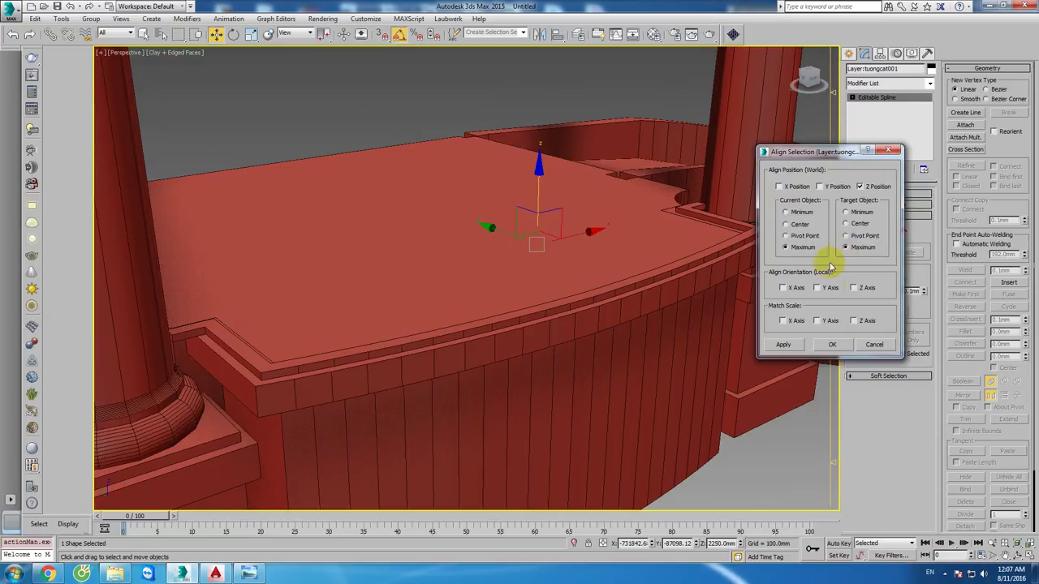
click(864, 344)
alt+middle_drag(649, 281, 633, 274)
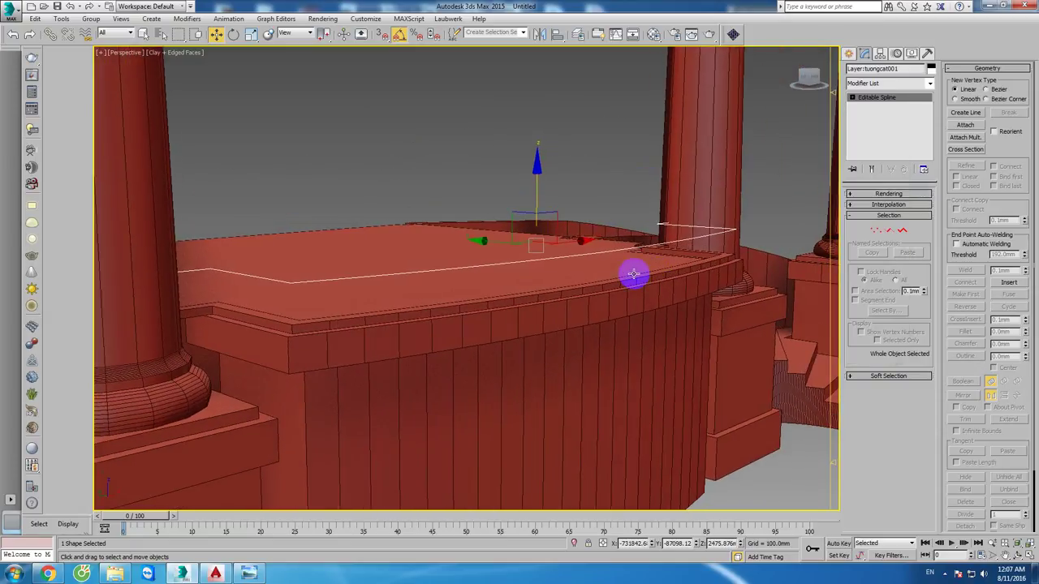
Step: Reselect the rail spline and pick the extruded coping as its alignment target
click(633, 276)
click(632, 250)
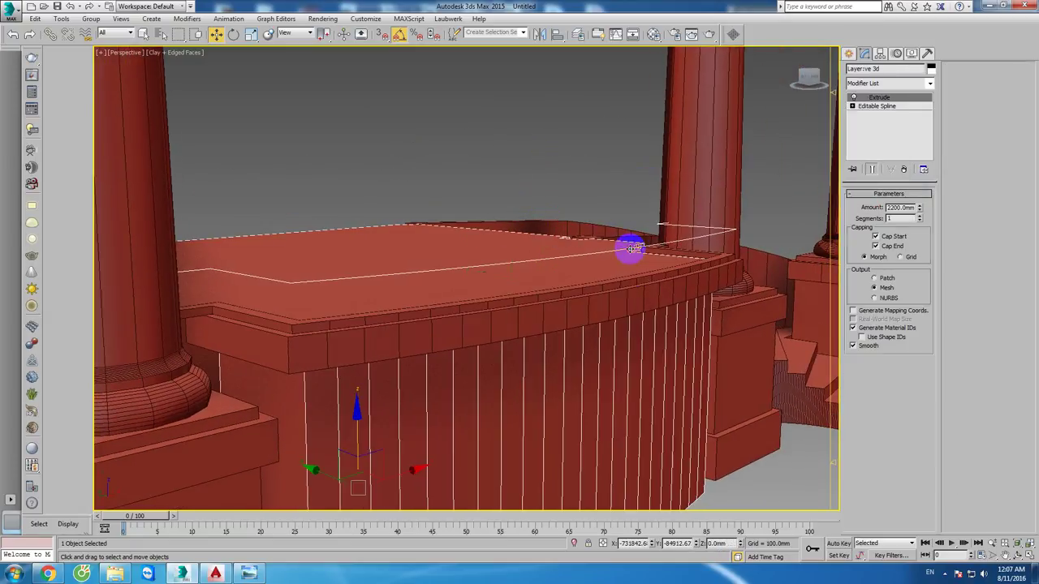
scroll(625, 269, up, 2)
scroll(694, 260, up, 2)
click(694, 272)
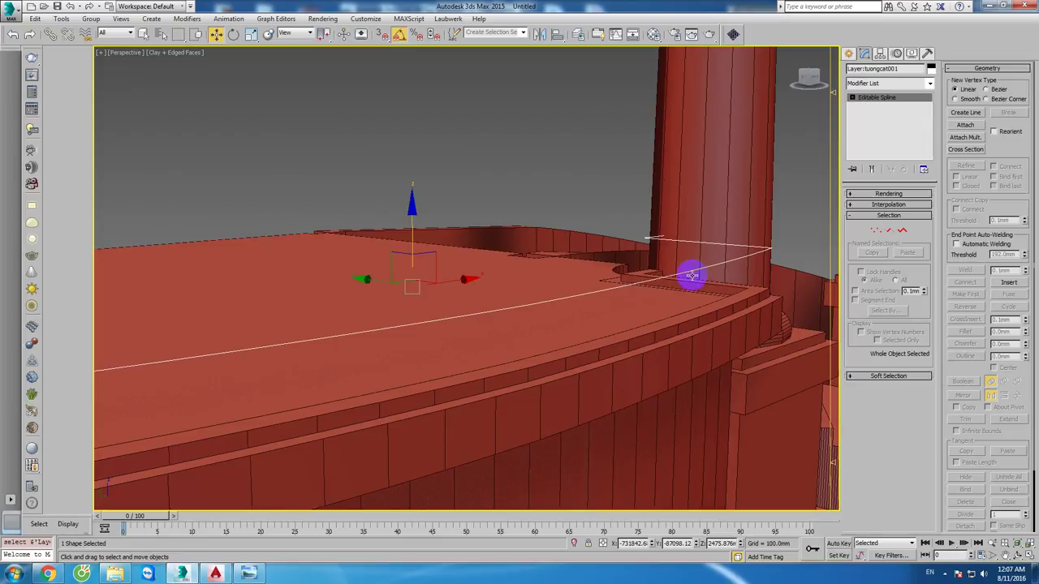
click(680, 326)
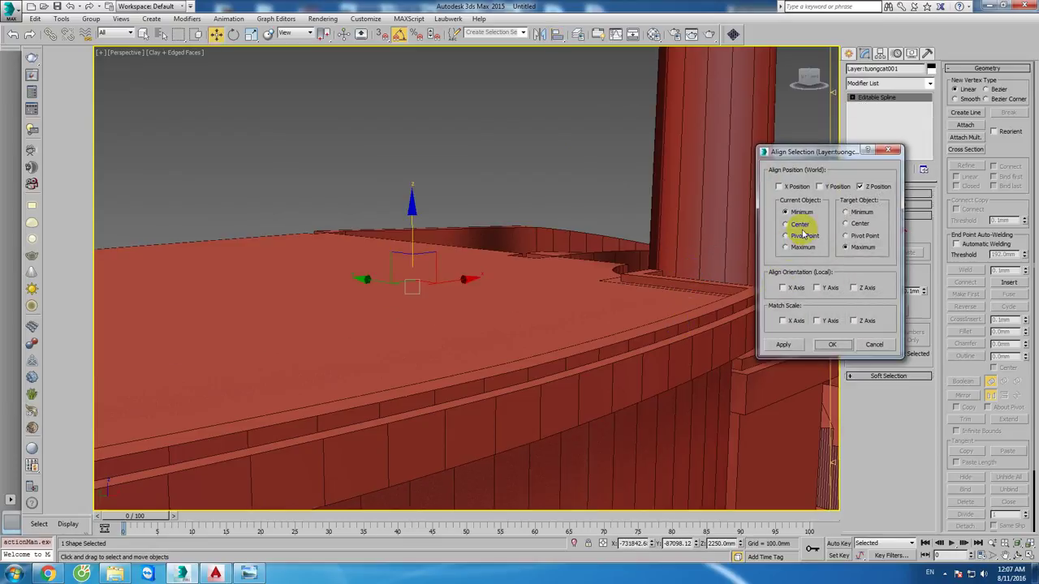
Step: In wireframe, align the rail spline's height to the railing
click(889, 151)
key(F3)
alt+middle_drag(613, 319, 502, 279)
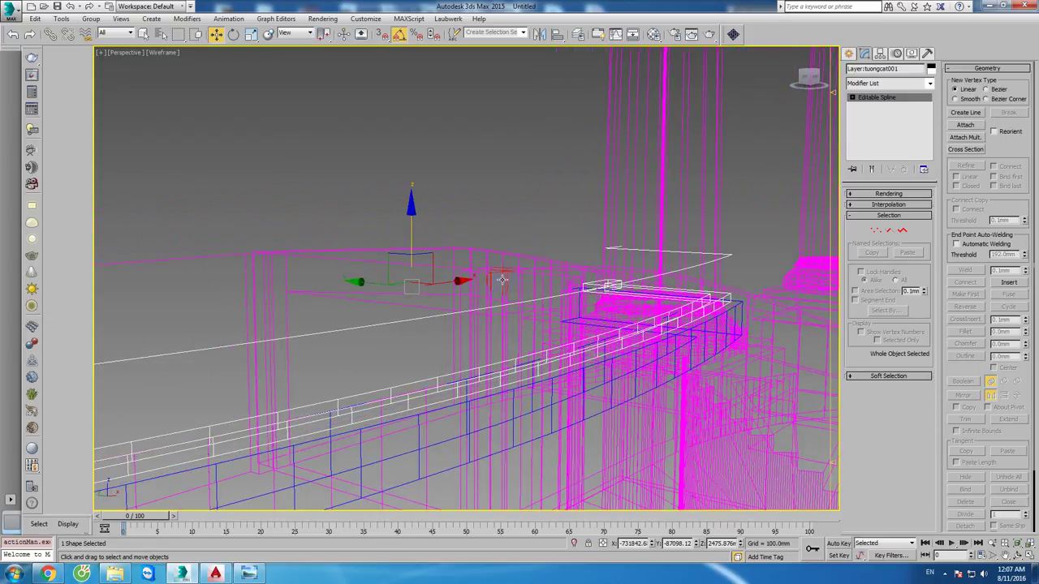
key(alt+a)
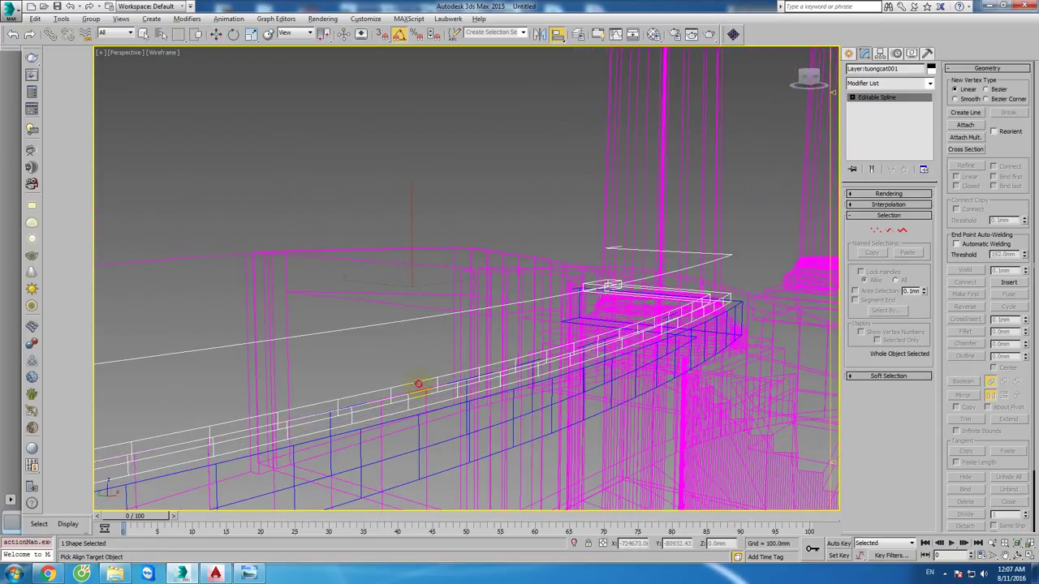
click(418, 383)
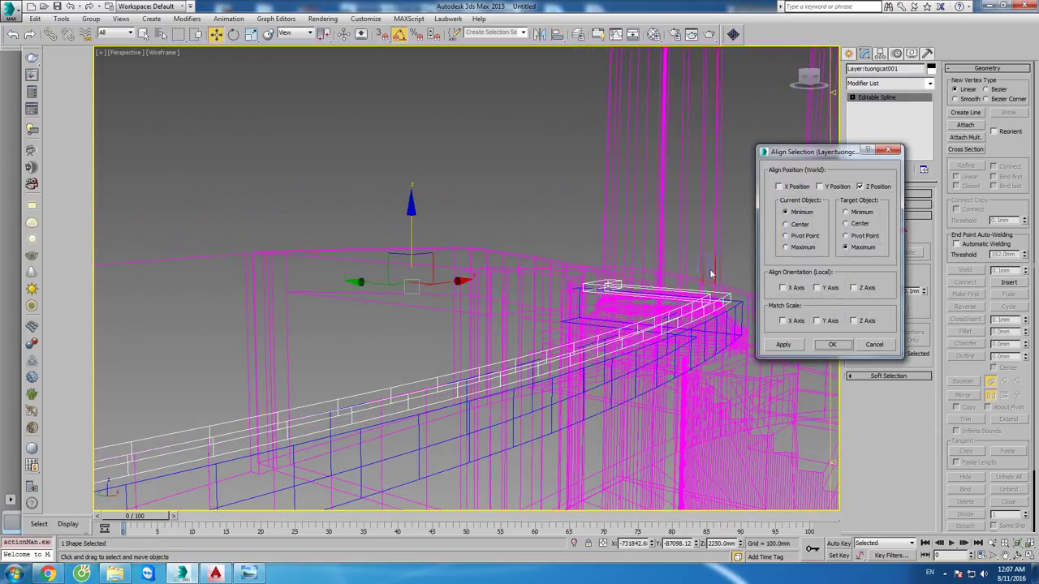
click(832, 344)
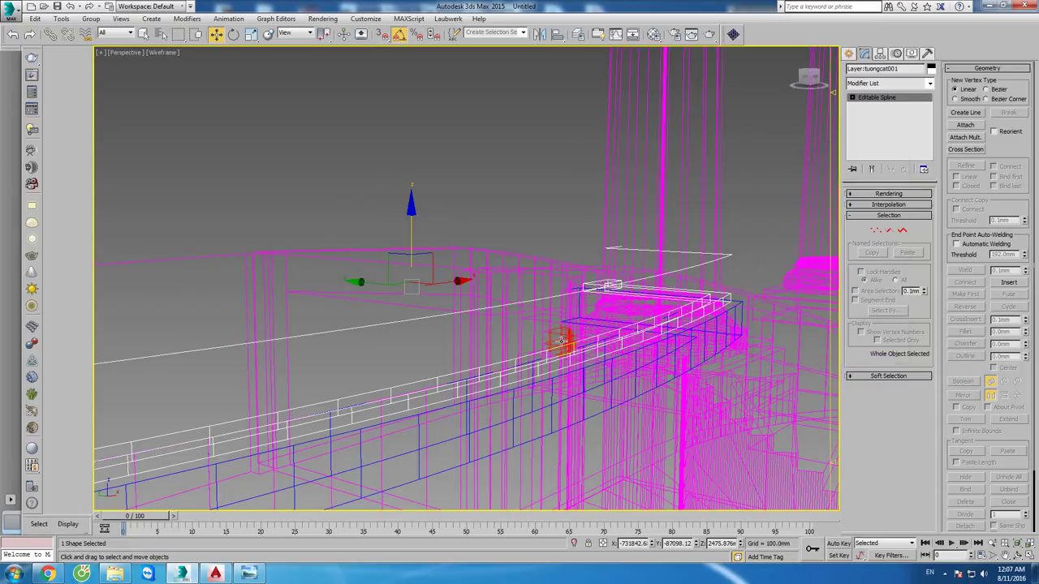
Step: Realign the rail spline to the railing's top, Z Position Maximum to Maximum
click(443, 378)
mouse_move(444, 378)
alt+middle_down()
mouse_move(412, 297)
mouse_move(454, 308)
mouse_move(431, 303)
alt+middle_up()
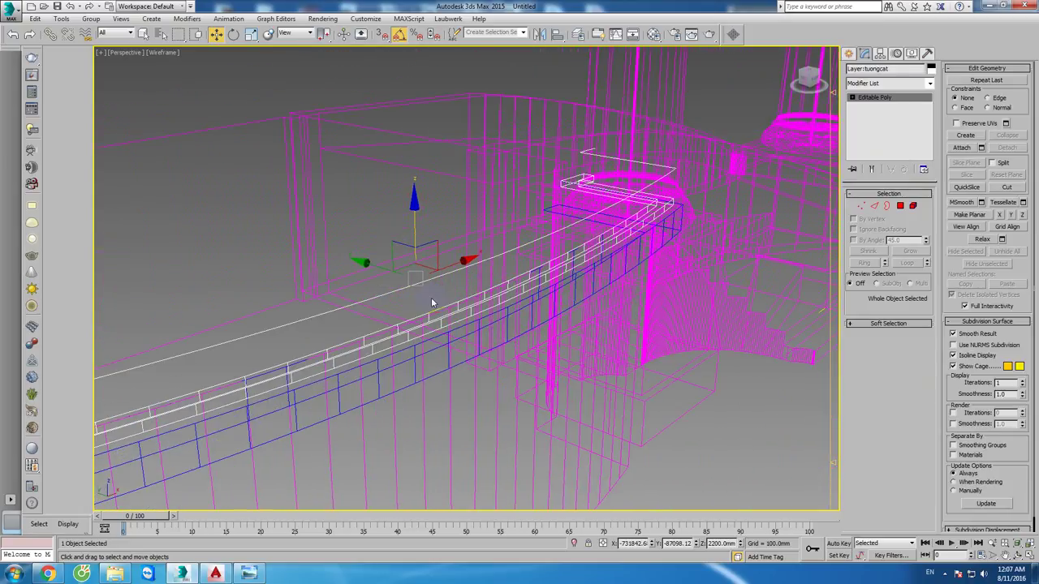
click(377, 296)
key(alt+a)
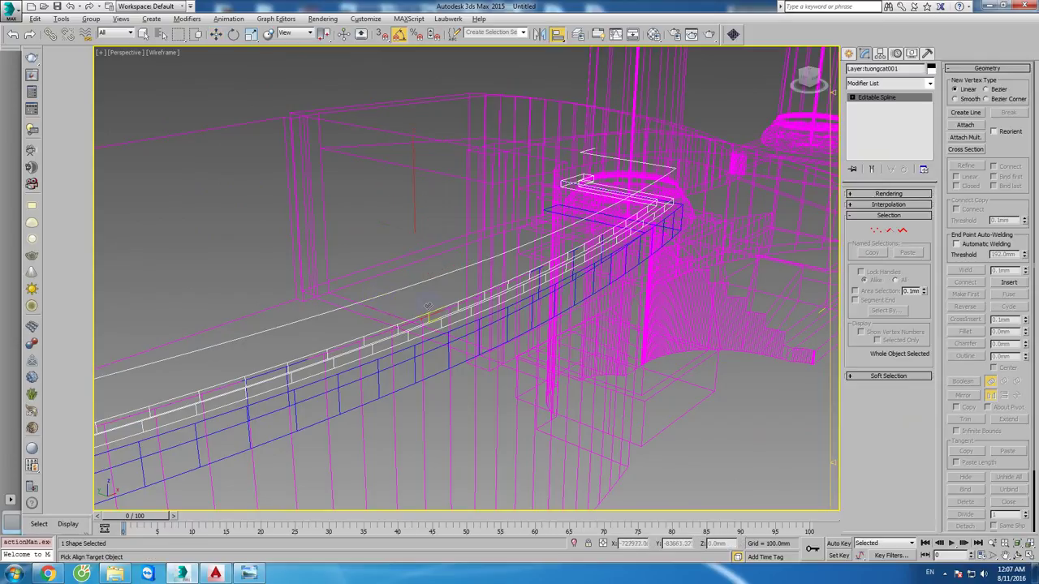
click(431, 317)
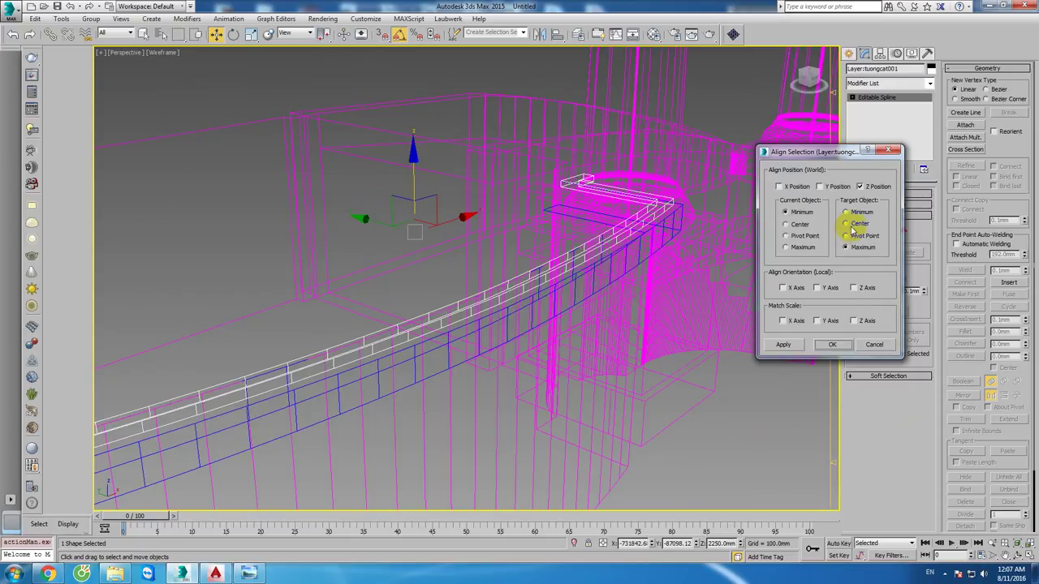
click(853, 227)
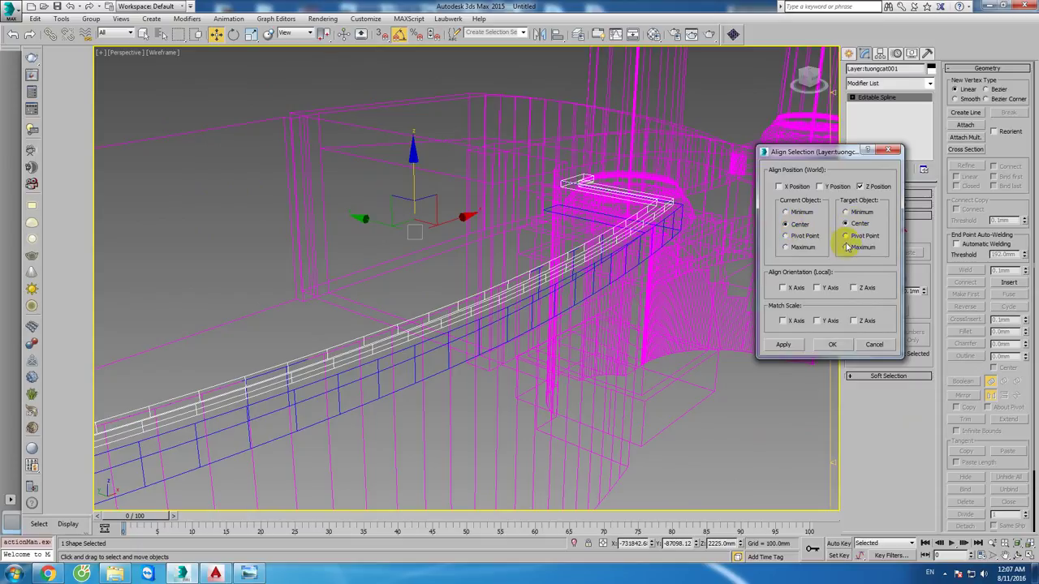
click(854, 215)
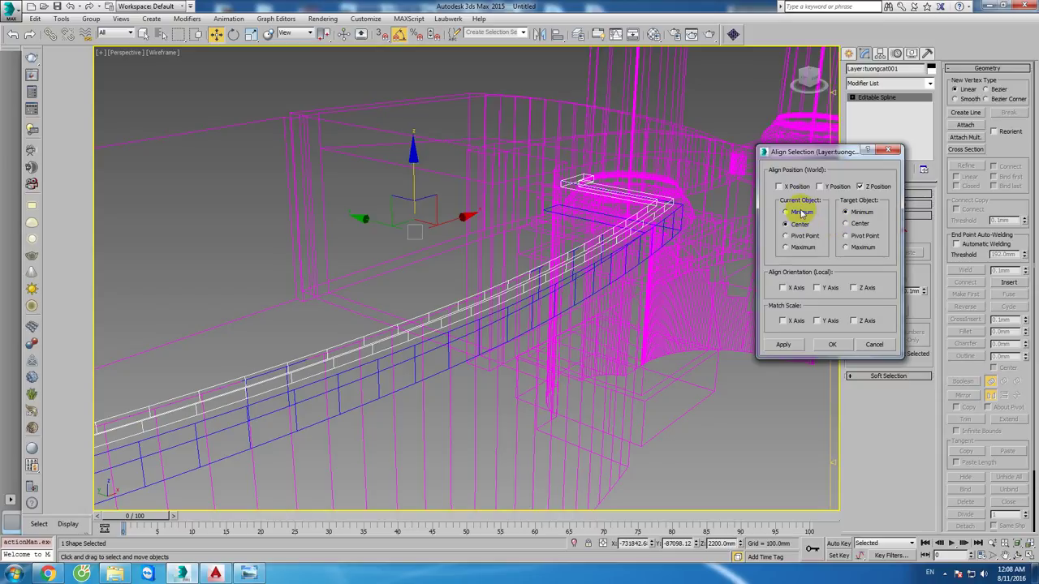
click(798, 250)
click(848, 248)
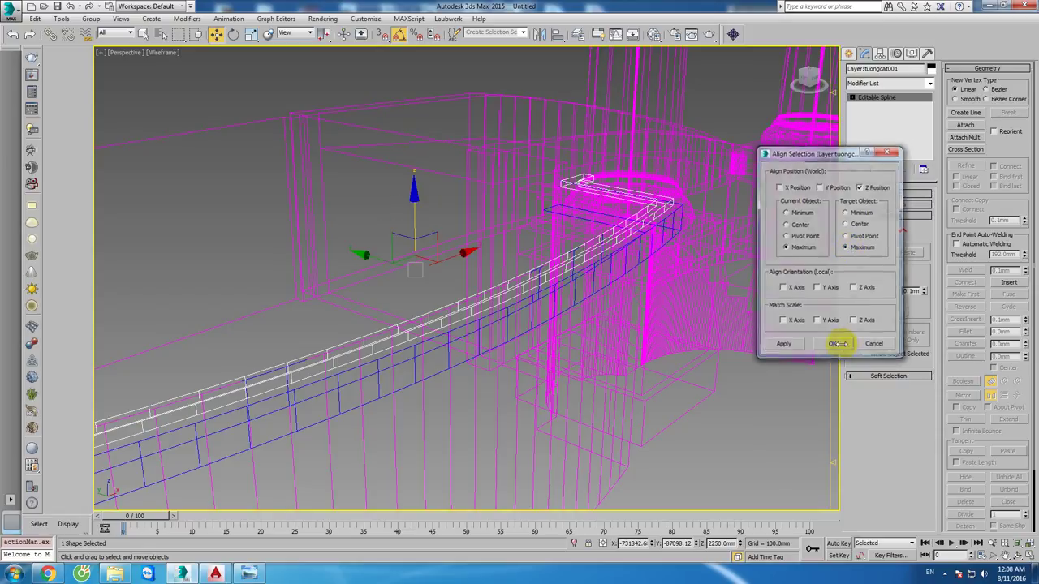
click(834, 344)
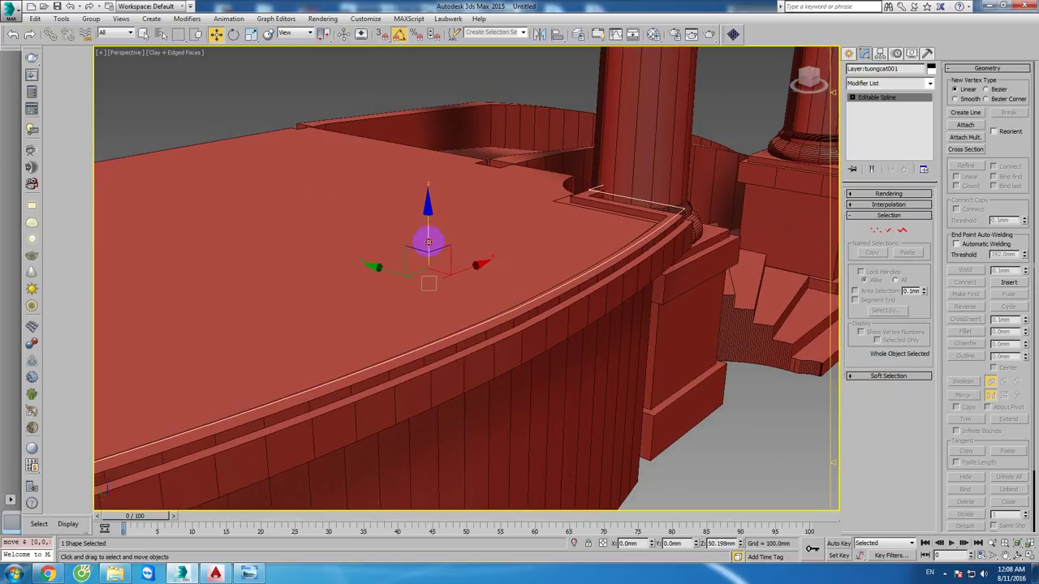
Step: Nudge the spline slightly along Y and check it in isolation
mouse_move(447, 241)
alt+middle_down()
mouse_move(465, 236)
mouse_move(431, 231)
mouse_move(473, 241)
mouse_move(465, 237)
alt+middle_up()
key(F3)
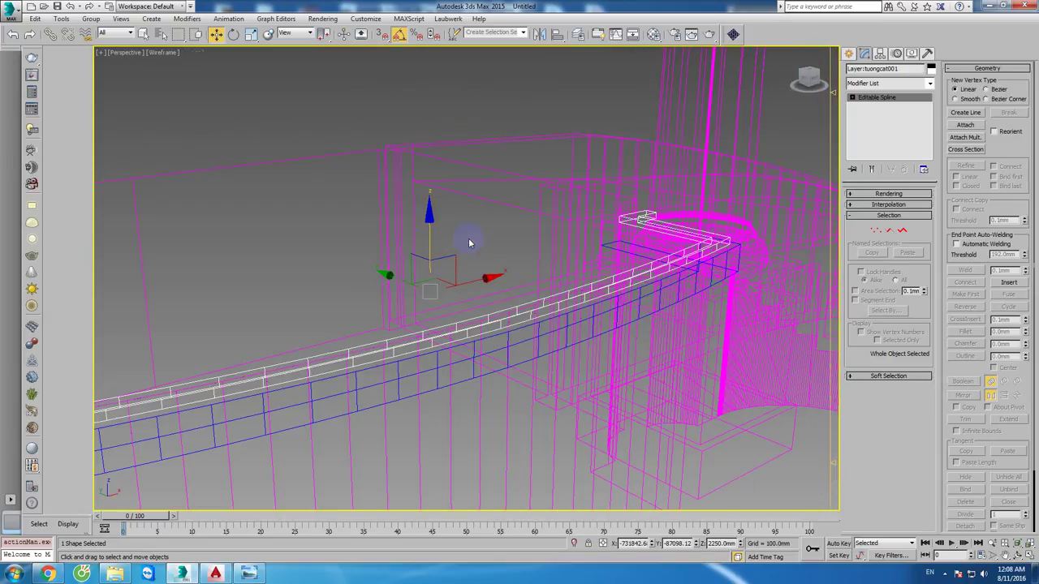
key(F3)
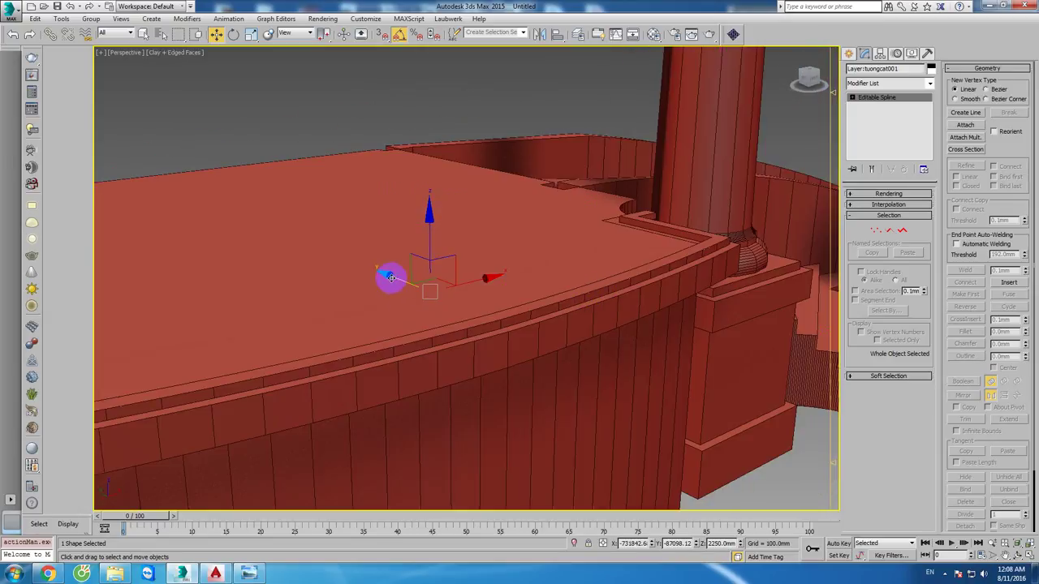
drag(395, 279, 401, 284)
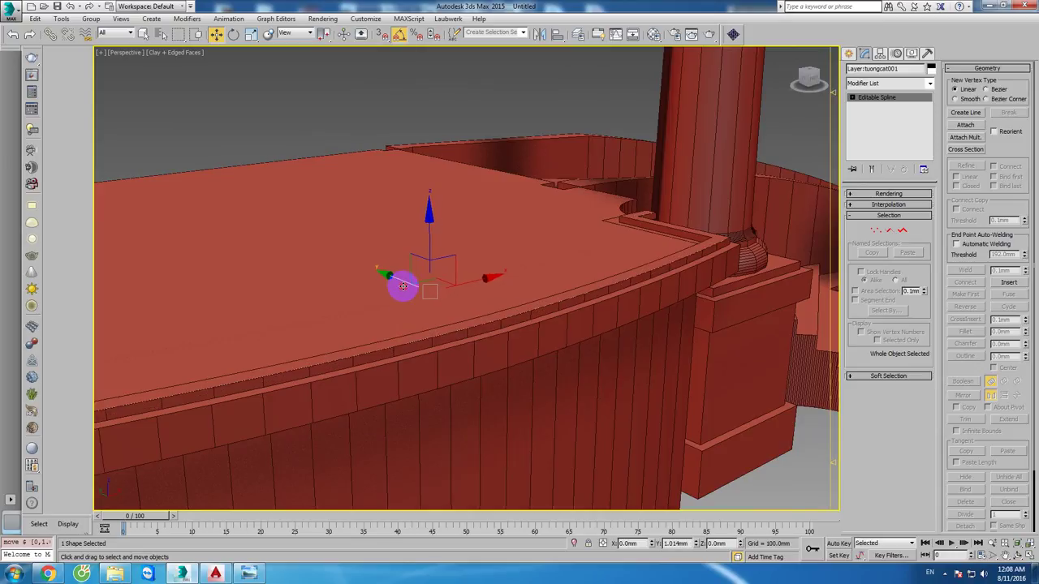
mouse_move(403, 287)
alt+middle_down()
mouse_move(440, 301)
mouse_move(424, 255)
mouse_move(493, 277)
mouse_move(531, 238)
mouse_move(495, 248)
mouse_move(564, 313)
mouse_move(531, 311)
mouse_move(547, 343)
mouse_move(451, 250)
alt+middle_up()
scroll(524, 313, down, 2)
scroll(536, 315, down, 3)
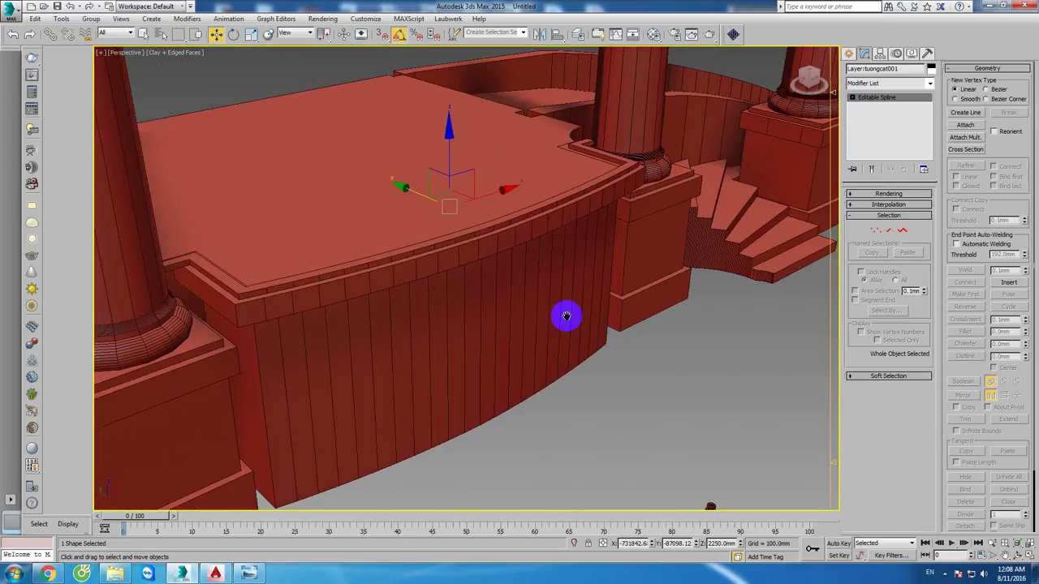
middle_drag(563, 316, 476, 253)
key(alt+q)
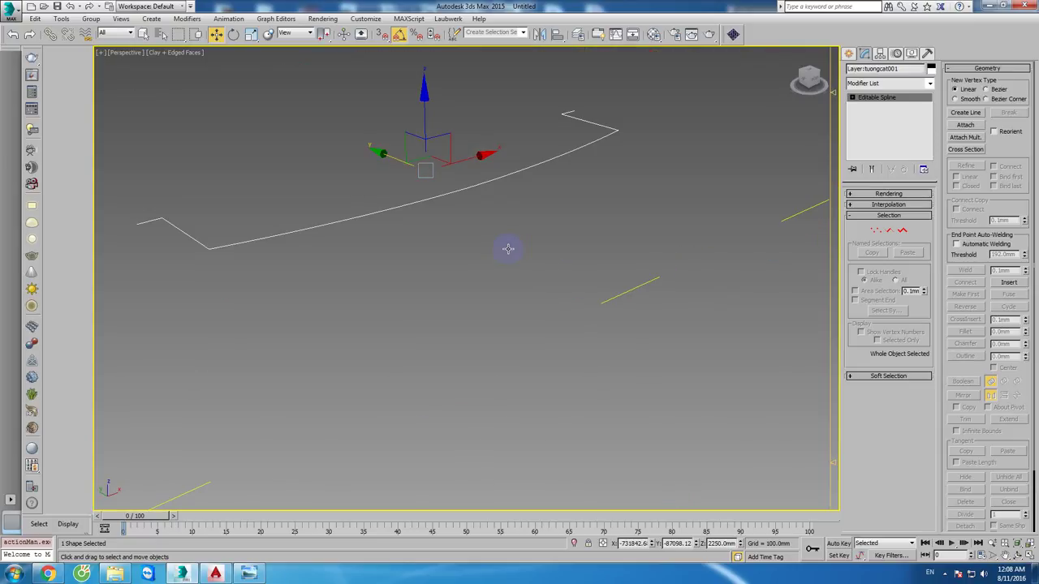
key(alt+q)
Step: Hide both edge trims and the curved wall, then box-select the lathed baluster
click(454, 193)
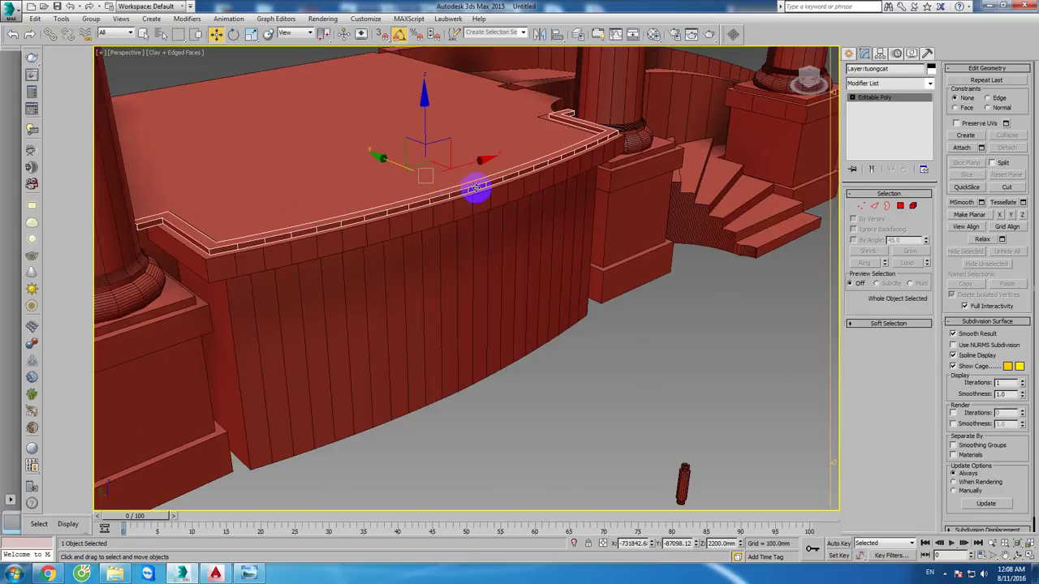
right_click(477, 188)
click(514, 155)
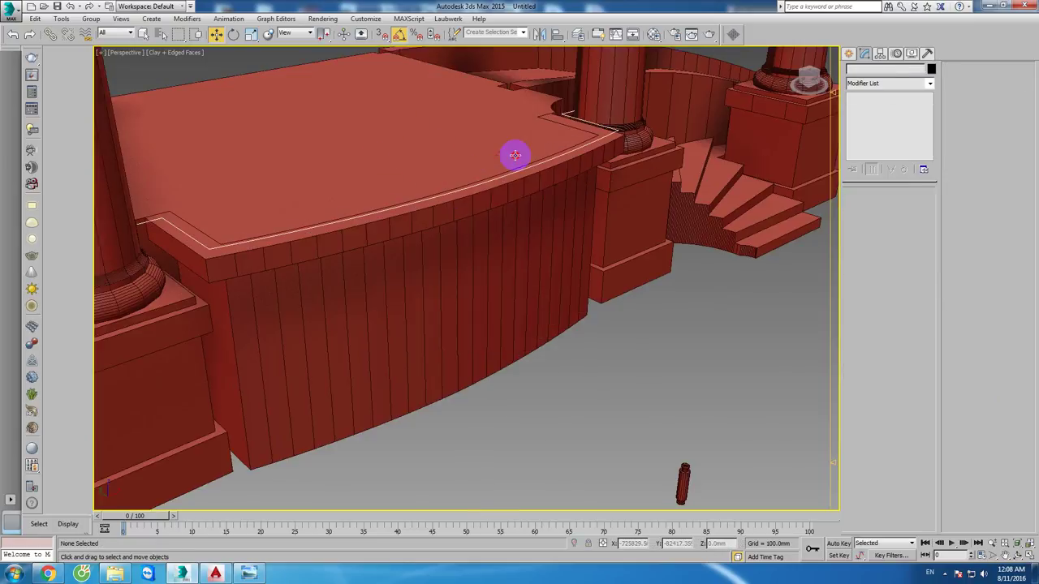
click(470, 203)
right_click(470, 199)
click(506, 168)
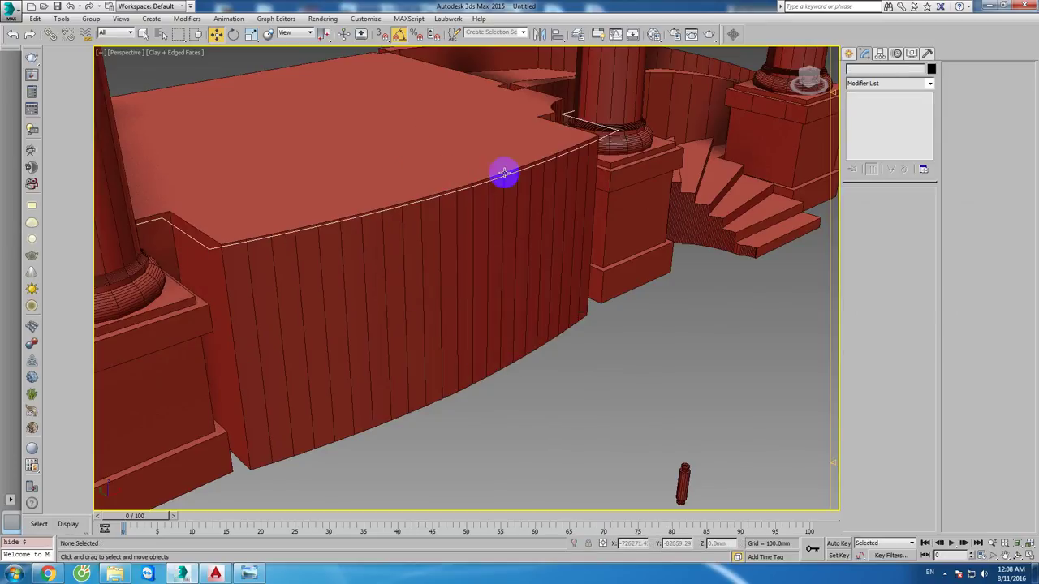
click(475, 204)
right_click(473, 201)
click(499, 171)
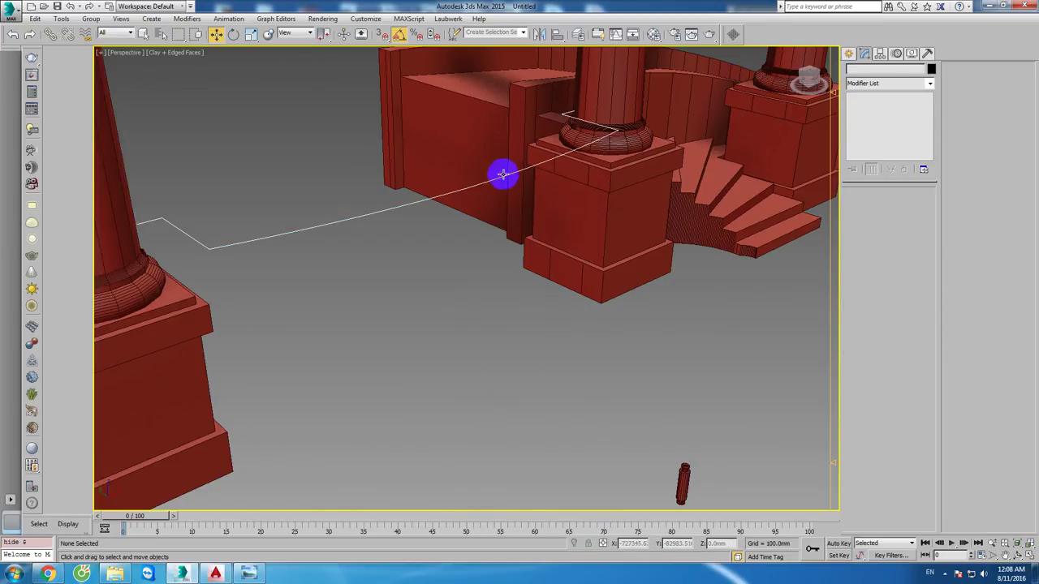
mouse_move(503, 174)
alt+middle_down()
mouse_move(552, 206)
mouse_move(553, 222)
alt+middle_up()
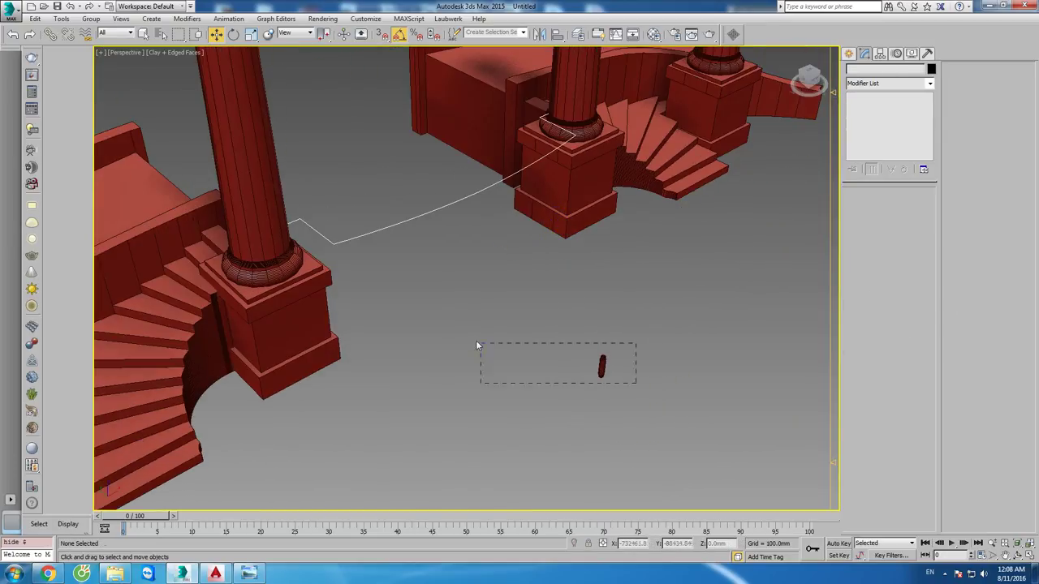
drag(477, 346, 599, 367)
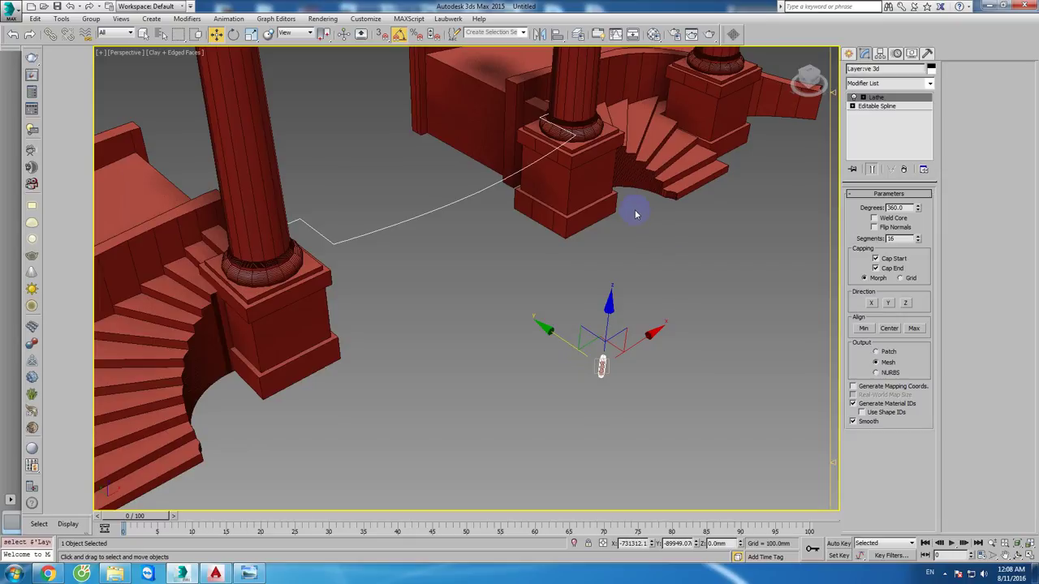
Step: Space 30 baluster instances along the rail spline with the Spacing Tool
key(shift+i)
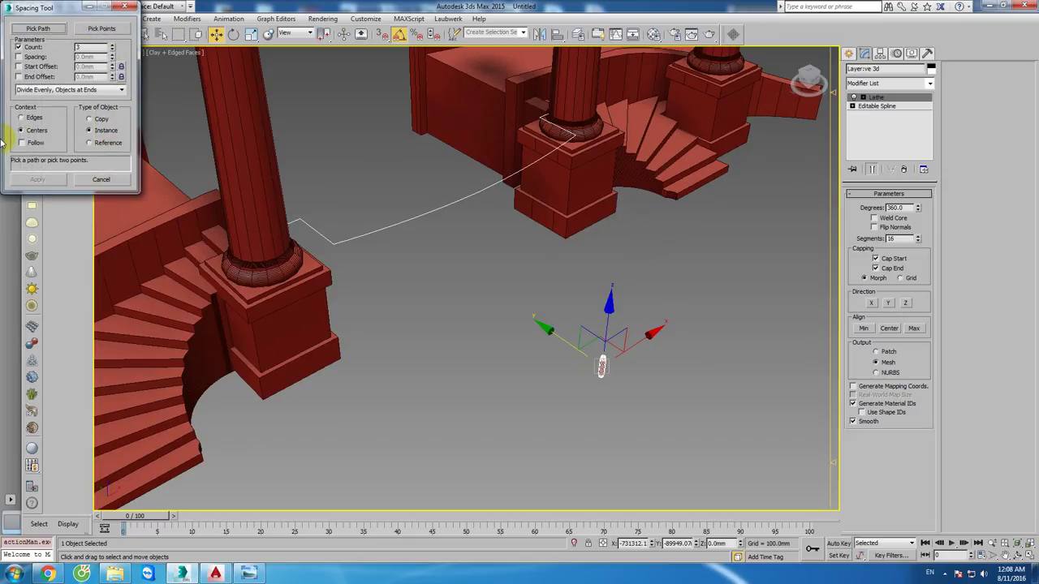
drag(37, 7, 756, 85)
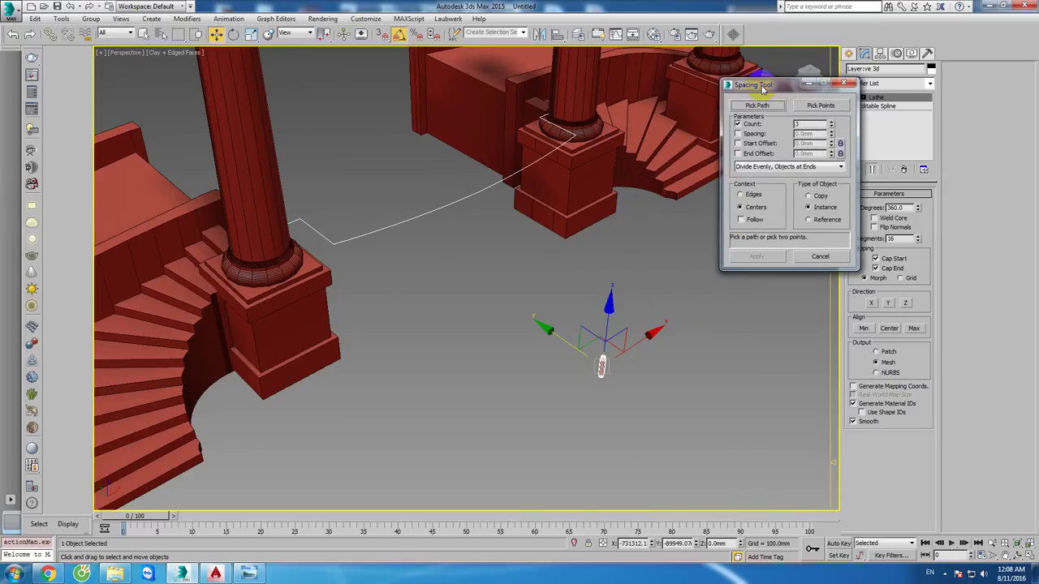
click(761, 107)
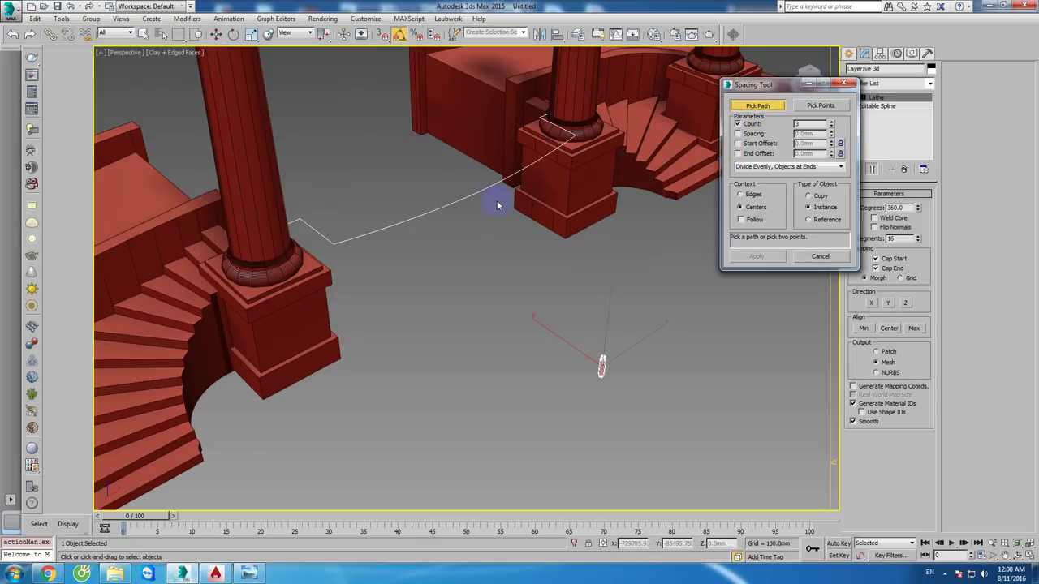
click(468, 195)
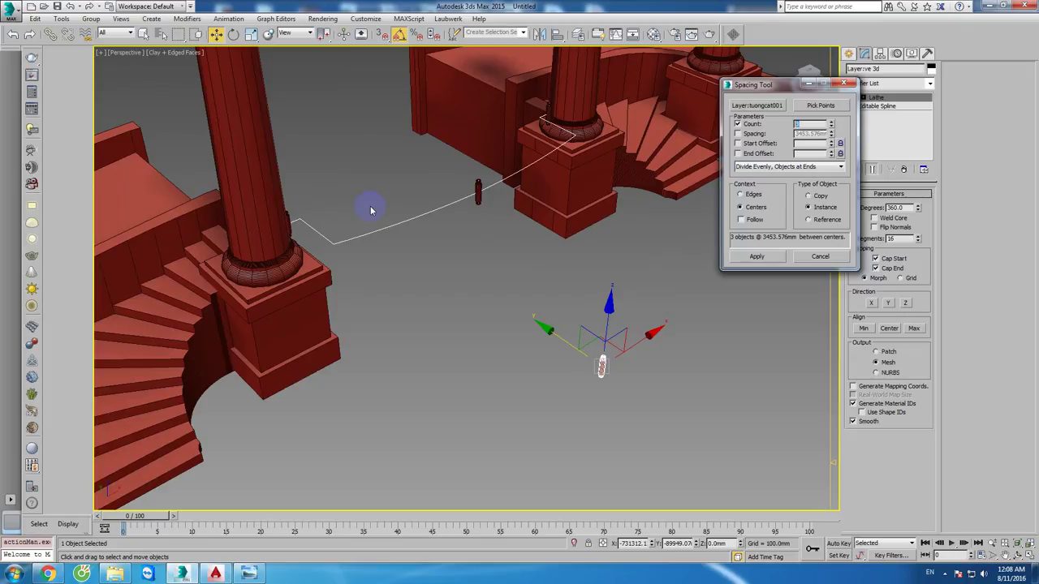
key(Return)
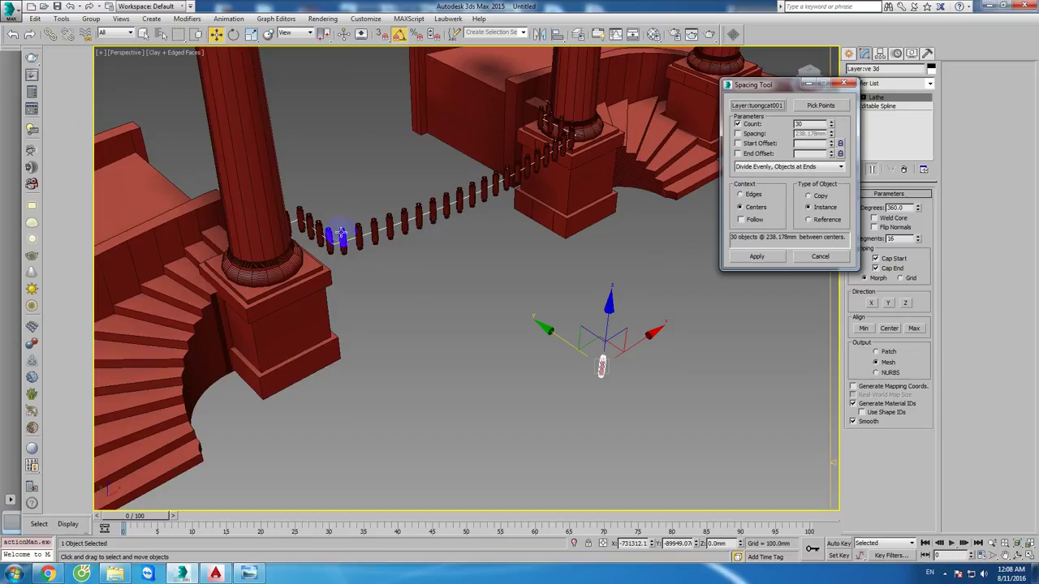
click(755, 257)
click(819, 256)
Step: Inspect the baluster row, then frame the baluster in Front view
mouse_move(660, 255)
alt+middle_down()
mouse_move(447, 225)
mouse_move(460, 232)
alt+middle_up()
scroll(460, 232, up, 2)
scroll(475, 242, up, 2)
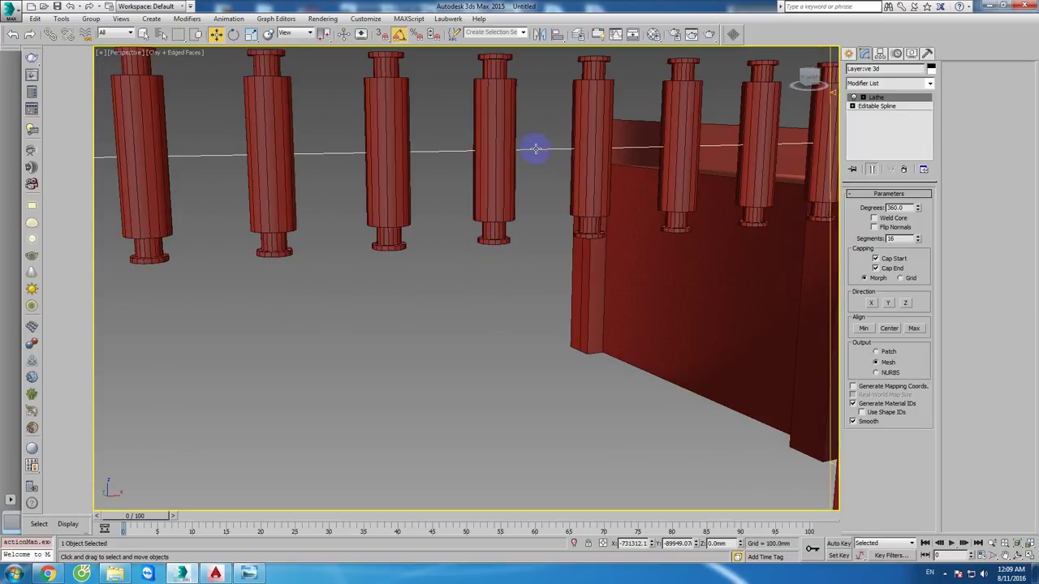
scroll(519, 186, down, 2)
scroll(505, 220, down, 4)
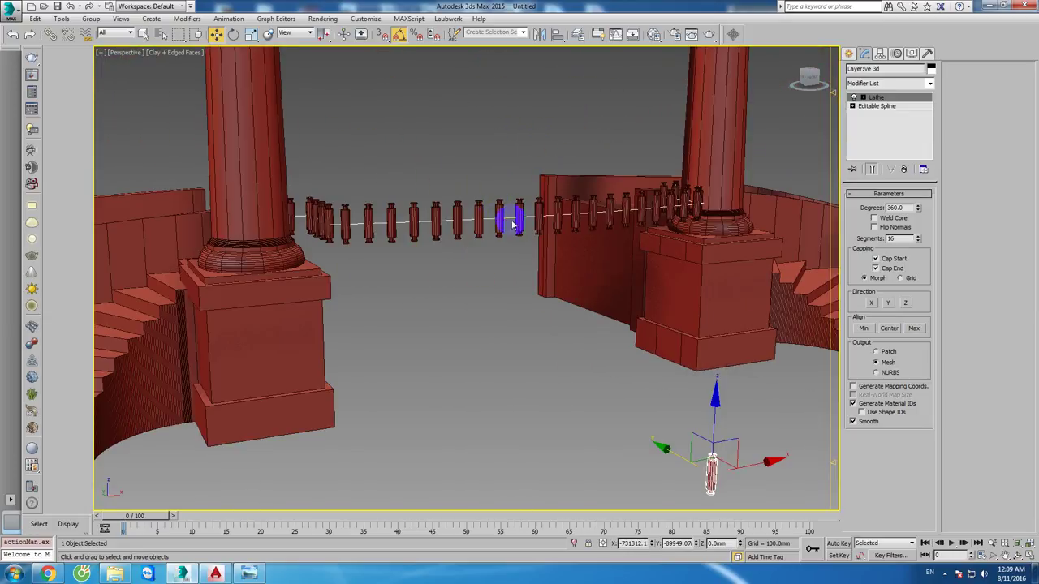
alt+middle_drag(505, 220, 498, 198)
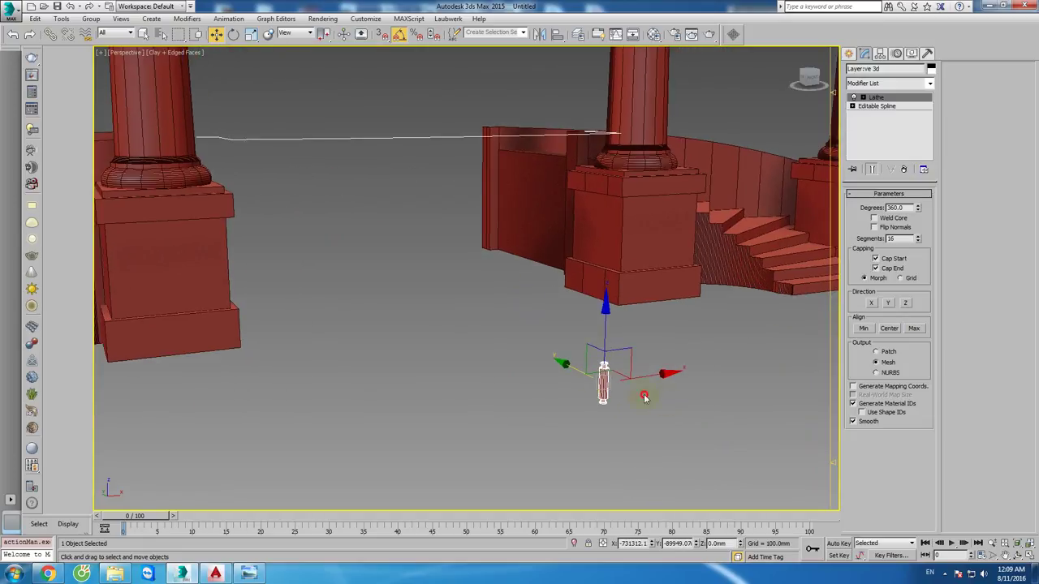
key(f)
key(z)
middle_drag(588, 371, 543, 352)
Step: Move the baluster's pivot down to its base using Affect Pivot Only
scroll(543, 352, down, 2)
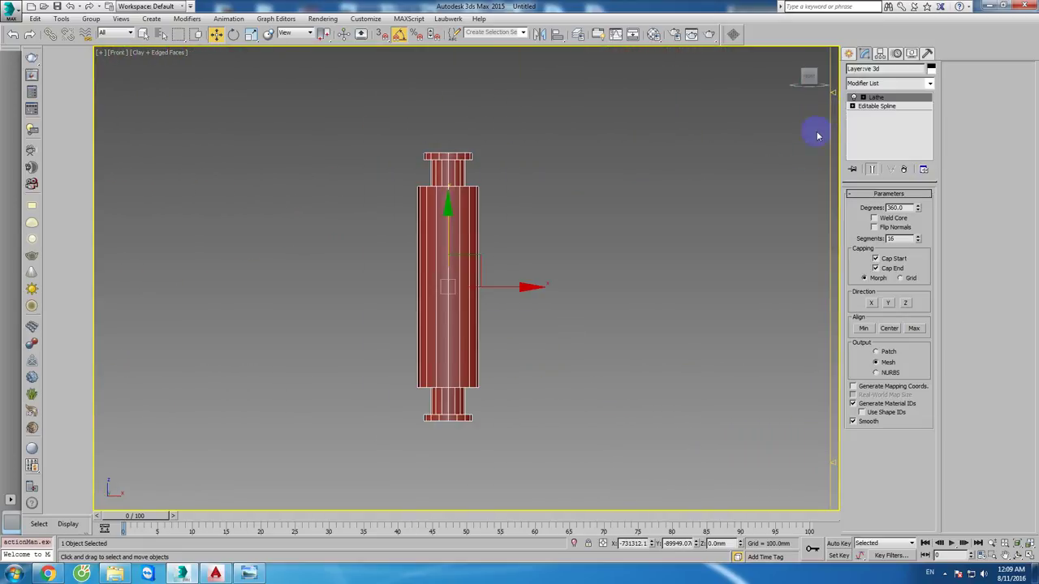
click(880, 54)
click(890, 121)
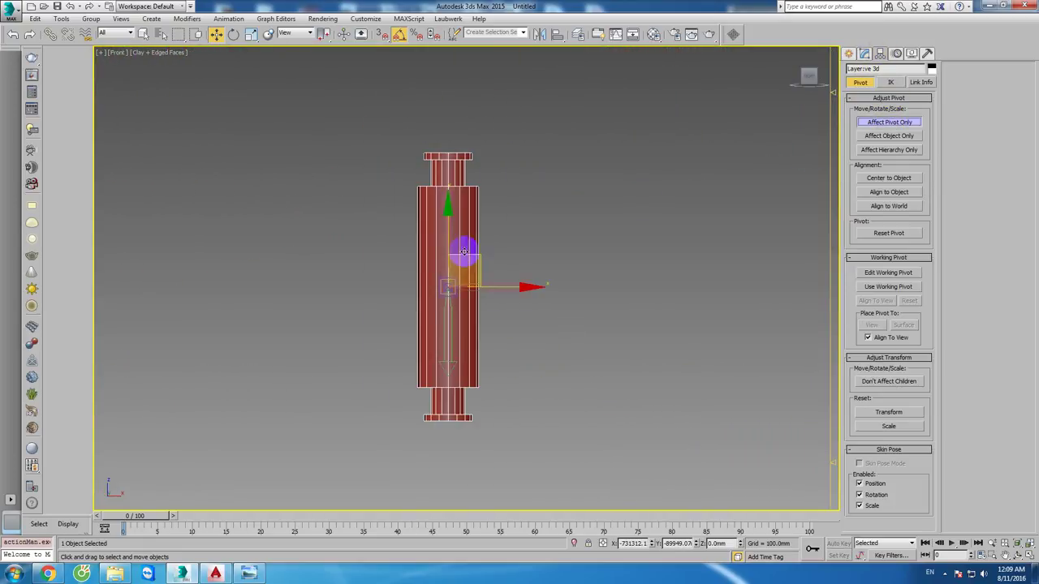
drag(448, 235, 448, 363)
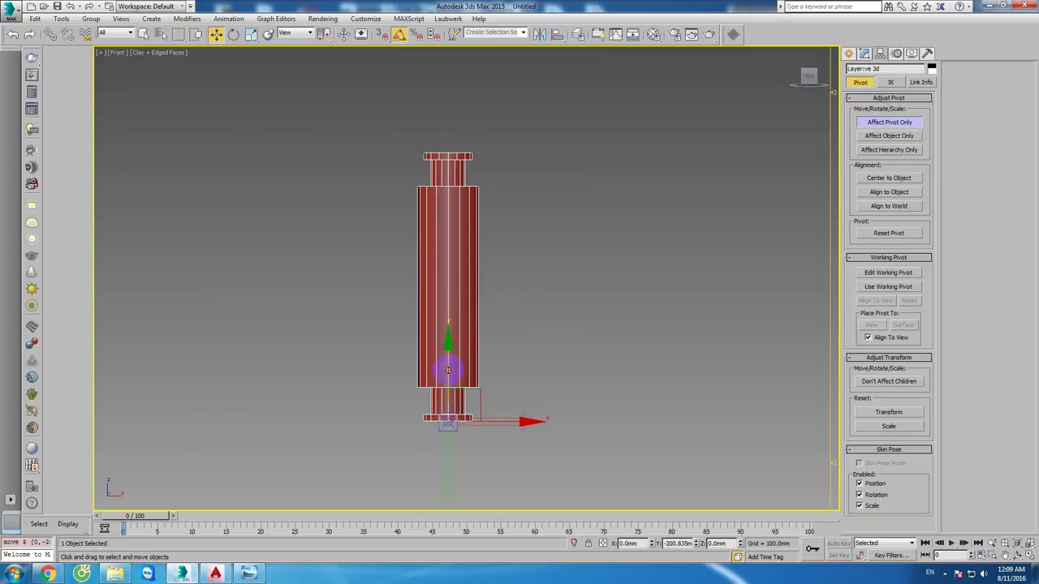
click(874, 124)
scroll(621, 250, down, 2)
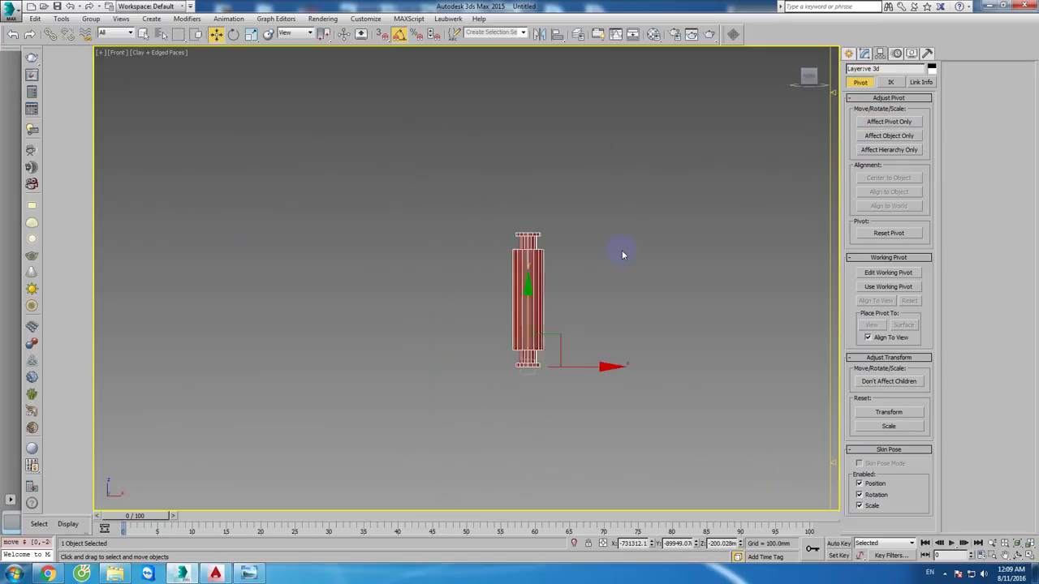
Step: Respace the baluster as 30 instances along the rail curve with the Spacing Tool
key(p)
key(z)
scroll(505, 251, down, 2)
scroll(542, 363, down, 2)
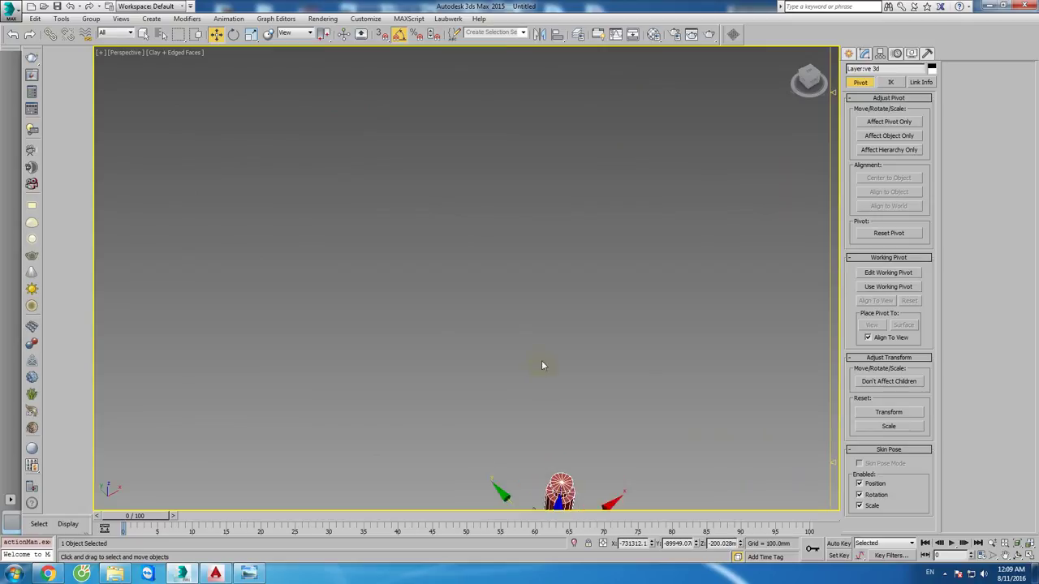
scroll(485, 278, up, 2)
scroll(484, 278, up, 2)
middle_drag(564, 254, 520, 250)
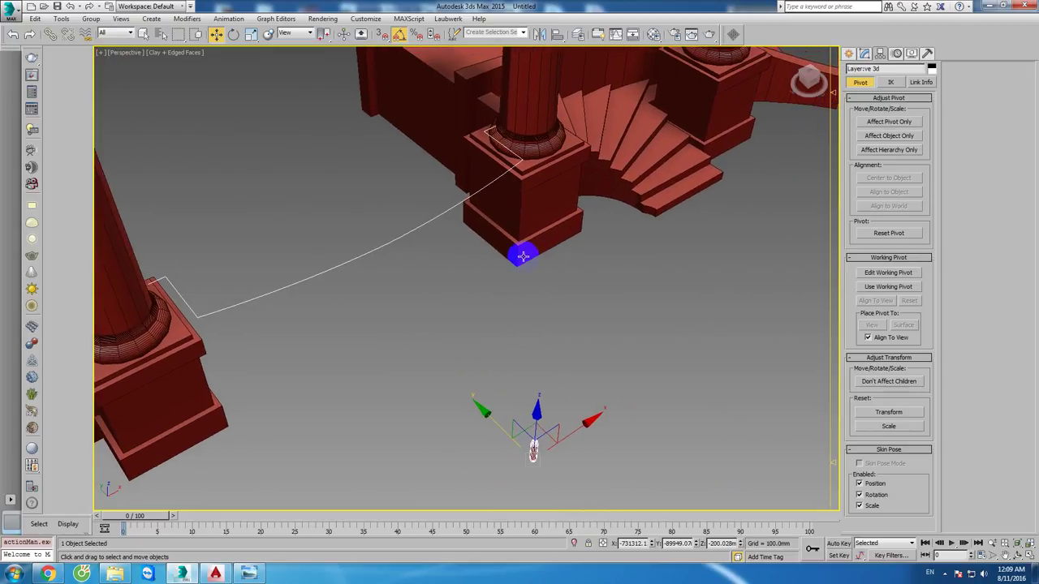
key(shift+i)
click(754, 106)
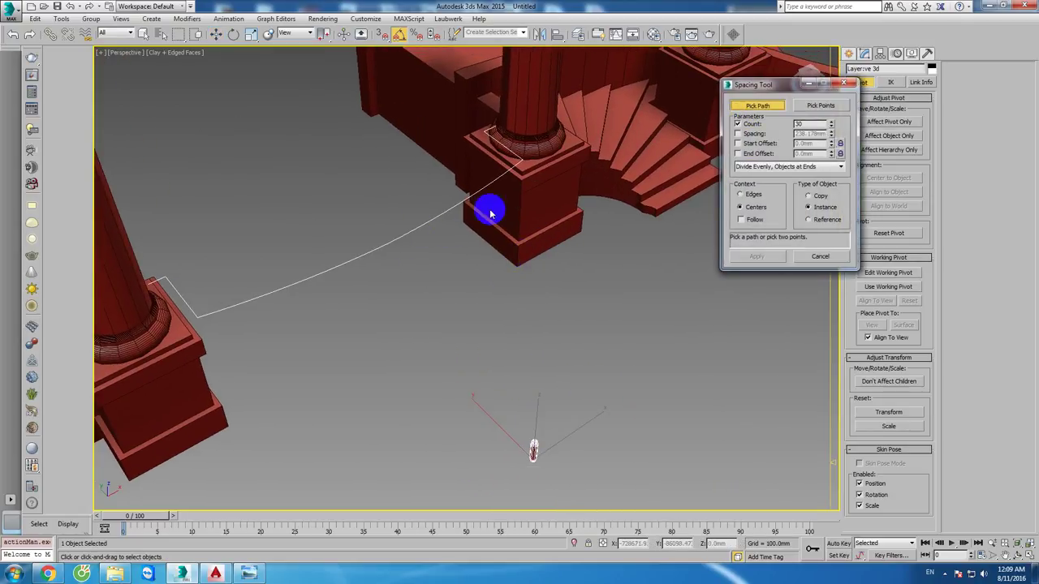
click(433, 222)
click(757, 256)
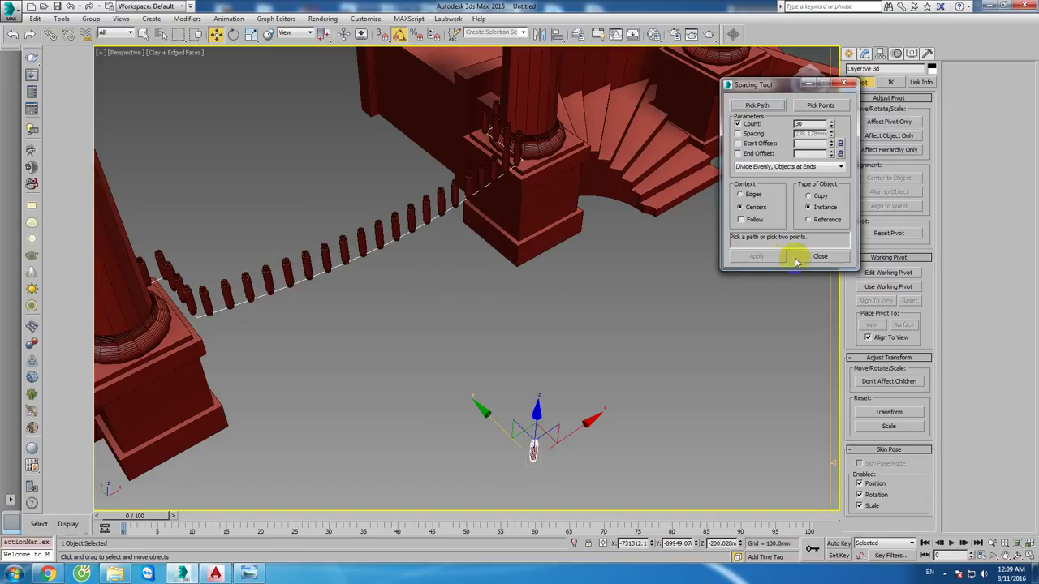
click(819, 257)
alt+middle_drag(638, 329, 489, 255)
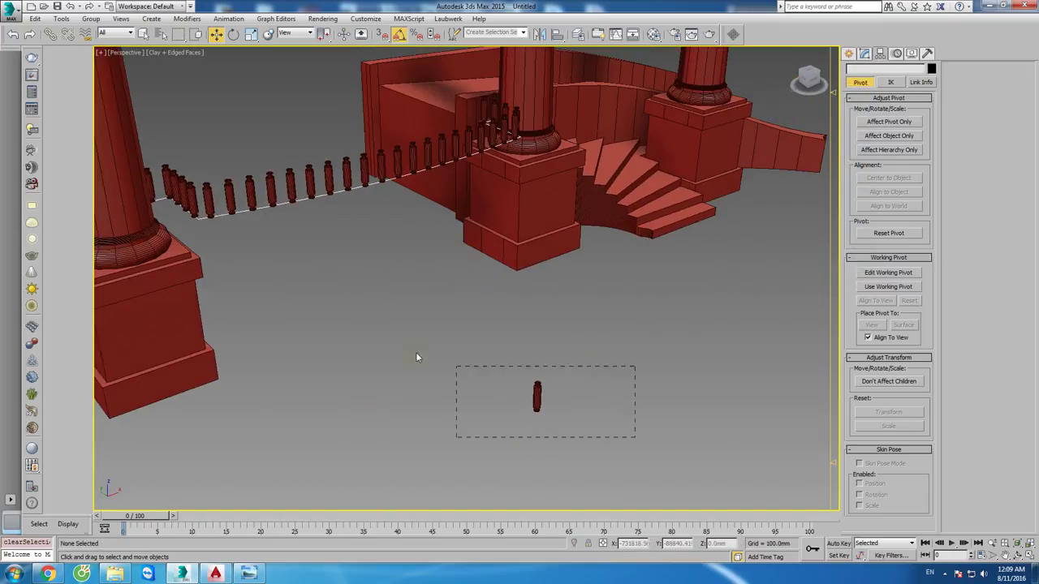
Step: Unhide all objects to bring back the landing and curved parapet
click(509, 347)
alt+middle_drag(509, 346, 547, 297)
right_click(510, 221)
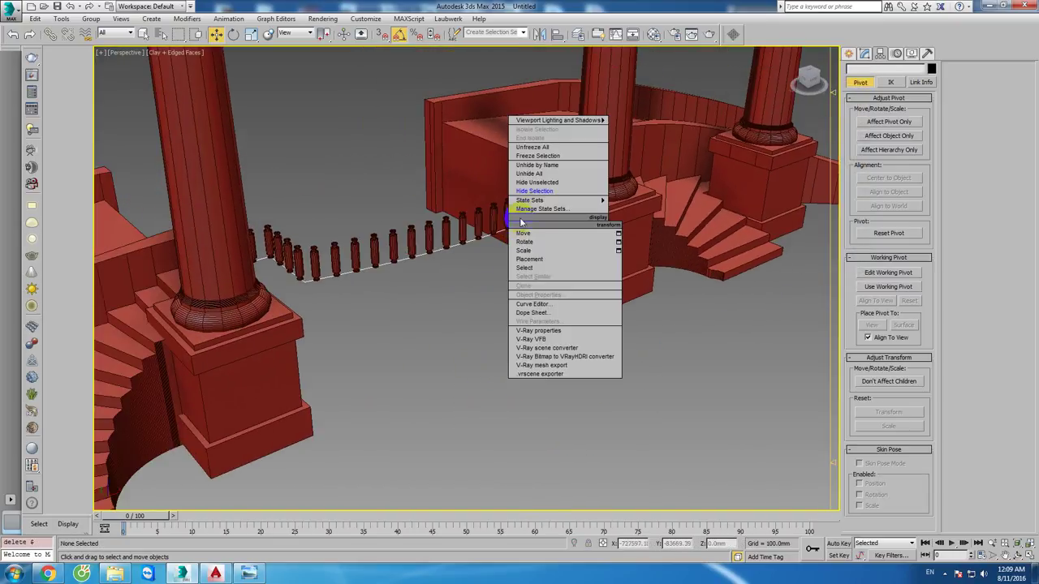
click(542, 173)
Step: Lower the rail curve shape along Z so the balusters sit on the parapet
alt+middle_drag(541, 174, 476, 259)
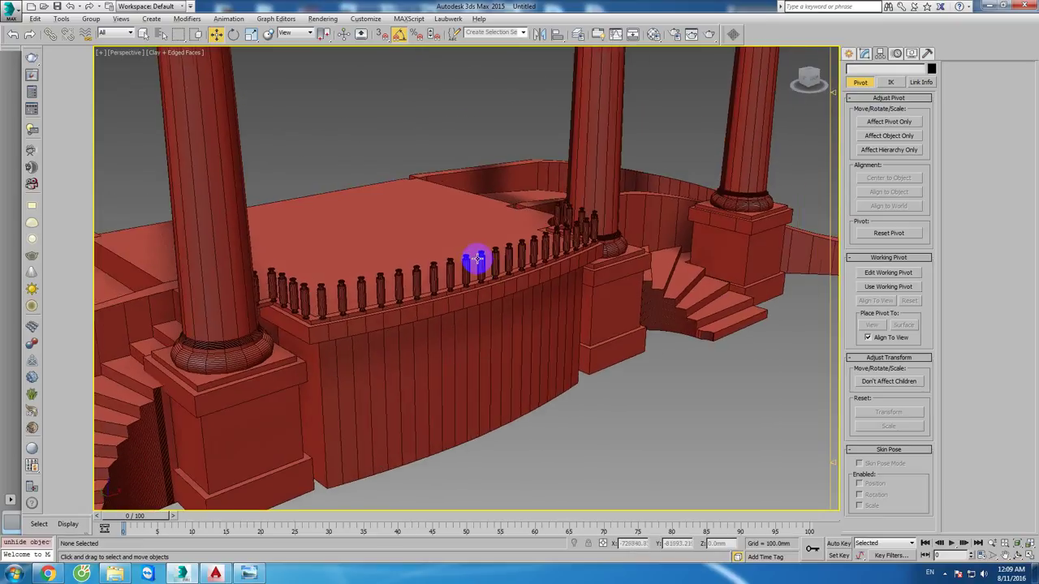
scroll(438, 324, up, 5)
click(457, 339)
mouse_move(456, 344)
alt+middle_down()
mouse_move(492, 348)
mouse_move(550, 241)
alt+middle_up()
drag(550, 221, 463, 370)
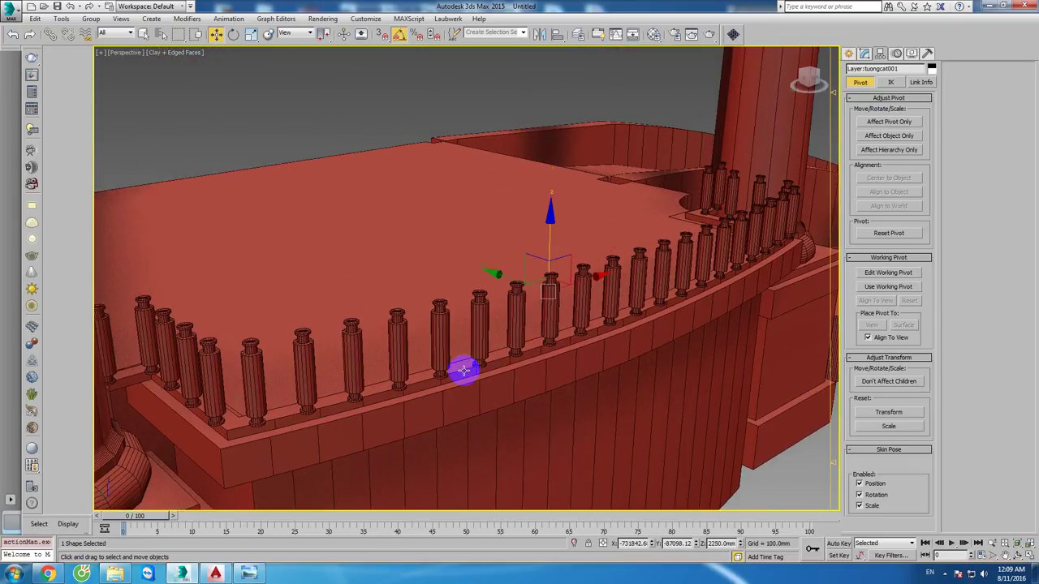
Step: Select the parapet's top rail and nudge it slightly forward in Top view
click(463, 371)
key(t)
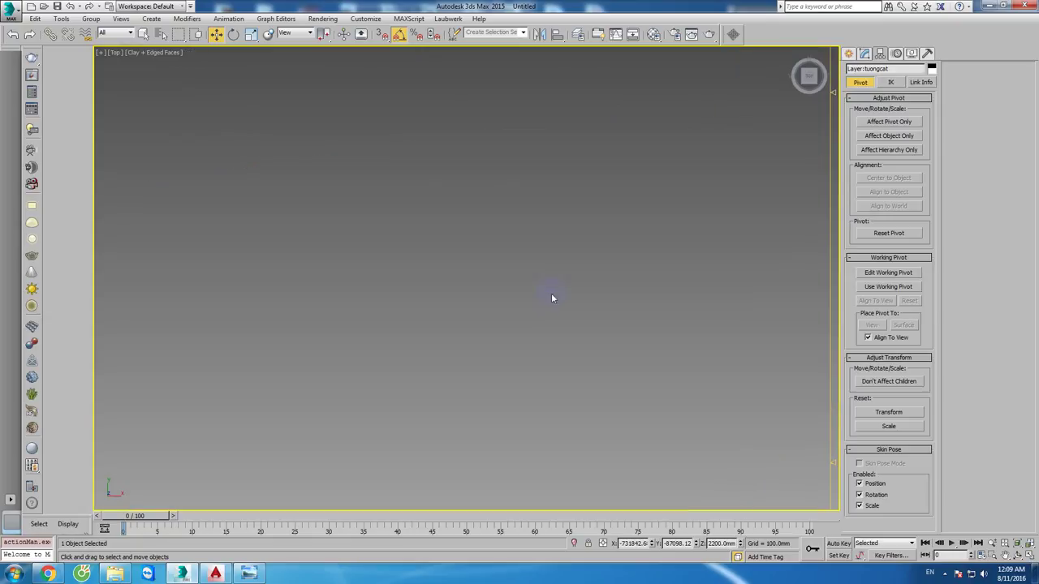
key(z)
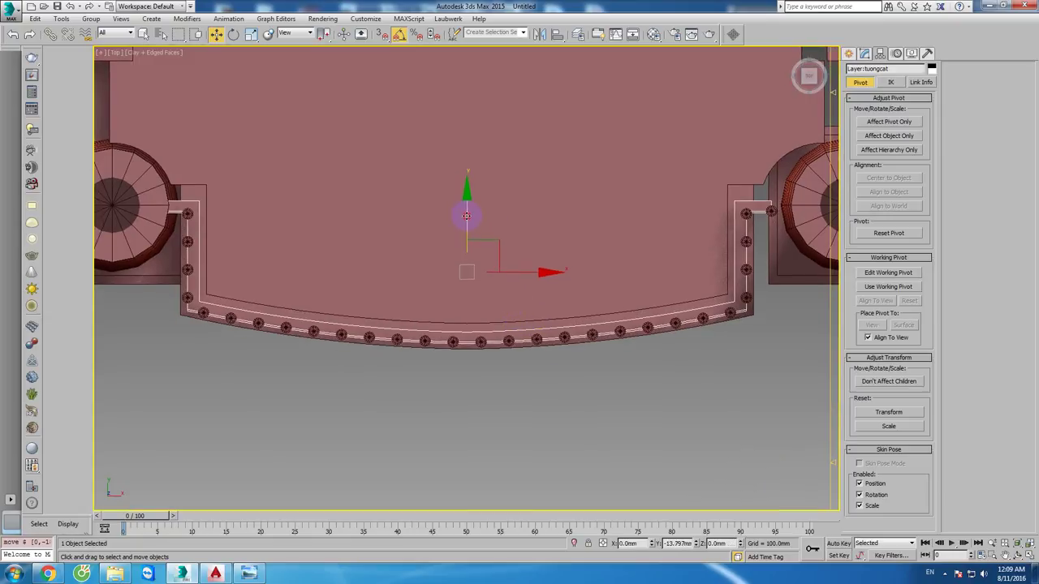
drag(467, 214, 468, 219)
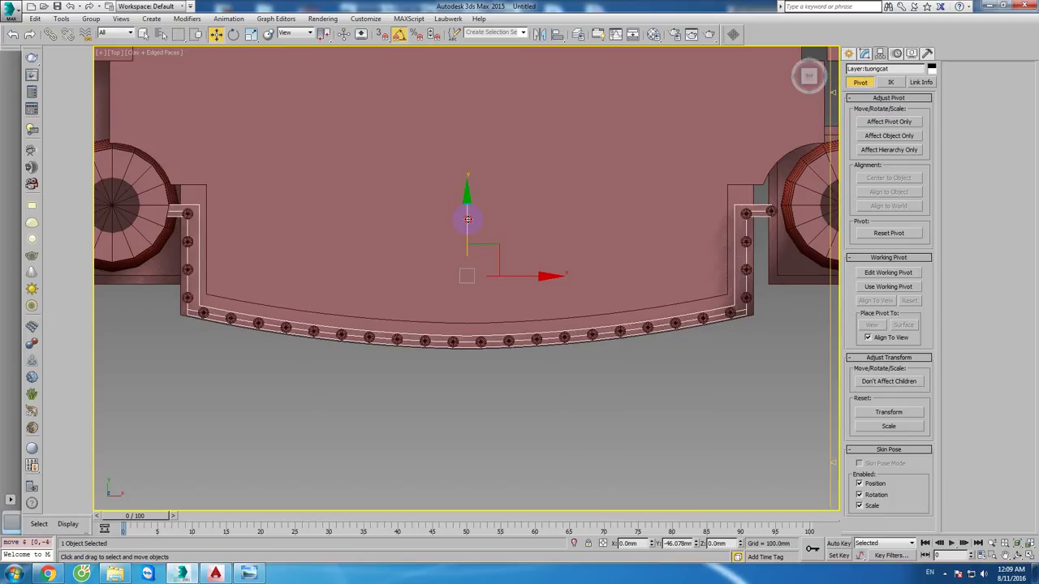
scroll(467, 218, down, 2)
scroll(528, 274, up, 4)
key(p)
Step: Shift-drag the tuongcat rail to start cloning it as a coping
alt+middle_drag(463, 278, 510, 231)
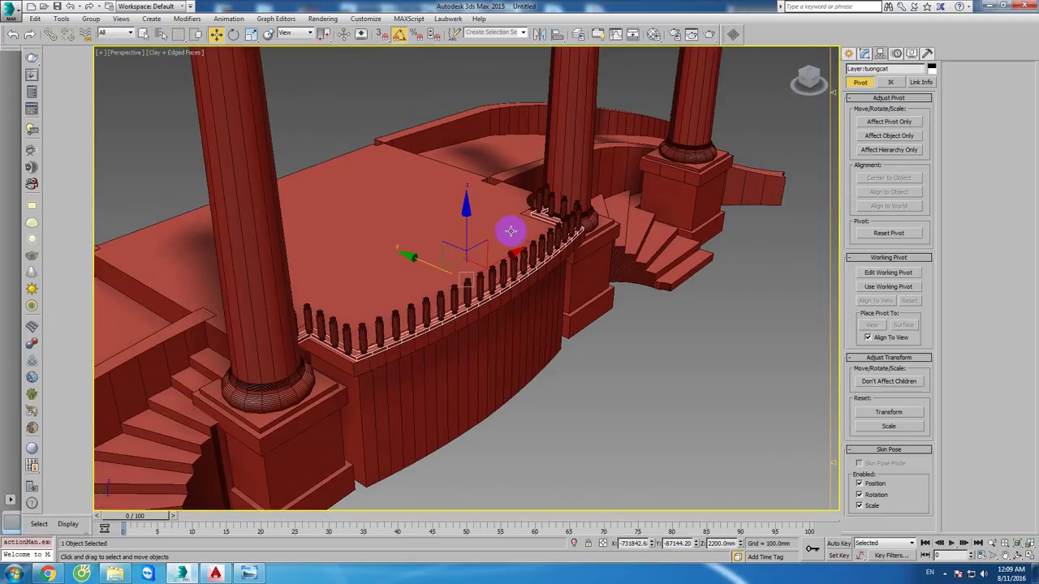
scroll(511, 231, up, 3)
scroll(486, 281, up, 2)
scroll(505, 255, up, 2)
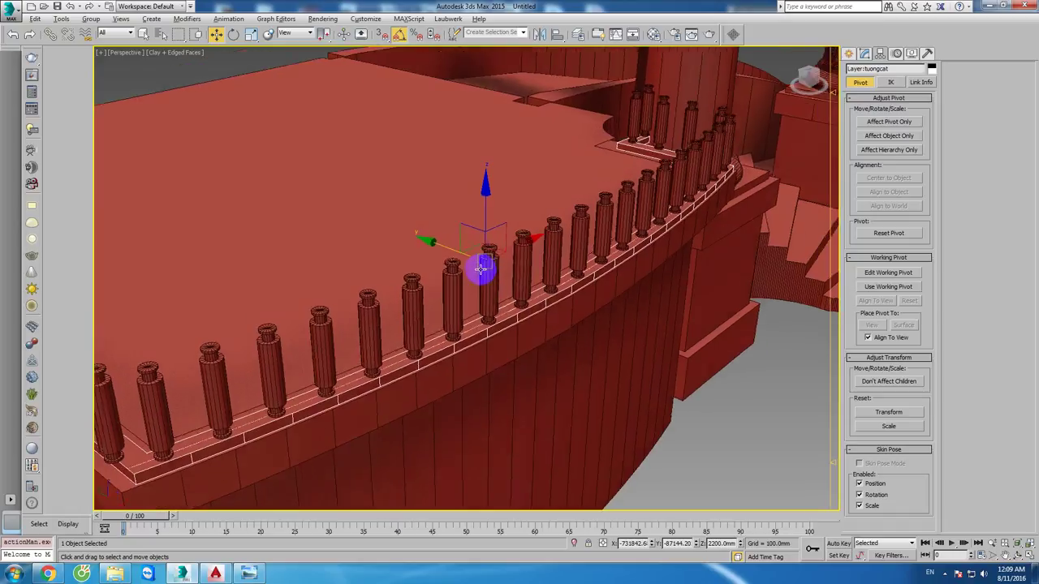
shift+drag(481, 269, 452, 267)
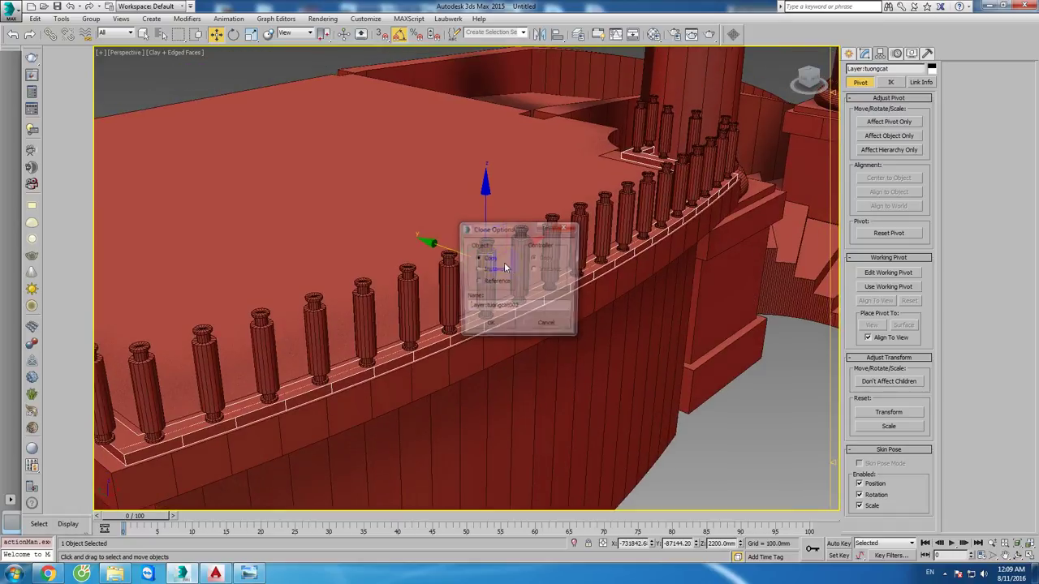
Step: Copy the rail and align its Z minimum to a baluster's maximum
click(491, 326)
key(alt+a)
click(449, 288)
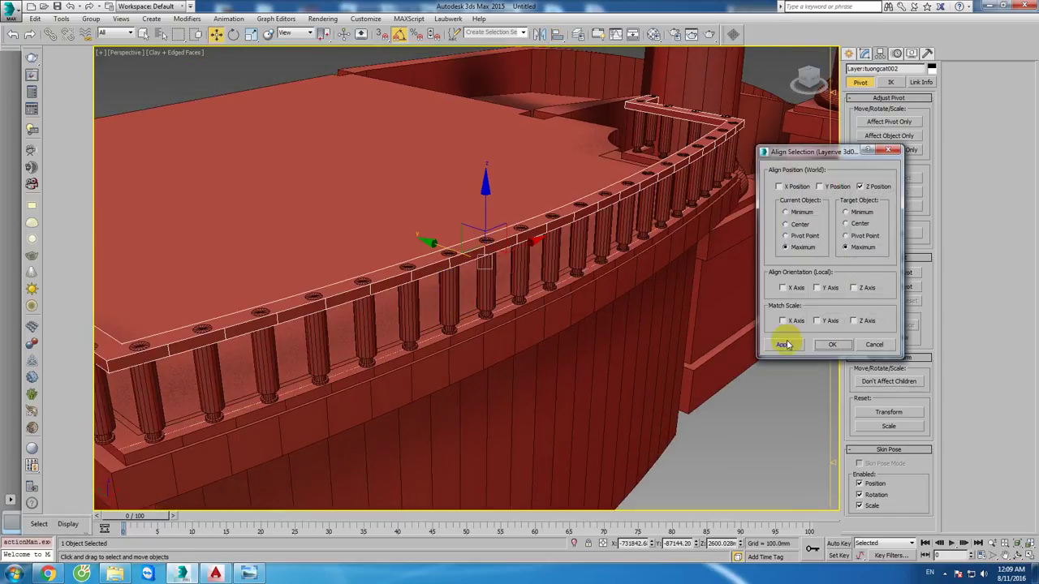
click(794, 212)
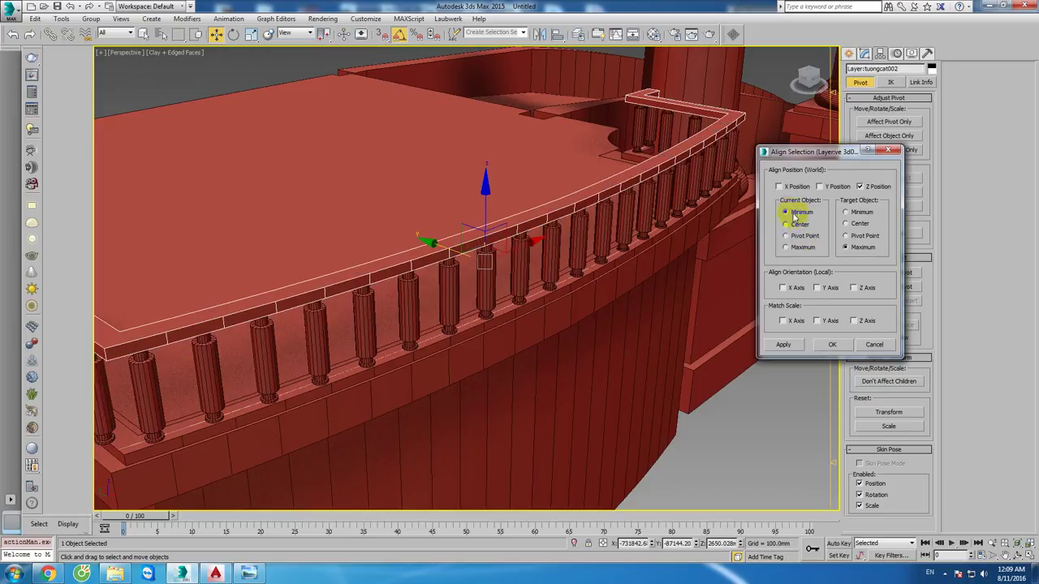
click(844, 347)
Step: Orbit out to view the whole staircase with the capped balustrade
scroll(687, 338, down, 5)
mouse_move(737, 398)
alt+middle_down()
mouse_move(677, 353)
mouse_move(633, 361)
mouse_move(630, 343)
mouse_move(614, 371)
mouse_move(650, 366)
mouse_move(634, 397)
mouse_move(575, 397)
mouse_move(551, 368)
alt+middle_up()
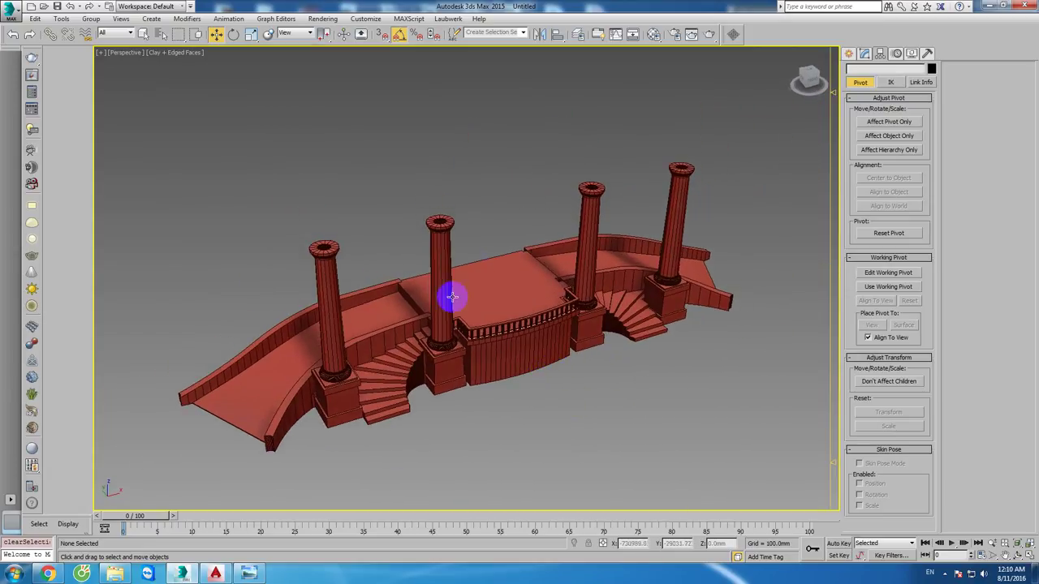
alt+middle_drag(503, 341, 533, 345)
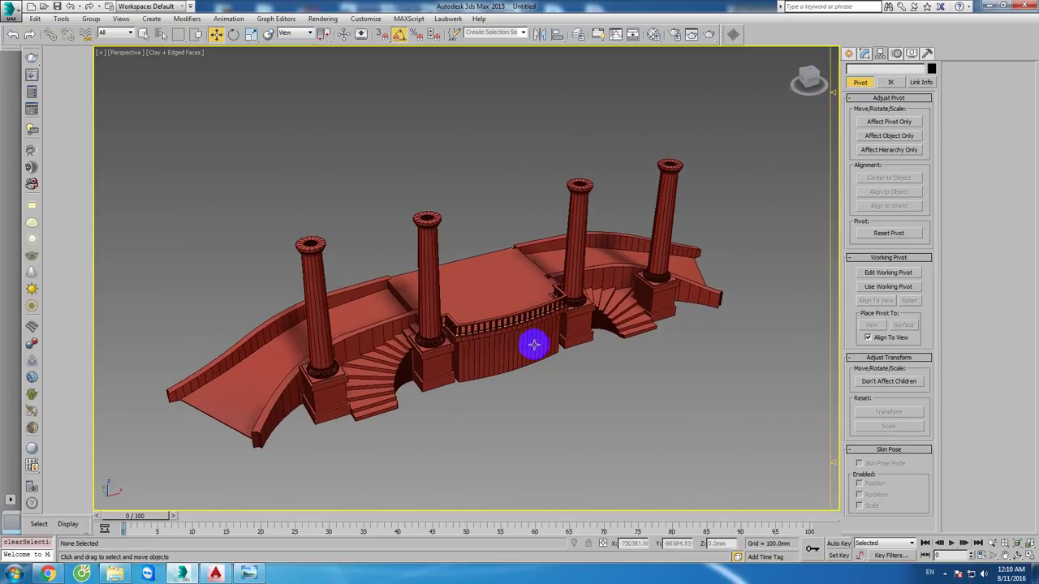
click(945, 574)
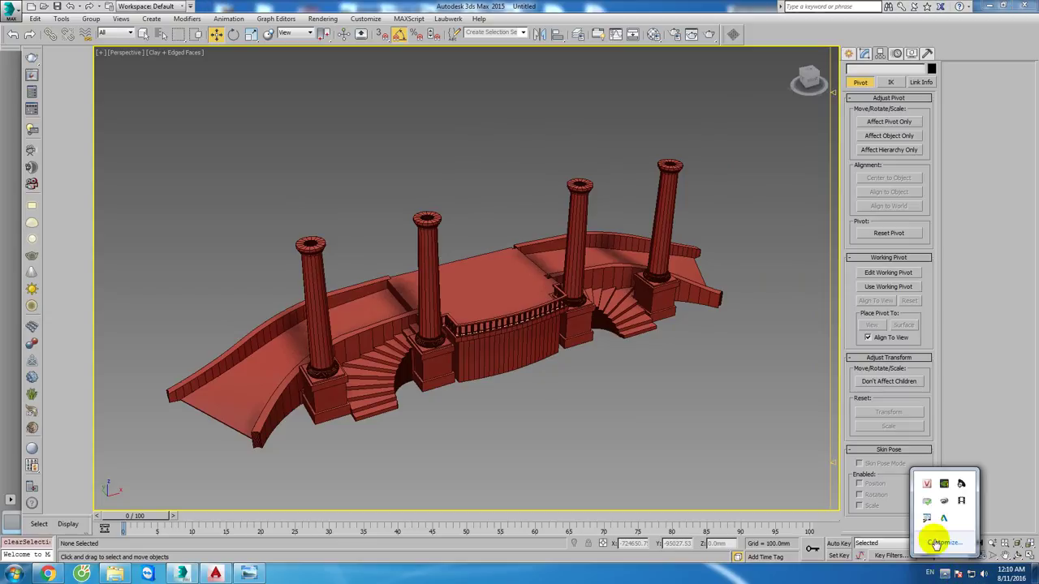